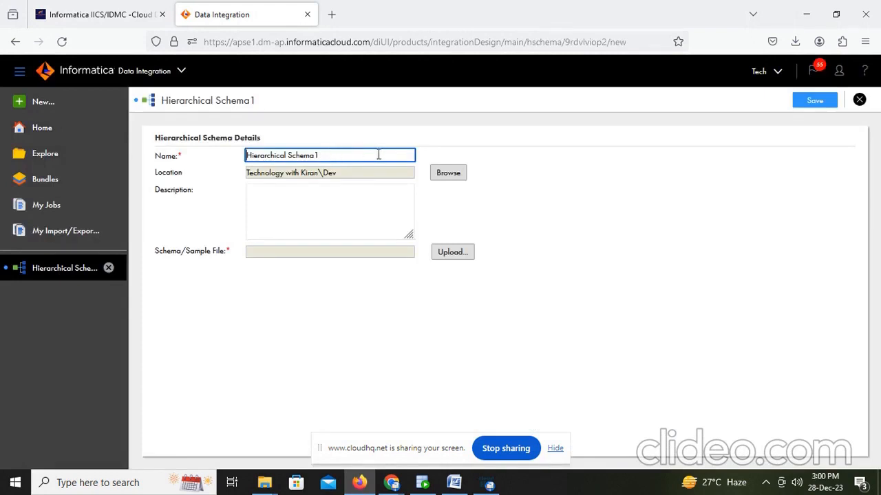
Load Product.json from the src_files folder as the hierarchical schema's sample file
click(454, 254)
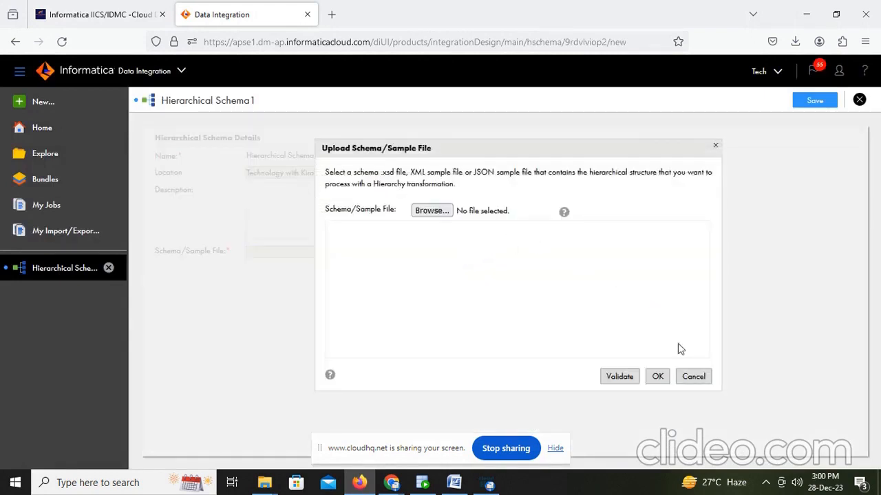
click(424, 209)
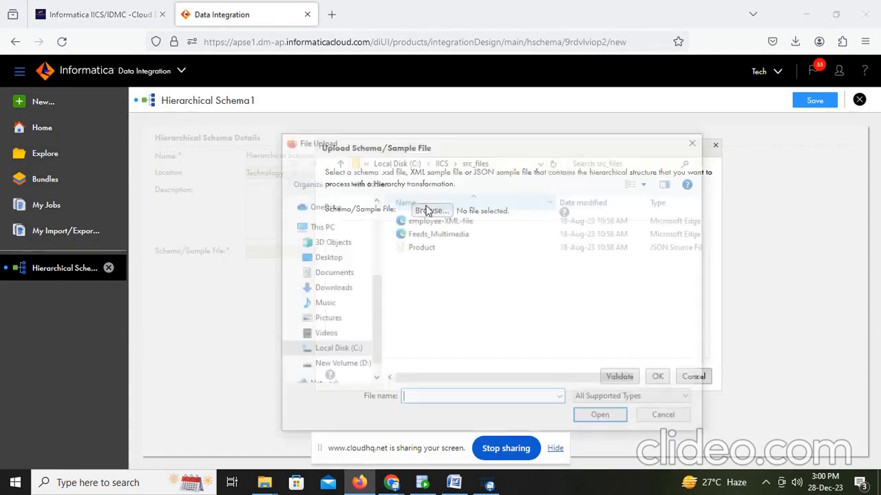
click(416, 250)
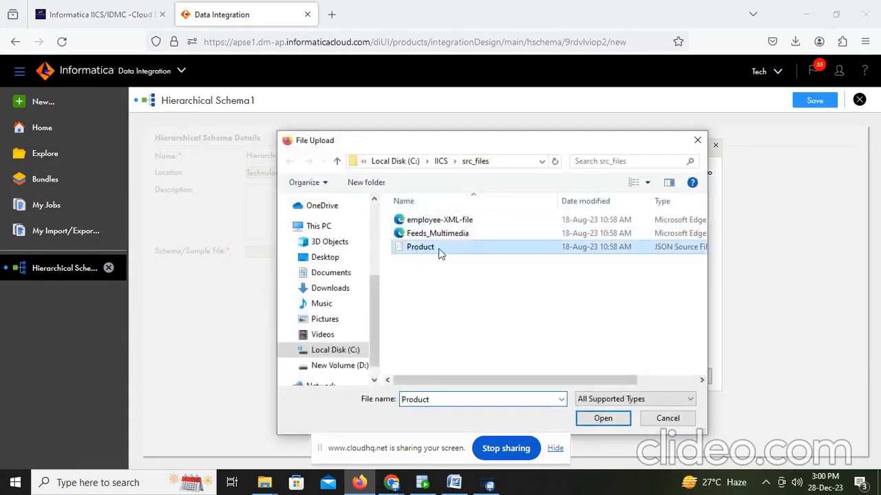
click(617, 417)
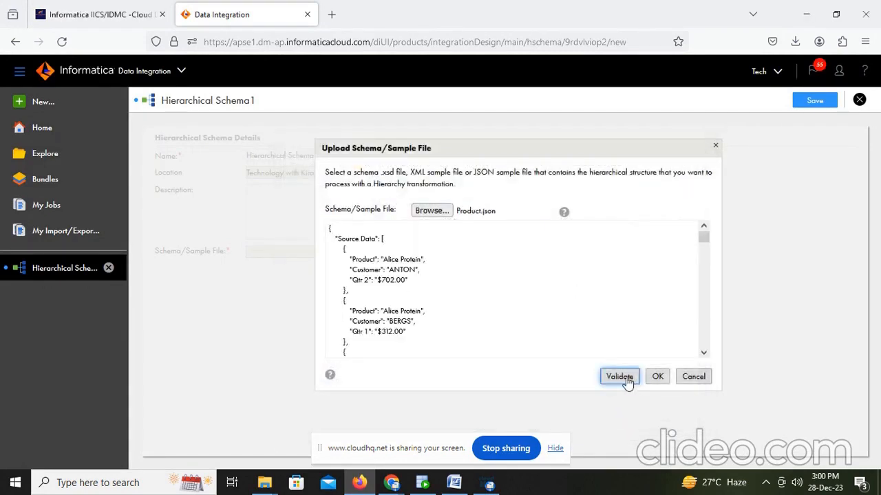
Look through the loaded JSON sample, validate it and accept it for the schema
scroll(408, 289, down, 3)
scroll(406, 290, down, 10)
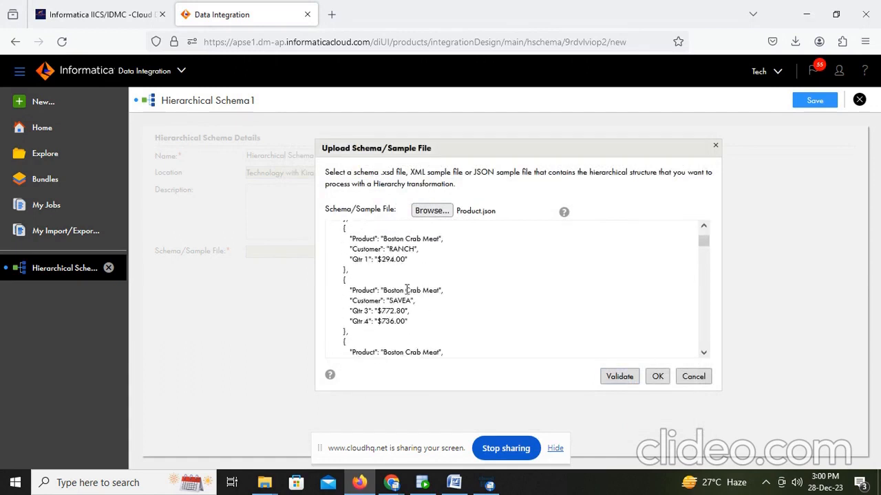
scroll(406, 289, up, 5)
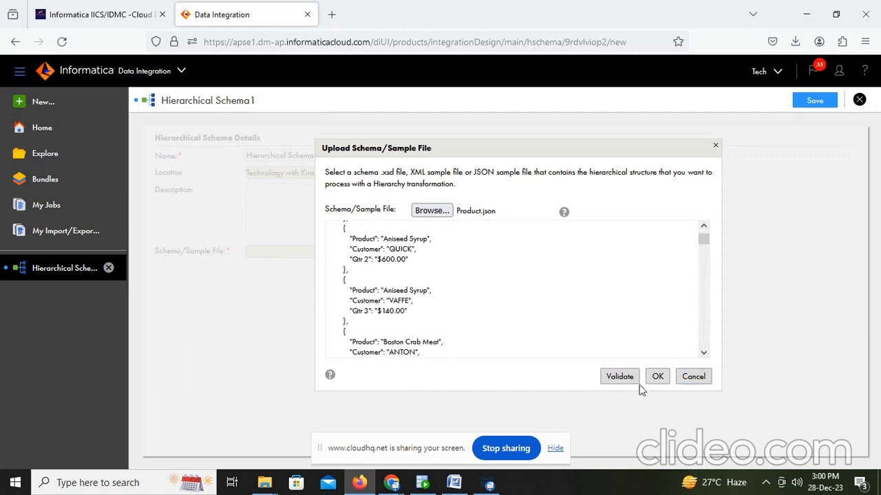
click(621, 378)
click(606, 378)
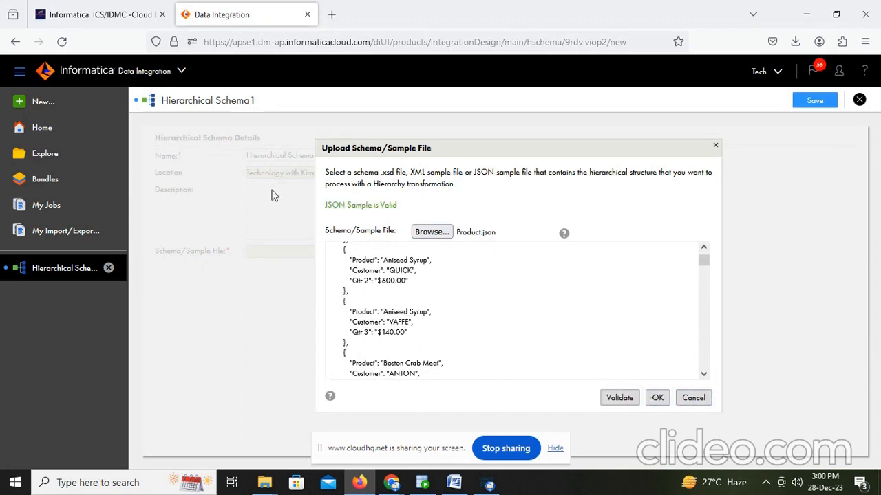
click(656, 399)
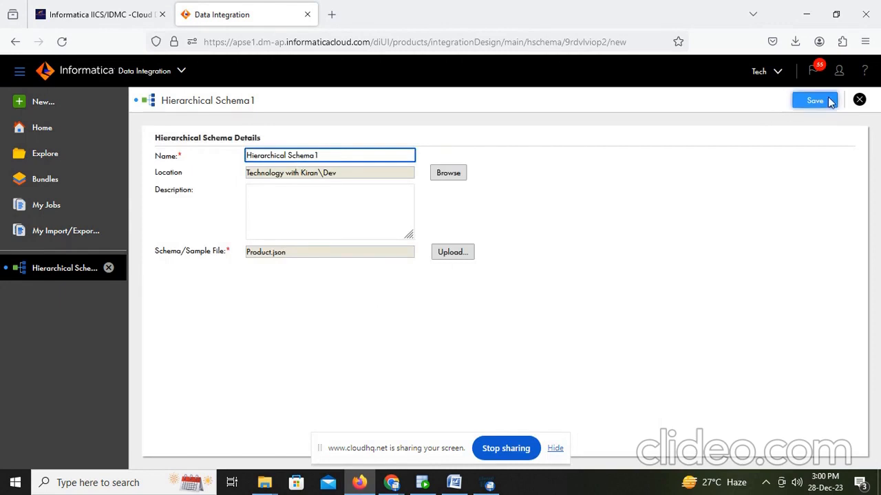
Rename the hierarchical schema to Hierarchical_Schema1 and save it
click(287, 156)
key(BackSpace)
text(_)
click(820, 102)
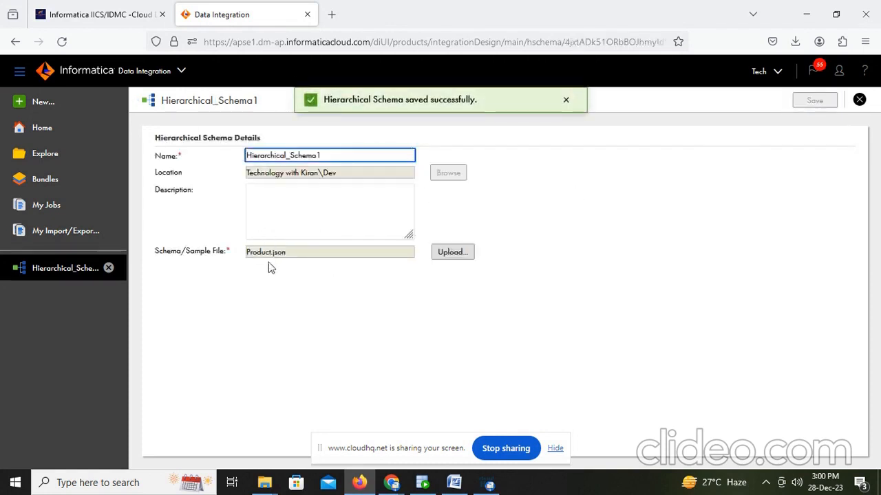
Create a new blank mapping and select its Source transformation
click(31, 102)
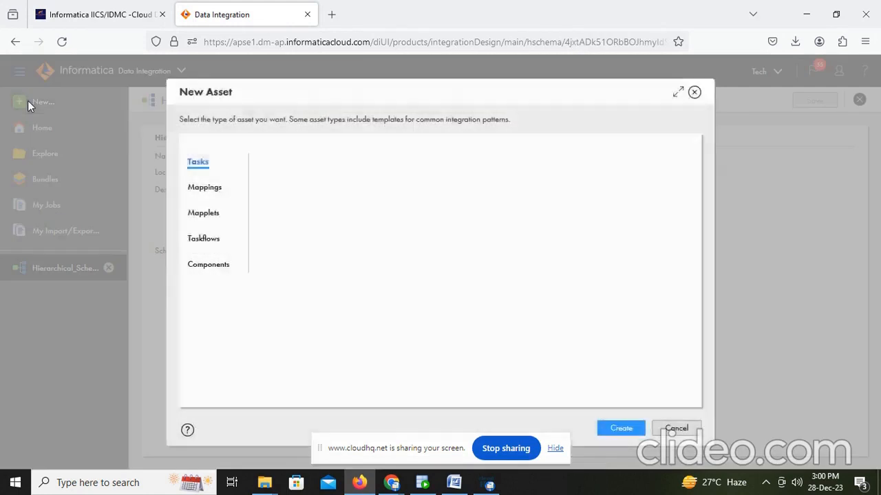
click(205, 187)
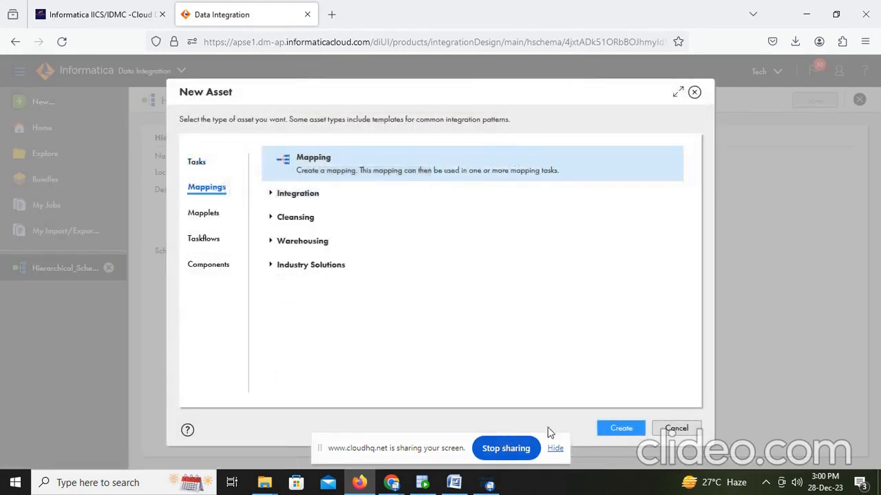
click(618, 430)
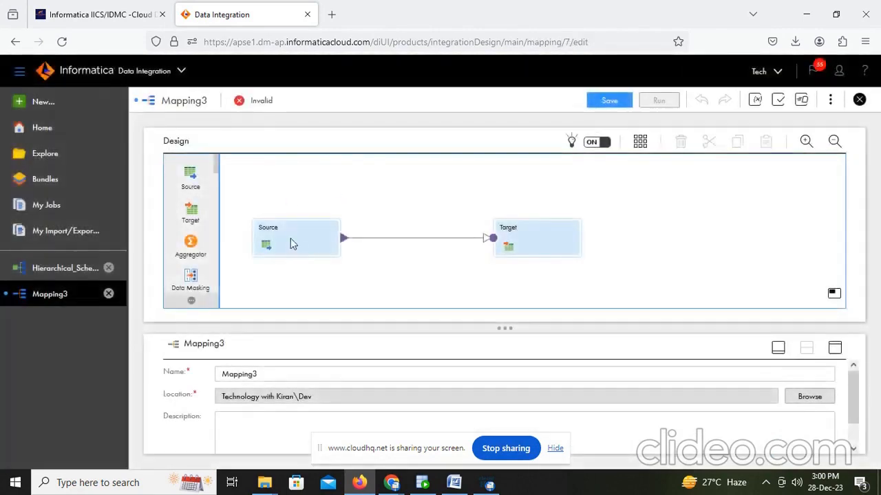
click(286, 237)
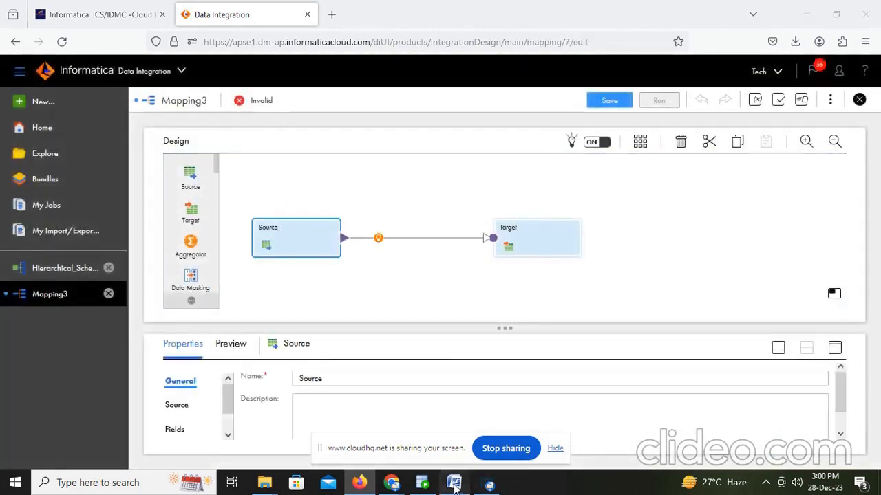
Switch to the Word notes and read the instruction about the source text file containing the JSON location
click(453, 483)
scroll(364, 353, down, 5)
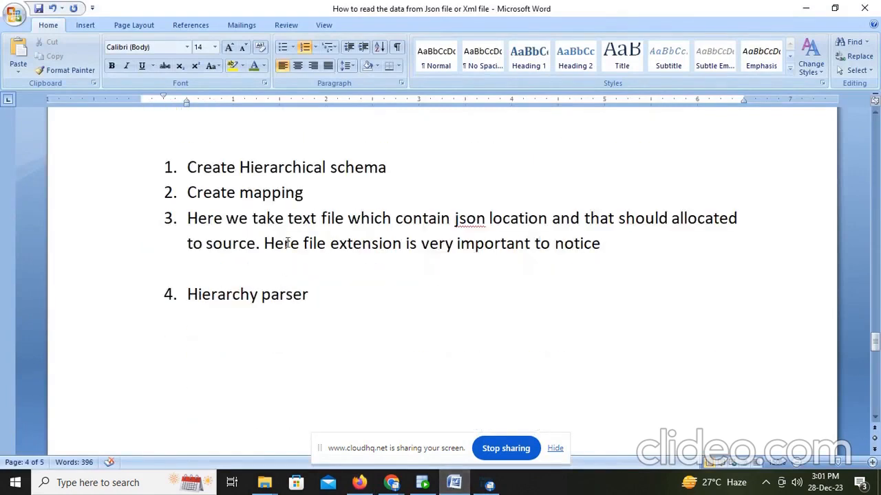
drag(200, 220, 715, 242)
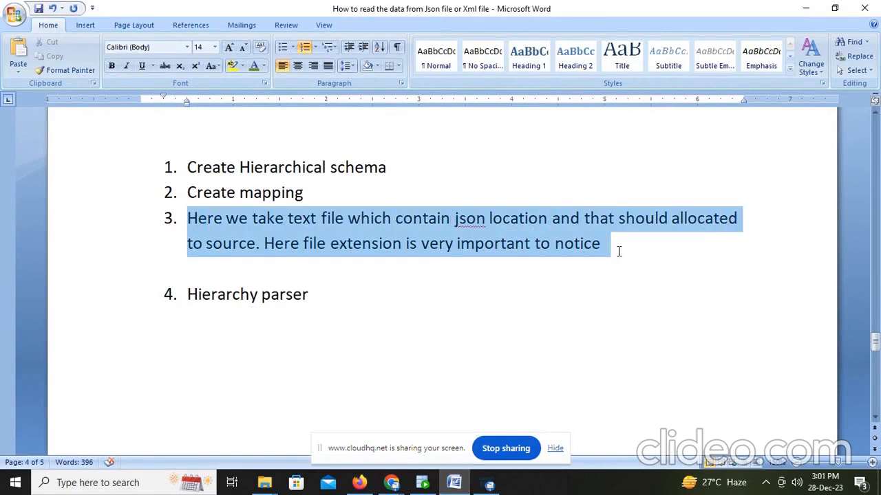
mouse_move(619, 252)
mouse_down()
mouse_move(589, 244)
mouse_move(621, 246)
mouse_up()
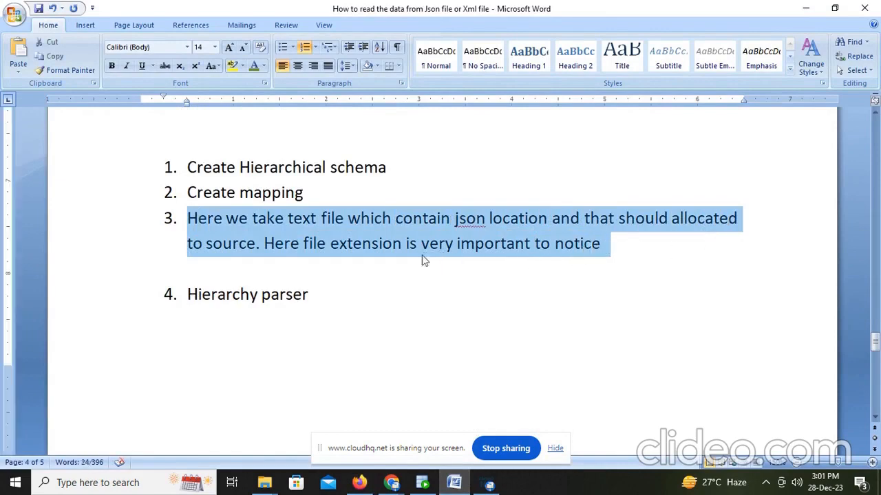
click(377, 294)
drag(405, 245, 629, 246)
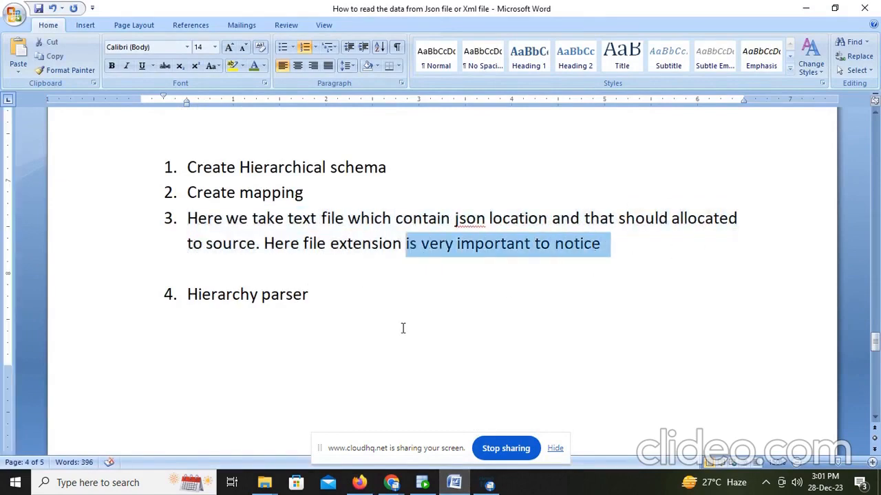
scroll(395, 320, down, 2)
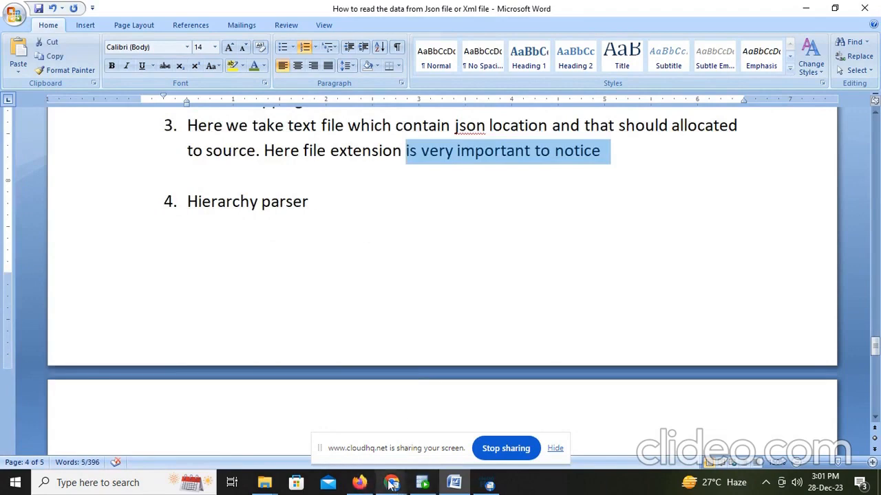
Back in Data Integration, set the source connection to FF_Delieter_mm_dd_yyyy (Flat File) and choose input_json.txt as its object
click(359, 483)
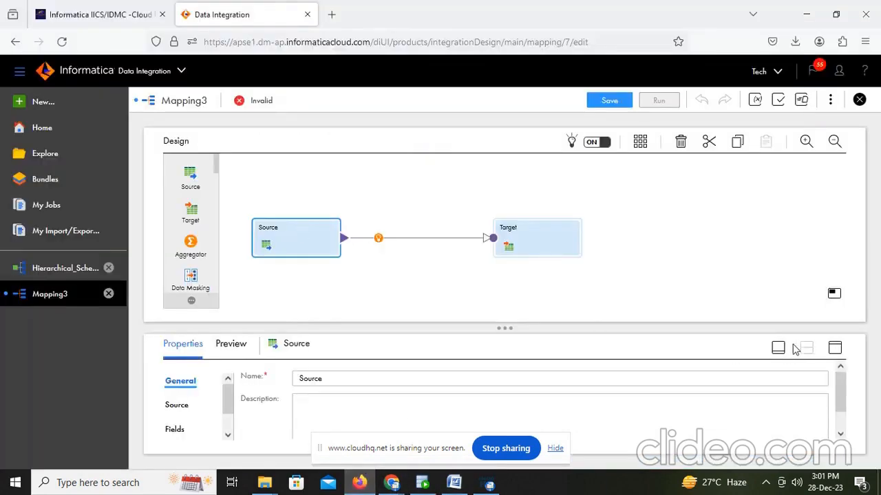
click(834, 348)
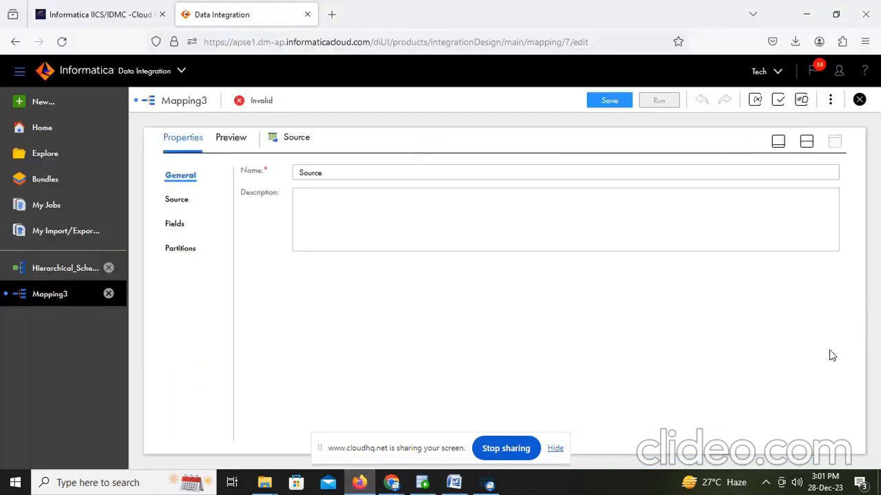
click(177, 199)
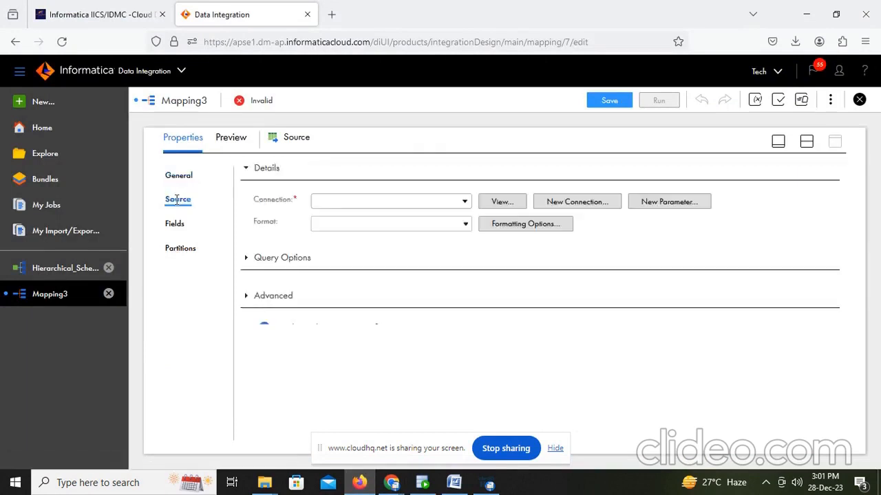
click(469, 205)
click(394, 264)
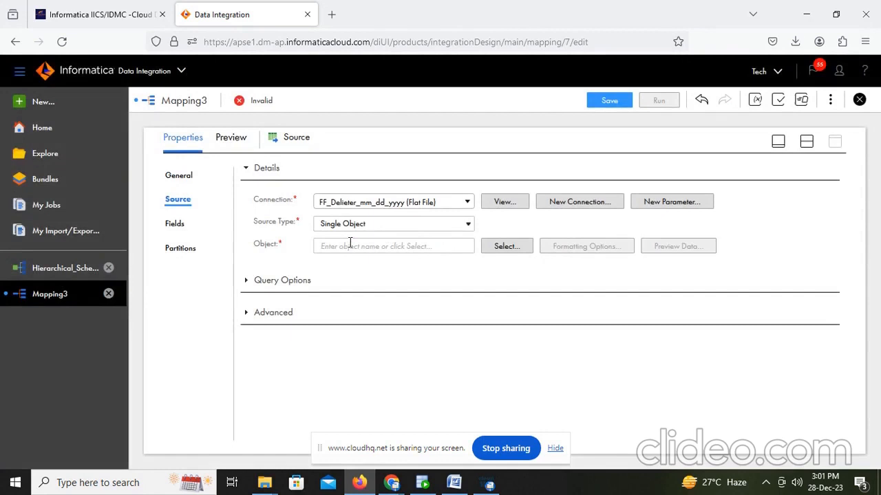
click(503, 246)
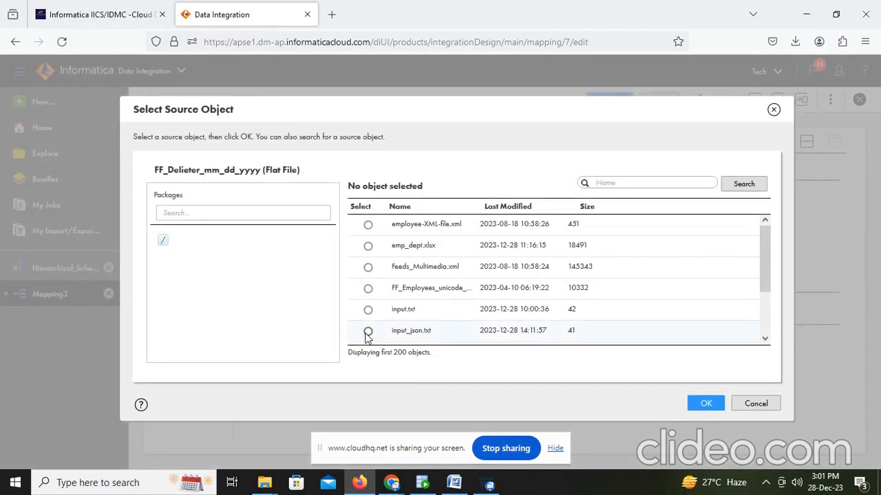
click(368, 332)
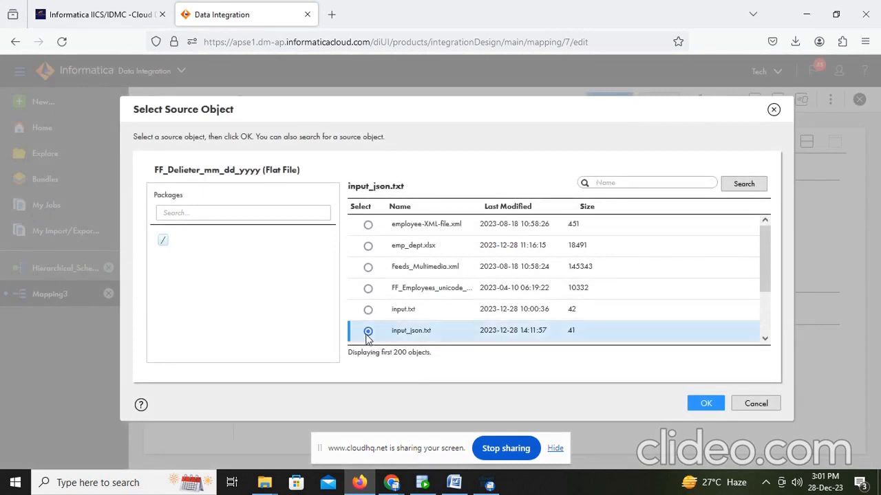
click(706, 404)
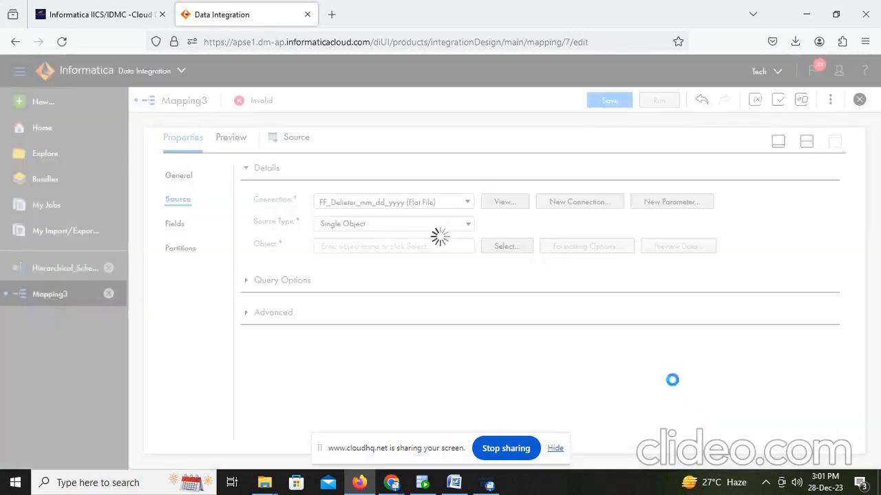
Open input_json from the src_files folder in Notepad and examine the JSON file path it contains
mouse_move(264, 482)
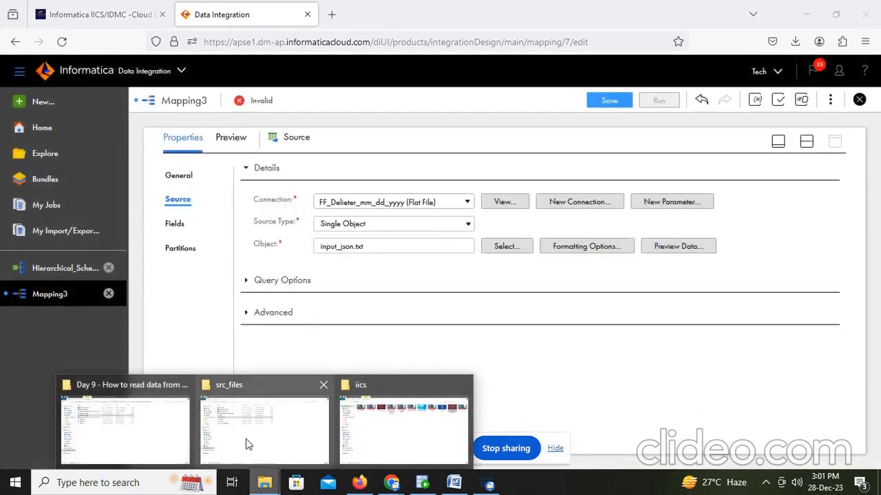
click(245, 442)
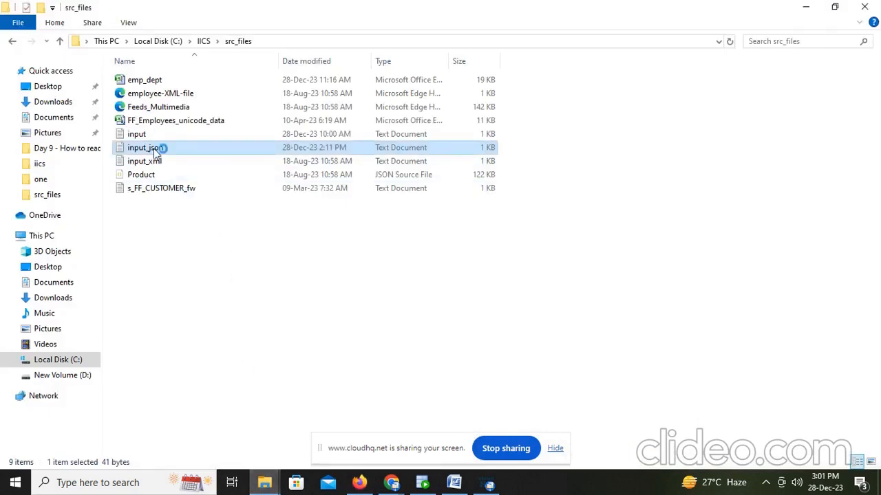
drag(426, 150, 554, 169)
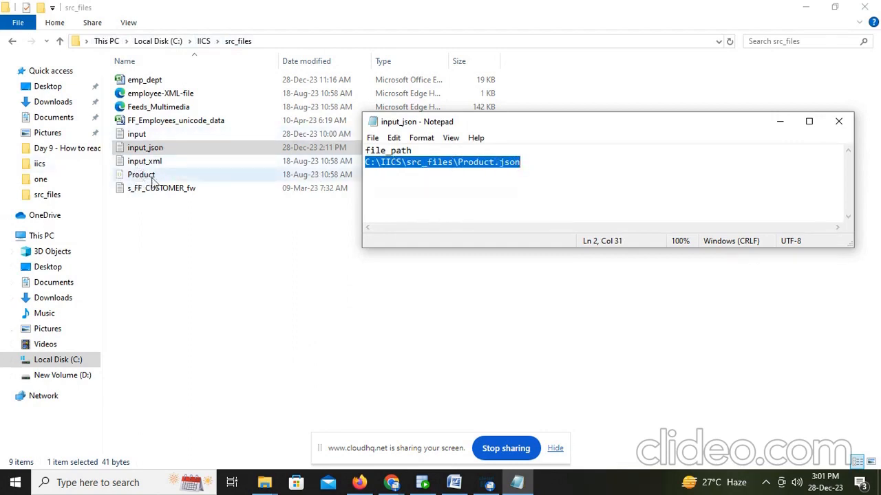
click(501, 164)
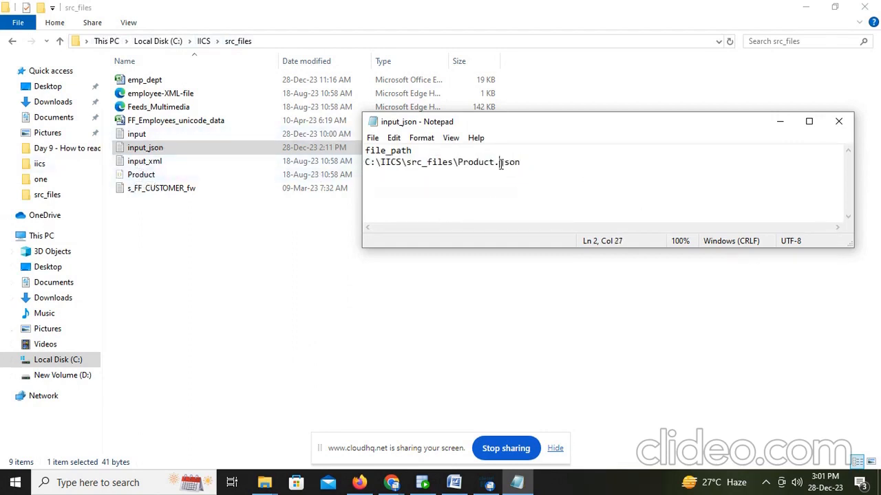
Switch to the Word notes and read the instructions on the Hierarchy parser and its settings
click(453, 482)
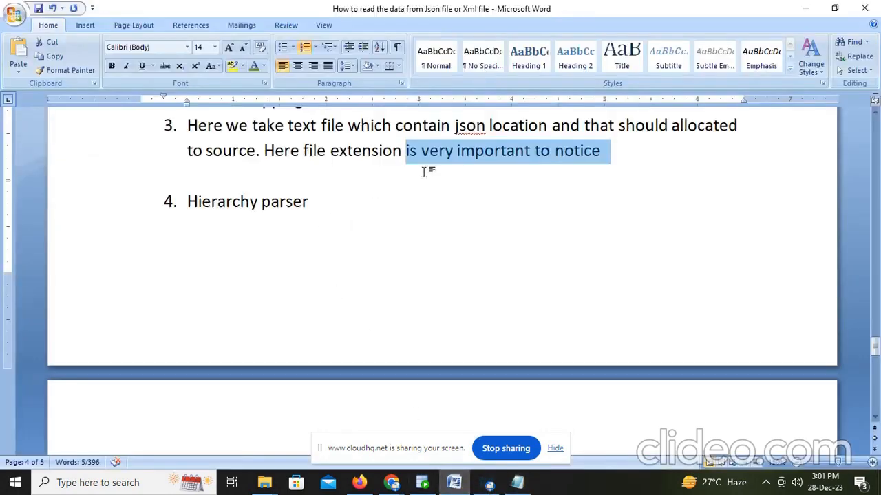
scroll(497, 187, down, 4)
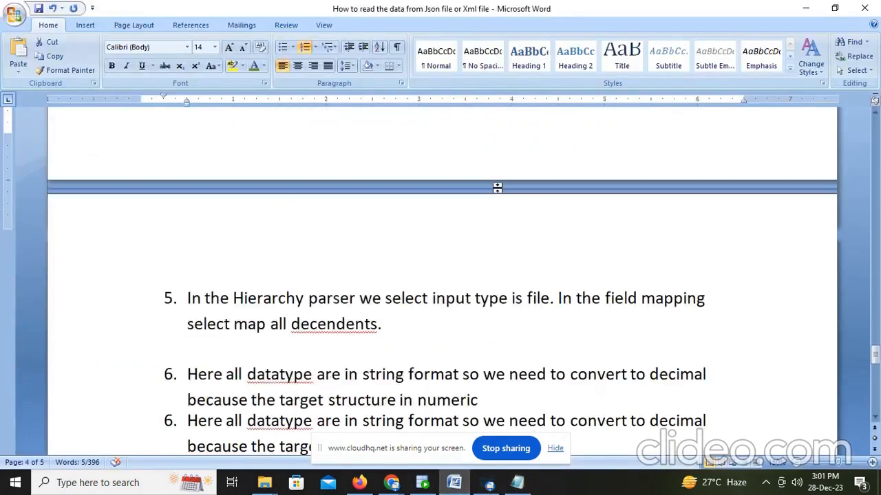
scroll(391, 277, down, 1)
scroll(358, 284, down, 5)
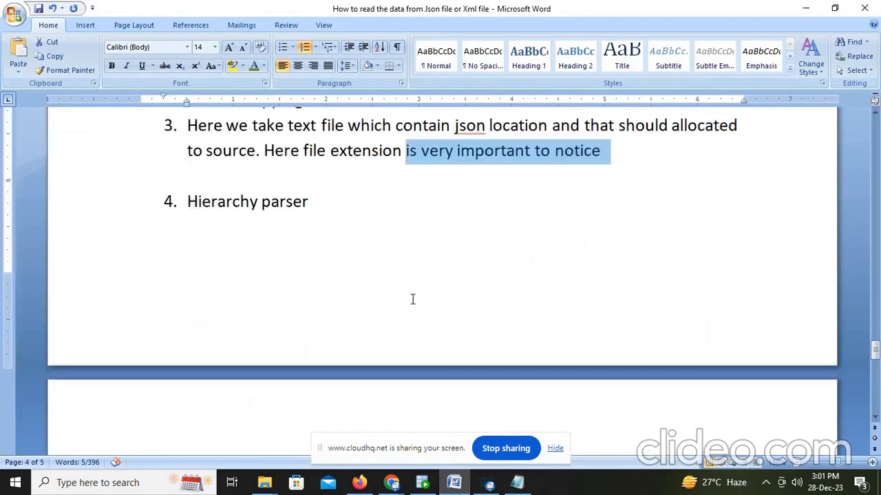
click(227, 206)
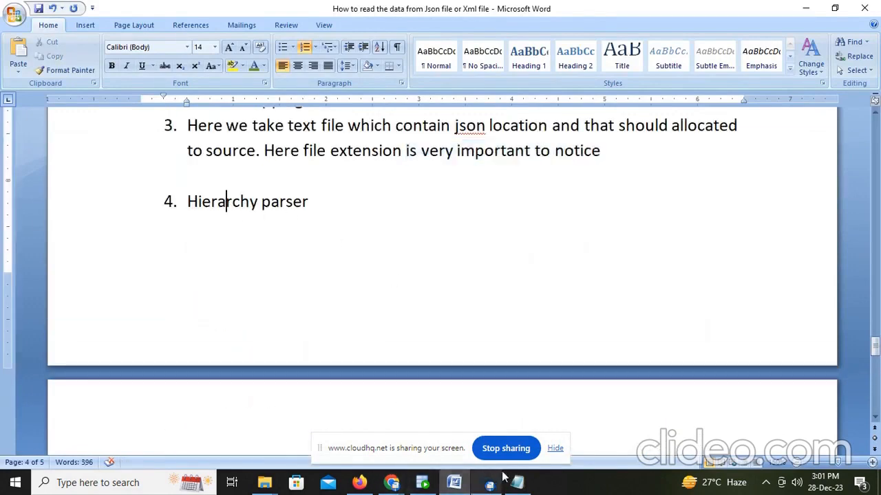
Switch back to Data Integration and view the fields of the mapping's source
click(359, 483)
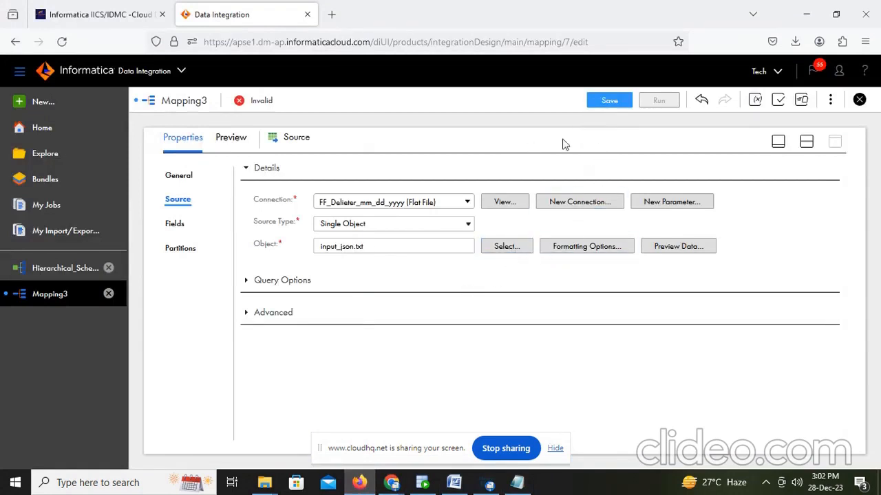
click(175, 224)
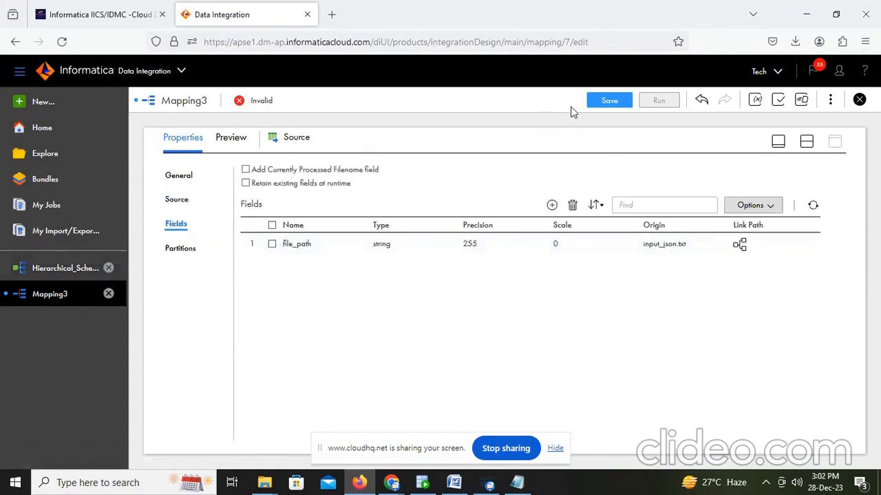
Save the mapping and insert a Hierarchy Parser transformation on the link between Source and Target
click(609, 103)
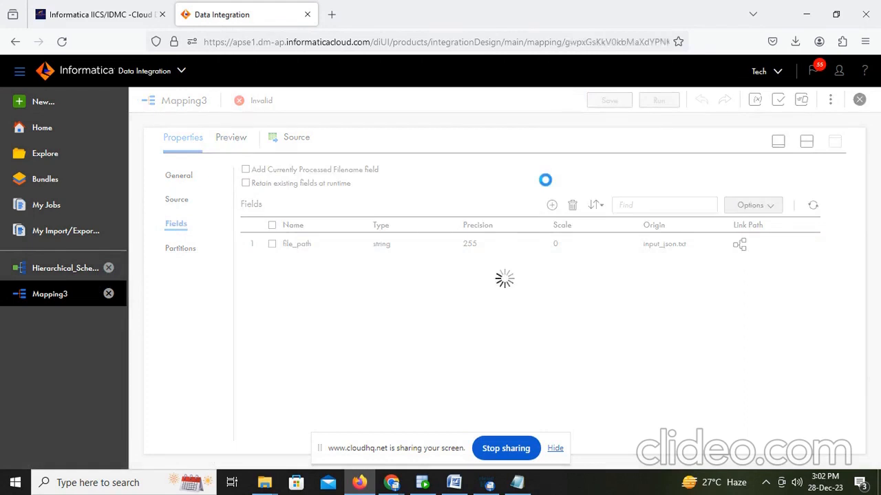
click(808, 146)
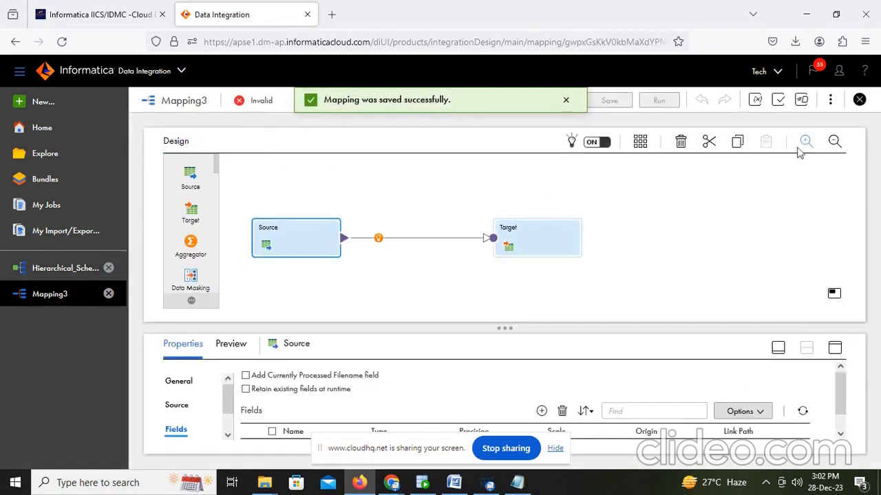
click(378, 238)
scroll(399, 309, down, 1)
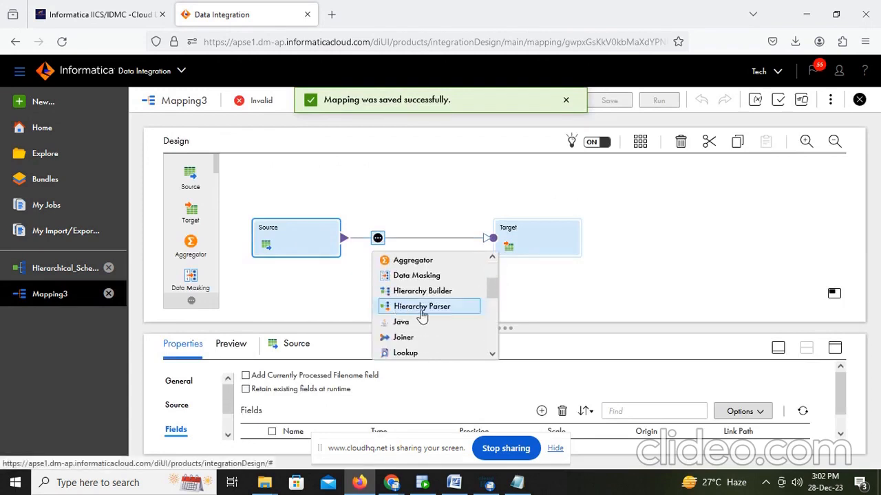
click(422, 307)
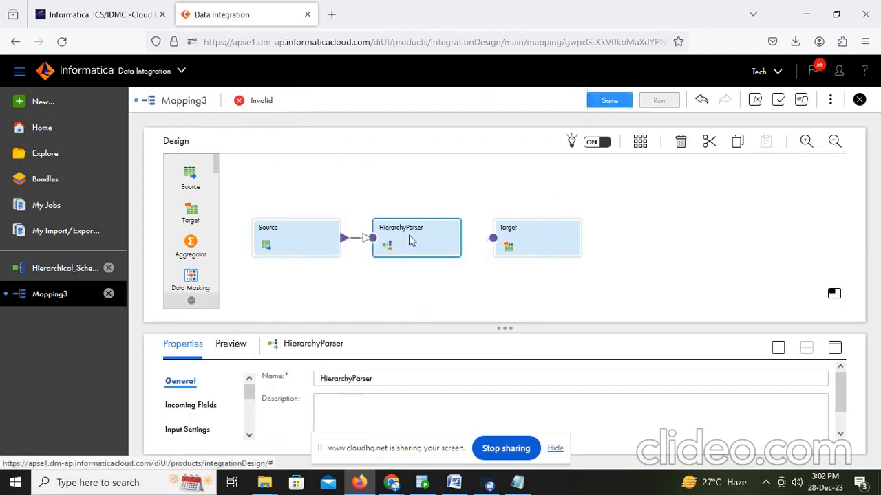
Review the Hierarchy Parser's incoming fields, input field selection and field mapping
click(834, 348)
click(183, 200)
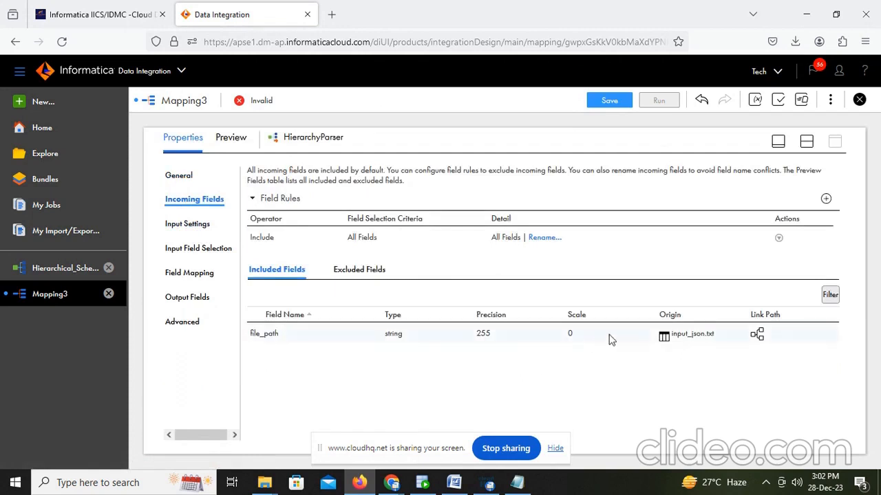
click(184, 251)
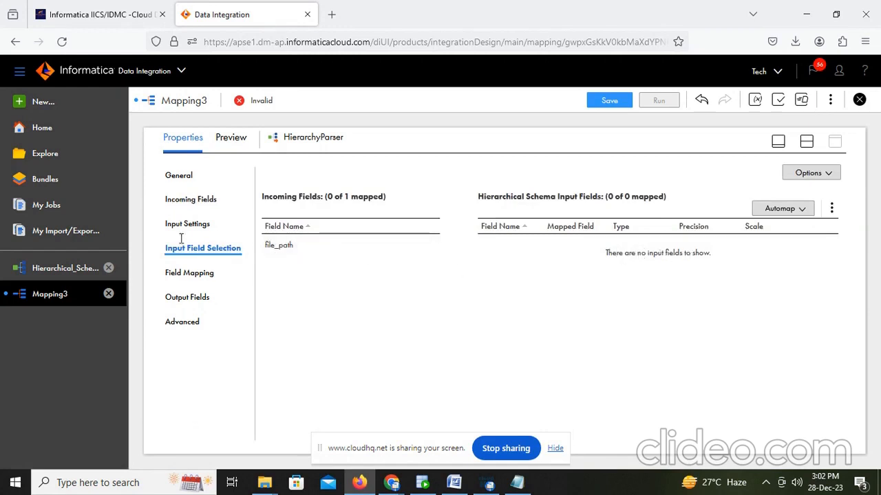
click(191, 274)
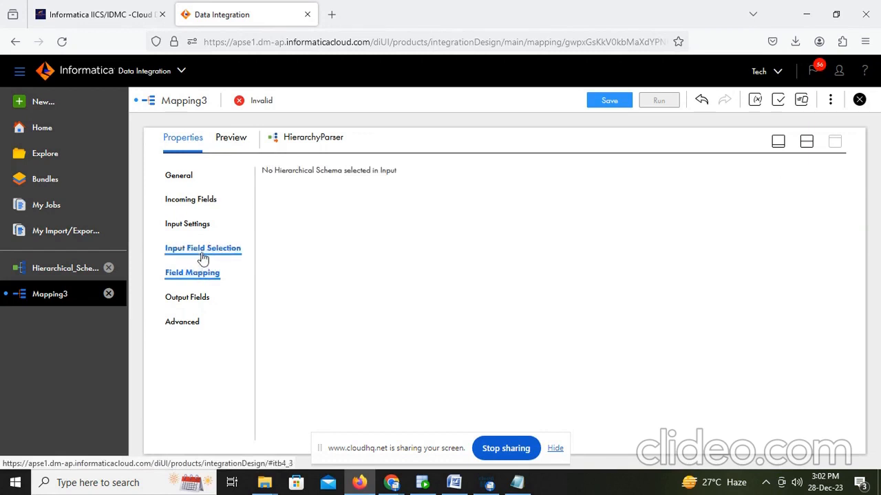
click(203, 249)
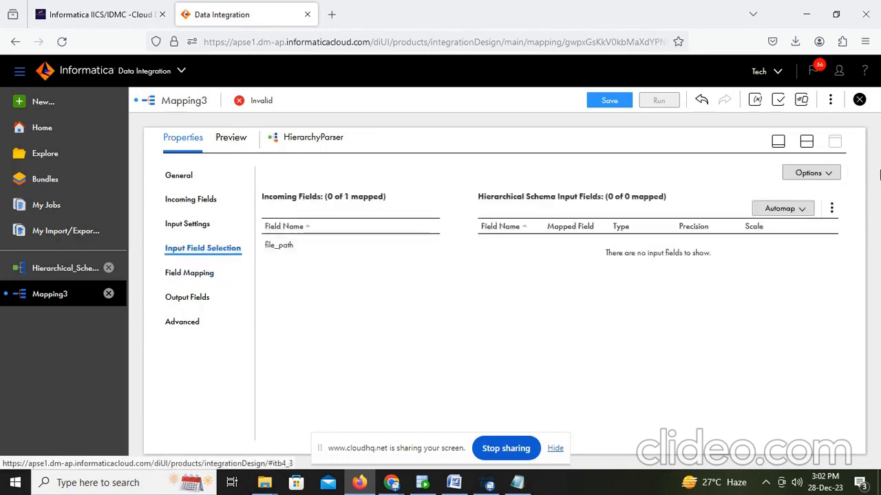
Space the Source and HierarchyParser transformations slightly farther apart on the mapping canvas
click(807, 143)
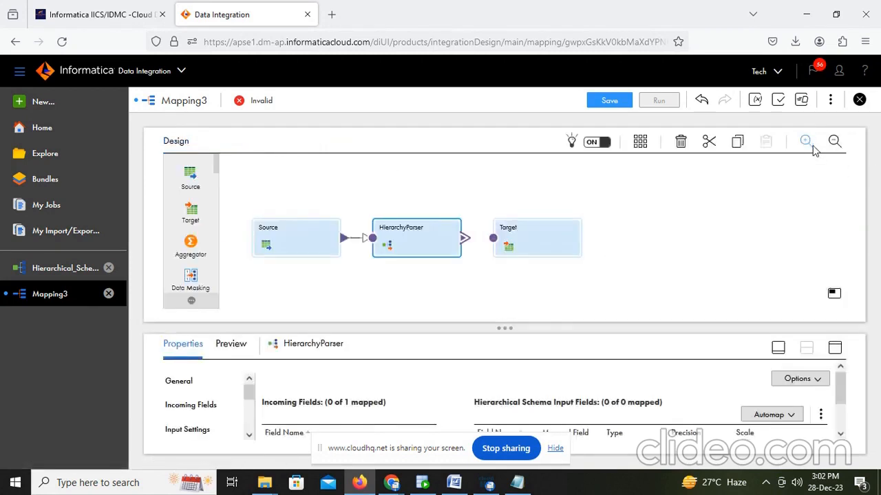
click(306, 238)
drag(298, 229, 283, 227)
mouse_move(417, 242)
mouse_down()
mouse_move(448, 235)
mouse_move(424, 241)
mouse_up()
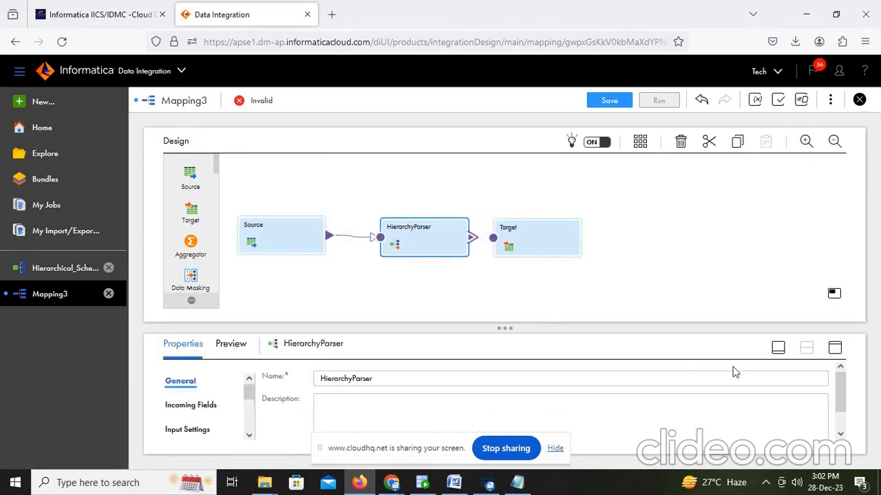
Check the Hierarchy Parser's incoming fields and set its input type to File in the input settings
click(835, 348)
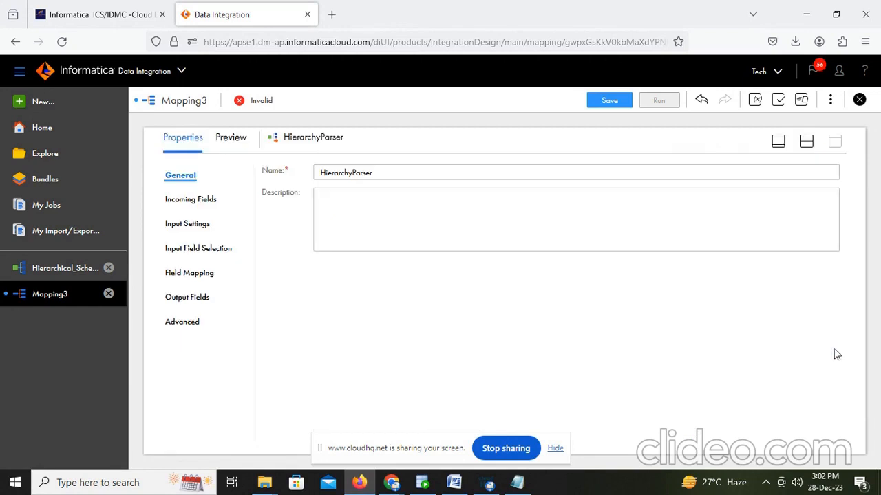
click(194, 199)
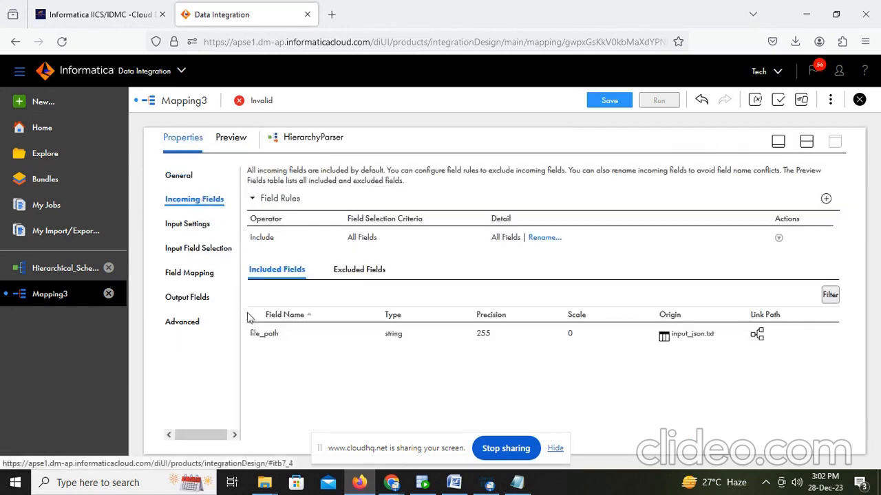
click(211, 225)
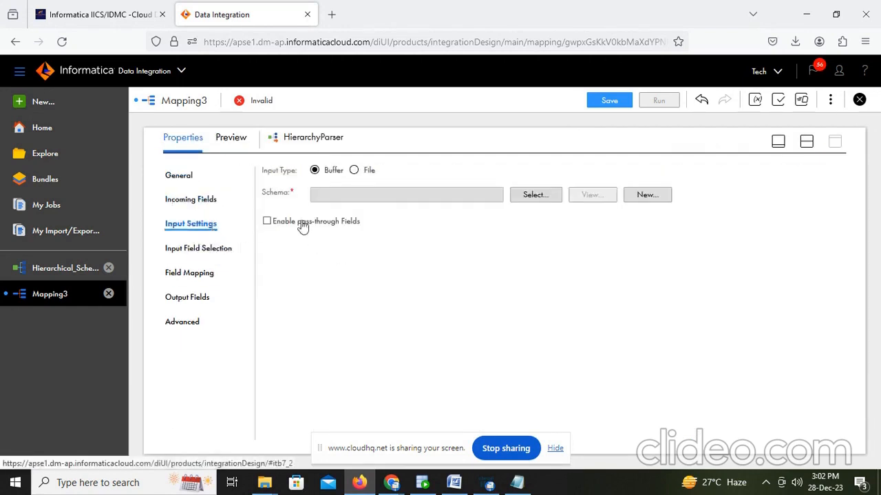
click(354, 170)
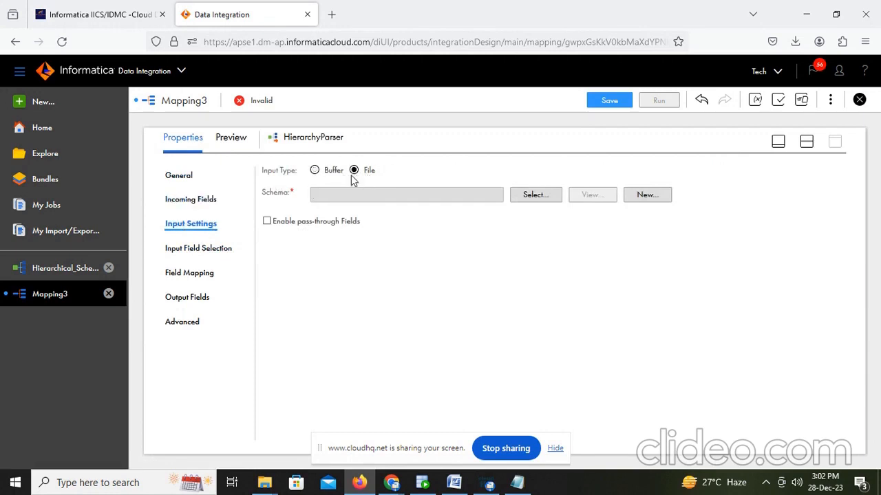
Select Hierarchical_Schema1 from the Technology project's Dev folder as the Hierarchy Parser's schema
click(528, 199)
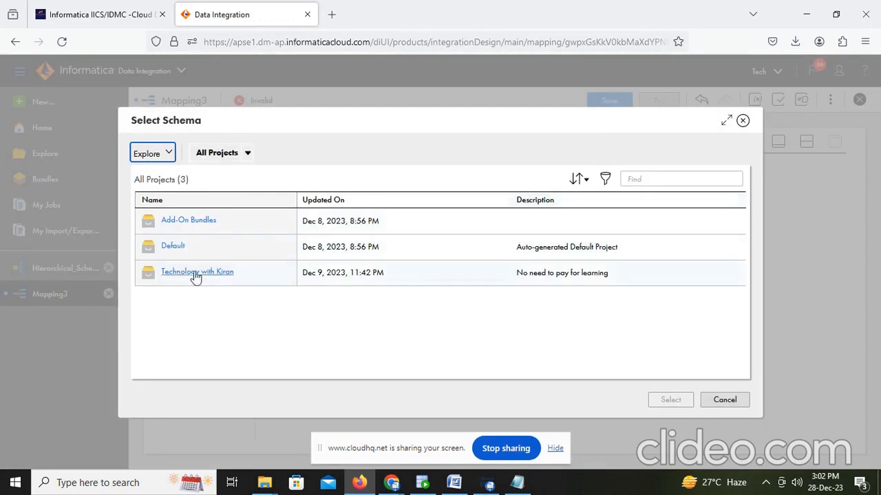
click(193, 273)
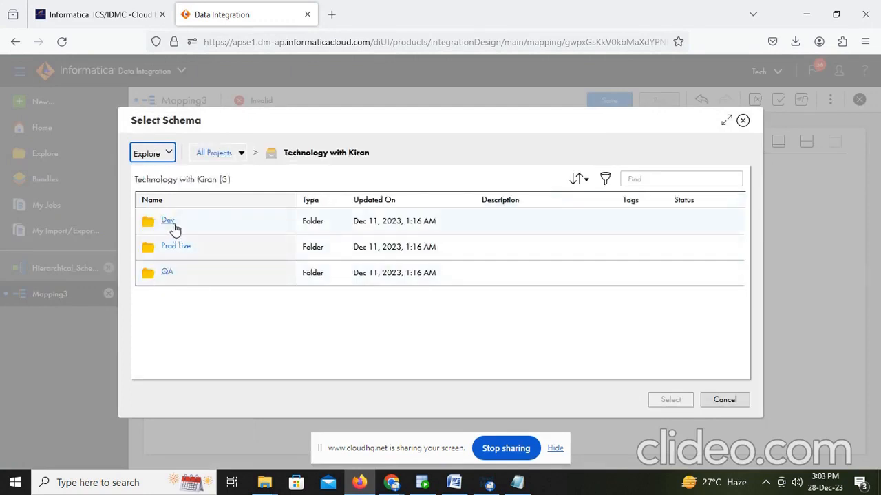
click(172, 225)
drag(197, 255, 338, 286)
click(220, 274)
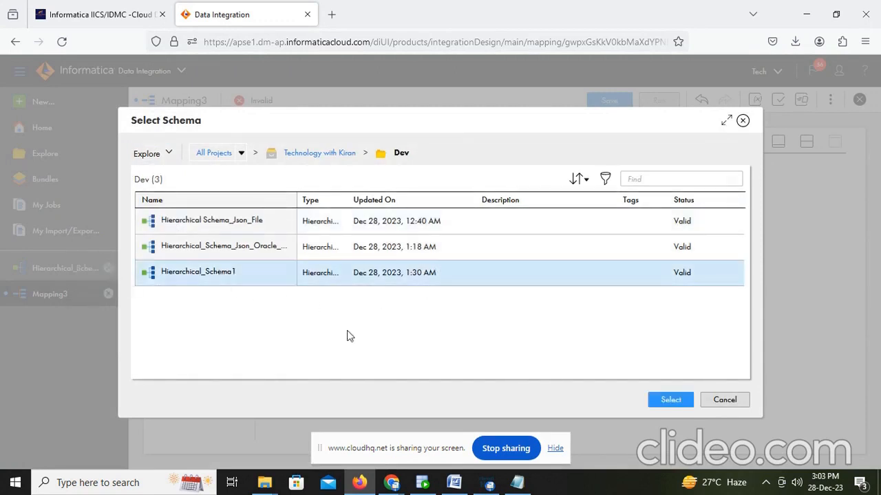
click(669, 400)
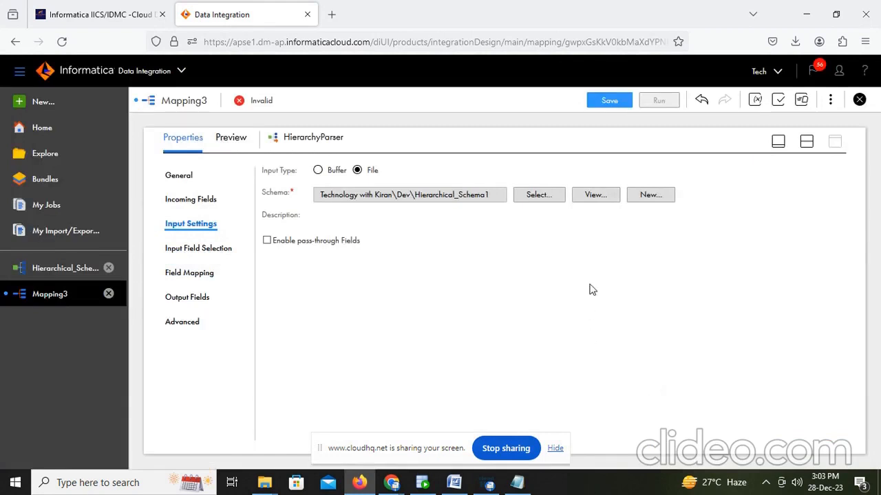
View the details of the selected Hierarchical_Schema1, close them and check the parser's input field selection
click(594, 196)
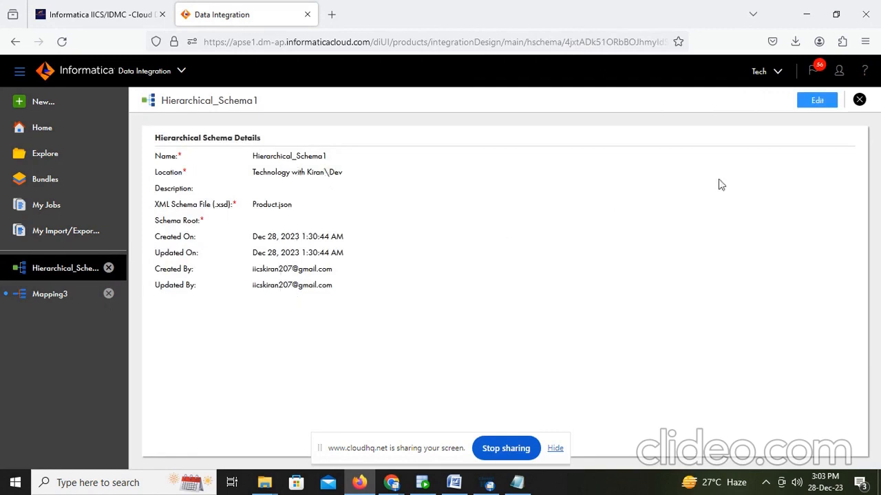
click(859, 100)
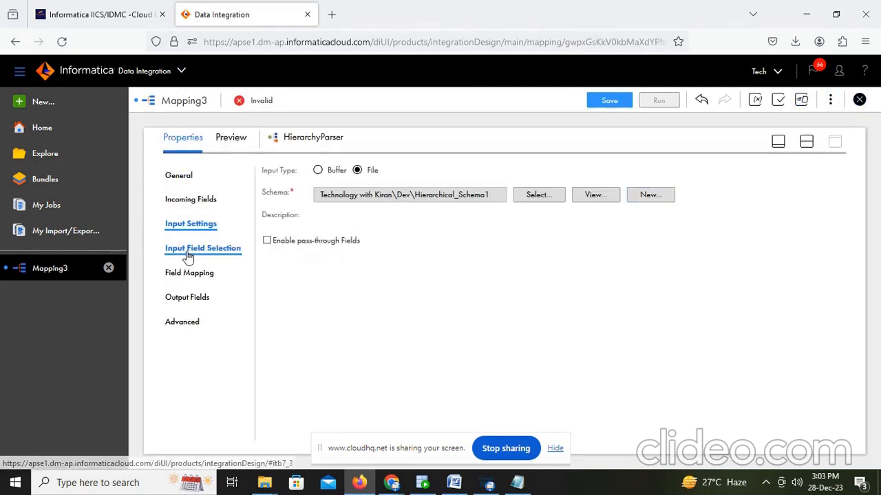
click(188, 248)
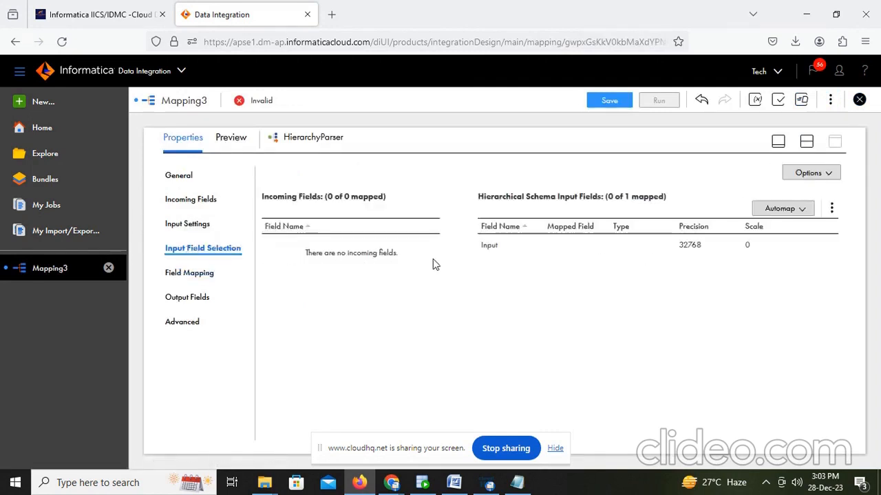
Map all descendants of the root element to relational fields in the Hierarchy Parser's field mapping
click(199, 274)
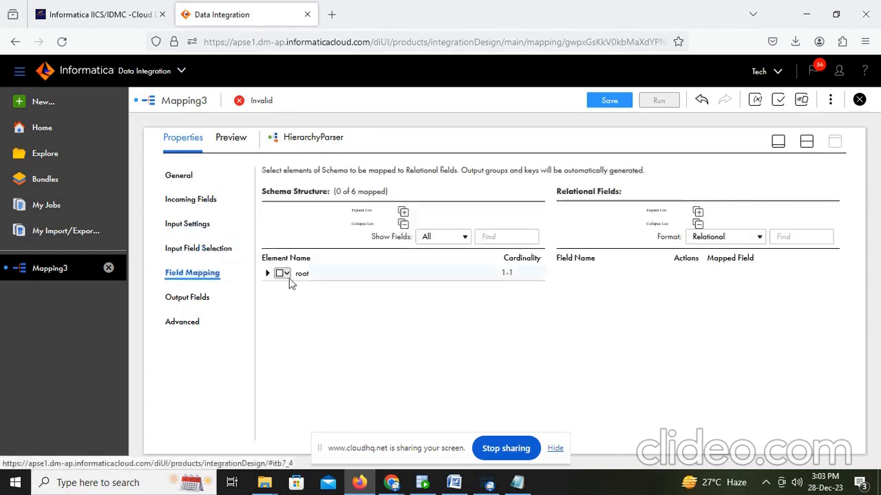
click(285, 273)
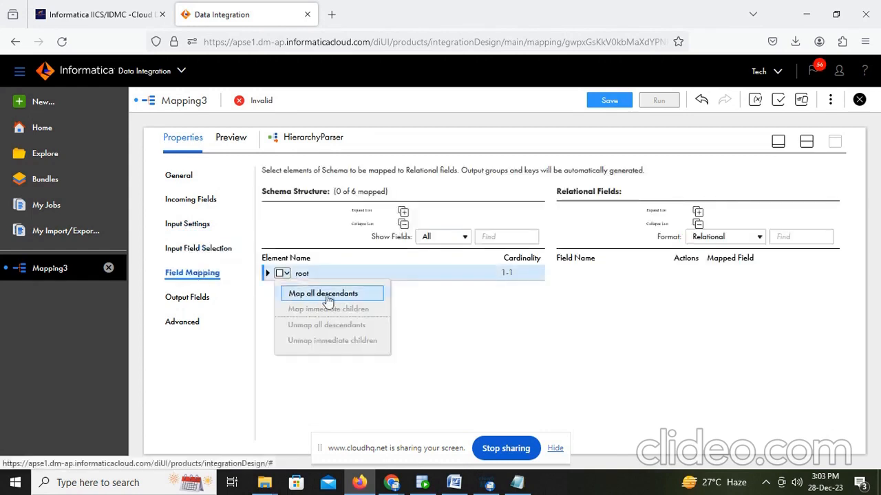
click(320, 296)
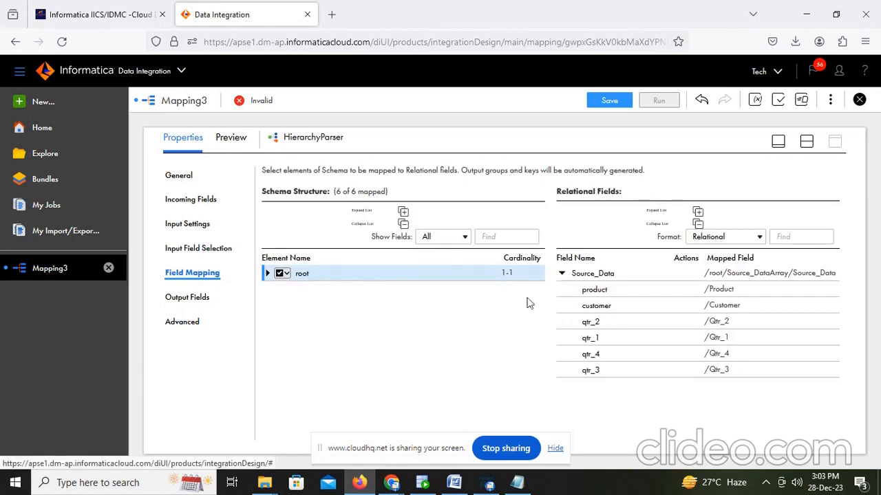
Expand the schema structure from root through Source_DataArray to Source_Data's elements, and view the parser's output fields
click(287, 277)
click(459, 316)
click(267, 273)
click(278, 290)
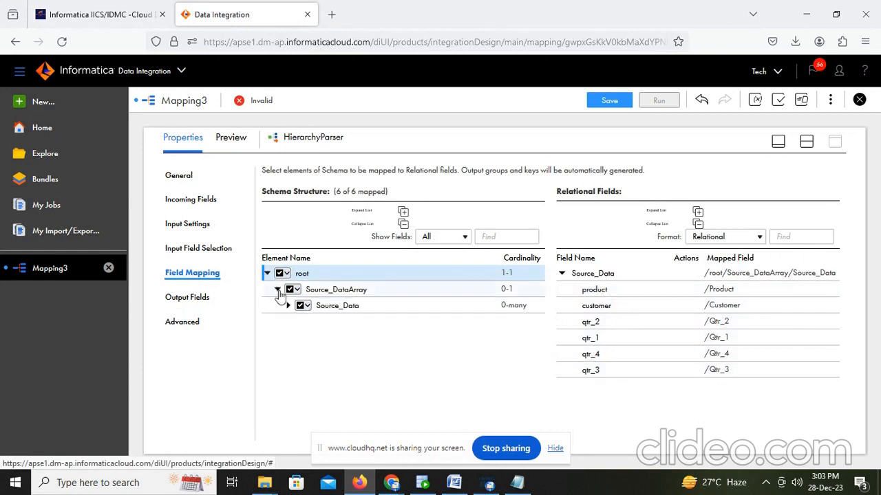
click(288, 305)
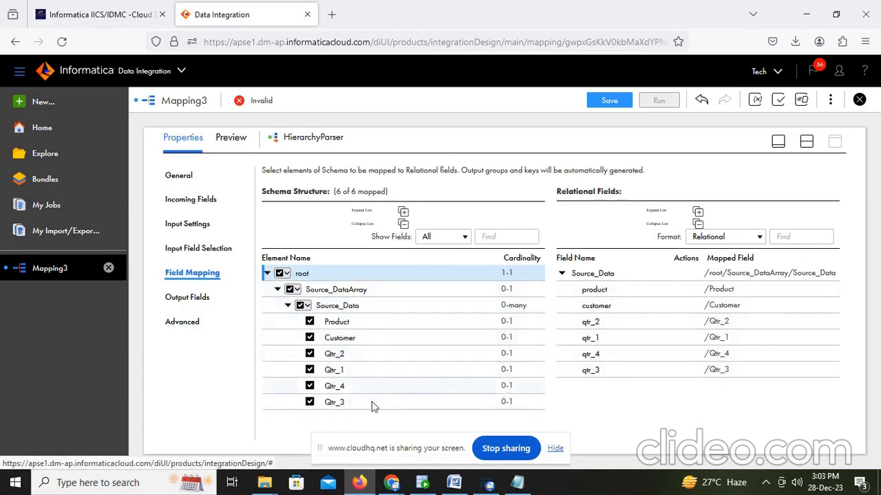
click(187, 298)
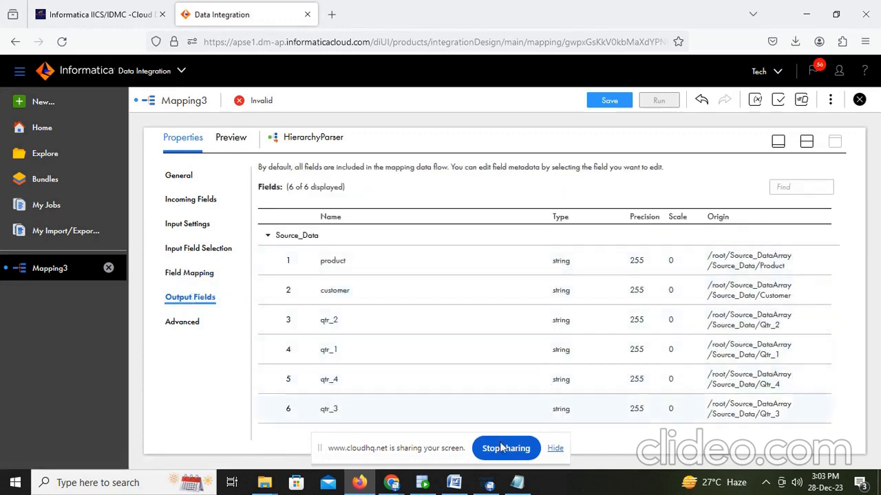
Switch to the Word notes and read items 5 and 6 on the Hierarchy parser settings and datatype conversion
click(454, 483)
scroll(346, 267, down, 3)
scroll(346, 267, down, 3)
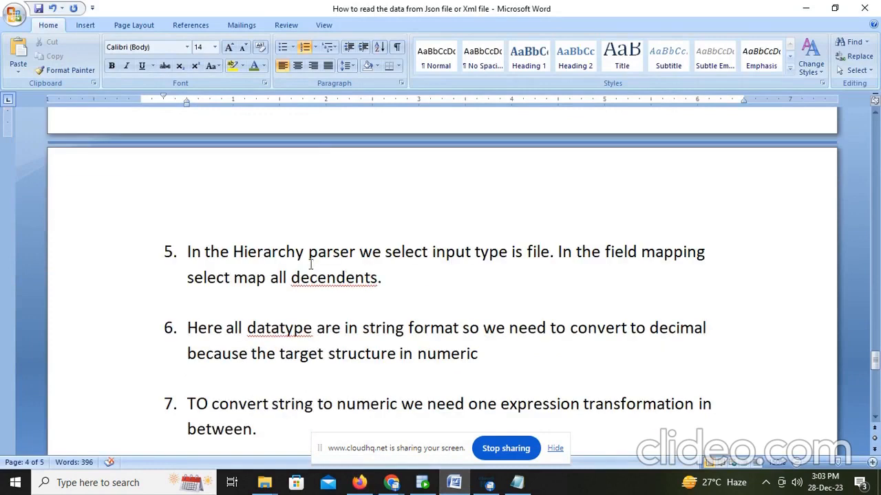
drag(551, 253, 475, 253)
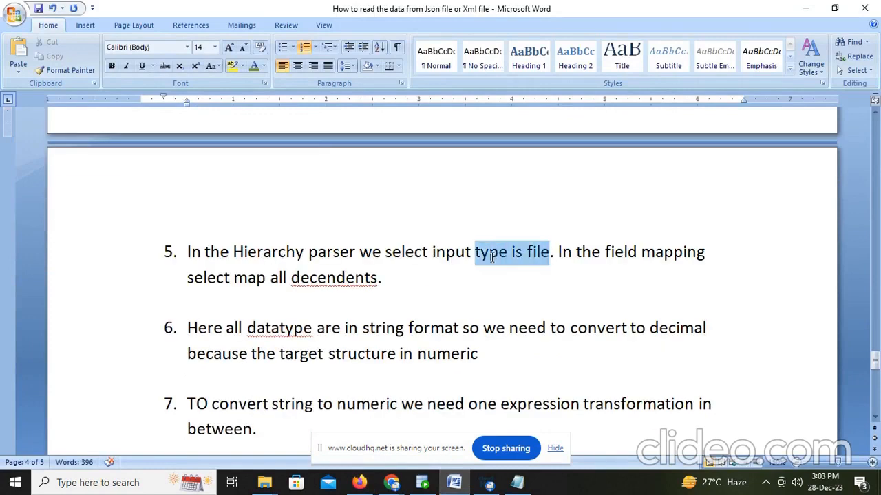
drag(576, 252, 705, 253)
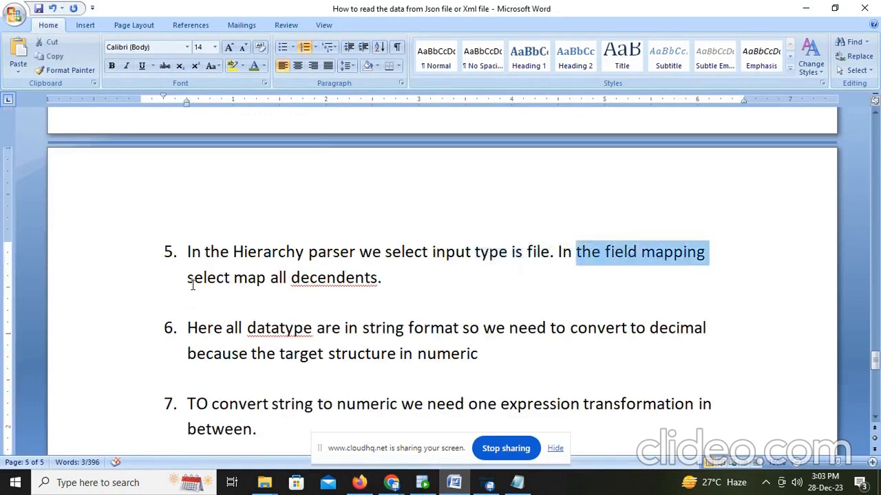
drag(192, 282, 449, 290)
scroll(467, 289, down, 3)
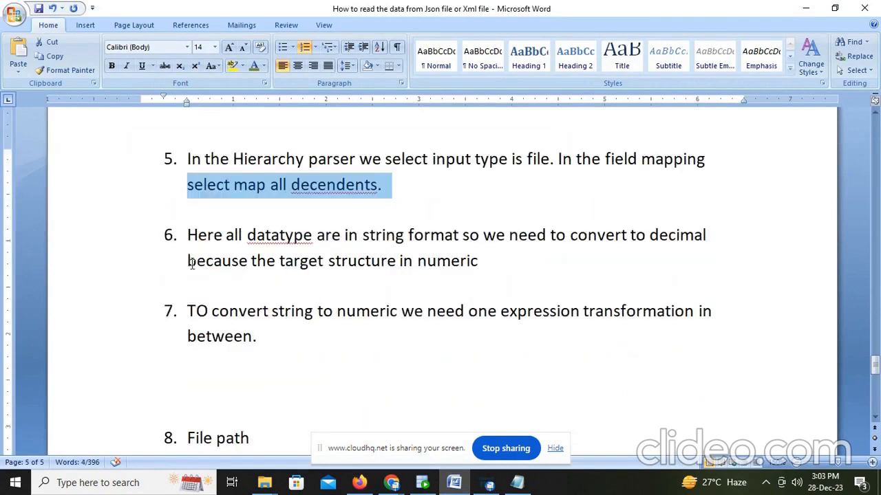
drag(184, 232, 663, 263)
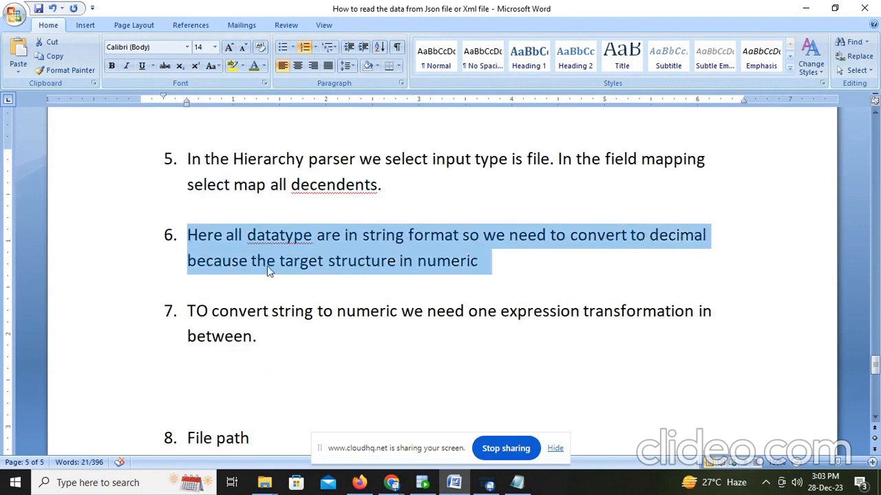
click(459, 265)
Switch to Oracle SQL Developer and run the desc statement for the CORE.T_PRODUCT_JSON table
click(423, 482)
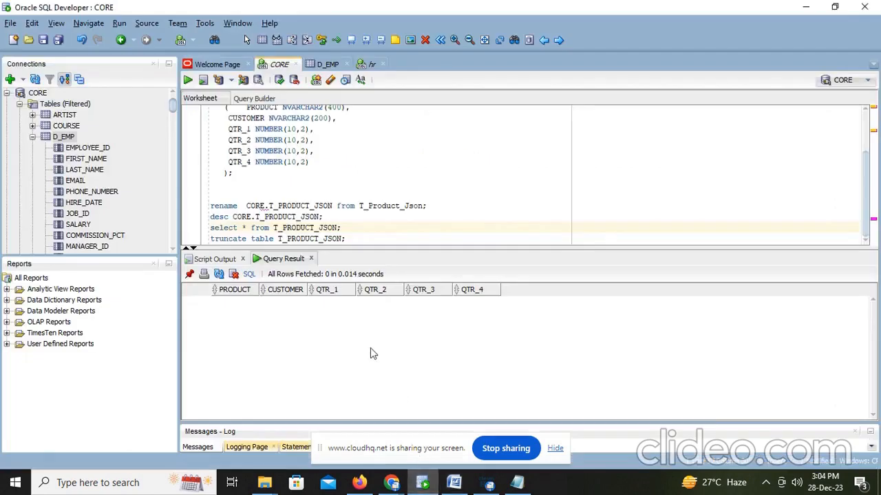
click(333, 216)
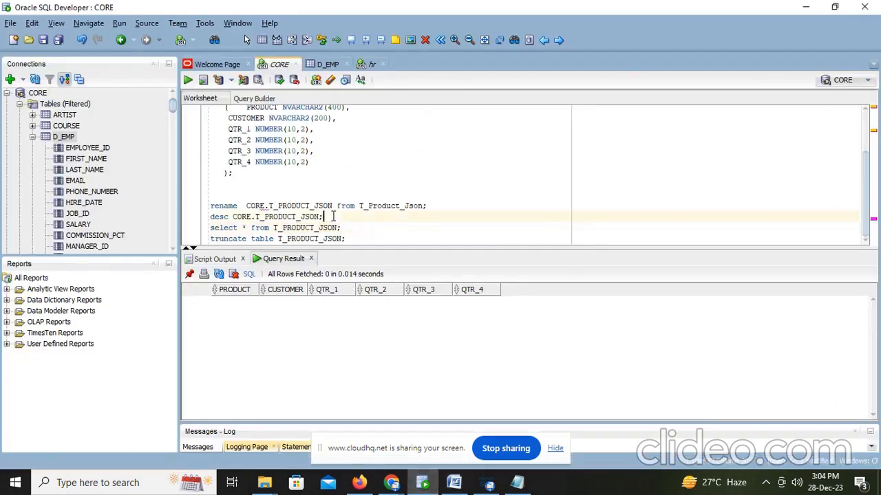
key(ctrl+Return)
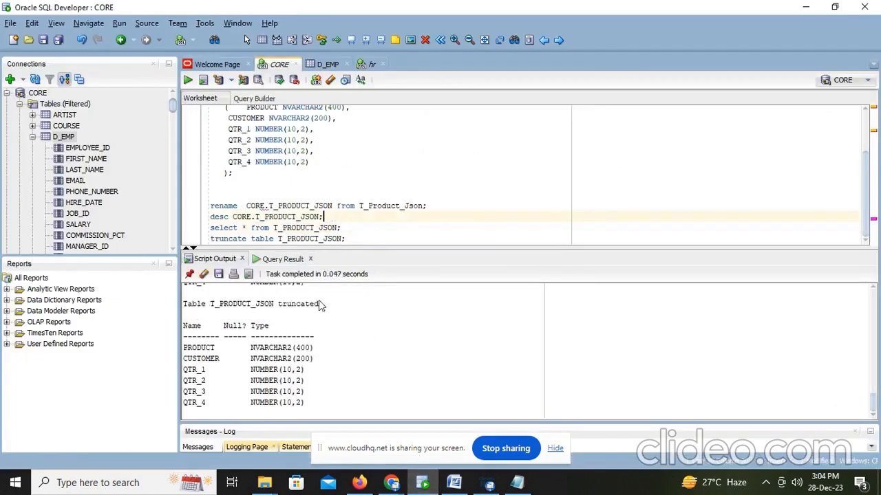
Examine the data types of the QTR_1 to QTR_4 columns in the T_PRODUCT_JSON description output
click(277, 383)
drag(278, 393, 279, 406)
click(290, 409)
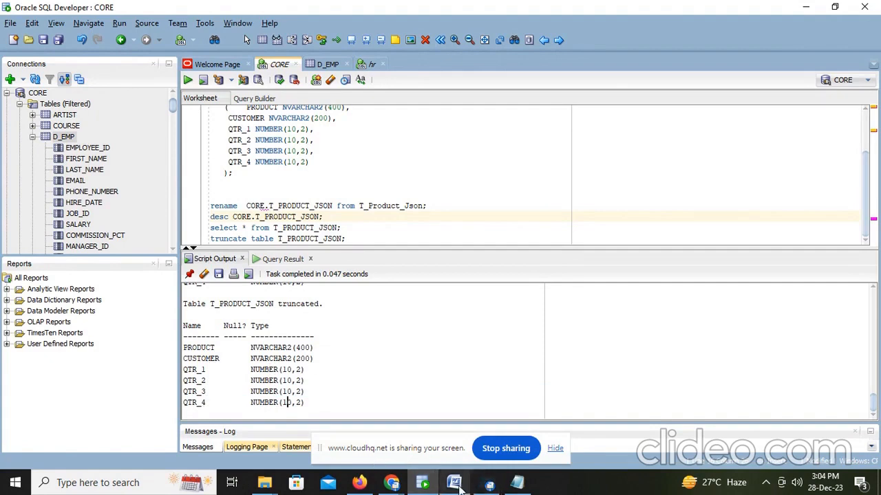
Switch to the Word notes and read item 7 on converting string to numeric with an expression transformation
click(453, 482)
scroll(299, 318, down, 1)
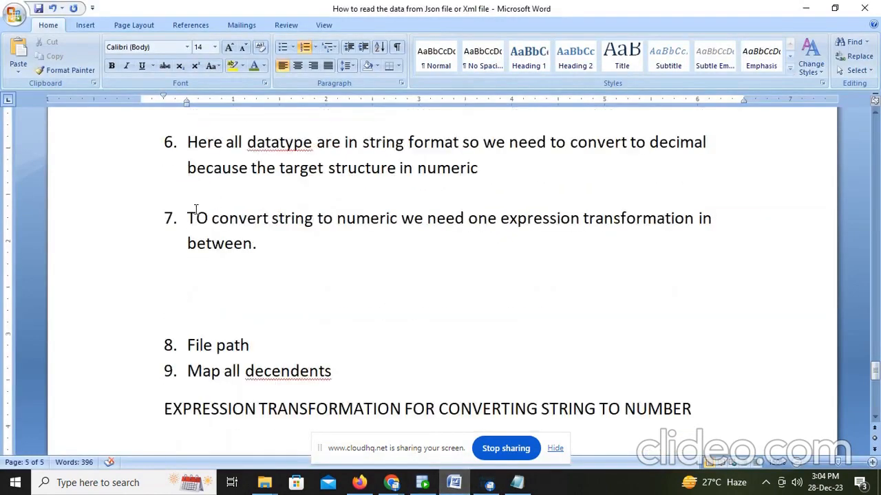
drag(188, 218, 698, 220)
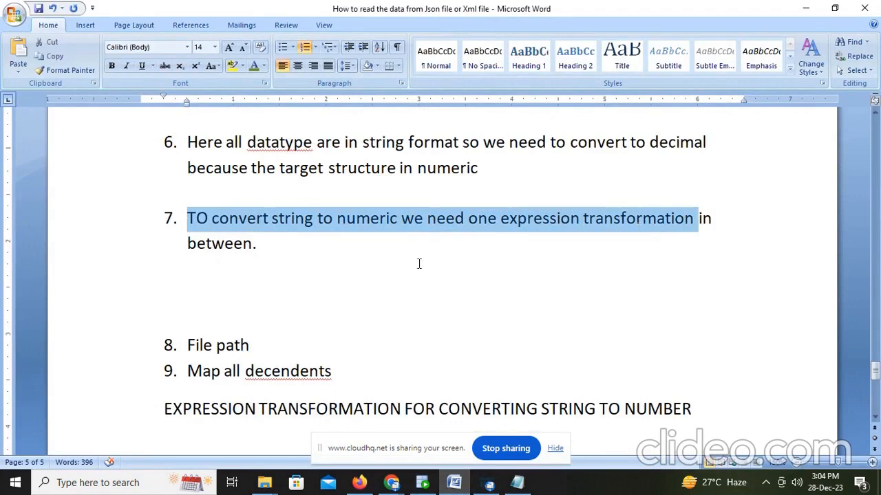
click(242, 245)
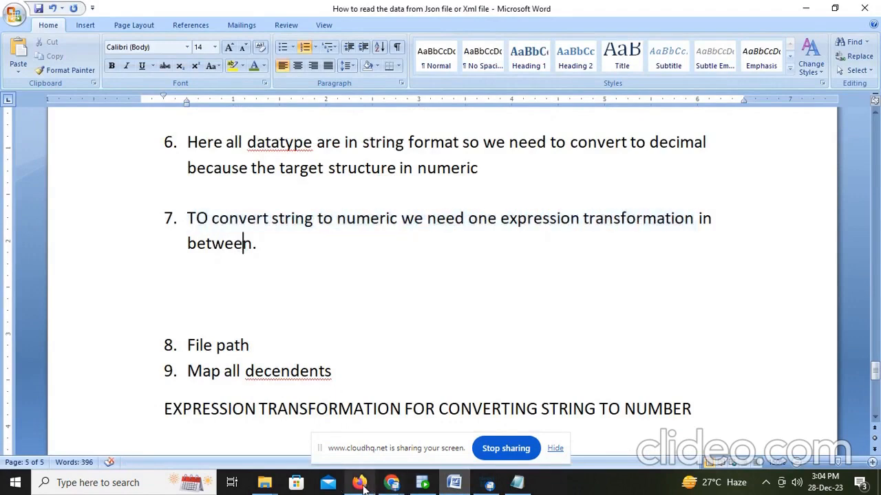
Switch to the Informatica mapping in Firefox, show the design canvas, and move the Target farther away from HierarchyParser
click(359, 484)
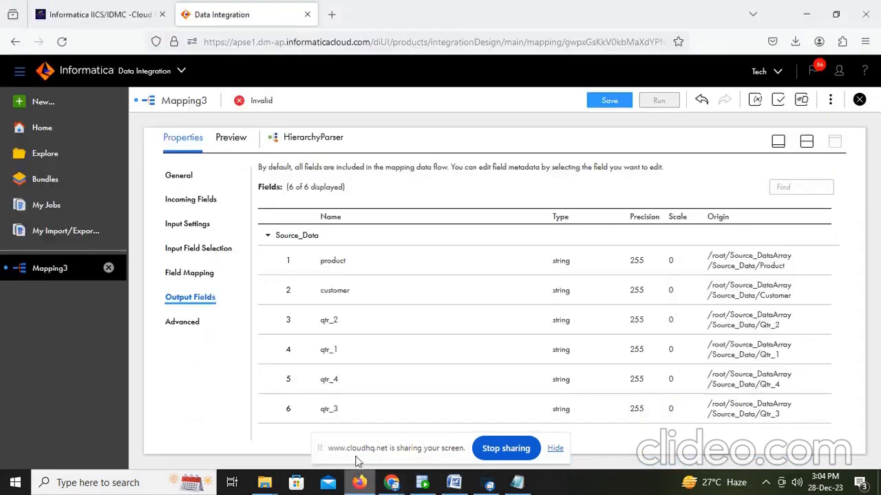
click(806, 141)
drag(544, 236, 681, 241)
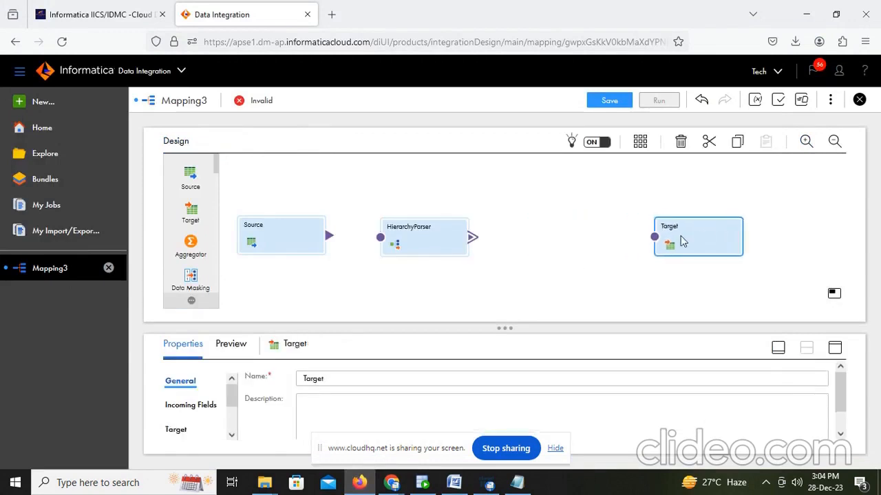
Link the Source to the HierarchyParser transformation and save the mapping
drag(329, 237, 382, 239)
click(520, 244)
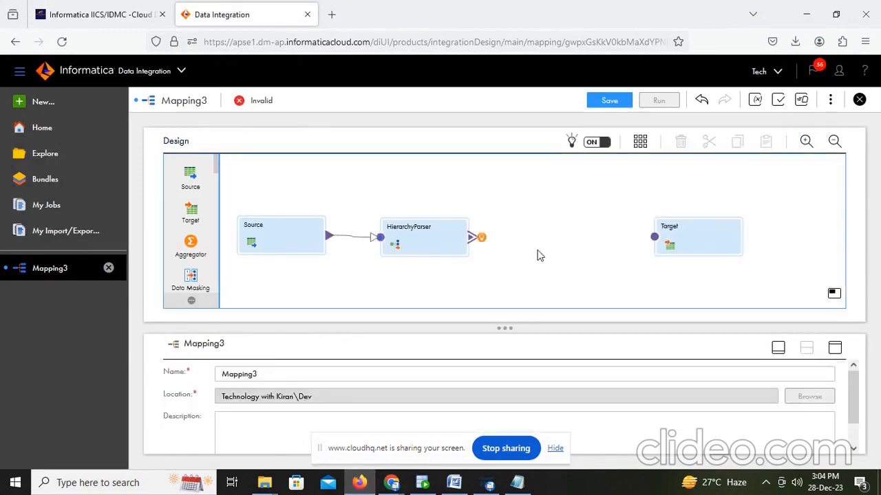
click(608, 100)
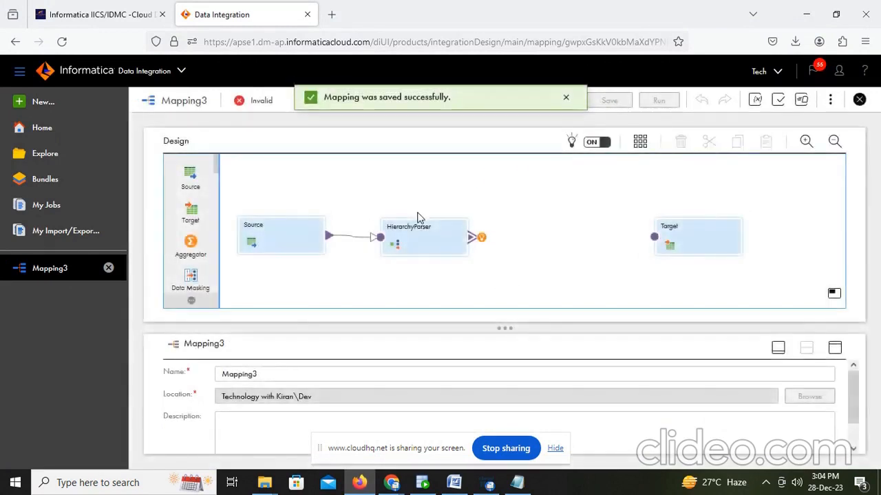
Review the HierarchyParser's incoming fields, input settings, input field selection, field mapping and output fields
click(420, 237)
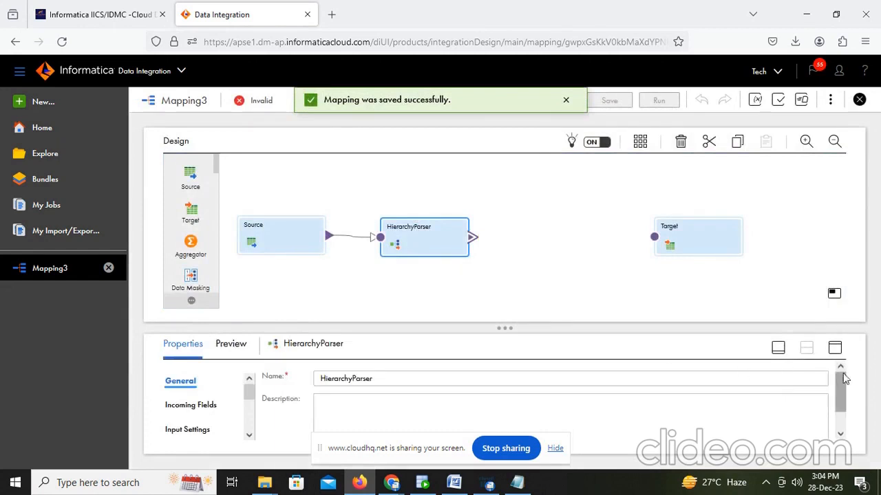
click(836, 348)
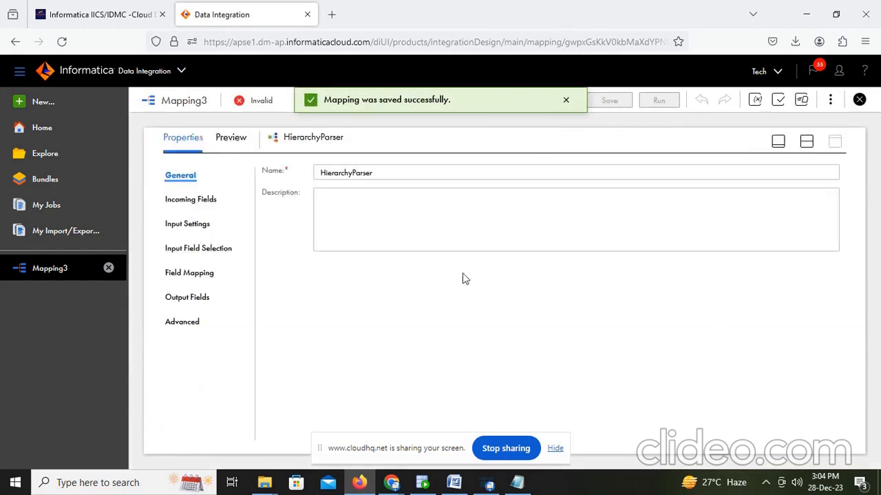
click(196, 201)
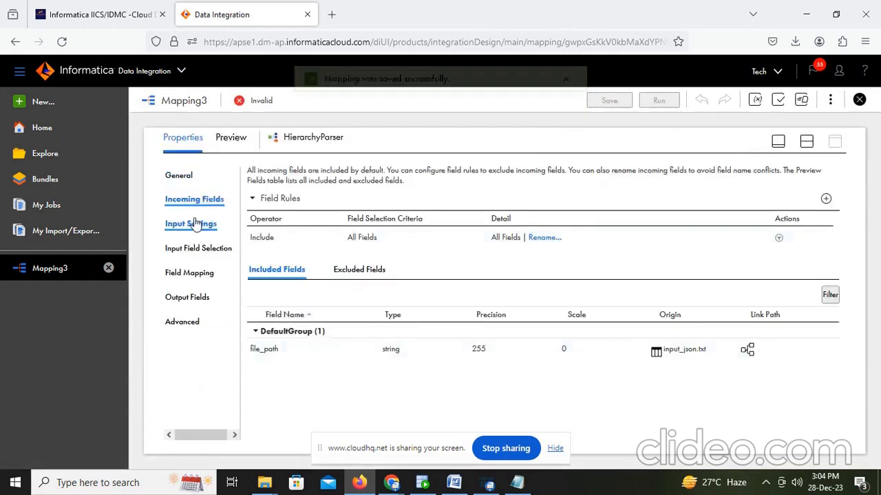
click(193, 224)
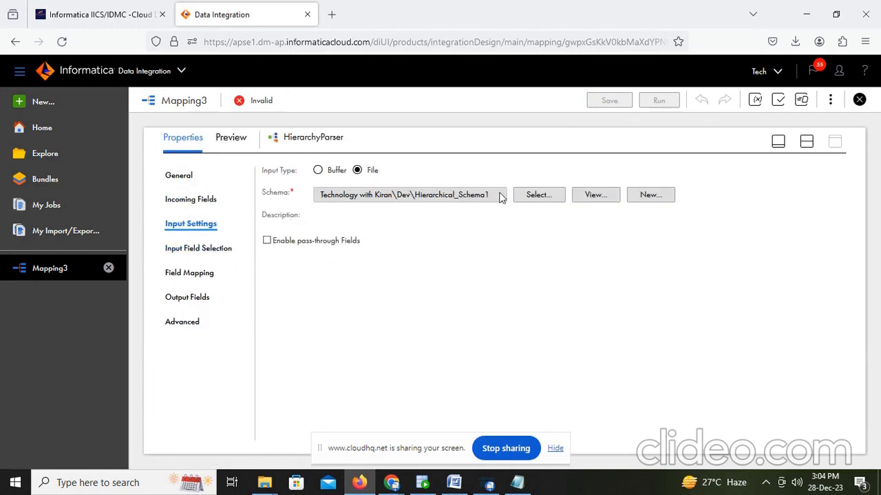
click(192, 249)
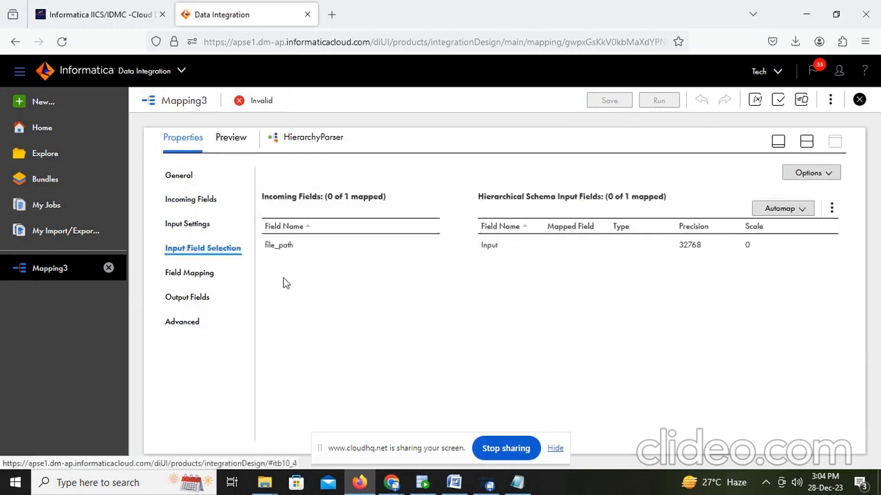
click(198, 275)
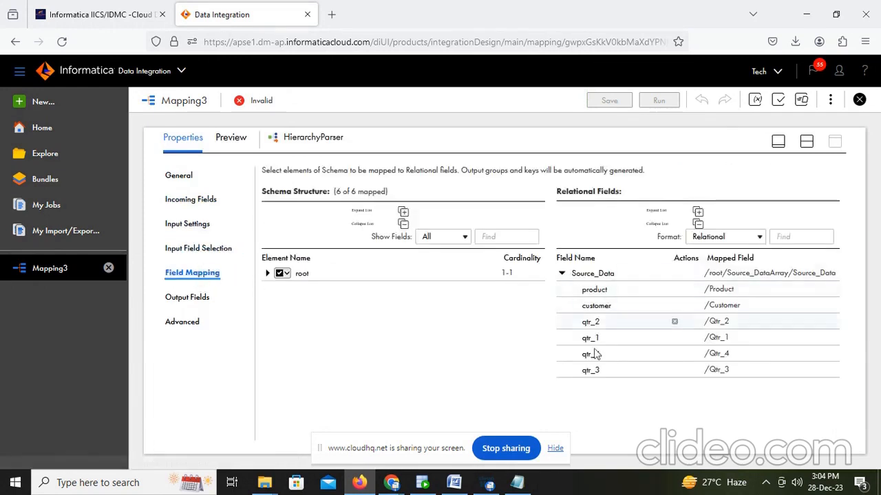
click(188, 300)
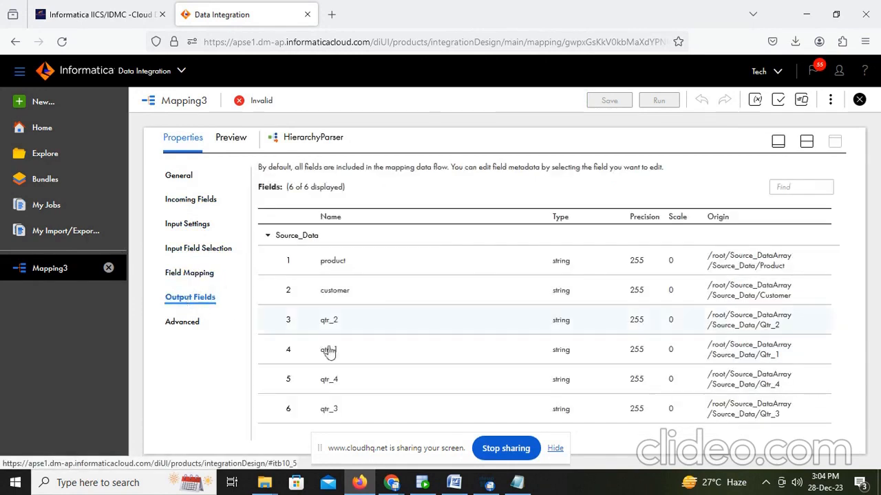
click(808, 142)
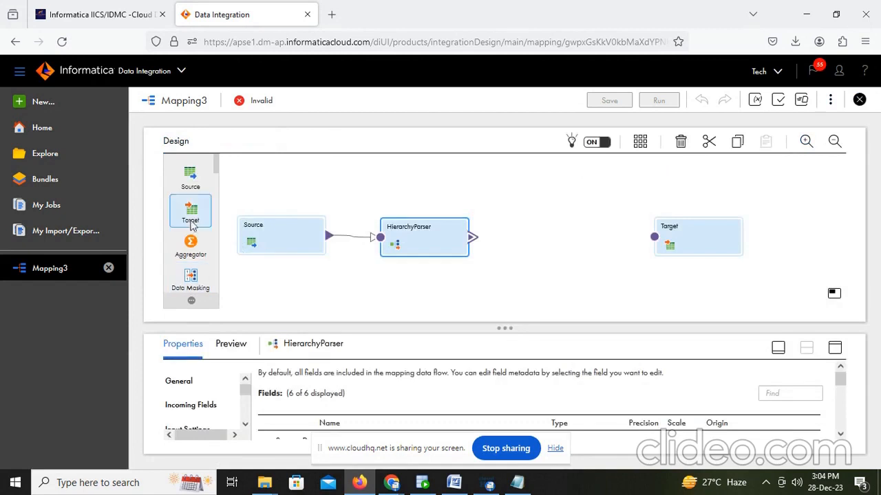
Add an Expression transformation between HierarchyParser and Target, and link HierarchyParser's Source_Data output group to it
scroll(194, 218, down, 2)
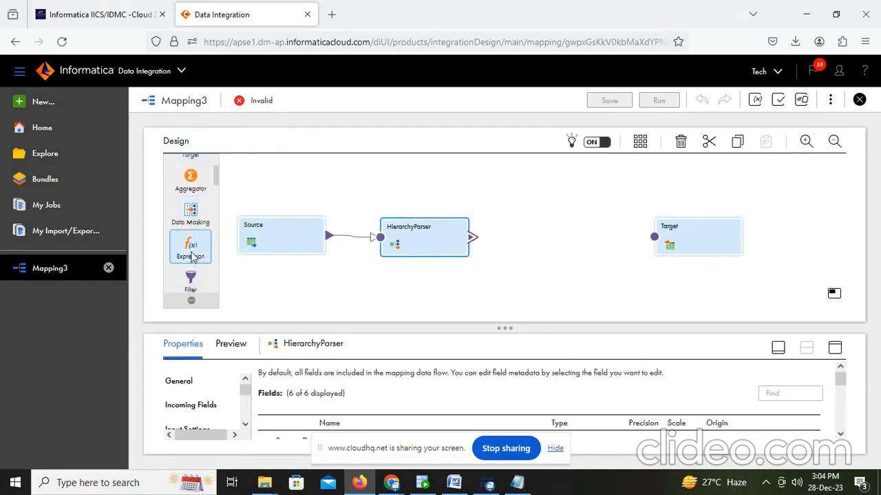
drag(191, 245, 544, 230)
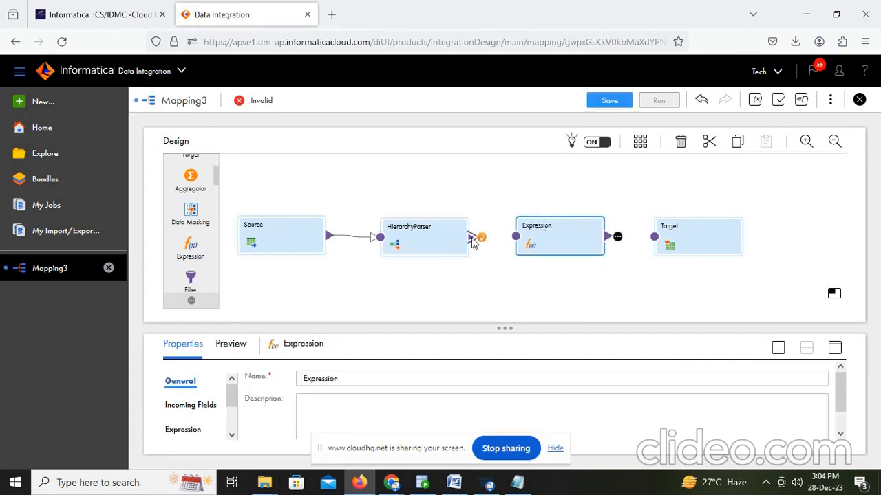
drag(472, 239, 533, 244)
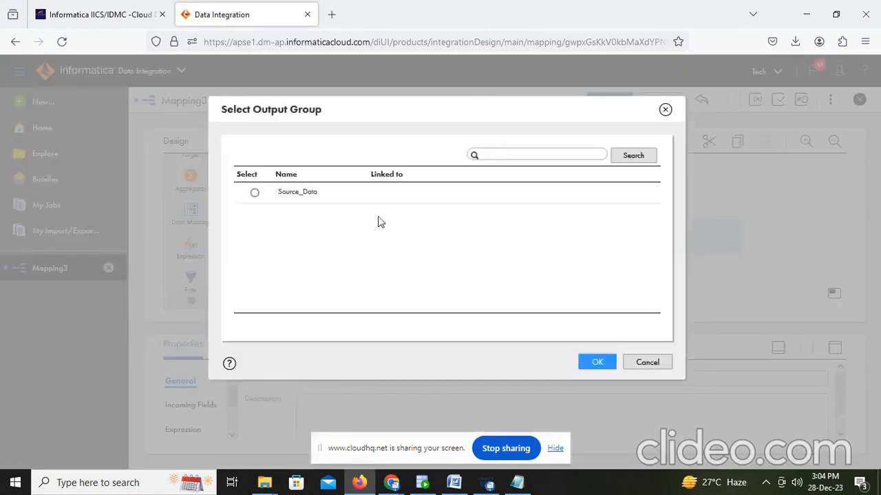
click(254, 194)
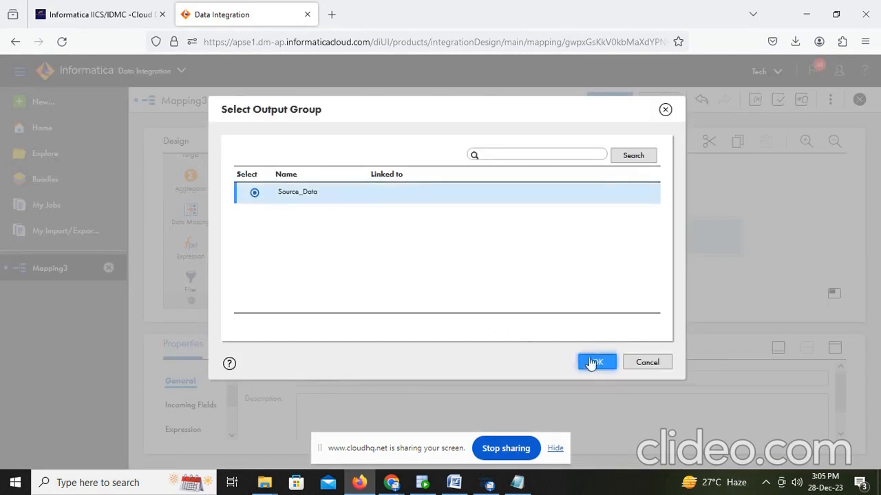
click(596, 364)
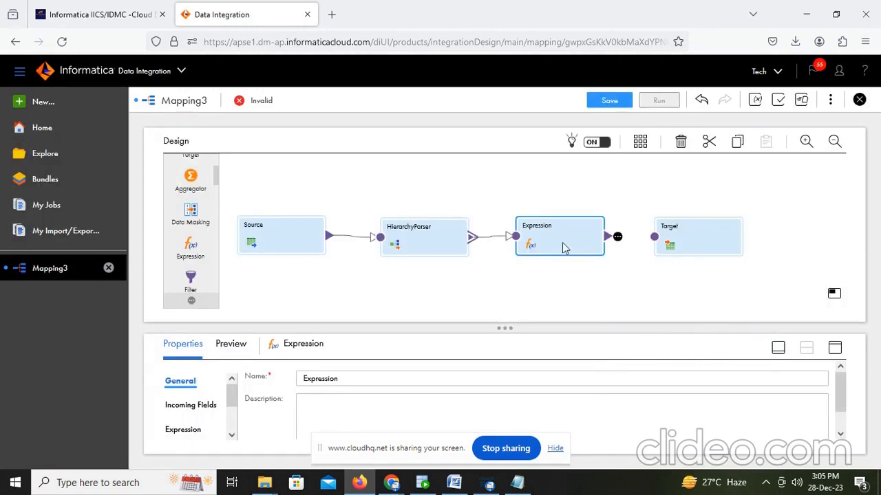
Maximize the Expression transformation's properties and examine the names and types of its incoming fields
click(836, 349)
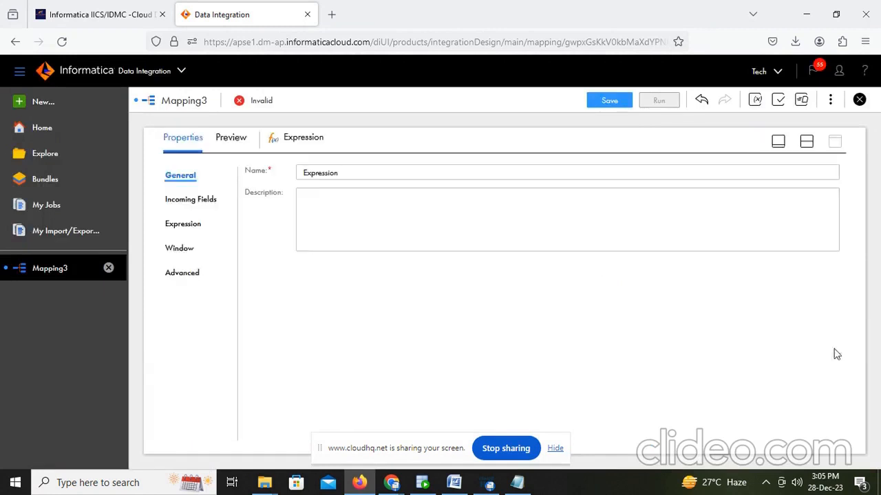
click(210, 207)
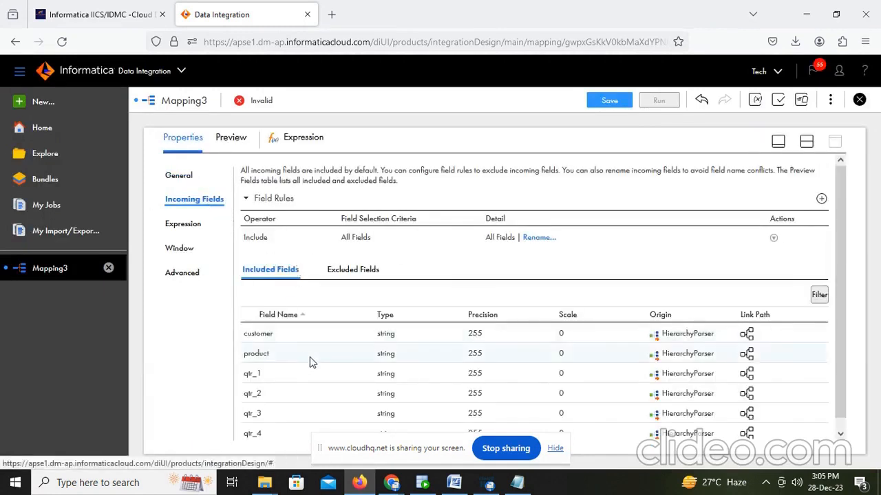
scroll(349, 360, down, 1)
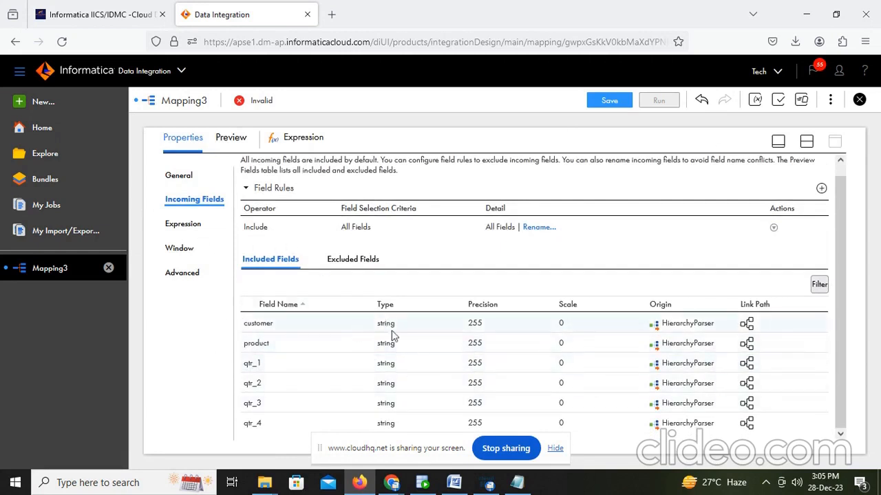
click(184, 225)
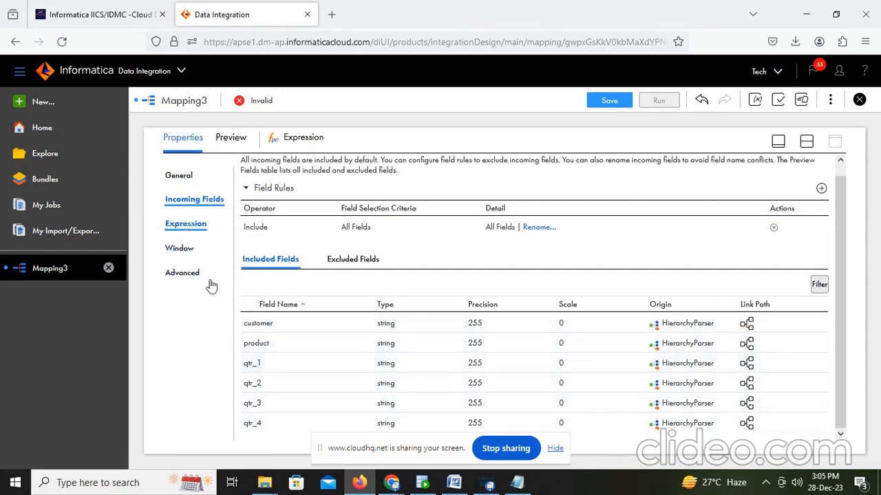
Switch to the Word notes and add the line "Now here we have to convert all strings into number" below item 7
click(454, 483)
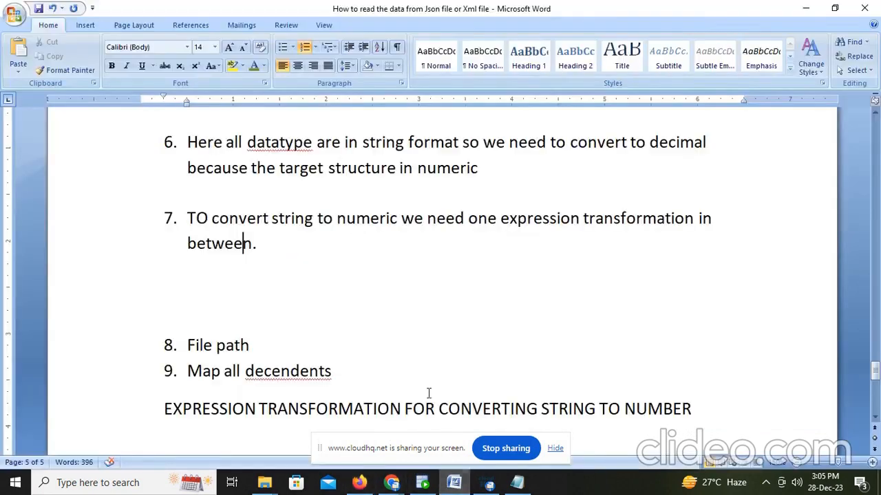
click(297, 260)
key(Return)
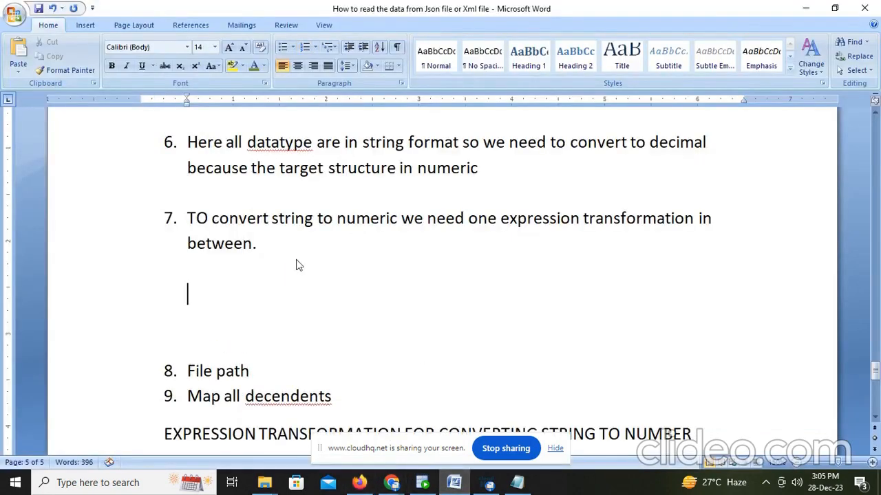
text(Now here w)
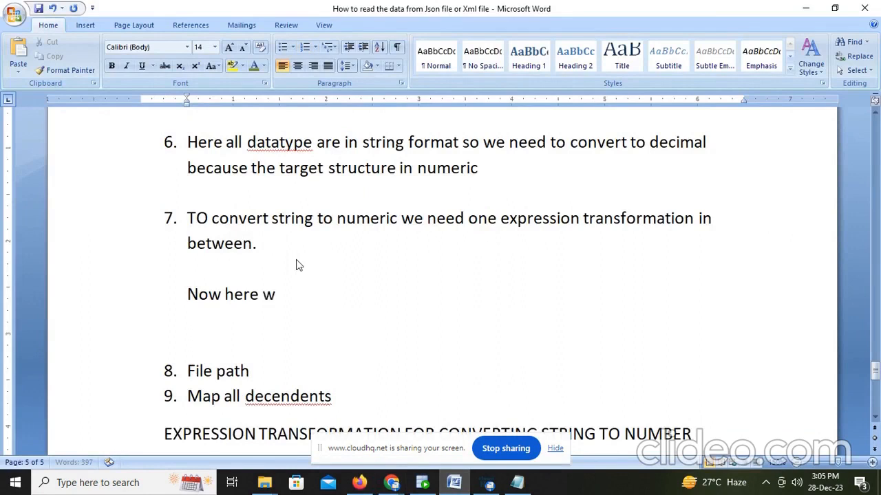
text(e have to con)
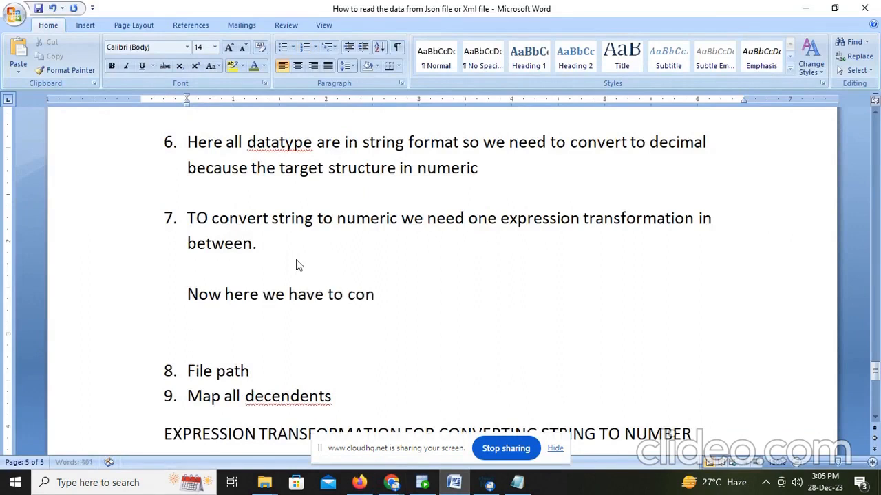
text(vert all st)
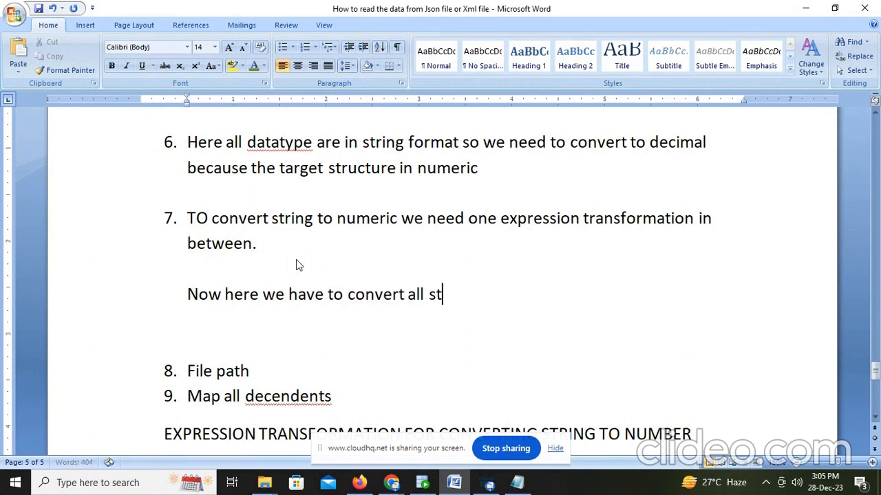
text(rings into ch)
key(BackSpace)
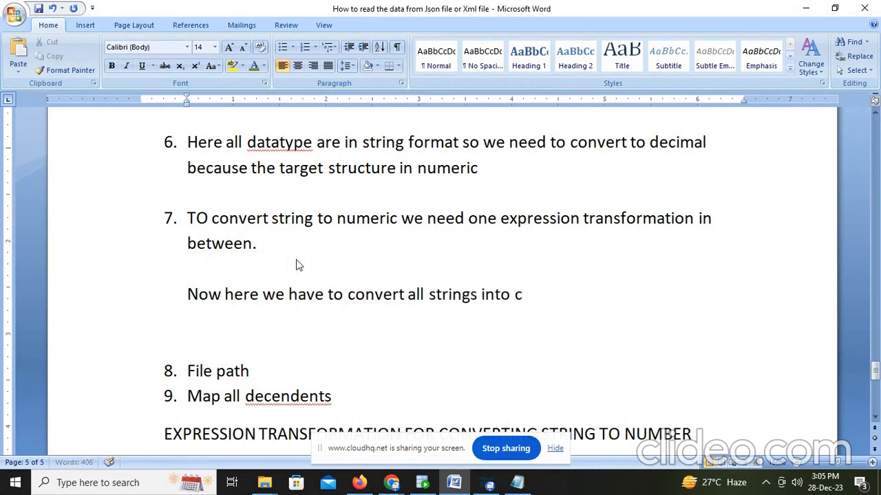
key(BackSpace)
text(numbe)
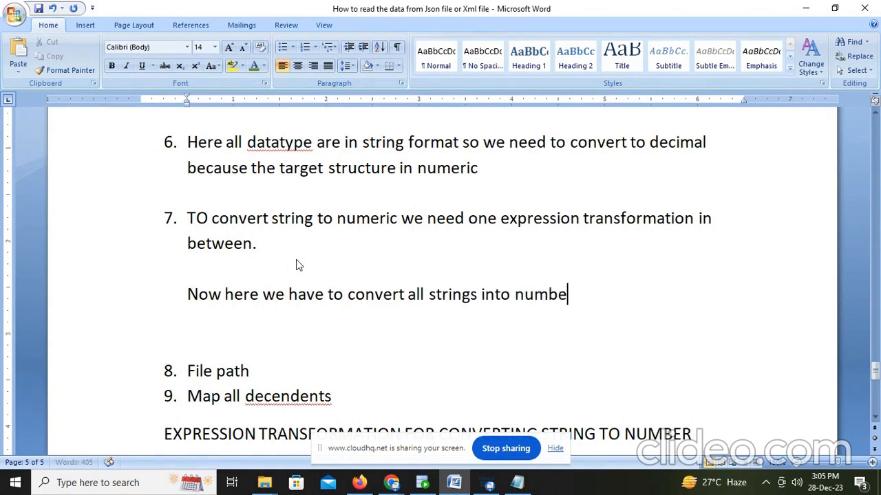
text(r)
Switch to the src_files folder in File Explorer and open the Product JSON file to inspect its data
key(alt+Tab)
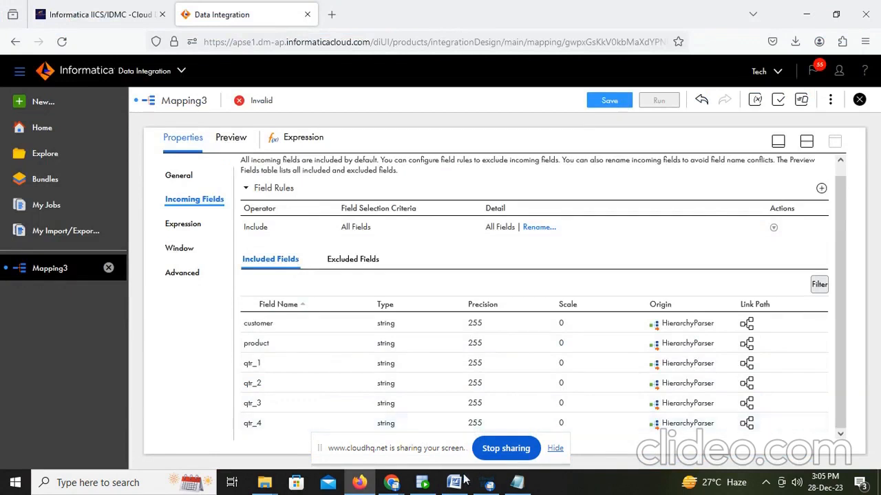
mouse_move(458, 487)
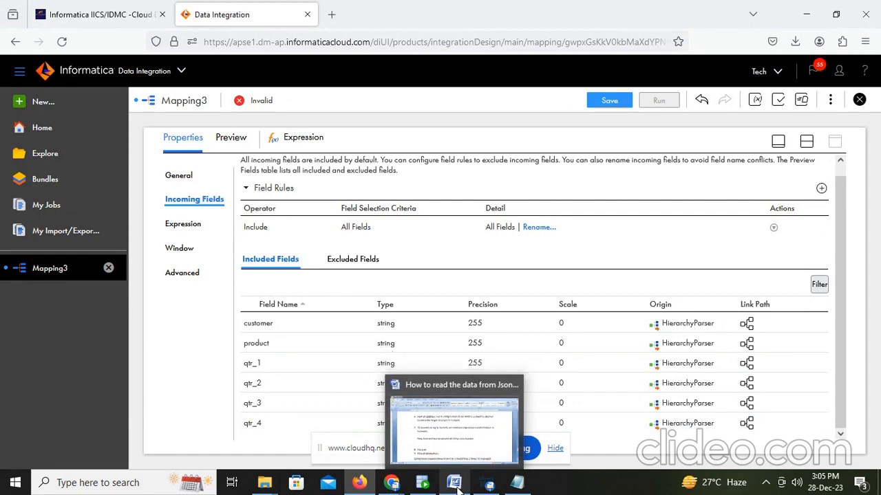
mouse_move(264, 483)
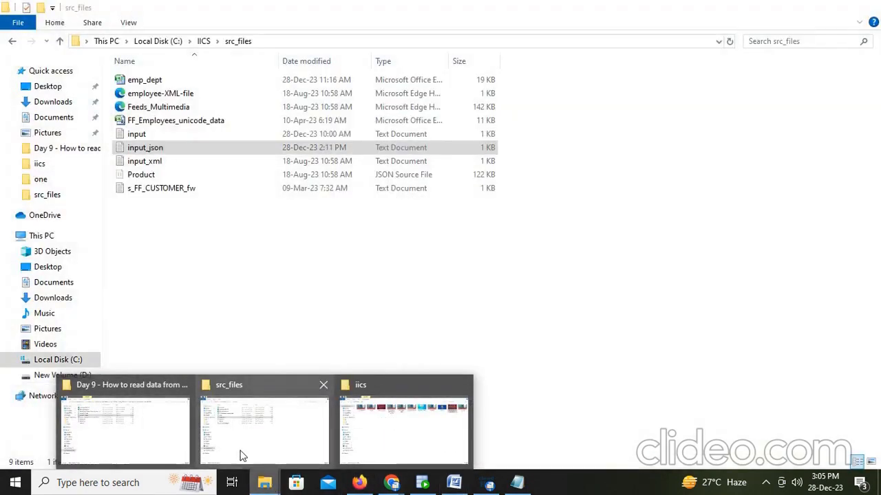
click(240, 454)
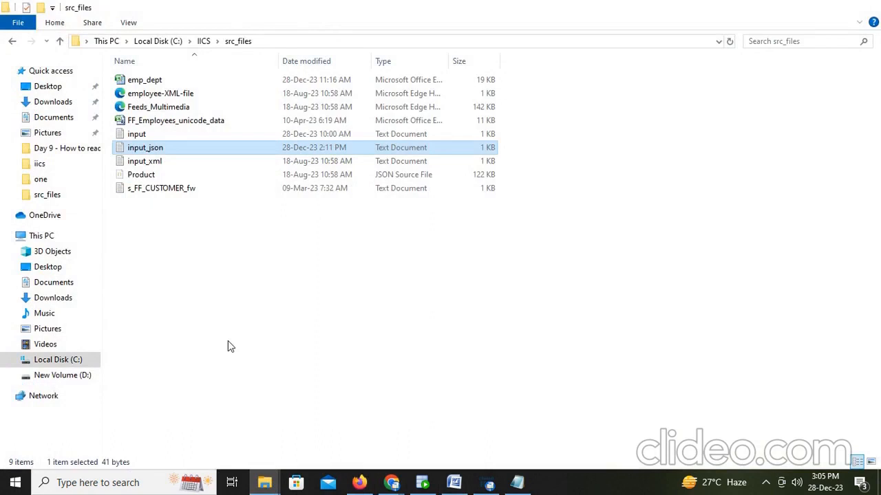
click(150, 176)
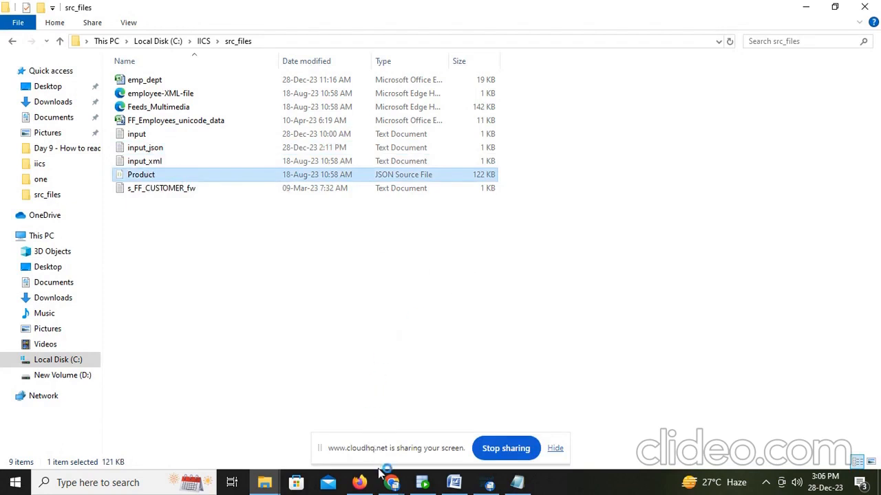
In the Word notes, end the string conversion line with a period and start a new line reading "Also we see here the number contains"
click(454, 483)
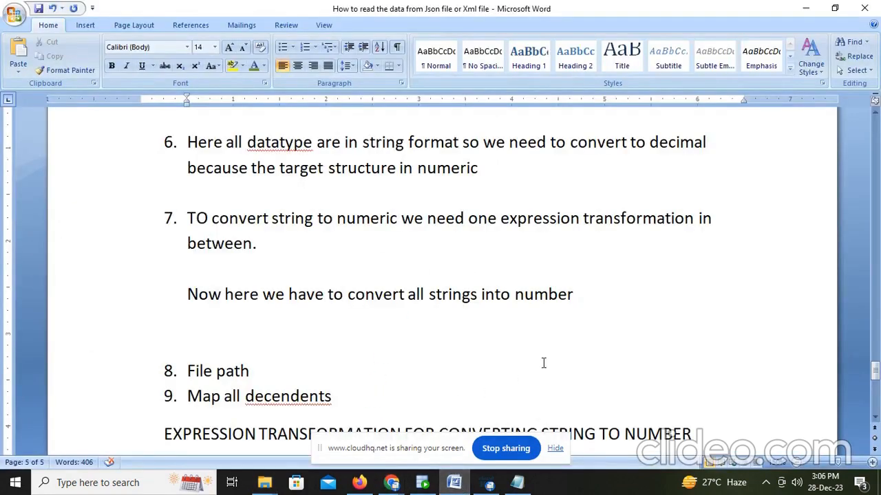
text(.)
key(Return)
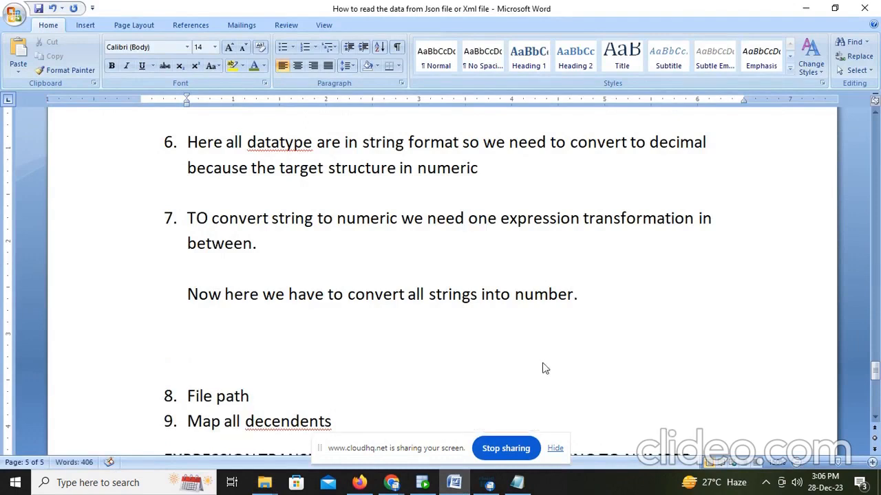
text(als w)
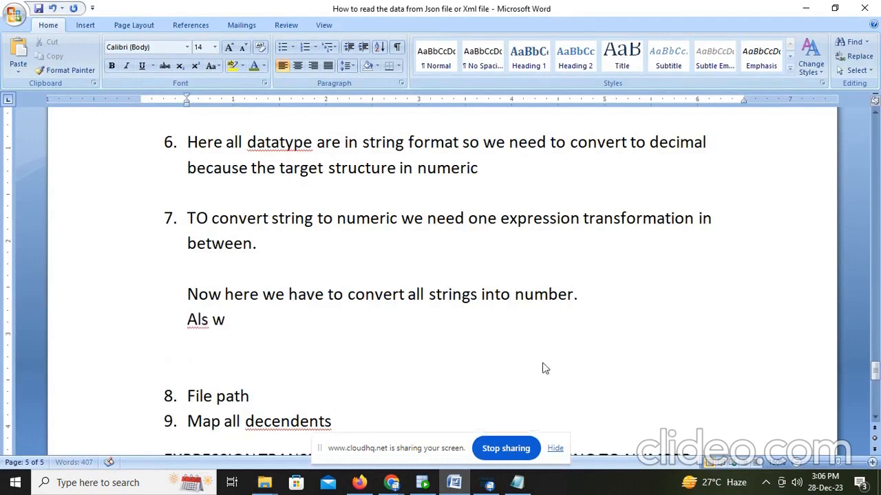
key(BackSpace)
text(o we see here )
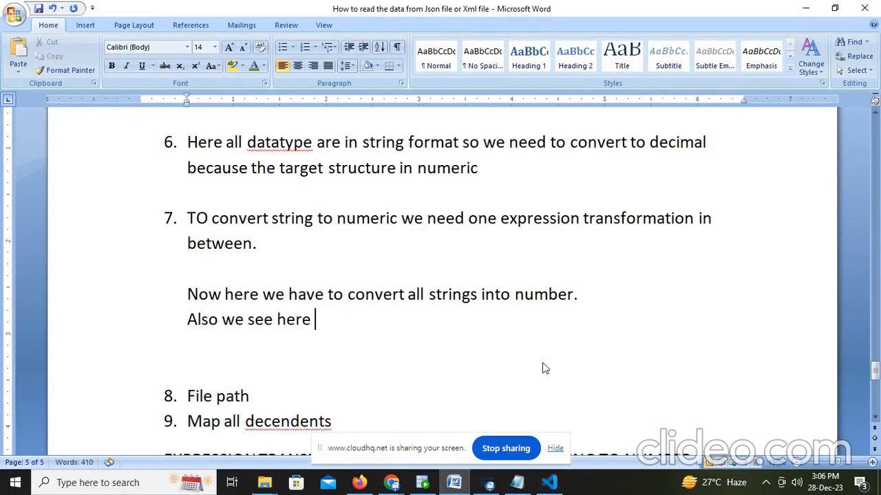
text(the n)
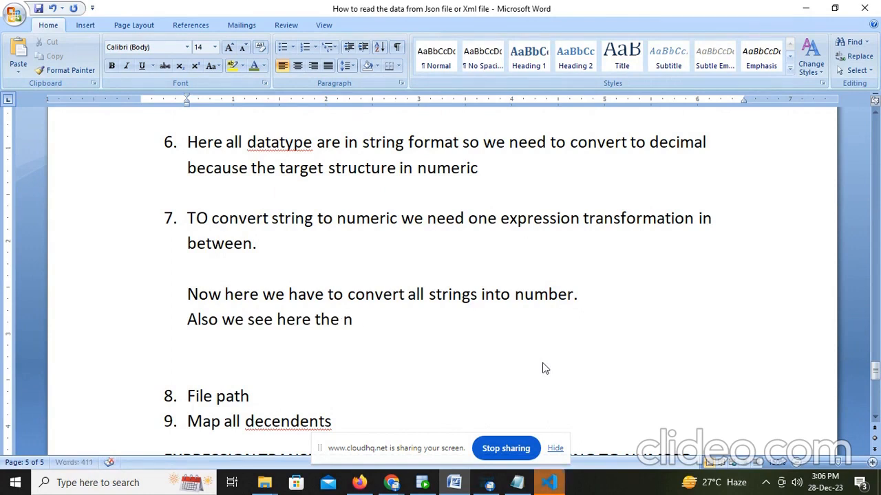
text(umbeer)
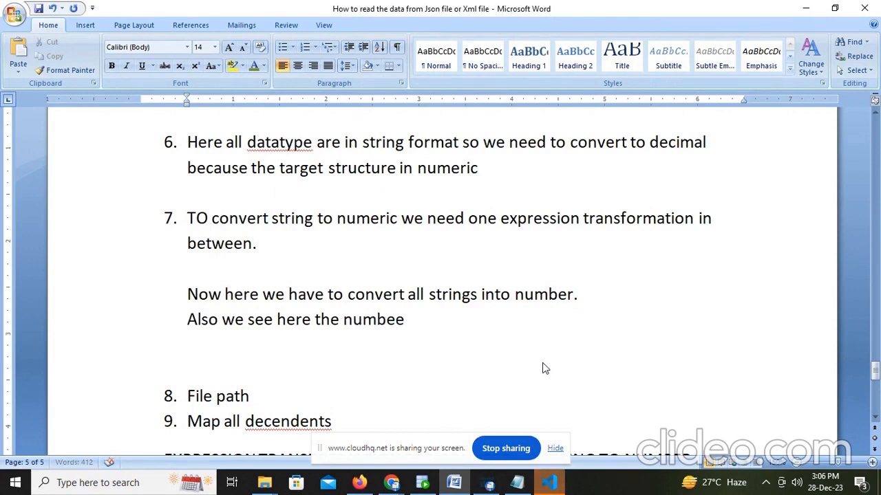
key(BackSpace)
key(BackSpace)
text(r co)
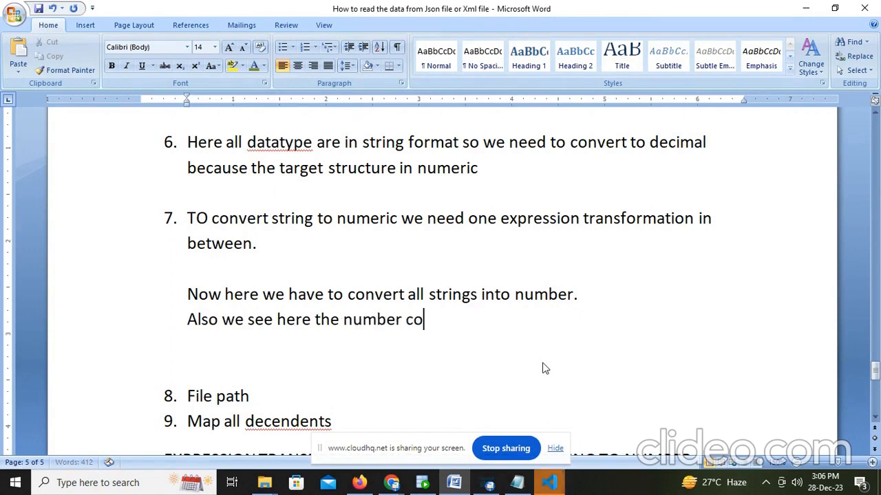
text(ntains)
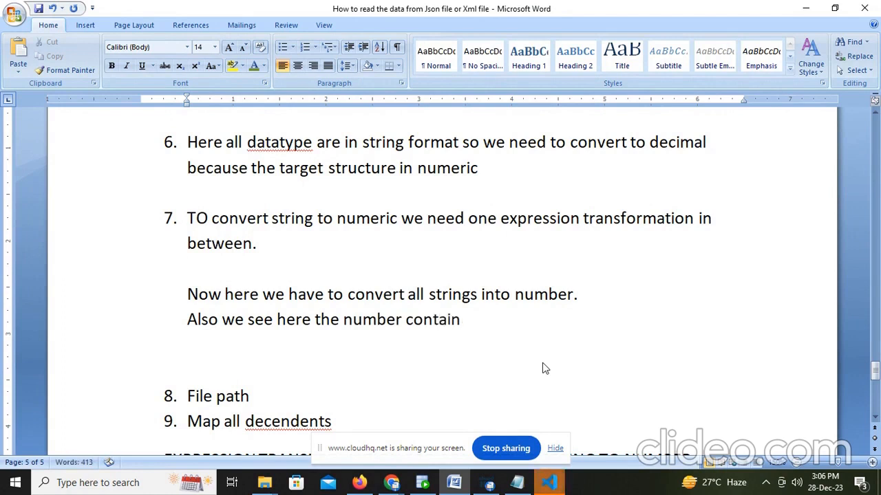
Check the format of the quarter amounts in Product.json in Visual Studio Code, and continue the Word sentence with "$ and ,"
click(550, 485)
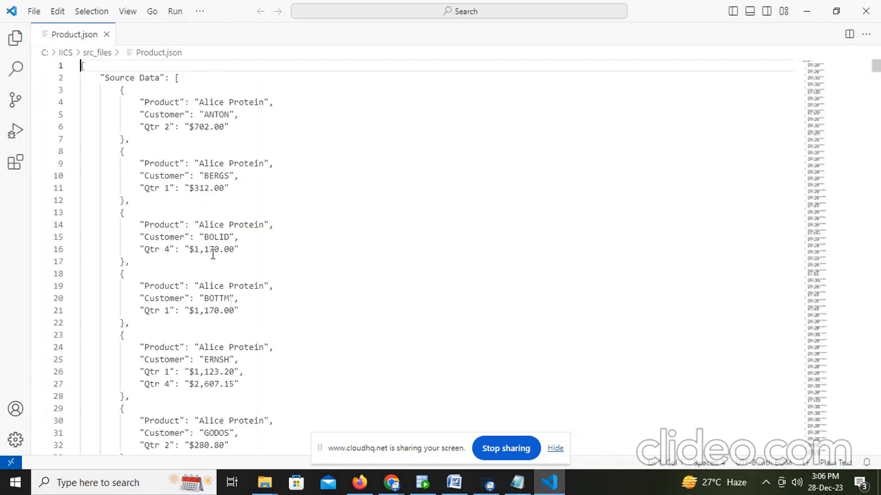
double_click(201, 250)
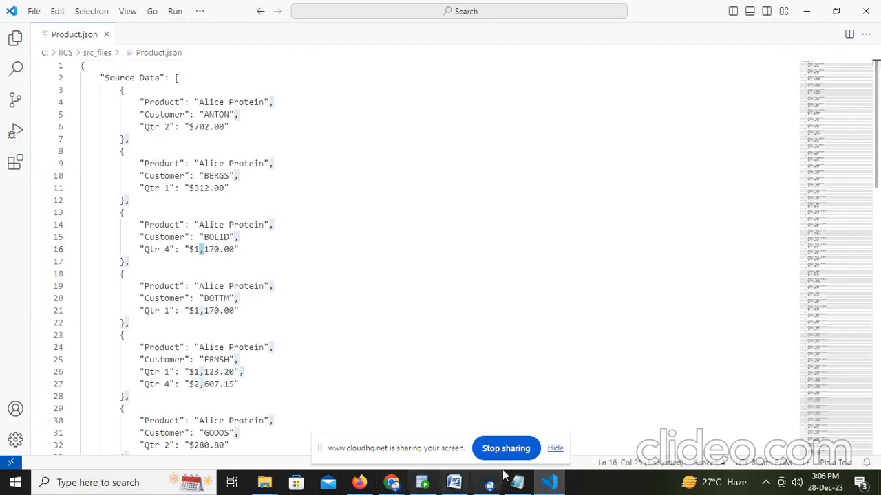
click(453, 483)
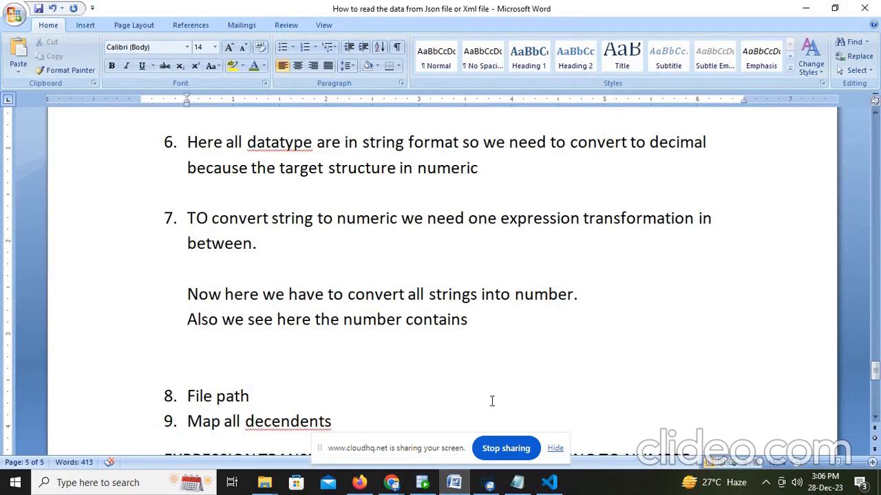
text($)
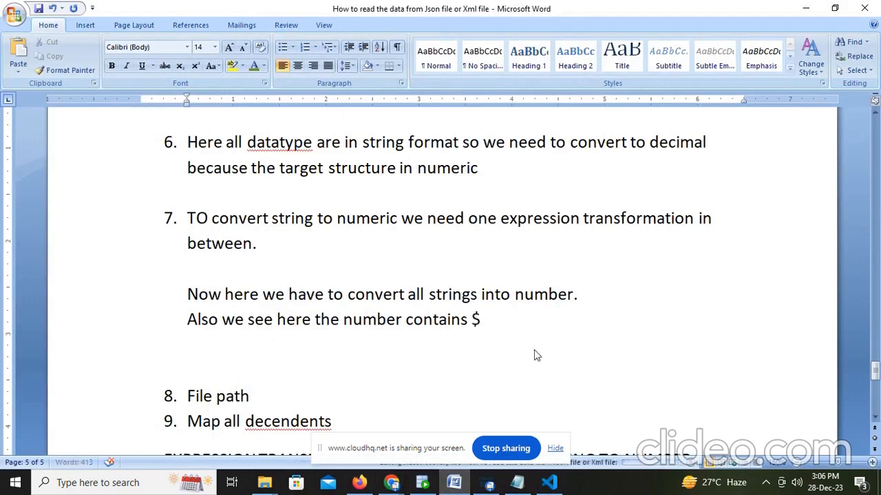
text( anbd)
key(BackSpace)
key(BackSpace)
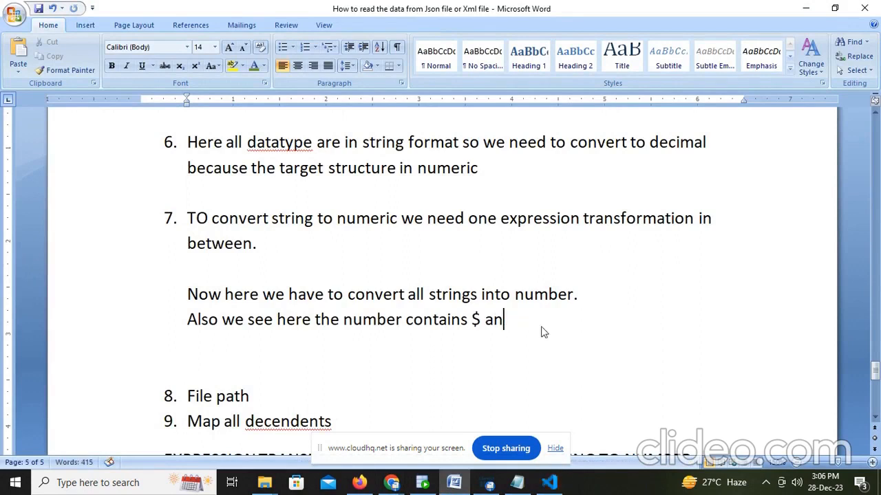
text(d )
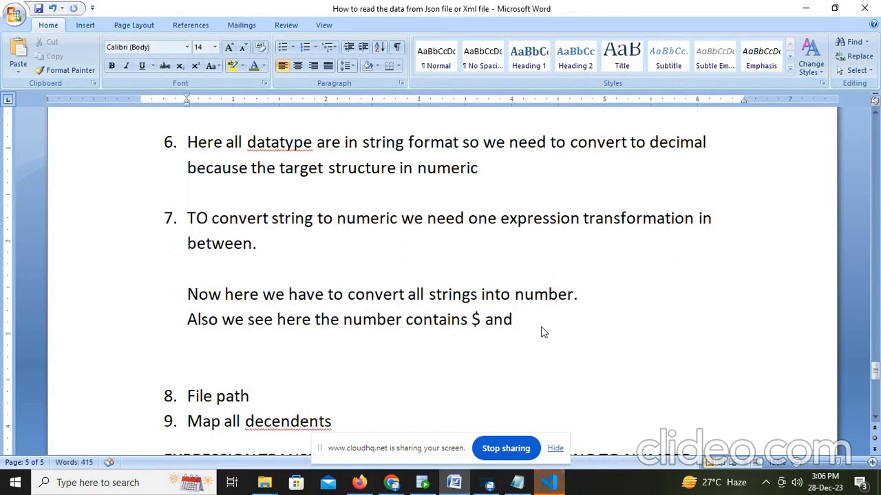
text(,)
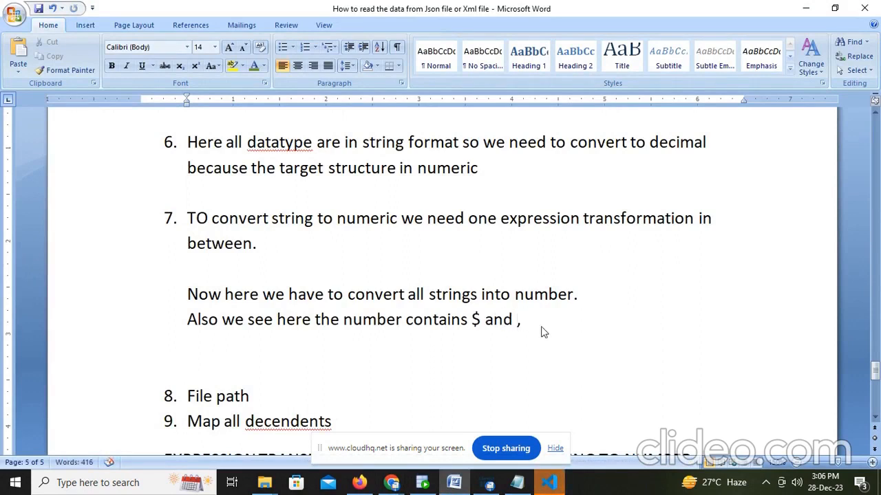
Continue the sentence with "so we need to replace these also. For that we use replacechr function lets see"
text( so we need to r)
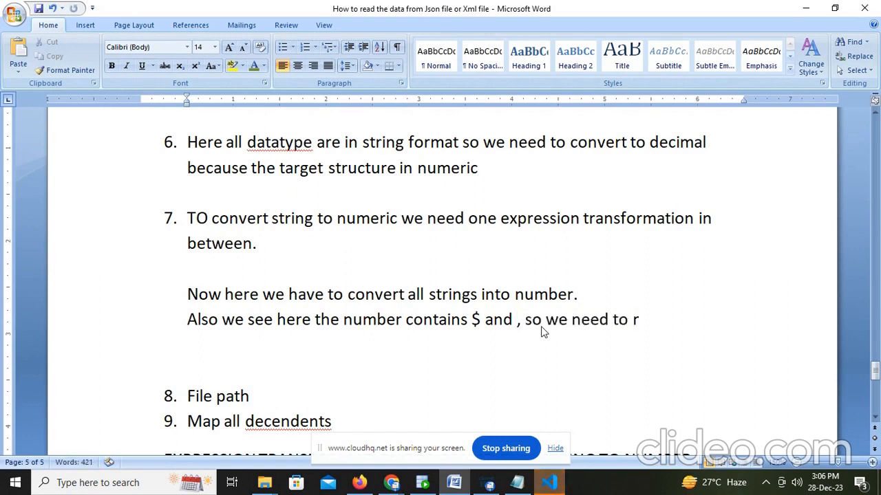
text(eplace )
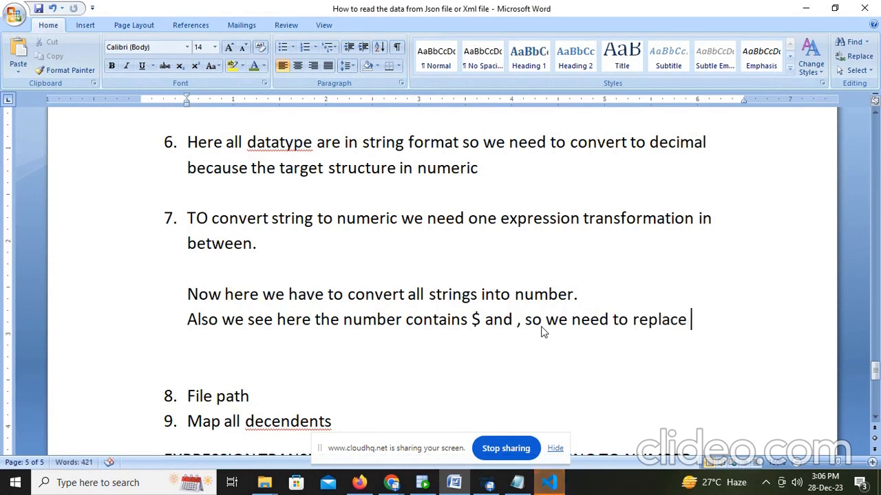
text(these also)
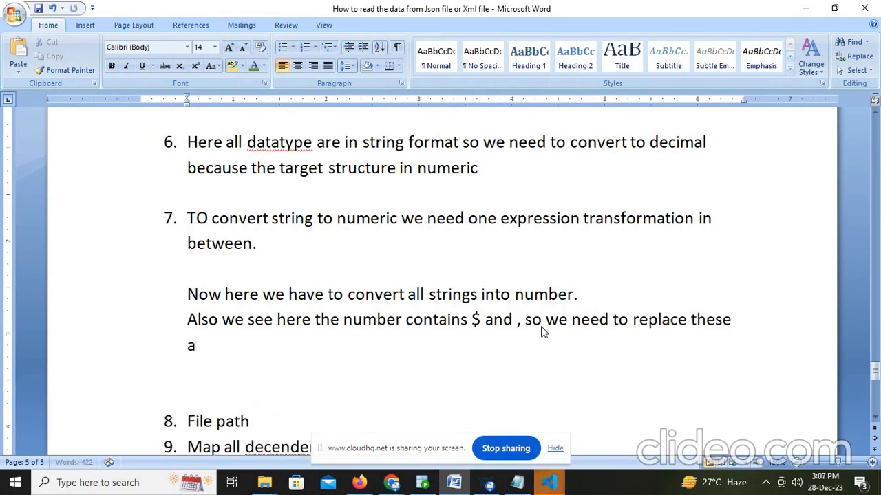
text(. For that w)
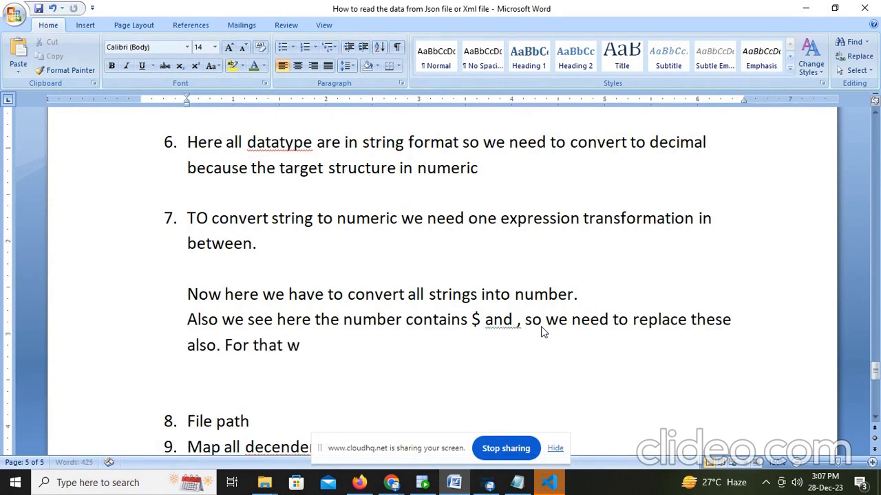
text(e use repla)
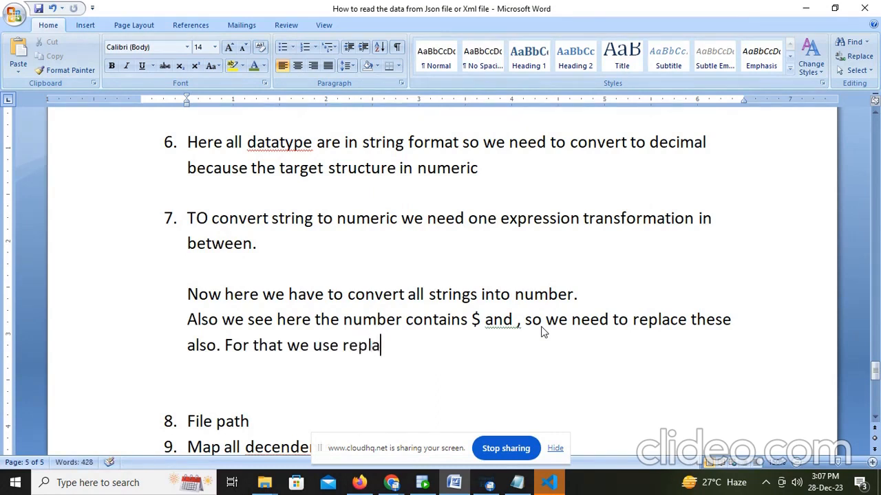
text(cechr function)
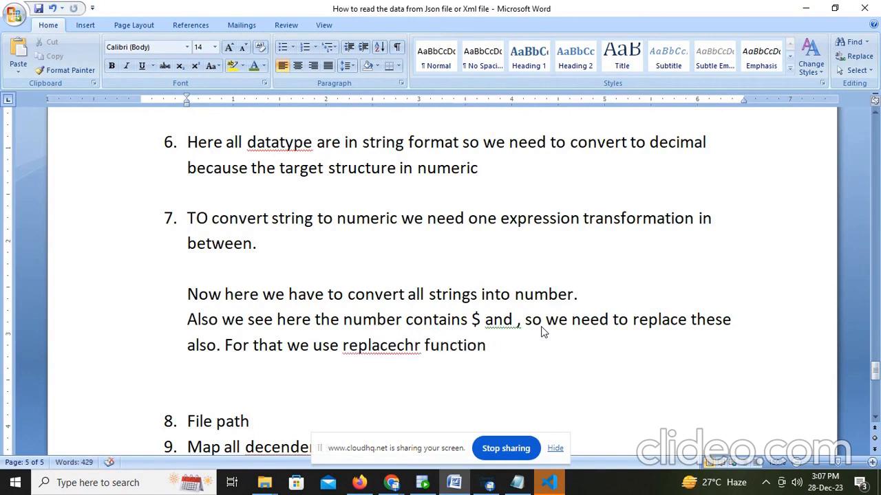
text( lets se)
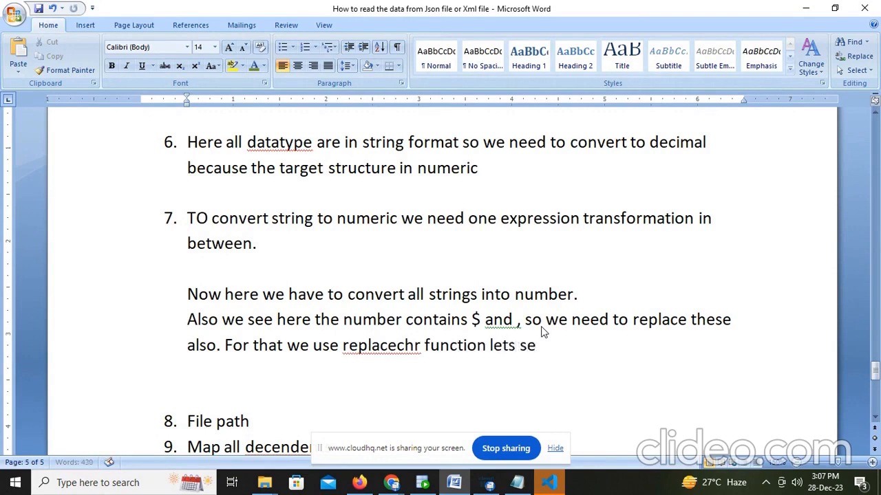
text(e)
Switch to Visual Studio Code, dismiss the Restricted Mode notice above the release notes and close the program
key(alt+Tab)
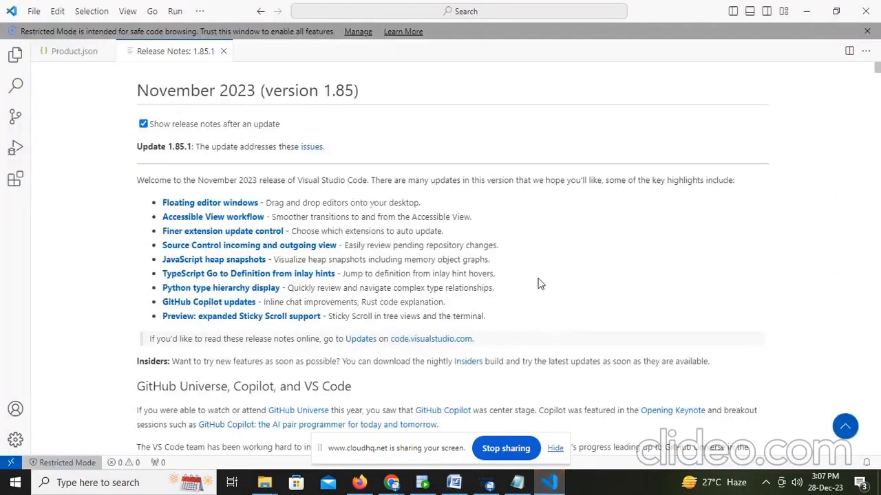
scroll(461, 206, down, 3)
scroll(461, 206, up, 3)
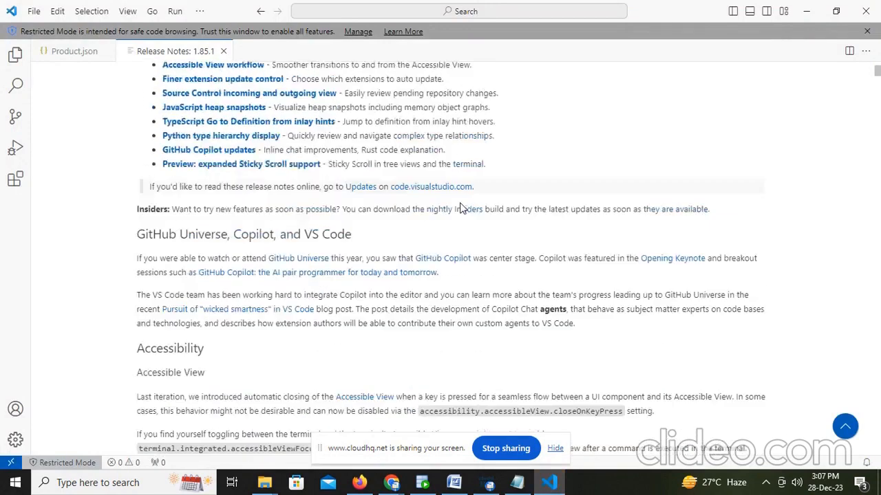
click(867, 31)
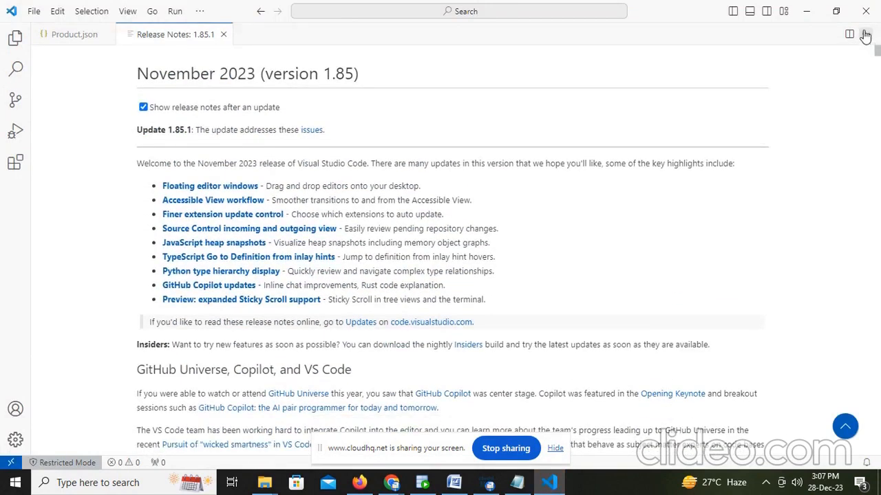
click(868, 18)
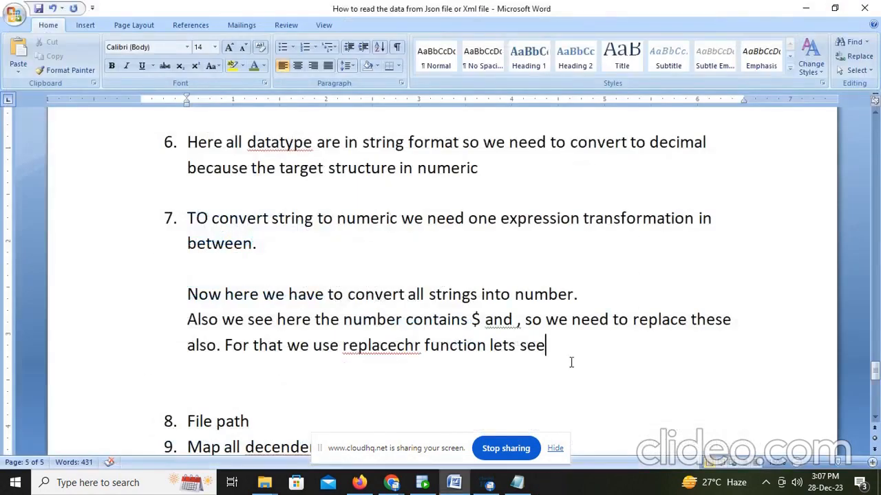
Switch to Informatica Data Integration and add an output field O_q1 of type decimal, precision 10 and scale 2, to the Expression transformation
click(393, 483)
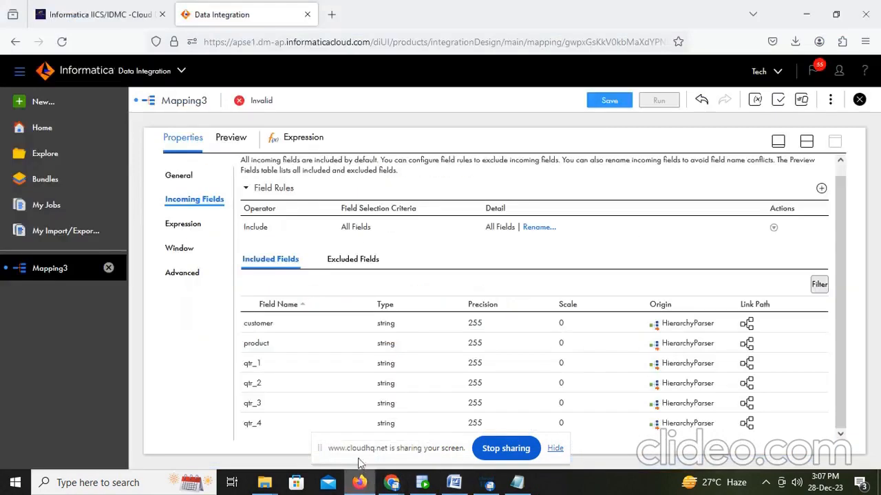
click(180, 225)
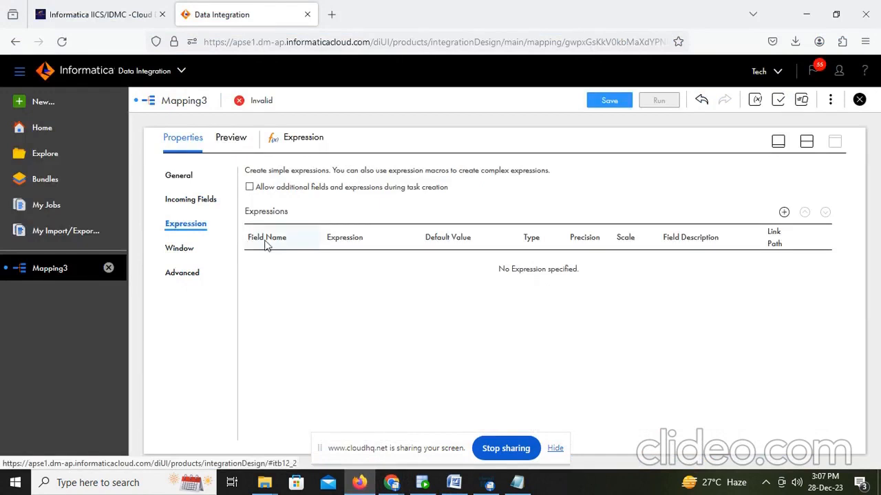
click(784, 212)
drag(376, 195, 192, 196)
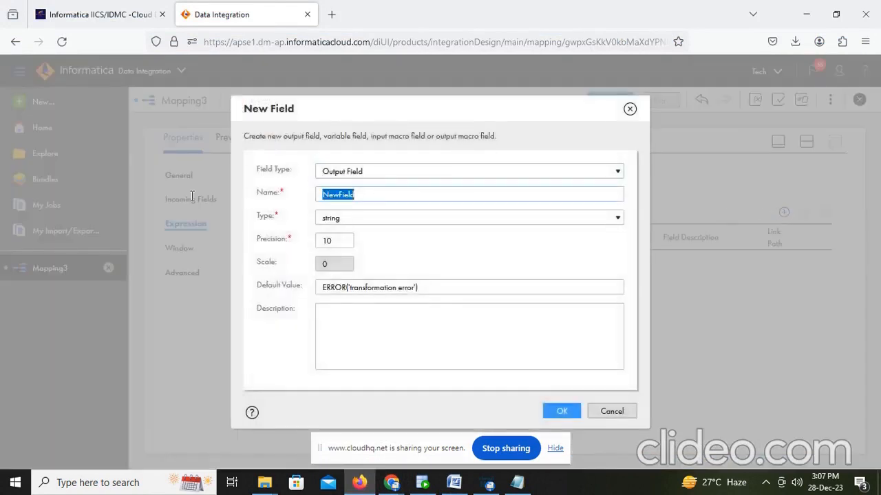
text(O_q1)
click(344, 217)
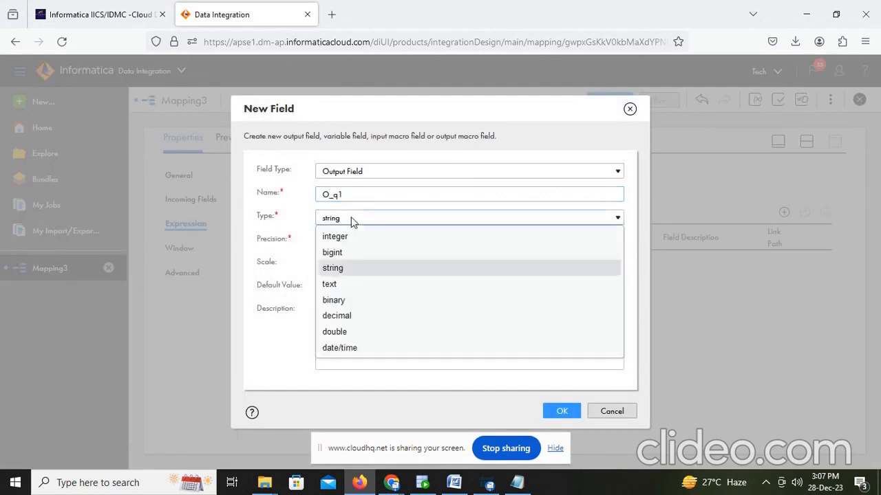
click(355, 317)
drag(327, 259, 295, 261)
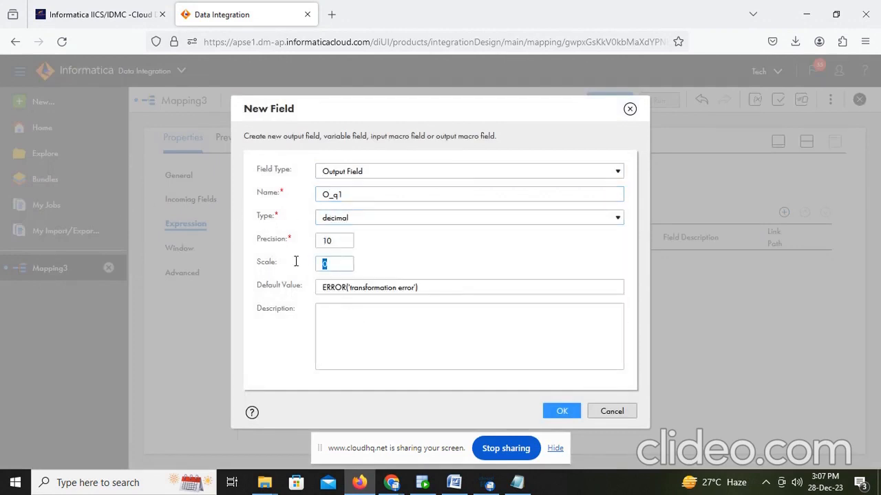
click(562, 412)
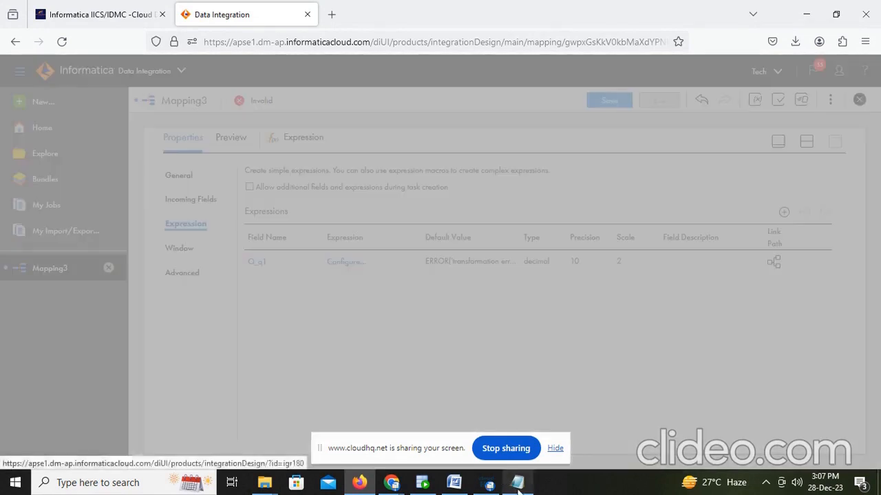
In the Word notes, find and copy the nested expression replacechr(0,replacechr(0,qtr_1,',',''),'$','')
click(517, 483)
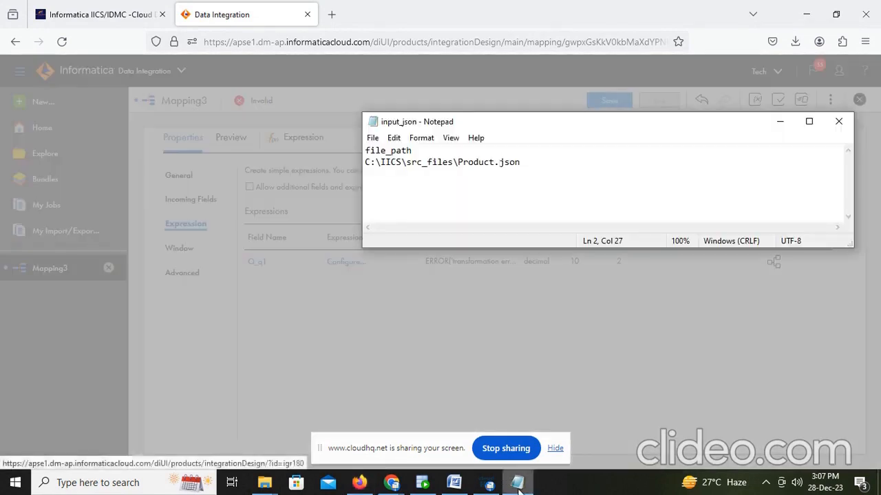
click(517, 483)
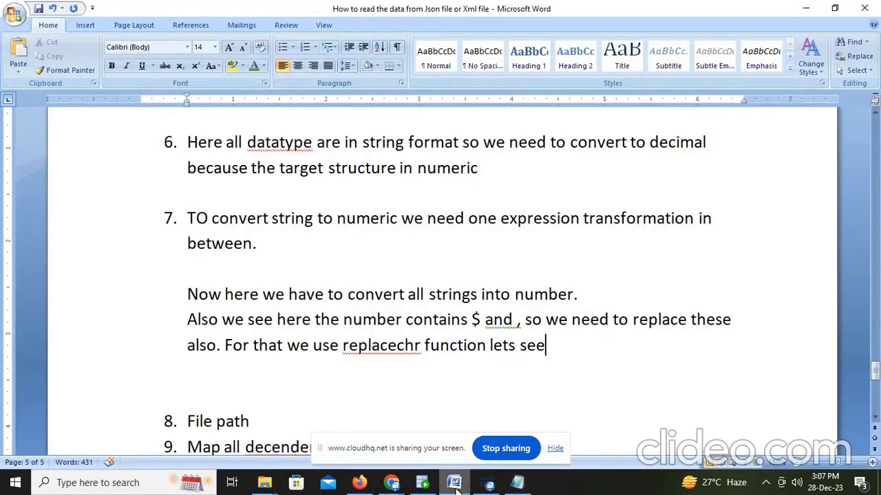
click(454, 483)
scroll(307, 289, up, 20)
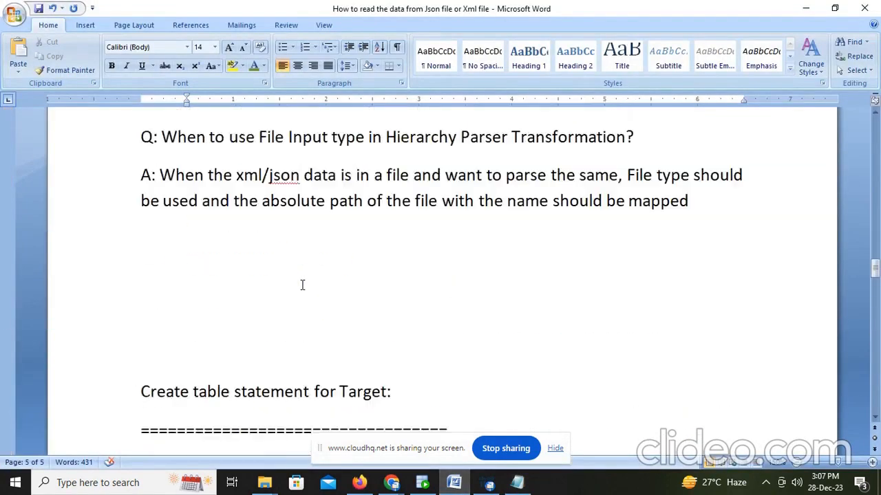
scroll(302, 285, up, 20)
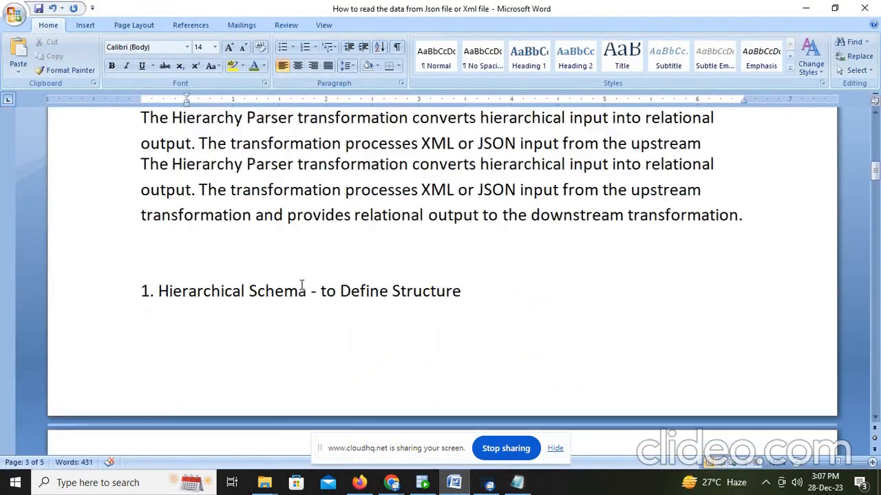
scroll(301, 285, up, 10)
scroll(305, 289, down, 12)
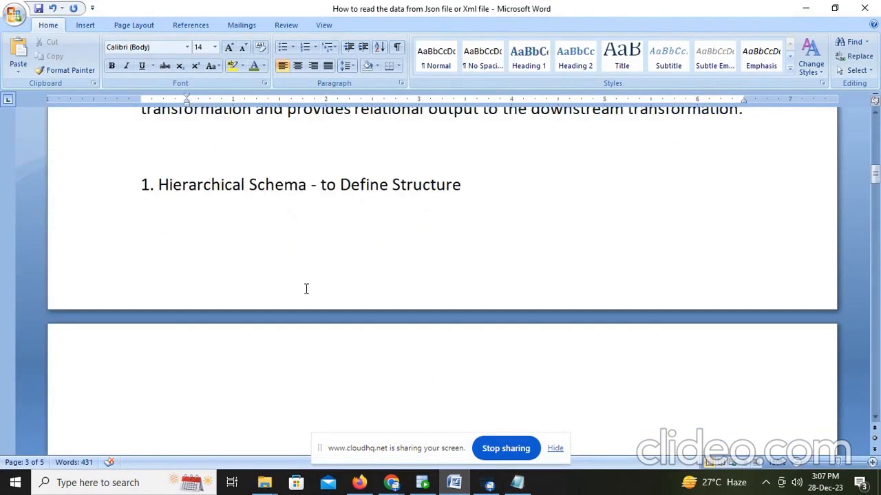
scroll(306, 289, down, 12)
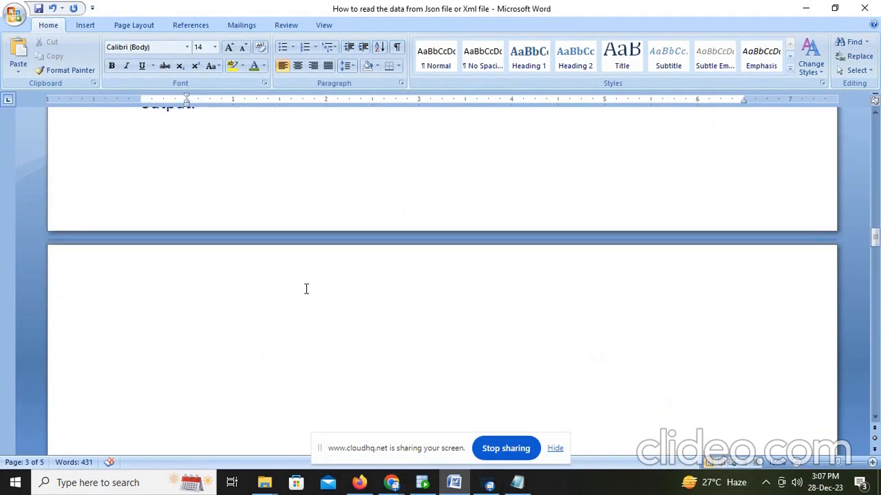
scroll(307, 289, down, 10)
scroll(306, 289, down, 10)
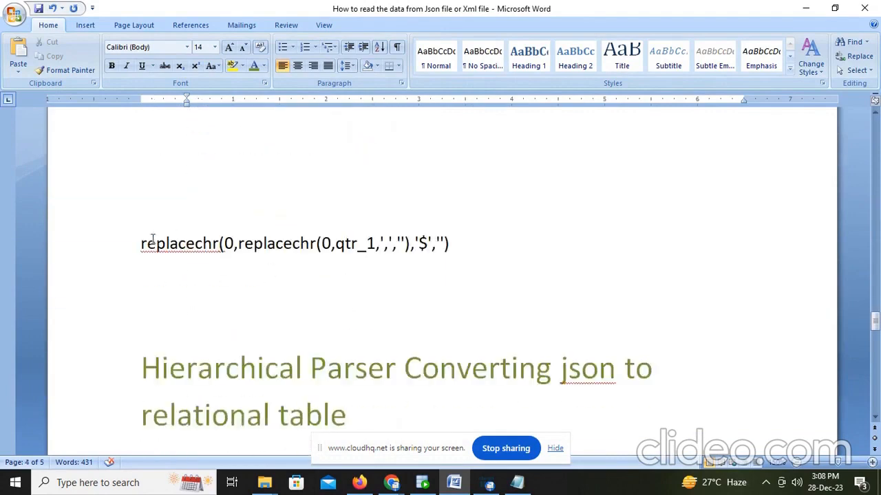
drag(140, 244, 461, 244)
key(ctrl+c)
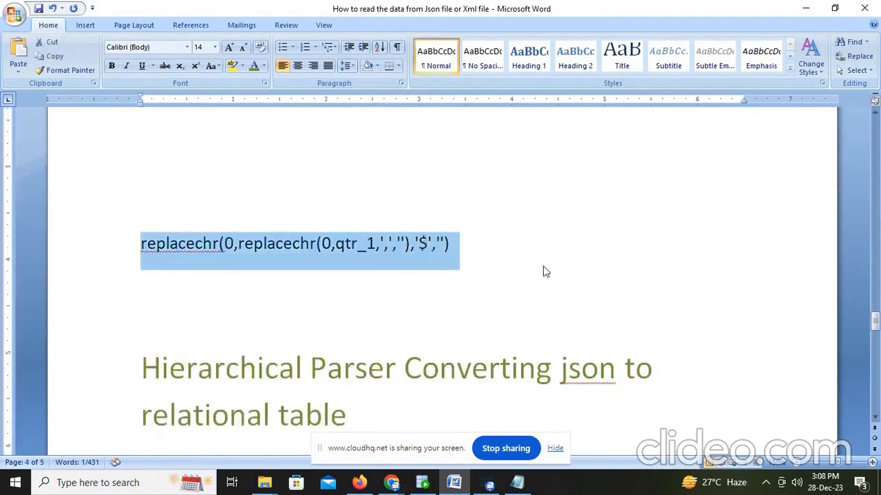
Return to Informatica, paste the copied replacechr formula as O_q1's expression and check its comma, dollar and empty-string arguments
key(alt+Tab)
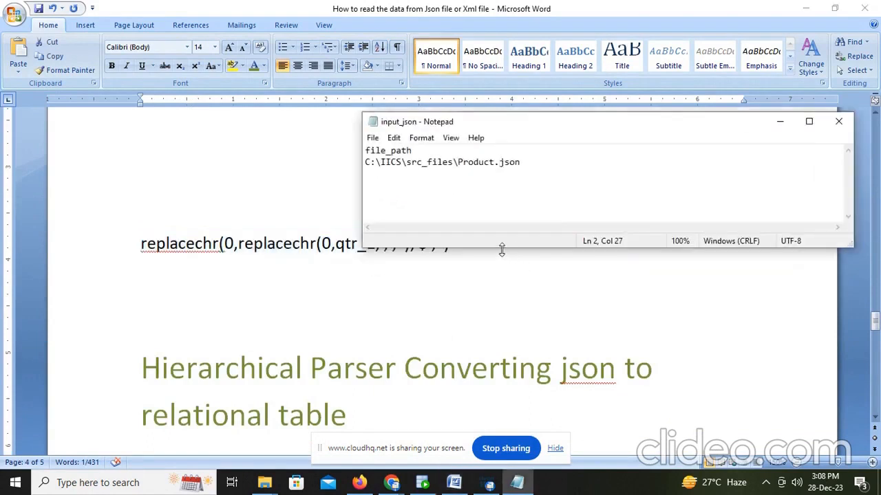
click(358, 476)
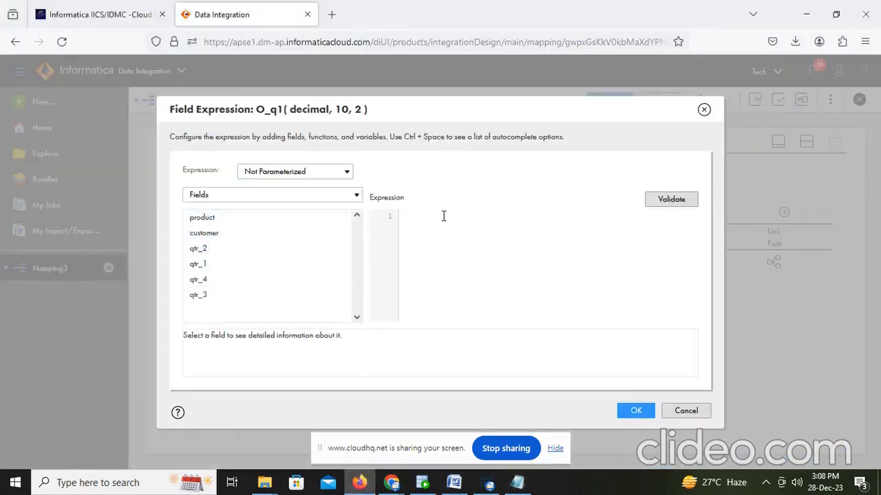
key(ctrl+v)
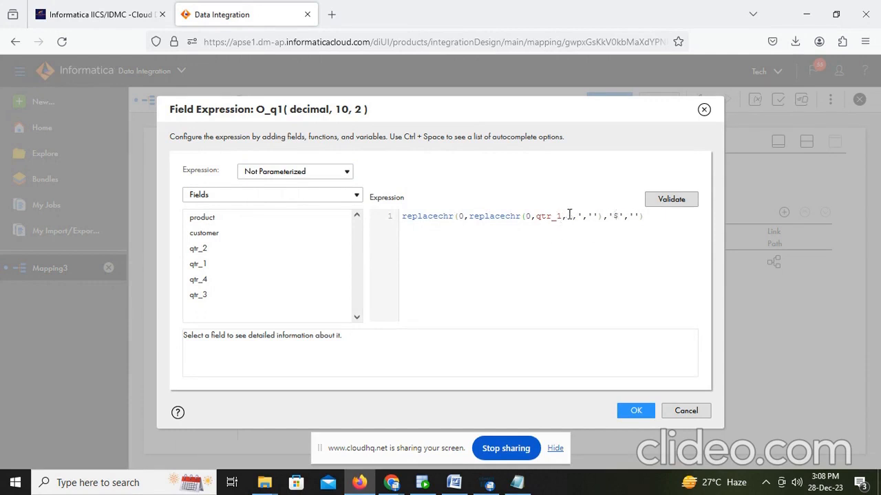
drag(569, 215, 577, 216)
click(593, 215)
drag(609, 215, 624, 215)
click(631, 216)
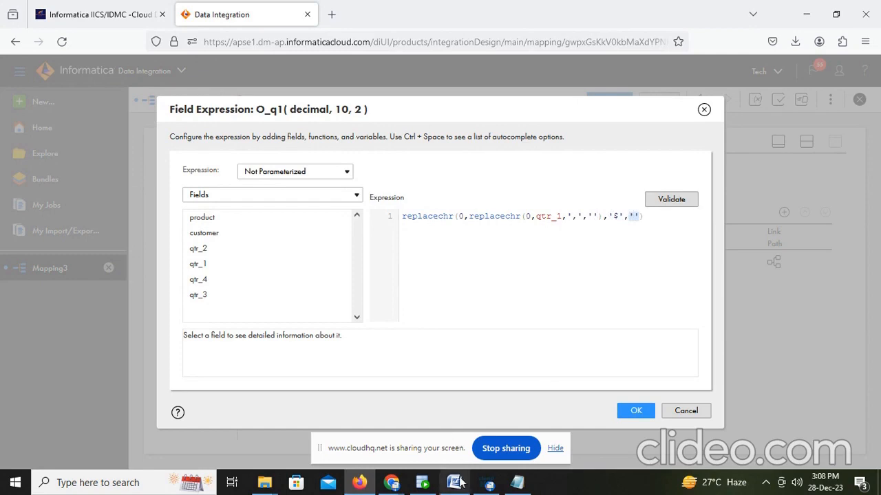
In the Word notes, add a new line after "lets see" reading "Here , with null''"
click(454, 482)
scroll(506, 354, down, 20)
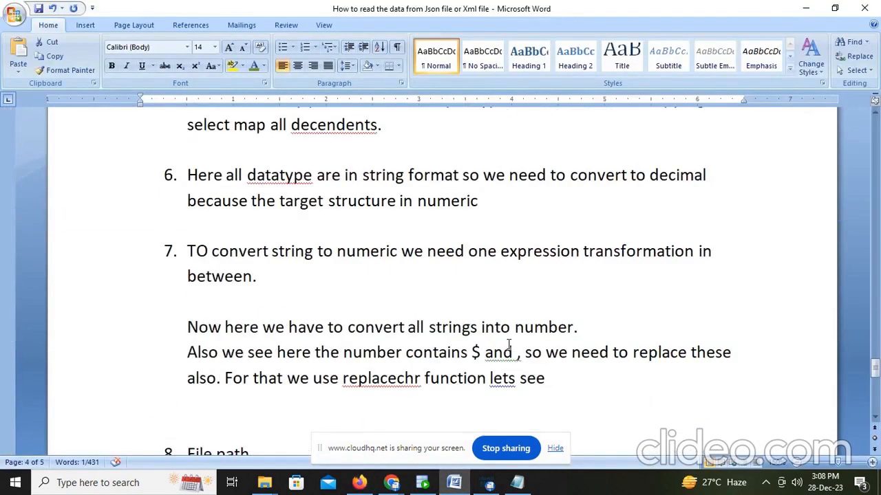
scroll(509, 344, down, 10)
scroll(509, 338, up, 6)
click(572, 246)
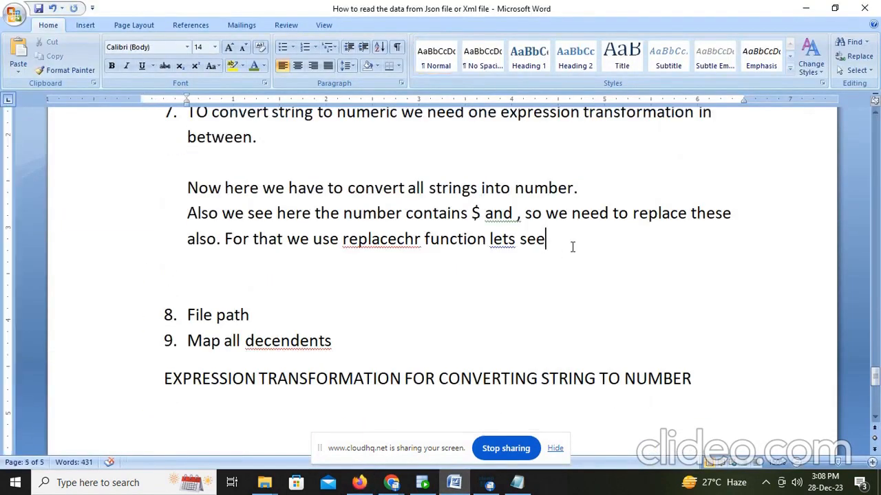
key(Return)
text(hee)
key(BackSpace)
text(r)
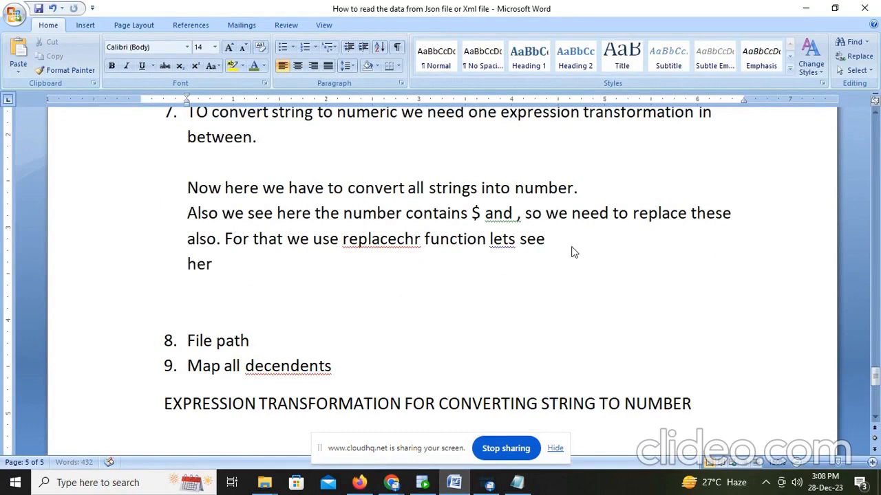
text(e ,)
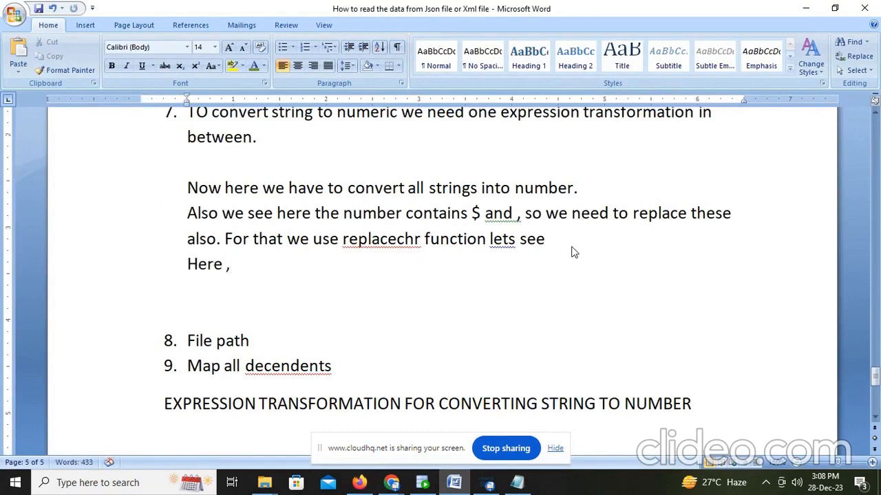
text( with nu)
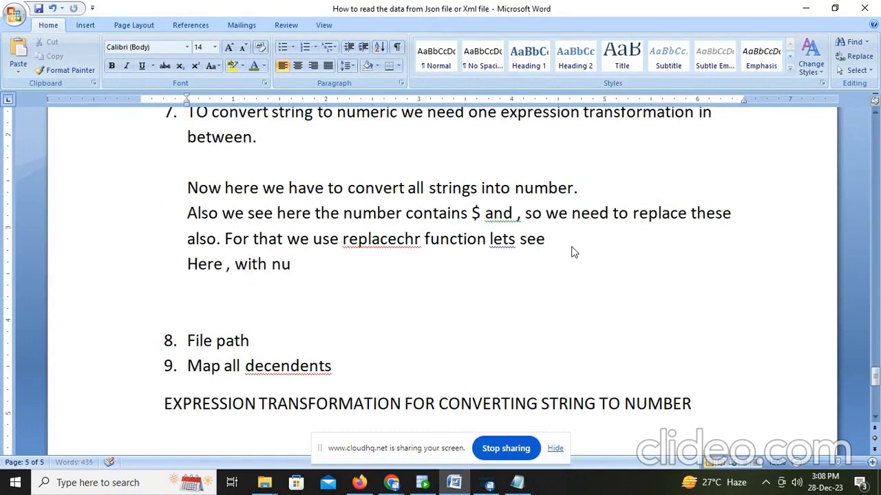
text(ll)
text('')
Continue the new Word line with "and $ with null means ''"
text( and )
text(&)
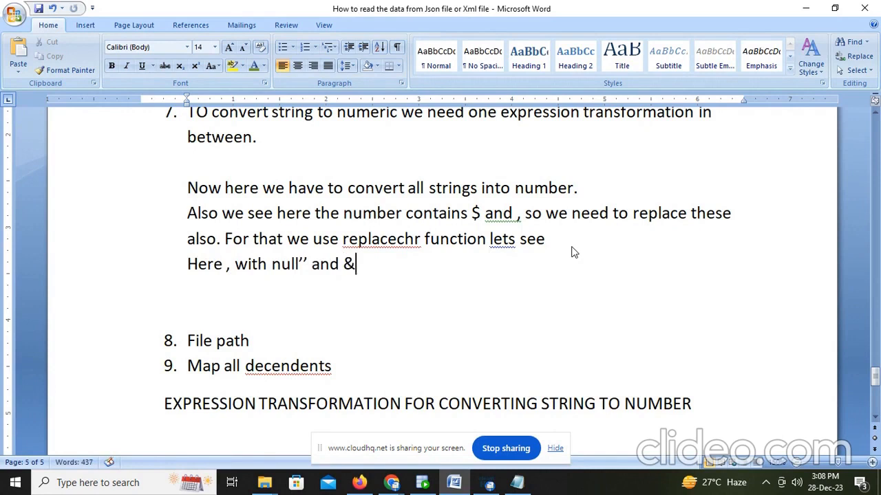
key(BackSpace)
text($ with )
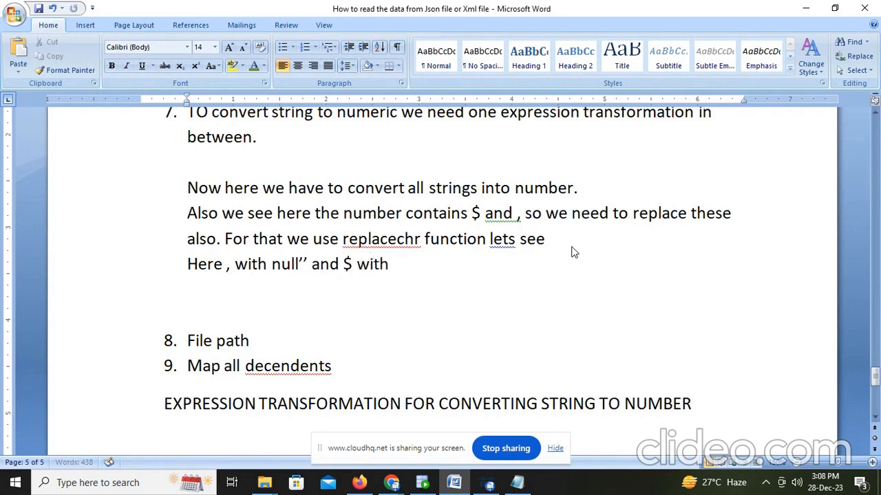
text(null mens)
key(BackSpace)
key(BackSpace)
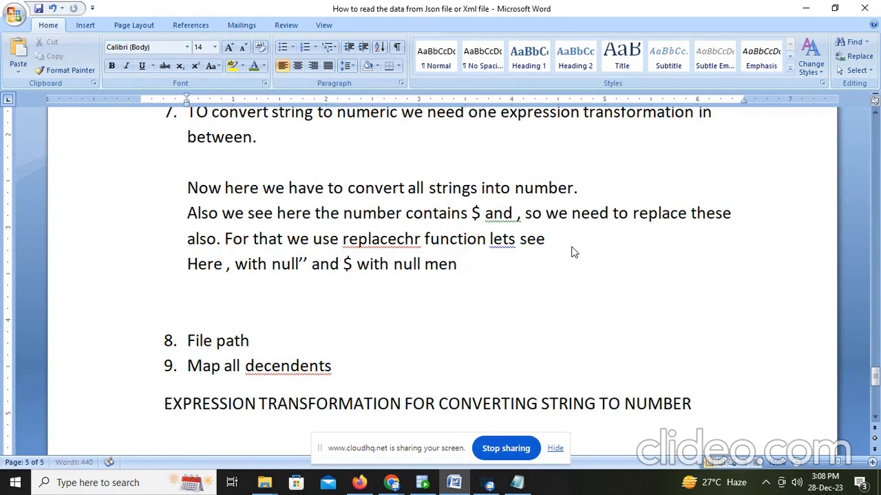
text(ans '')
Switch back to Informatica, validate the O_q1 field expression and accept it
key(alt+Tab)
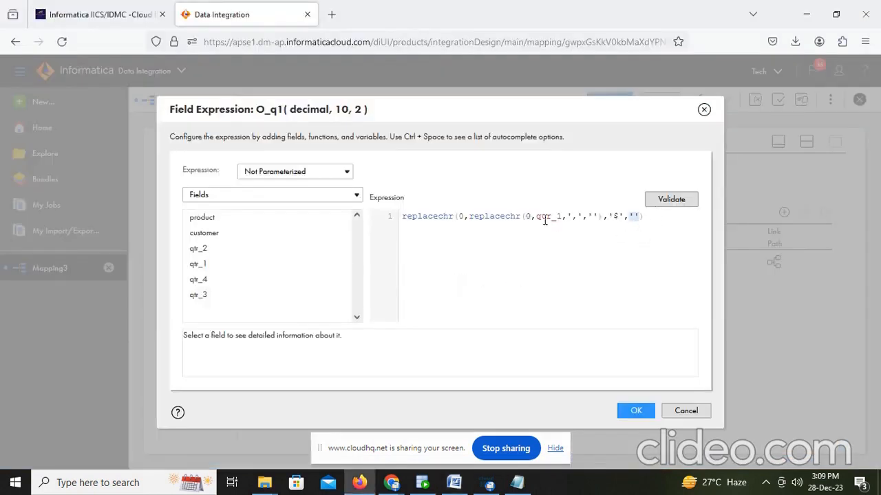
click(681, 199)
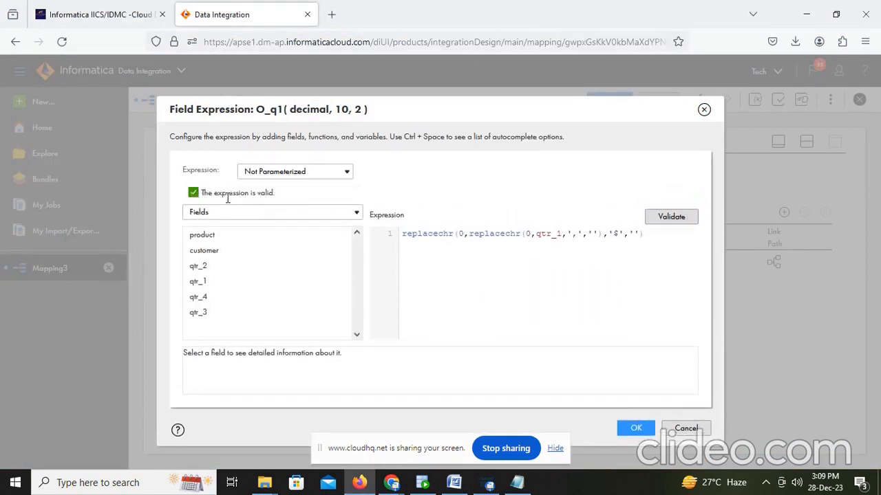
click(639, 429)
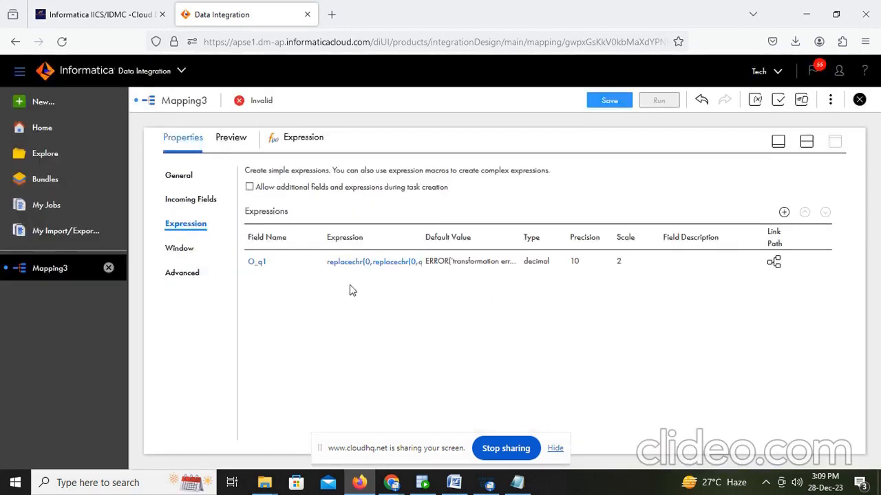
Add a decimal output field named o_q2 with a scale of 2 to the Expression transformation
click(783, 213)
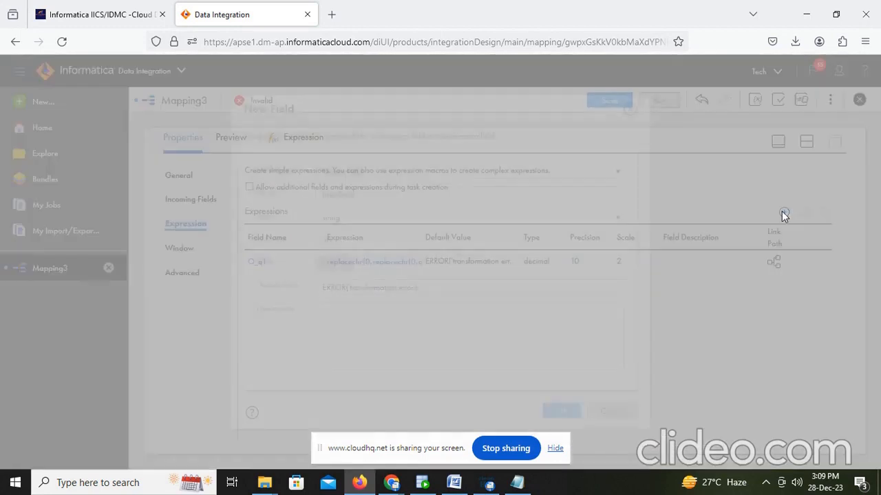
double_click(376, 195)
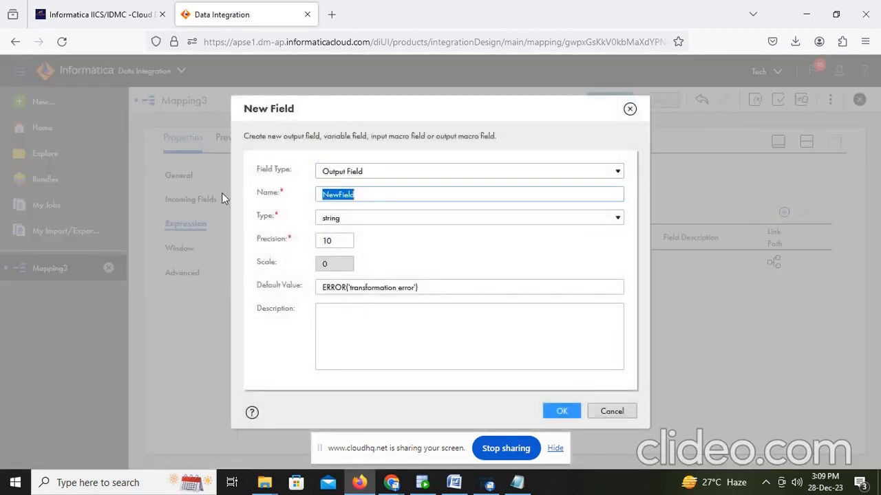
text(O-q2)
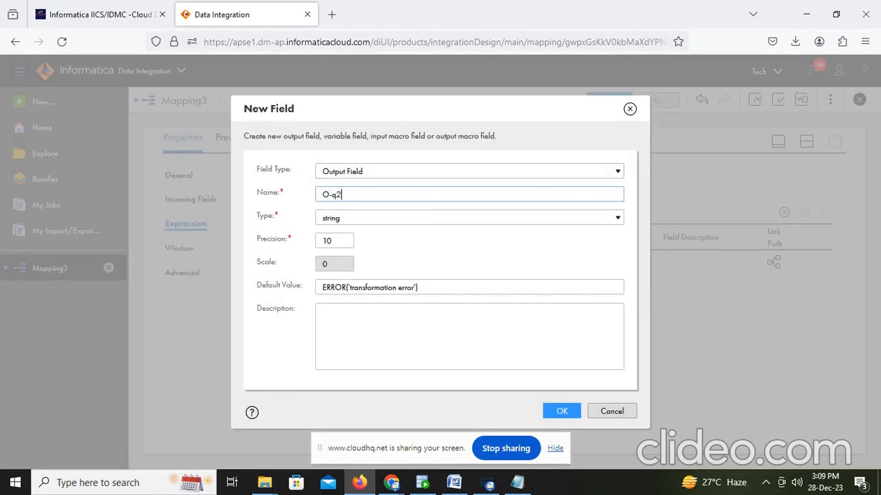
key(BackSpace)
key(BackSpace)
key(BackSpace)
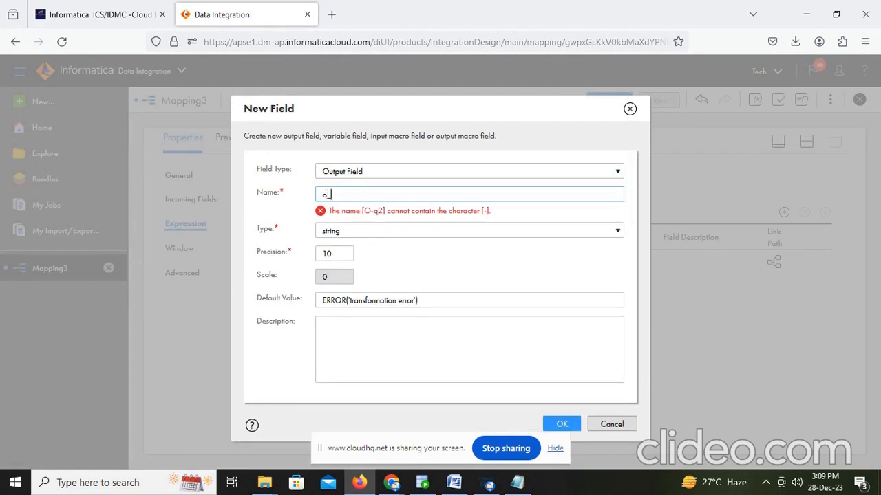
text(_q2)
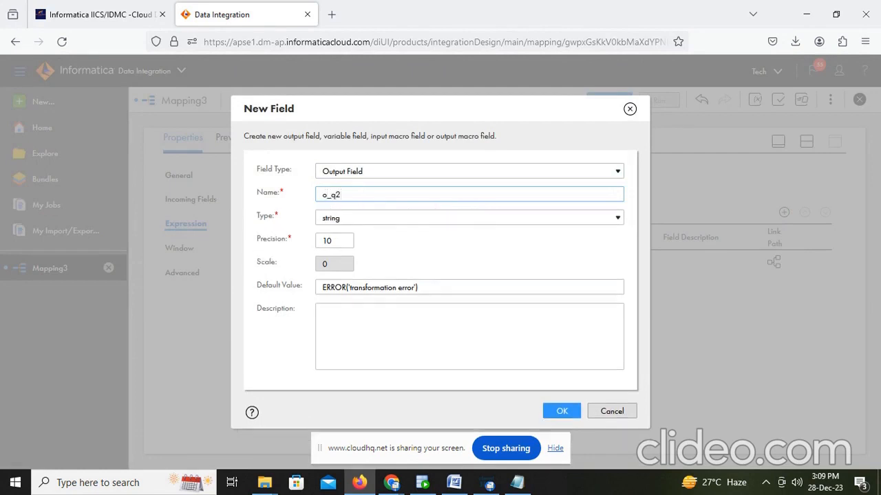
click(349, 219)
click(346, 314)
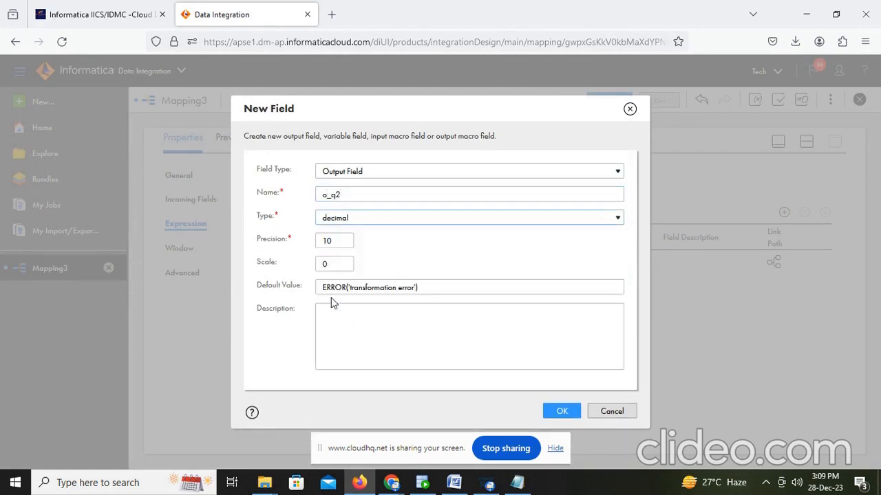
drag(327, 264, 310, 264)
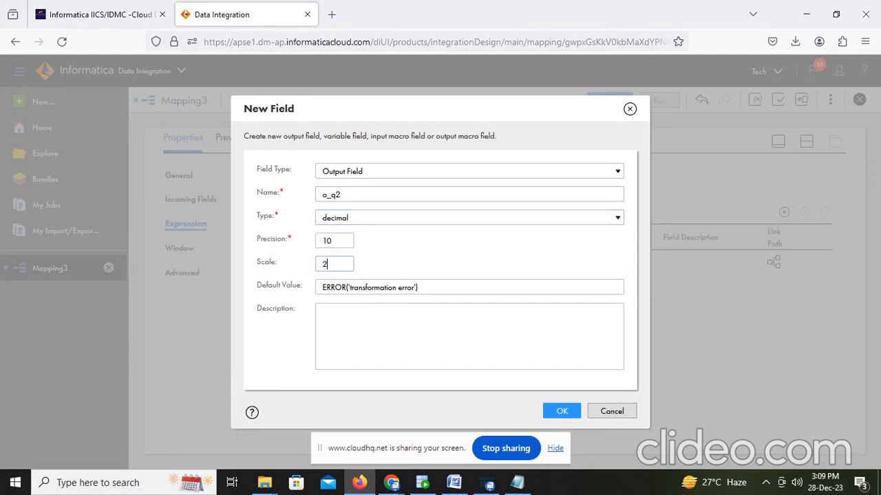
click(555, 448)
click(561, 411)
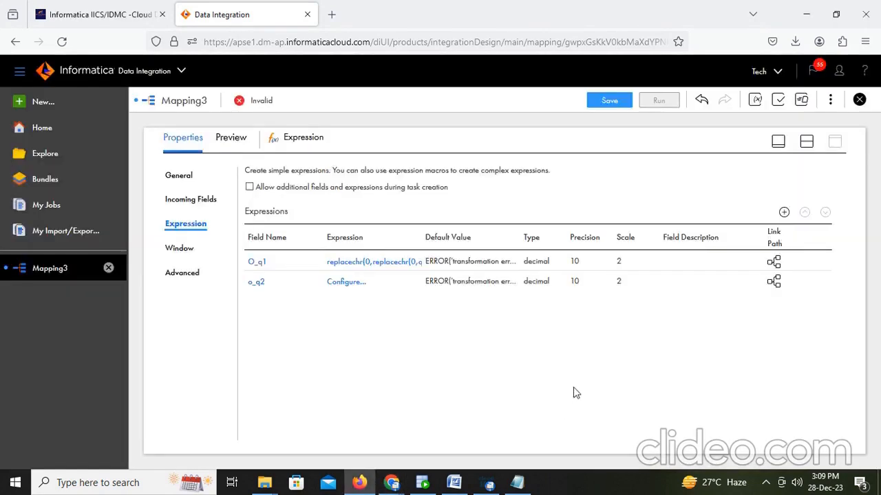
Set o_q2's expression to replacechr(0,replacechr(0,qtr_2,',',''),'$',''), validate it and accept it
click(351, 283)
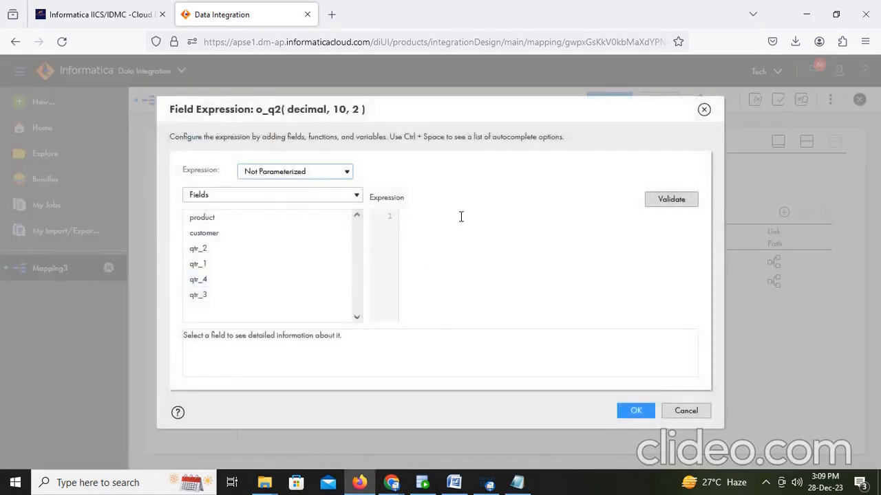
click(461, 217)
text(replacechr(0,replacechr(0,qtr_1,',',''),'$',''))
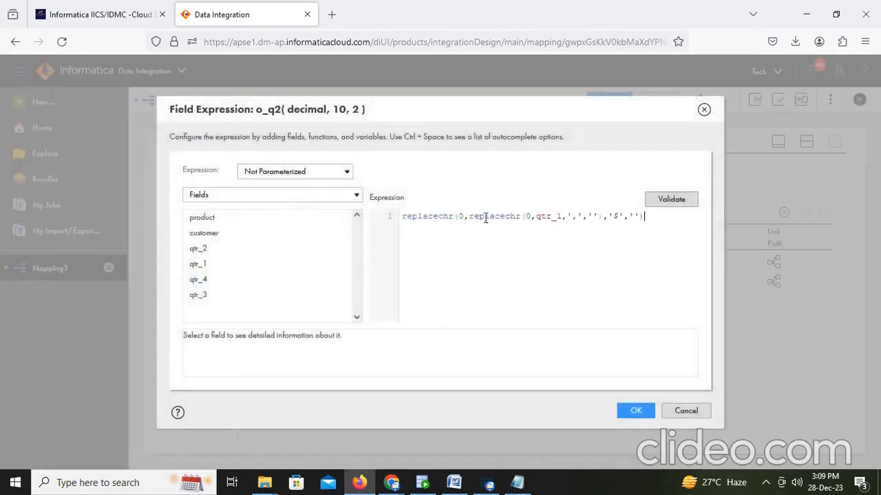
click(557, 217)
text(2)
click(678, 201)
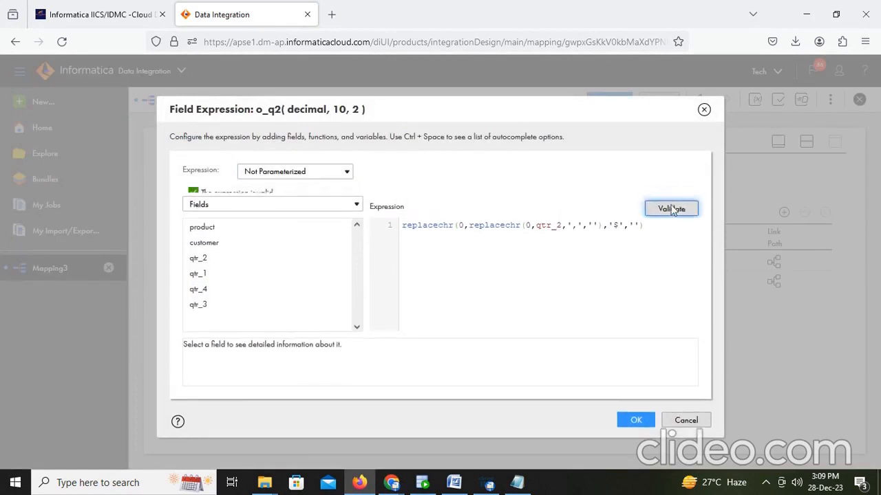
click(634, 420)
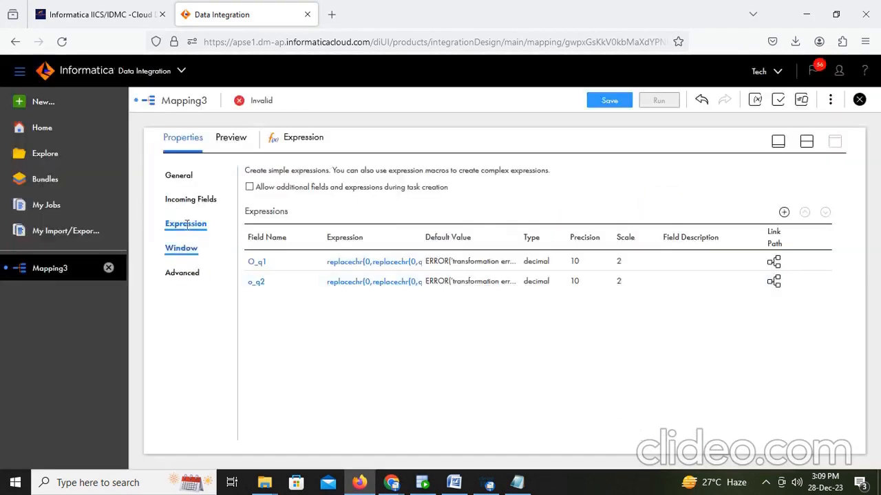
Add a decimal output field named o_q3 with a scale of 2 to the Expression transformation
click(784, 212)
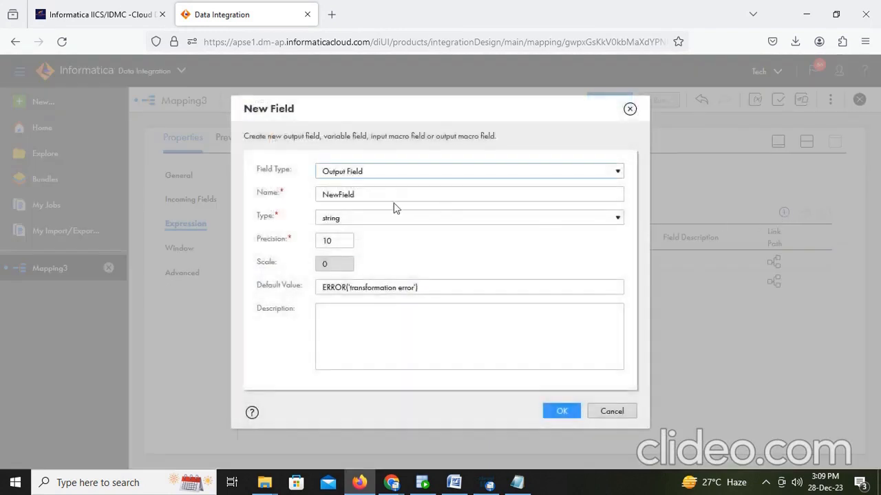
text(o_q3)
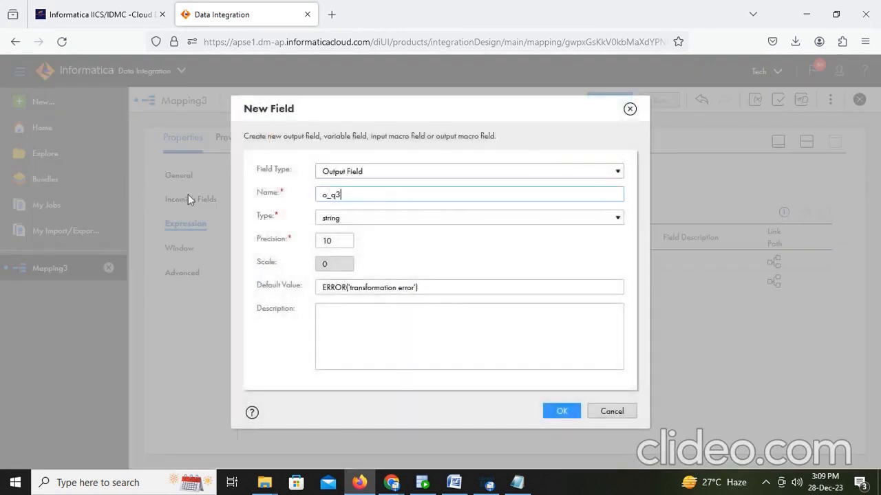
click(407, 221)
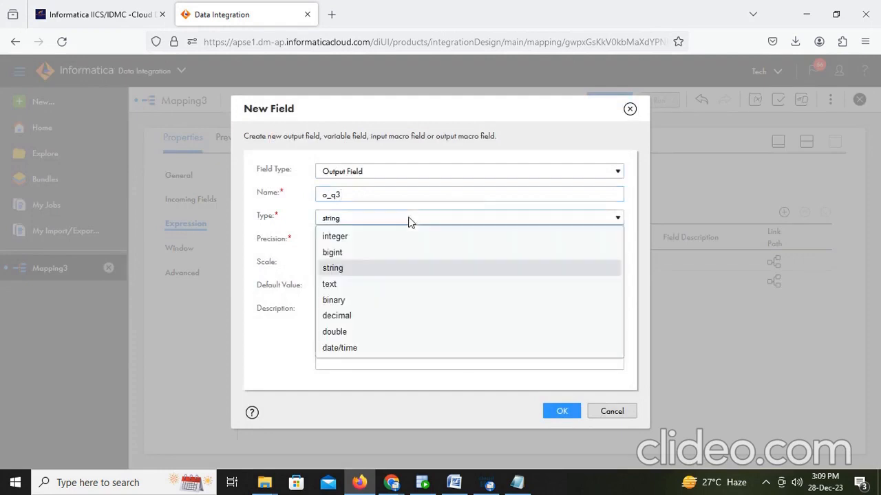
click(346, 314)
drag(340, 258, 298, 266)
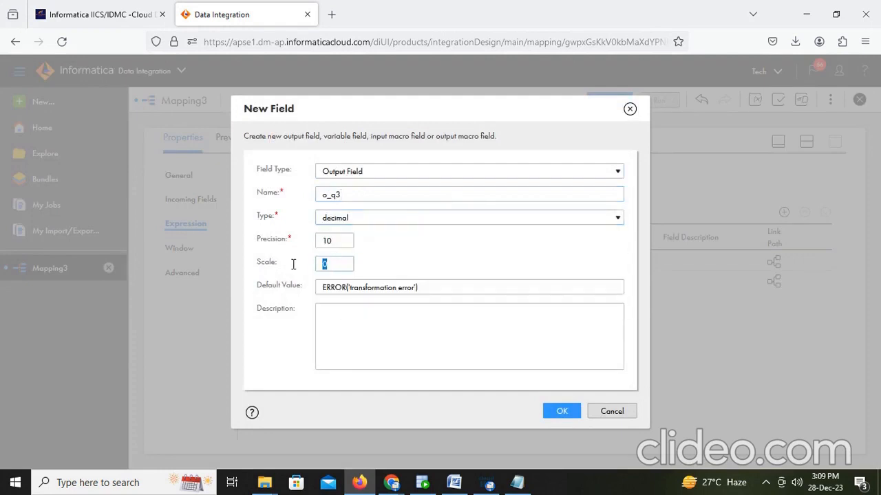
click(562, 413)
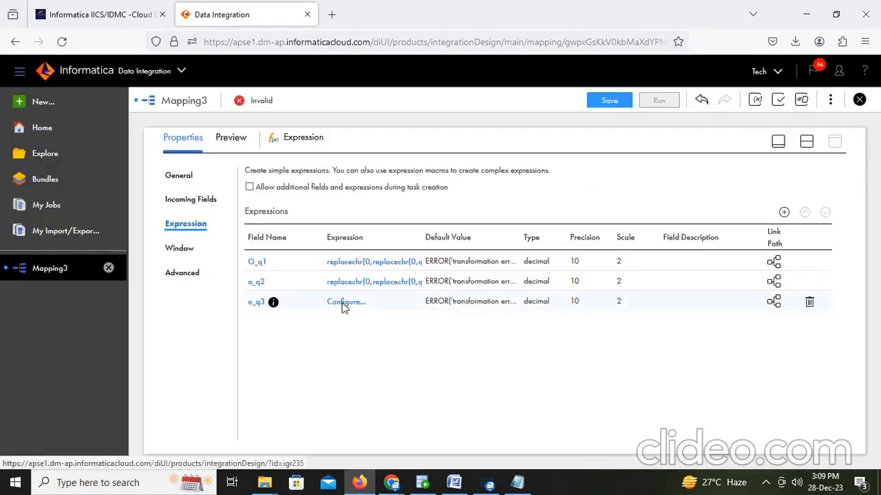
Set o_q3's expression to replacechr(0,replacechr(0,qtr_3,',',''),'$',''), validate it and accept it
click(342, 303)
click(436, 234)
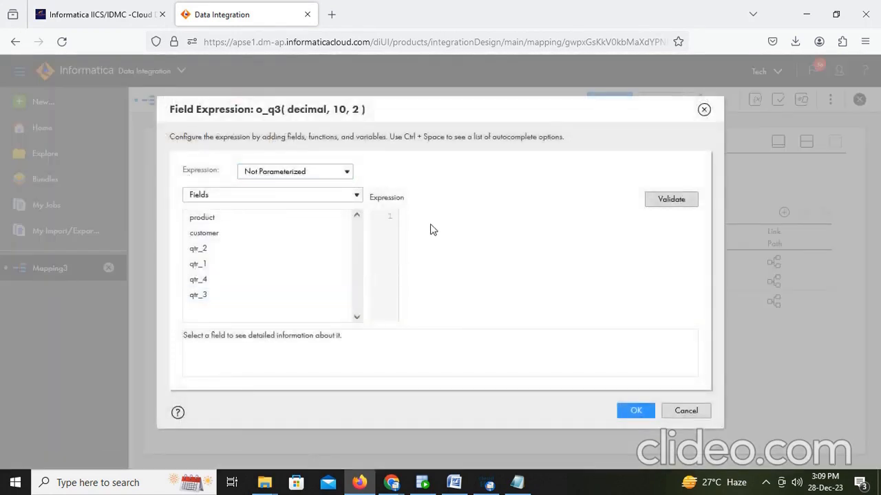
text(replacechr(0,replacechr(0,qtr_1,',',''),'$',''))
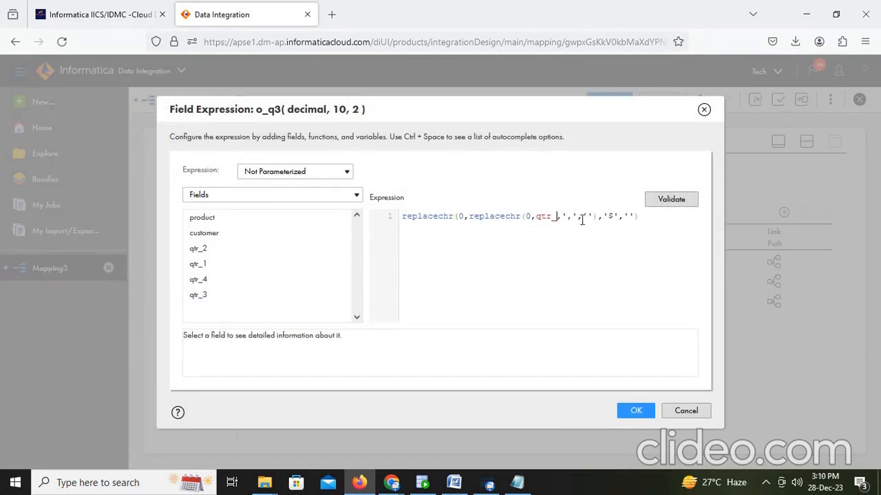
click(686, 199)
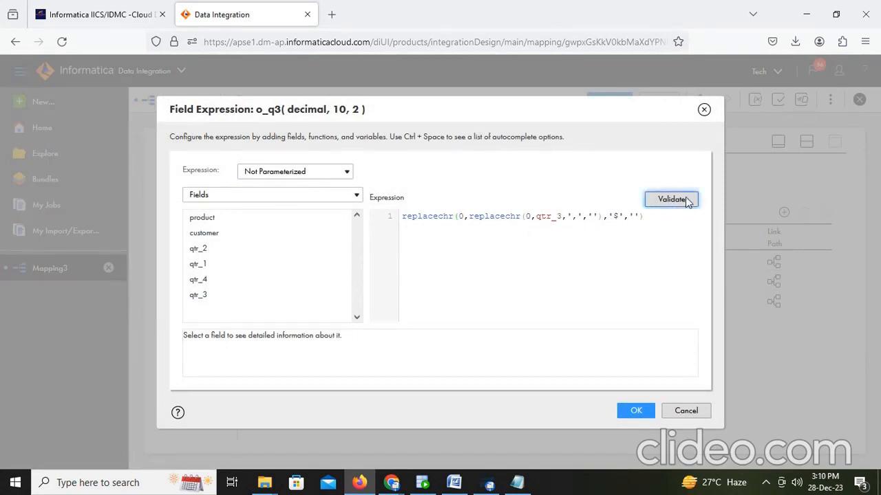
click(637, 428)
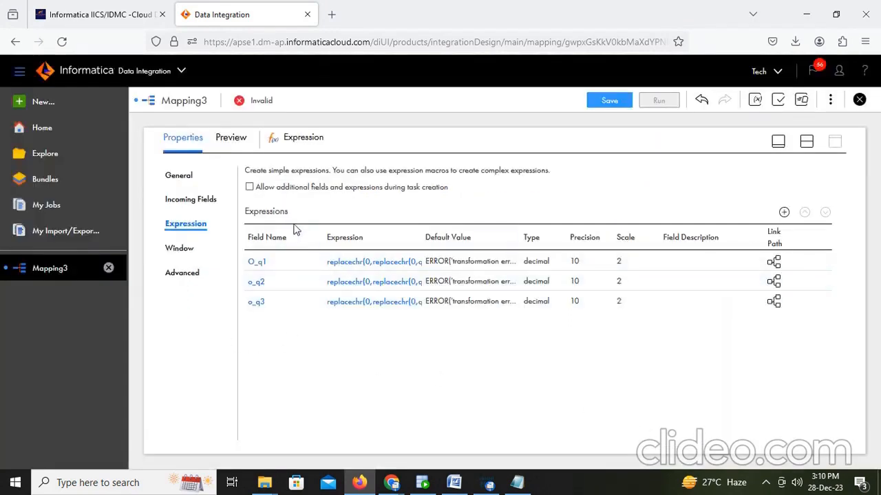
Add a decimal output field named o_q4 with a scale of 2 to the Expression transformation
click(784, 212)
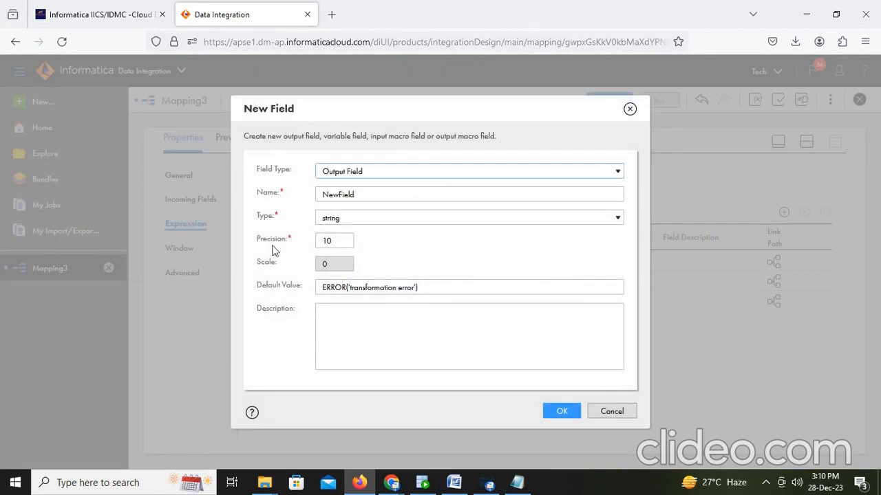
drag(386, 200, 244, 192)
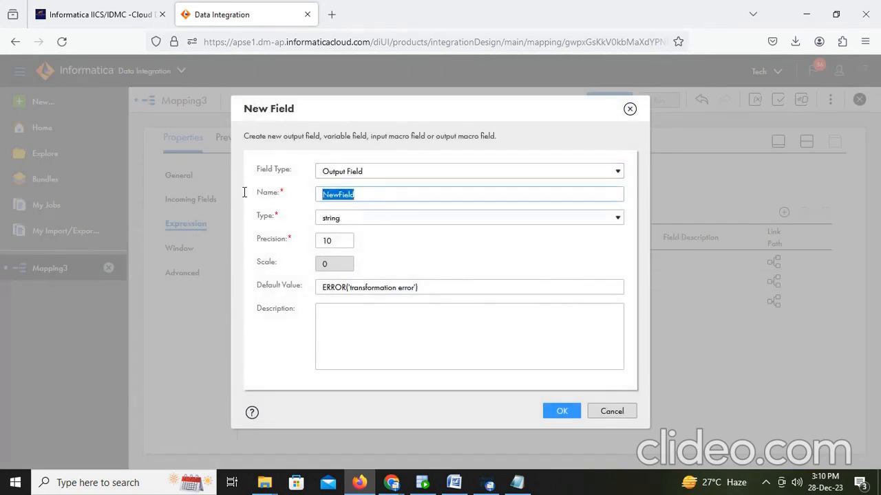
text(o_q4)
click(369, 217)
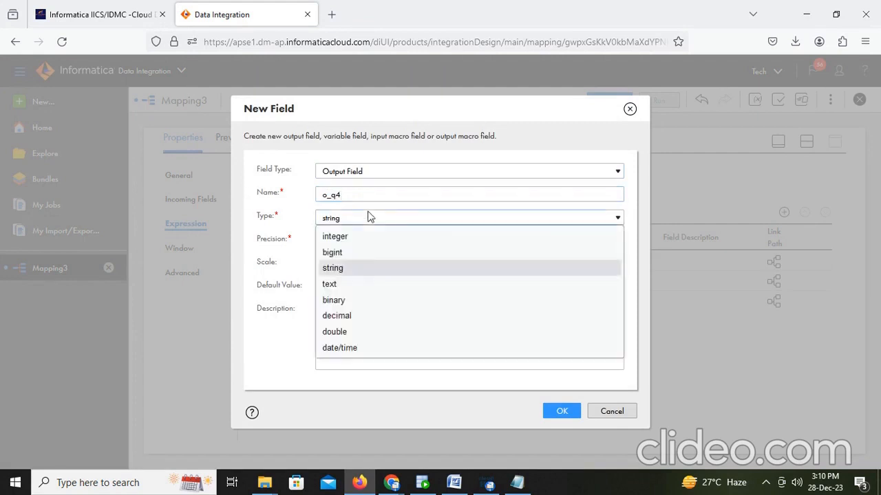
click(347, 313)
drag(337, 269, 282, 262)
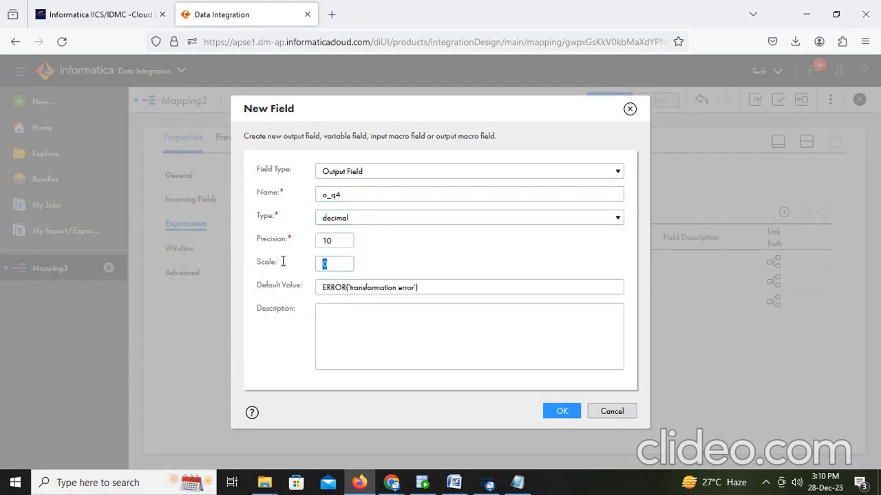
click(563, 413)
Set o_q4's expression to the same nested replacechr formula using qtr_4, validate it and accept it
click(346, 323)
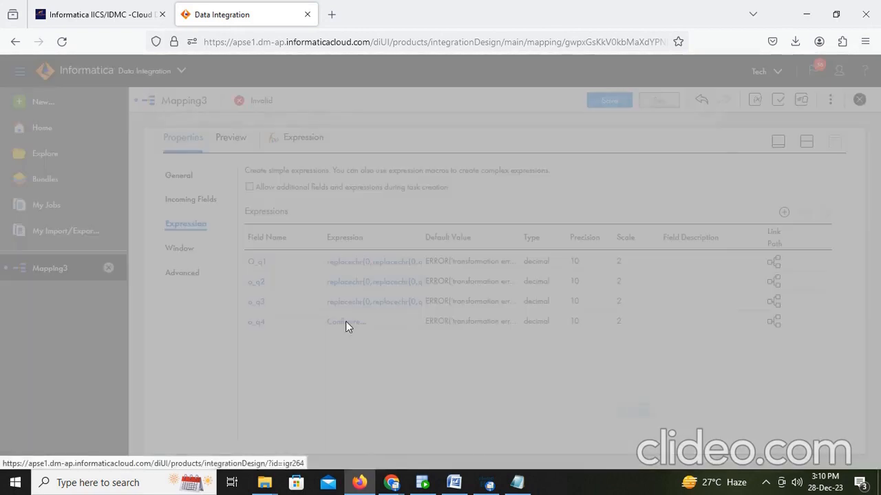
click(476, 230)
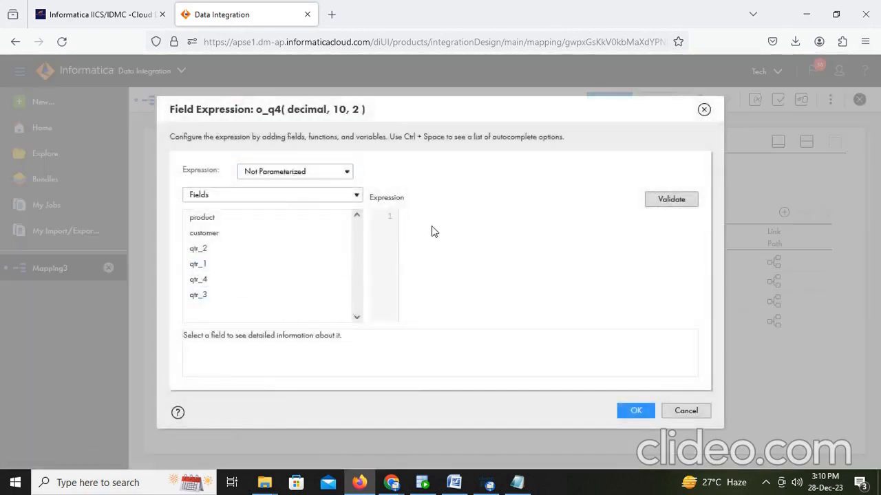
text(replacechr(0,replacechr(0,qtr_1,',',''),'$',''))
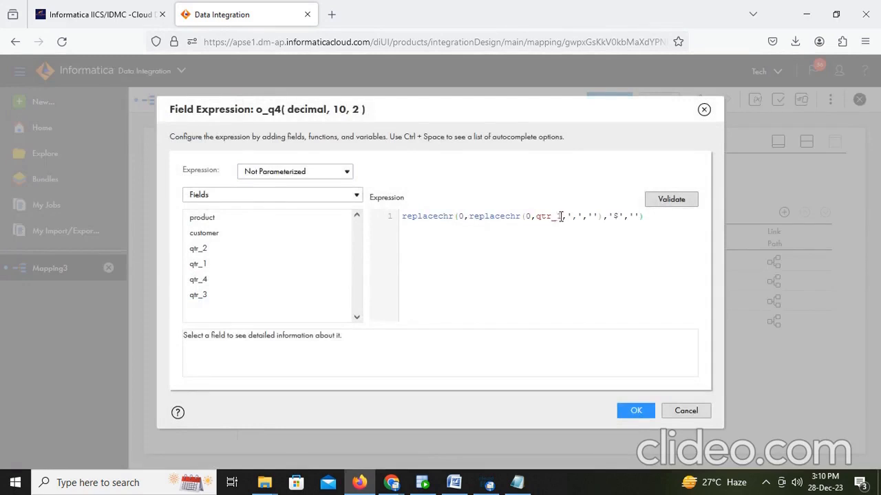
drag(560, 217, 541, 217)
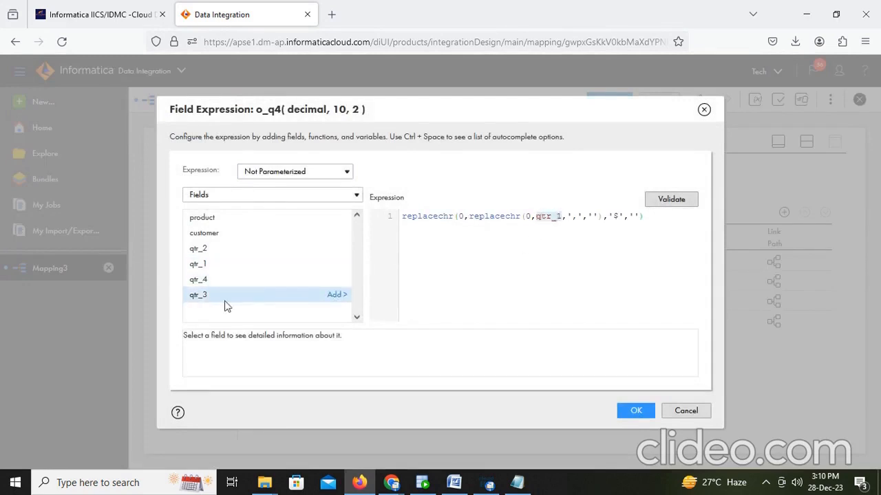
double_click(209, 280)
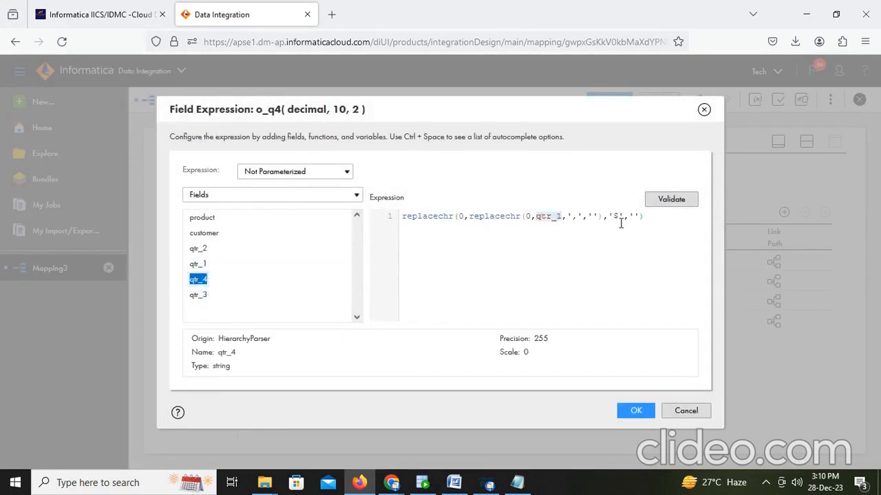
click(567, 218)
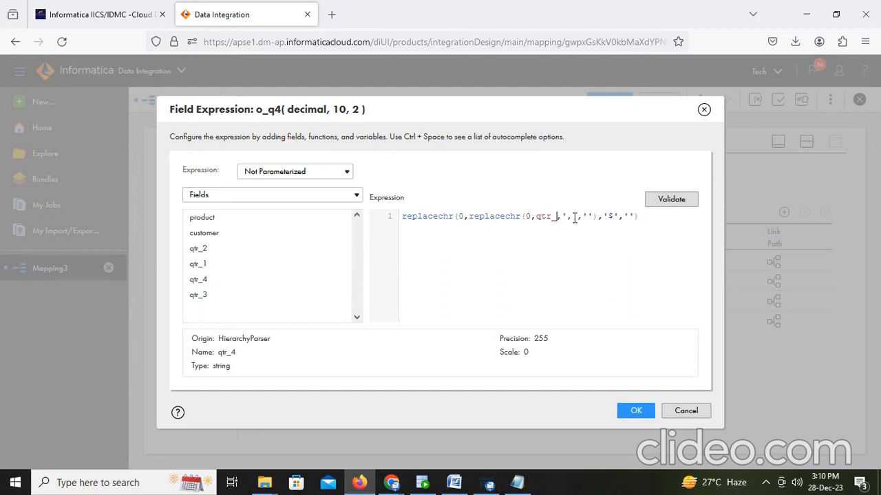
click(681, 203)
click(636, 430)
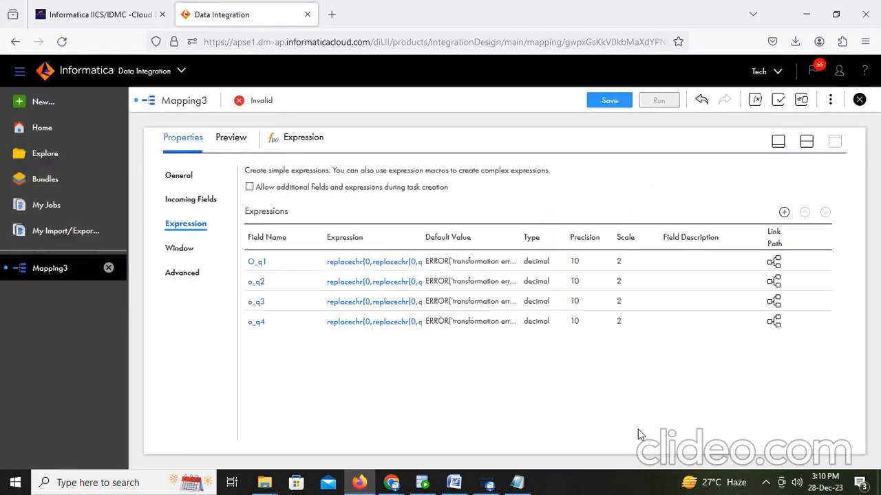
Save Mapping3 and restore the split layout showing the design canvas together with the Expression's advanced properties
click(612, 101)
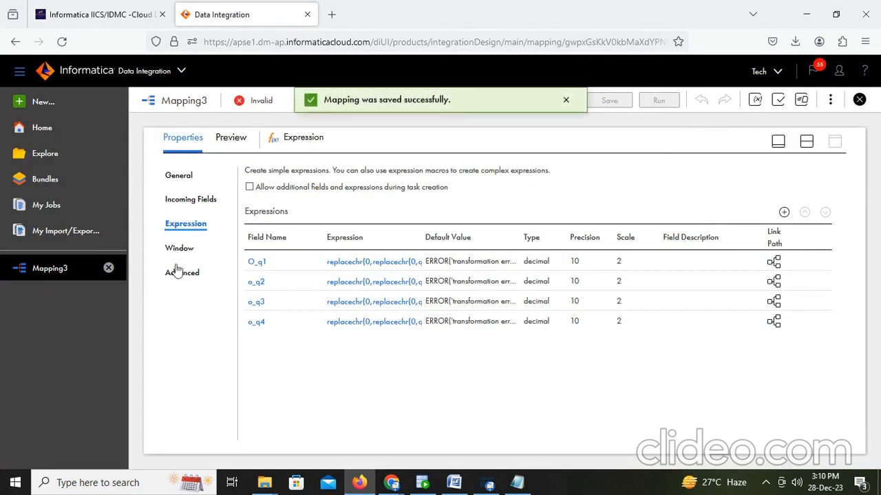
click(180, 247)
click(185, 273)
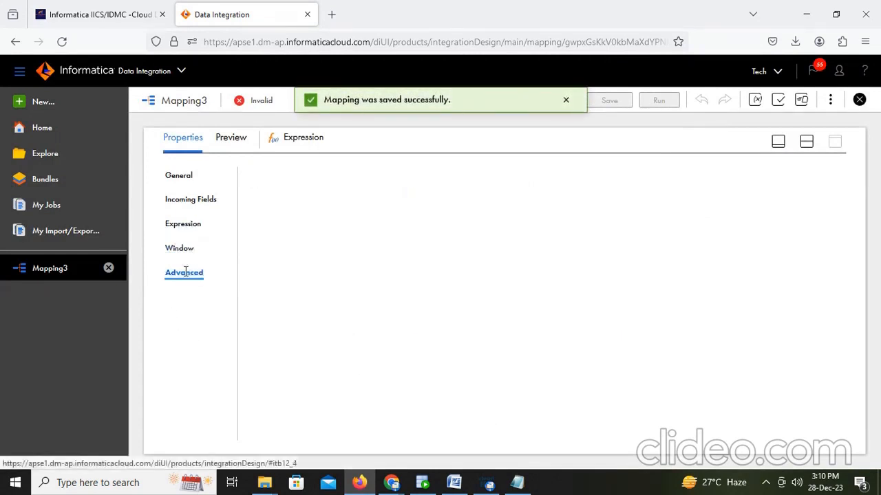
click(806, 141)
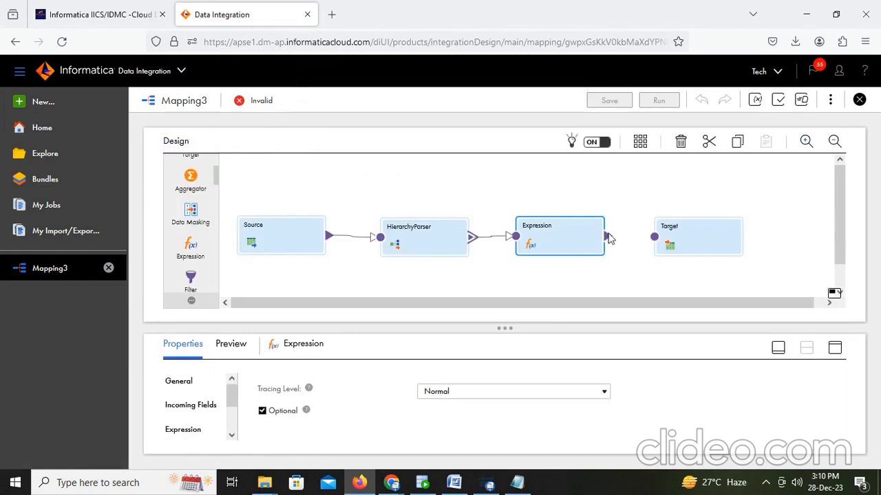
Link the Expression transformation to the Target and review the full list of the Target's incoming fields
drag(606, 237, 654, 238)
click(697, 234)
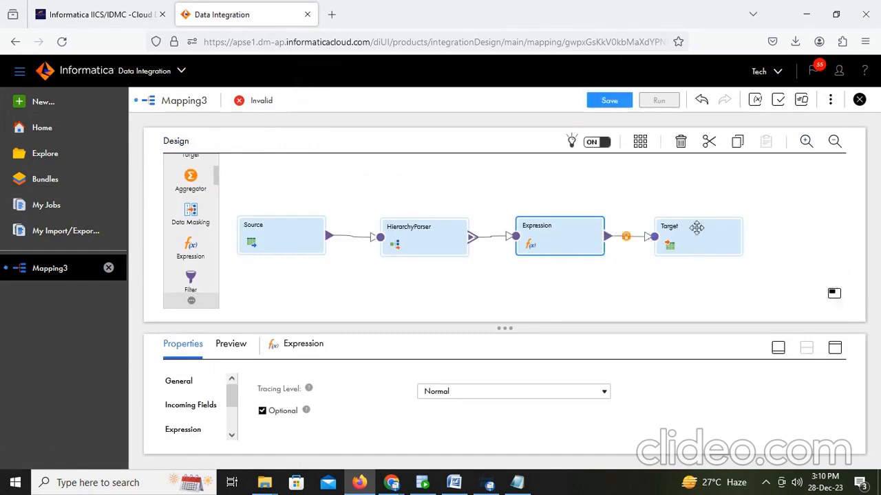
click(839, 350)
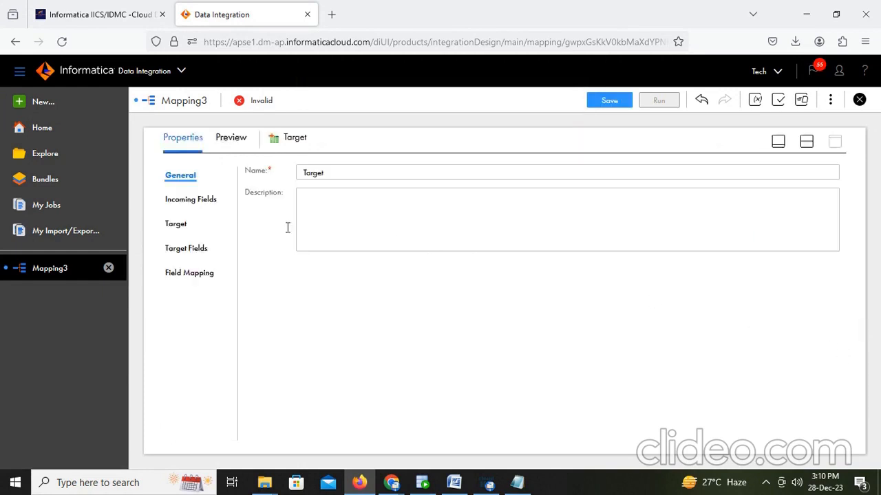
click(213, 200)
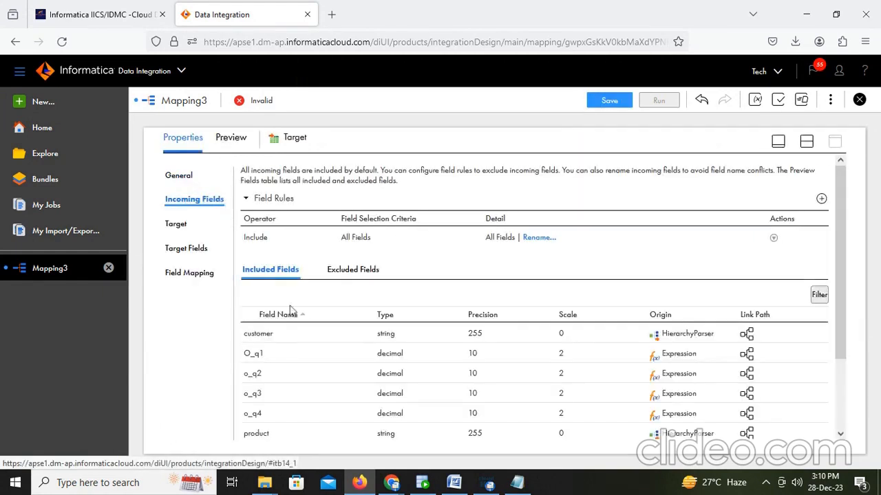
scroll(295, 348, down, 2)
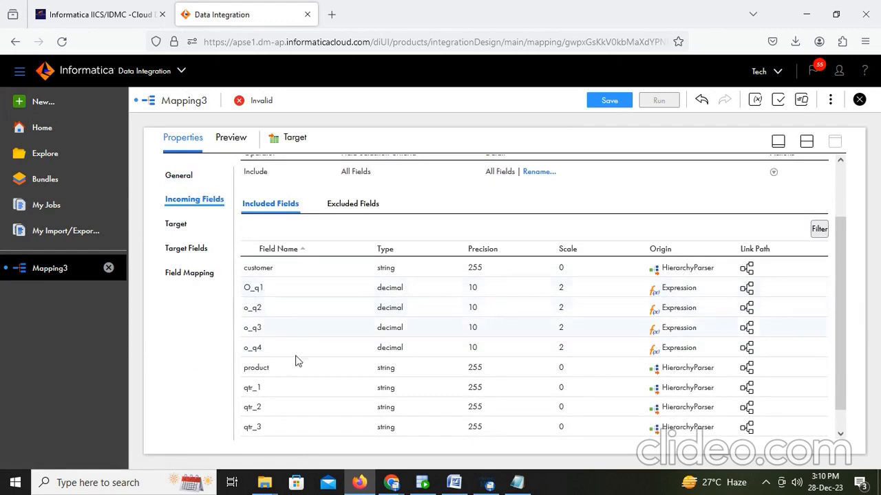
scroll(284, 373, down, 1)
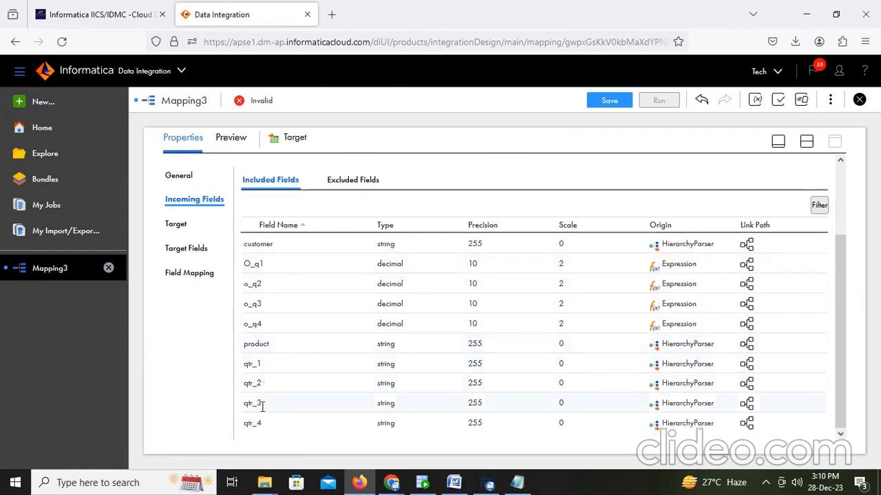
Set the Target's connection to Oracle_Tgt_desktop (Oracle)
click(187, 225)
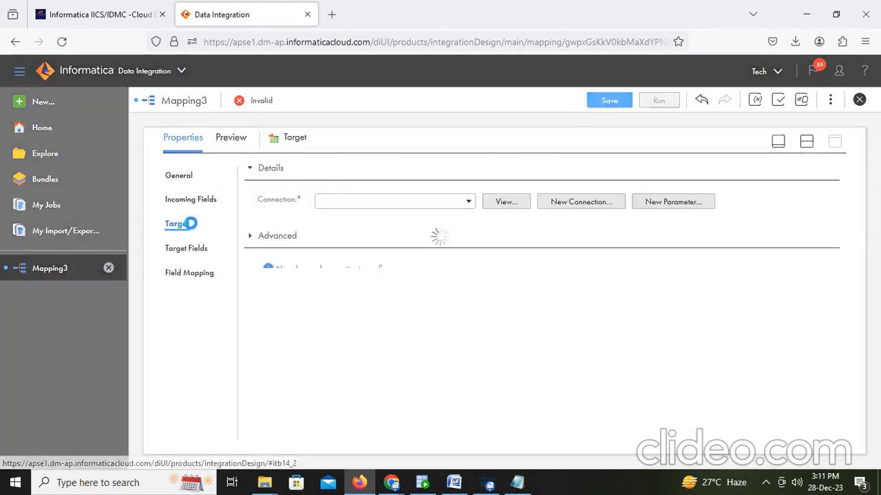
click(467, 203)
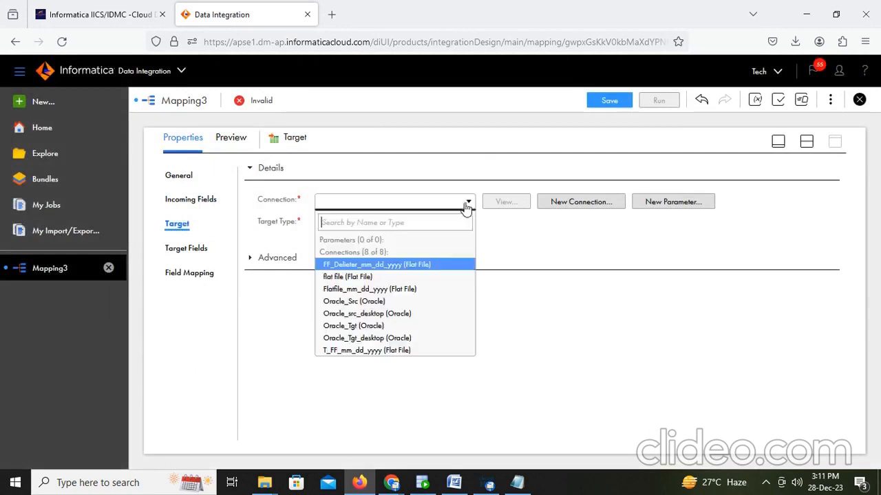
click(366, 338)
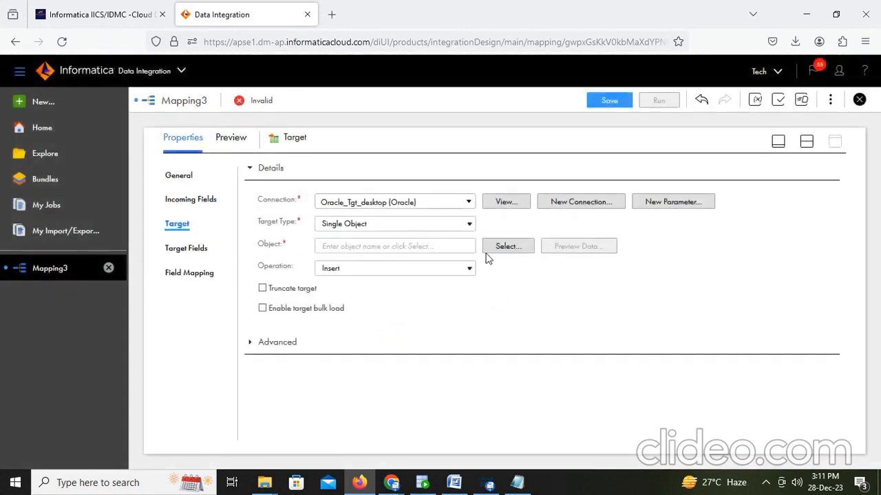
Search the existing target objects for t_j, choose the T_PRODUCT_JSON table and enable truncating the target
click(496, 247)
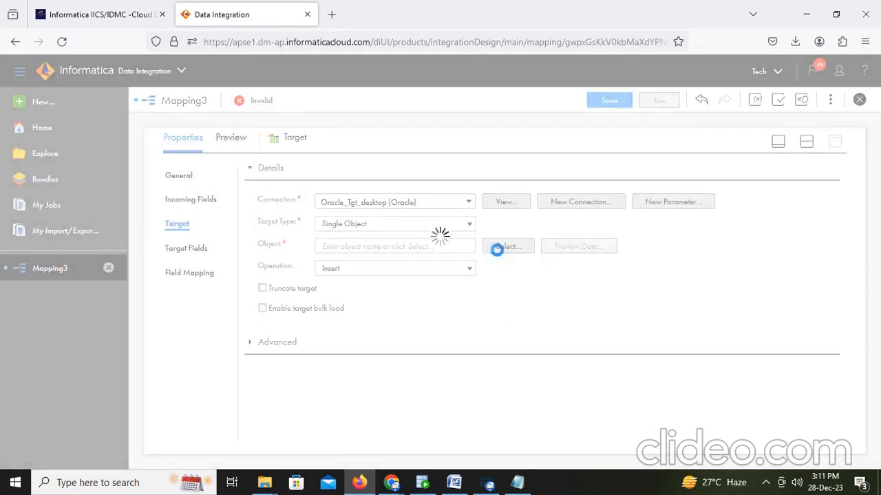
click(497, 249)
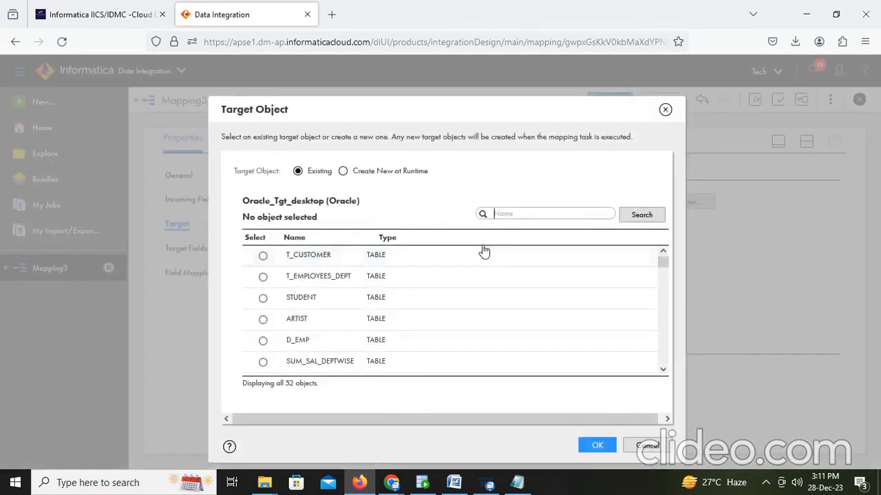
text(t_j)
click(640, 215)
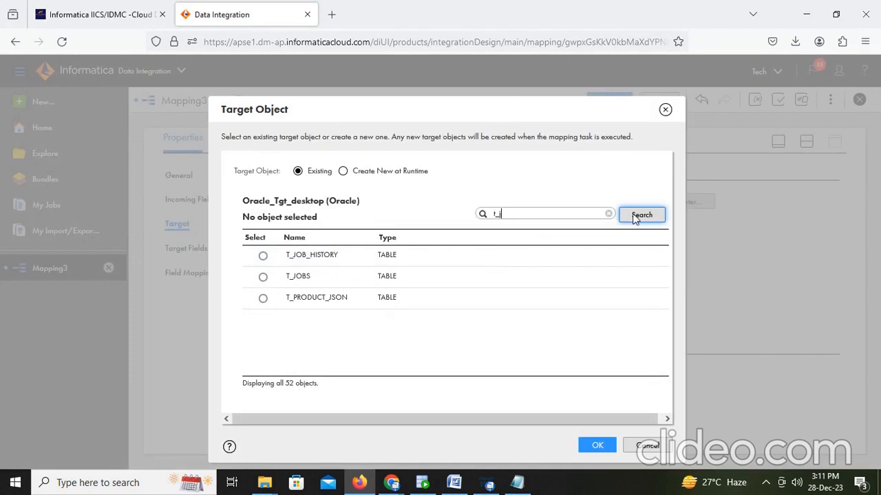
click(262, 300)
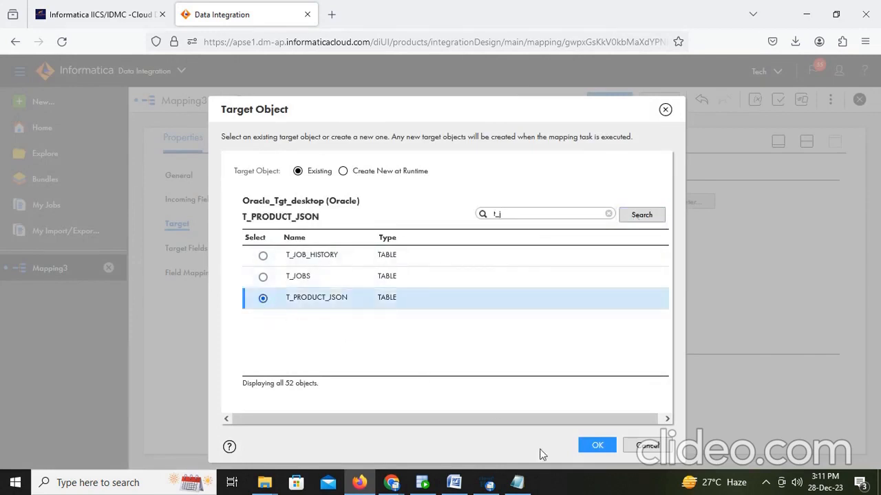
click(601, 448)
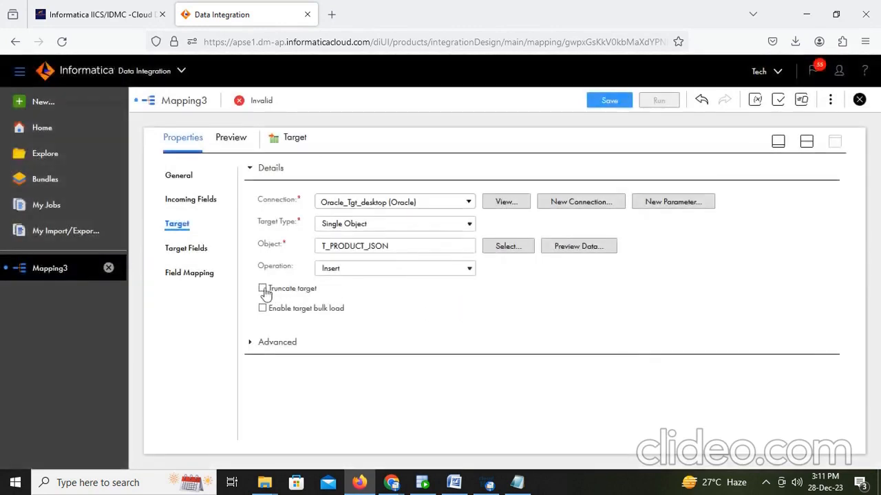
Check the target fields, and map O_q1, o_q2, o_q3 and o_q4 to QTR_1, QTR_2, QTR_3 and QTR_4 respectively
click(203, 251)
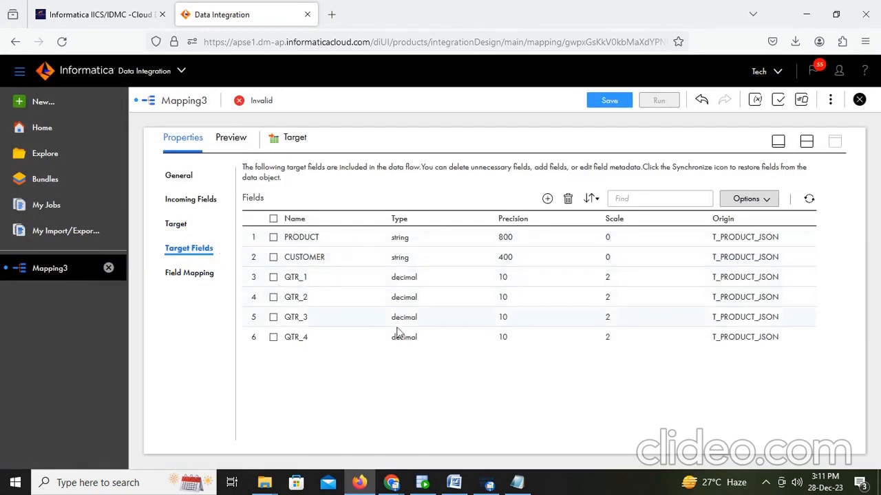
click(199, 275)
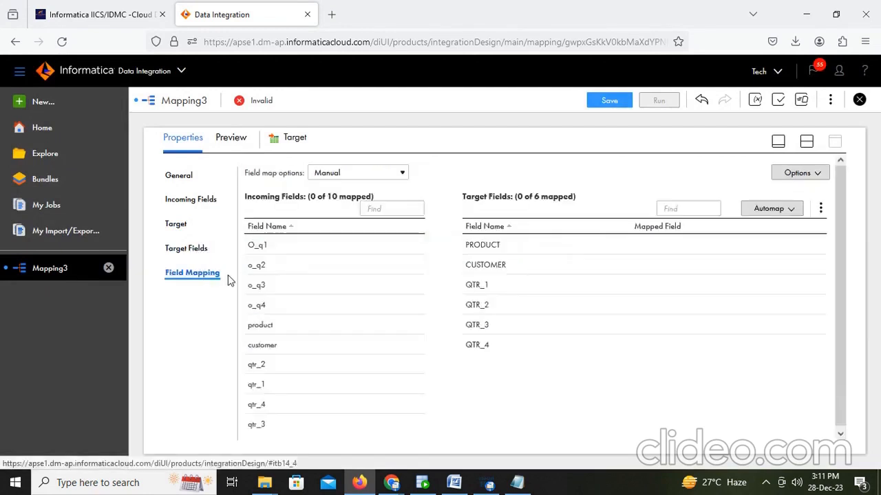
click(264, 246)
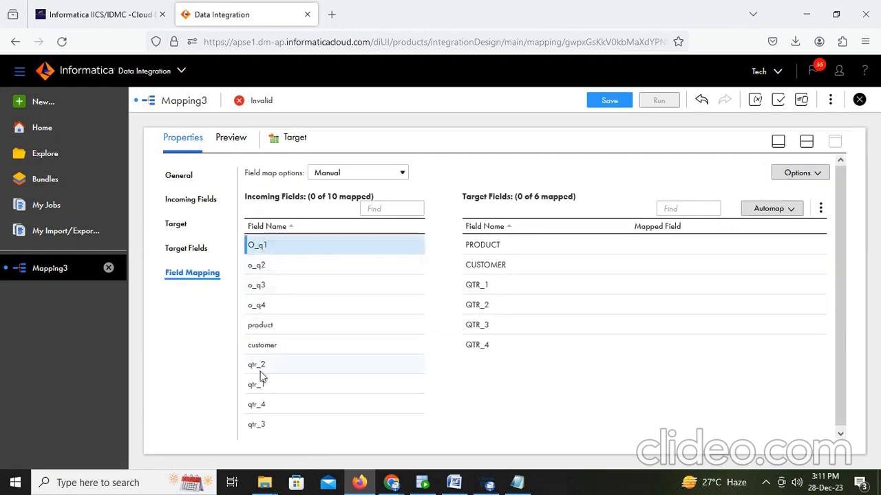
drag(254, 246, 589, 293)
drag(257, 265, 590, 308)
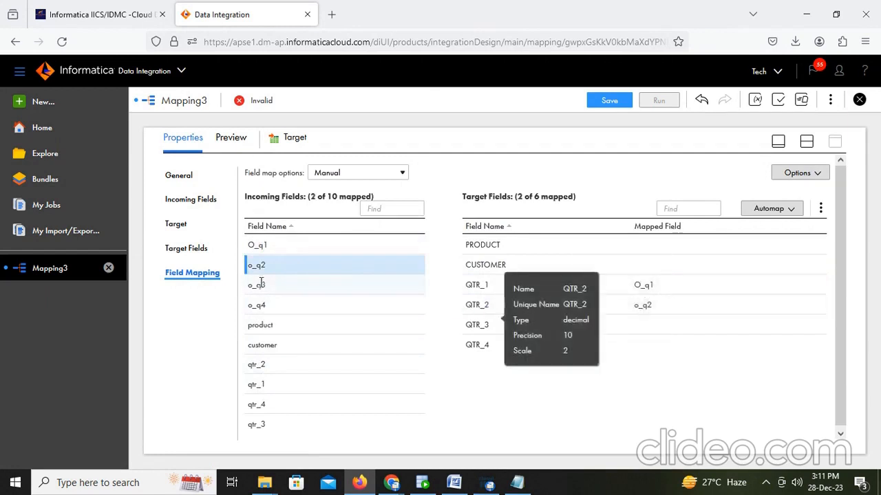
drag(260, 282, 574, 326)
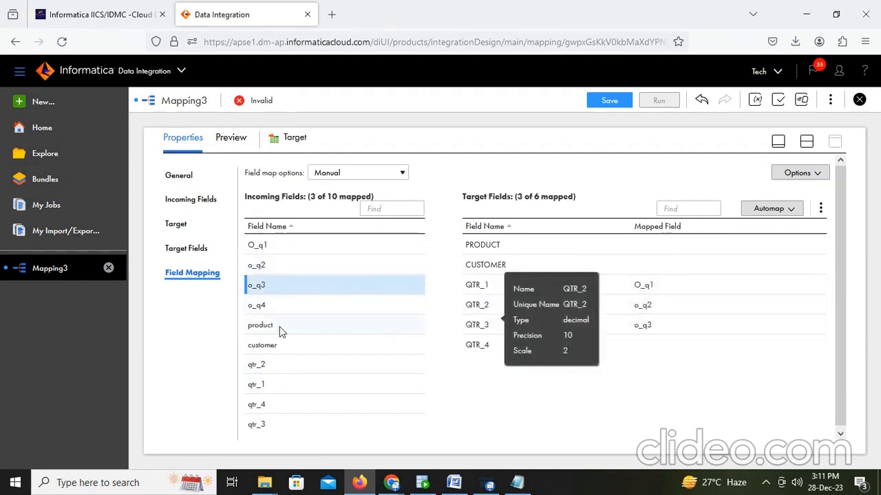
drag(256, 305, 574, 341)
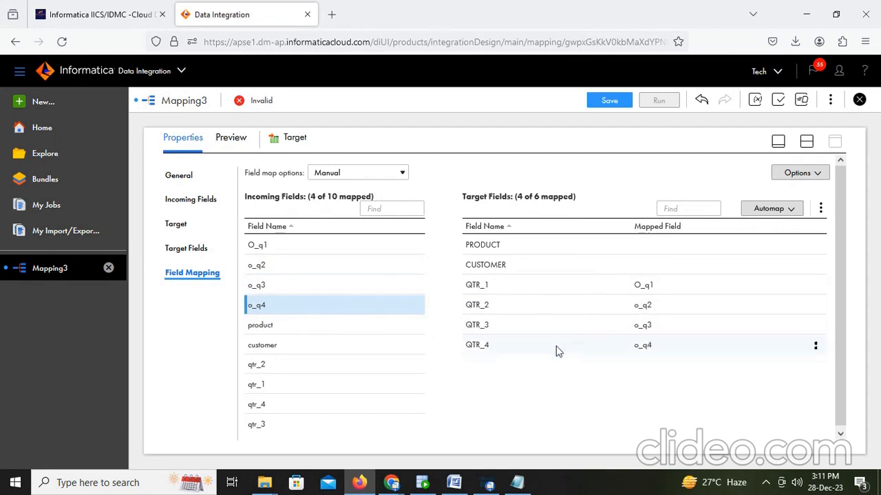
Map product to PRODUCT and customer to CUSTOMER in the Target's field mapping, and save Mapping3
drag(282, 326, 632, 245)
drag(258, 342, 606, 263)
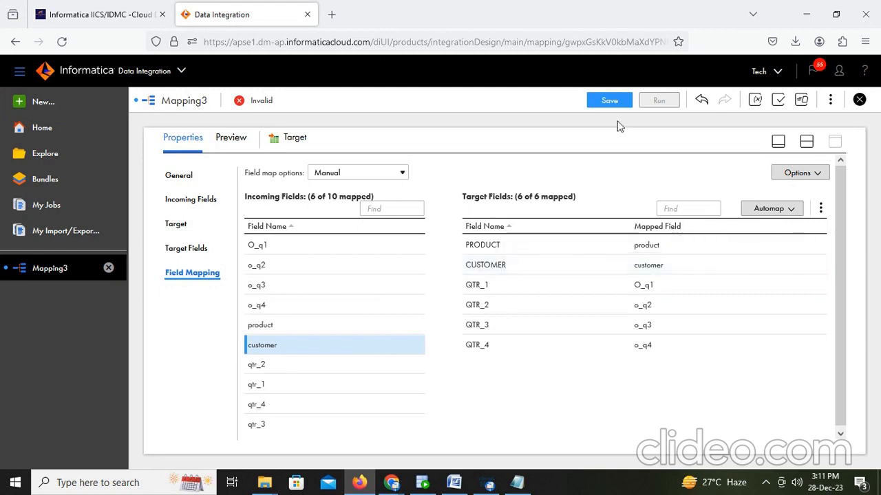
click(608, 101)
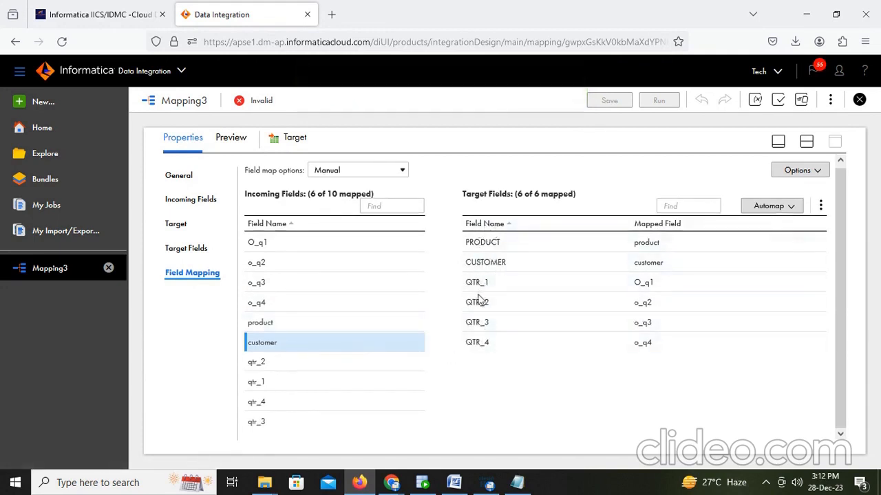
Review the Target's field list, connection settings and incoming fields, and return to the split design layout
click(176, 249)
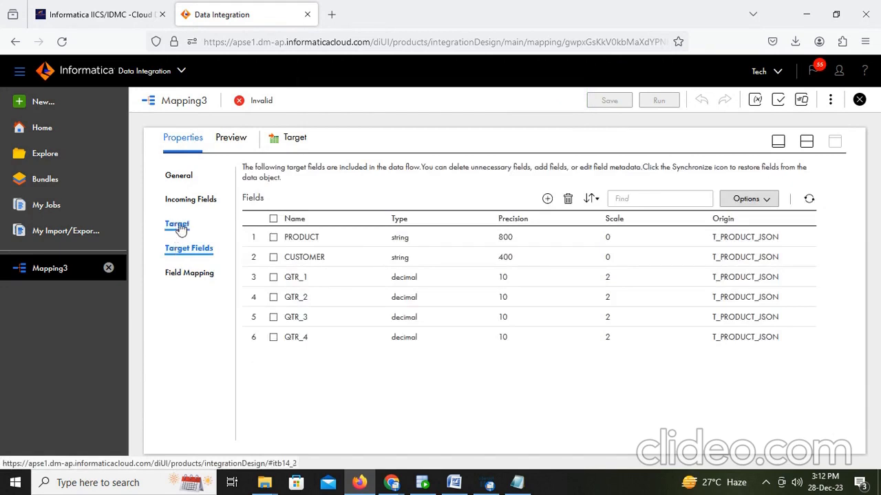
click(179, 223)
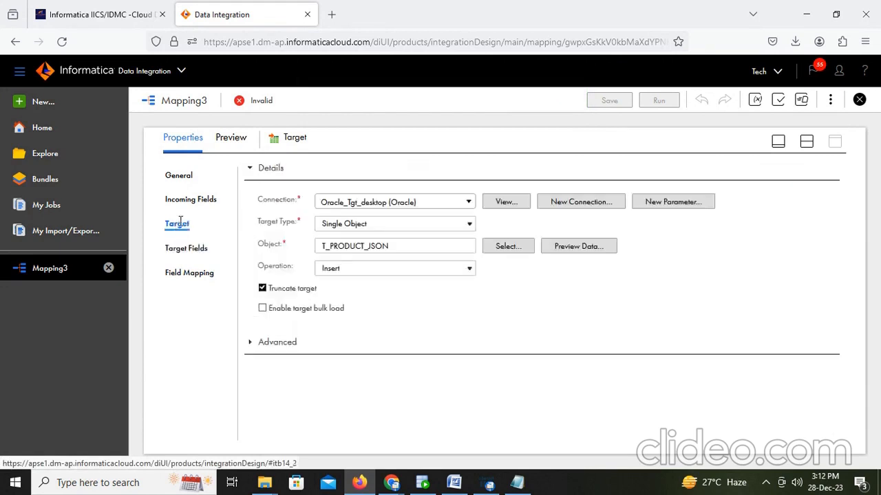
click(190, 201)
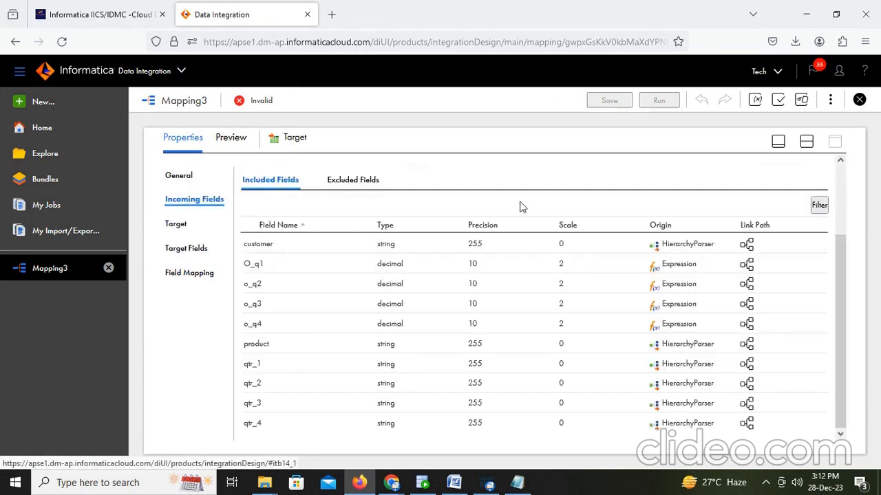
click(810, 143)
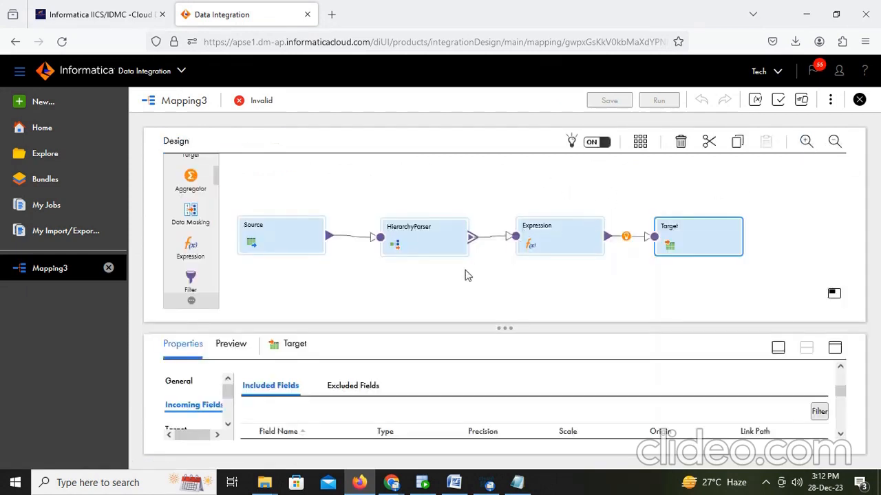
click(434, 283)
Examine the Source transformation's connection, object and file_path field for a possible cause of the mapping's invalid status
click(297, 243)
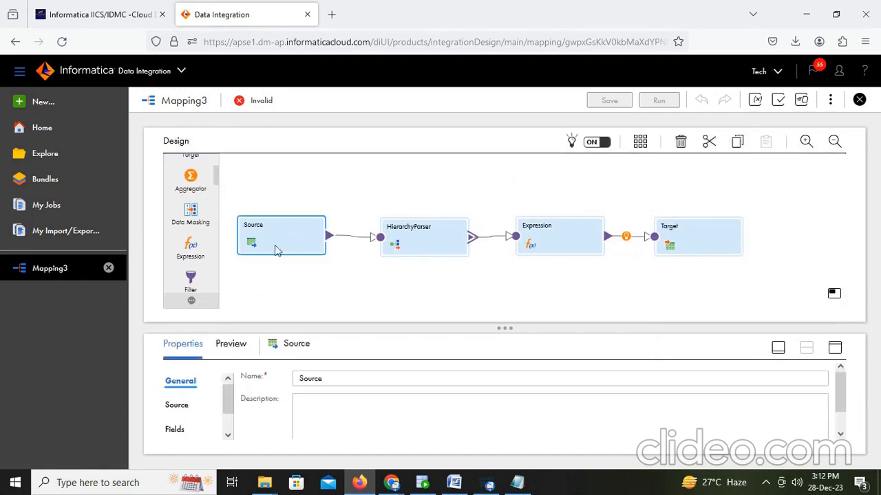
click(437, 242)
click(297, 235)
click(834, 347)
click(180, 201)
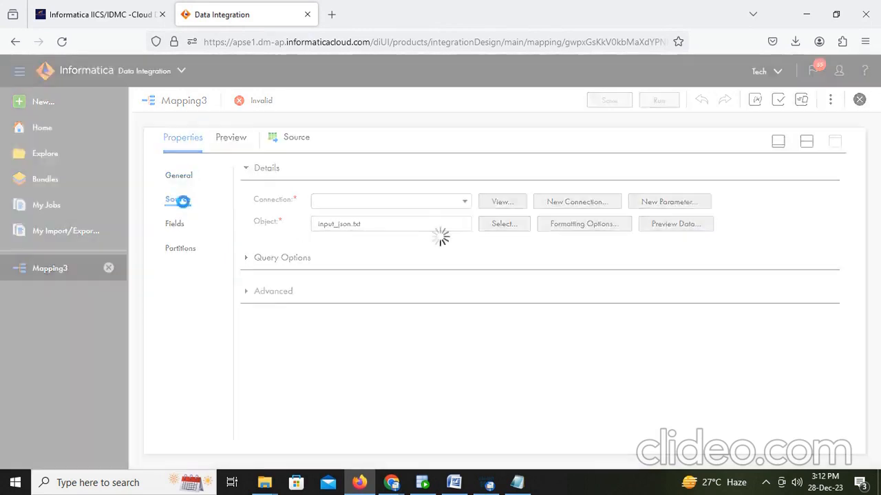
click(174, 235)
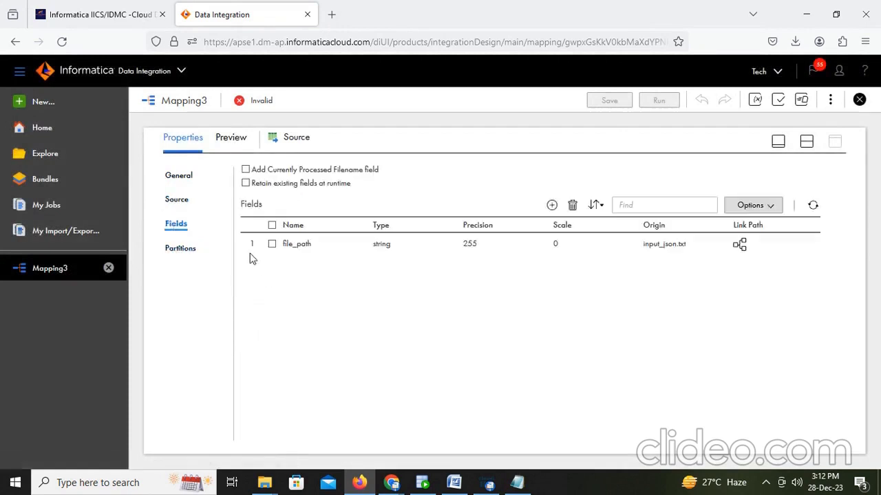
click(272, 244)
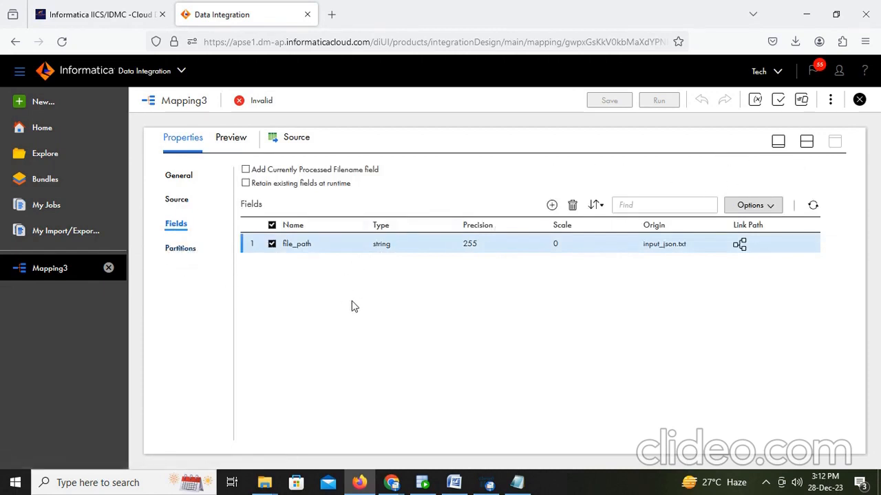
click(179, 200)
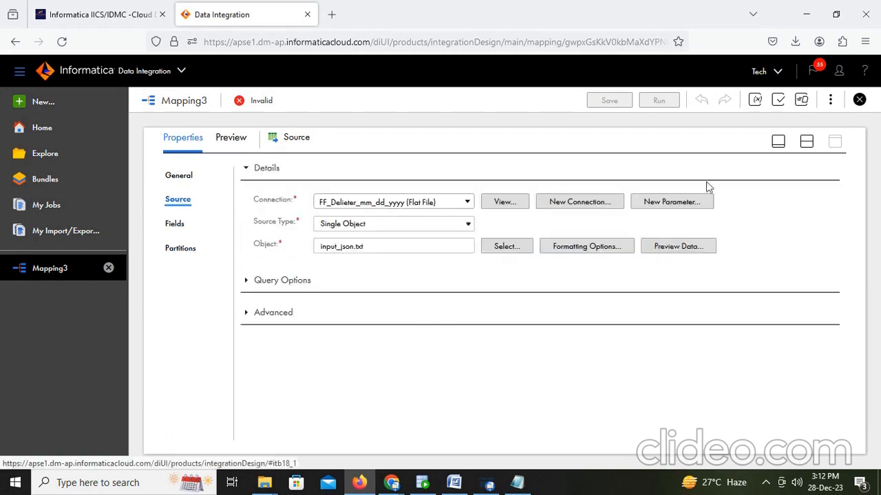
click(806, 141)
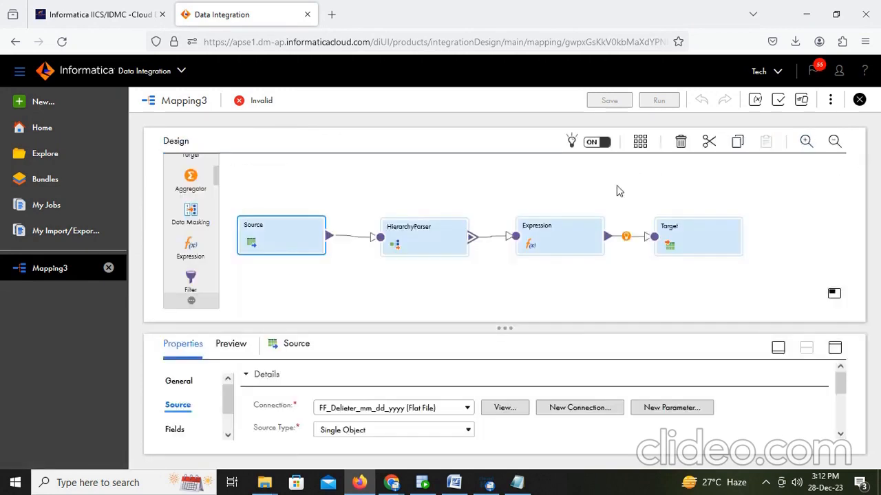
Map the incoming file_path field to the schema's Input field in the HierarchyParser's input field selection, and save Mapping3
click(438, 233)
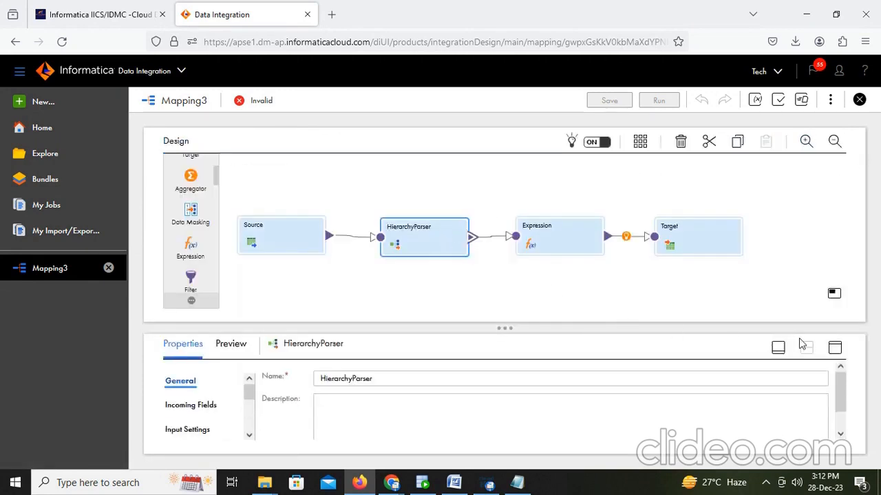
click(834, 349)
click(807, 141)
click(835, 349)
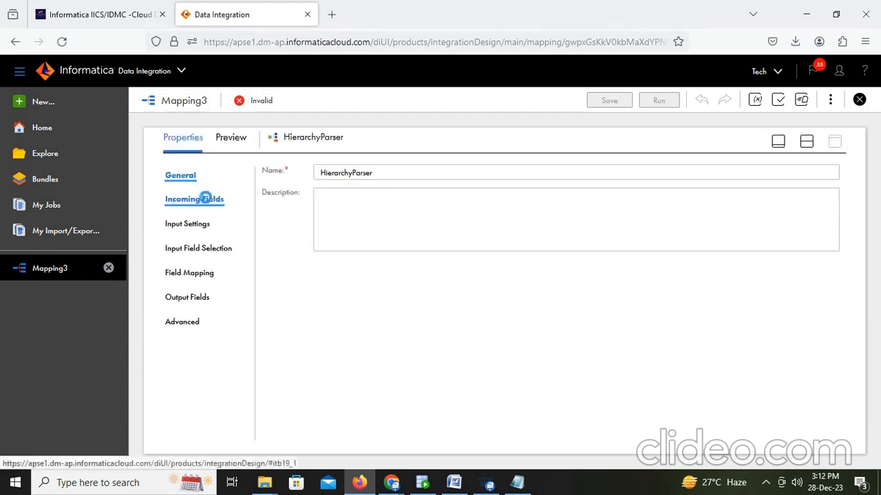
click(204, 199)
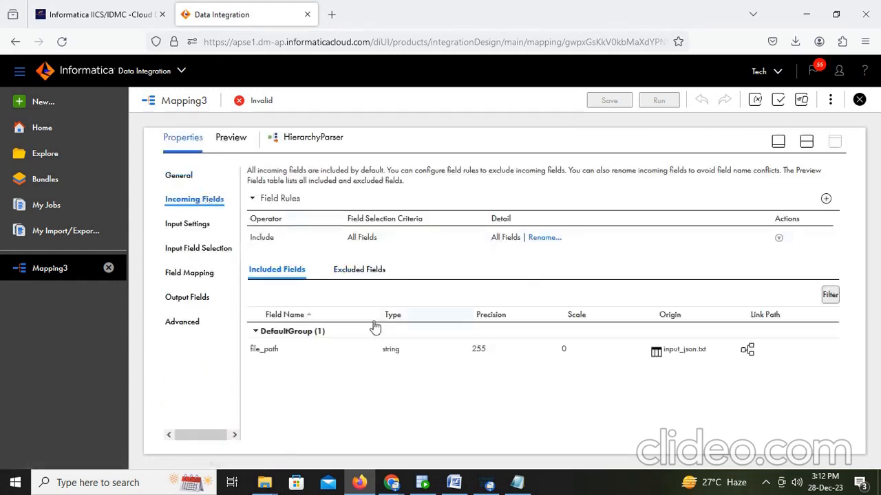
click(198, 229)
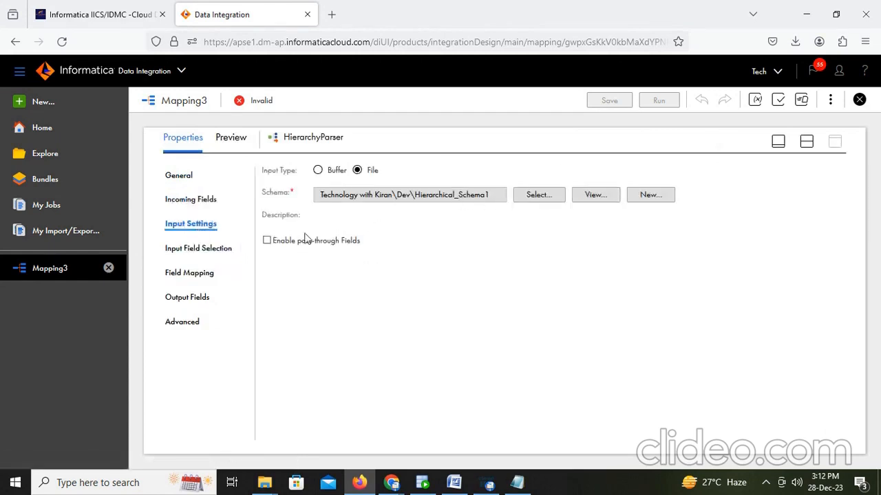
click(211, 249)
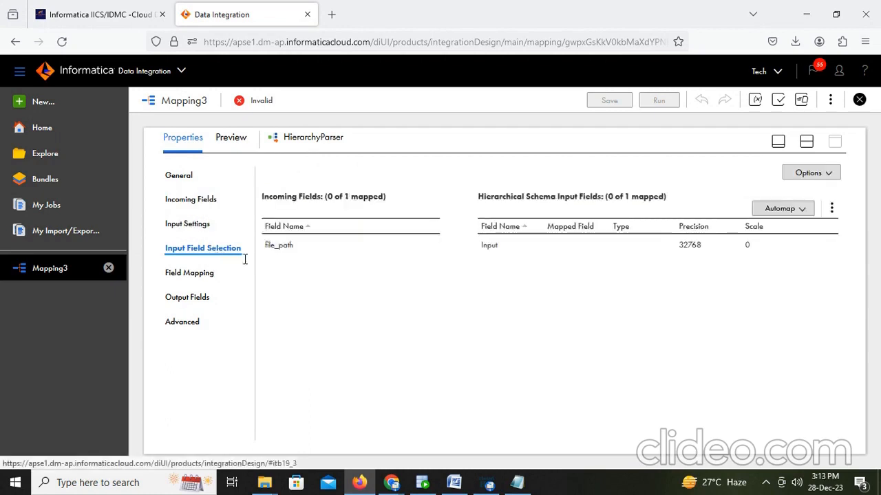
drag(272, 245, 556, 247)
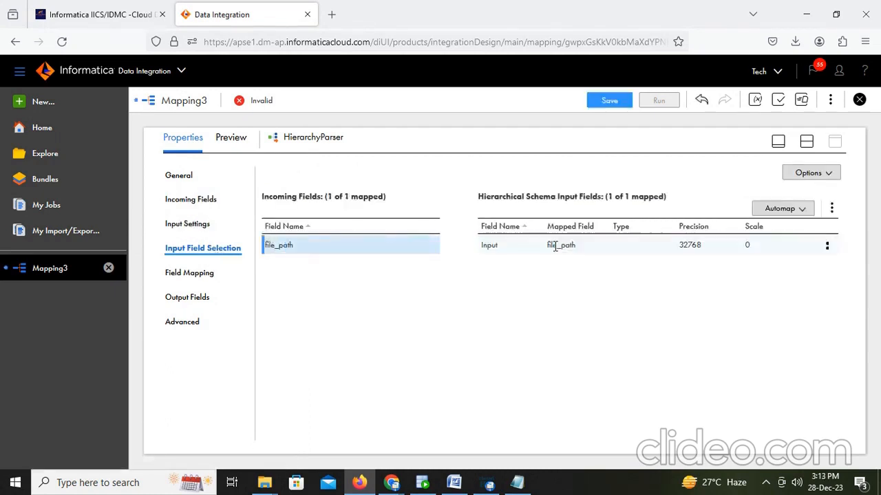
click(609, 101)
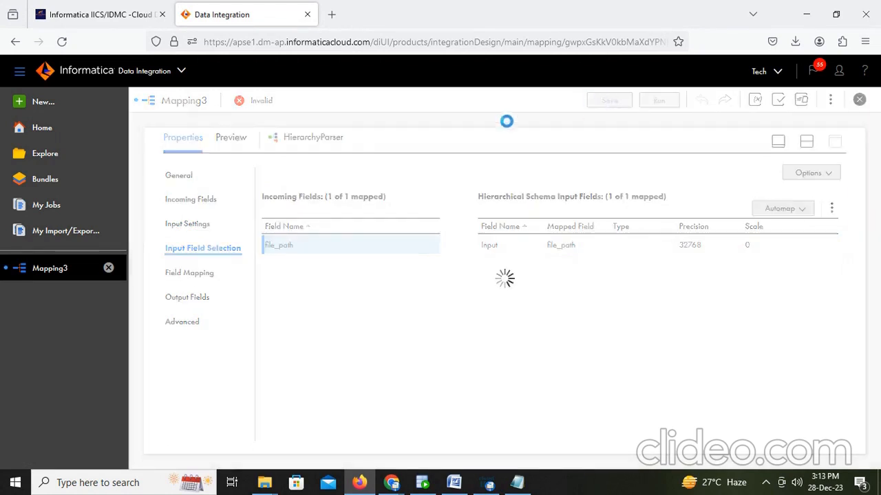
Review the HierarchyParser's field mapping and output fields, and return to the split design layout with nothing selected
click(191, 274)
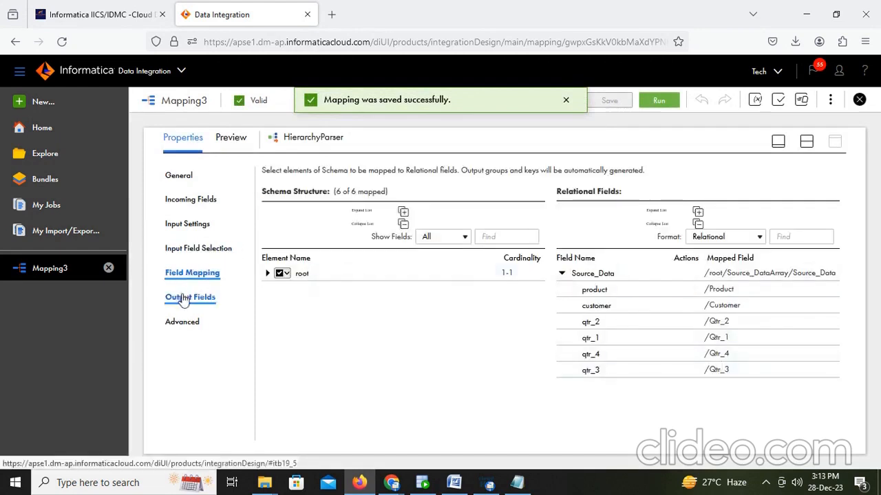
click(183, 298)
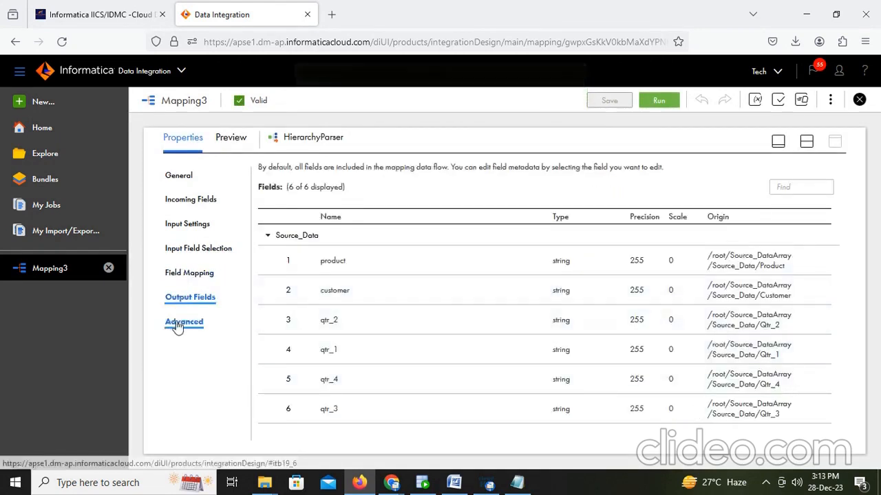
click(808, 142)
click(572, 246)
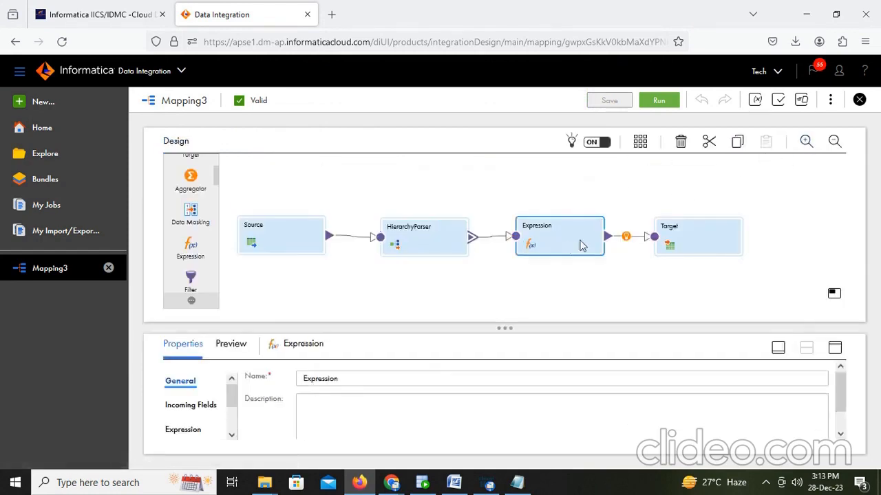
click(780, 225)
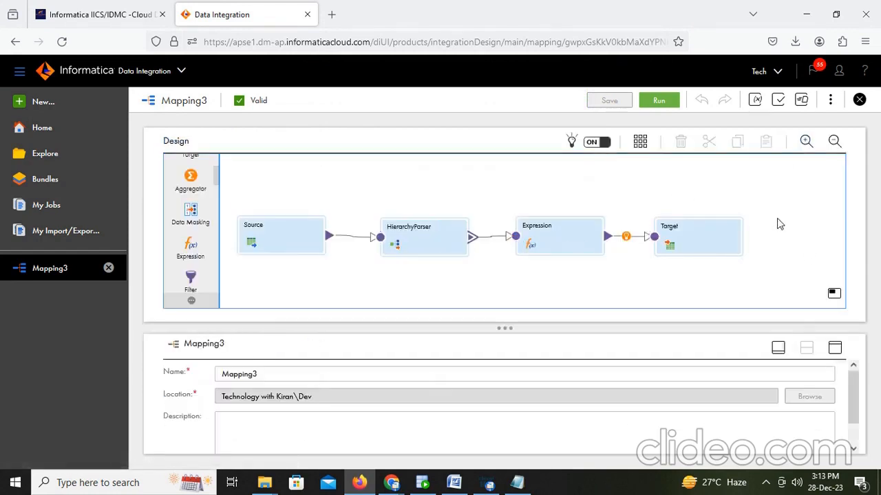
Run Mapping3 and open the list of its jobs
click(659, 100)
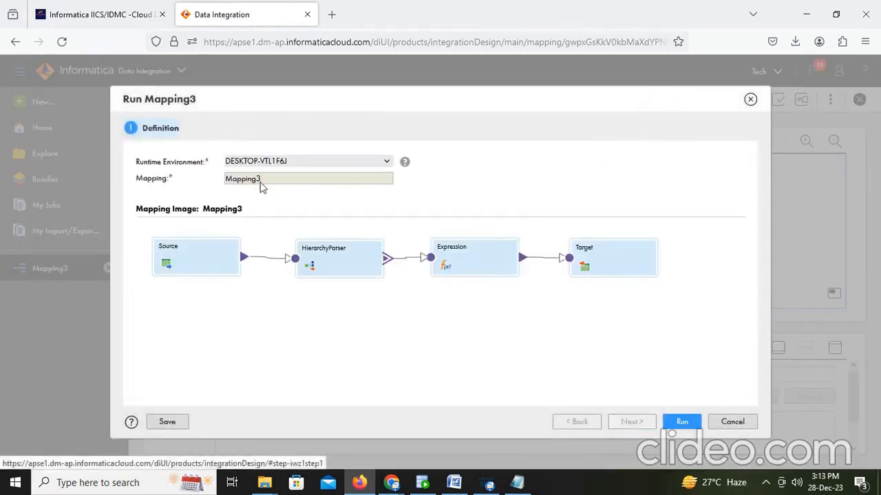
click(682, 423)
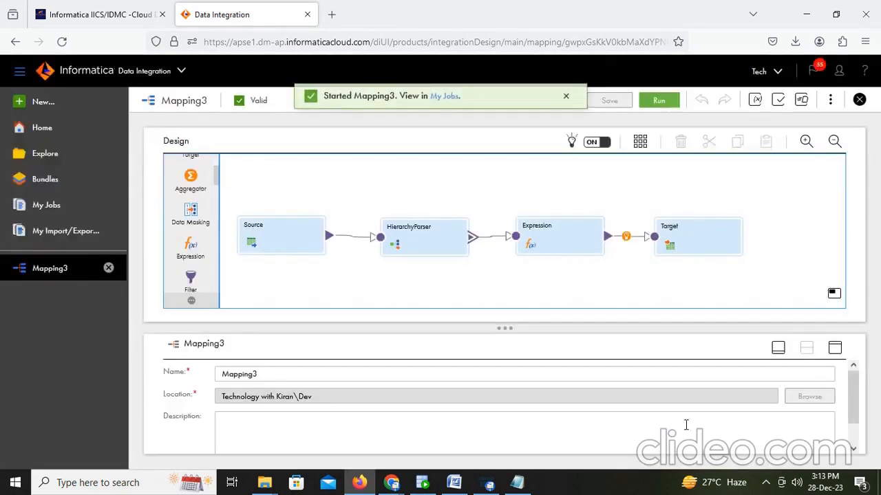
click(442, 101)
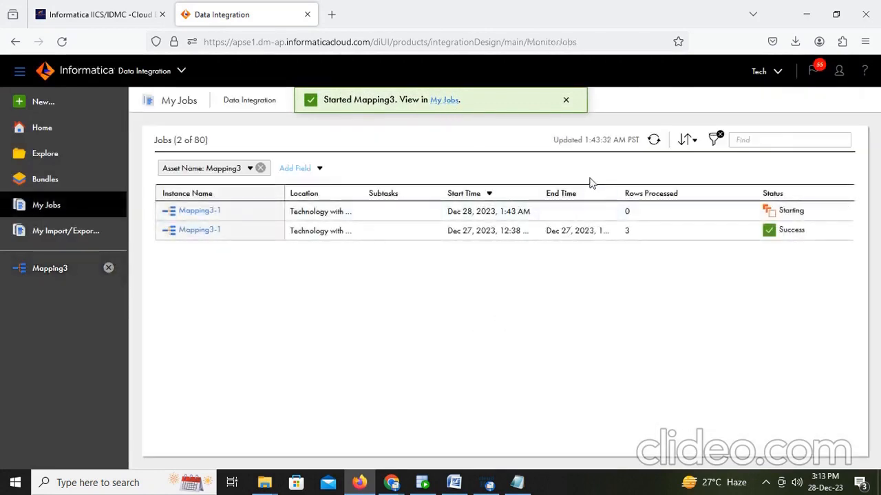
Refresh the job list until the latest Mapping3 run finishes, and check its status and processed rows
click(654, 140)
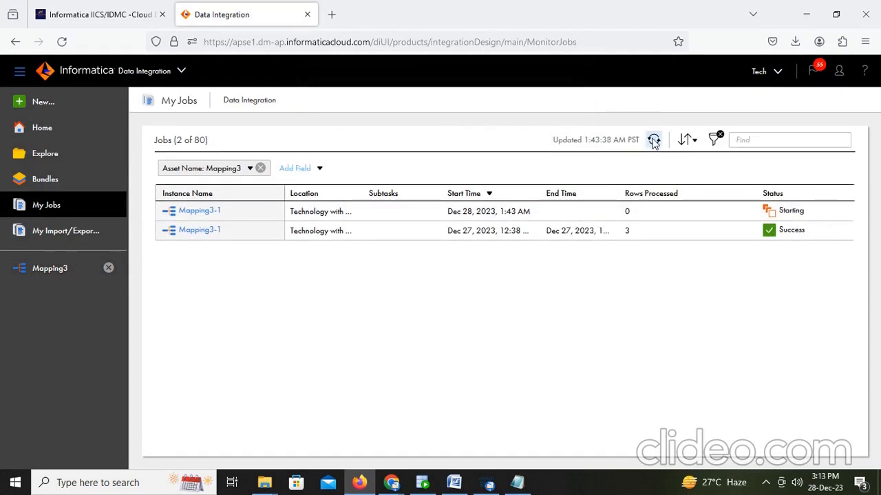
click(654, 140)
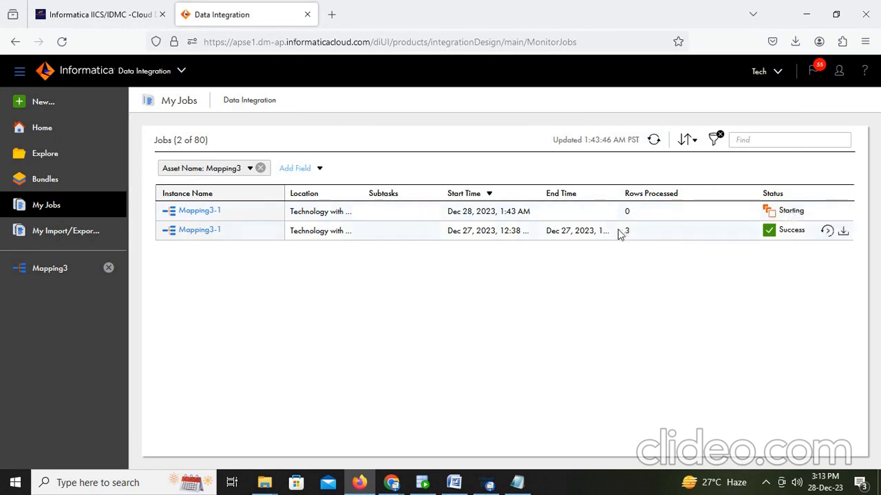
click(655, 140)
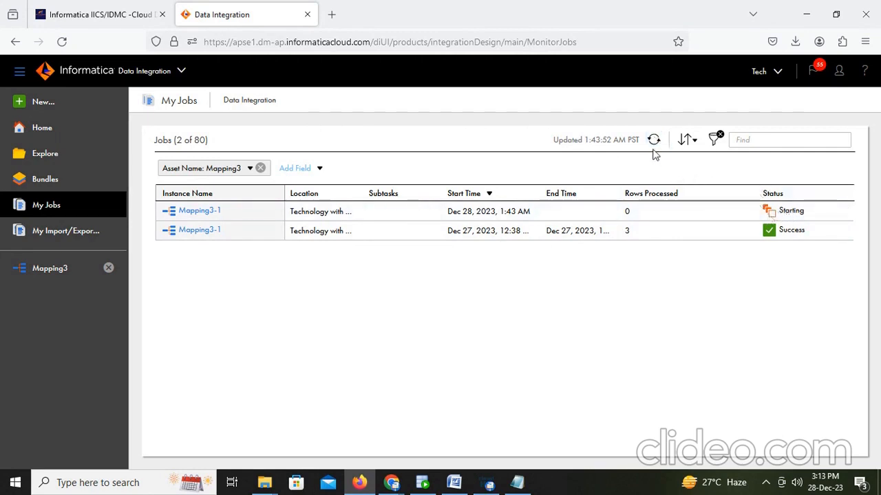
click(654, 140)
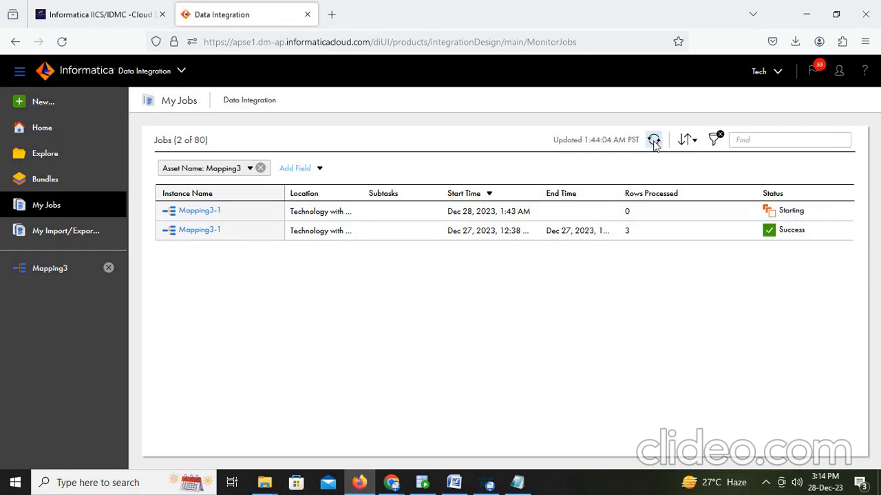
click(654, 141)
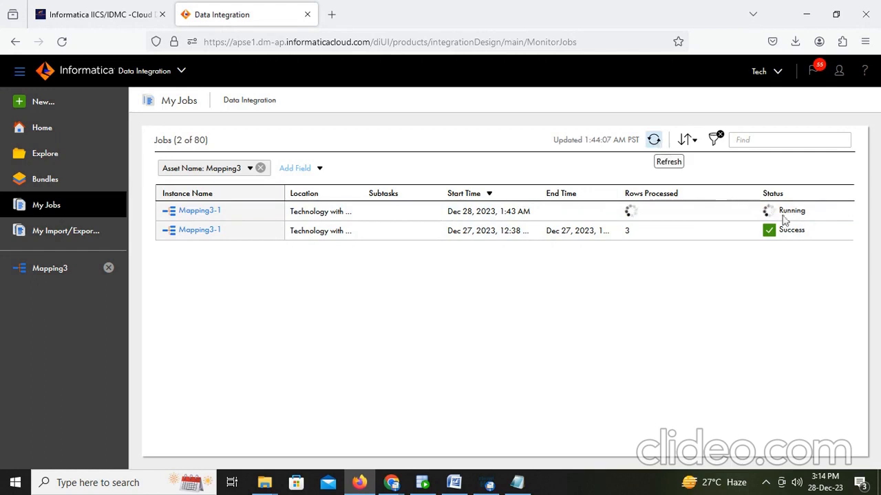
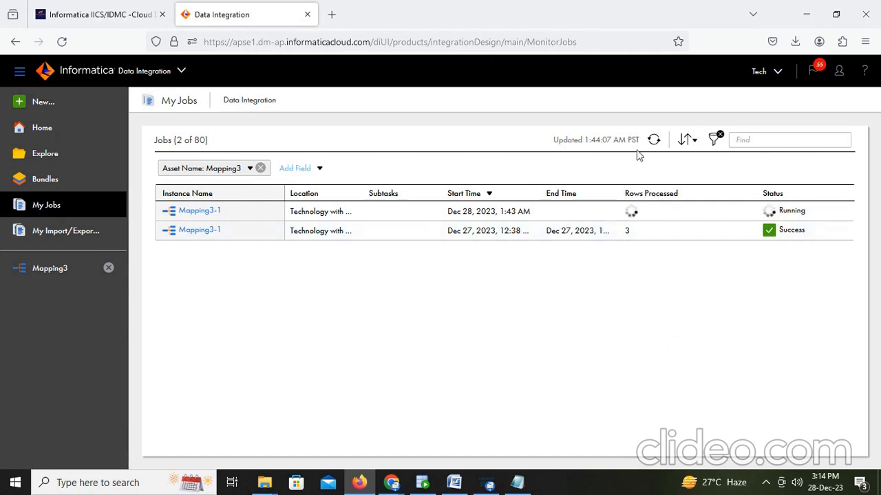
click(657, 140)
double_click(630, 212)
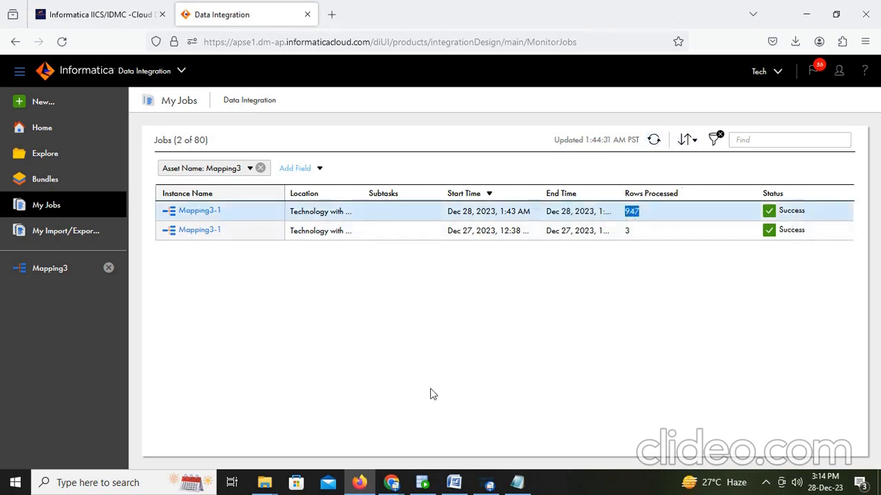
Switch to Oracle SQL Developer, run select * from T_PRODUCT_JSON, and look through the loaded rows
click(422, 482)
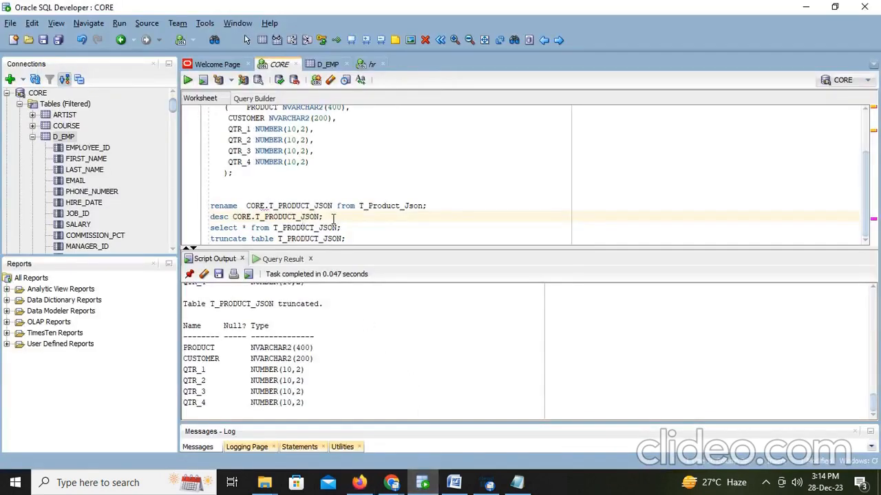
click(356, 231)
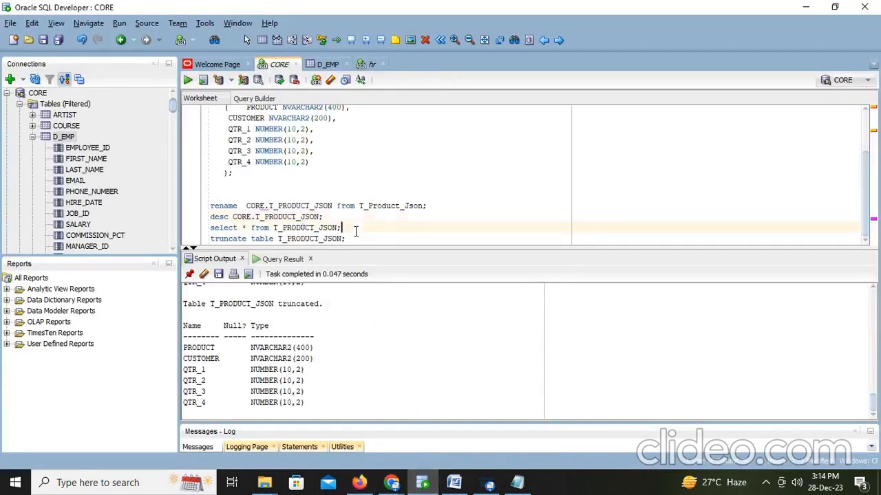
key(ctrl+Return)
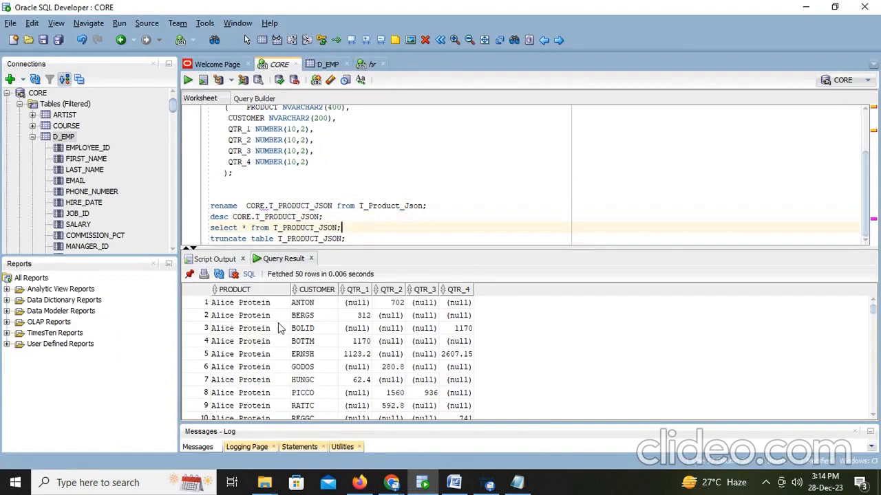
scroll(280, 328, down, 18)
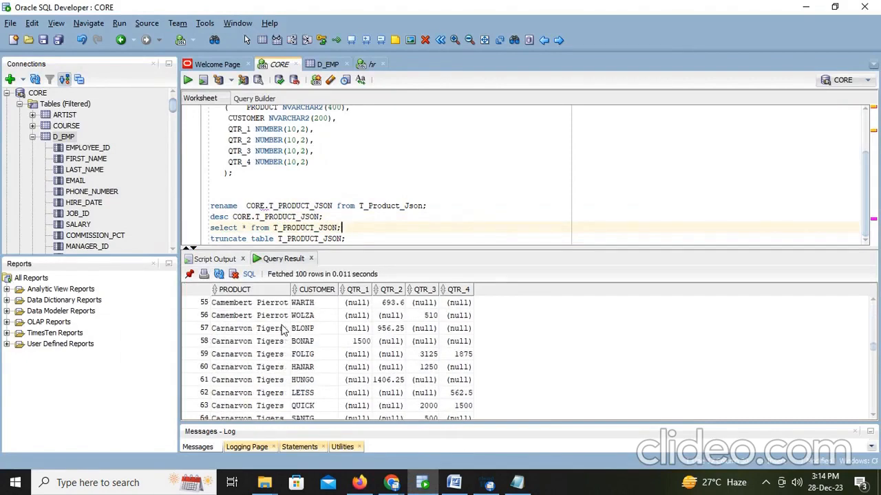
scroll(280, 331, down, 20)
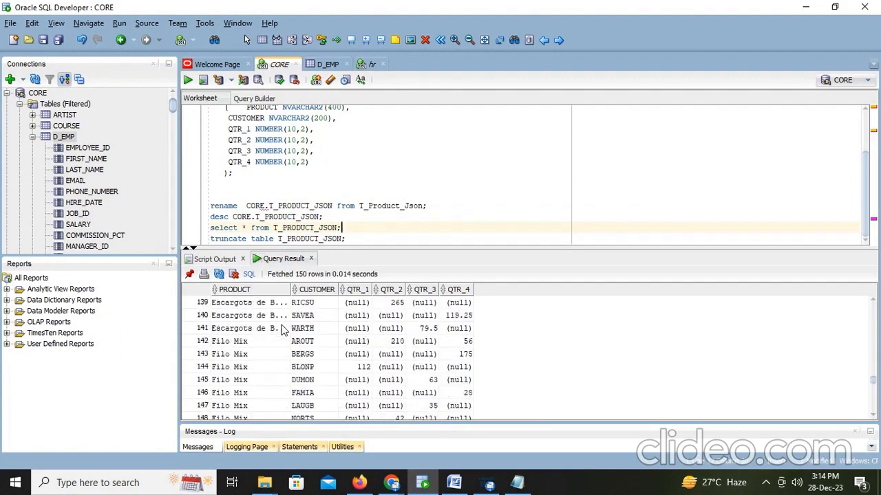
scroll(280, 331, down, 18)
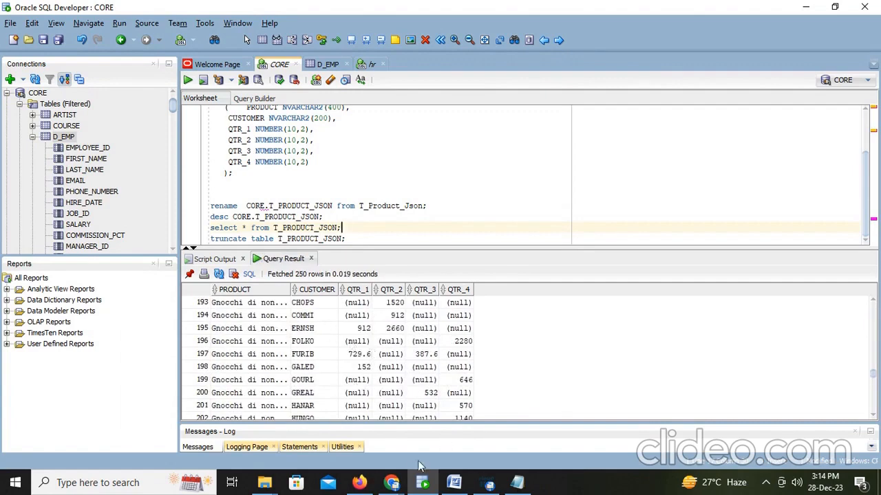
Switch to the Microsoft Word notes and review points 8 and 9, "File path" and "Map all decendents"
click(453, 482)
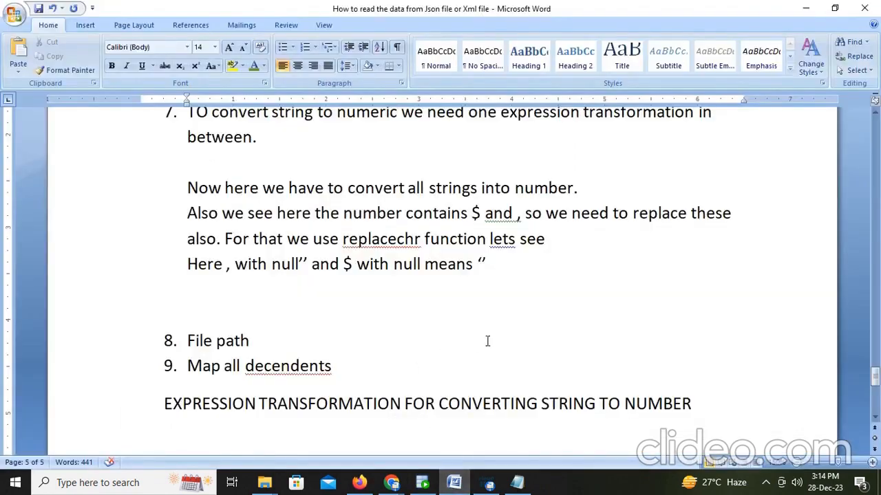
drag(268, 342, 185, 344)
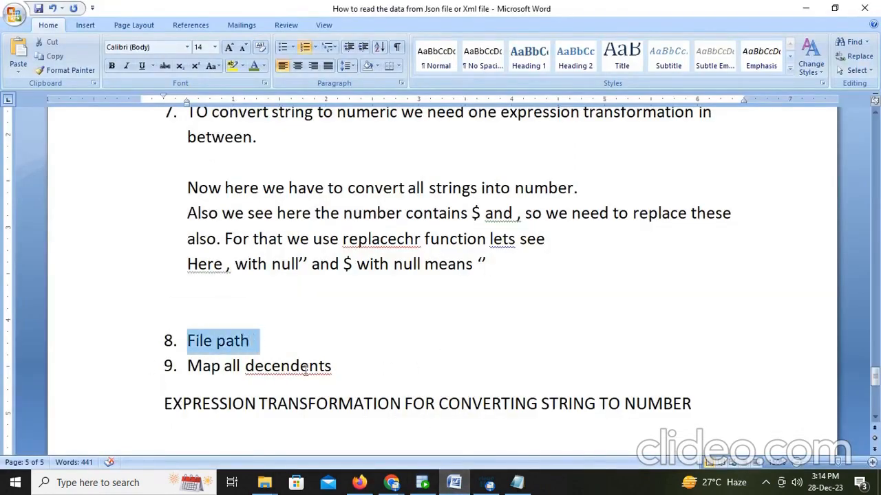
drag(306, 371, 187, 368)
scroll(313, 330, down, 2)
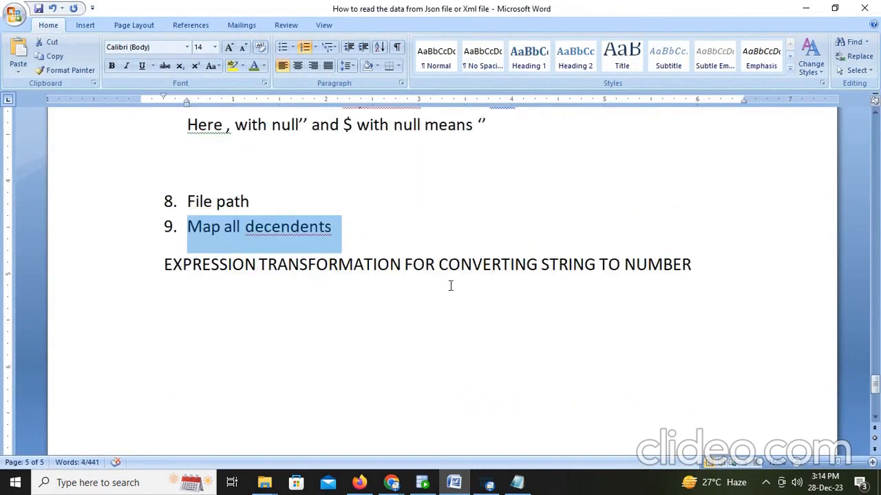
scroll(450, 286, down, 1)
Add the line "Please subscribe and like" in 17 pt text below the expression transformation heading
click(683, 265)
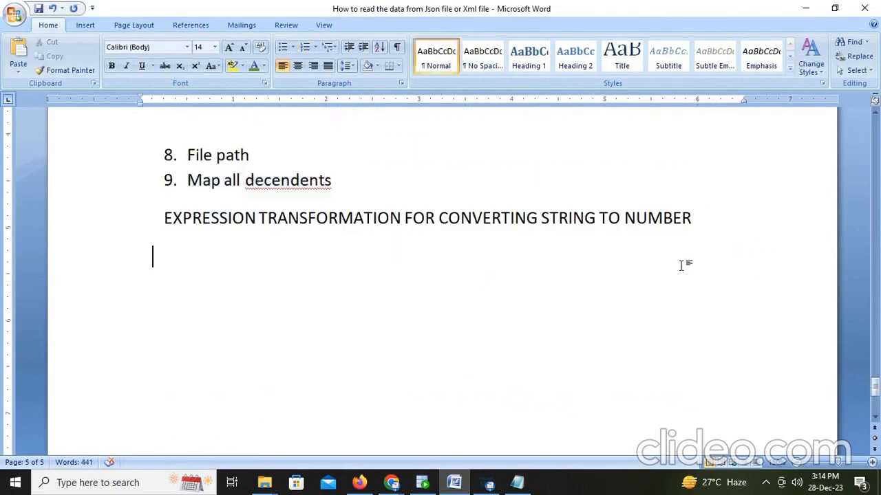
key(ctrl+bracketright)
key(ctrl+bracketright)
key(ctrl+bracketright)
text(Pleas)
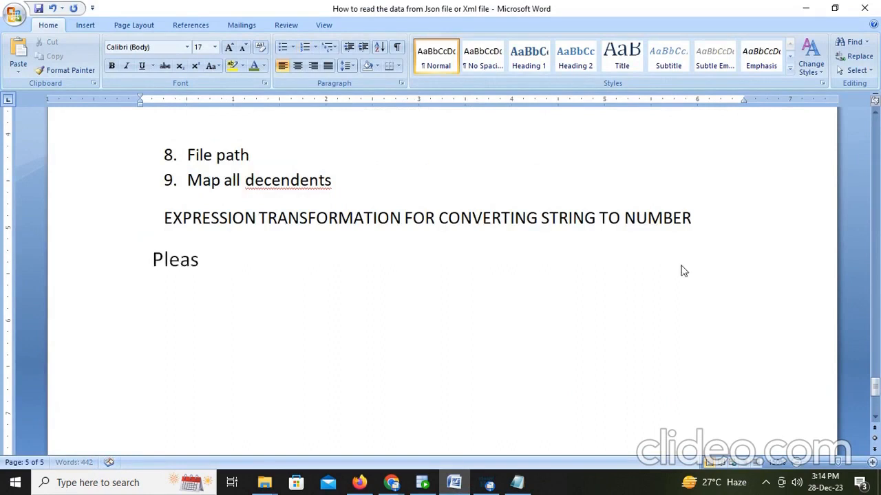
text(e subx)
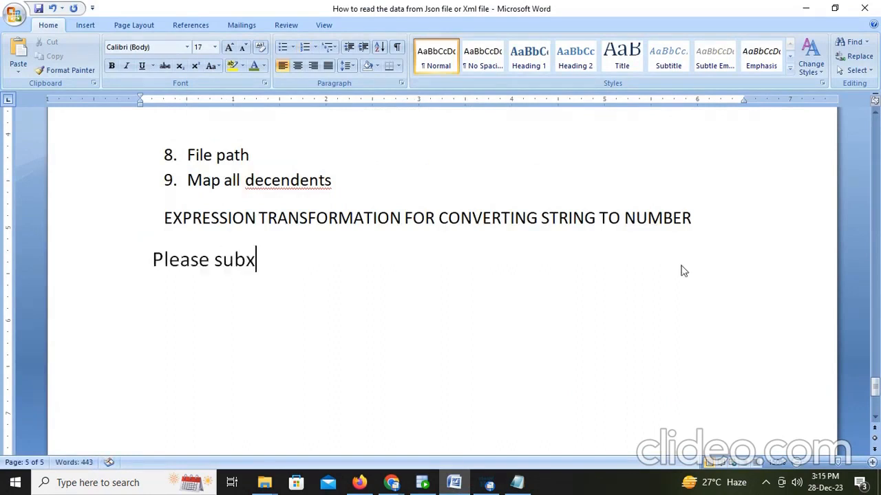
key(BackSpace)
text(crive)
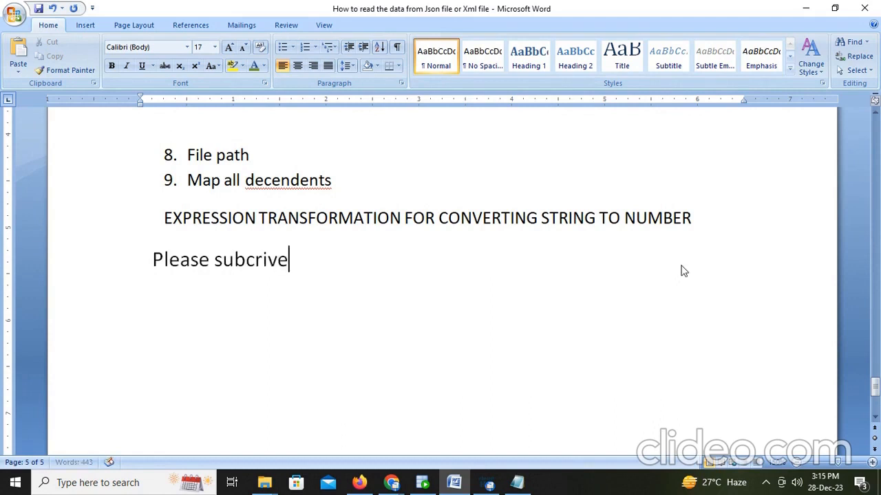
key(BackSpace)
key(BackSpace)
text(be and like)
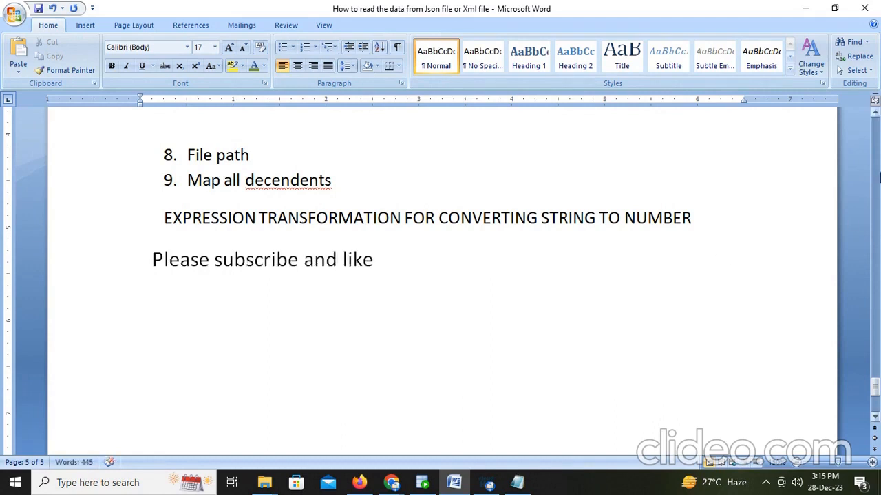
Switch to Document2 in Word and add the lines "How do we read xml file to table/csv files" and "See" below the Hierarchical Parser heading
click(490, 487)
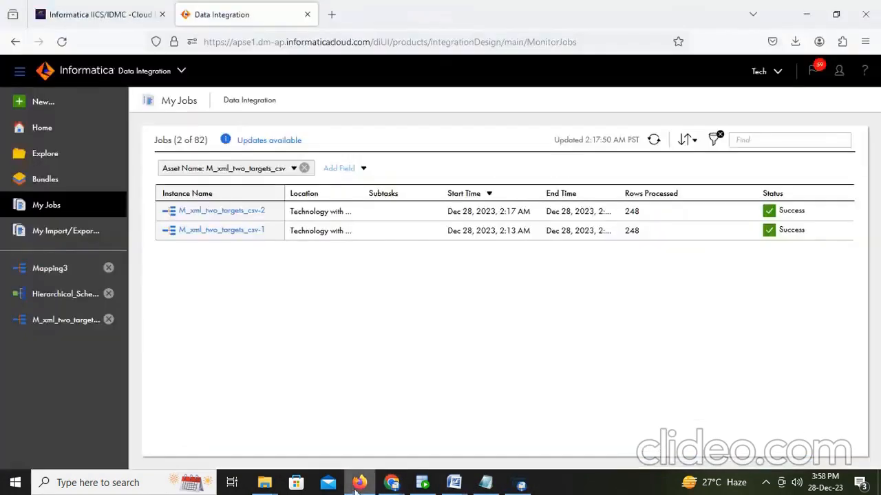
mouse_move(454, 483)
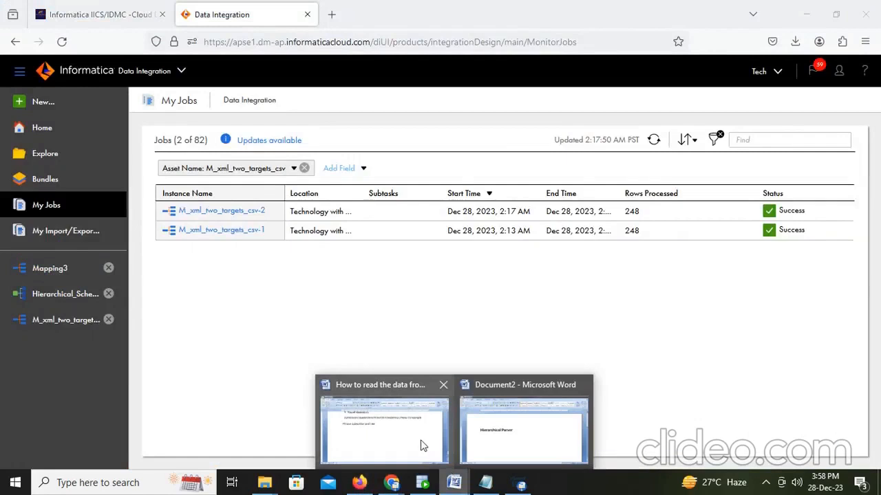
click(423, 446)
click(474, 452)
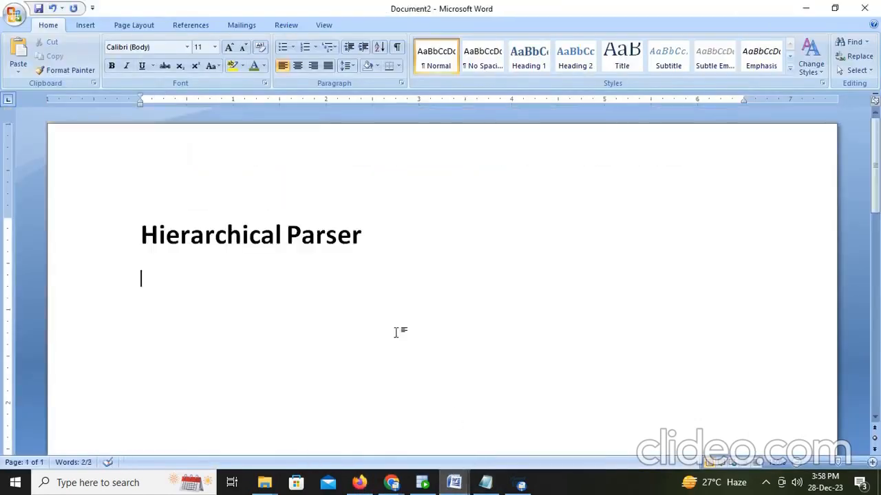
text(How do we)
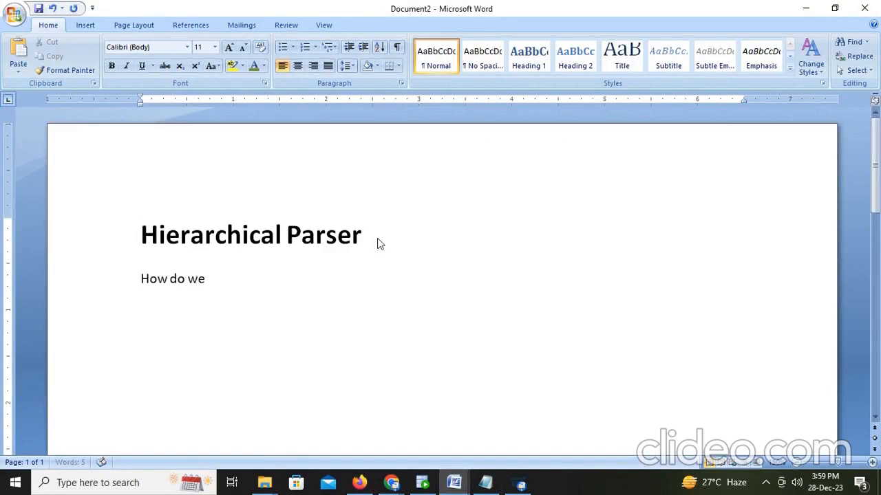
text( read xmal file to )
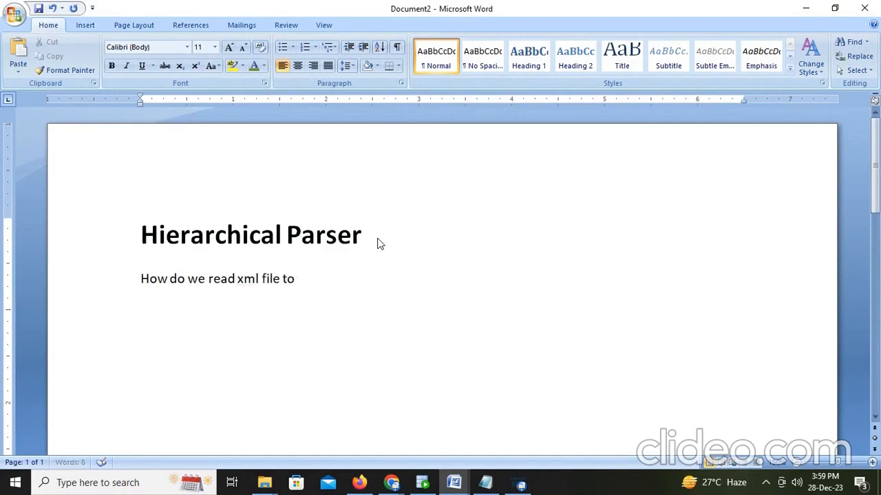
text(table/c)
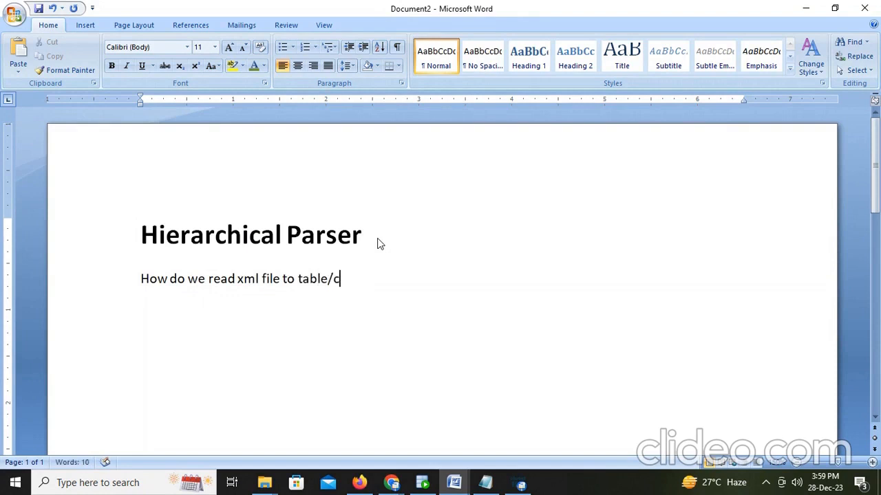
text(sv files)
key(Return)
text(see)
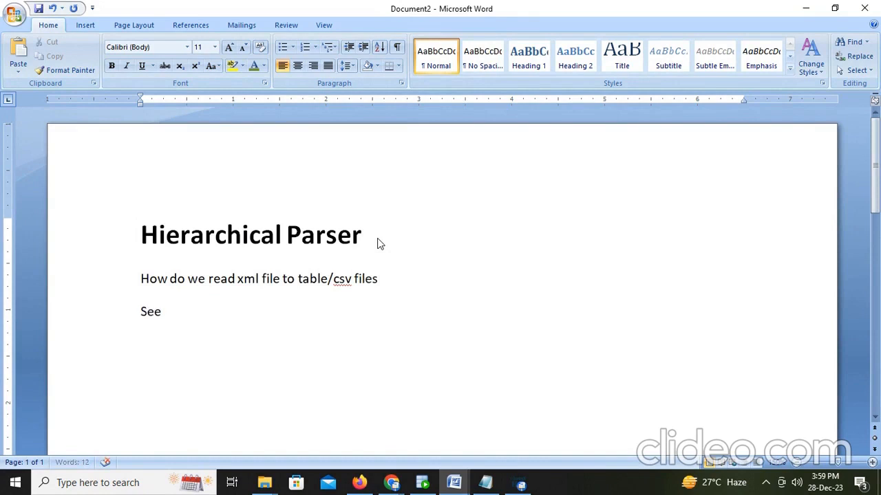
Start a new paragraph below "See" with the text "First we create hierarchical parser then we create mapping with"
key(Return)
text(first we create)
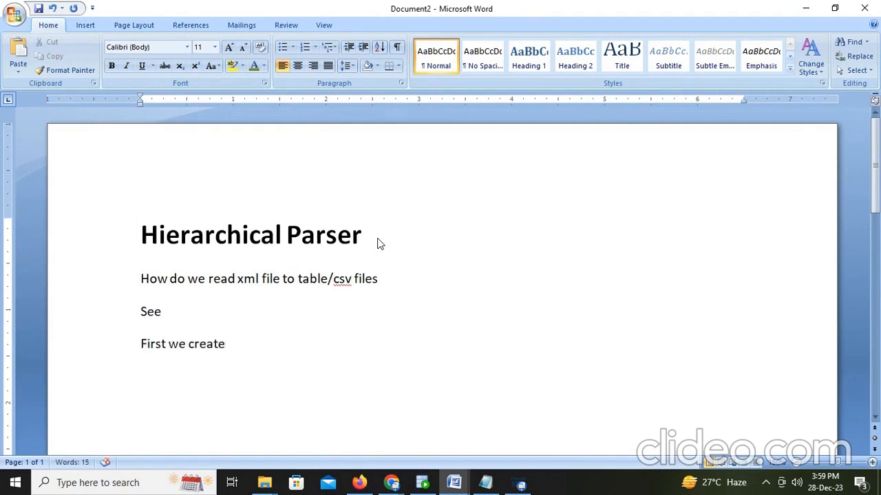
text( hierachicla p)
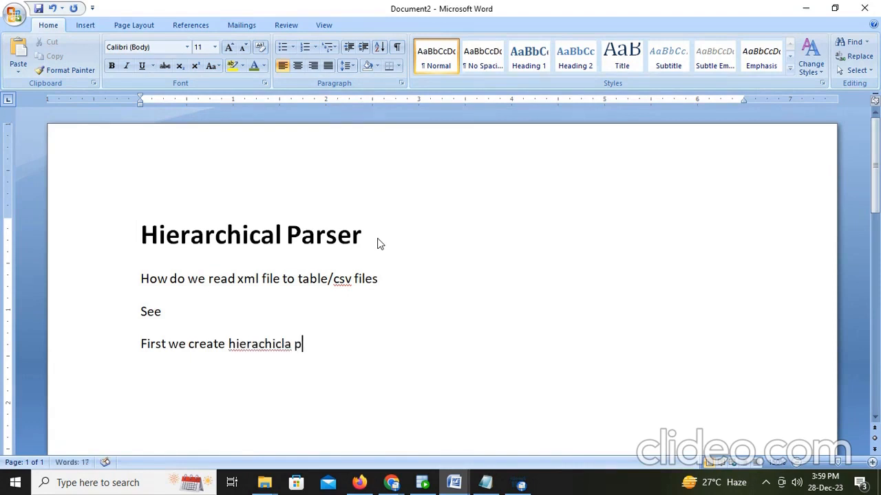
key(BackSpace)
key(BackSpace)
key(BackSpace)
text(l p)
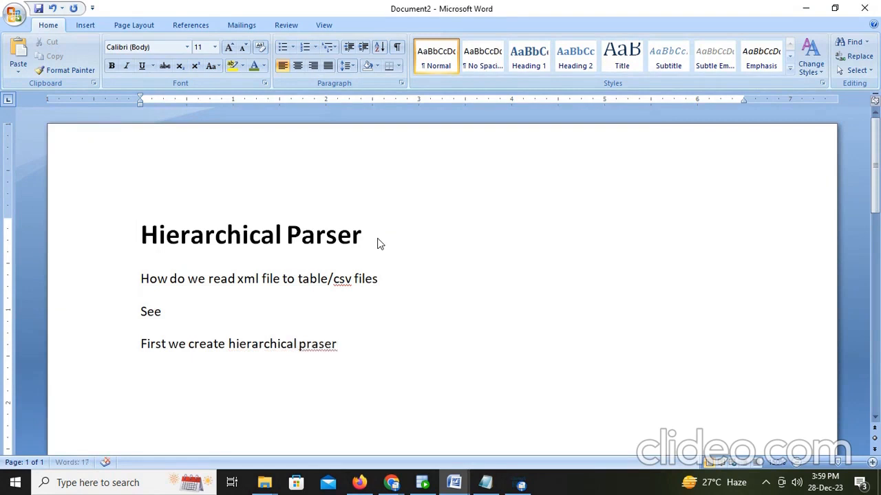
key(BackSpace)
key(BackSpace)
key(BackSpace)
key(BackSpace)
key(BackSpace)
text(arser then we cre)
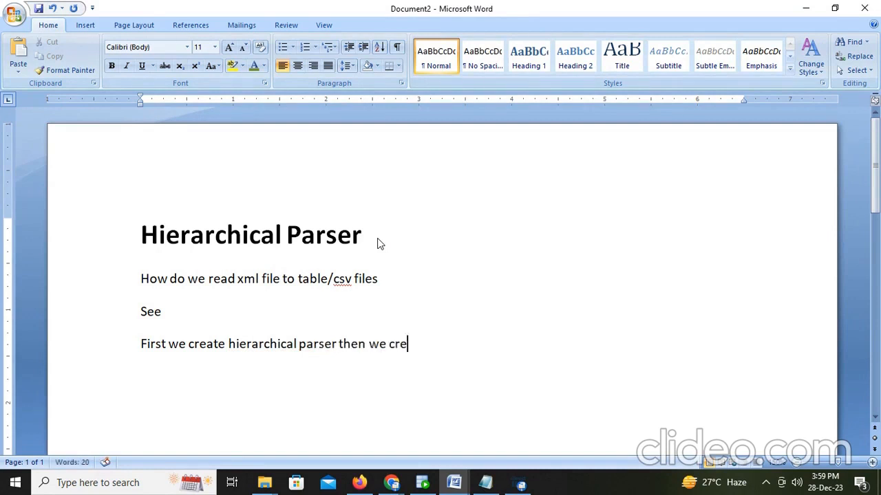
text(ate mappi)
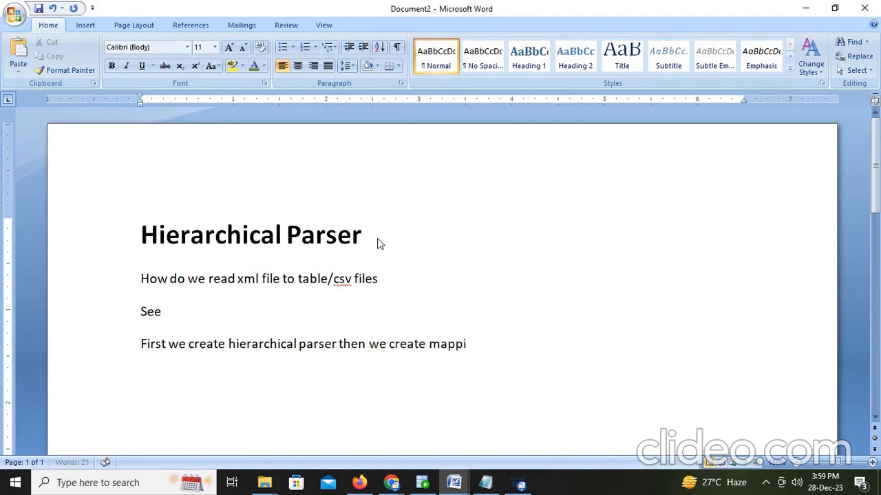
text(ng with )
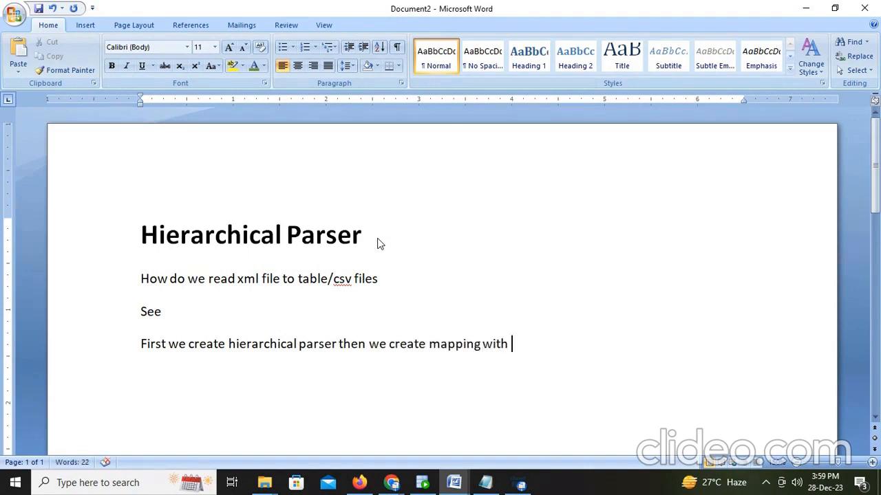
Continue the sentence with "location of file in source then we map that source to hierarchical parser" and add the line "Lets see"
text(loc)
text(ation)
text( of)
key(BackSpace)
text(o)
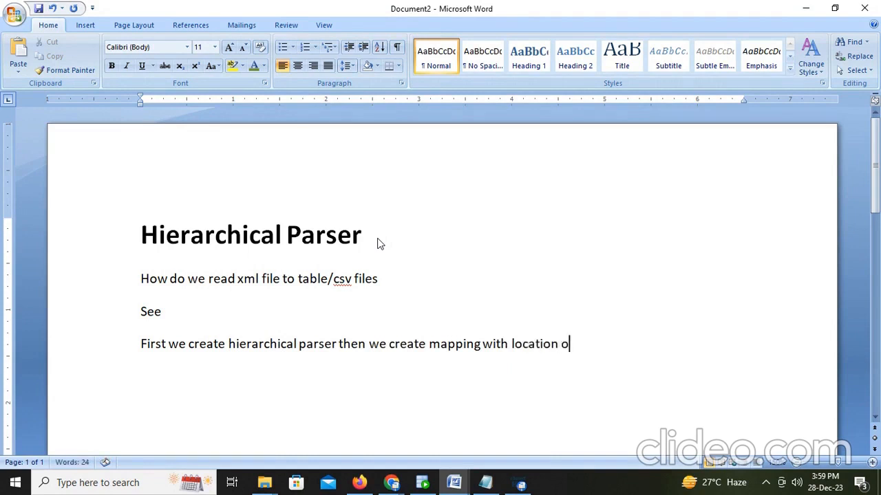
text(f file in sou)
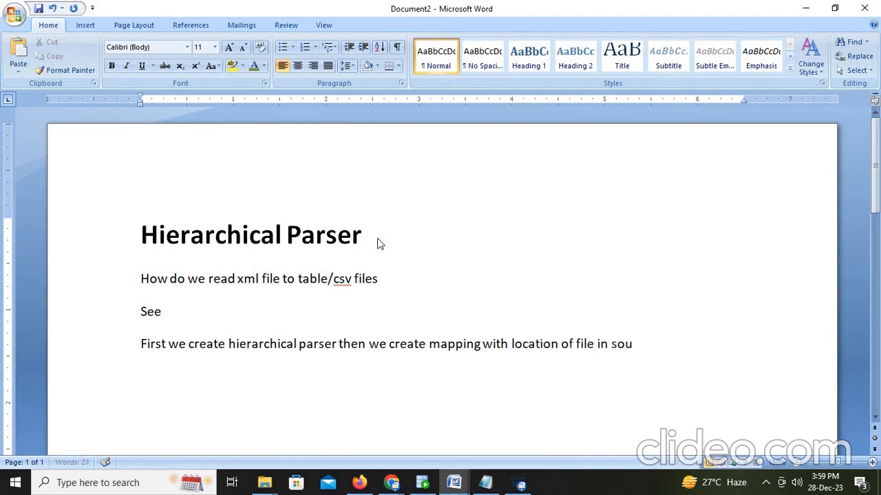
text(rce then we map that sou)
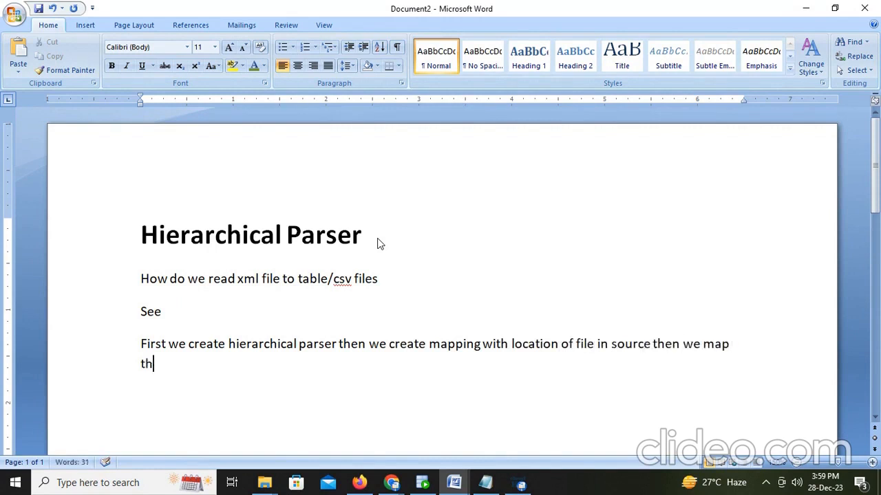
text(rce to hi)
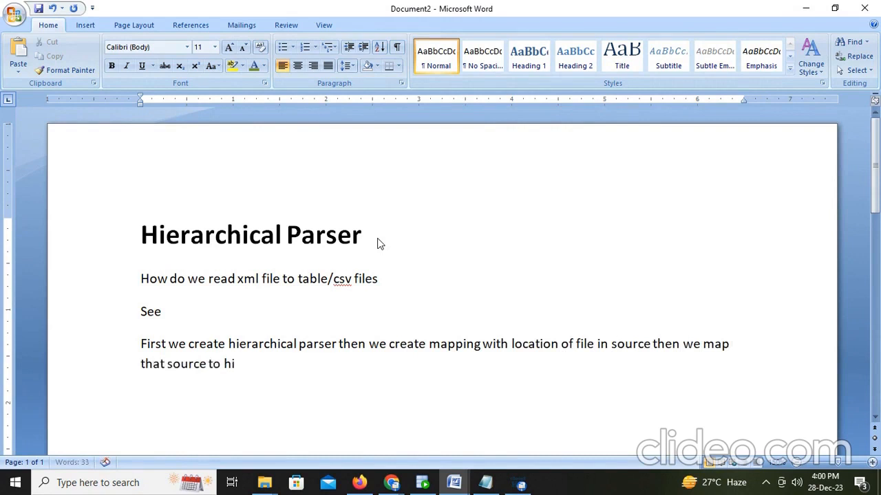
text(ee)
key(BackSpace)
text(rart)
key(BackSpace)
text(chi)
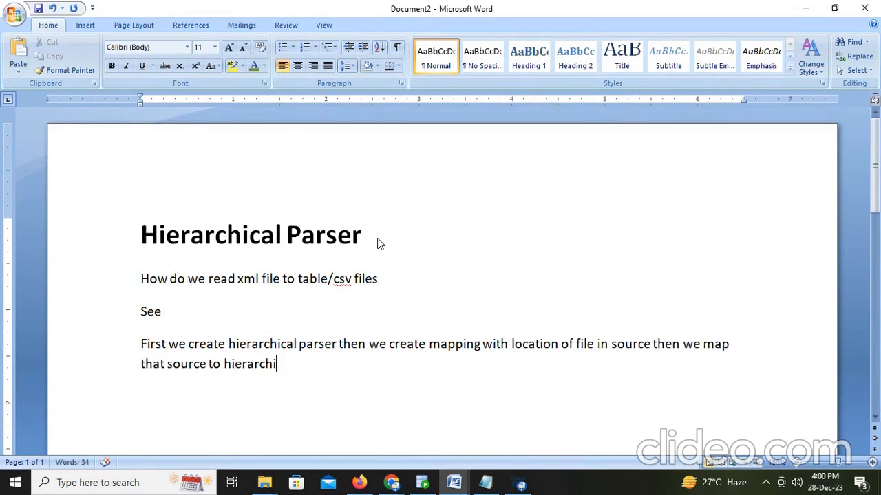
text(cal parser)
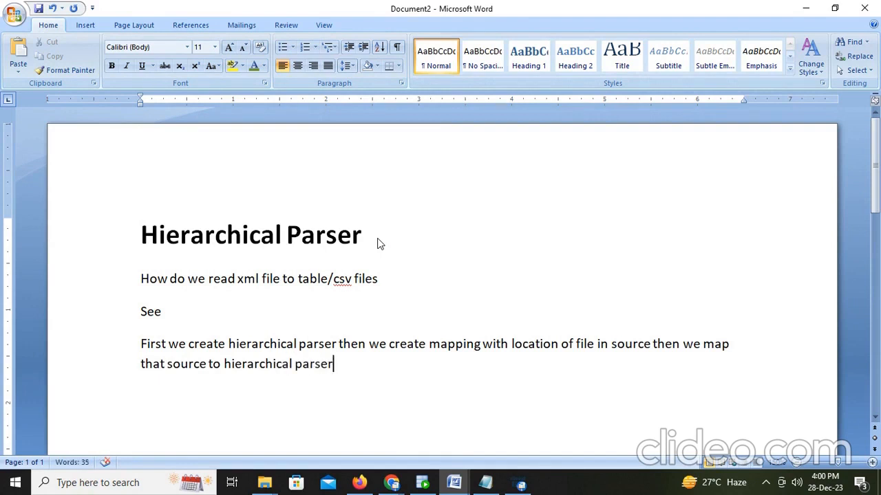
key(Return)
text(Lets see)
Switch to Informatica Data Integration in Firefox and create a new Hierarchical Schema component asset
click(359, 482)
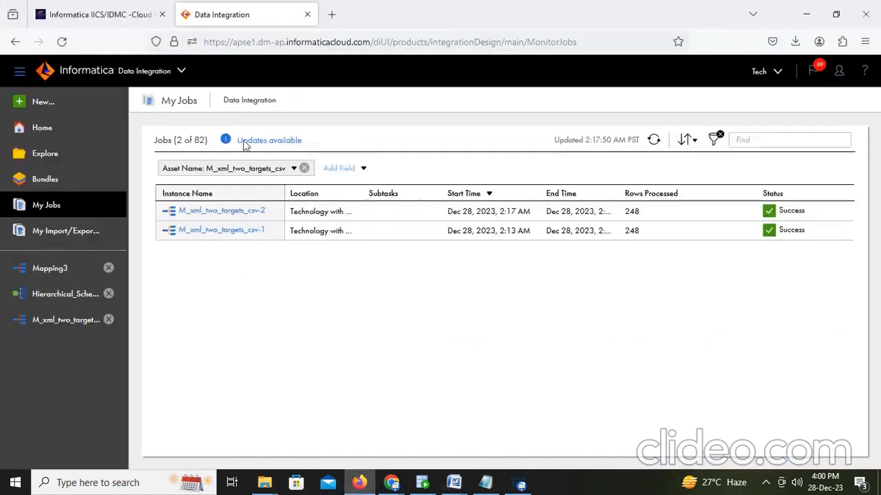
click(40, 109)
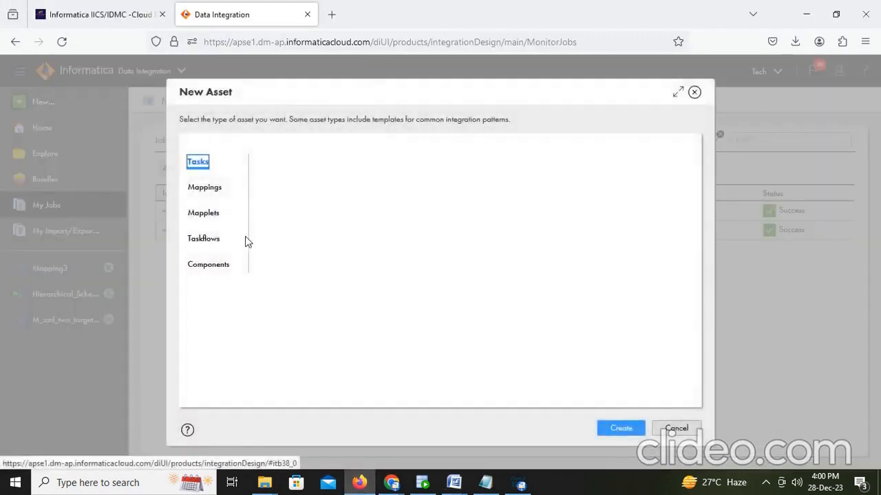
click(197, 264)
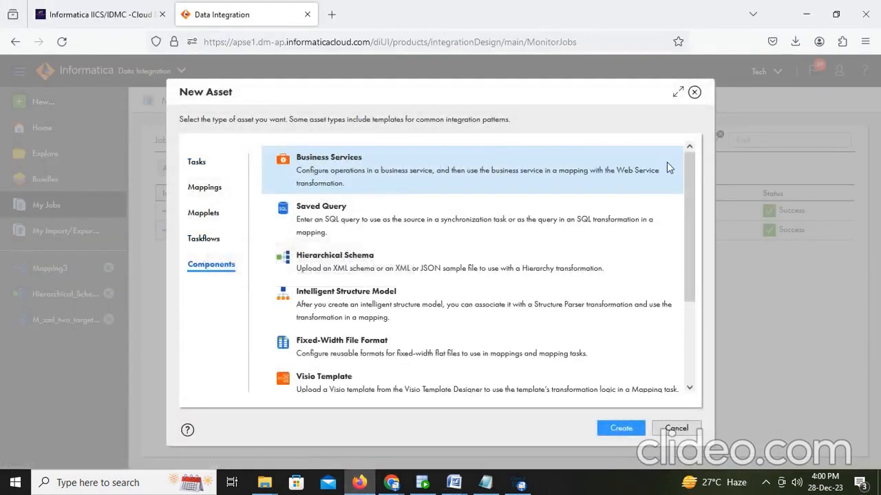
click(360, 267)
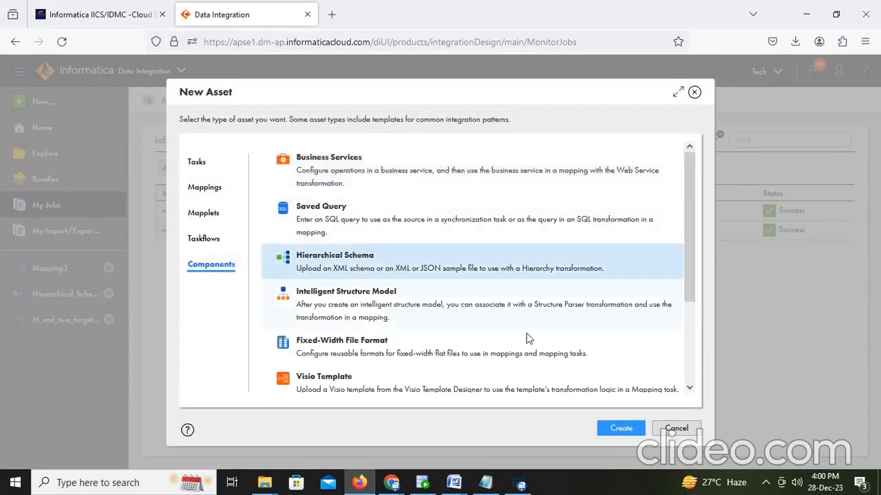
click(621, 428)
Switch back to Document2 in Word and replace the first "parser" in the "First we create" sentence with "schema"
mouse_move(457, 483)
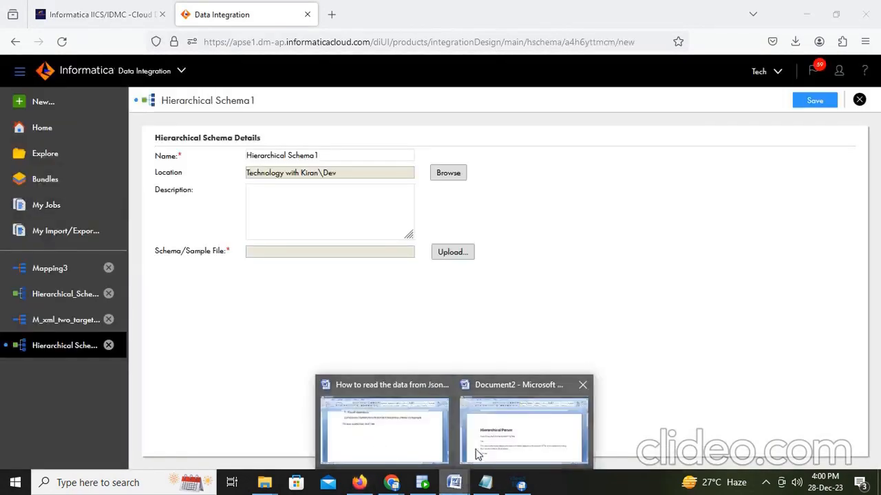
click(488, 419)
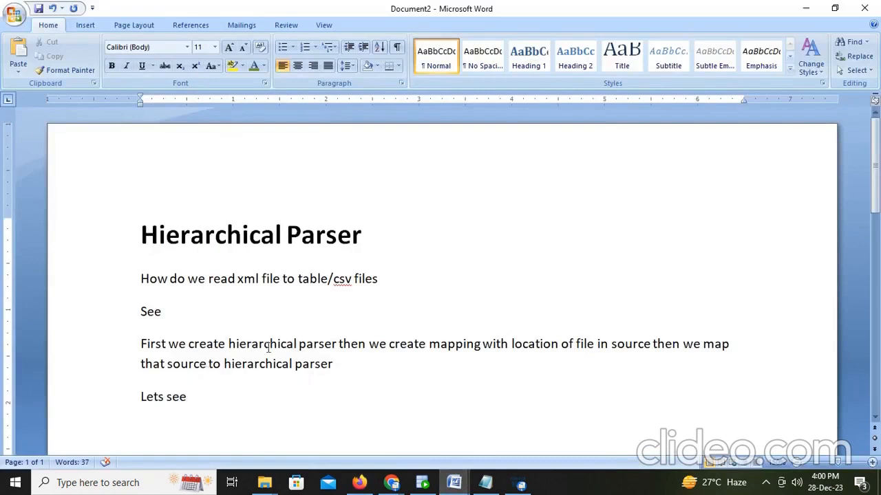
drag(334, 344, 300, 344)
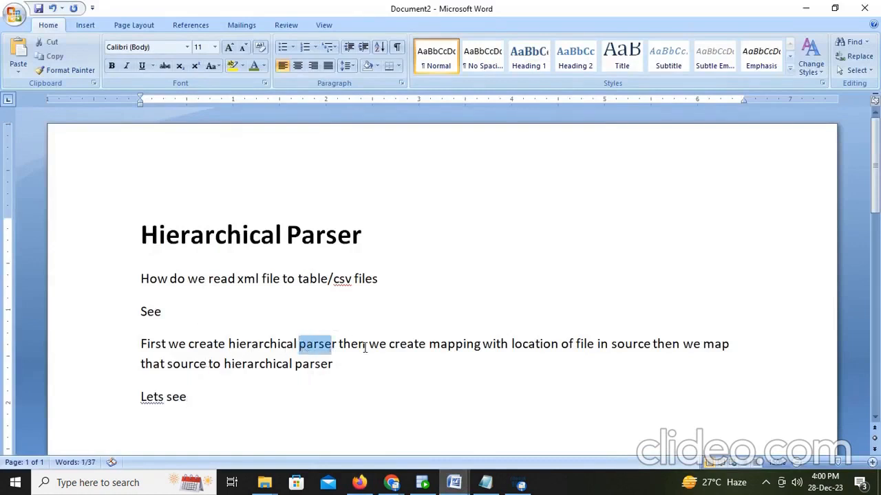
key(BackSpace)
text(schem)
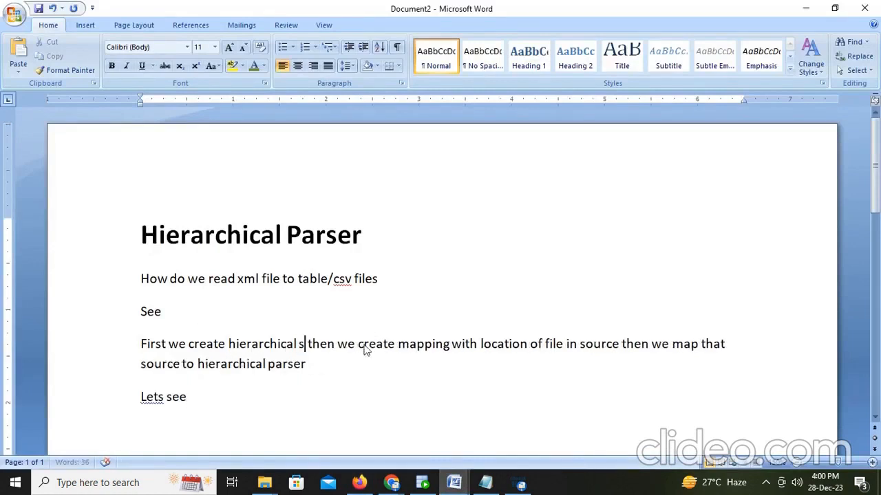
text(a)
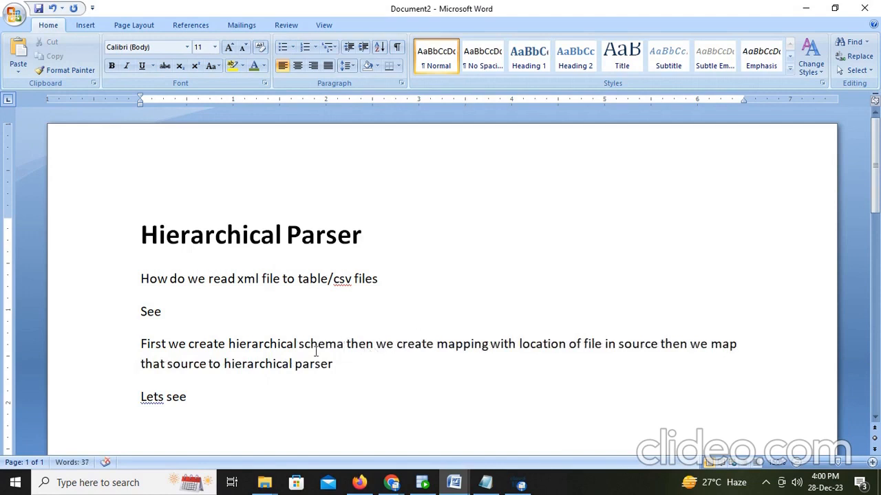
click(359, 361)
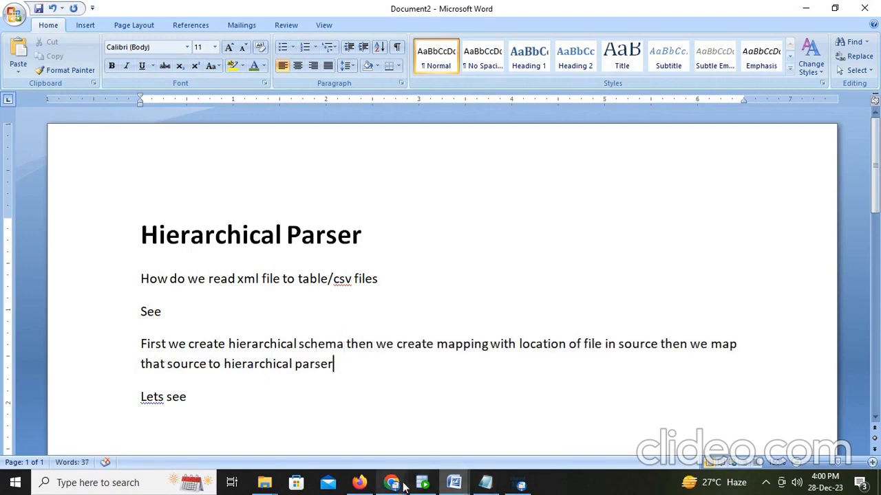
Return to Informatica in Firefox and name the new hierarchical schema Hierarchical_Schema_XML
click(370, 484)
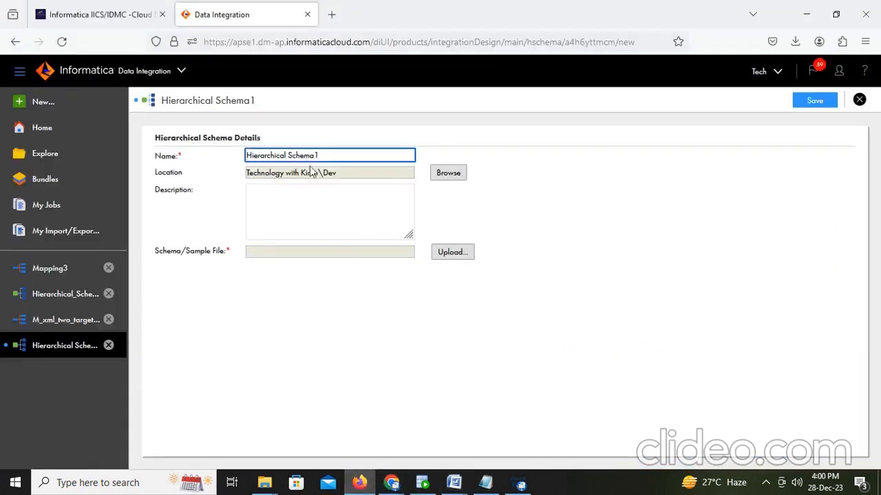
click(291, 157)
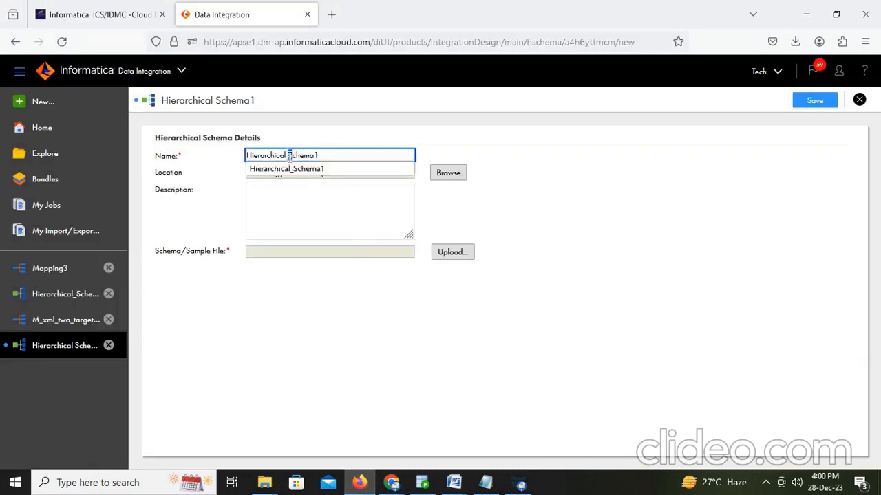
click(301, 159)
key(BackSpace)
text(_)
click(340, 157)
text(_)
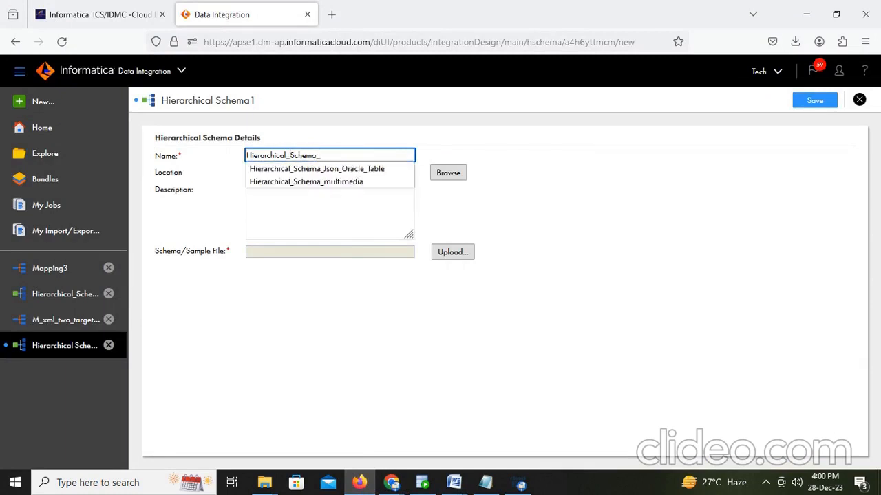
text(XML)
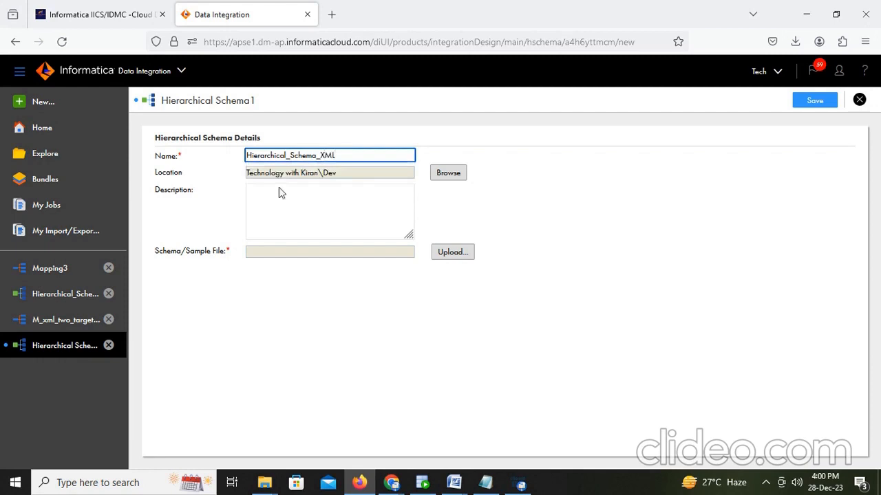
Load Feeds_Multimedia.xml from the src_files folder as the schema's sample file and review its feeds and multiMedia elements
click(452, 251)
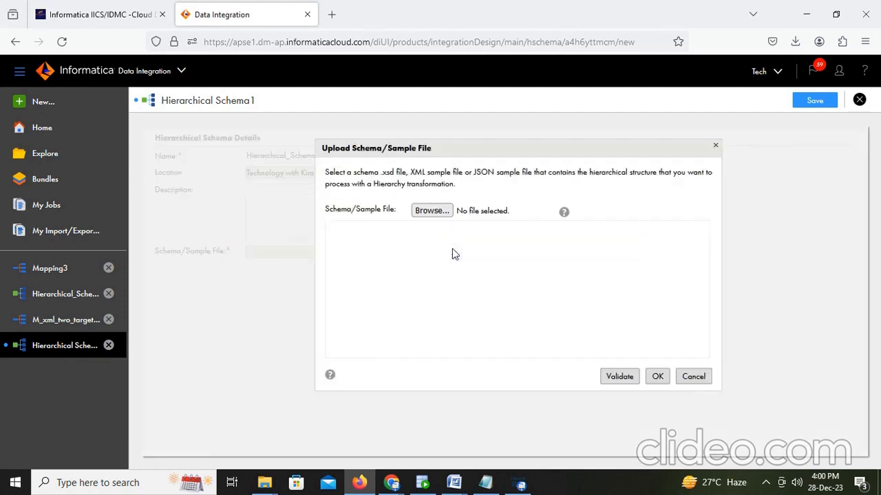
click(431, 210)
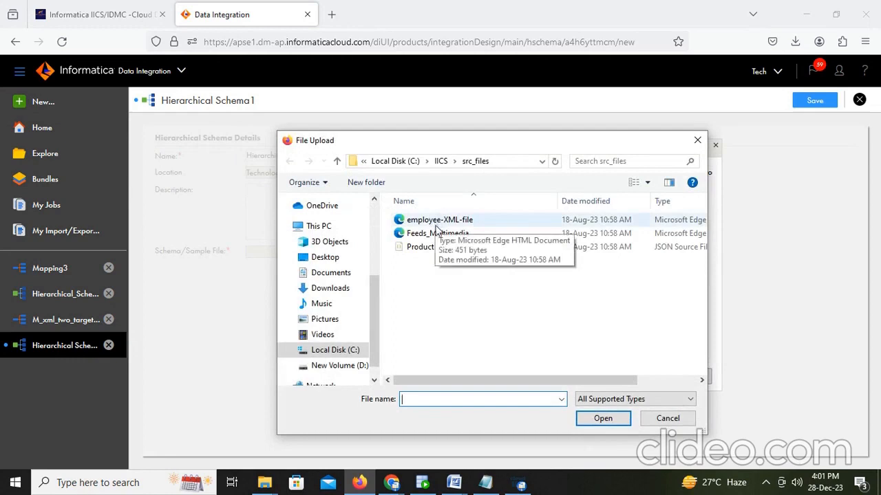
click(437, 234)
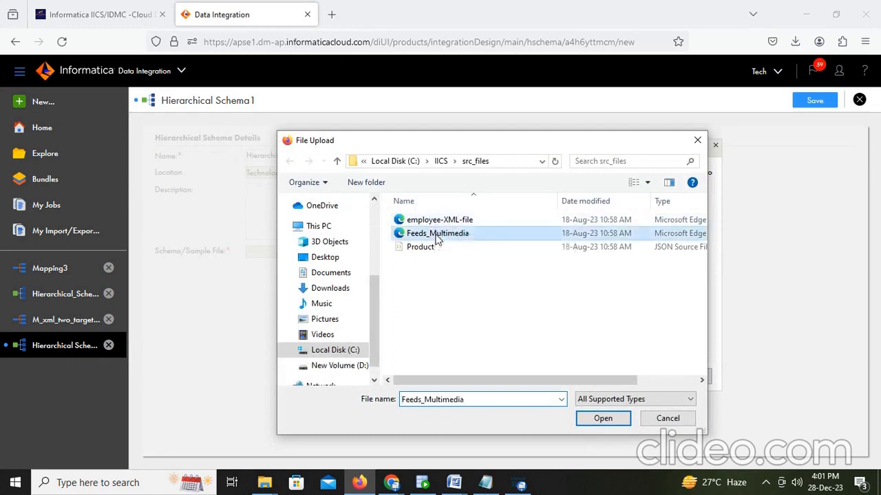
click(603, 418)
scroll(445, 266, down, 5)
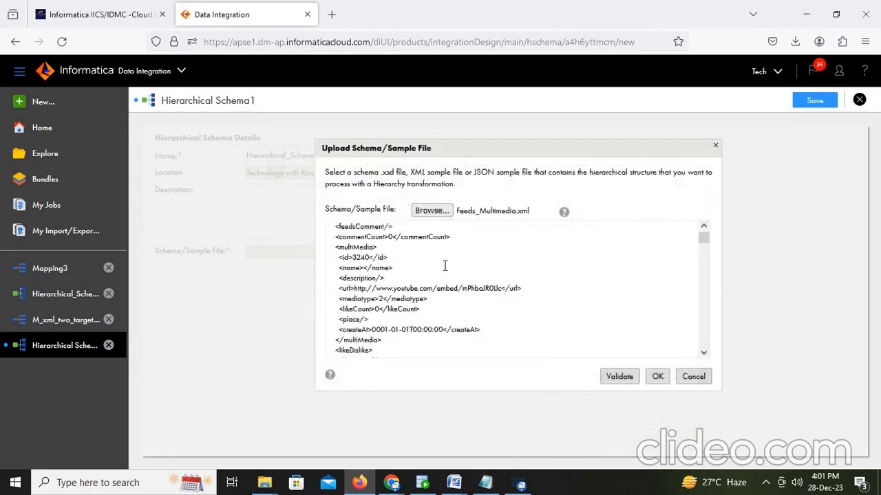
scroll(445, 266, up, 10)
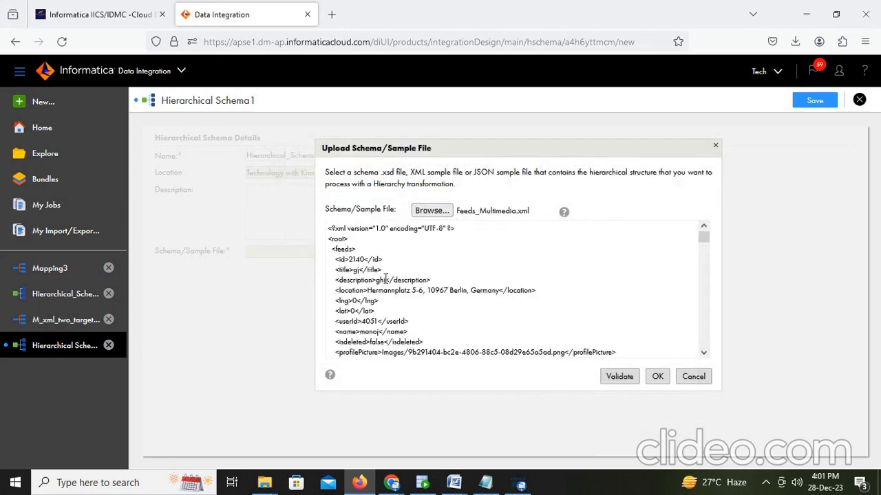
click(351, 248)
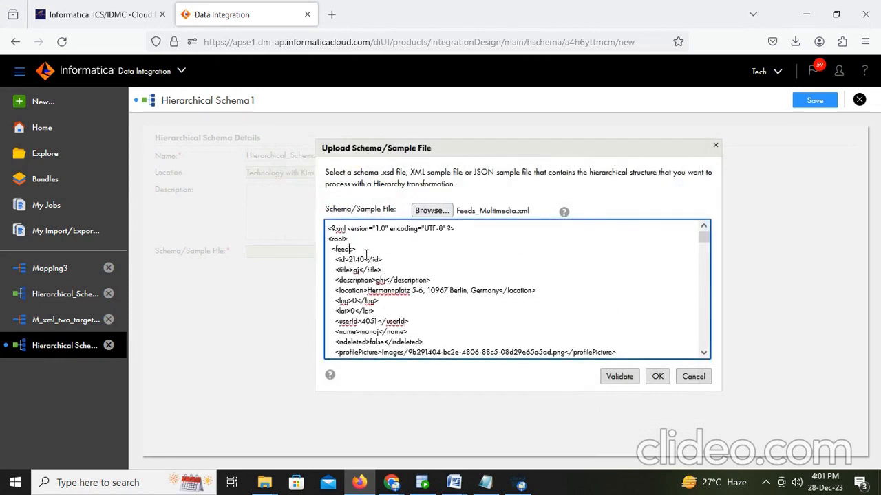
scroll(358, 254, down, 10)
scroll(367, 260, down, 4)
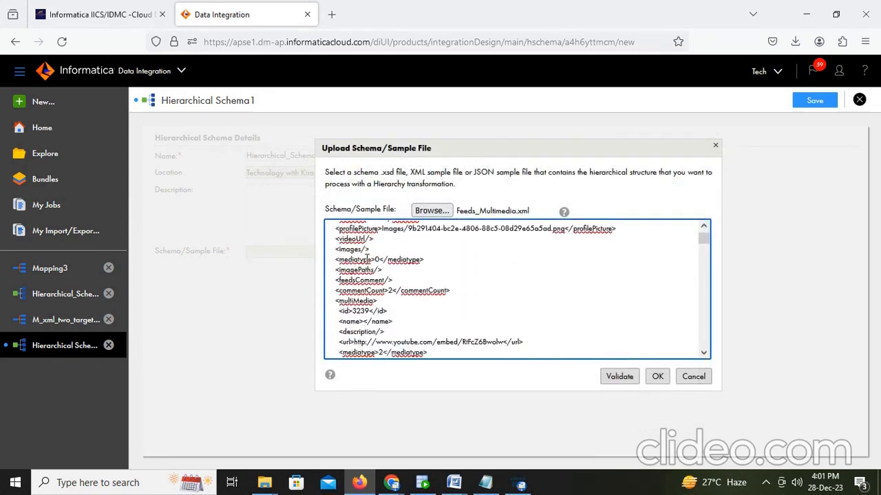
scroll(367, 259, down, 2)
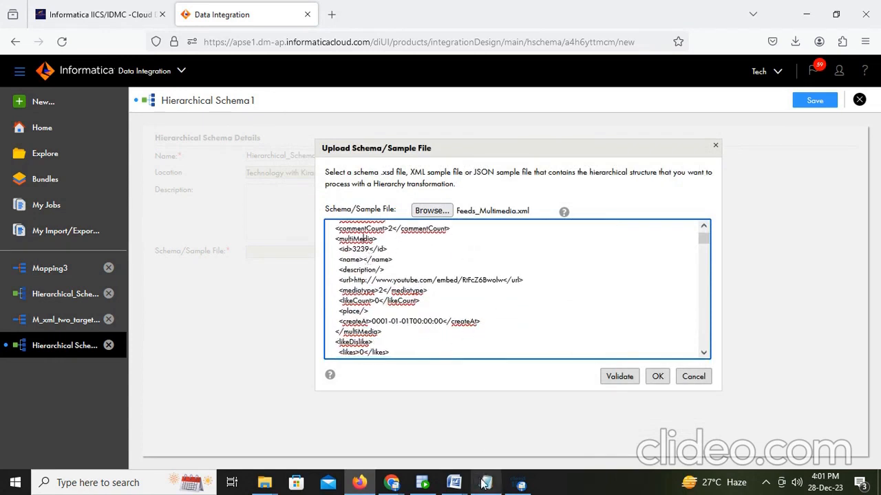
Switch to the Word document "How to read the data from Json file or Xml file" and close it, saving its changes
mouse_move(484, 485)
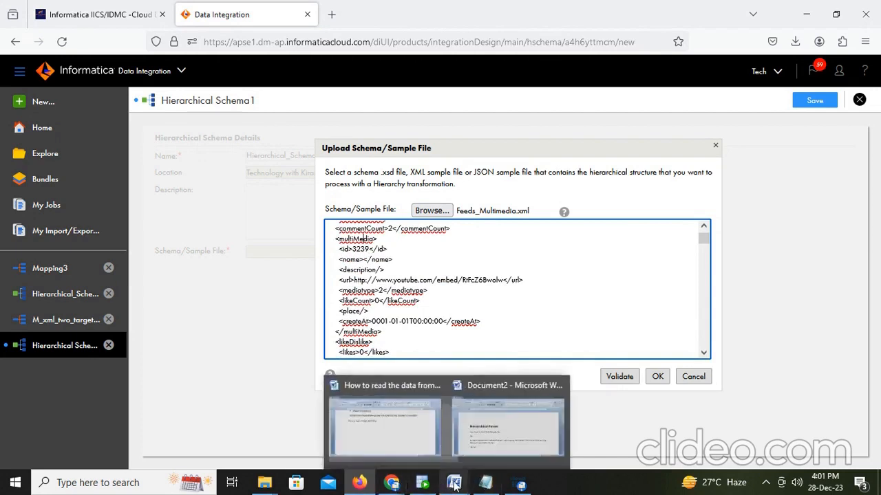
click(454, 483)
click(421, 458)
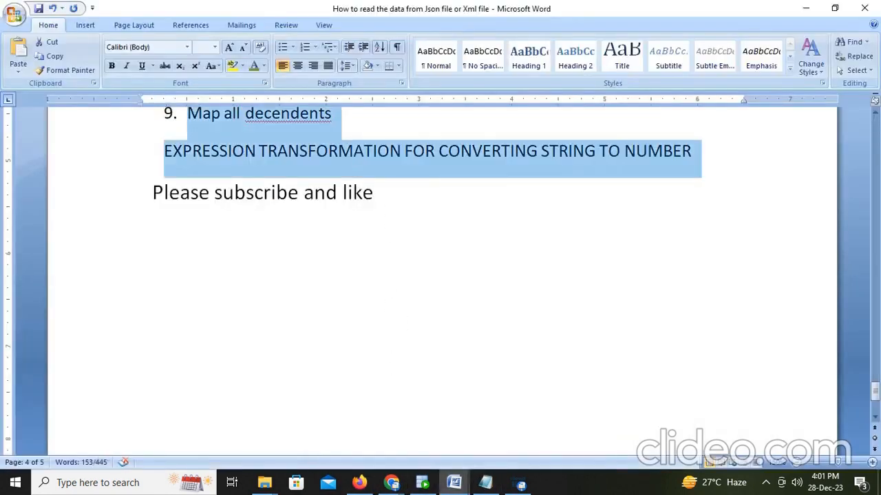
click(864, 8)
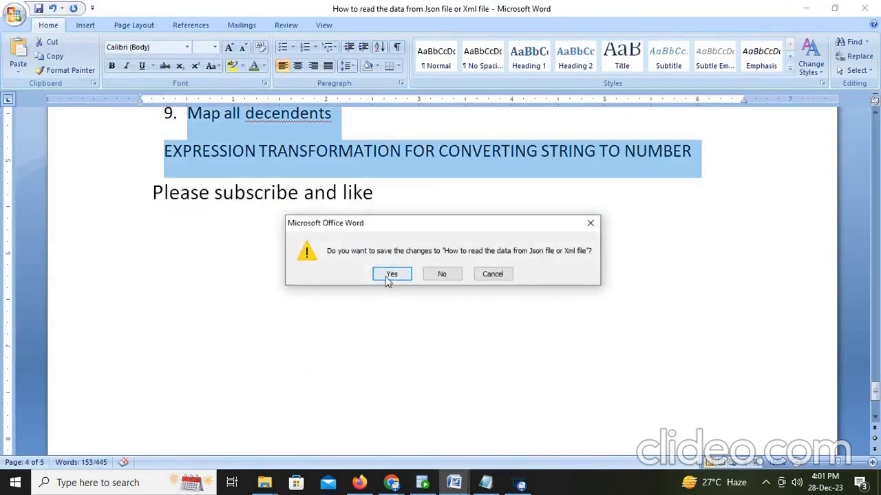
click(390, 275)
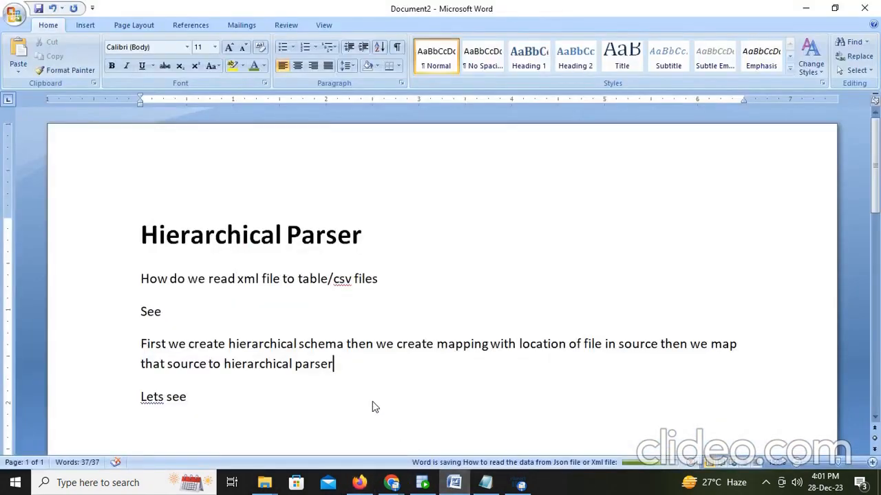
Start a new paragraph below "Lets see" in Document2
click(266, 410)
key(Return)
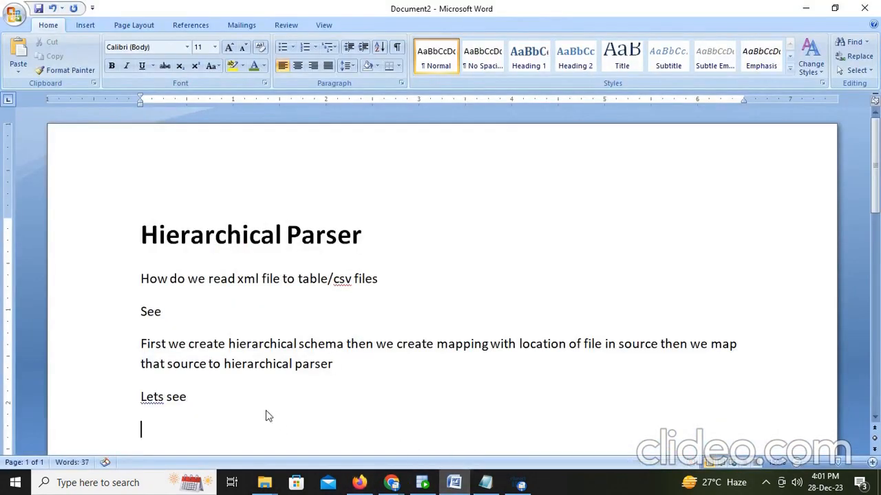
Add the line "Here we are having two different data" below "Lets see" in the notes document
text(hwer)
text(e )
text(we are a)
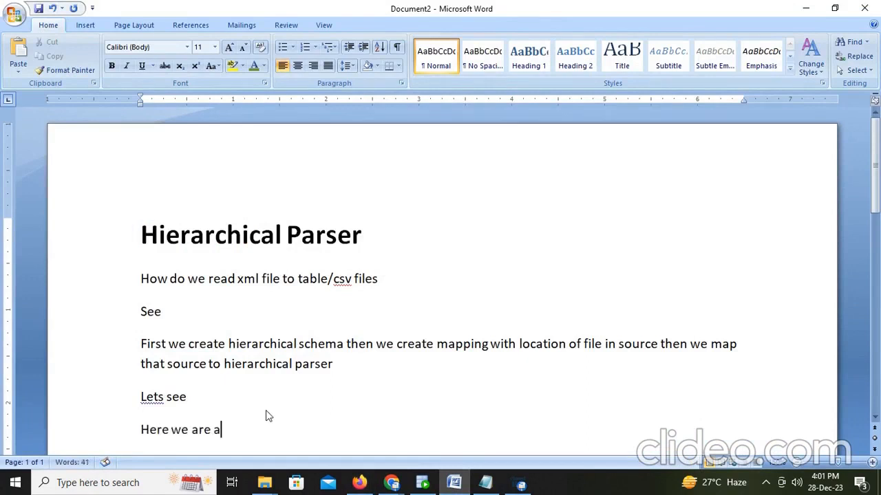
key(BackSpace)
text(having two different)
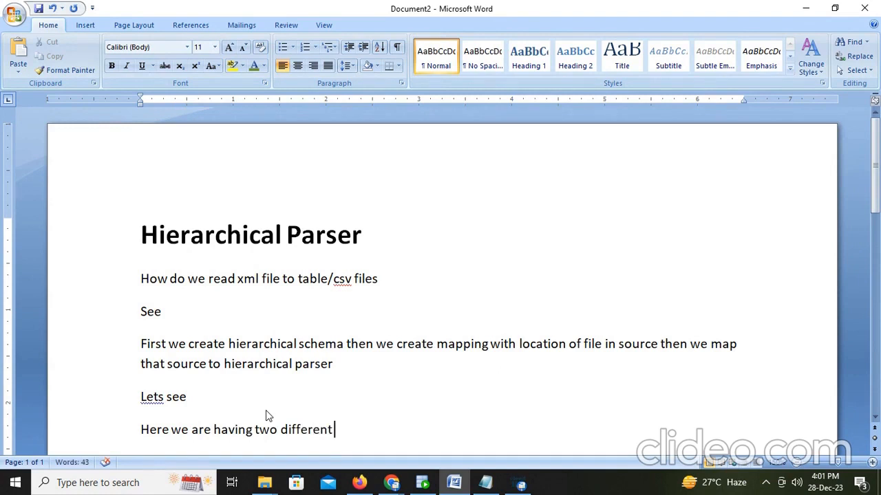
text( data)
Switch to Informatica Data Integration, validate and accept the Feeds_Multimedia.xml sample, and save the Hierarchical_Schema_XML schema
click(360, 482)
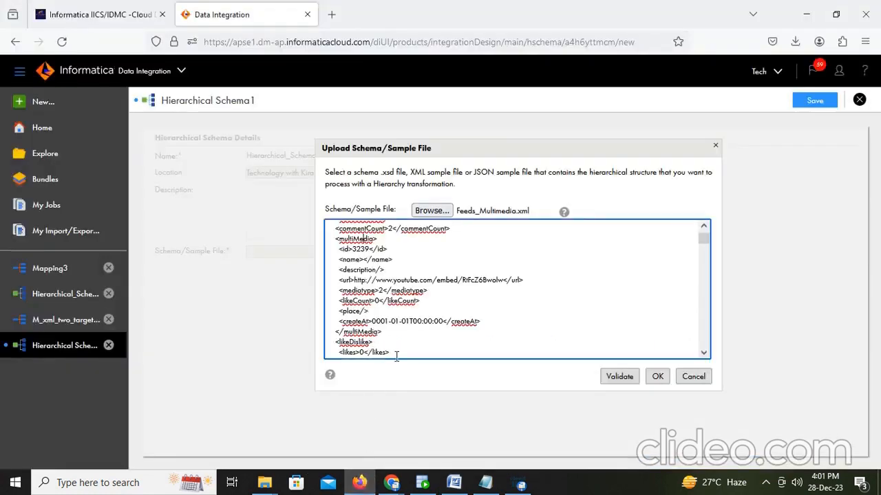
click(630, 379)
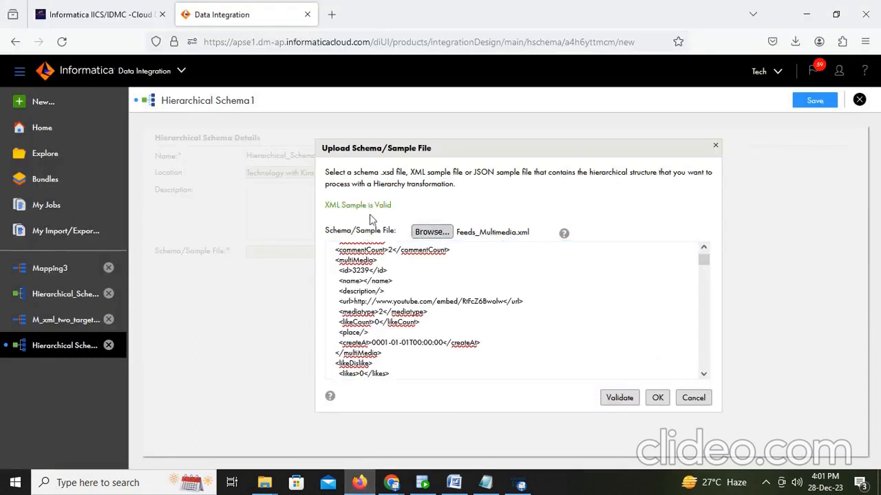
click(655, 401)
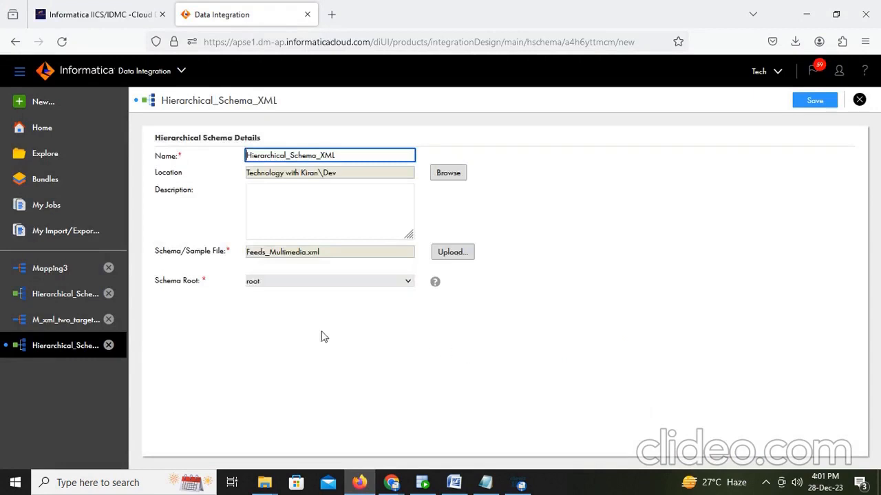
click(810, 99)
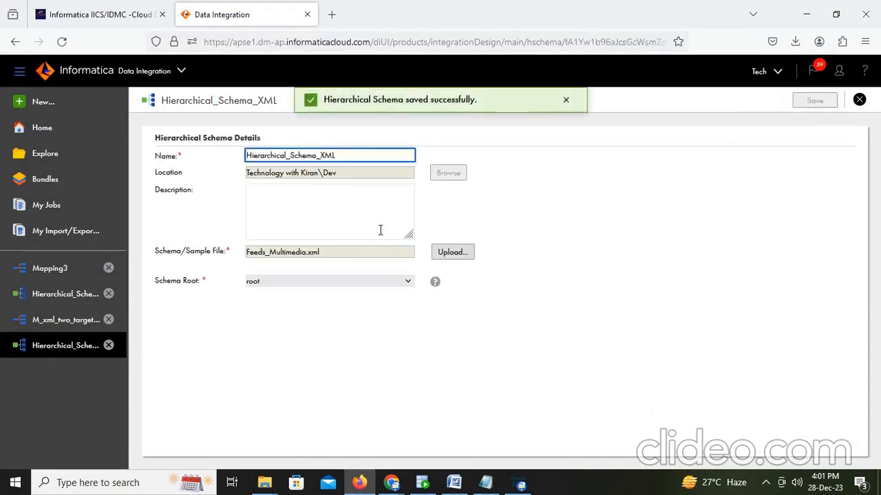
Create a new mapping asset and name it M_XML_FlatFile
click(45, 104)
click(217, 187)
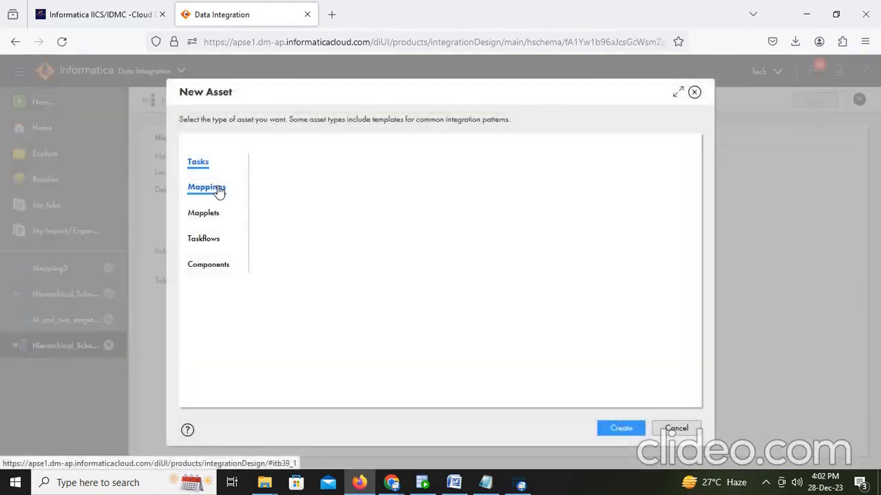
click(621, 429)
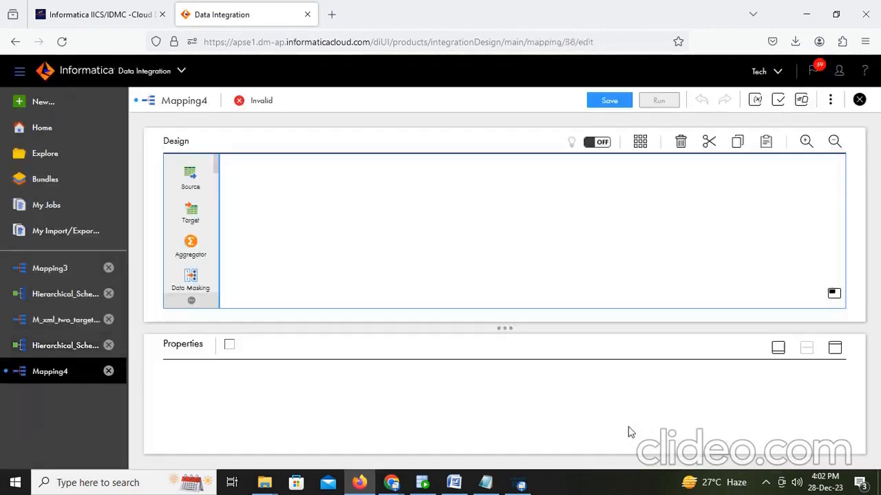
click(266, 375)
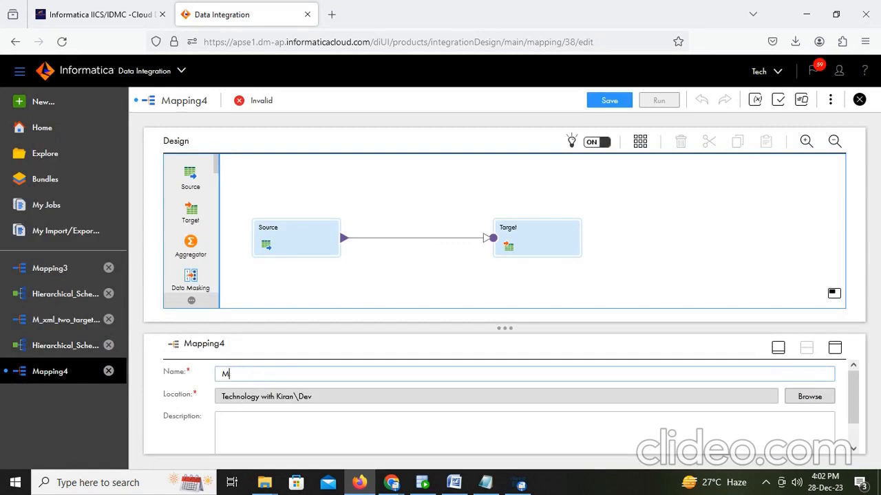
text(M_XML)
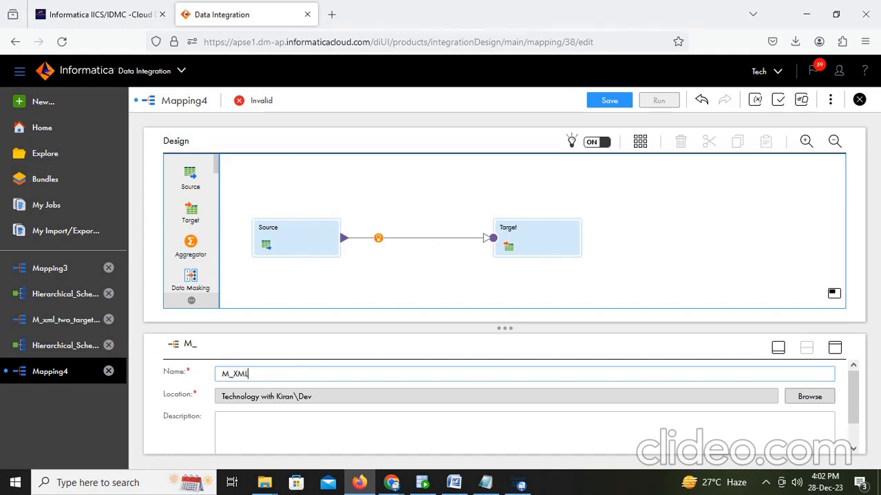
text(_FlatFile)
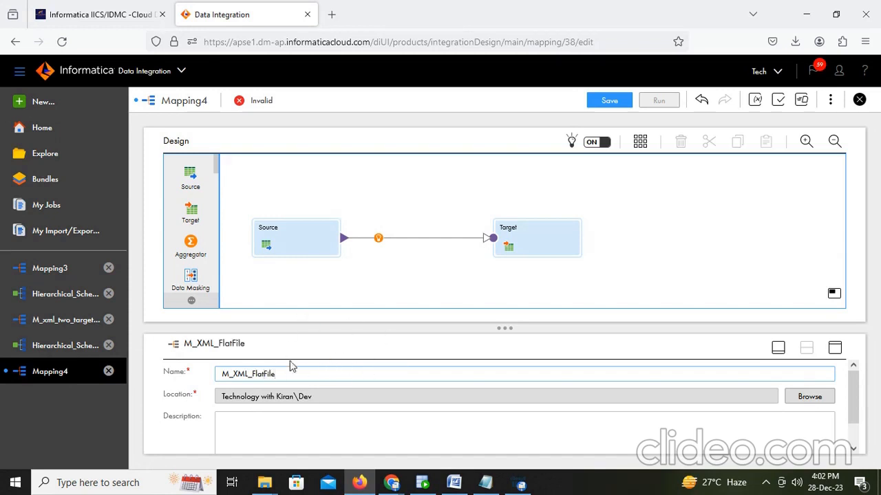
Configure the Source transformation with the FF_Delieter_mm_dd_yyyy flat file connection and input_xml.txt as its single object
click(289, 237)
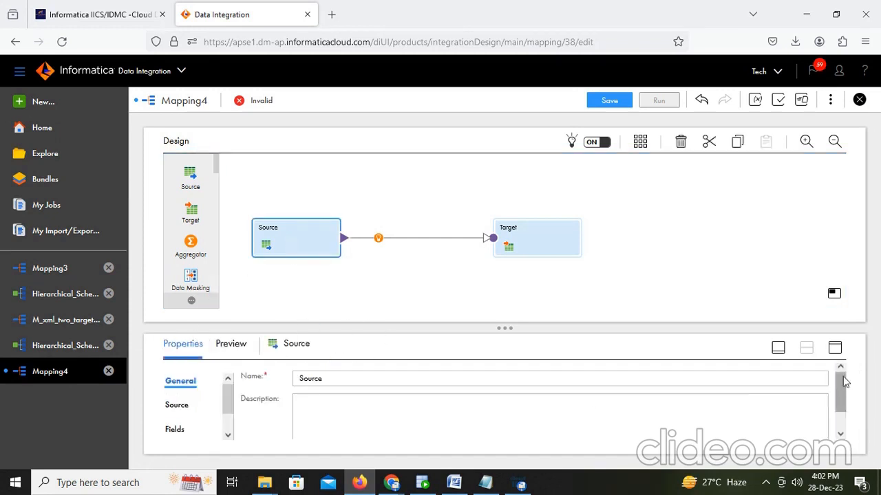
click(835, 348)
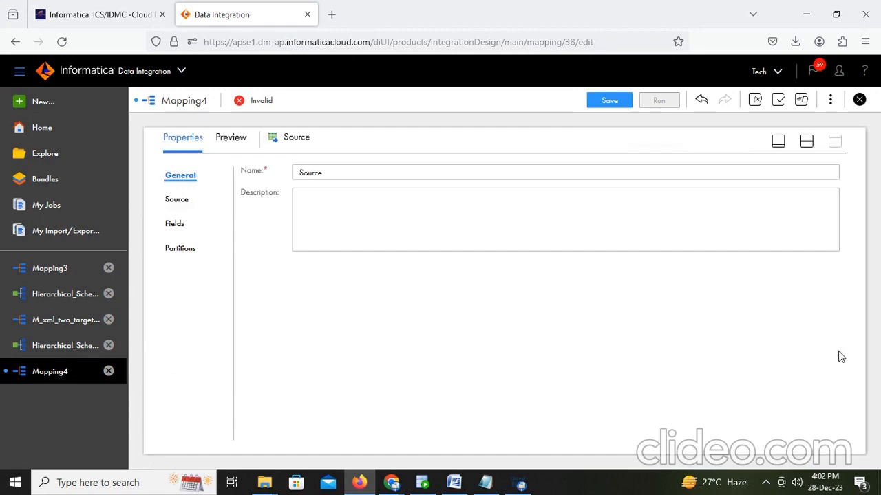
click(180, 205)
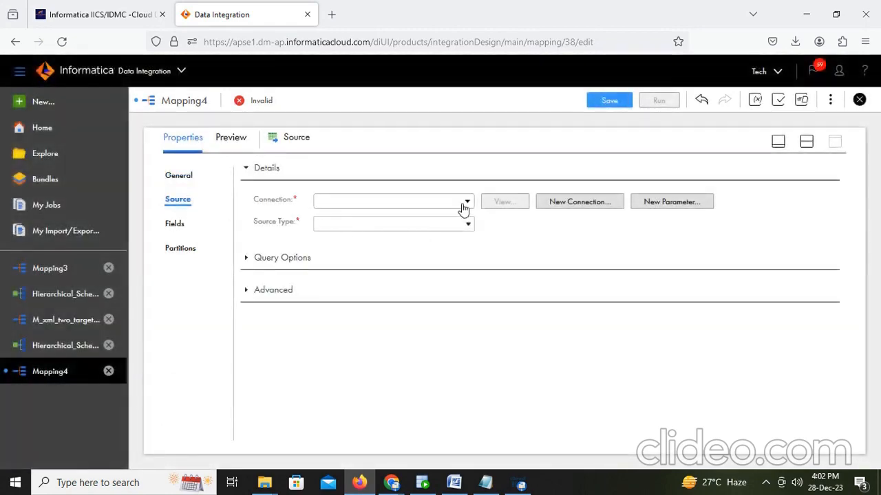
click(465, 203)
click(378, 264)
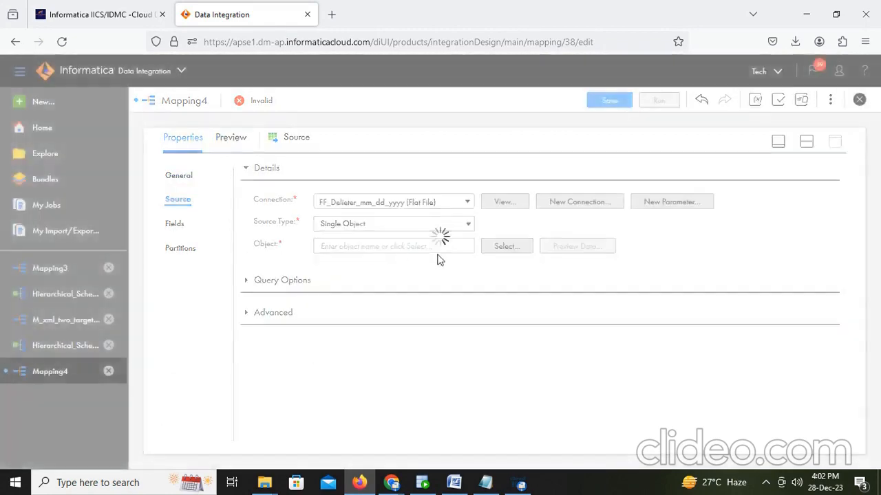
click(498, 247)
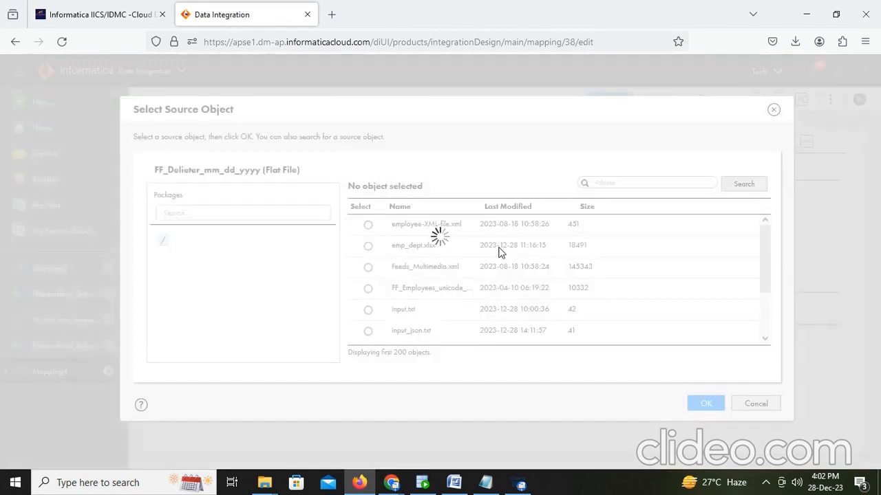
scroll(508, 251, down, 2)
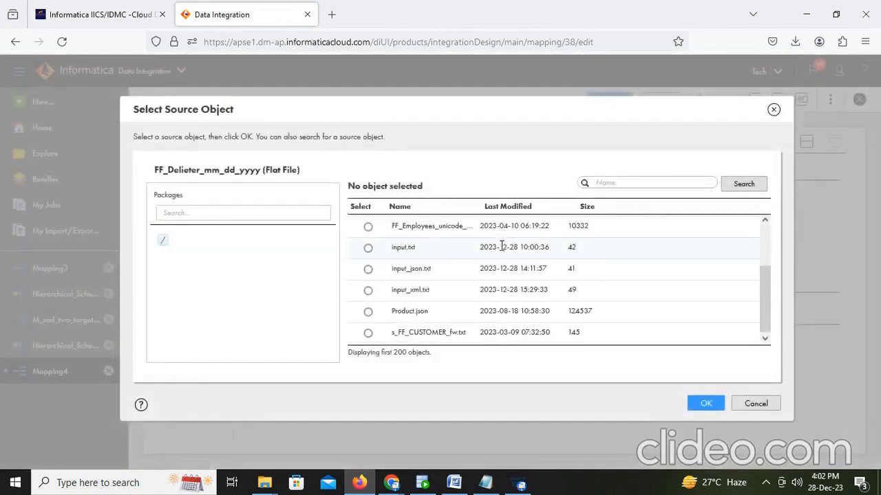
click(368, 290)
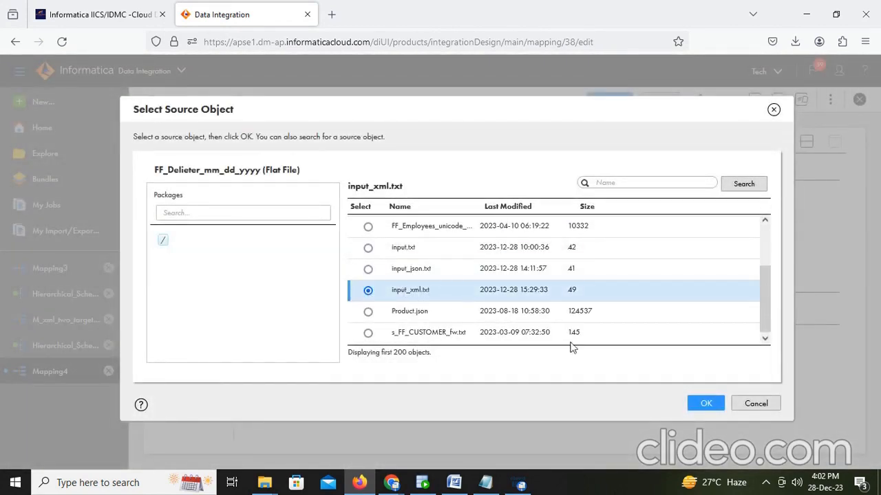
click(709, 406)
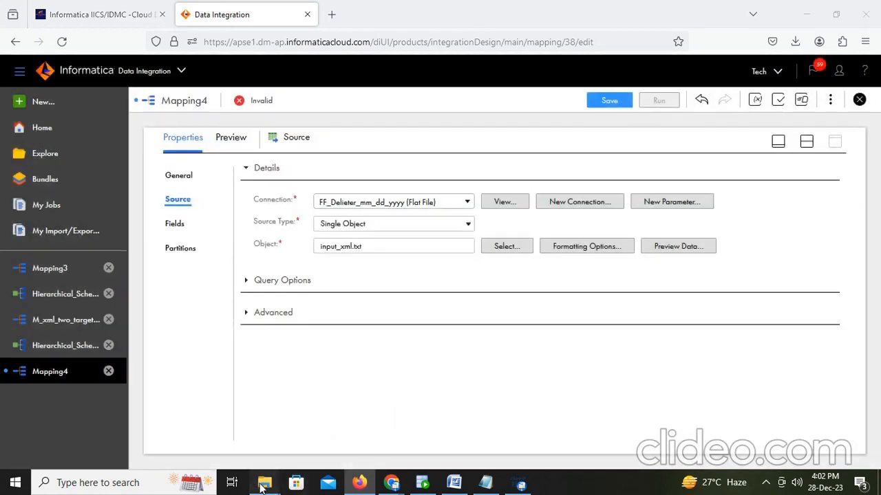
Open input_xml from C:\IICS\src_files in File Explorer and examine the XML file path stored in it
mouse_move(261, 487)
click(255, 450)
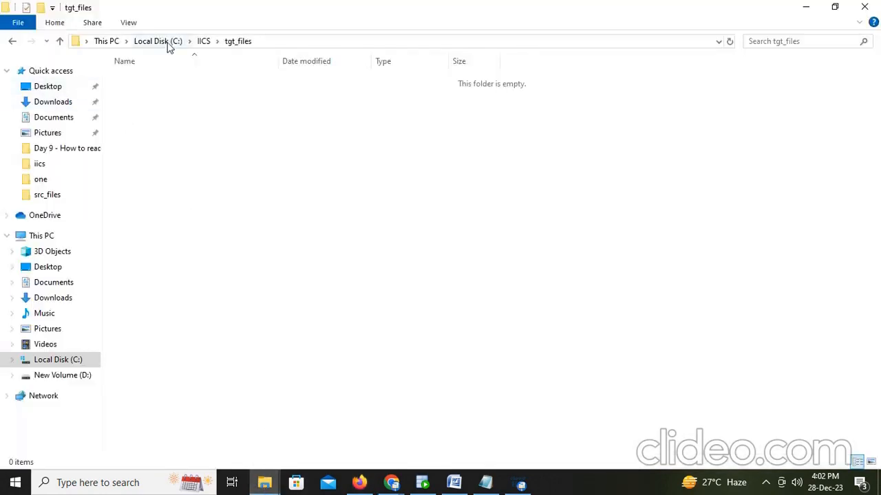
click(201, 43)
click(147, 81)
double_click(149, 81)
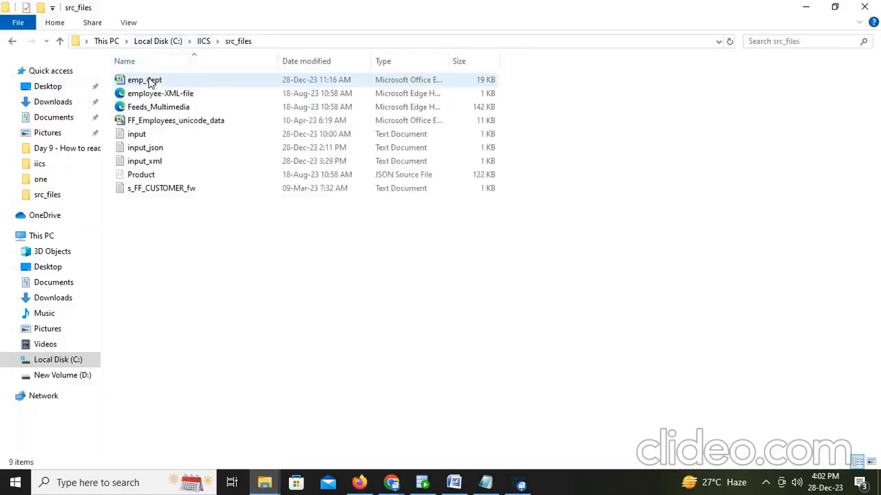
double_click(143, 163)
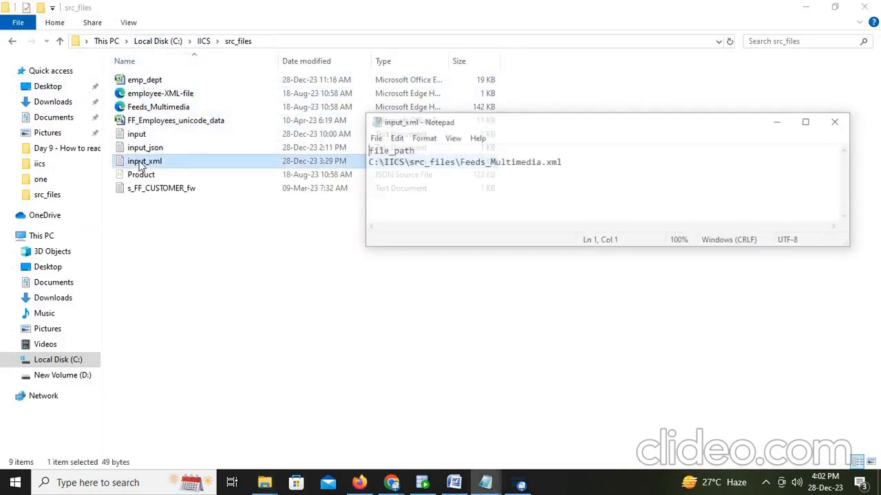
drag(580, 170, 366, 163)
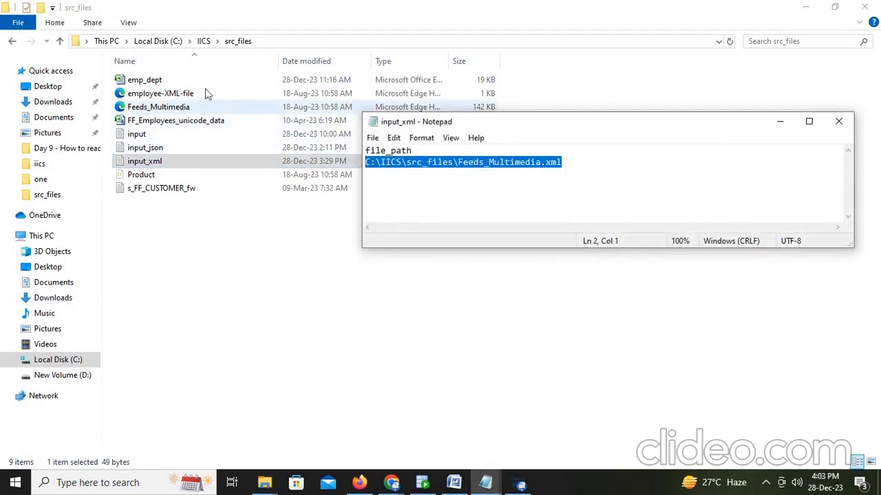
click(543, 163)
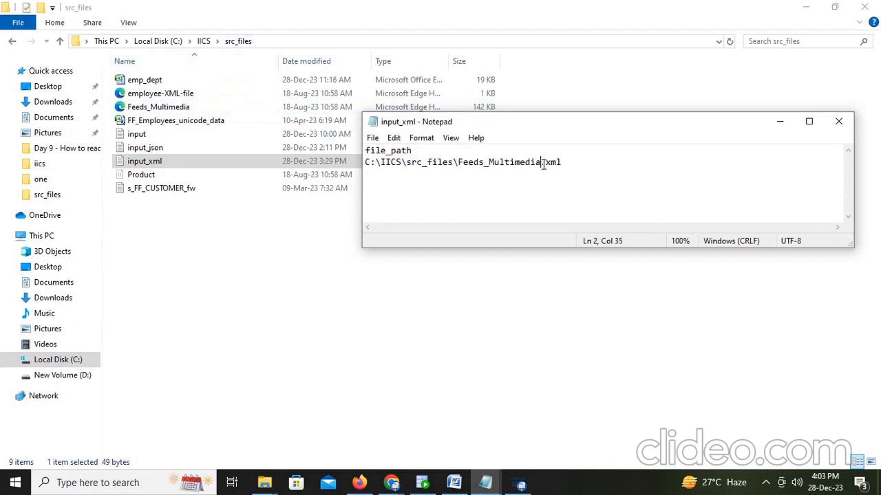
drag(543, 163, 563, 163)
click(585, 169)
Return to Data Integration in Firefox and review the Source transformation's fields, partitioning and source details
click(359, 482)
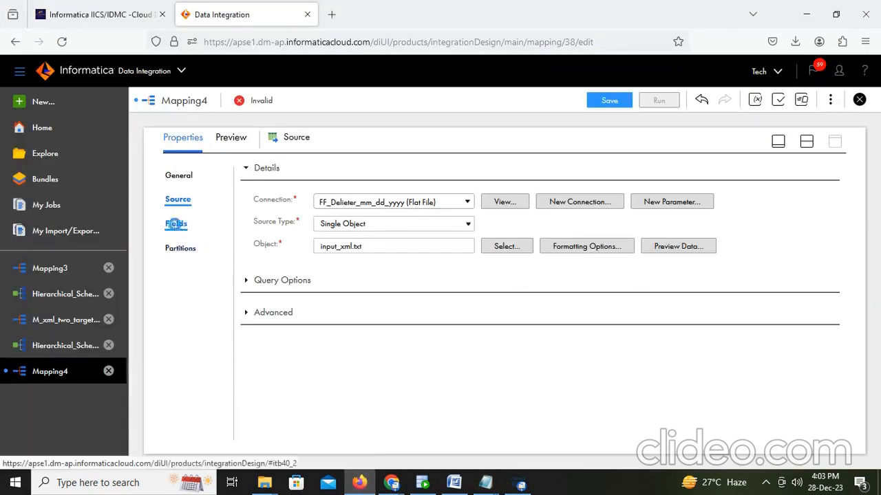
click(175, 224)
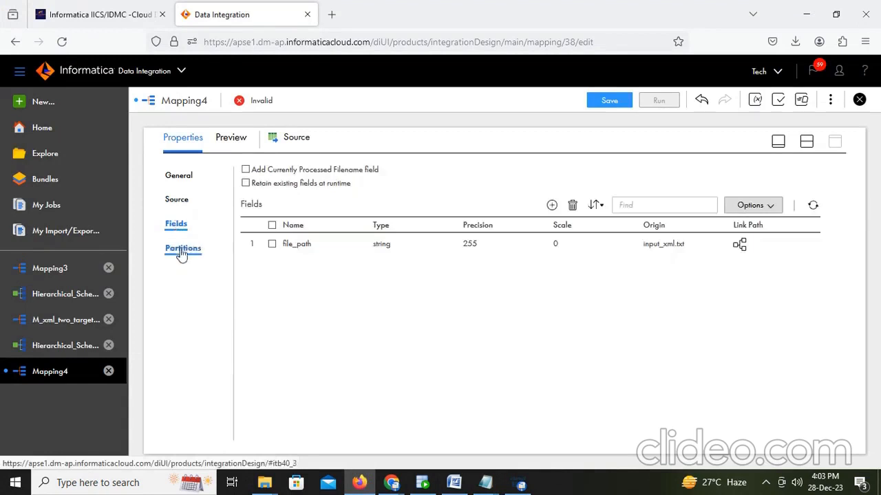
click(182, 250)
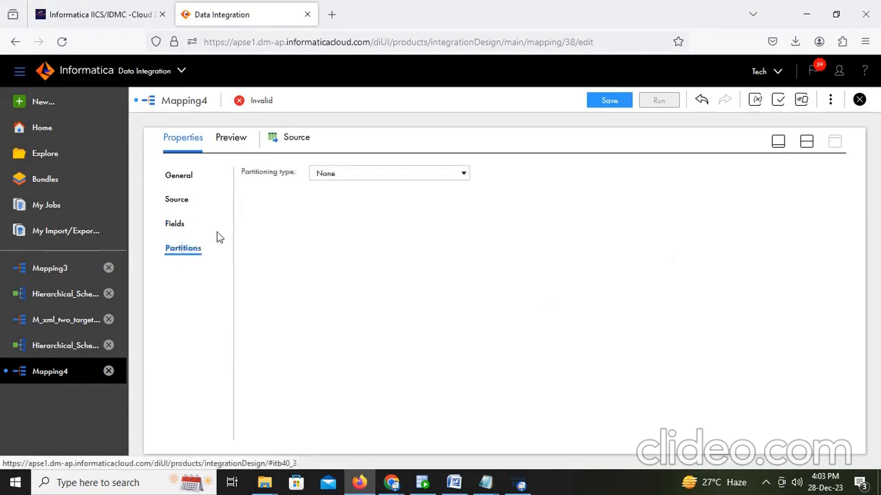
click(174, 228)
click(177, 200)
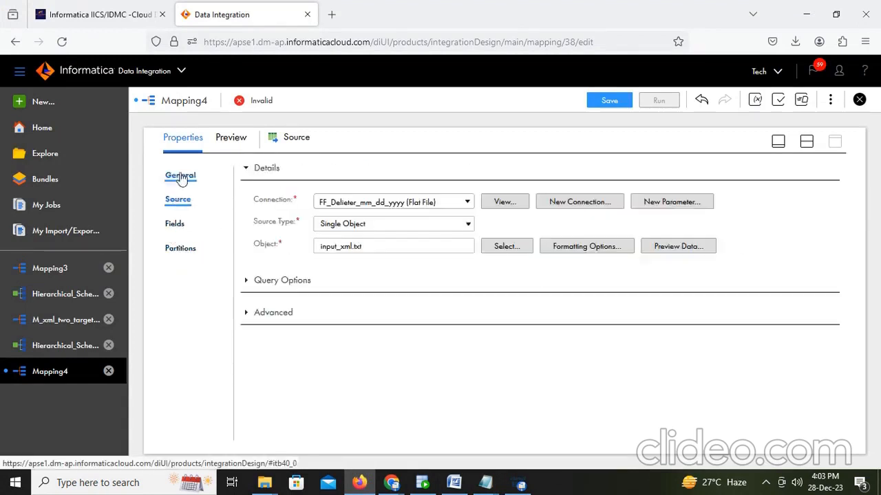
Insert a Hierarchy Parser transformation on the link between Source and Target in the mapping design
click(808, 143)
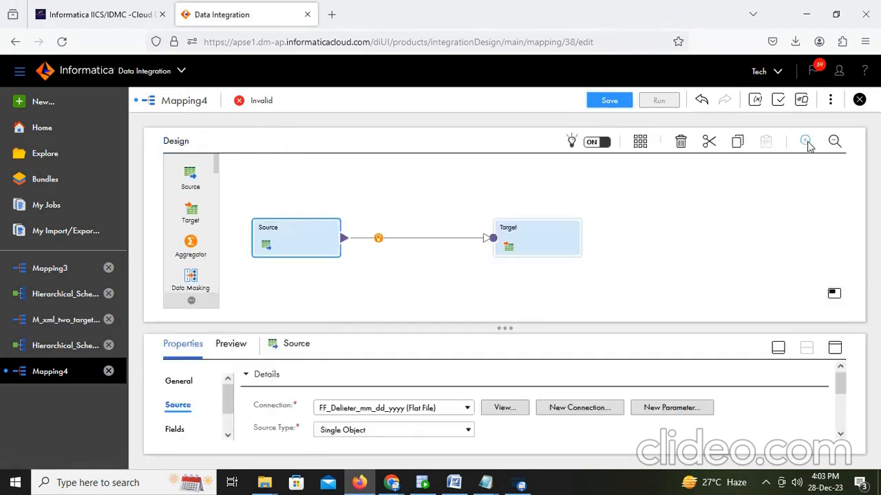
click(377, 238)
scroll(413, 306, down, 3)
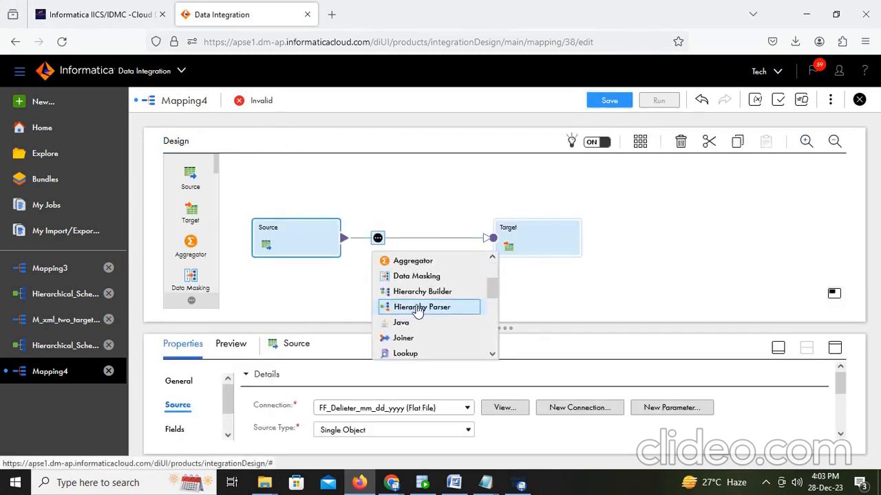
click(417, 308)
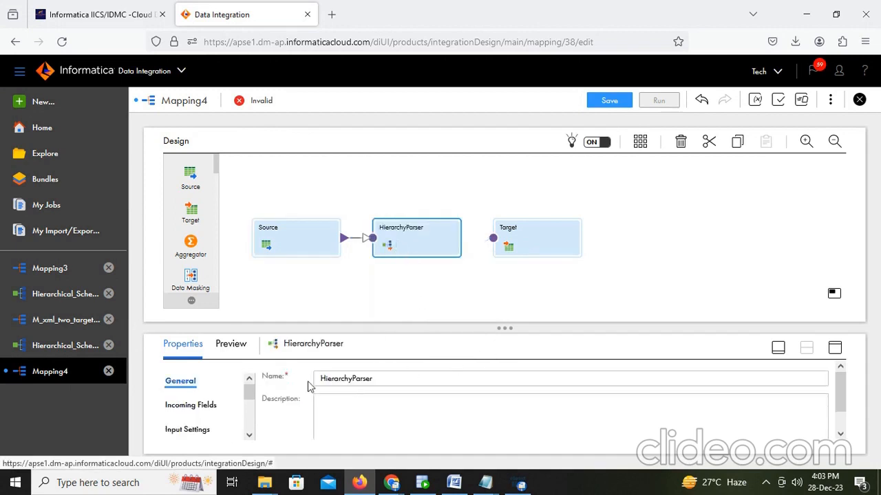
Review the Hierarchy Parser's incoming fields and set its input type to File
click(834, 348)
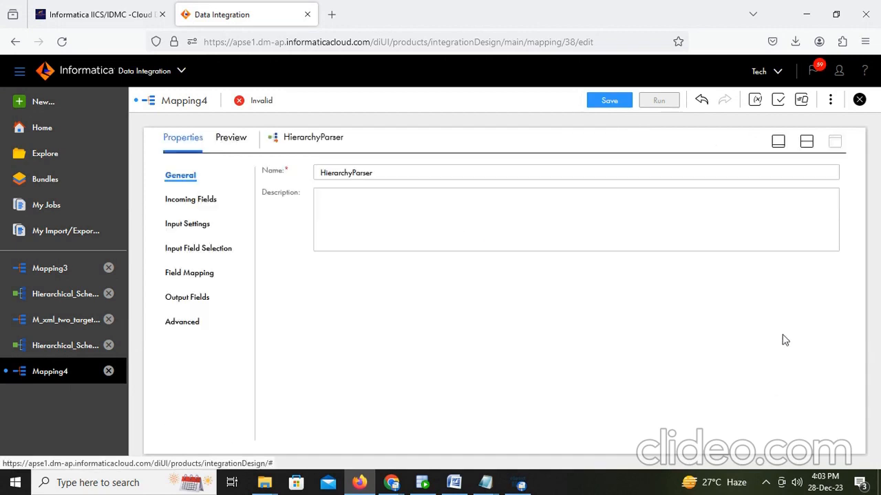
click(200, 200)
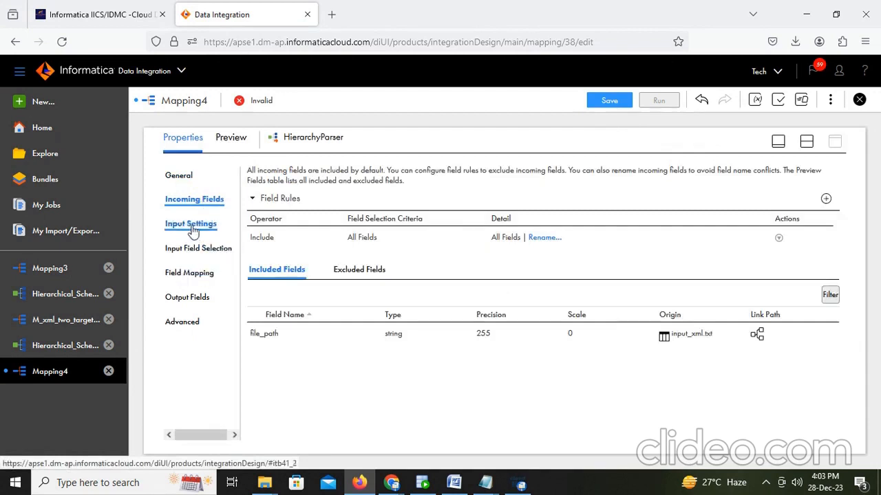
click(193, 227)
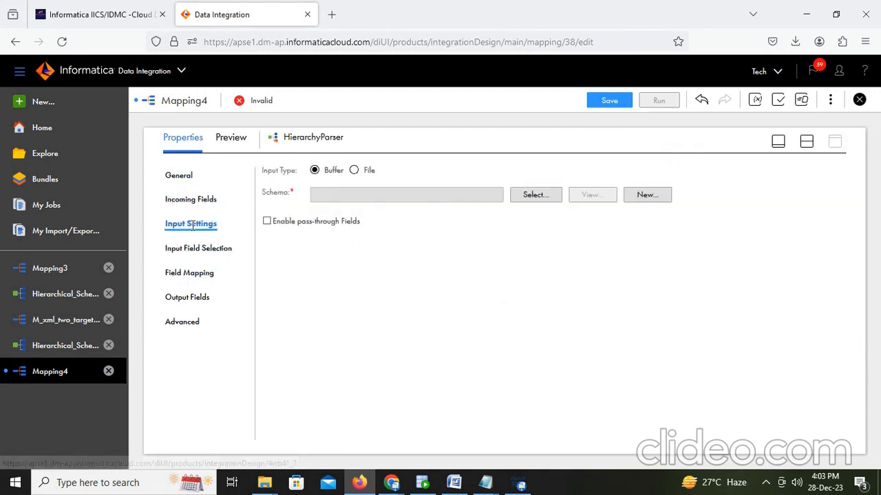
click(354, 170)
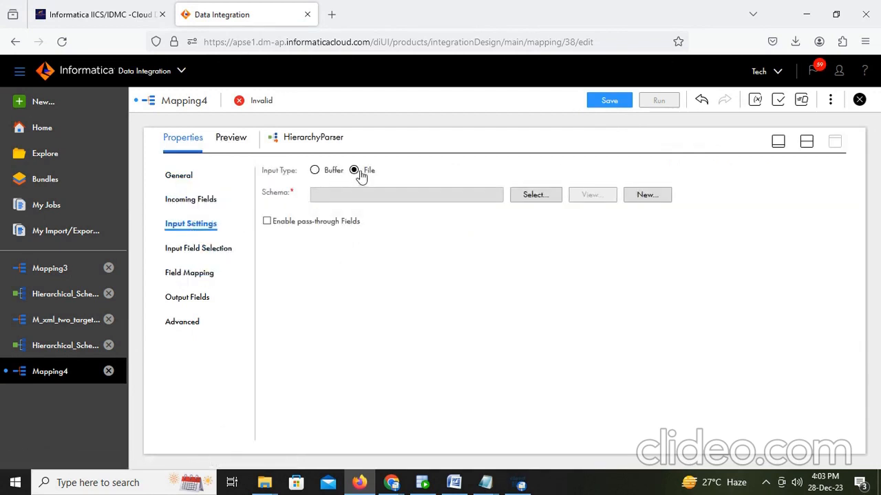
Set the Hierarchy Parser's schema to Hierarchical_Schema_XML from the Dev folder and review the schema's details
click(535, 195)
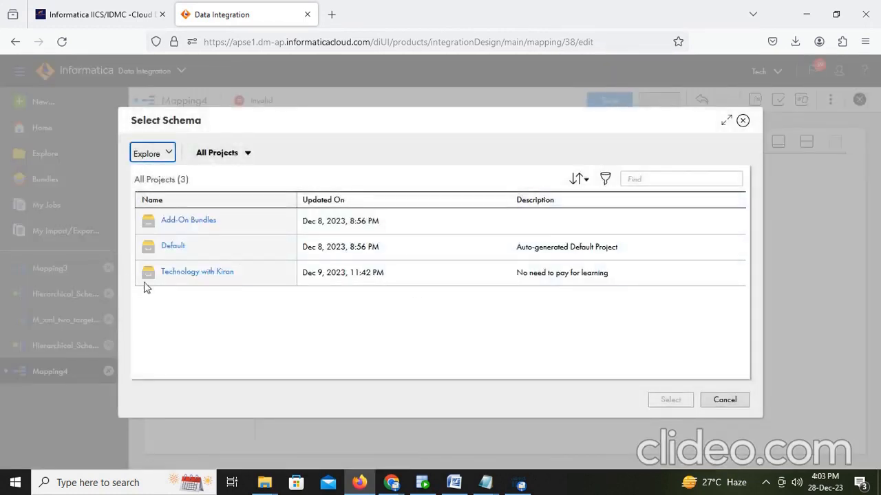
click(195, 272)
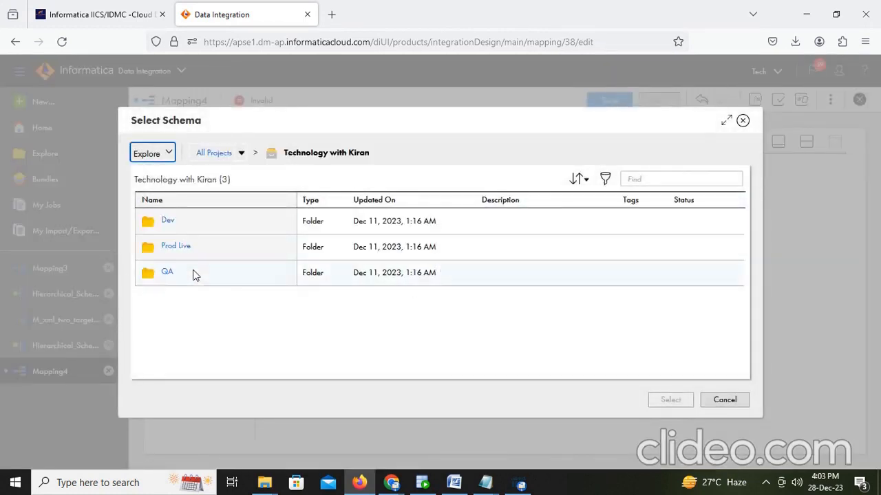
click(167, 223)
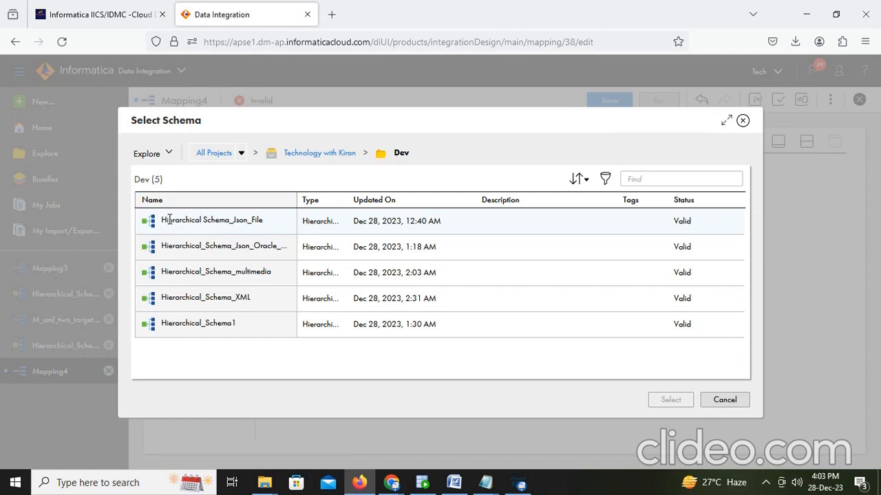
click(213, 300)
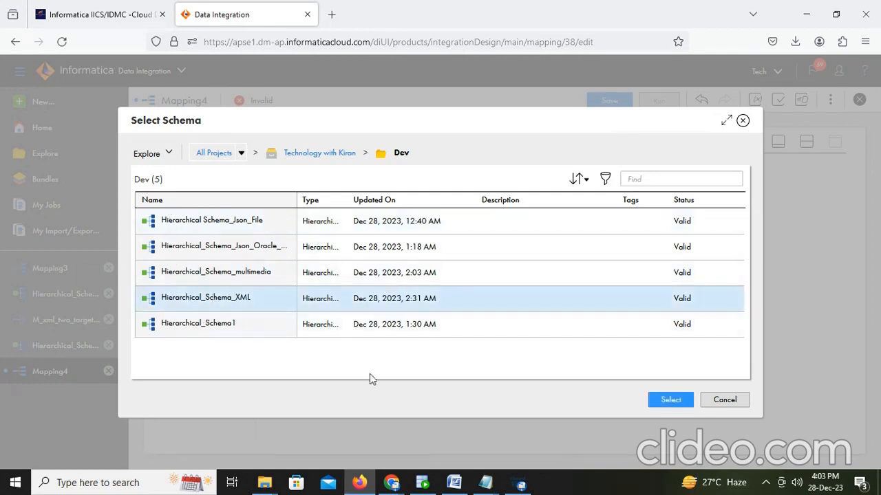
click(671, 400)
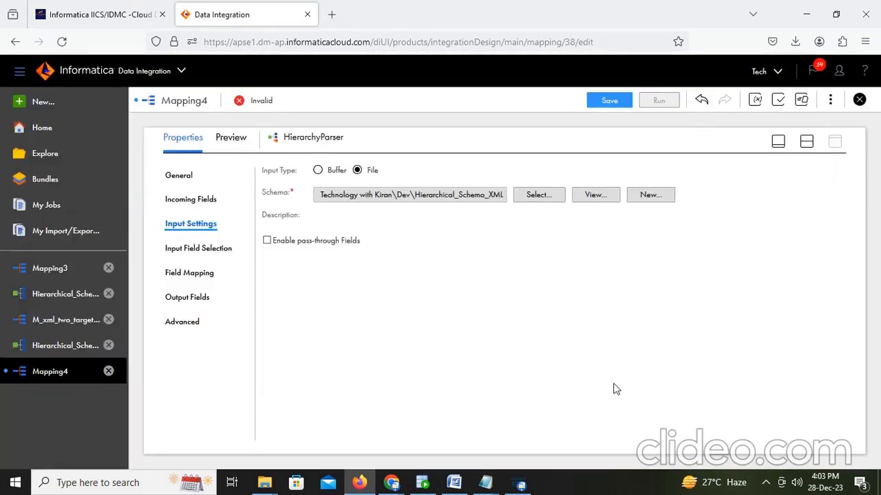
click(595, 195)
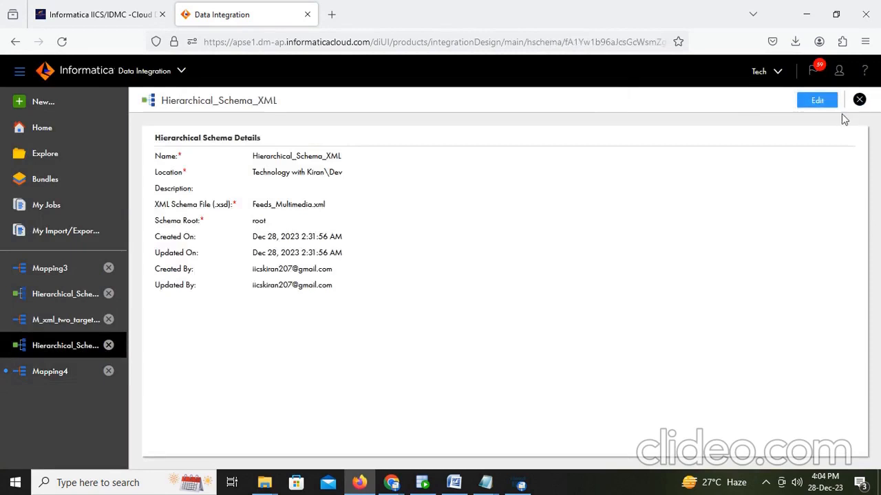
click(859, 100)
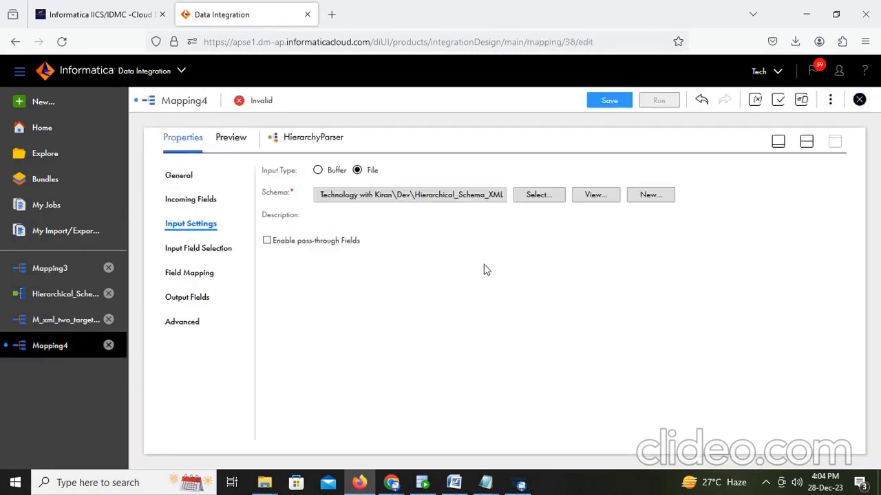
Check the parser's input field selection, and map all descendants of the root element to relational fields
click(200, 252)
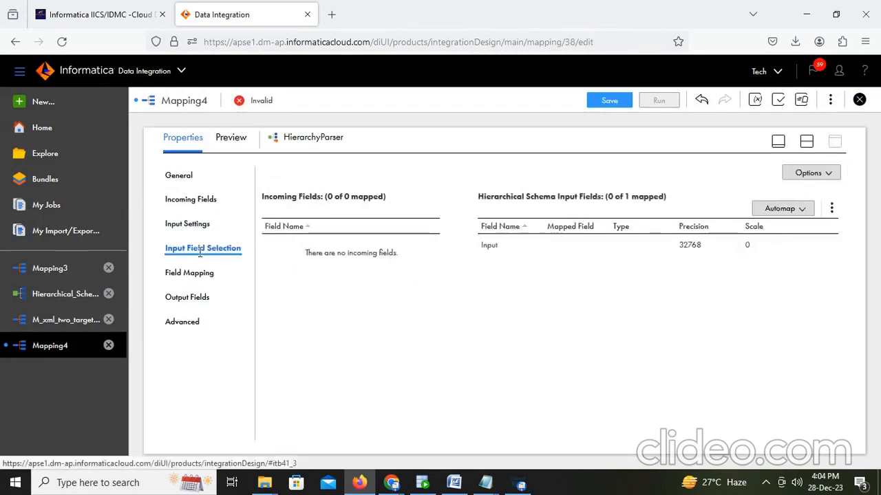
click(205, 226)
click(203, 252)
click(199, 279)
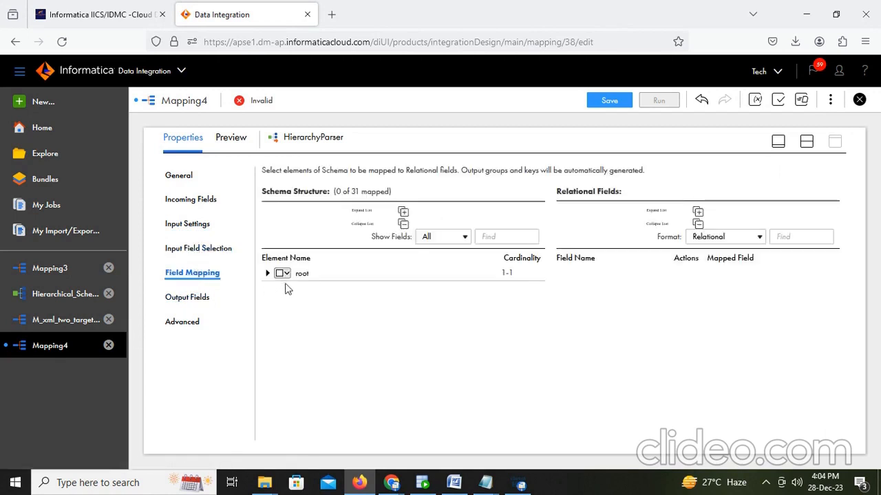
click(288, 274)
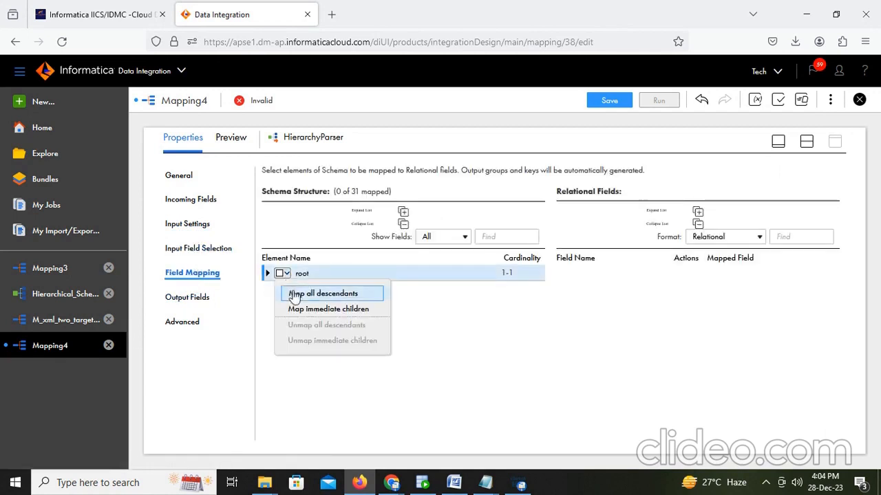
click(302, 293)
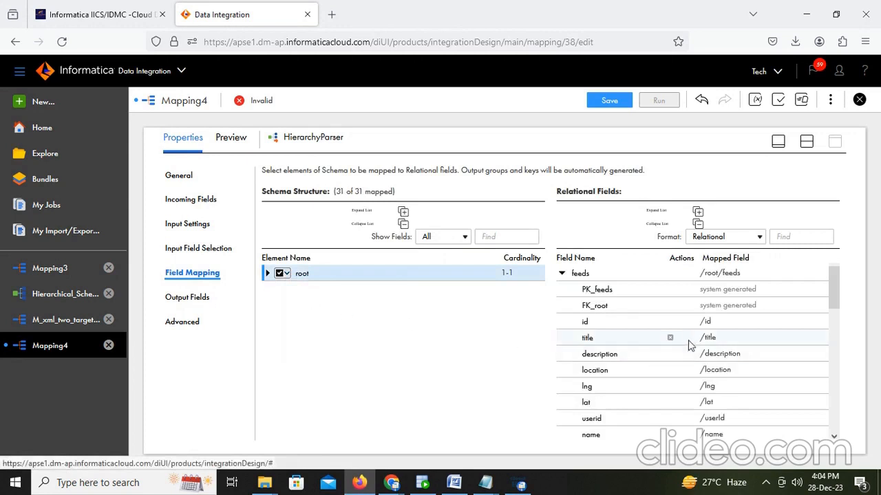
Examine the generated relational fields for feeds, multiMedia and root, and the Hierarchy Parser's output fields
scroll(685, 346, down, 5)
scroll(685, 346, down, 3)
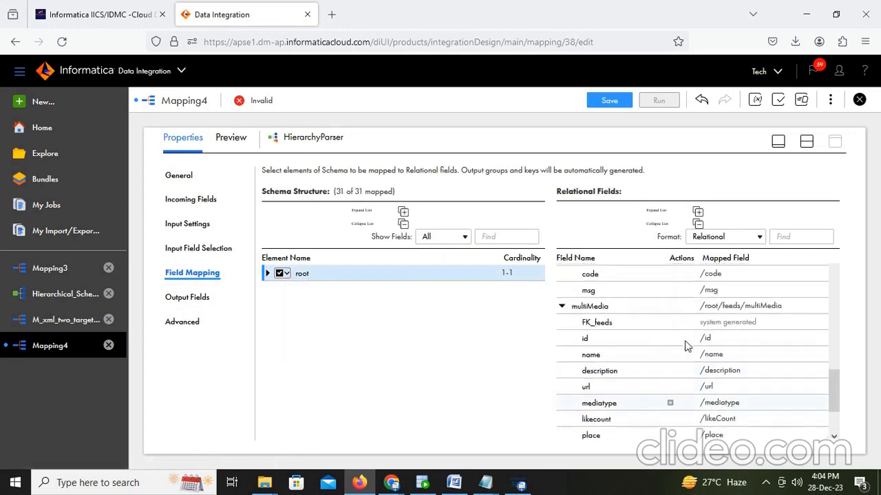
scroll(584, 320, down, 2)
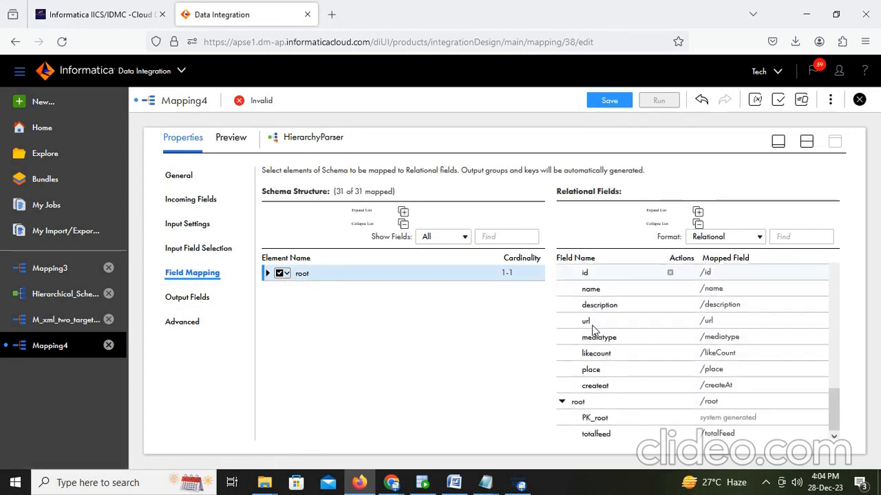
scroll(579, 413, up, 4)
scroll(580, 413, down, 4)
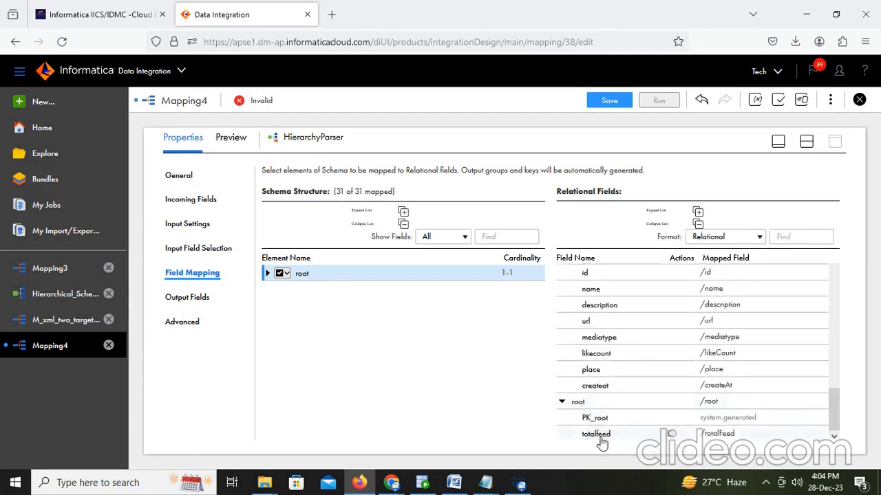
scroll(599, 439, up, 5)
scroll(599, 439, up, 3)
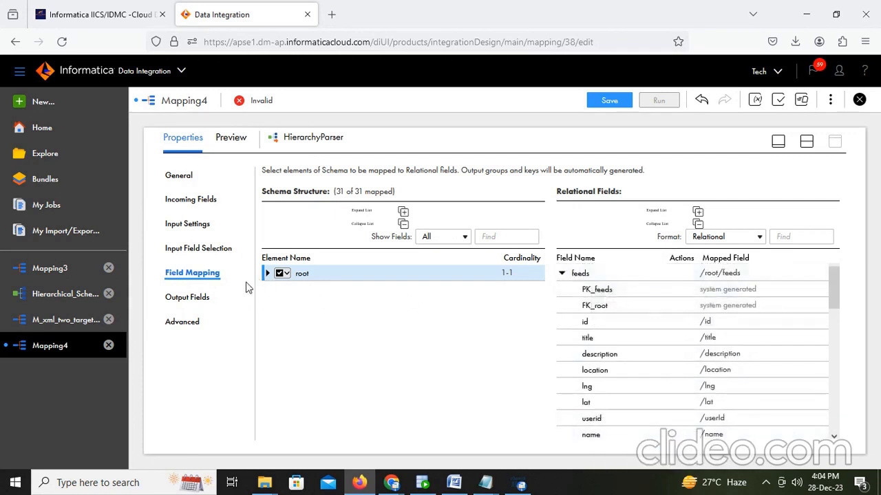
click(190, 296)
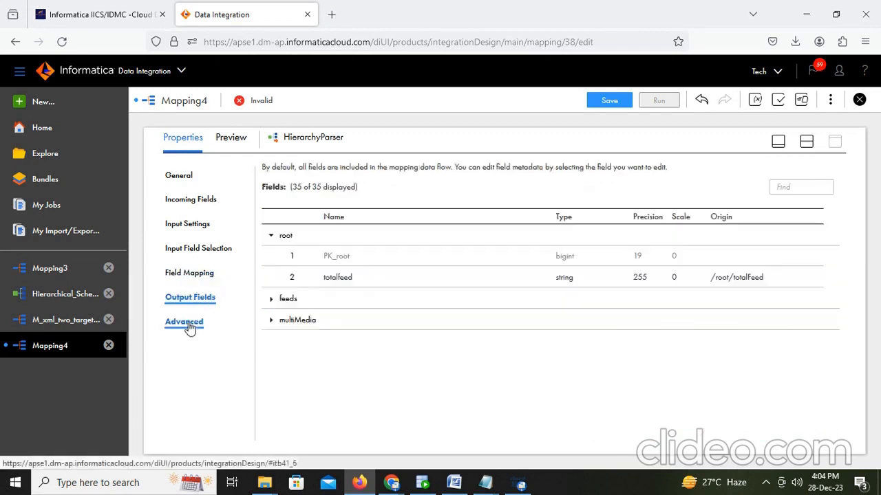
Connect Source to the Hierarchy Parser and map the incoming file_path field to the schema's Input field
click(199, 252)
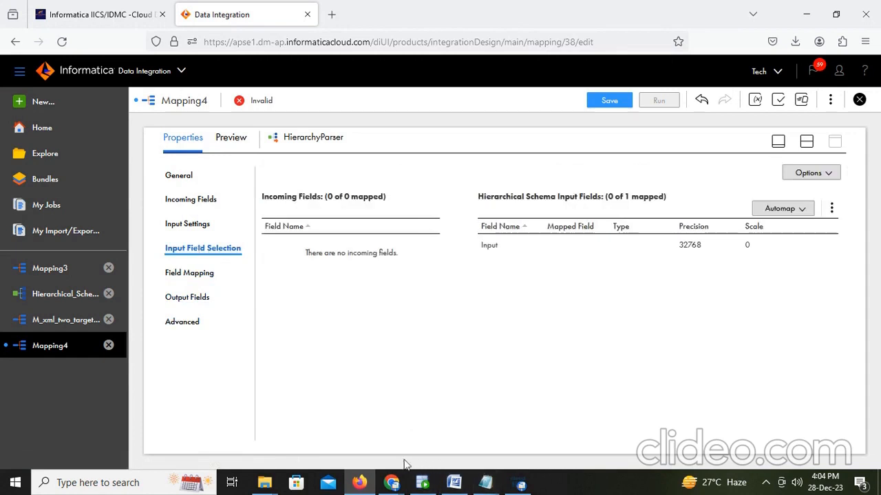
click(806, 141)
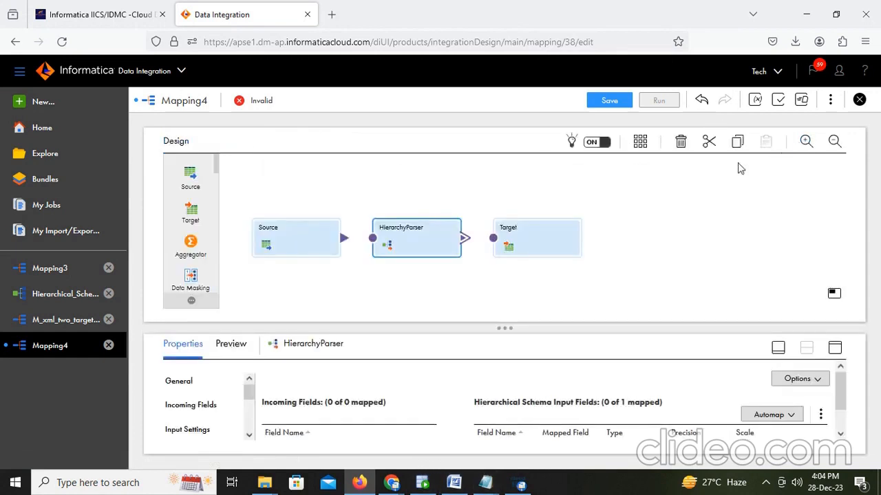
drag(344, 238, 372, 239)
click(835, 348)
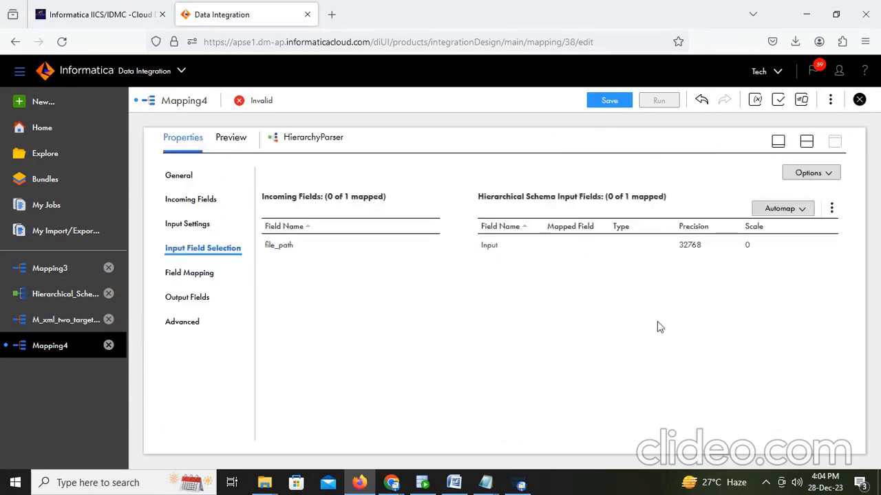
drag(281, 246, 559, 246)
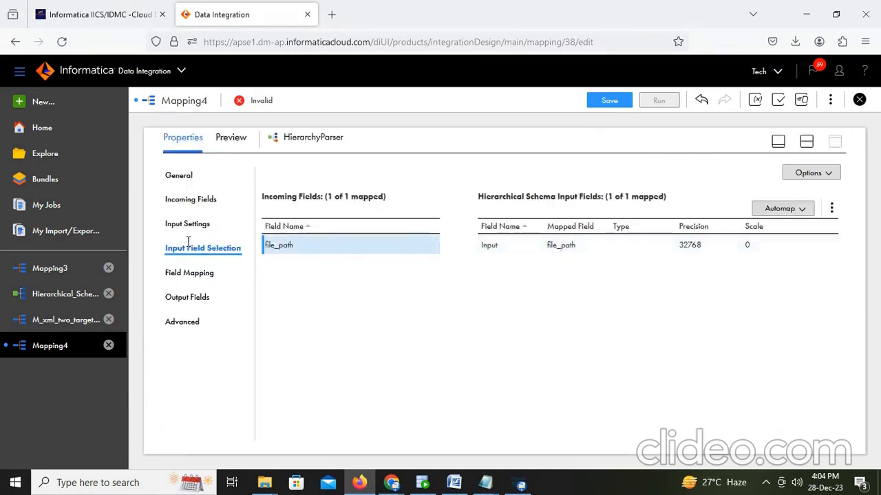
click(196, 272)
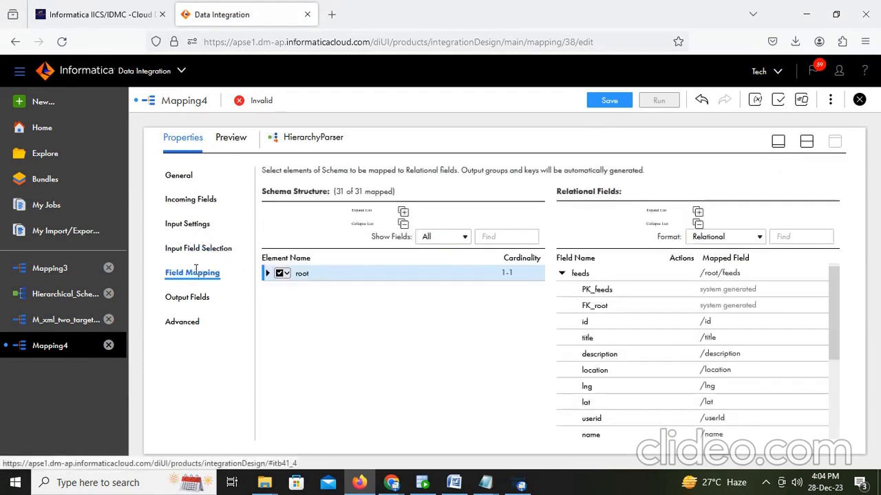
click(192, 298)
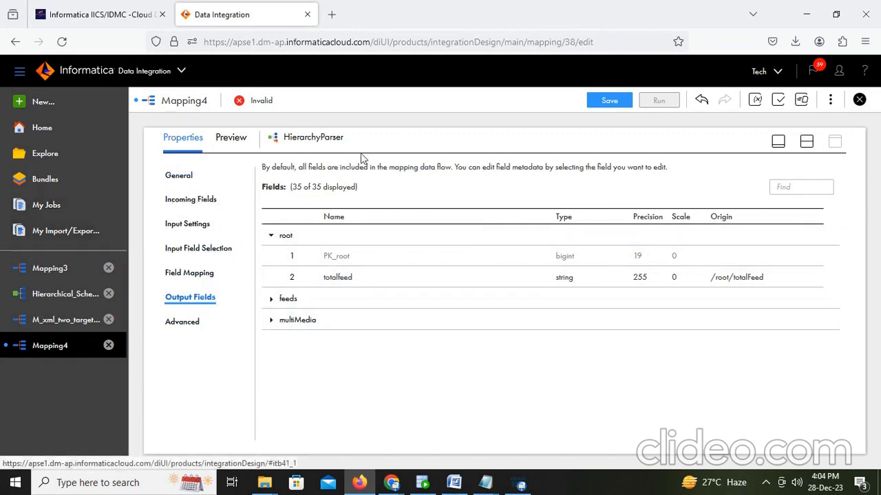
Move Target farther from the Hierarchy Parser and link the parser's feeds output group to it
click(805, 142)
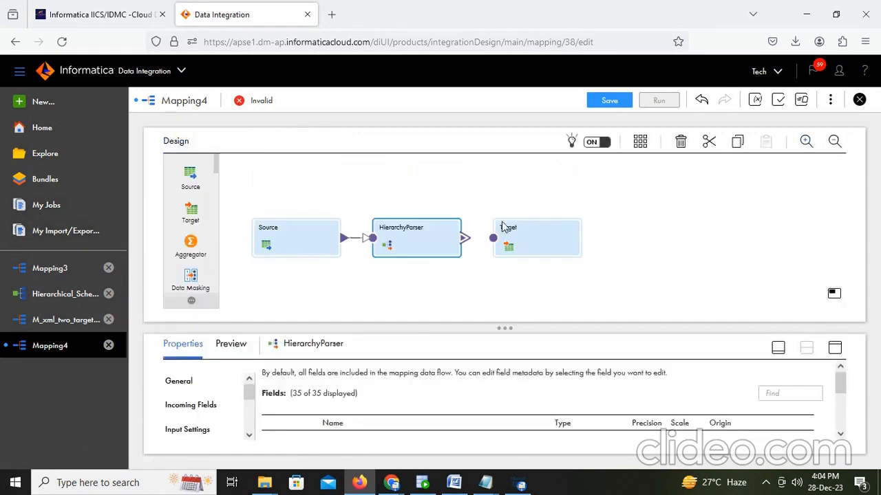
drag(534, 230, 636, 216)
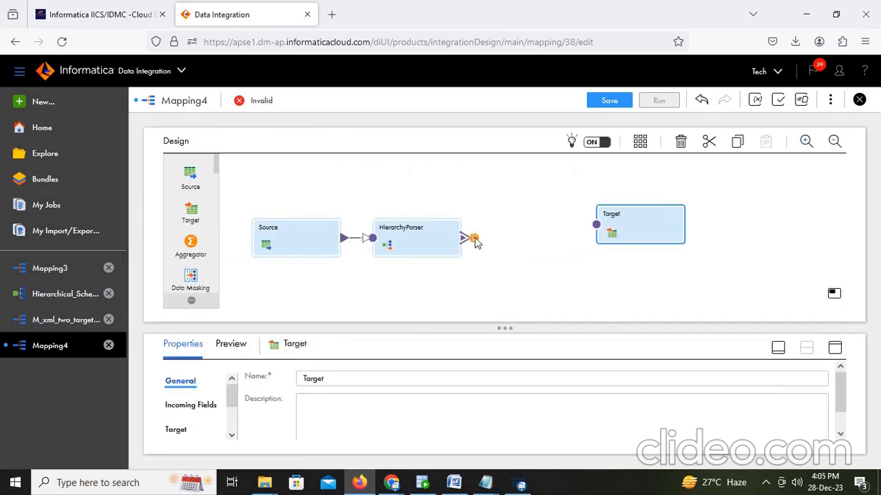
drag(472, 242, 590, 228)
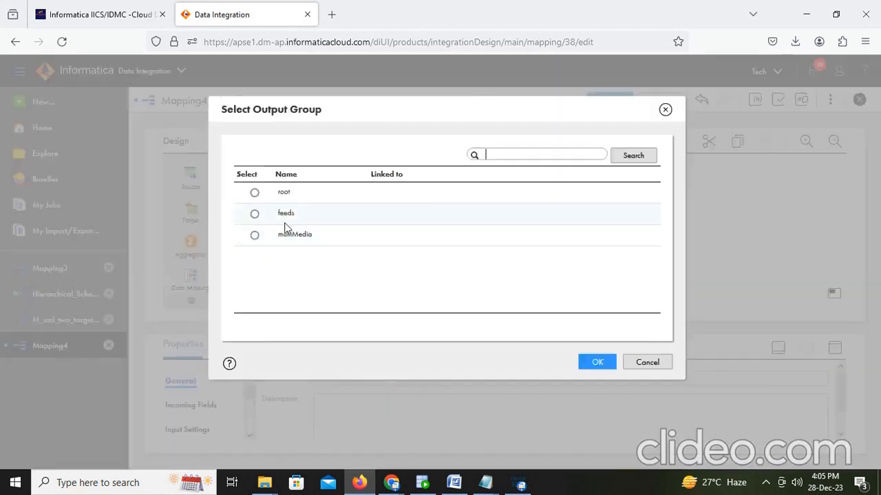
click(254, 215)
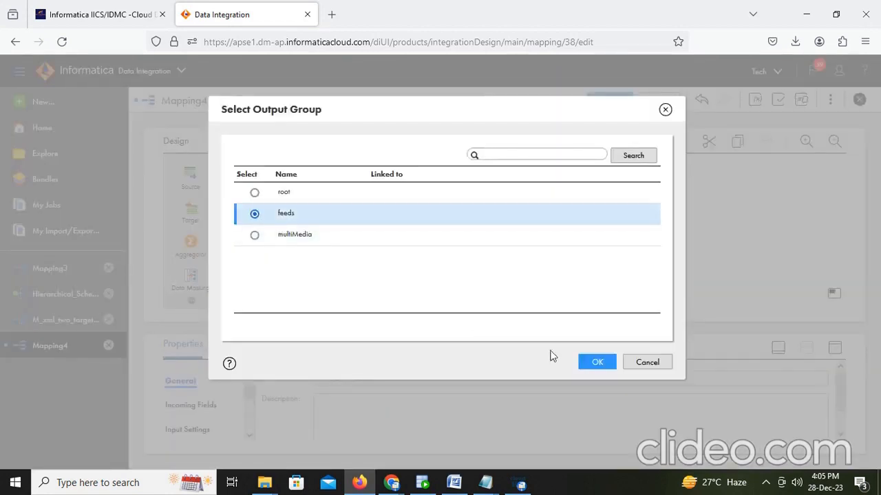
click(598, 362)
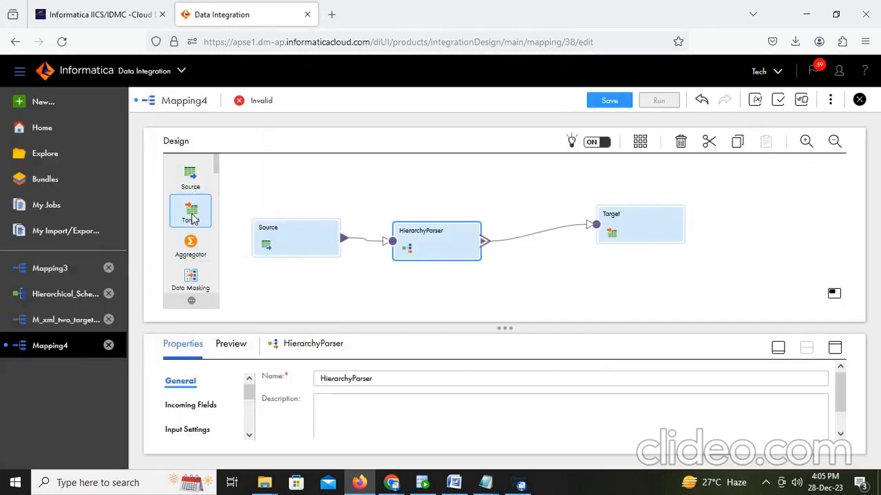
Add a second Target transformation below the first and link the Hierarchy Parser's multiMedia output group to it
drag(192, 219, 628, 276)
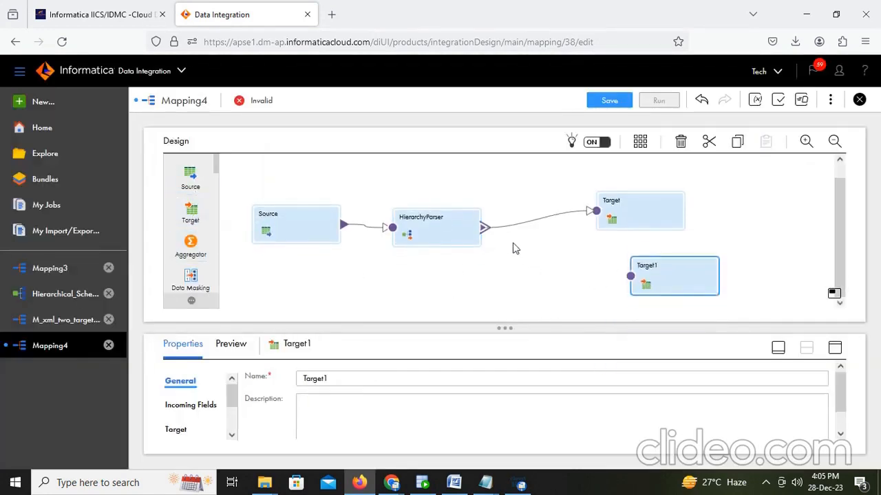
drag(486, 236, 629, 279)
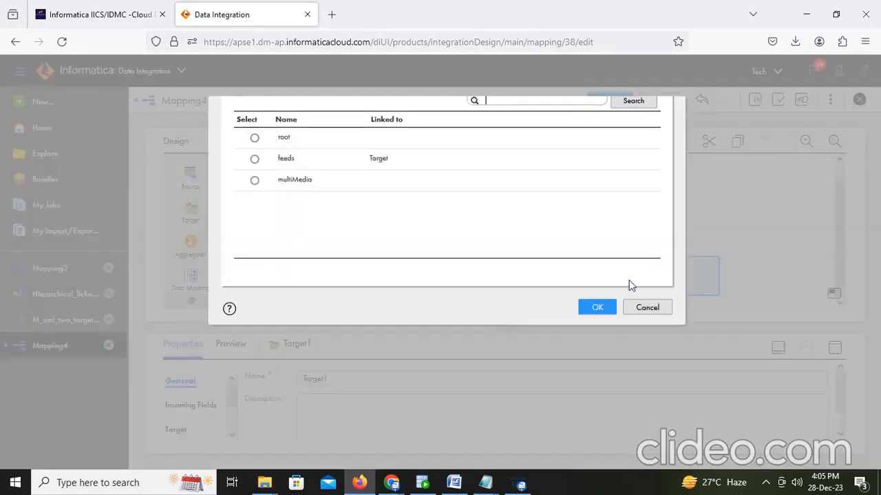
click(255, 236)
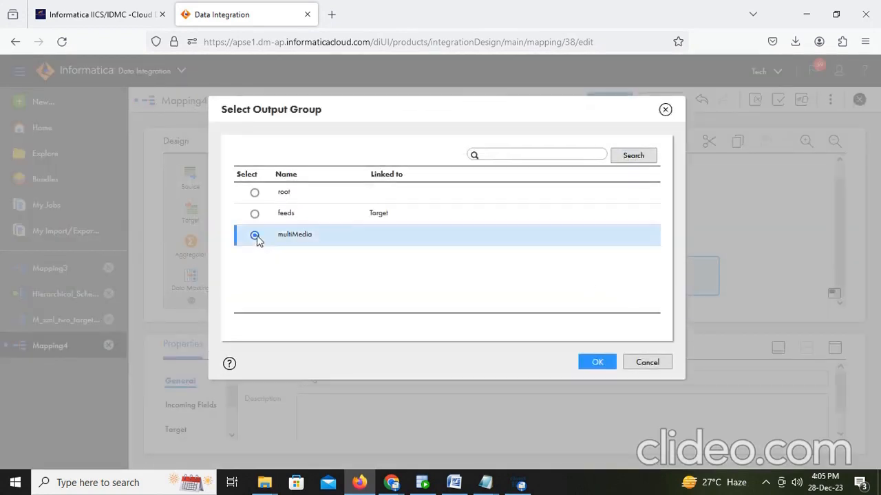
click(594, 364)
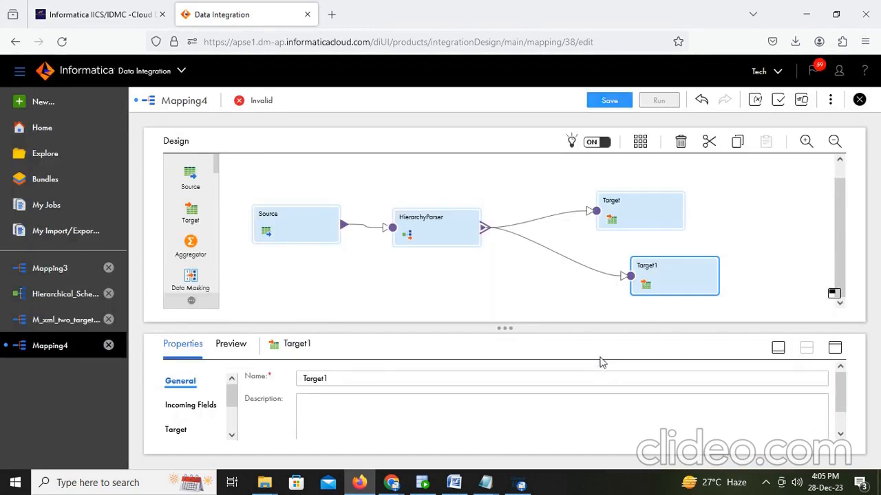
Review the incoming fields of the first Target transformation, the one linked to the feeds group
click(655, 210)
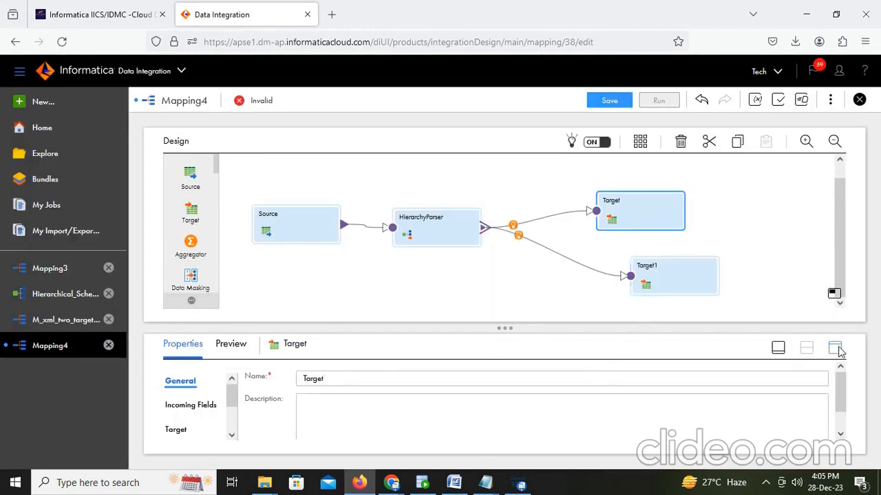
click(836, 349)
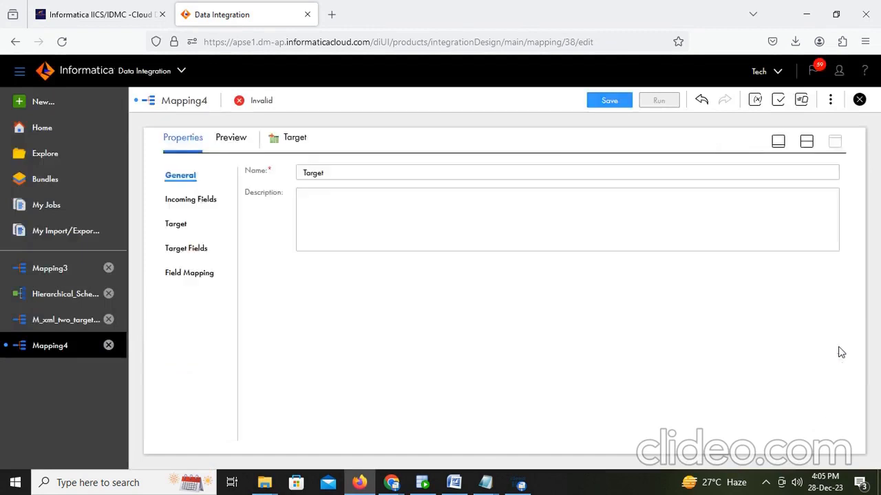
click(189, 199)
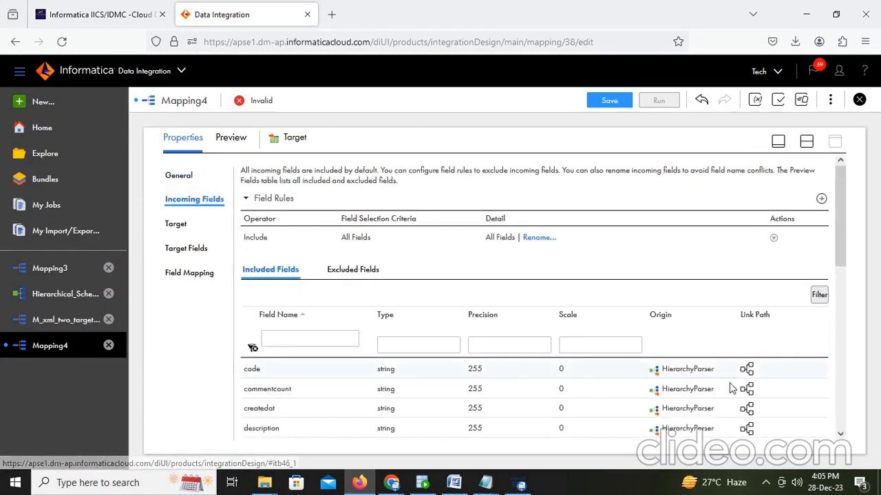
scroll(521, 313, down, 3)
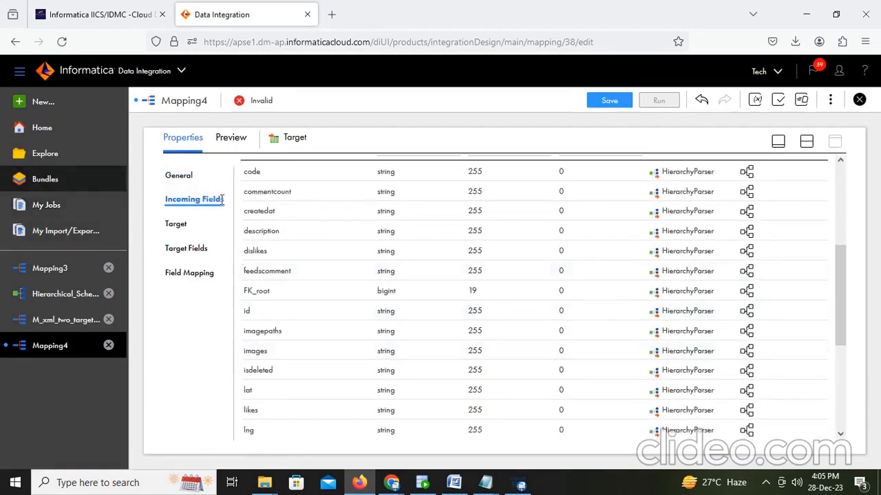
Set the connection of the first Target transformation to Tgt_ff (Flat File)
click(177, 224)
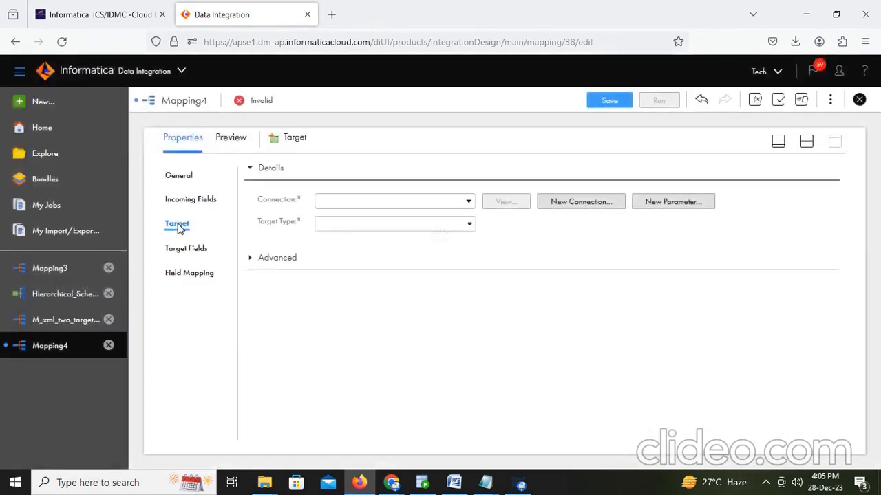
click(467, 202)
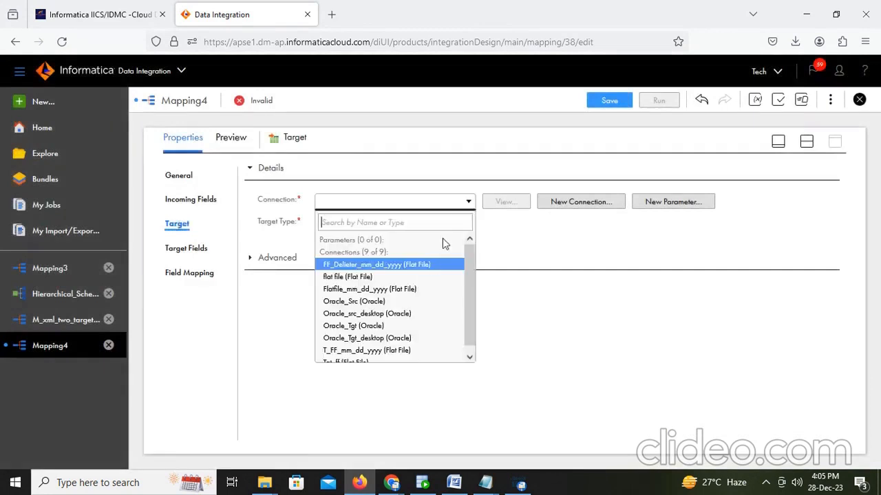
scroll(431, 269, down, 1)
click(354, 360)
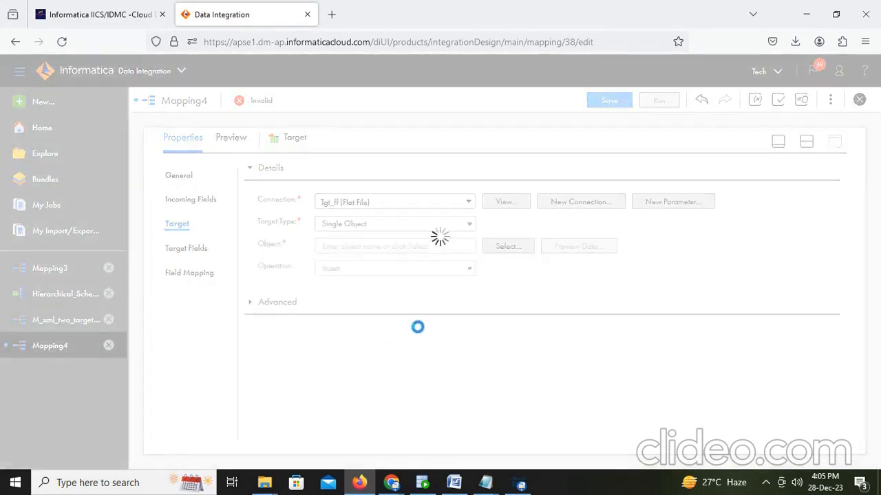
Check the Tgt_ff connection's target directory and test the connection
click(506, 202)
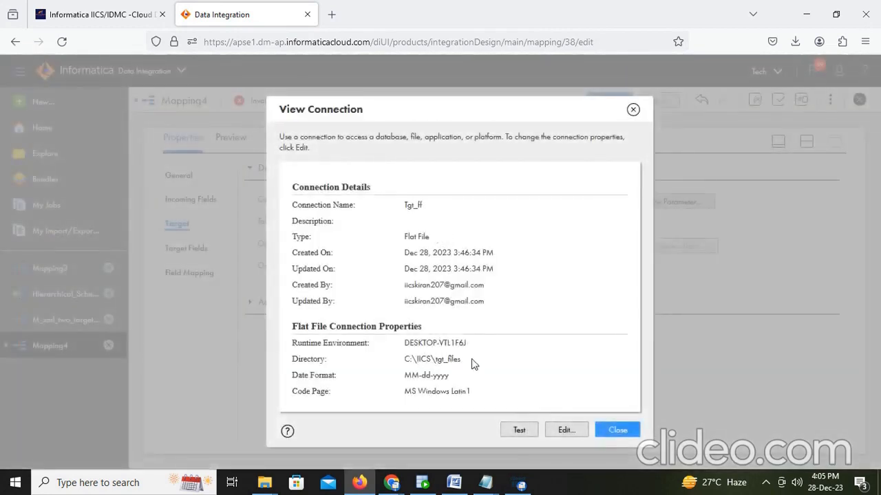
drag(474, 364, 405, 365)
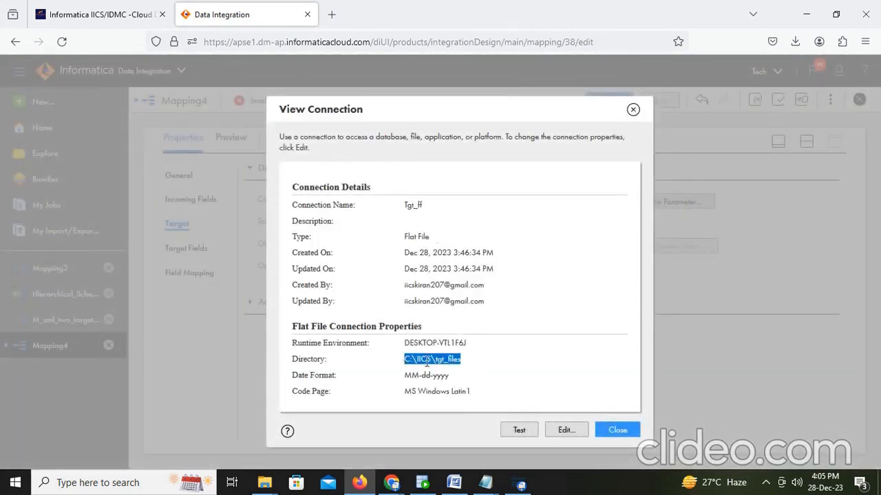
click(521, 431)
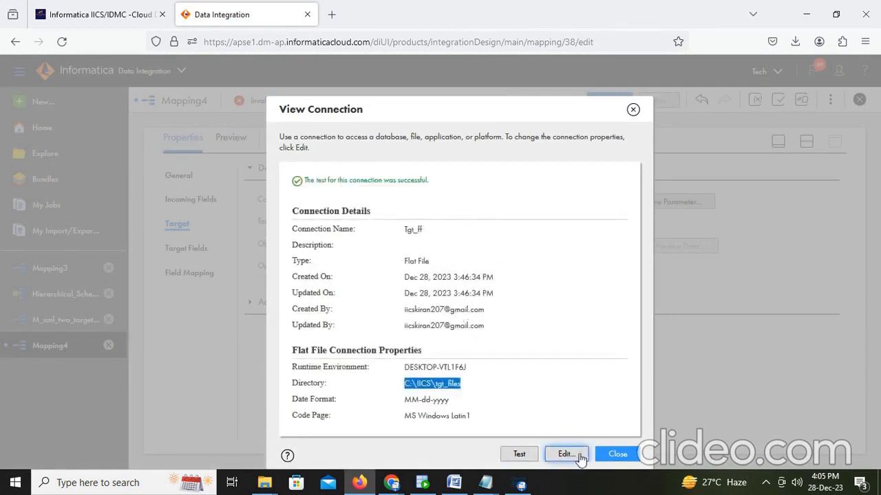
click(608, 455)
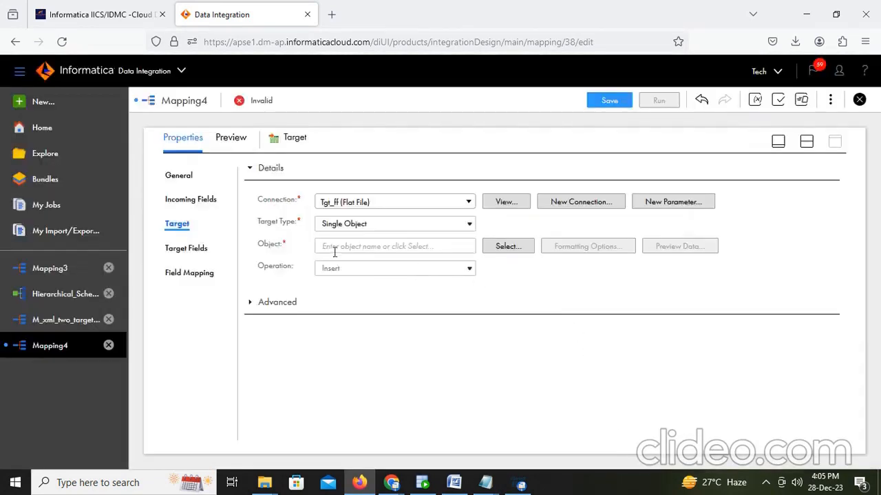
Open the first Target's object selection, and in the Word notes add the line "Here we create file name at runtime in static mode"
click(503, 251)
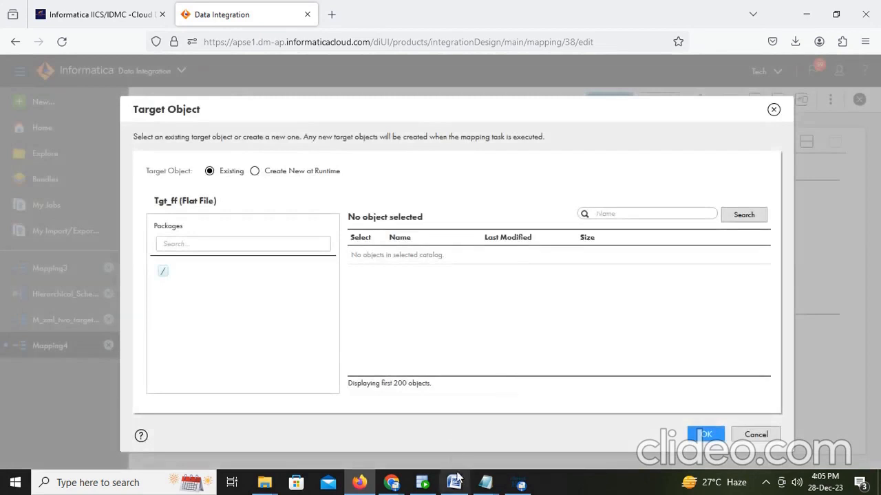
click(453, 482)
scroll(441, 434, down, 1)
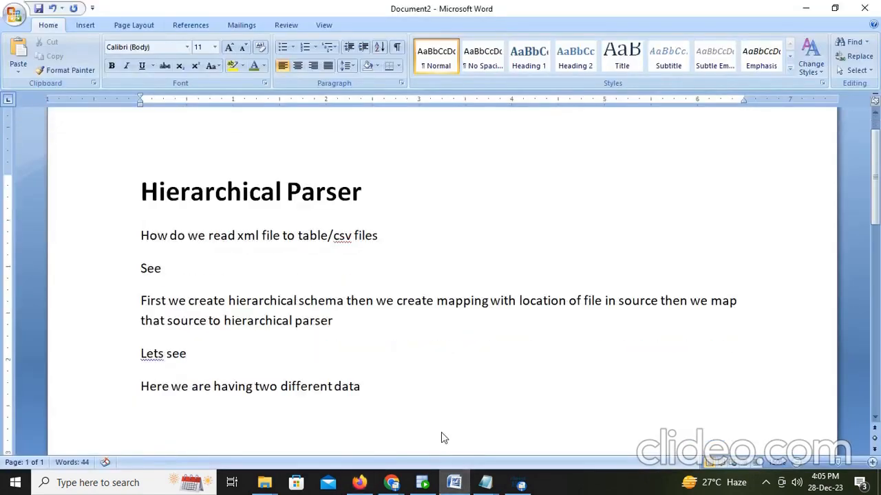
text(here we create)
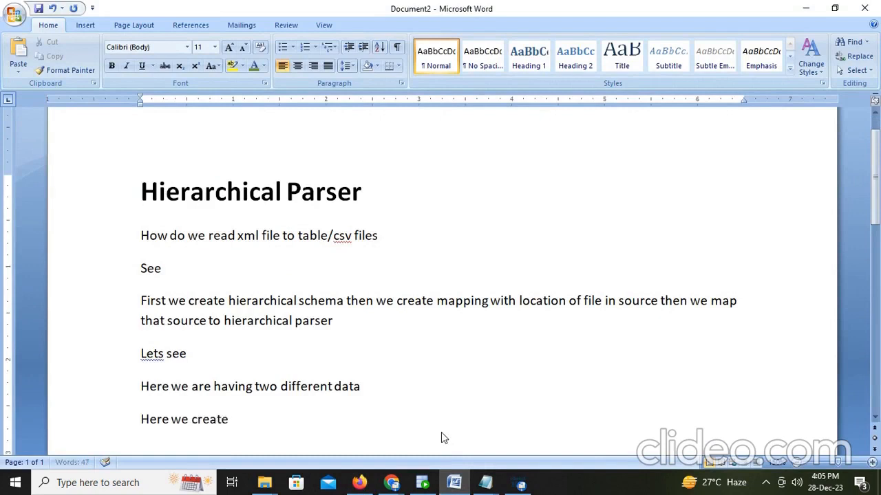
text( file name at runtime)
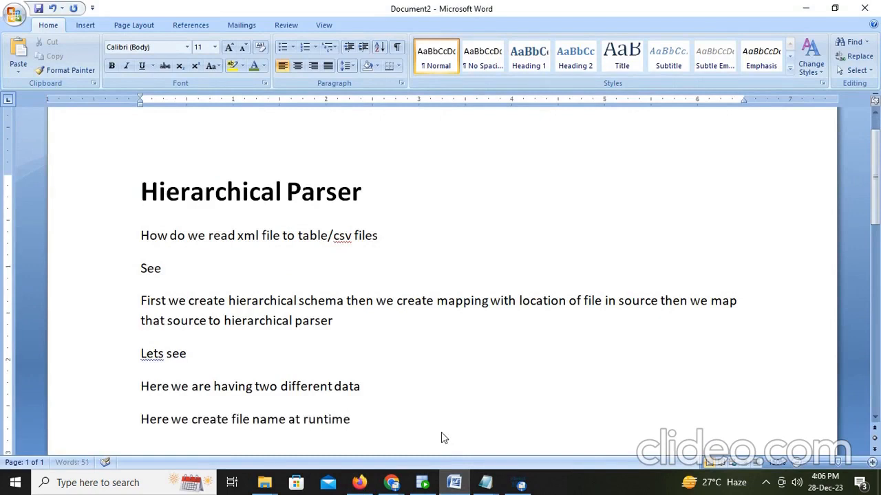
text( in static mode)
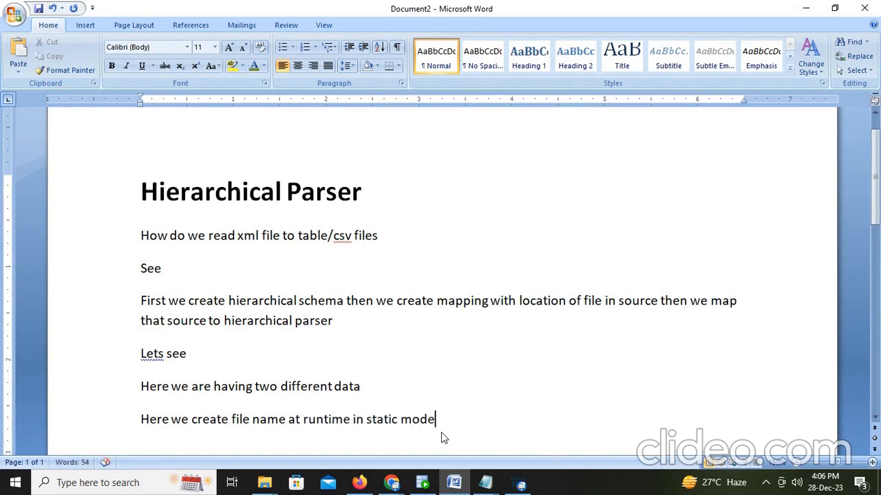
Switch back to Data Integration in Firefox and set the target object to Create New at Runtime with static file name T_FF_feeds
click(360, 484)
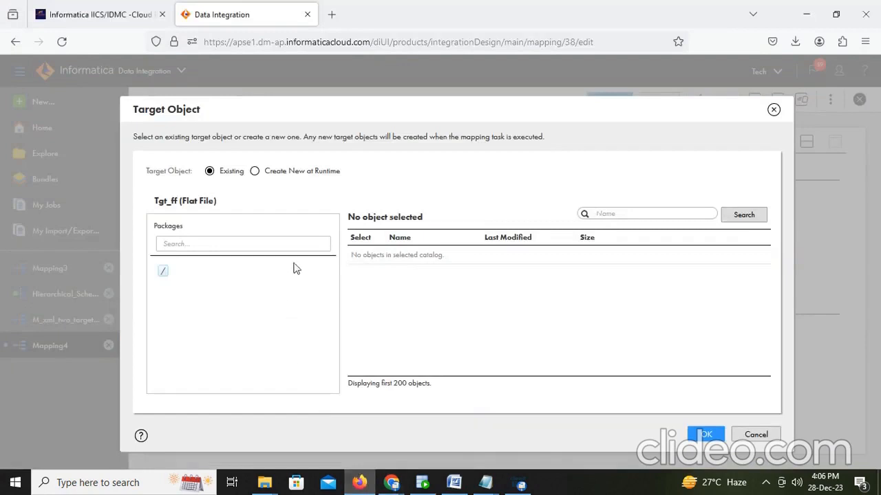
click(255, 172)
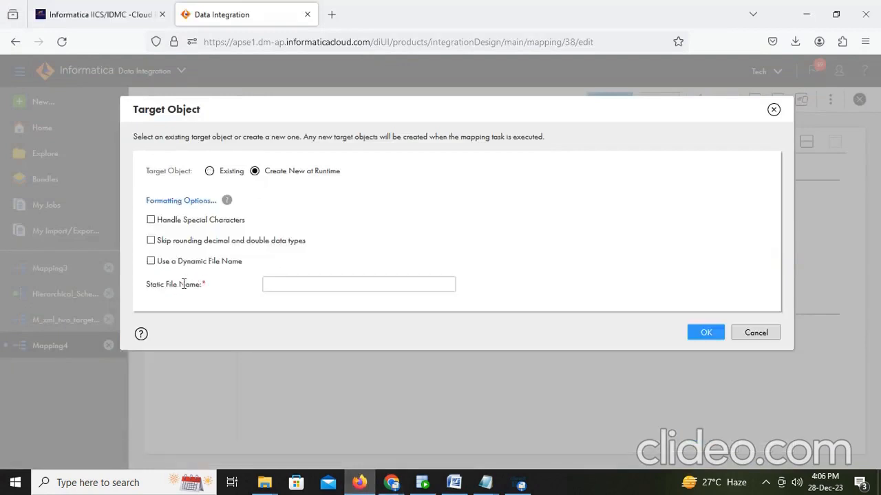
click(298, 286)
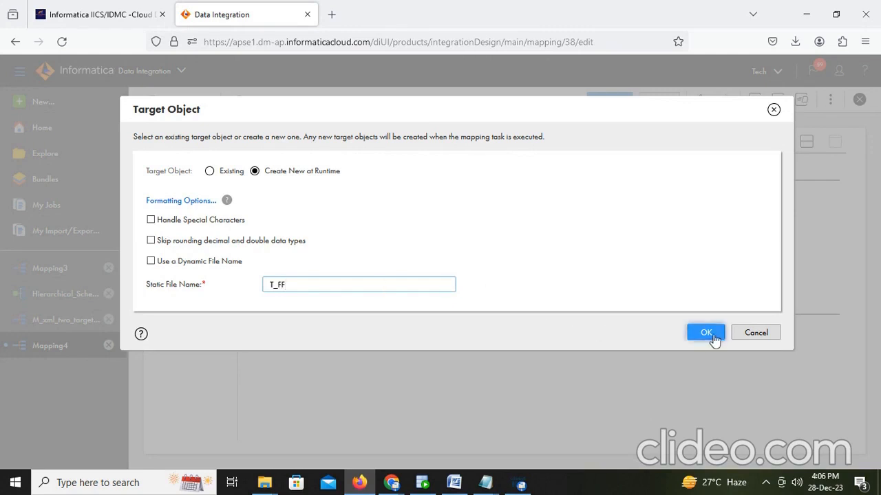
text(_)
drag(626, 112, 620, 170)
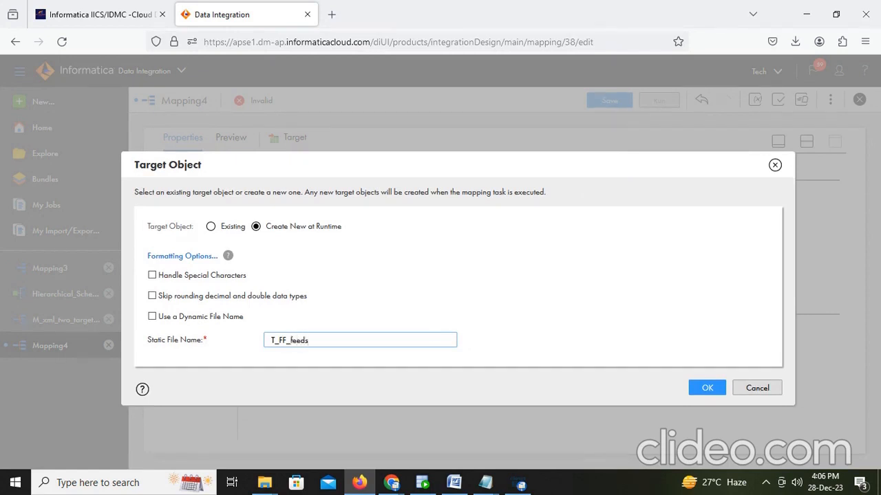
click(697, 386)
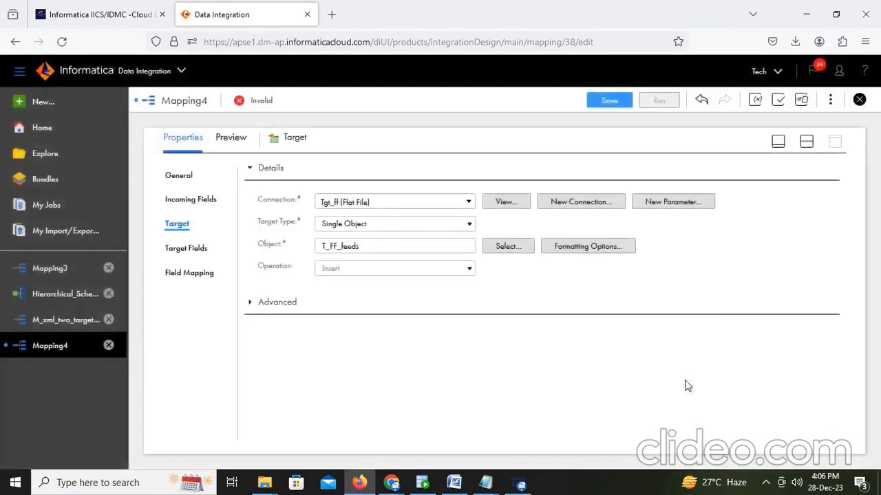
Examine the first Target's included incoming fields and field rules against its link to the Hierarchy Parser
click(806, 145)
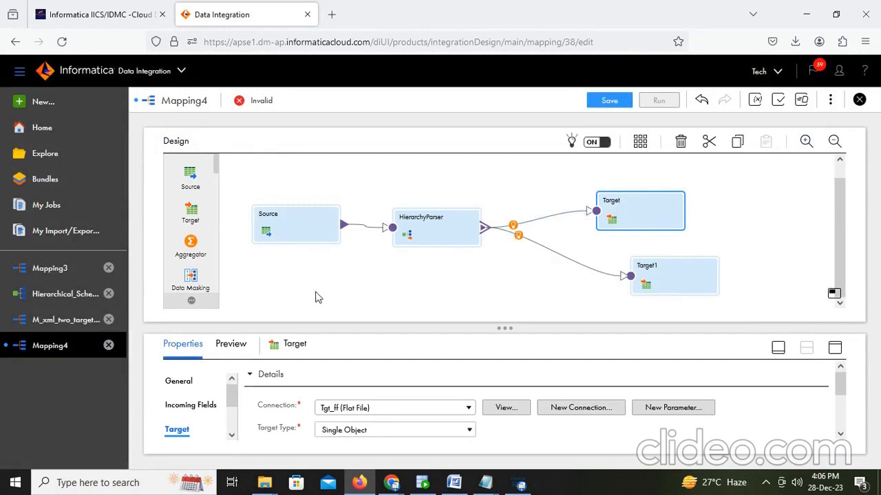
click(177, 404)
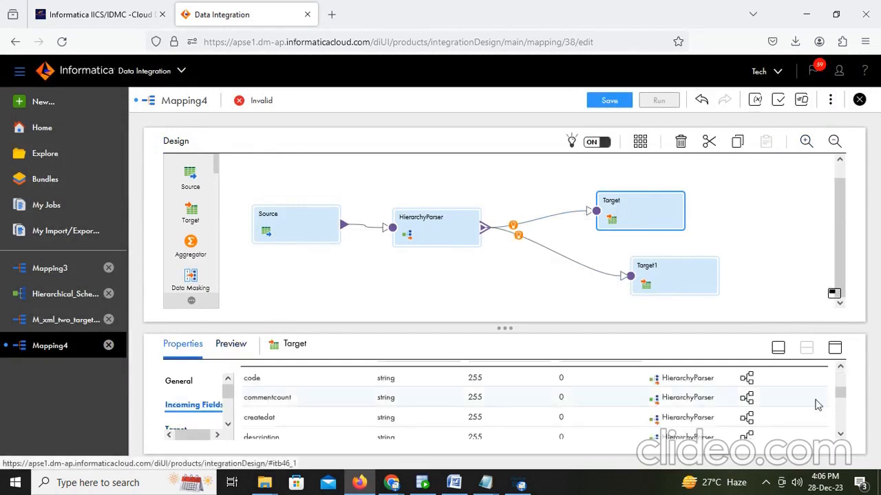
click(834, 348)
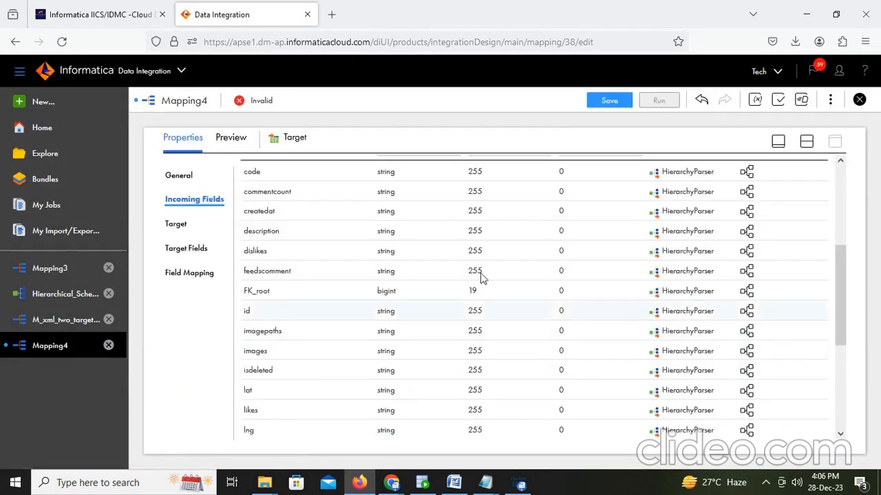
scroll(344, 288, up, 3)
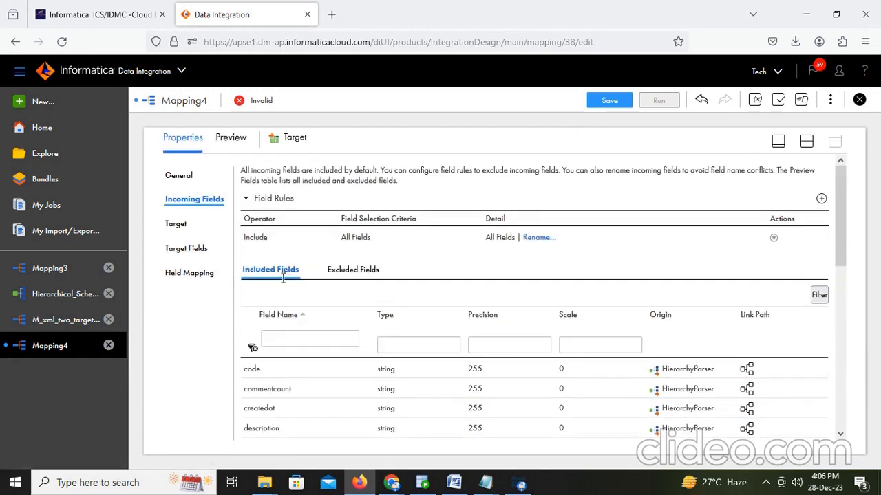
scroll(389, 397, down, 5)
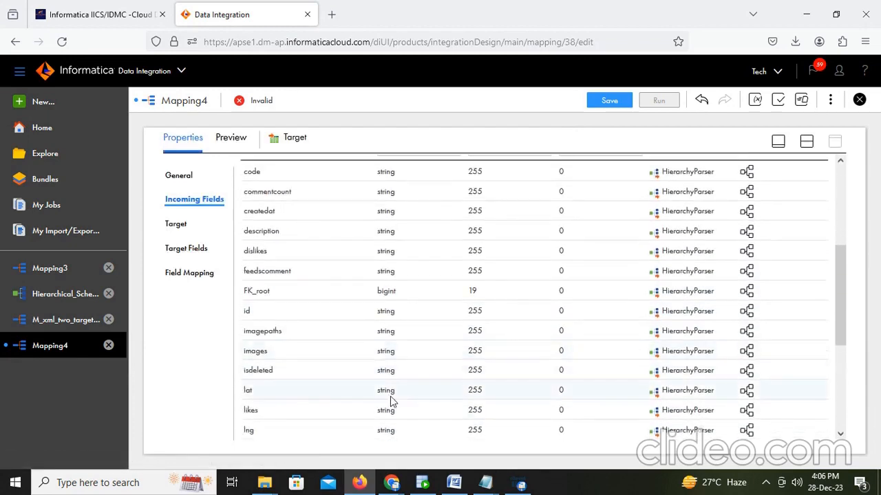
scroll(390, 400, down, 3)
scroll(389, 401, up, 4)
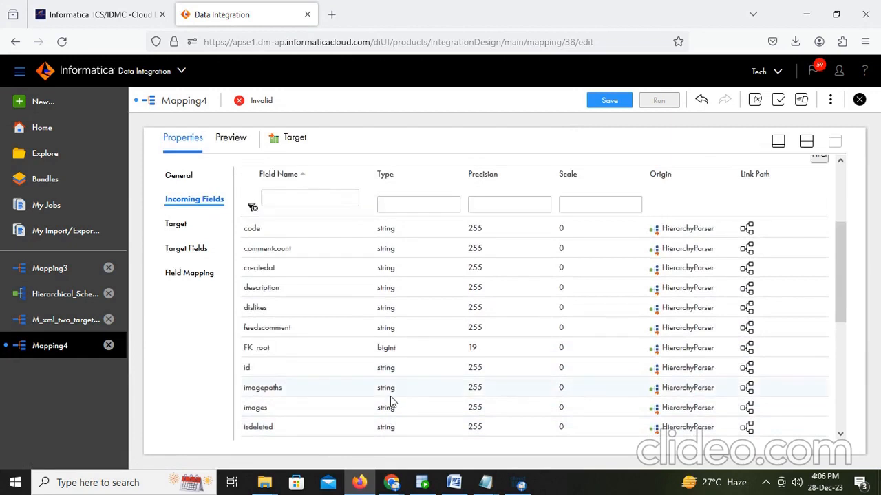
scroll(408, 372, up, 3)
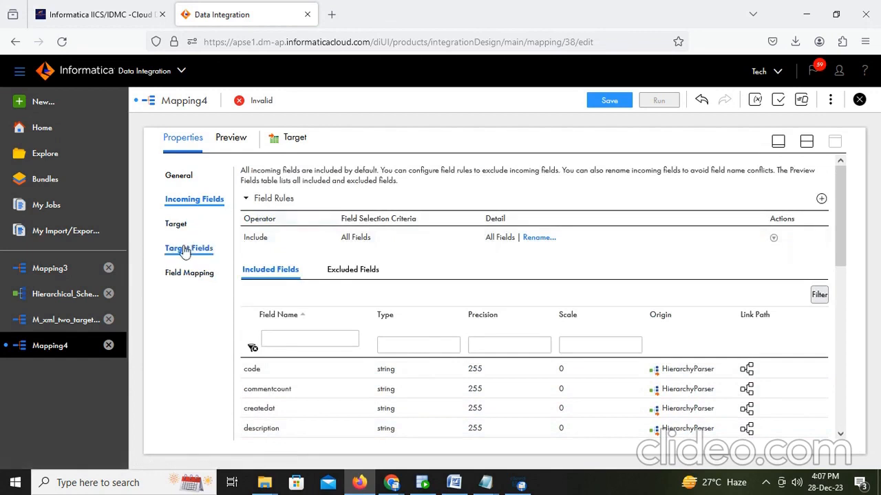
Check the first Target's object settings, target fields and field mapping
click(177, 224)
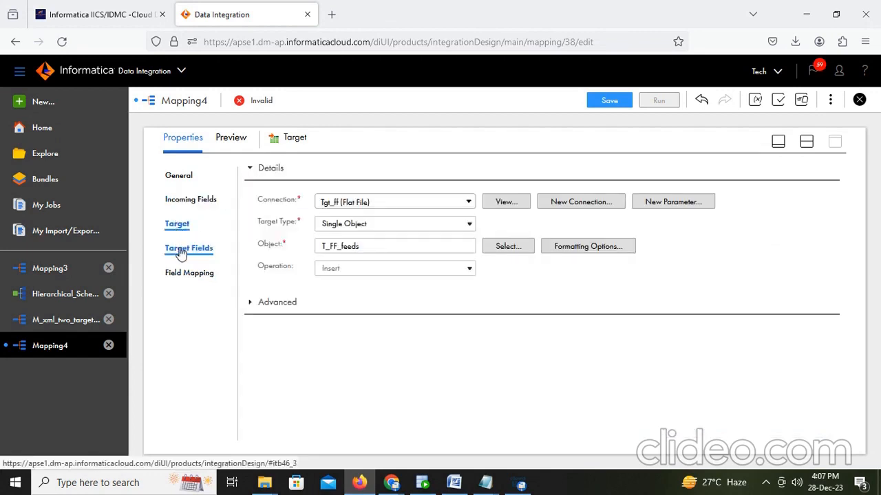
click(180, 248)
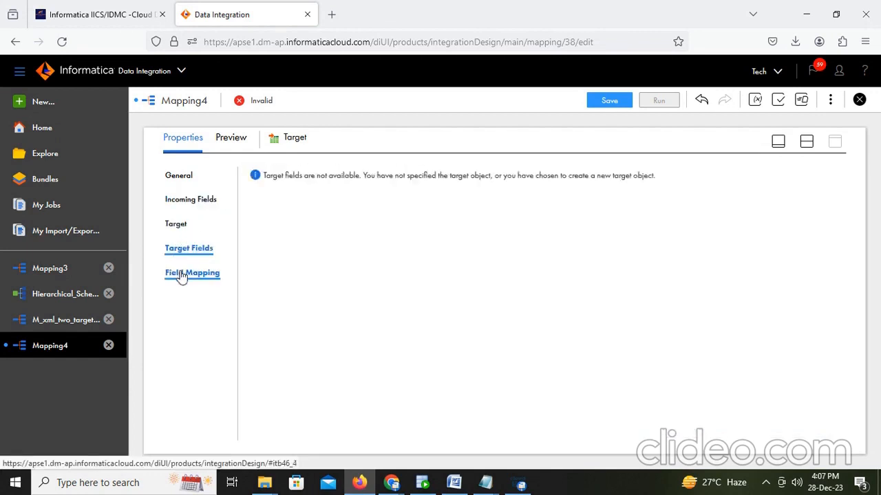
click(181, 273)
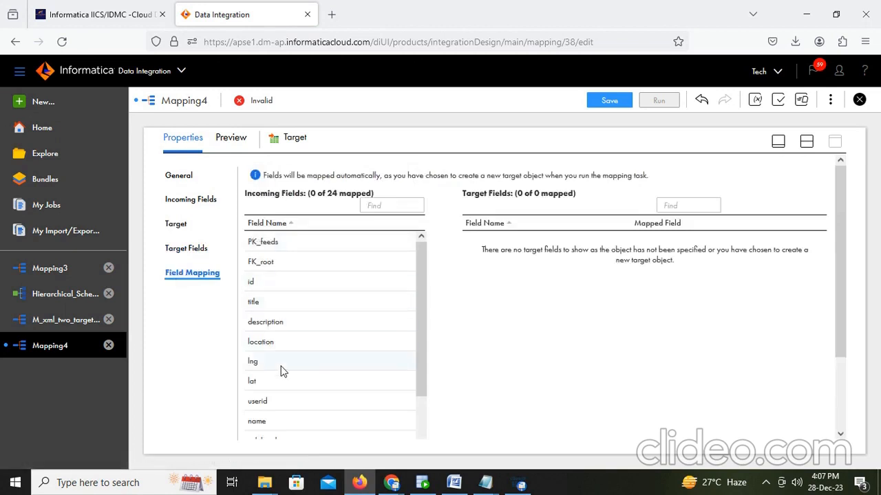
scroll(277, 367, down, 3)
scroll(278, 368, up, 3)
Select Target1 in the mapping and review the incoming fields it receives from the Hierarchy Parser
click(807, 141)
click(666, 280)
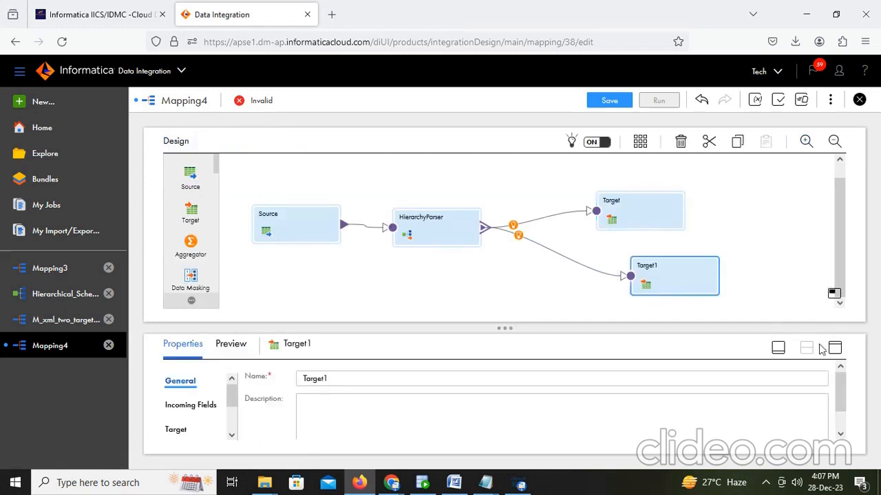
click(835, 348)
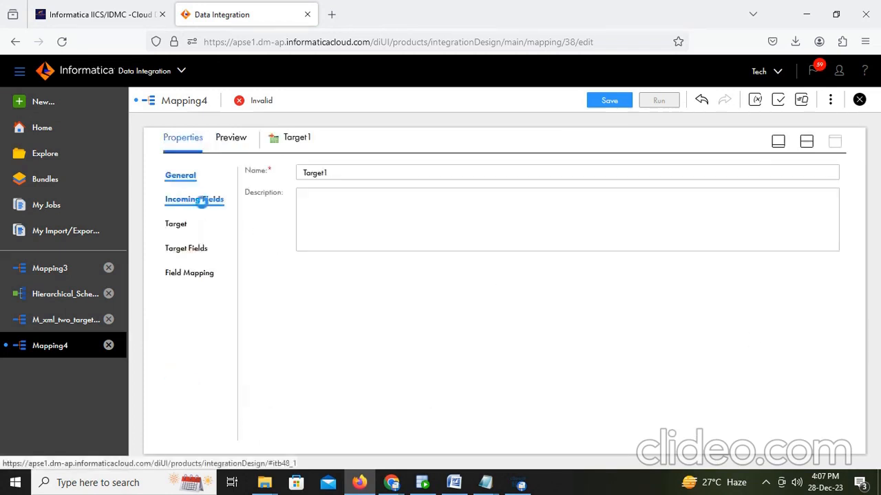
click(202, 200)
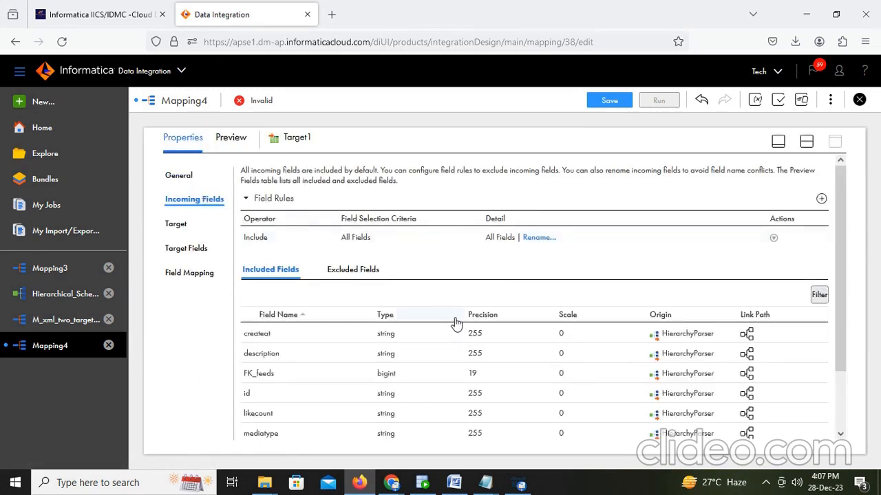
Set the connection of Target1 to Tgt_ff (Flat File)
click(177, 224)
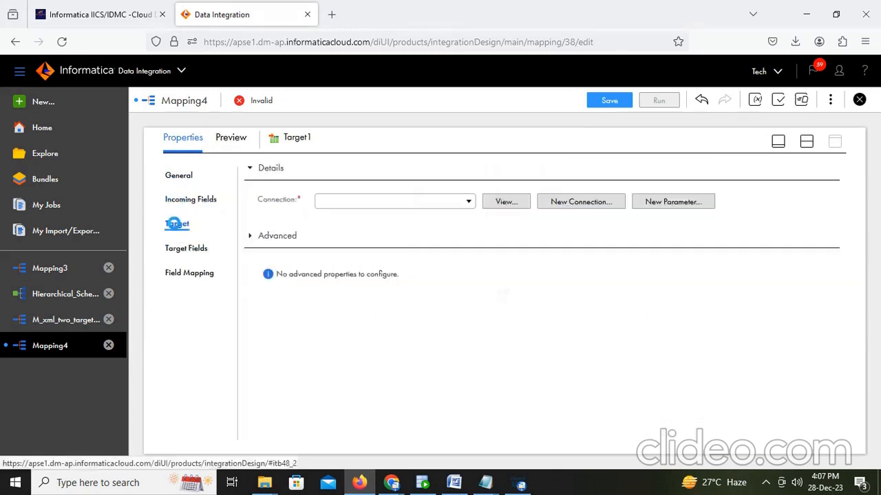
click(466, 203)
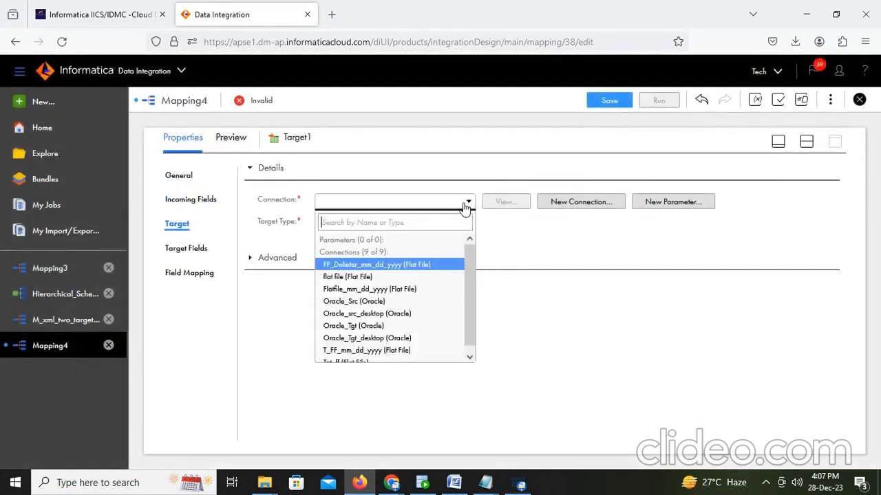
scroll(393, 319, down, 2)
click(361, 358)
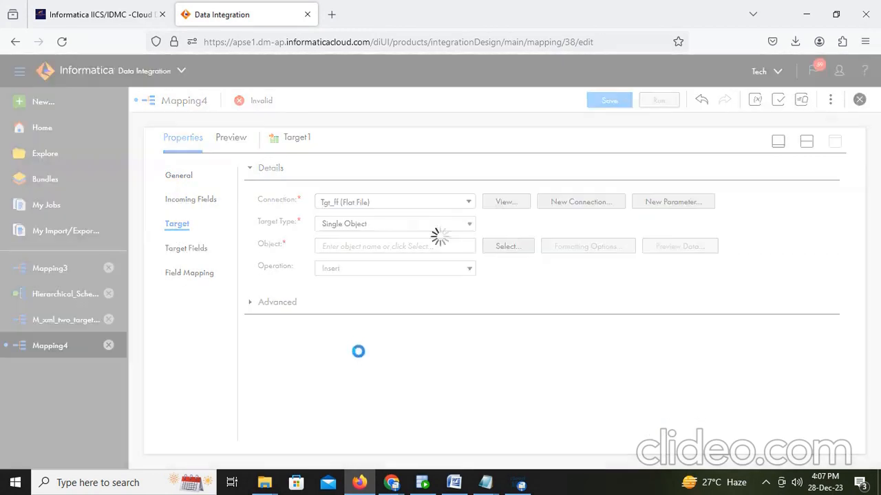
Set Target1's object to be created new at runtime with the static file name T_Multimedia_ff.csv
click(507, 246)
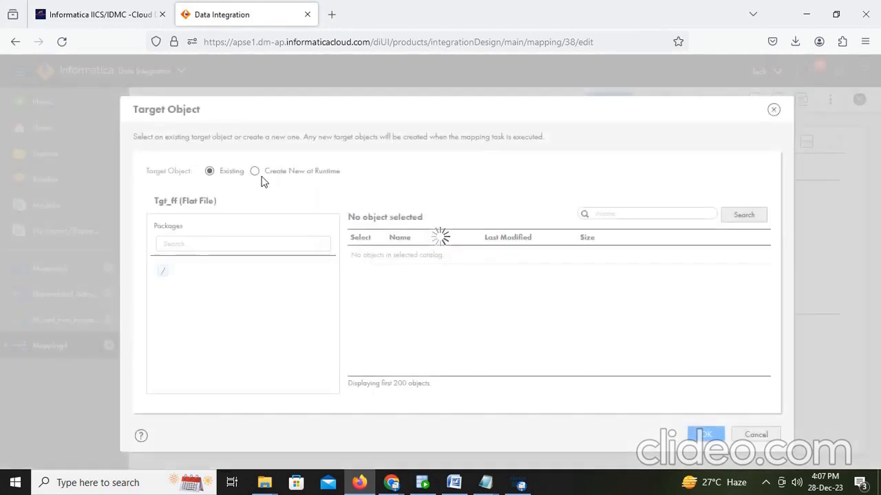
click(255, 172)
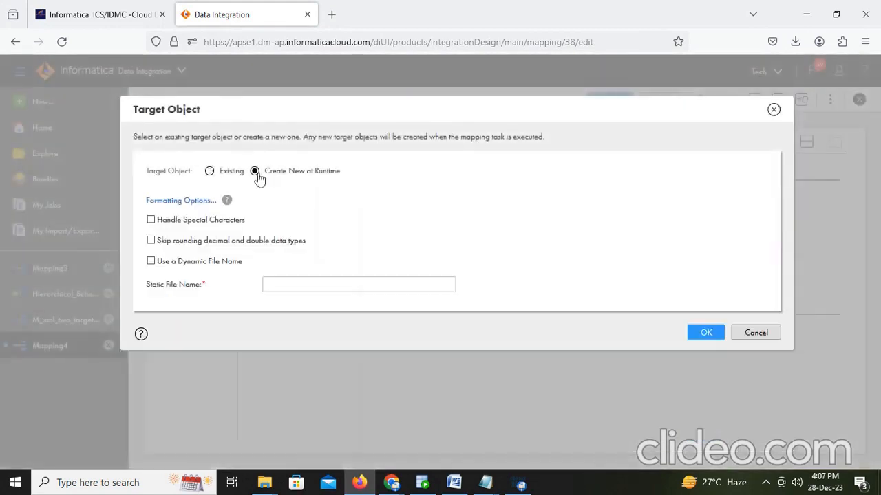
click(292, 282)
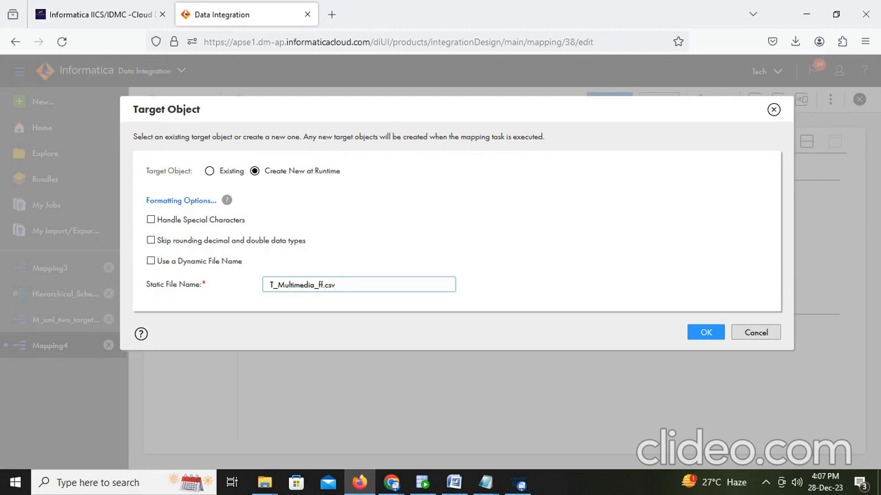
click(706, 329)
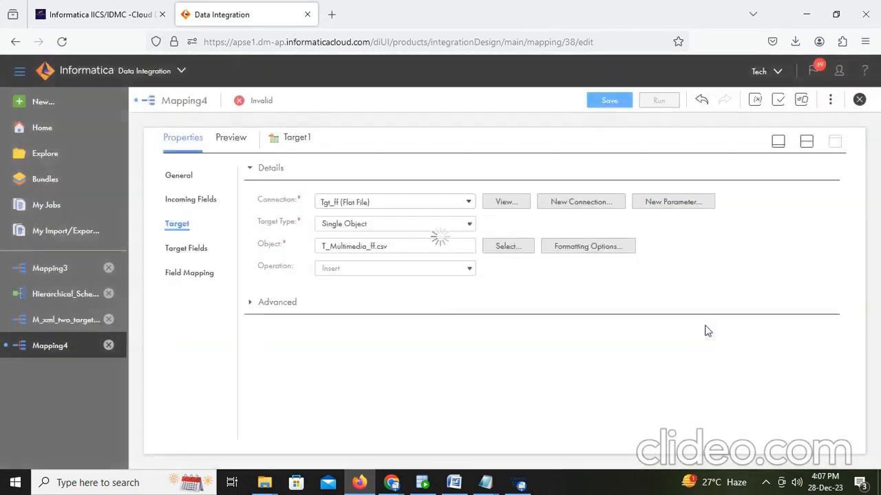
Change the first Target's object name to T_FF_feeds.csv, accept the target change and save the mapping
click(807, 141)
click(669, 219)
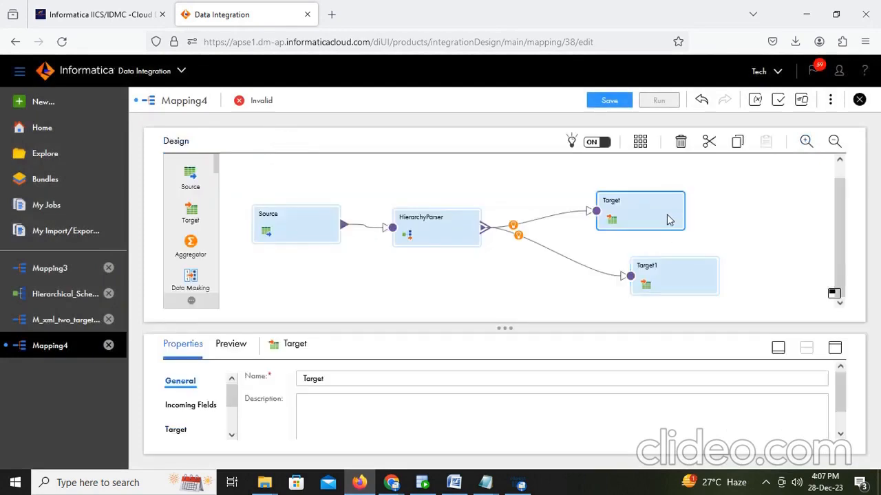
click(835, 349)
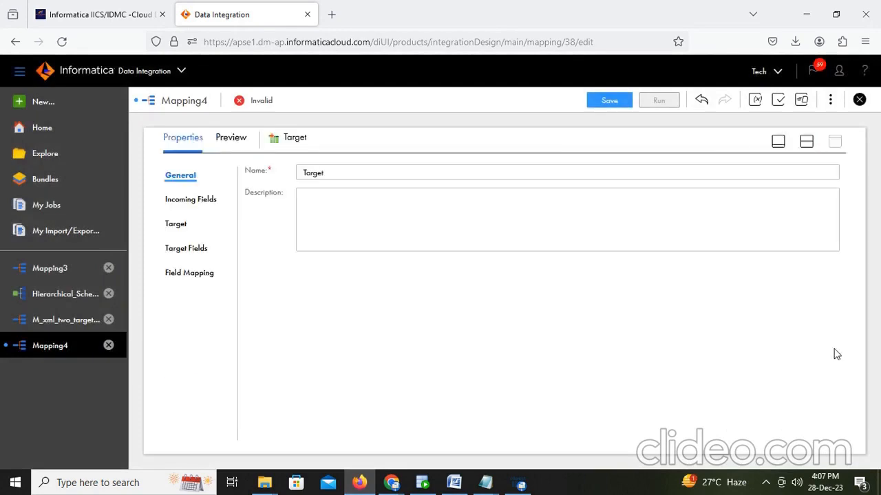
click(177, 224)
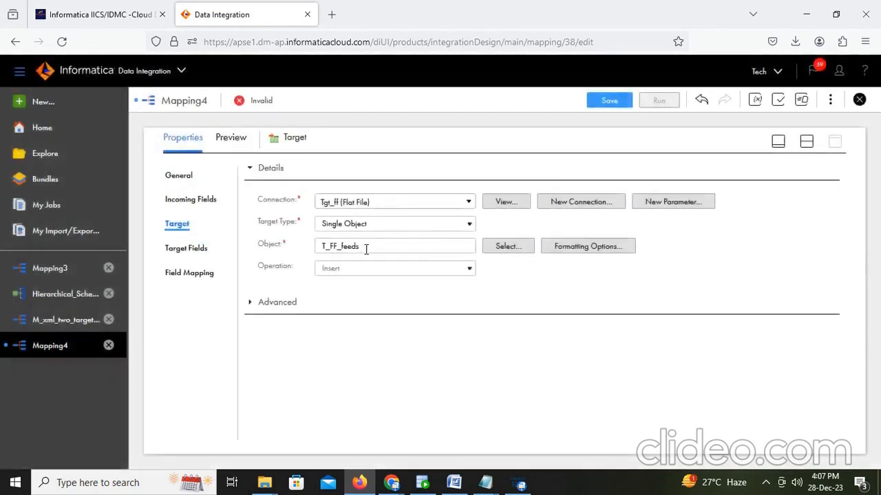
click(366, 249)
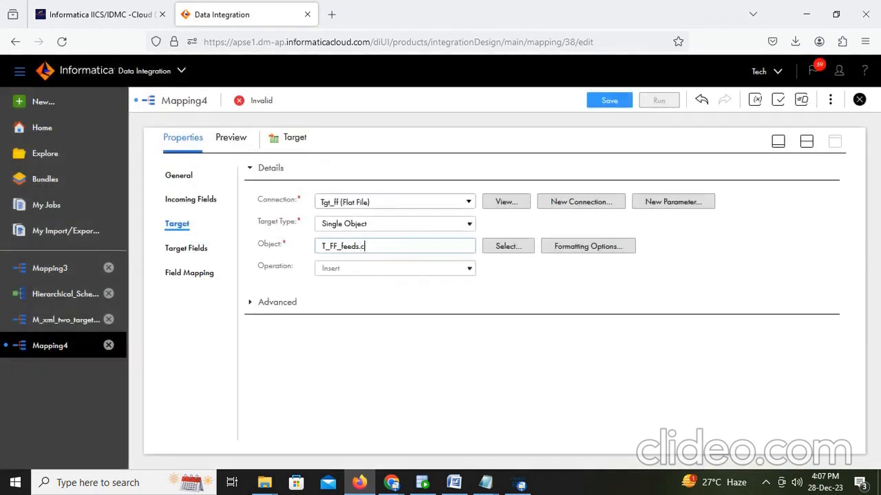
click(623, 103)
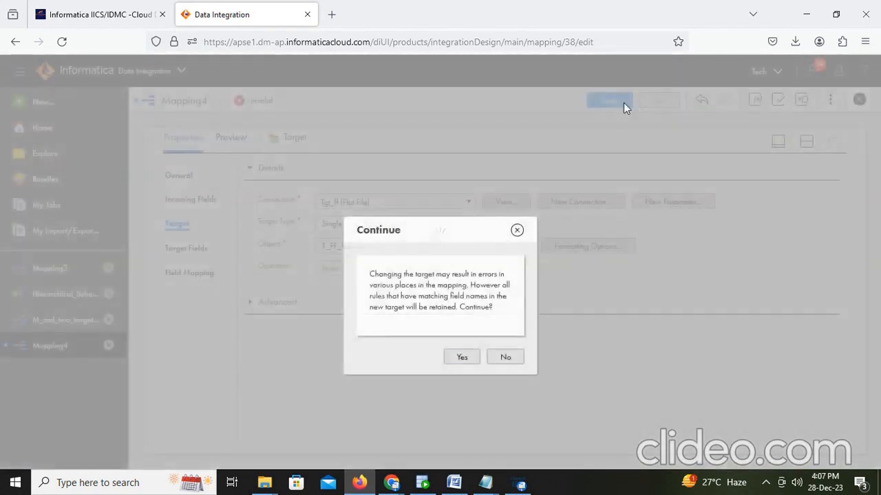
click(460, 360)
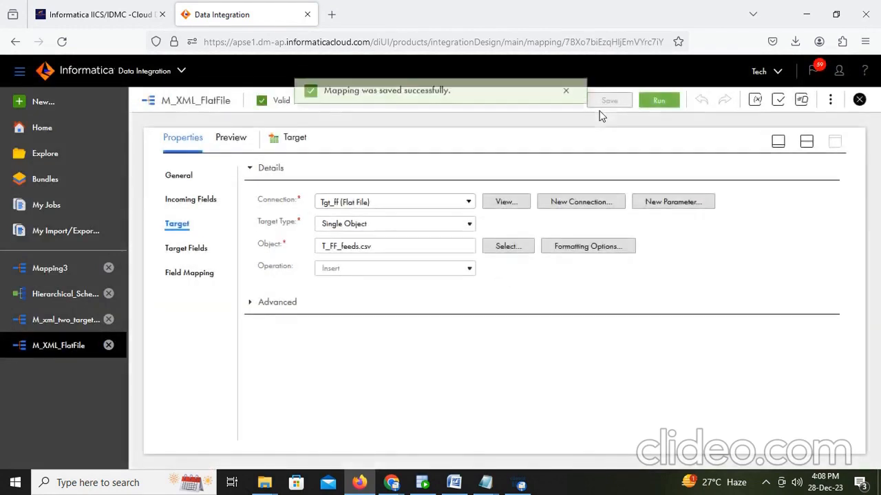
Review the object settings of the first Target and the incoming fields and object settings of Target1
click(808, 142)
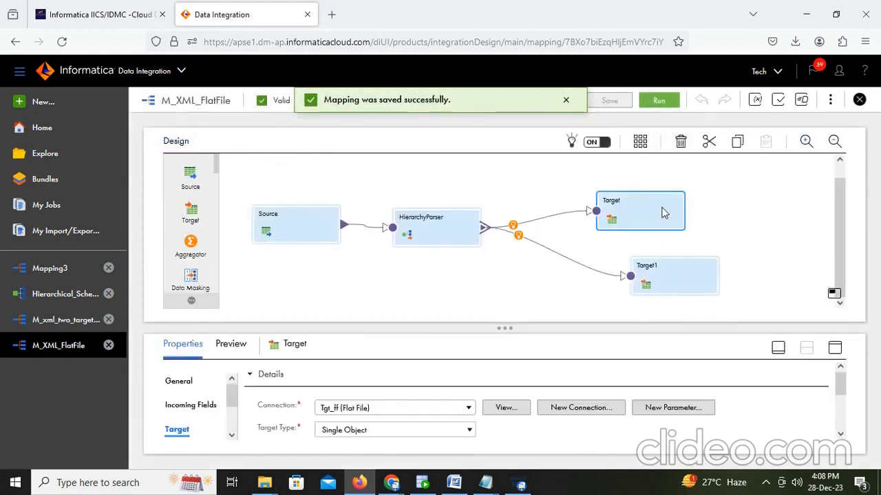
scroll(417, 418, down, 3)
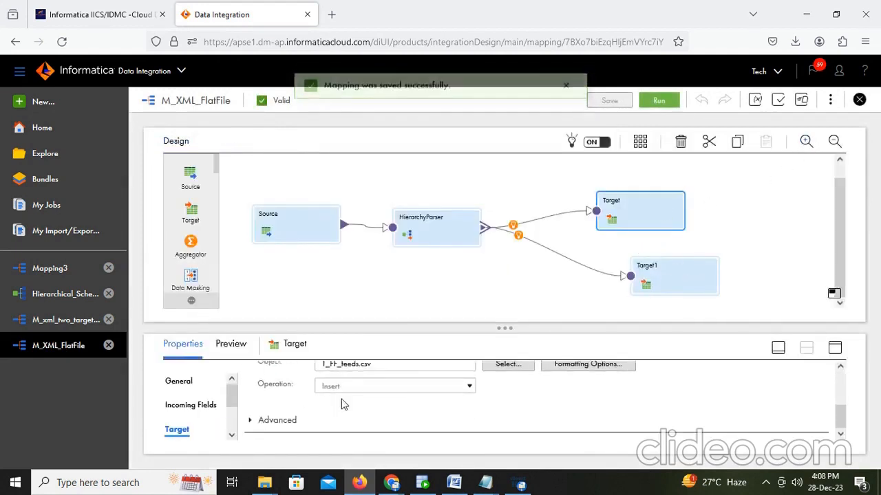
click(674, 284)
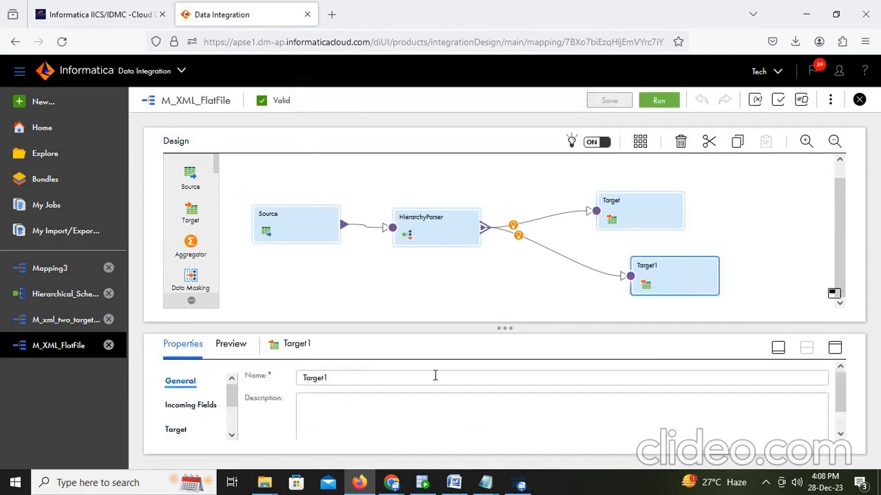
scroll(432, 381, down, 1)
click(200, 407)
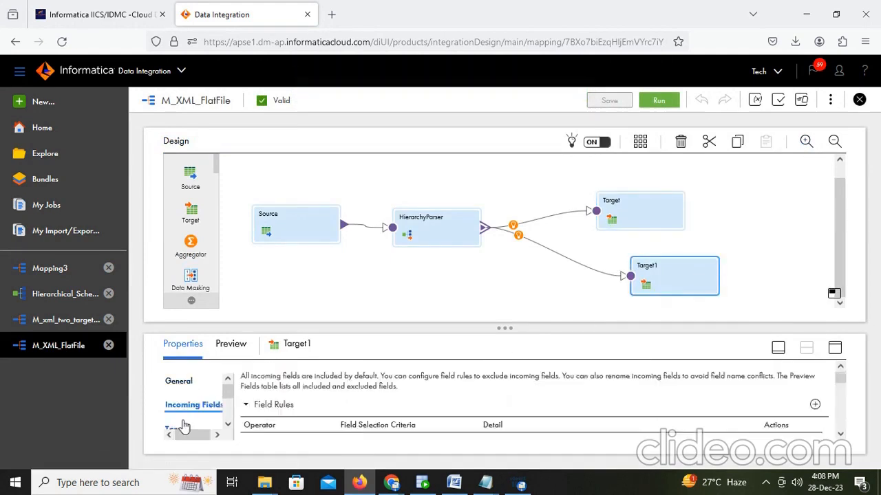
scroll(173, 408, down, 2)
scroll(173, 407, up, 2)
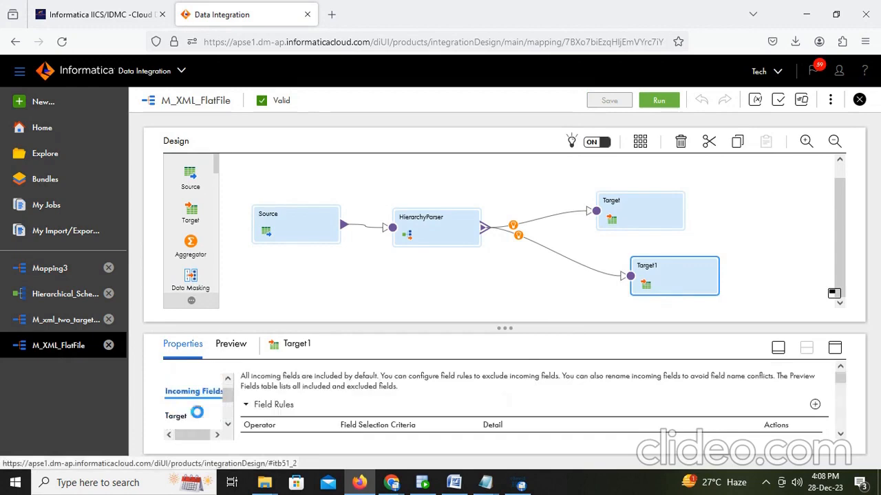
click(177, 415)
scroll(413, 418, down, 2)
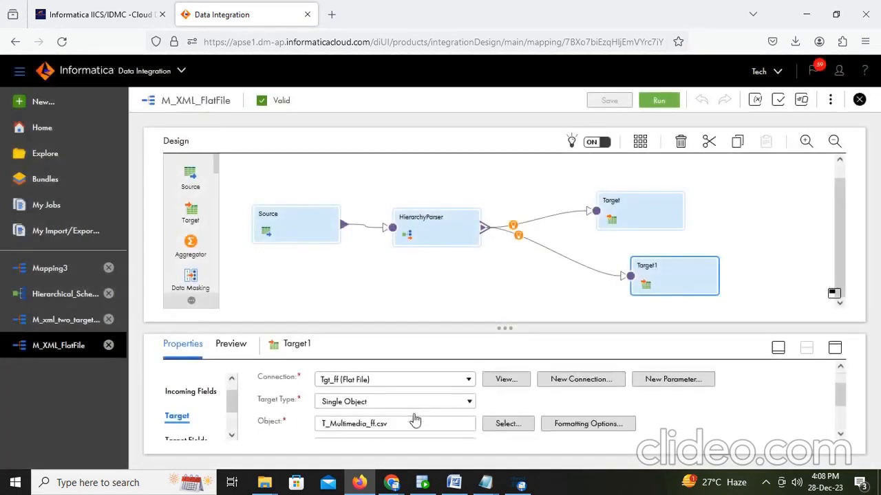
Deselect the transformations and open the run definition of the M_XML_FlatFile mapping
click(770, 233)
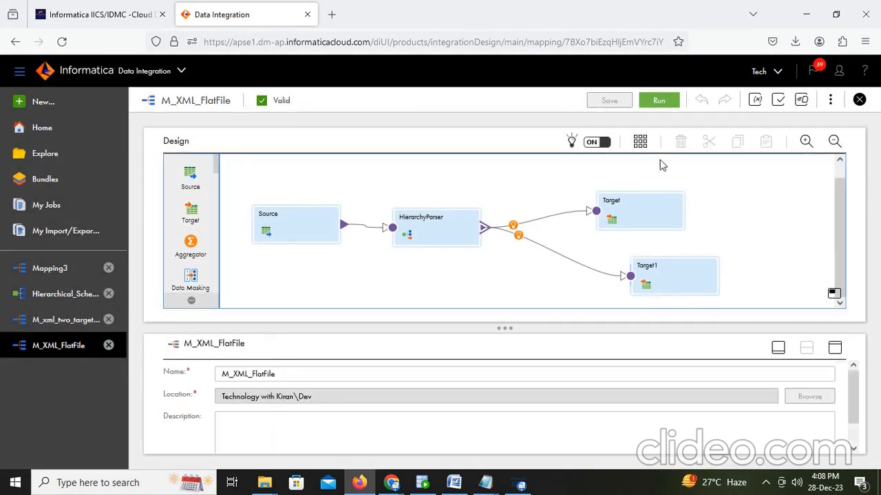
scroll(739, 244, up, 1)
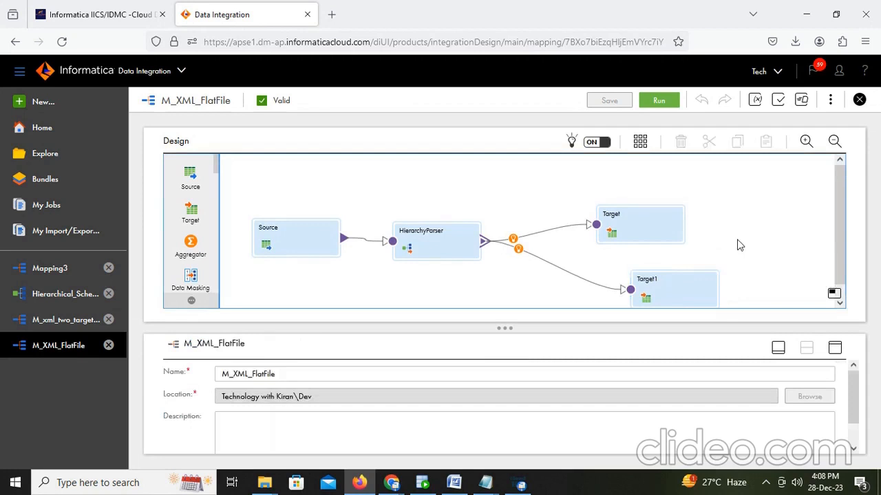
click(659, 101)
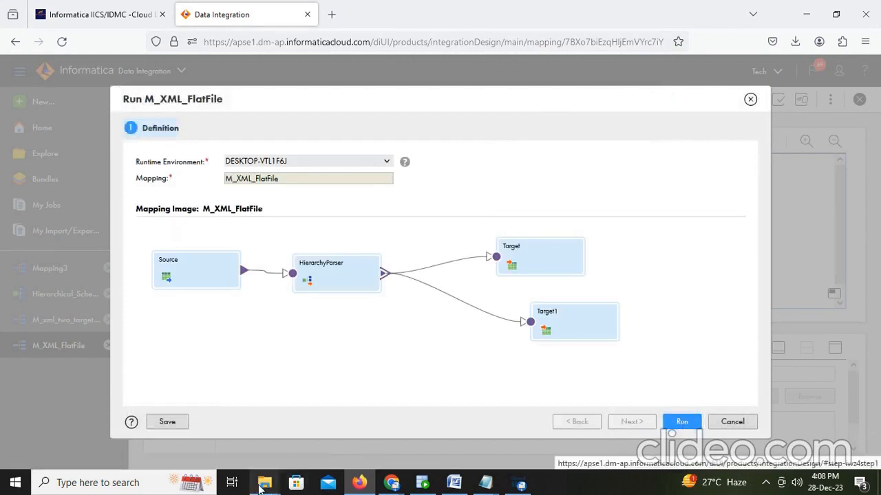
Switch to File Explorer and check the contents of the tgt_files folder under C:\IICS
mouse_move(264, 482)
click(246, 447)
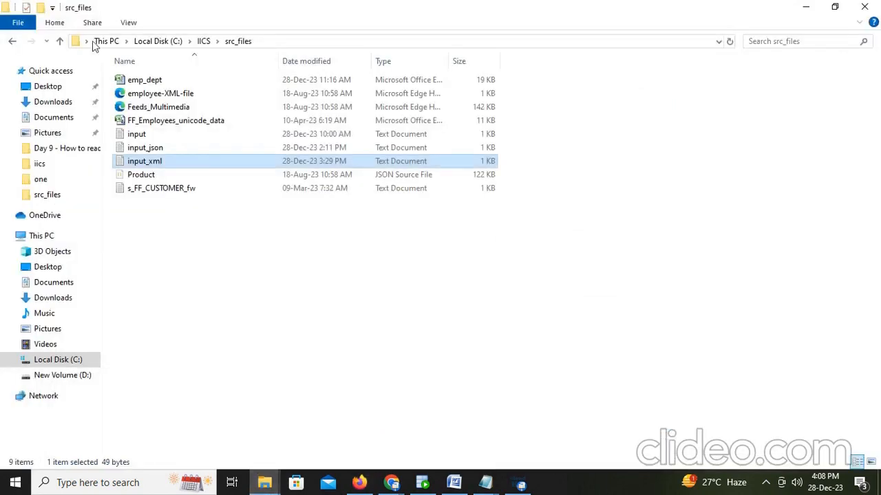
click(203, 41)
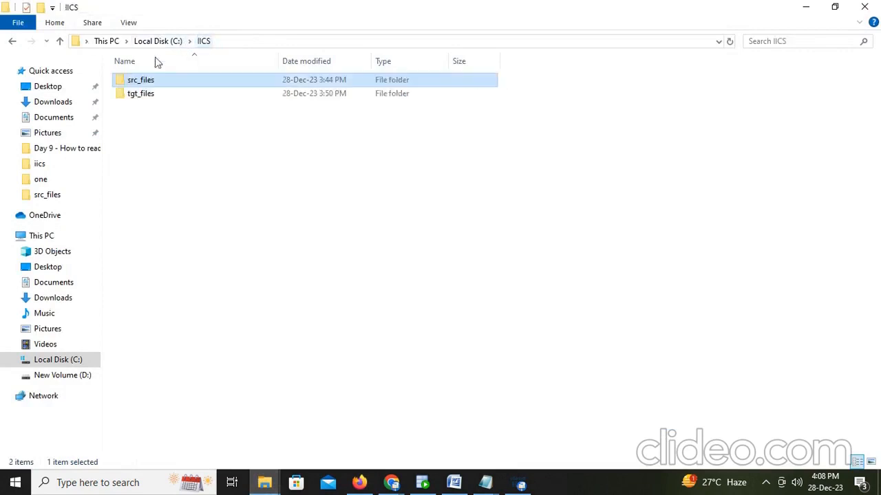
double_click(140, 93)
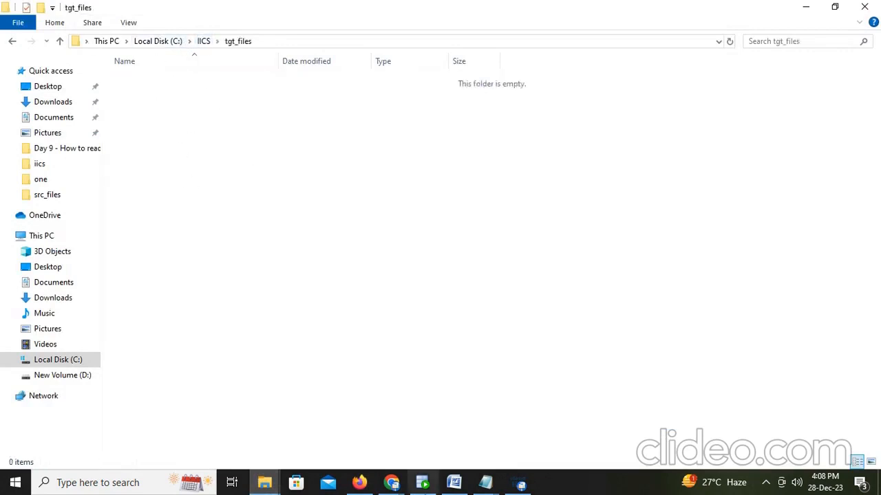
Return to Firefox, run the M_XML_FlatFile mapping and refresh the job list to follow its progress
click(358, 481)
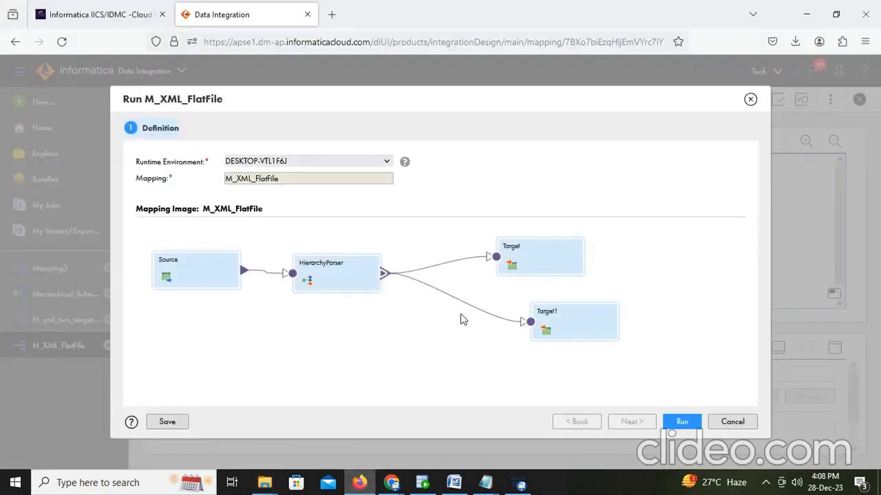
click(680, 422)
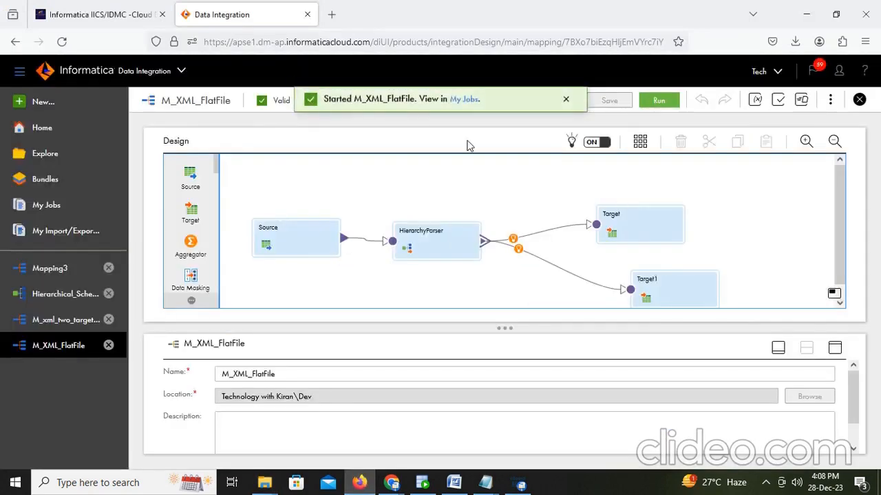
click(464, 102)
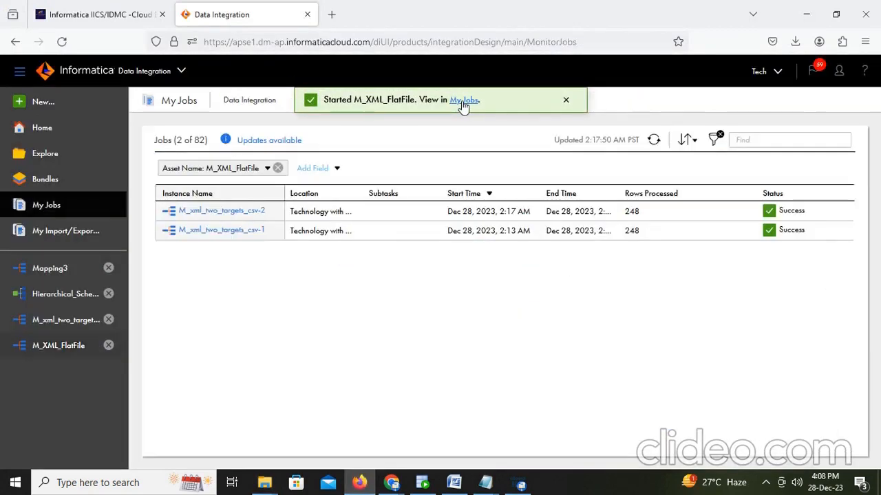
right_click(593, 275)
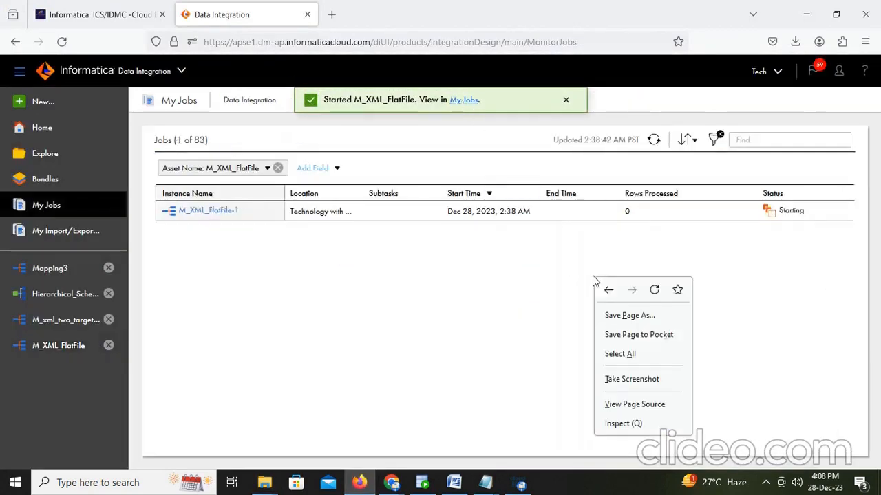
click(523, 274)
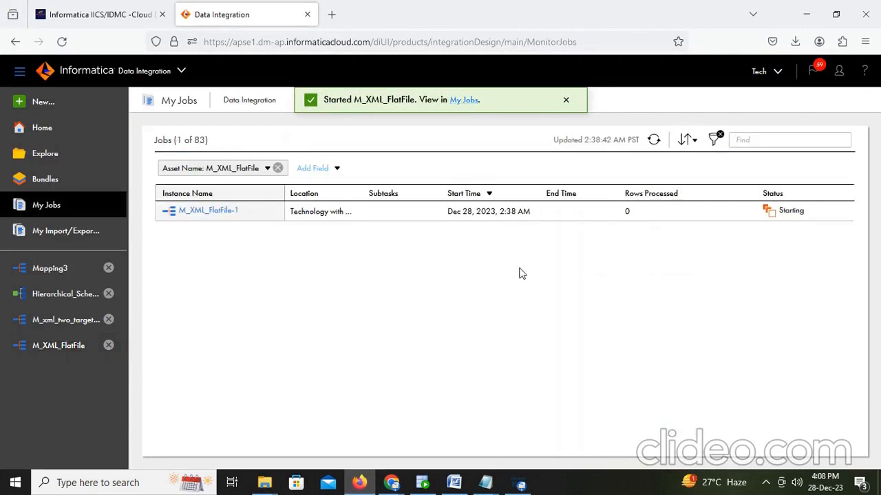
click(654, 141)
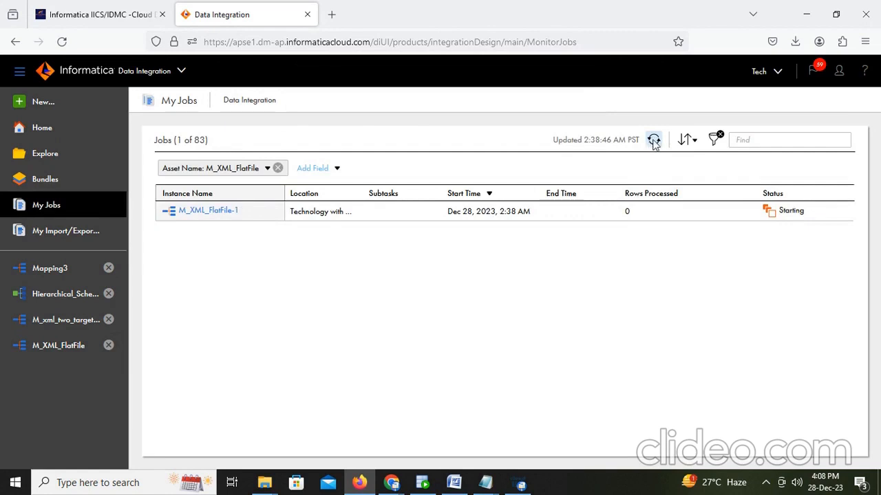
click(653, 141)
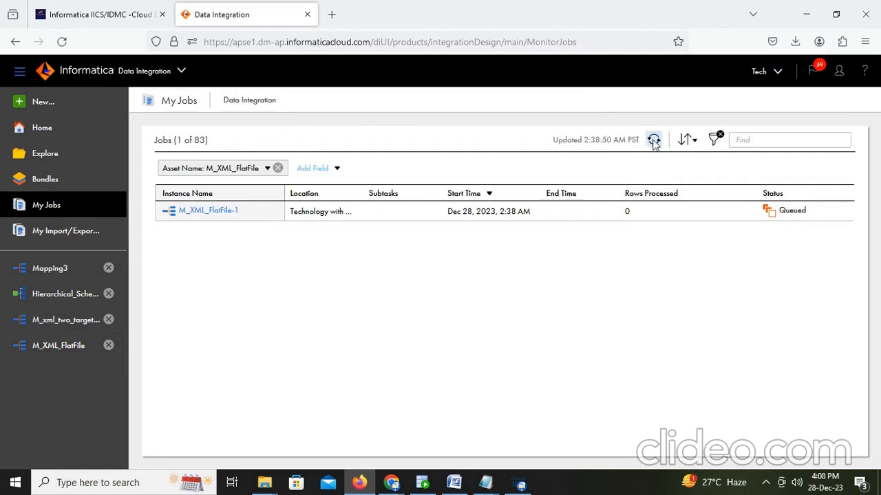
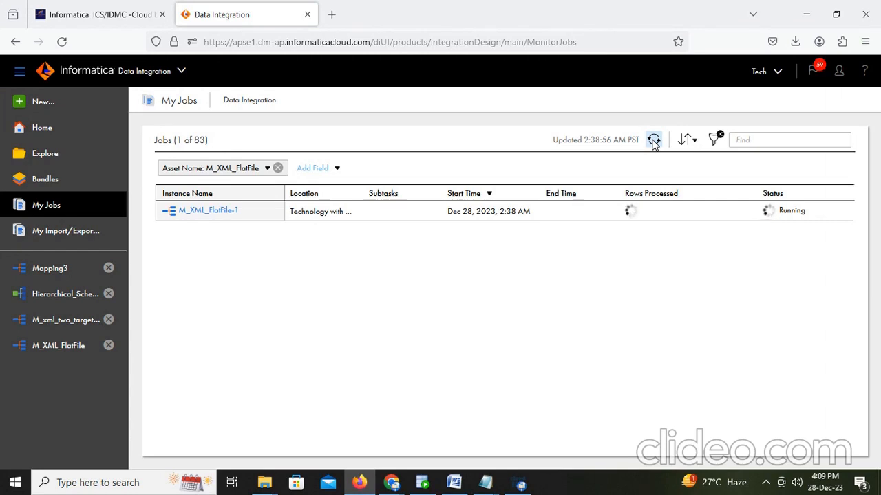
click(654, 141)
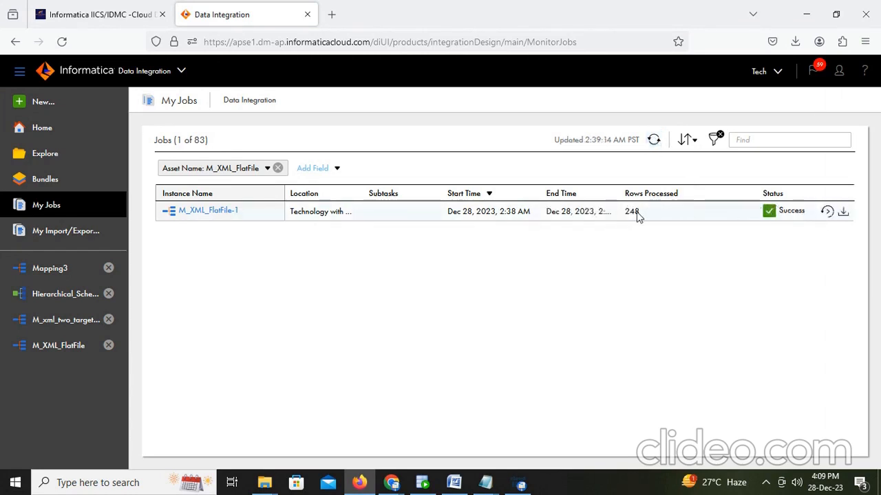
Switch to the tgt_files folder in File Explorer and open T_FF_feeds in Excel to examine its rows
mouse_move(265, 483)
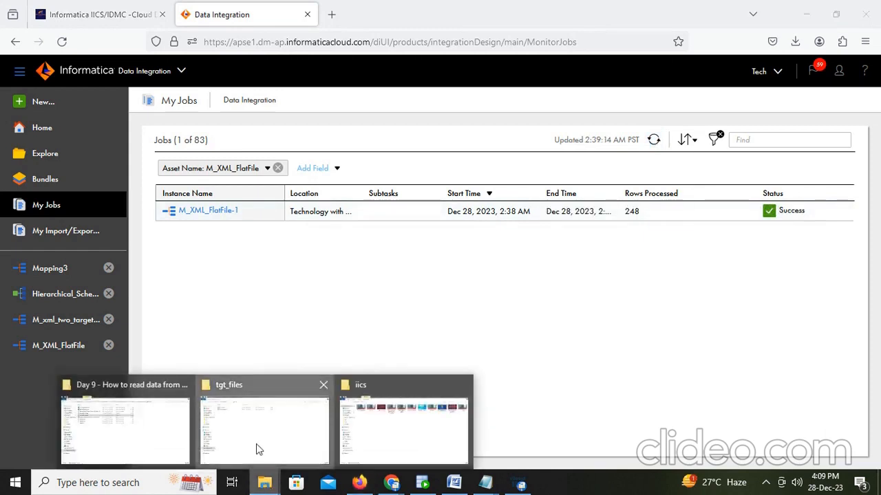
click(255, 391)
click(146, 83)
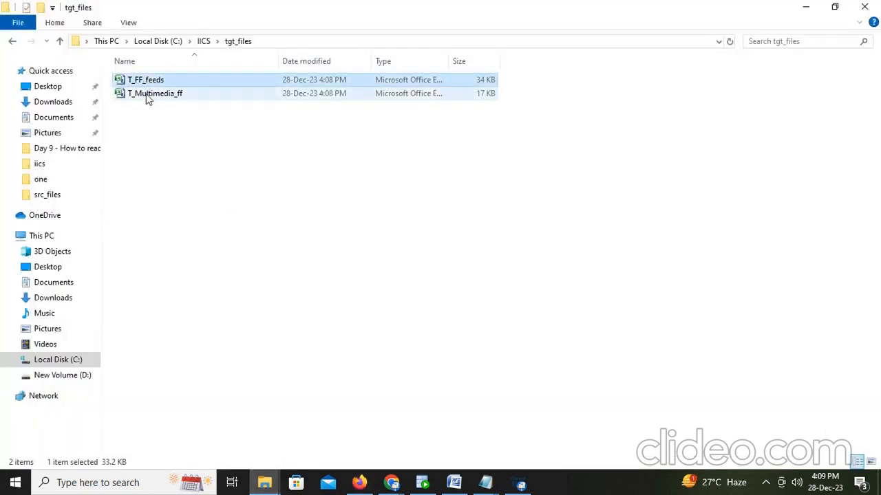
click(148, 94)
double_click(146, 81)
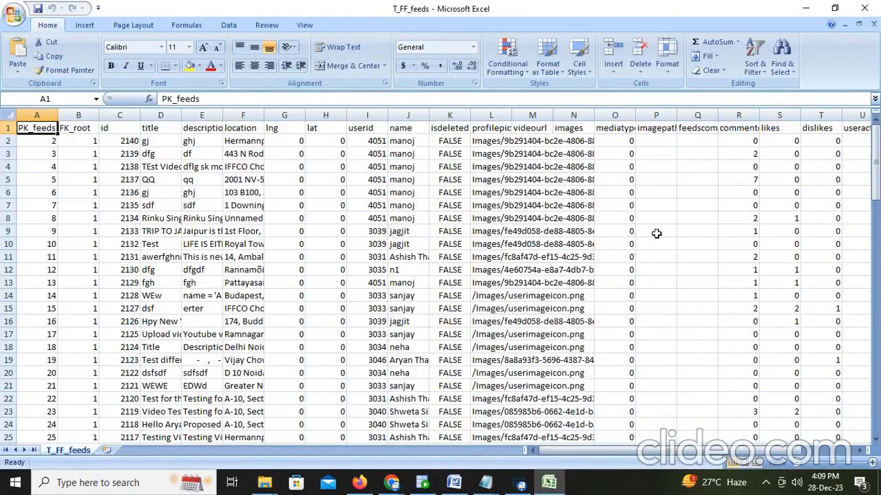
scroll(373, 341, down, 13)
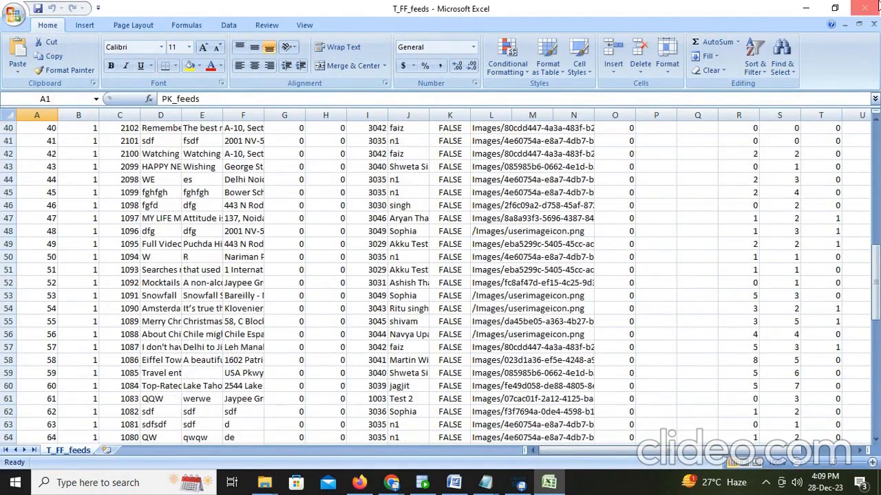
Close T_FF_feeds, open T_Multimedia_ff from the tgt_files folder in Excel to examine its rows, and close it
click(864, 9)
click(152, 94)
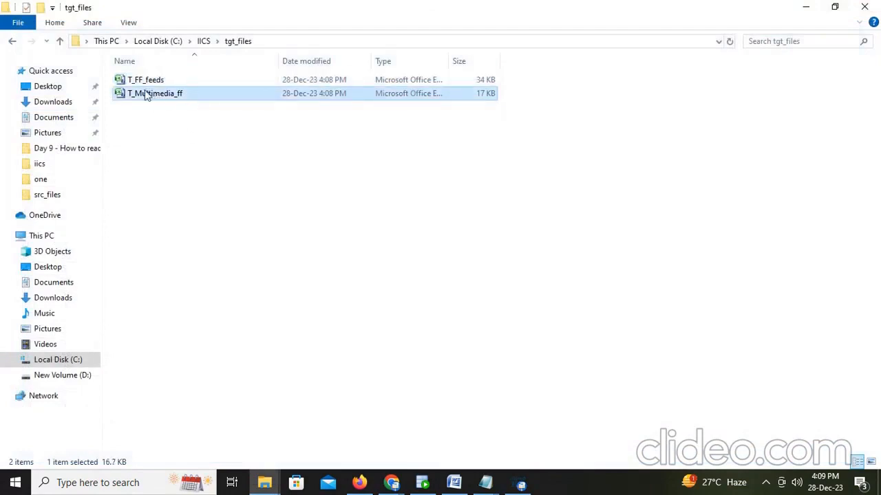
double_click(171, 96)
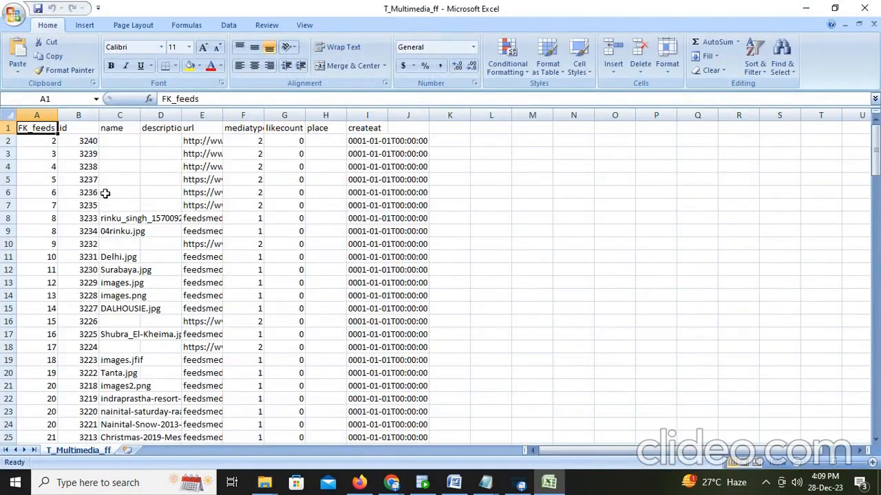
scroll(113, 197, down, 4)
scroll(116, 198, up, 4)
click(864, 7)
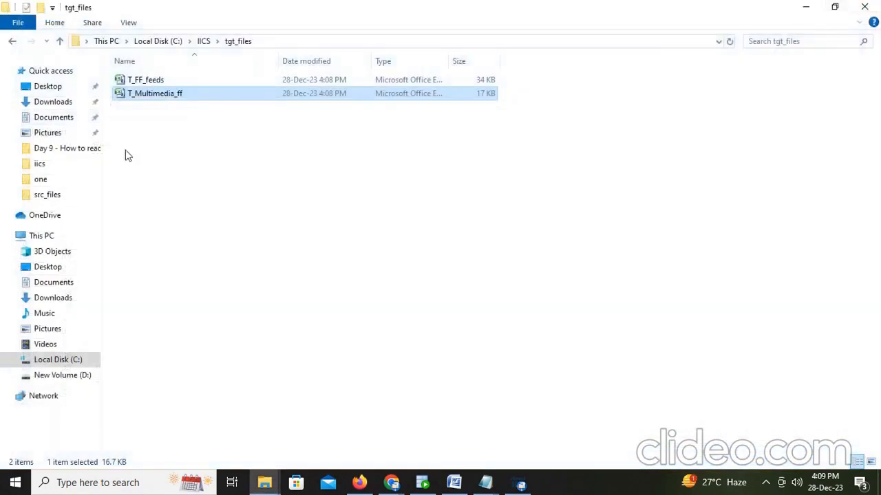
Reopen T_FF_feeds in Excel, look through its feed rows, and close the workbook
double_click(147, 81)
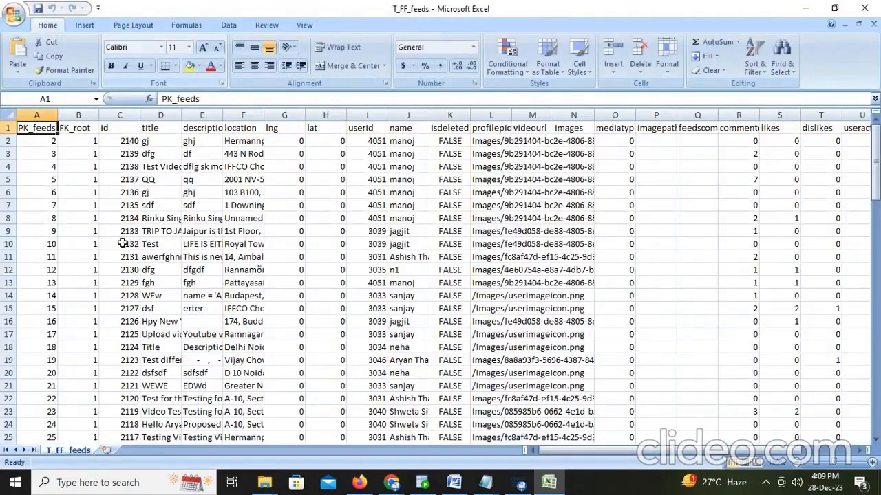
scroll(187, 248, down, 10)
scroll(188, 247, up, 10)
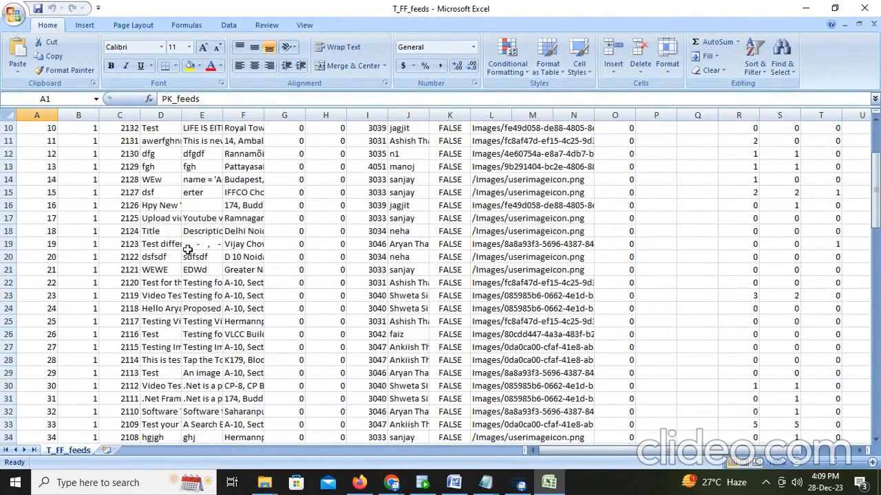
click(868, 7)
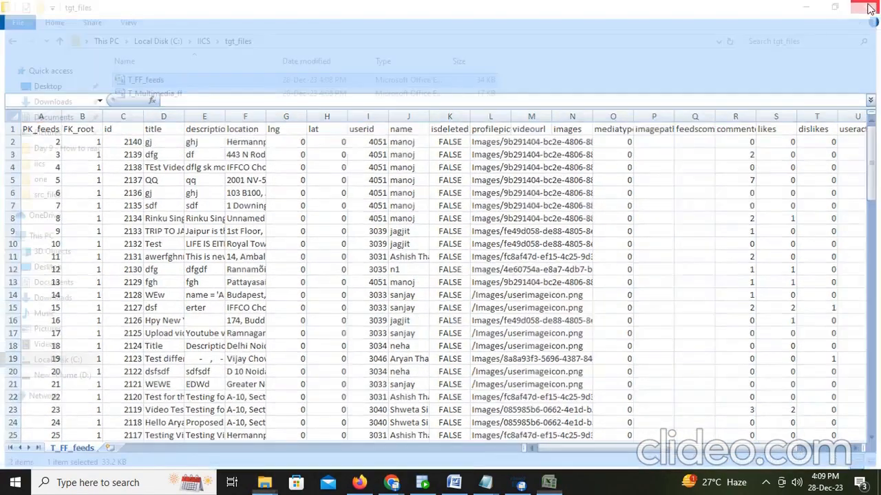
click(308, 230)
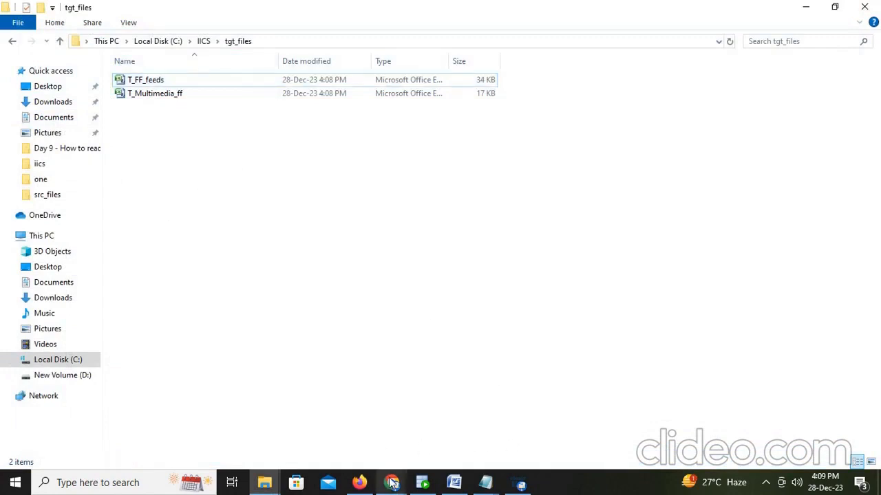
Switch to Document2 in Word and add the line "Like this we will create files for xml file" at the end of the notes
click(463, 486)
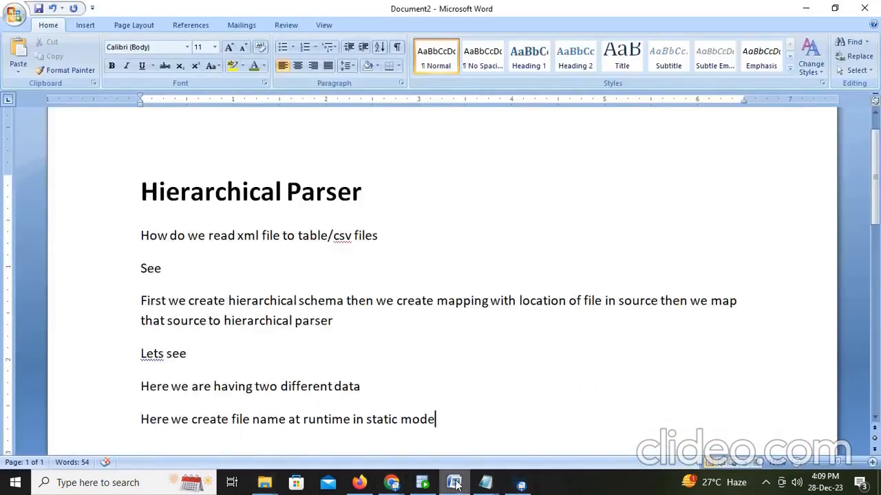
text(Likd)
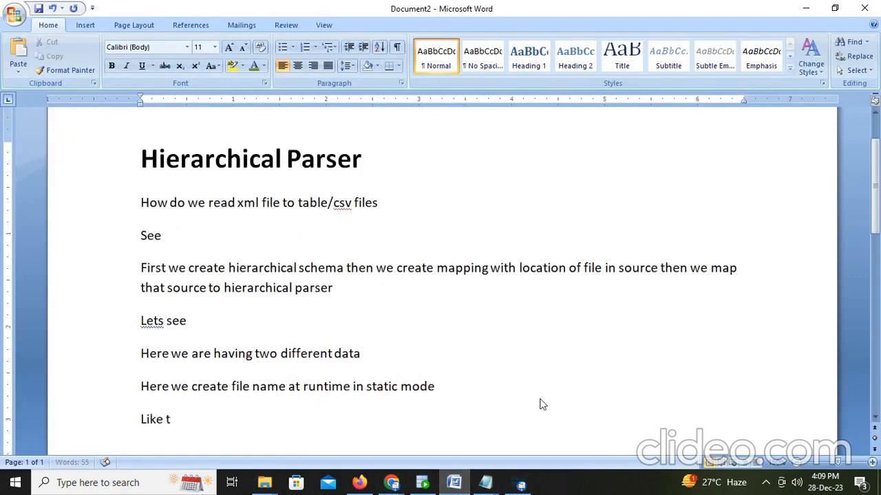
text( this we will cr)
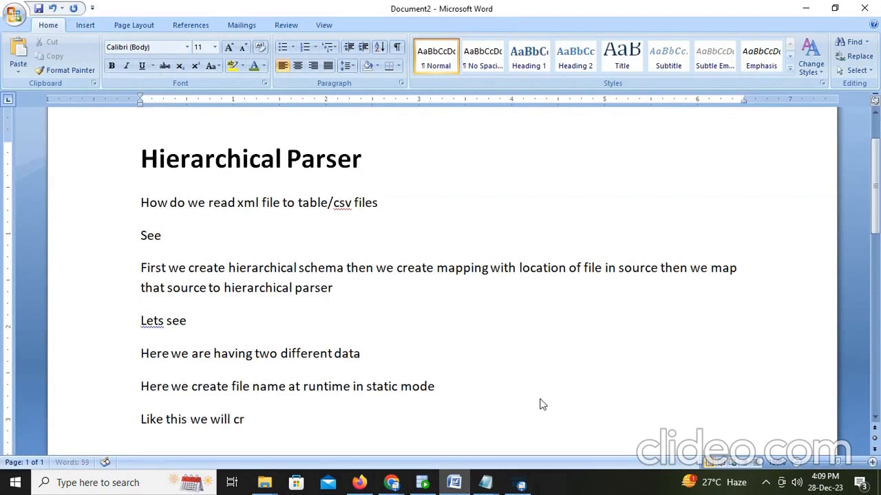
text(a)
key(BackSpace)
text(eate files for xml)
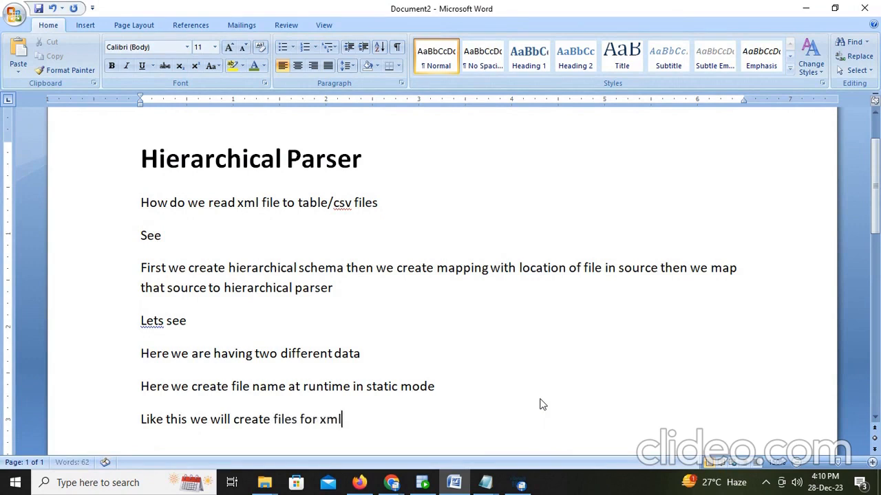
text( file)
key(Return)
Add the closing line "Please subscribe and like" below the last note
text(P)
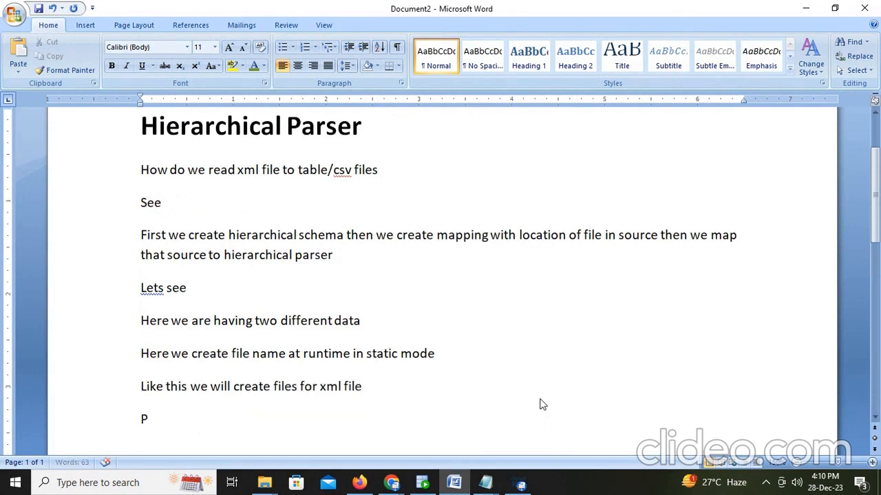
text(lease sub)
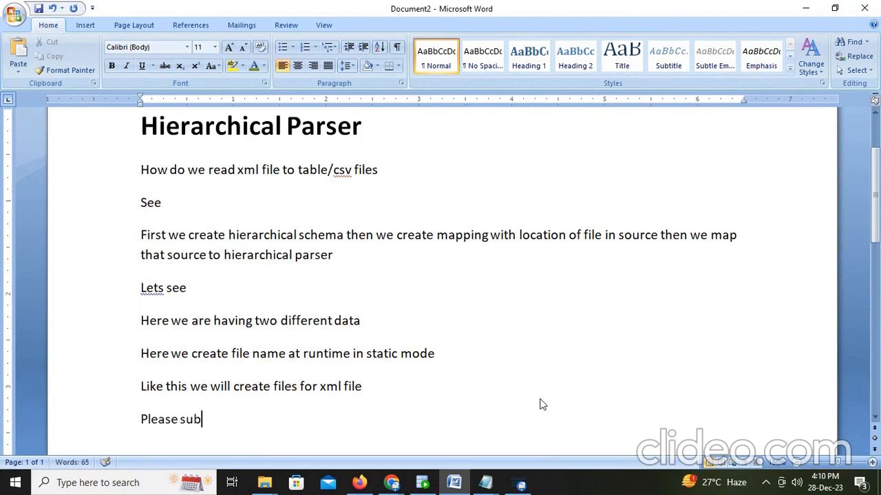
text(x)
key(BackSpace)
text(sct)
text(ribe a)
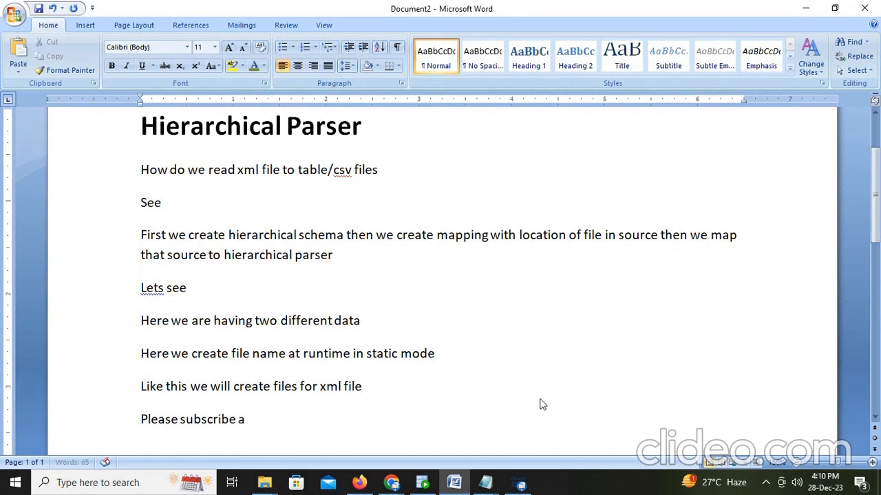
text(nd like)
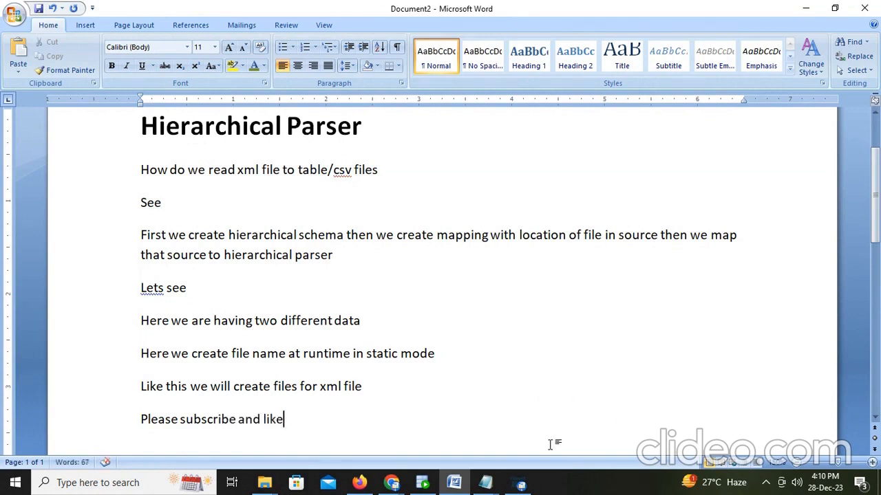
click(521, 486)
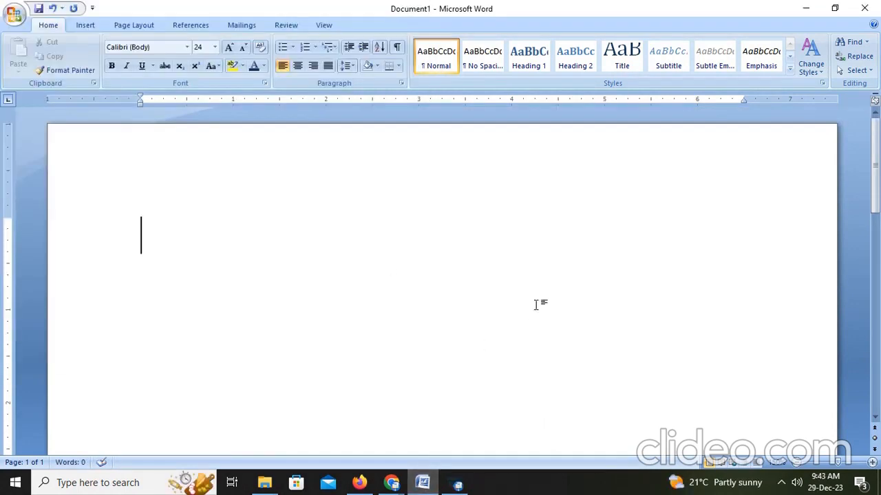
Write "How do we create an xml file from relational database like oracle, db2 , sql server and etc" as the blank document's first paragraph
text(How do)
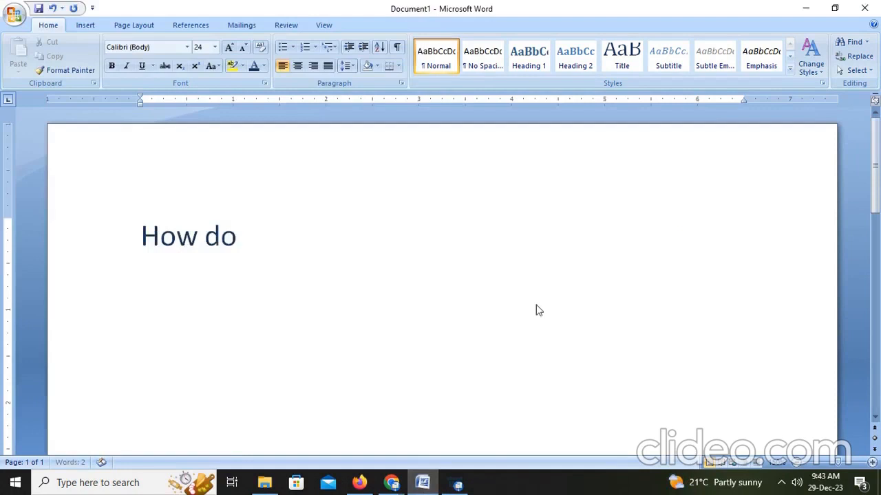
text(we creat)
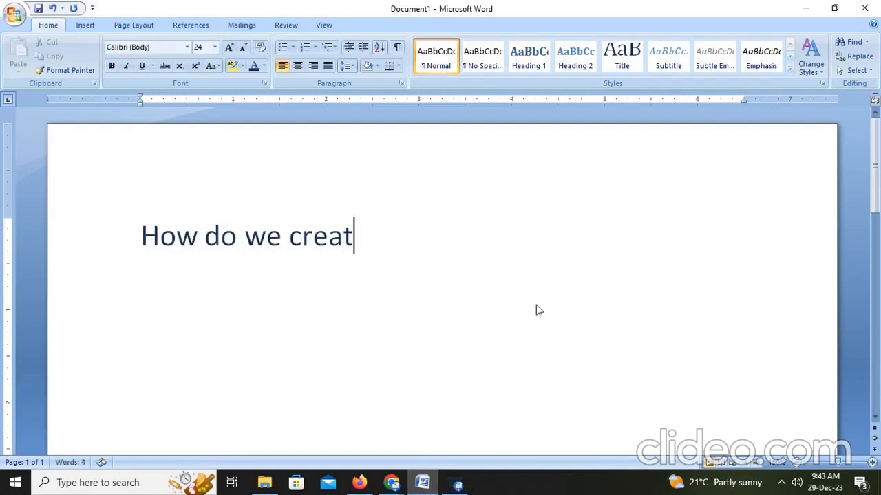
text(e an )
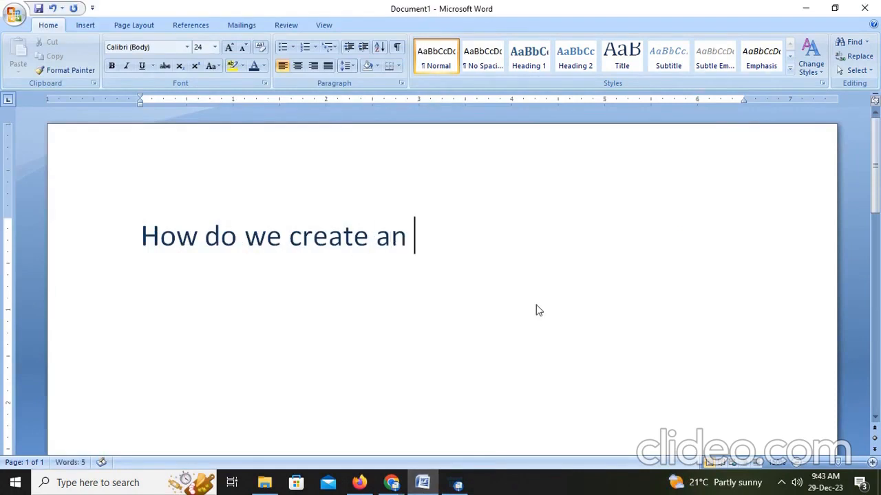
text(sm)
key(BackSpace)
key(BackSpace)
text(xm)
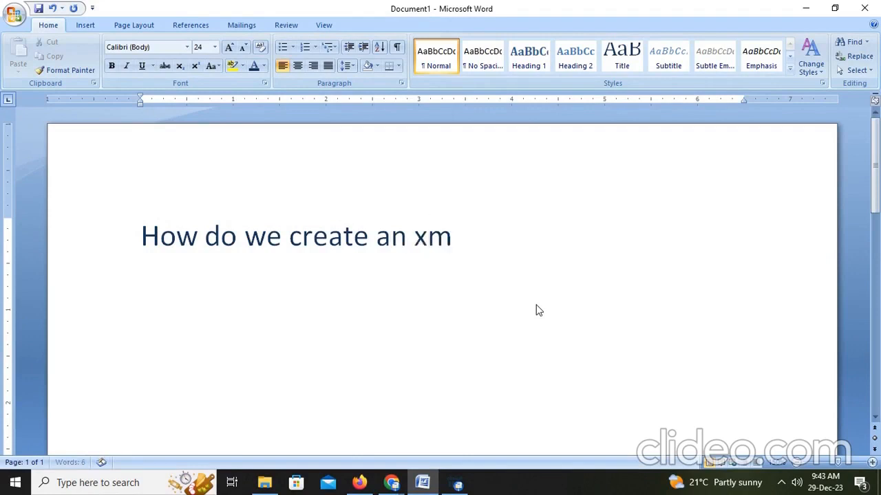
text(l file fro)
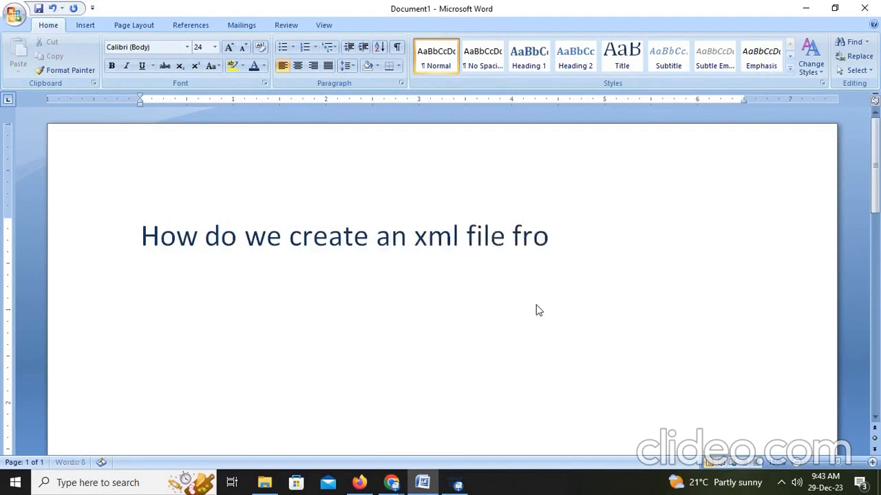
text(m relation)
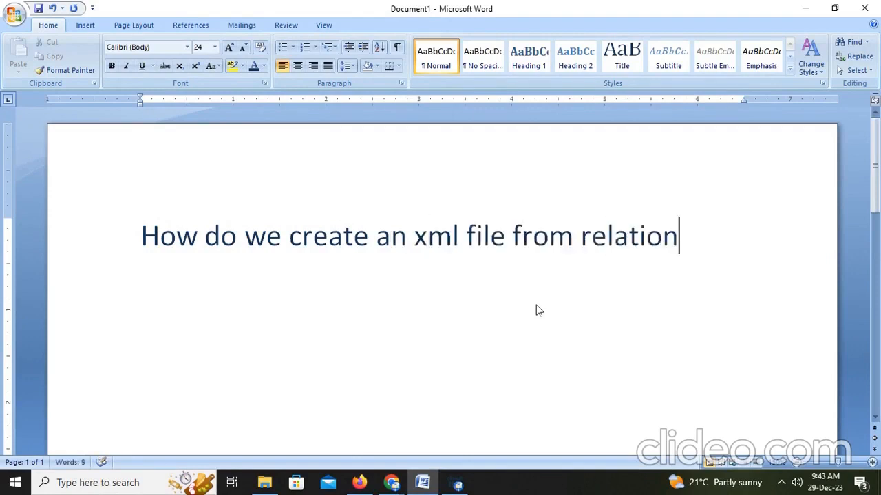
text(al databa)
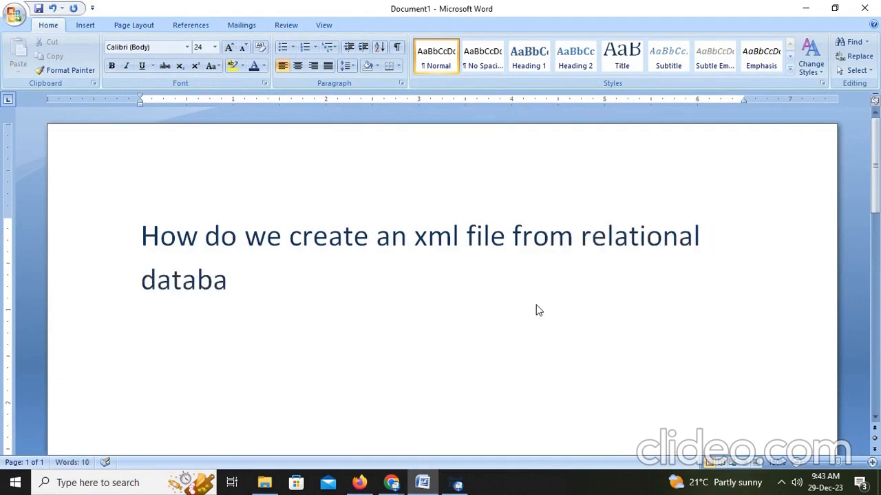
text(se like oracle)
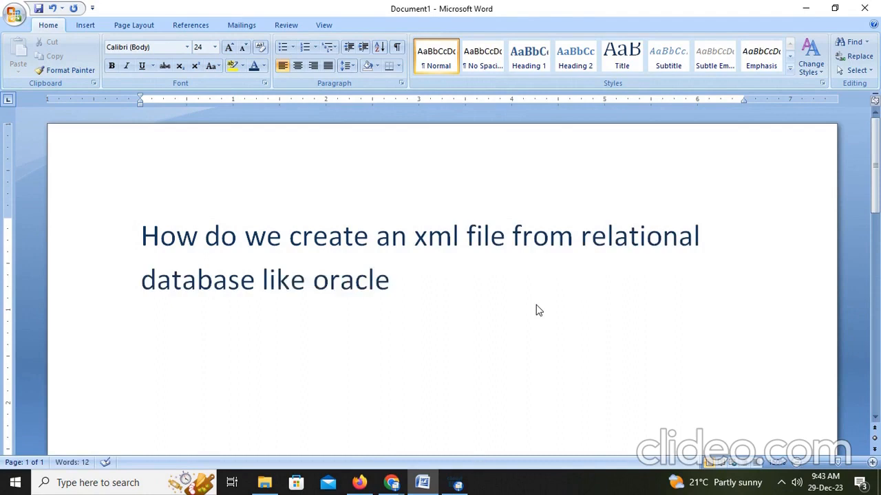
text(, db2)
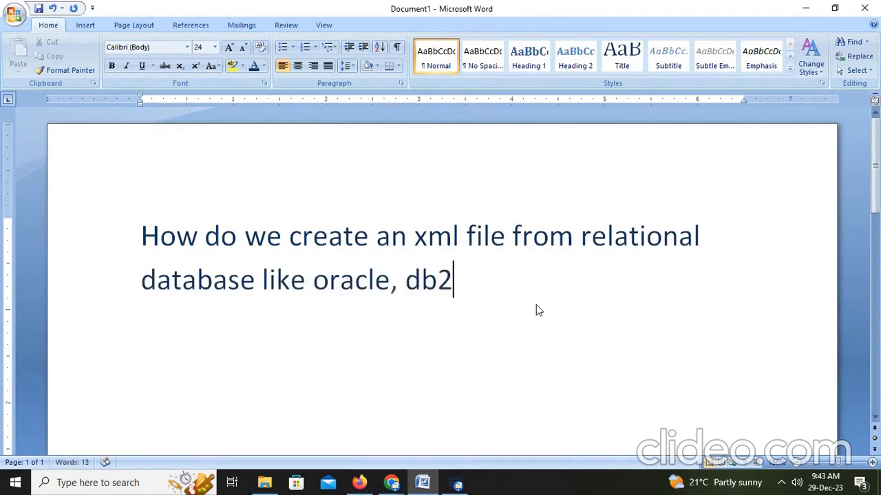
text( , sql se)
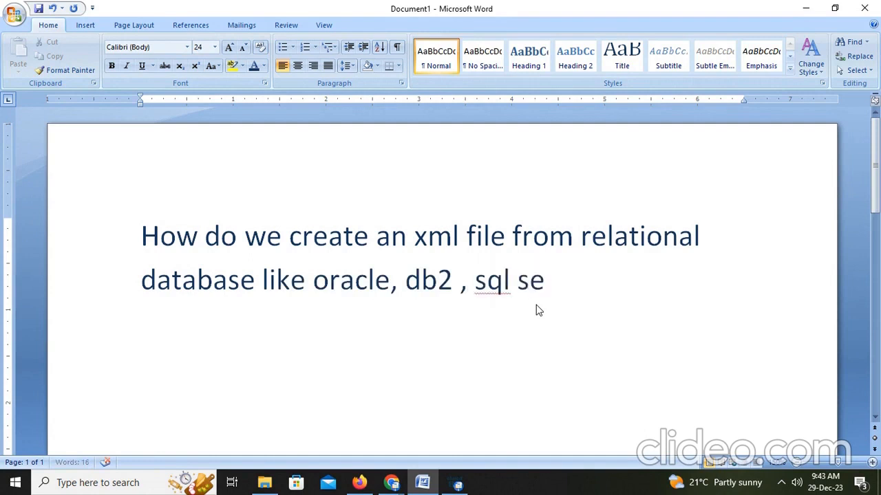
text(rver and)
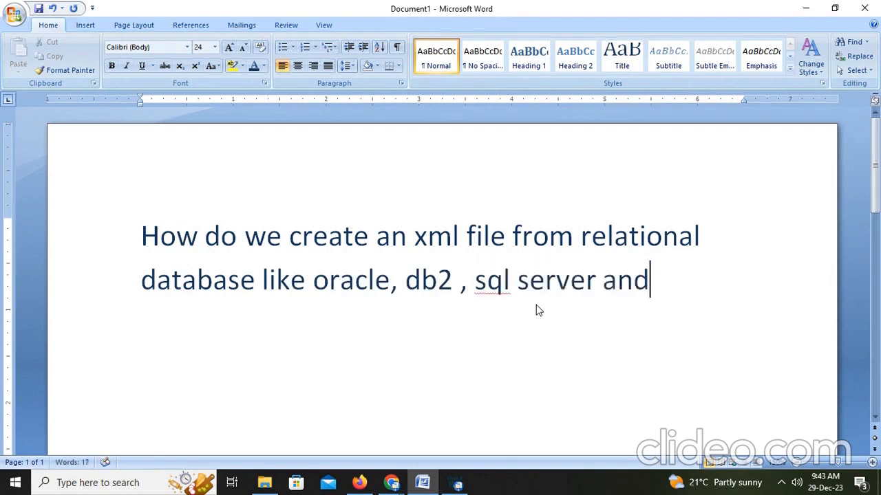
text( etc)
key(Return)
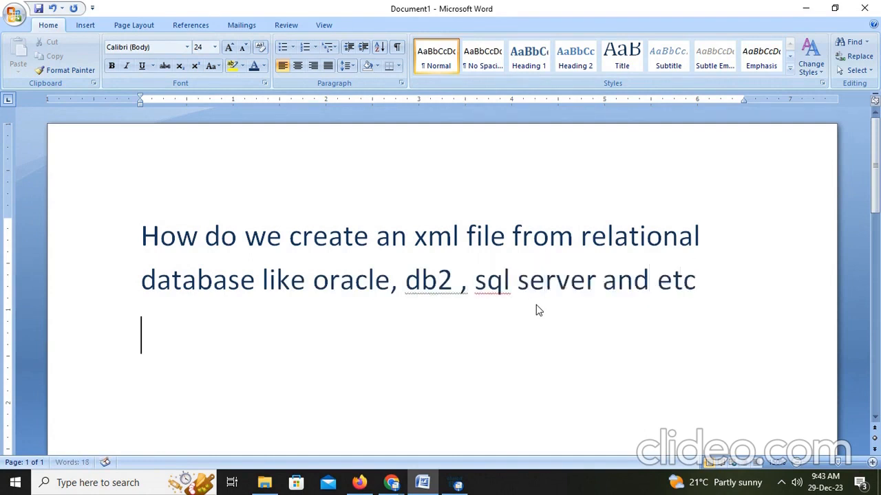
Write "First we have to create the structure of xml file with sample fields" as the second paragraph
text(first we)
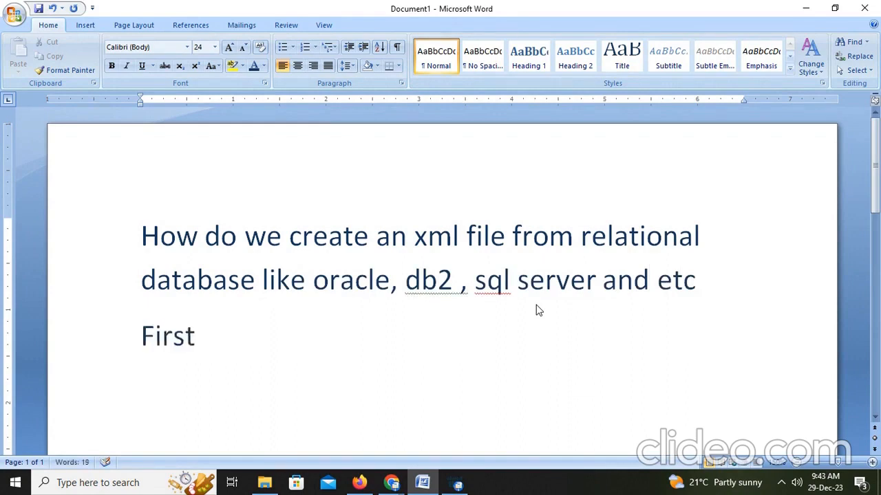
text( have to)
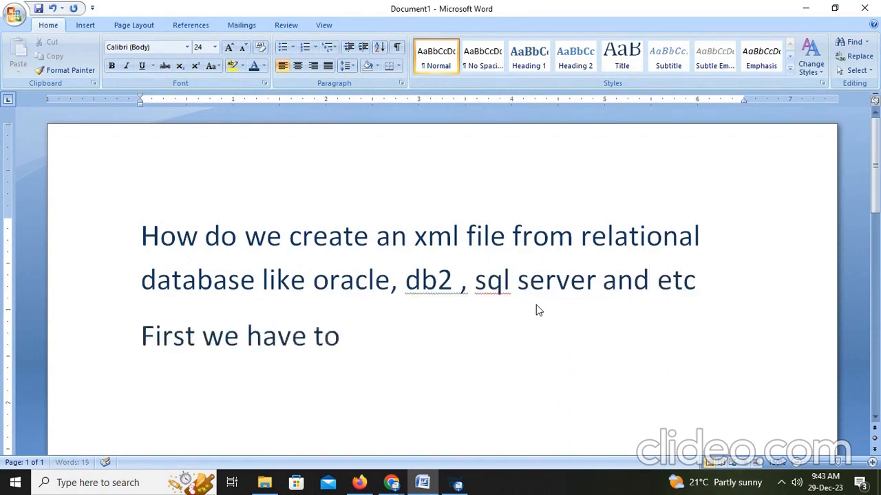
text( create t)
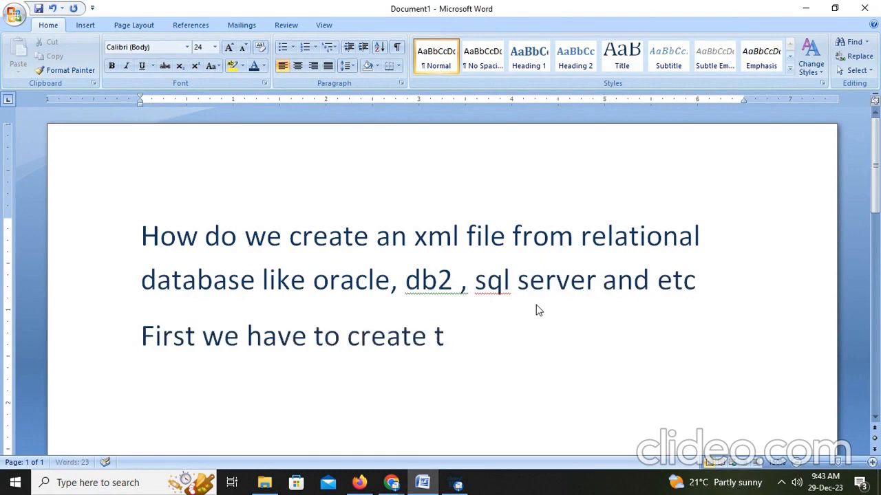
text(he str)
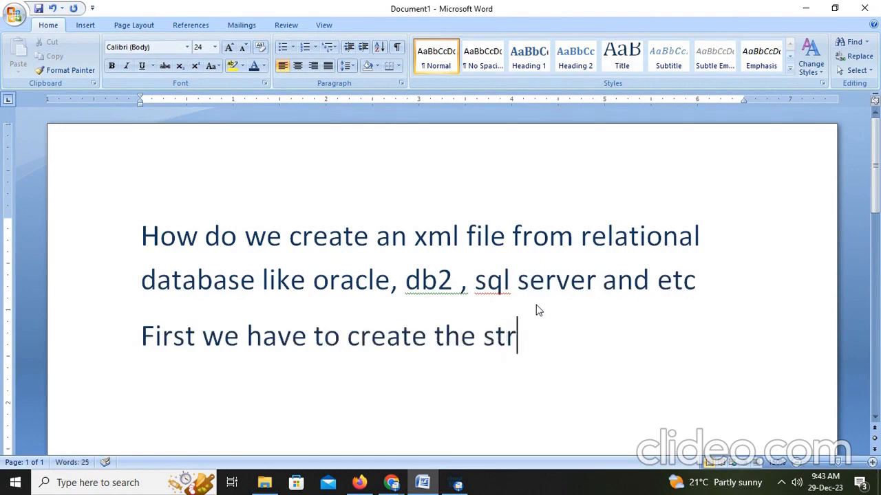
text(ucture )
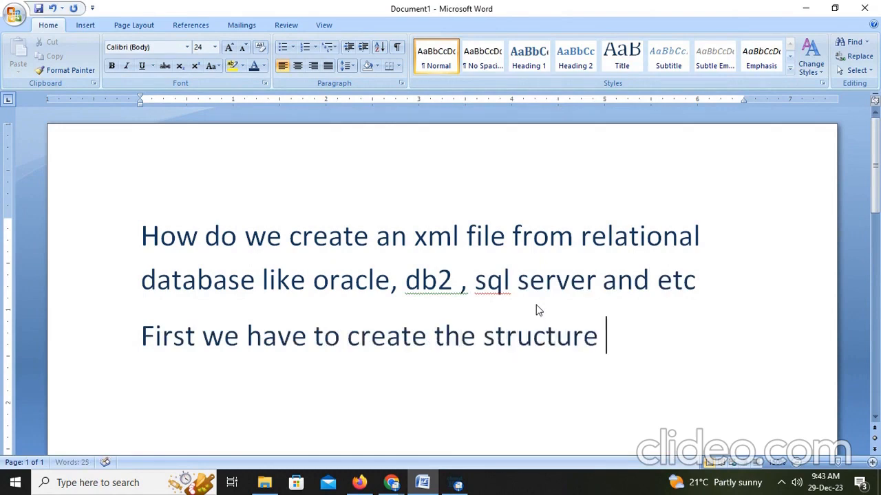
text(of x)
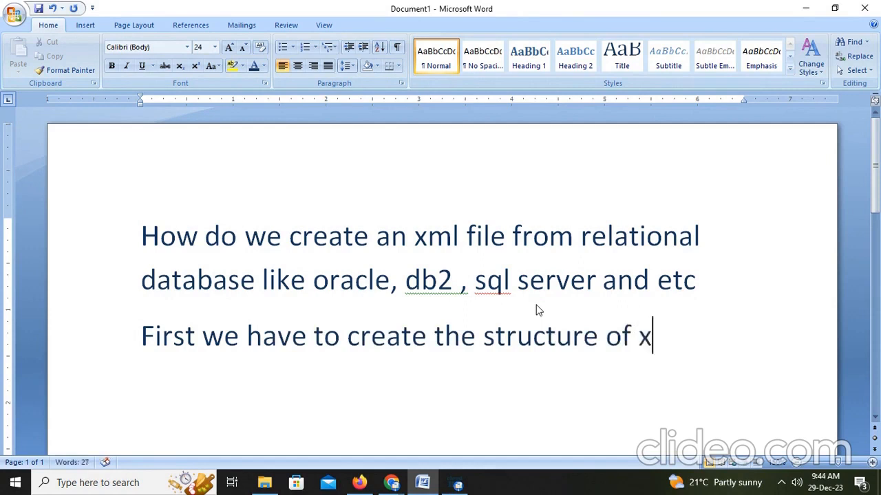
text(ml)
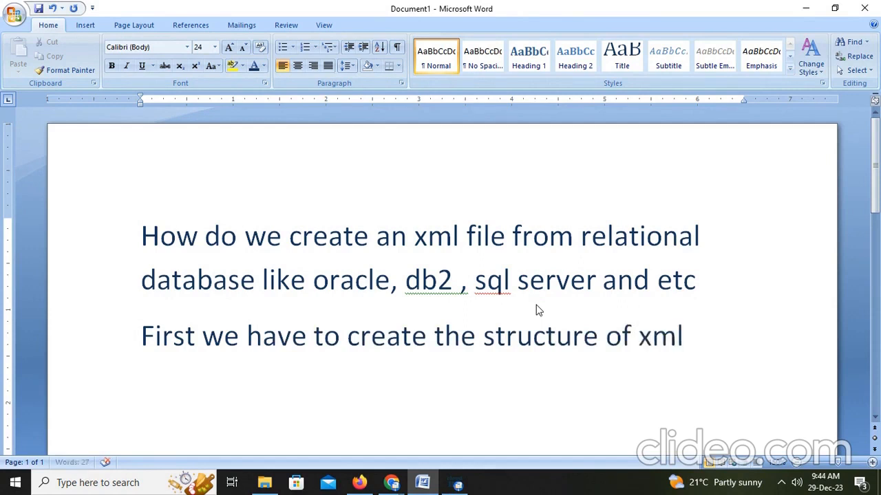
text( file with)
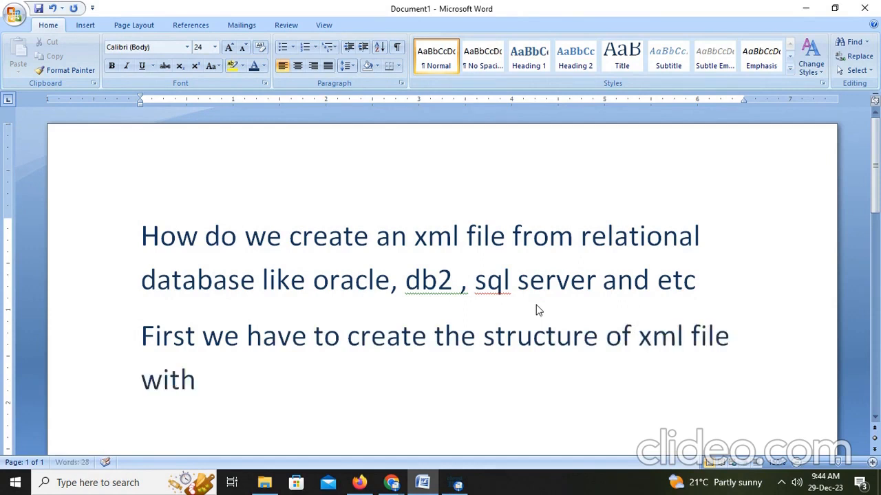
text( sample f)
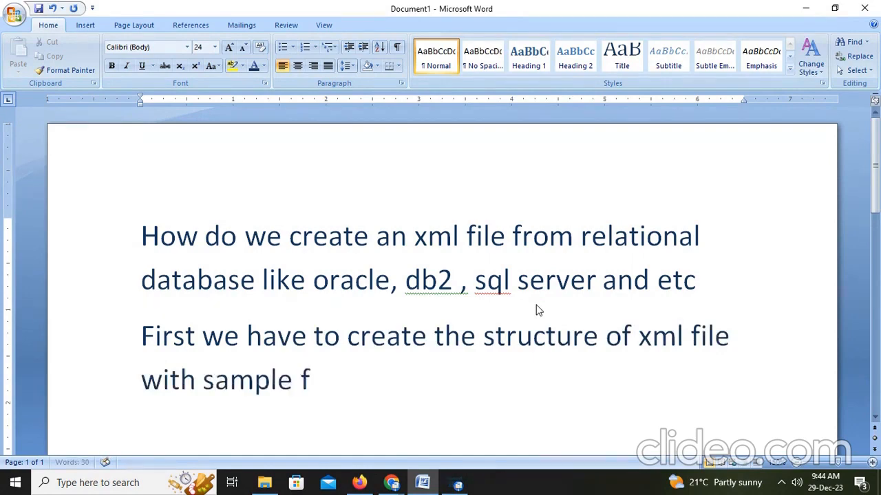
text(ields)
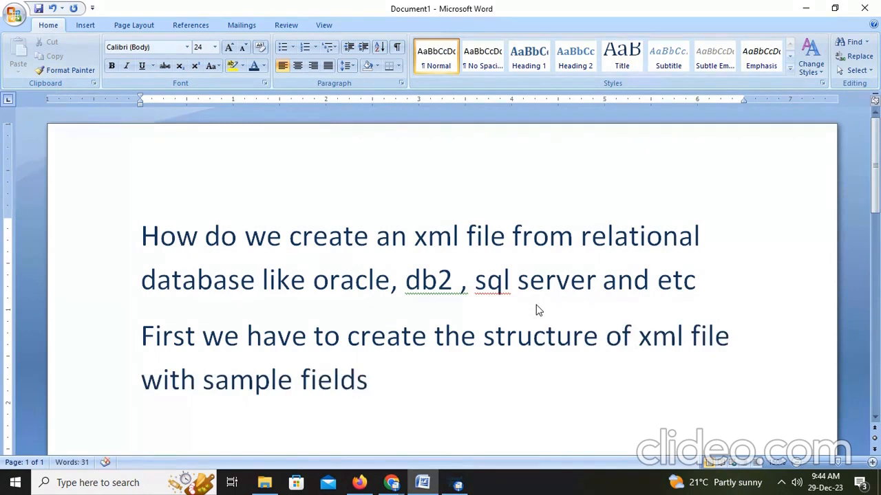
Switch to File Explorer and open the src_files folder inside IICS
click(264, 482)
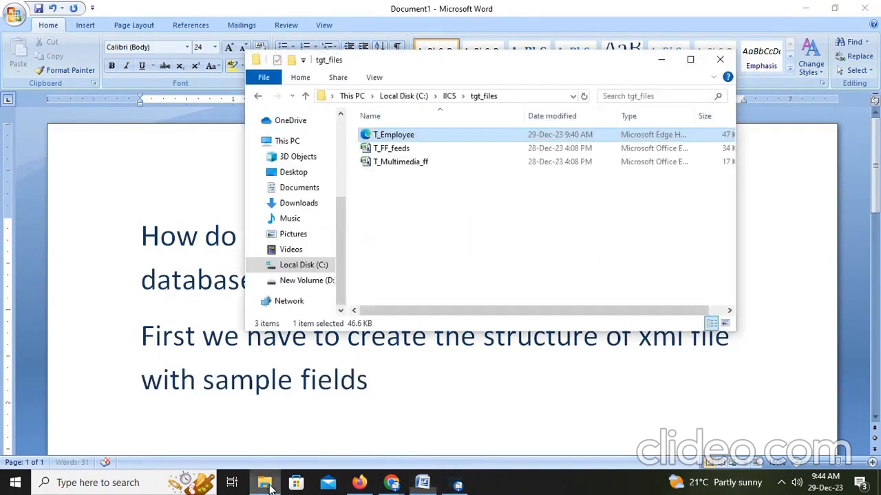
click(449, 96)
click(397, 136)
double_click(399, 138)
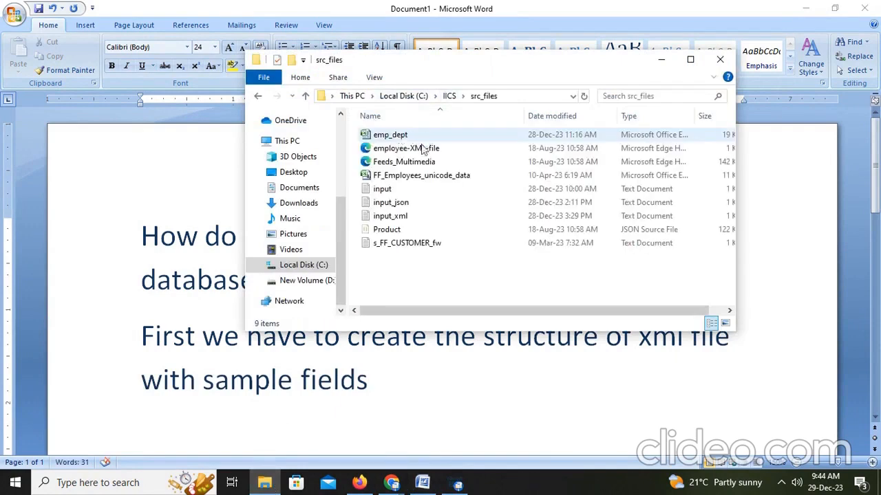
Open employee-XML-file in Notepad++
click(397, 151)
right_click(397, 151)
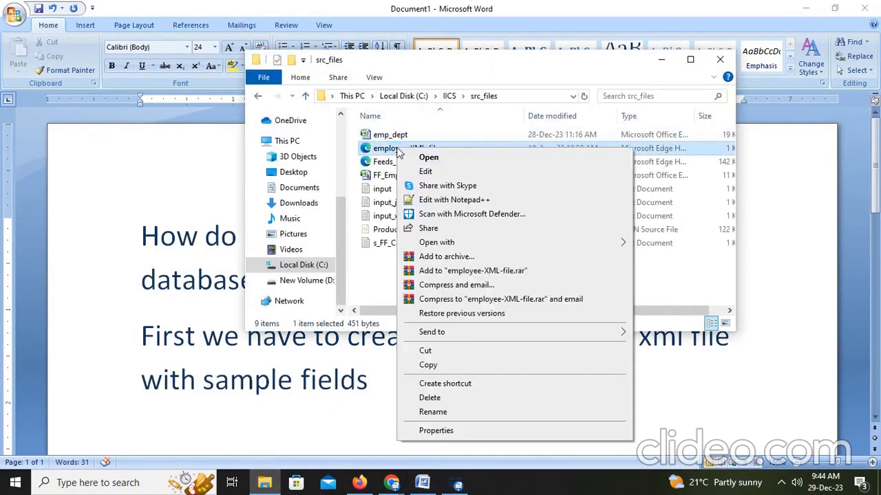
mouse_move(541, 246)
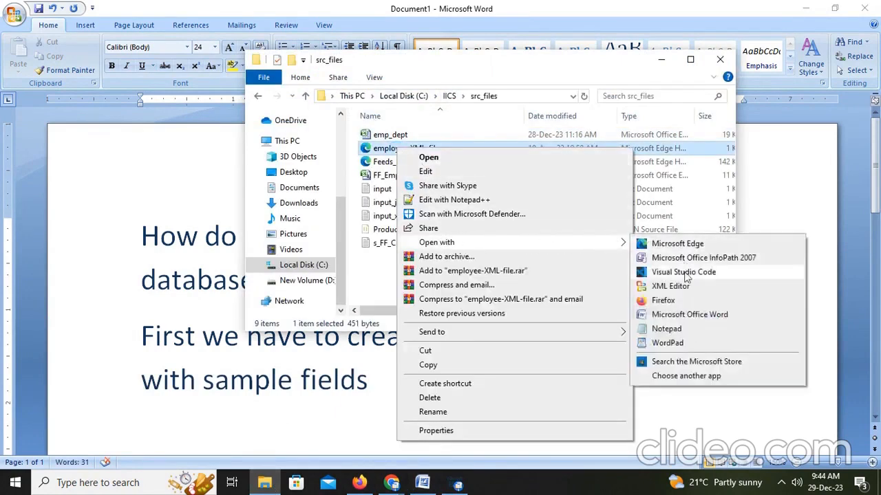
click(701, 380)
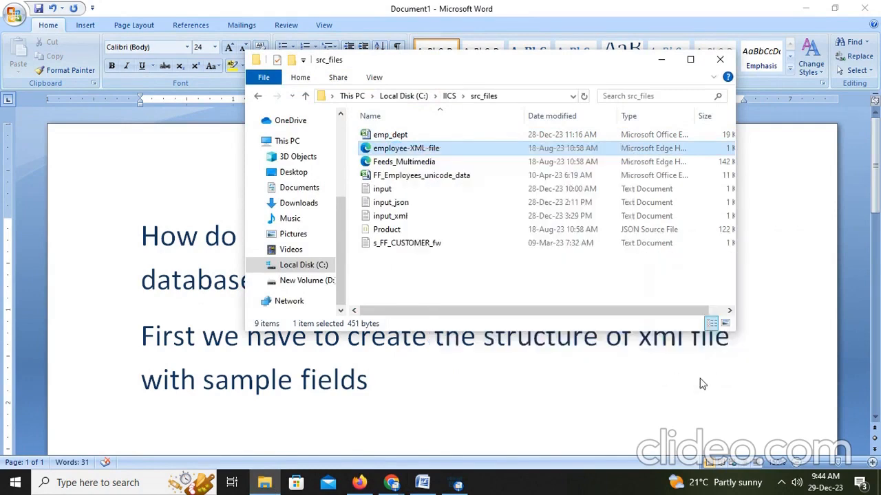
scroll(466, 272, down, 2)
scroll(465, 272, down, 2)
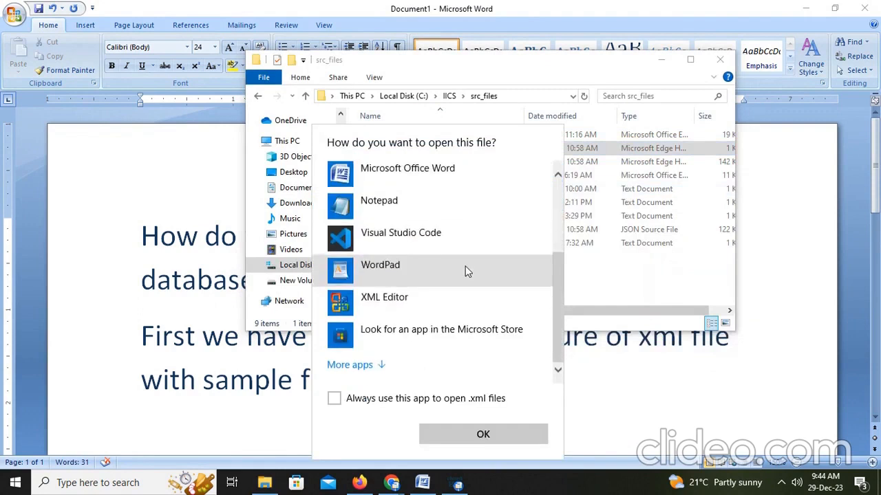
click(378, 365)
scroll(392, 306, down, 5)
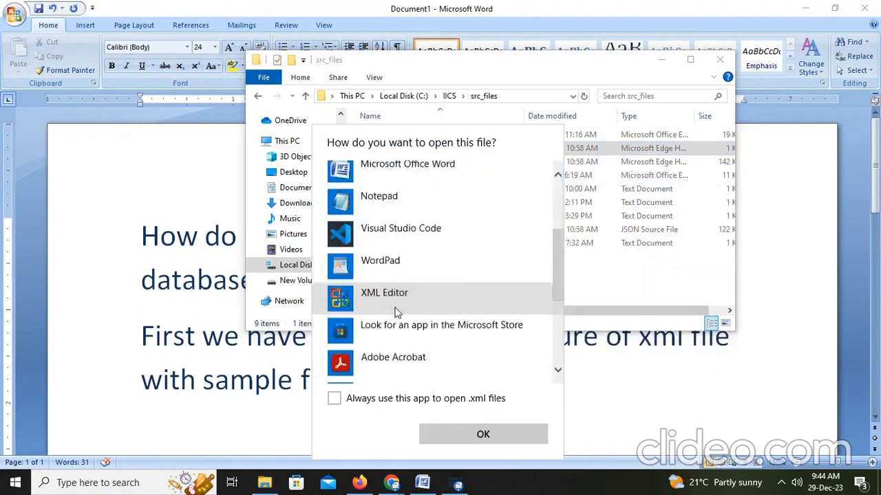
click(390, 288)
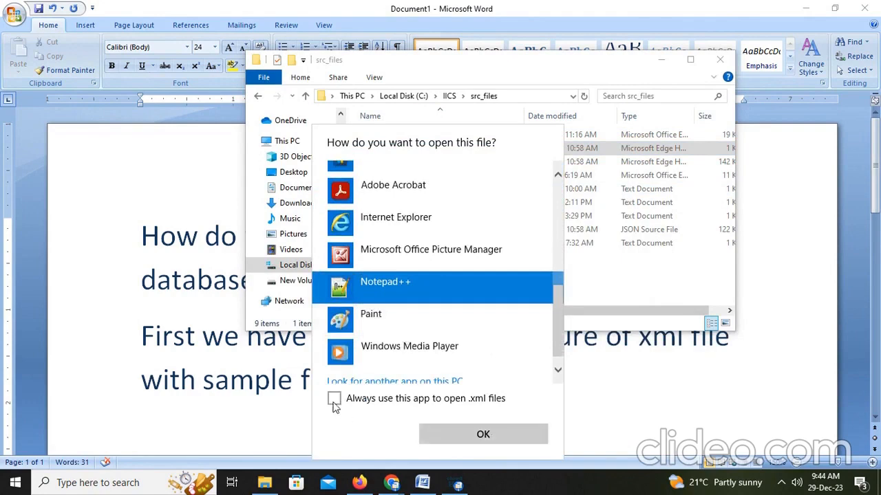
click(483, 434)
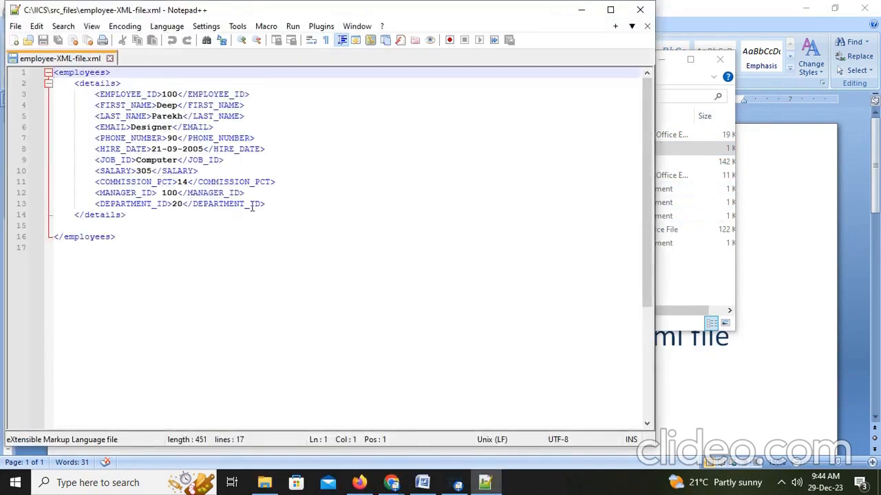
Examine the sample XML's structure, going through each field tag from EMPLOYEE_ID to DEPARTMENT_ID and the enclosing details and employees tags
triple_click(152, 99)
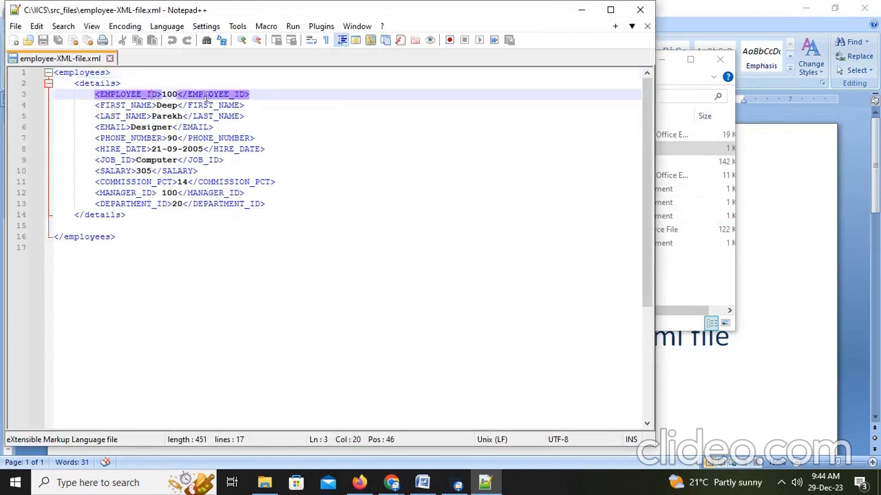
click(133, 106)
click(126, 116)
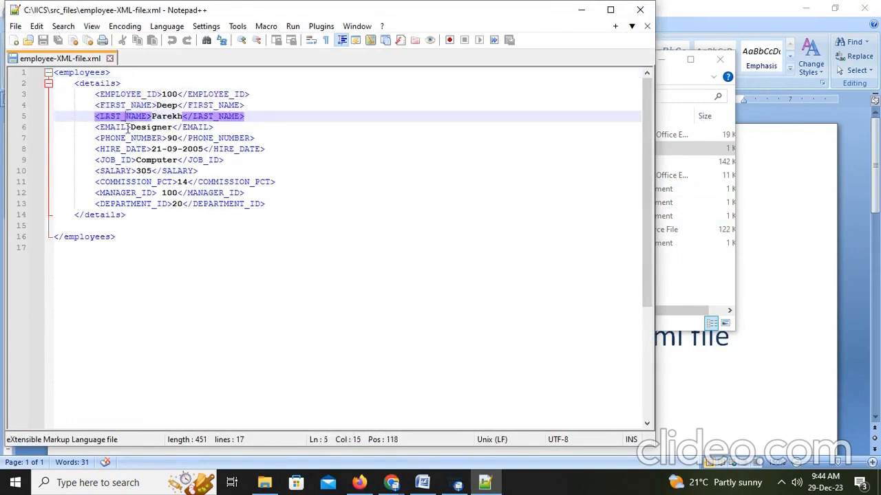
click(121, 127)
click(117, 138)
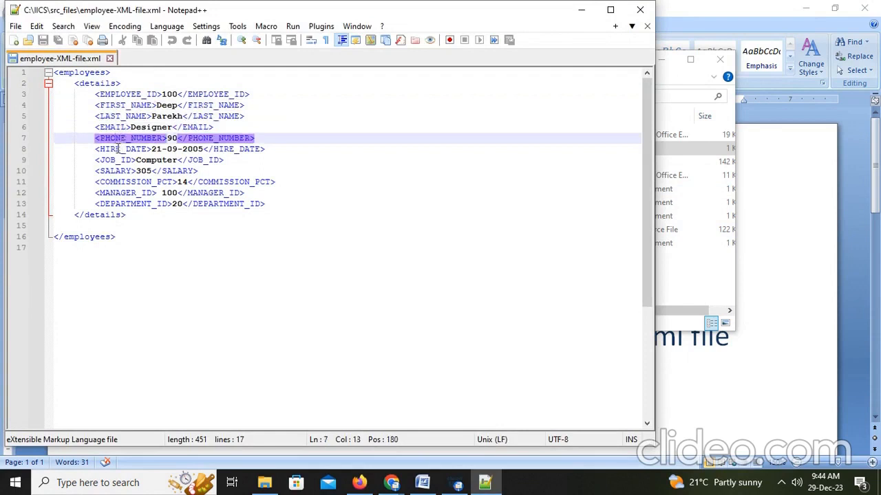
click(119, 149)
click(121, 159)
click(119, 170)
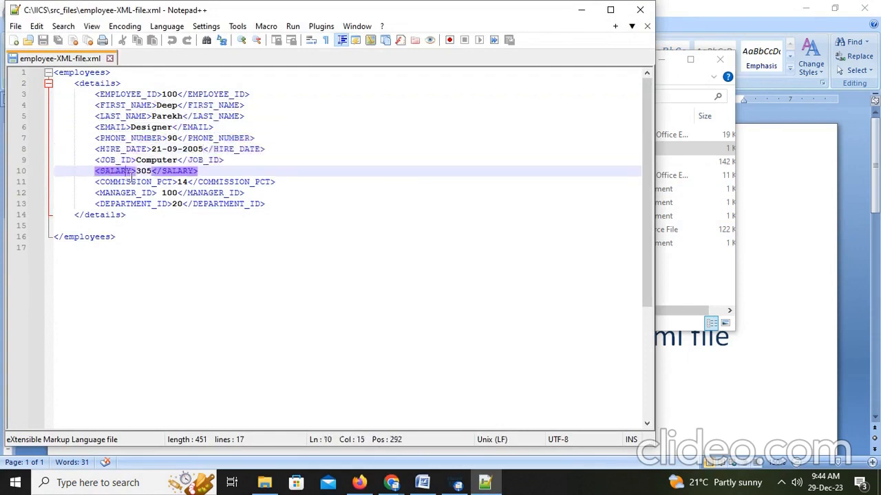
click(128, 181)
click(126, 193)
click(121, 203)
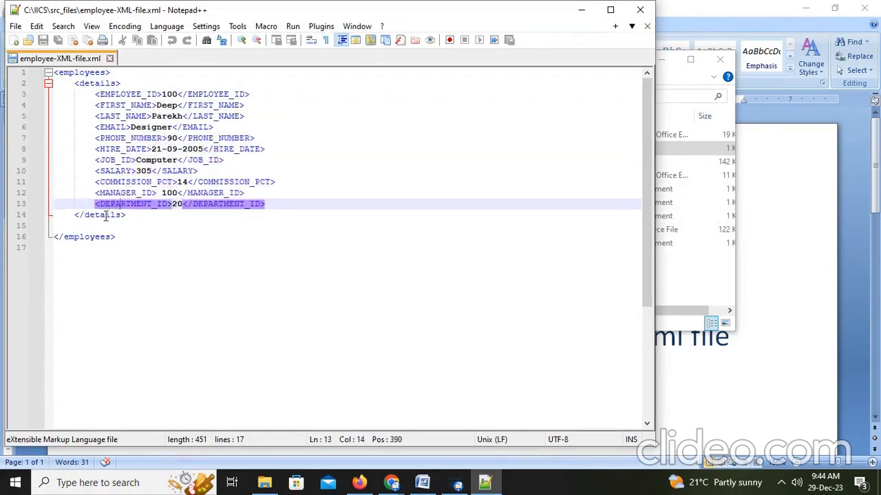
click(107, 214)
click(64, 73)
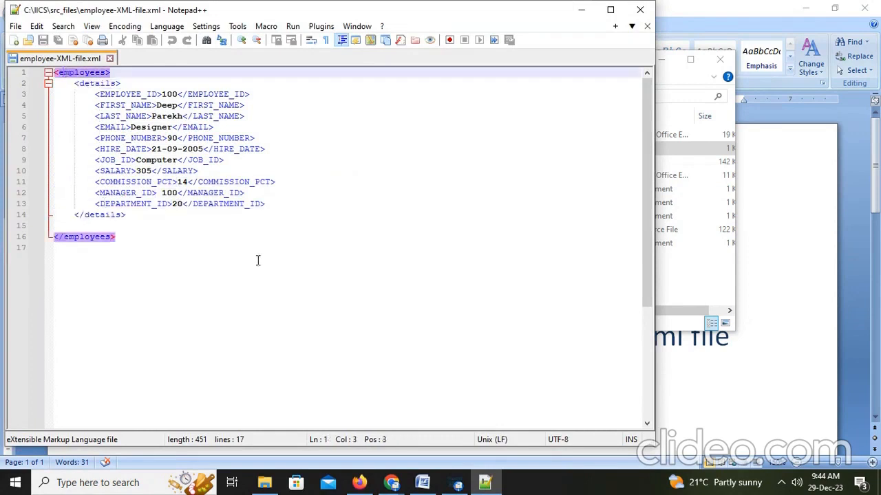
Switch back to Document1 in Word and add the line "Then we create mapping lets go for creation" below the last paragraph
click(423, 482)
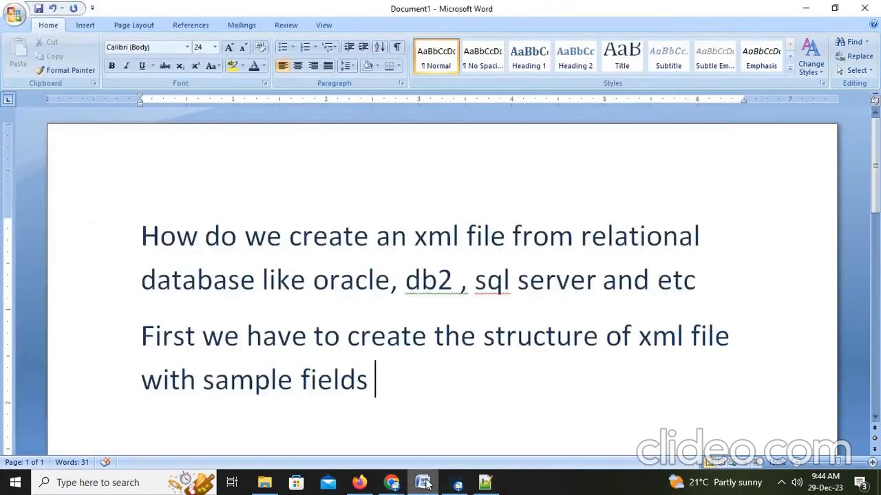
click(419, 425)
text(then we)
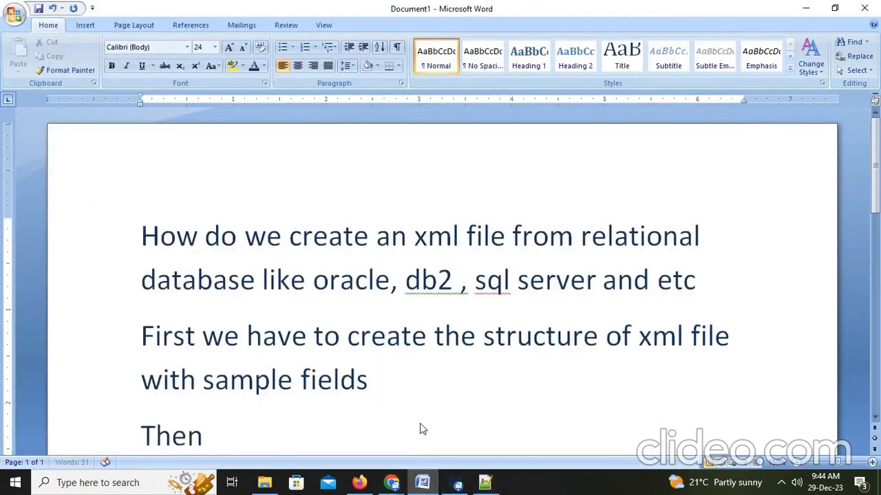
text( create )
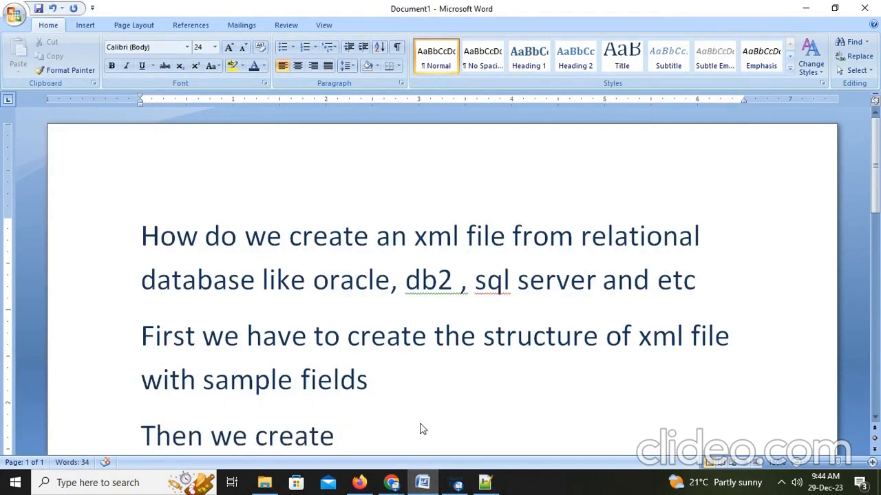
text(mapping lets )
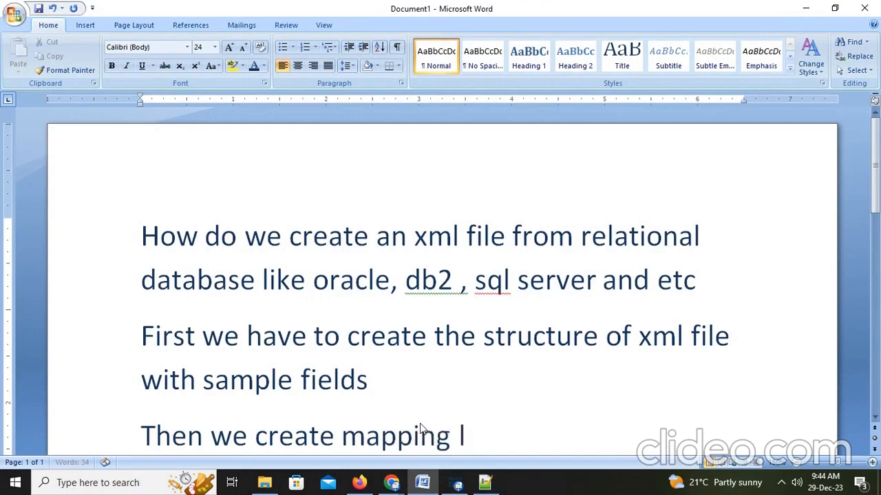
text(go for )
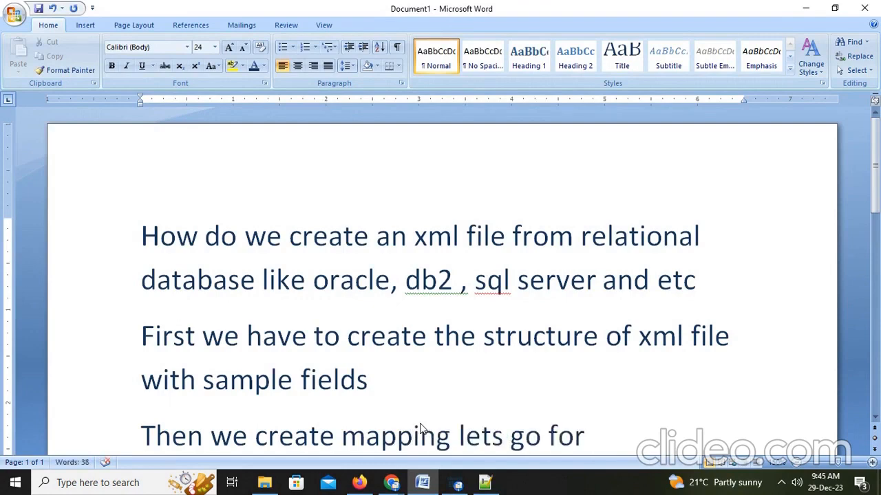
text(creating)
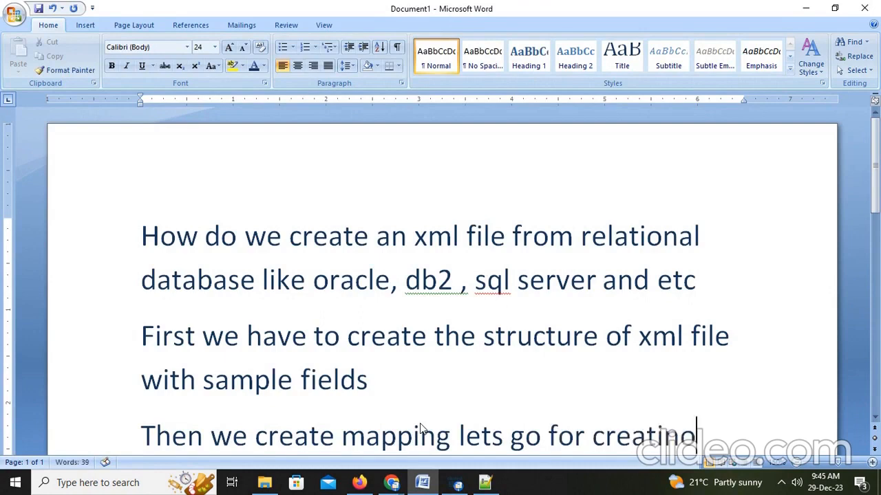
key(BackSpace)
key(BackSpace)
text(on)
Switch to Informatica Data Integration in the browser and create a new Hierarchical Schema component
click(359, 482)
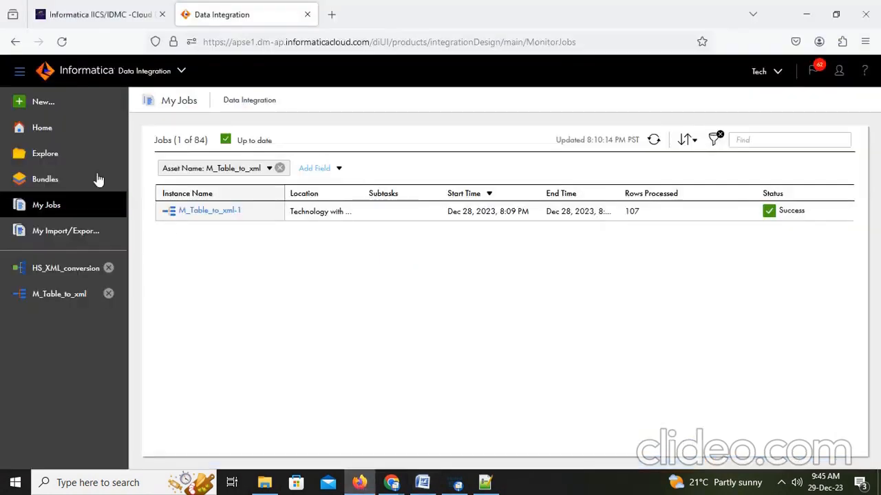
click(41, 106)
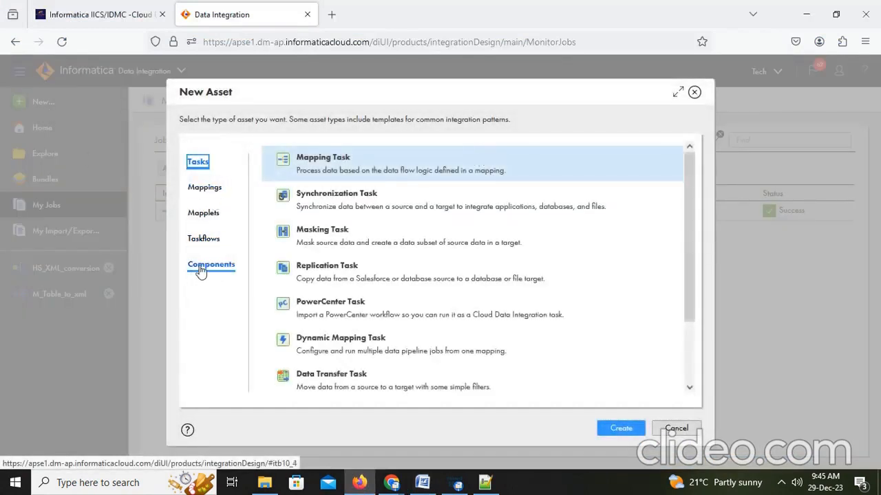
click(211, 265)
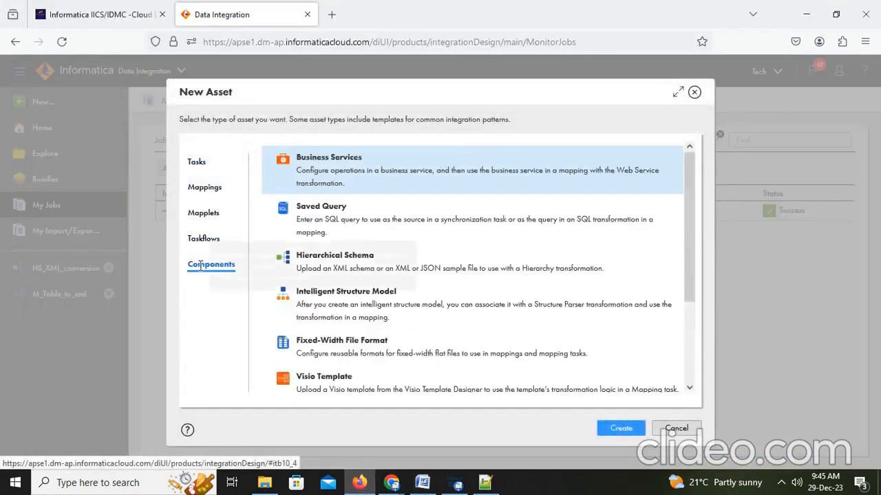
click(350, 267)
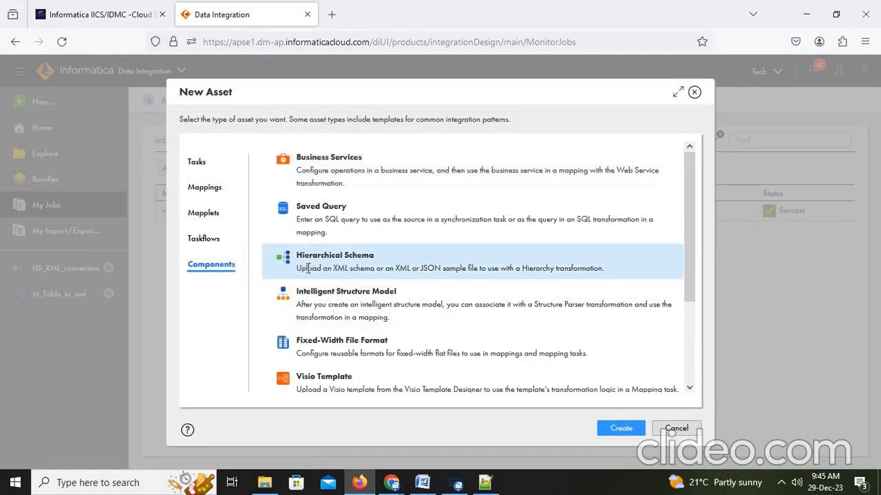
click(621, 428)
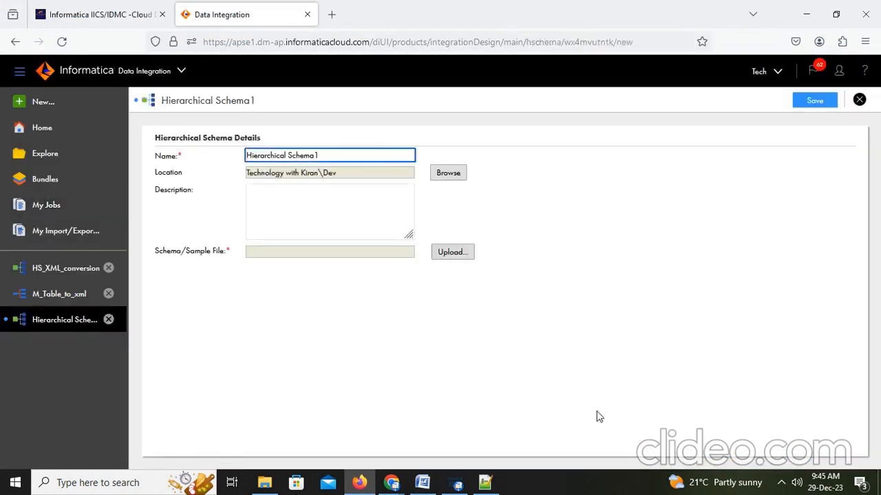
Name the hierarchical schema "Hierarchical _Employee_sample_xml"
click(328, 154)
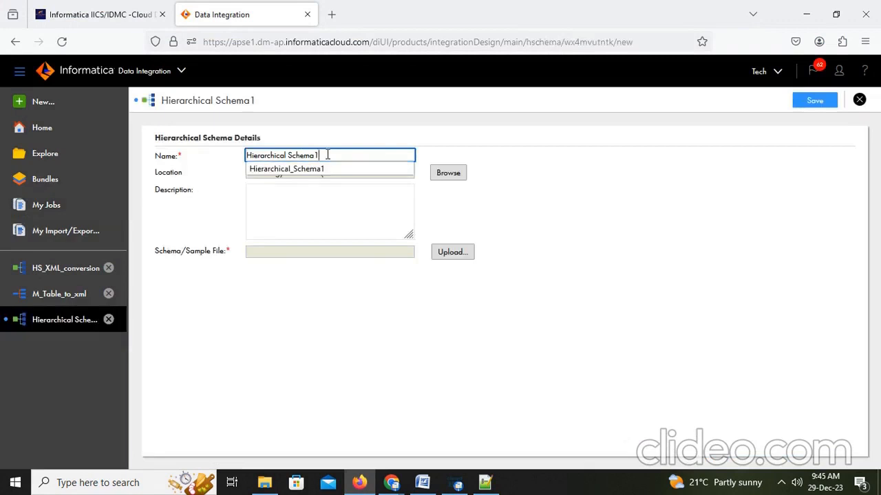
key(BackSpace)
key(BackSpace)
key(BackSpace)
key(BackSpace)
key(BackSpace)
key(BackSpace)
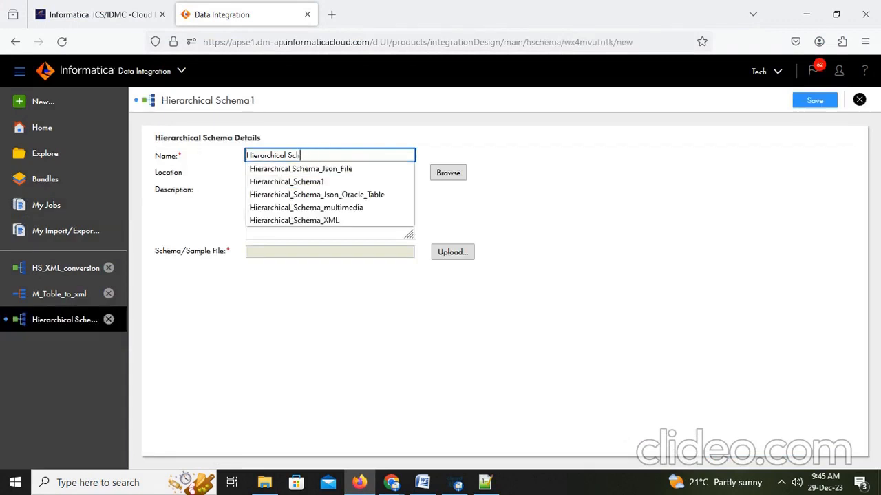
text(_)
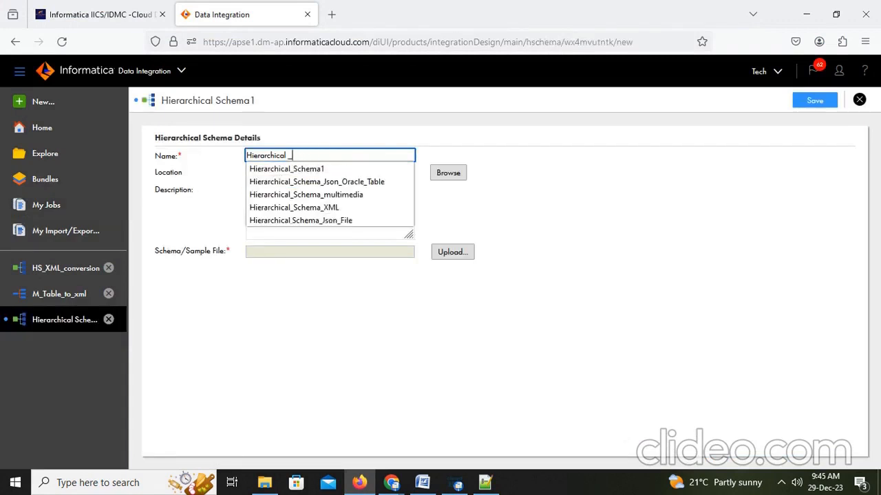
text(Employee_sample_xml)
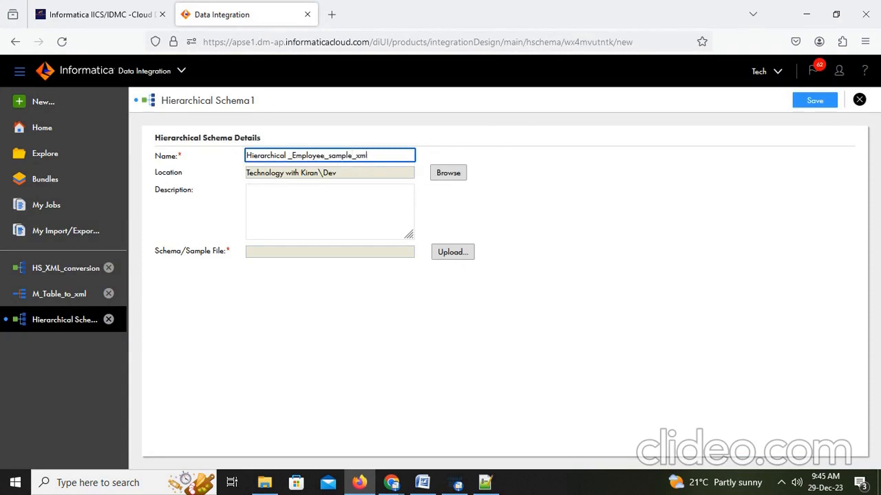
Choose employee-XML-file from the src_files folder as the schema's sample file
click(462, 253)
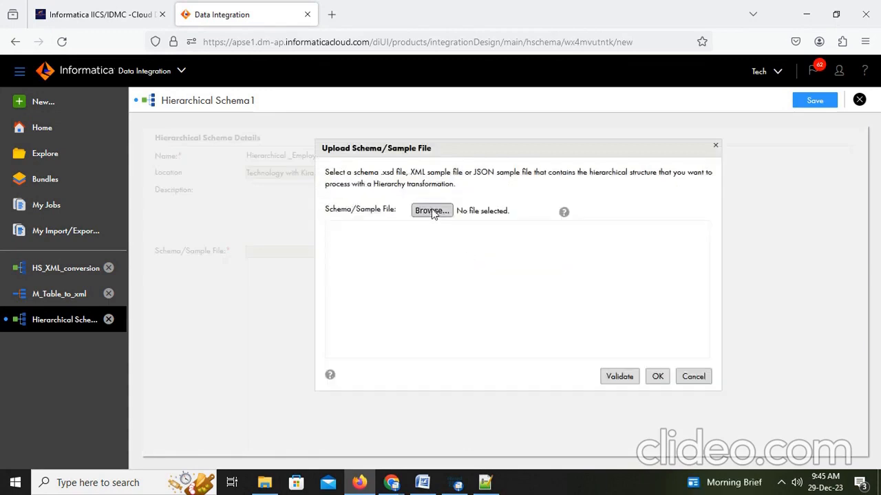
click(434, 210)
click(448, 220)
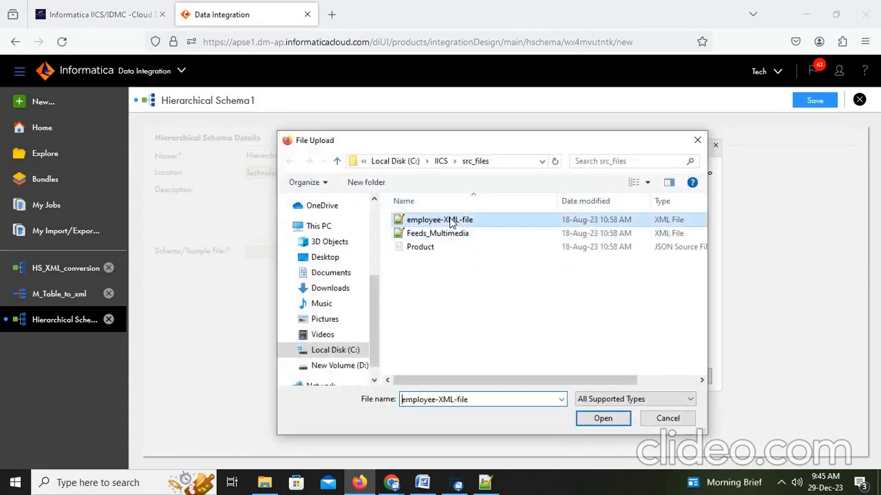
click(604, 419)
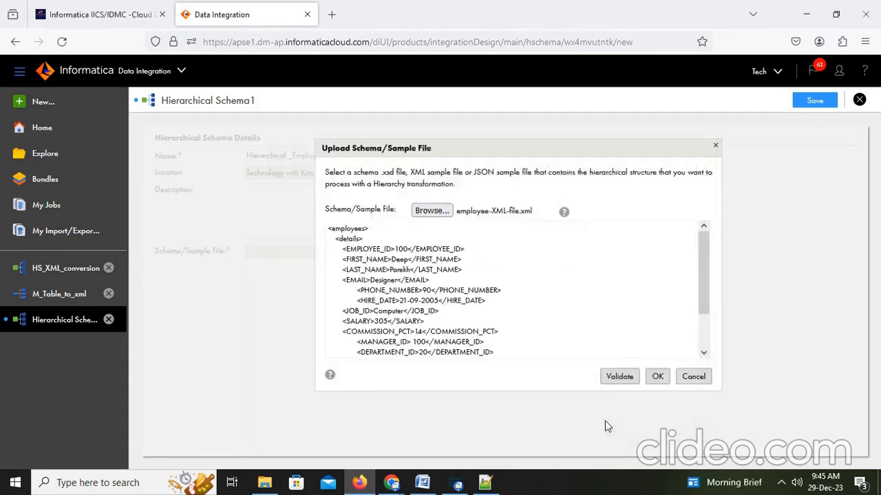
Review and validate the XML sample, accept it for the schema, and save the hierarchical schema
scroll(408, 327, down, 2)
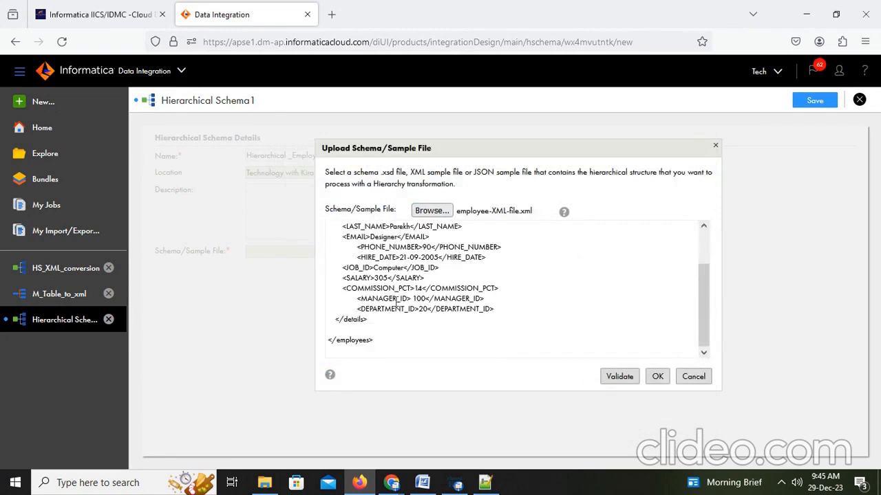
scroll(396, 304, up, 2)
scroll(383, 284, down, 2)
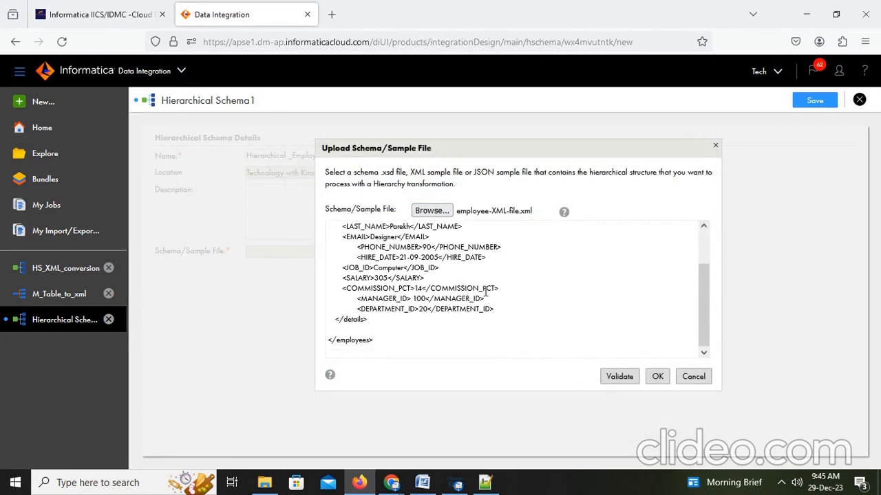
click(609, 376)
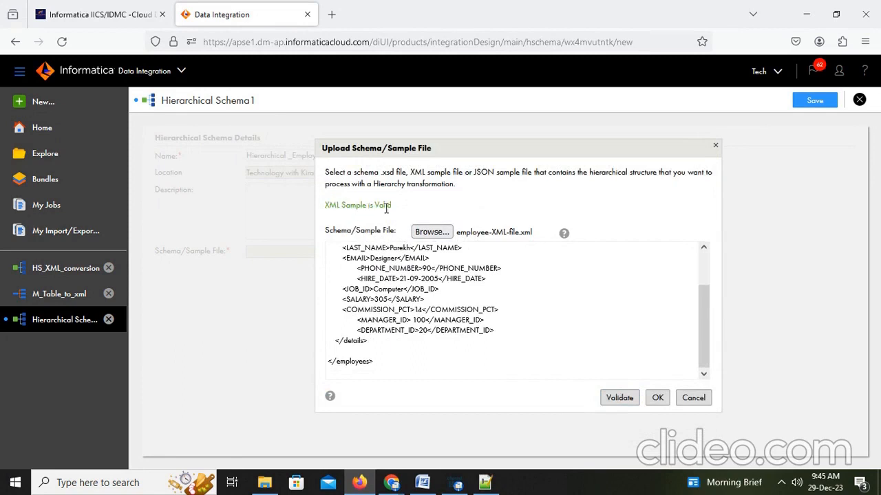
drag(386, 207, 336, 207)
click(619, 397)
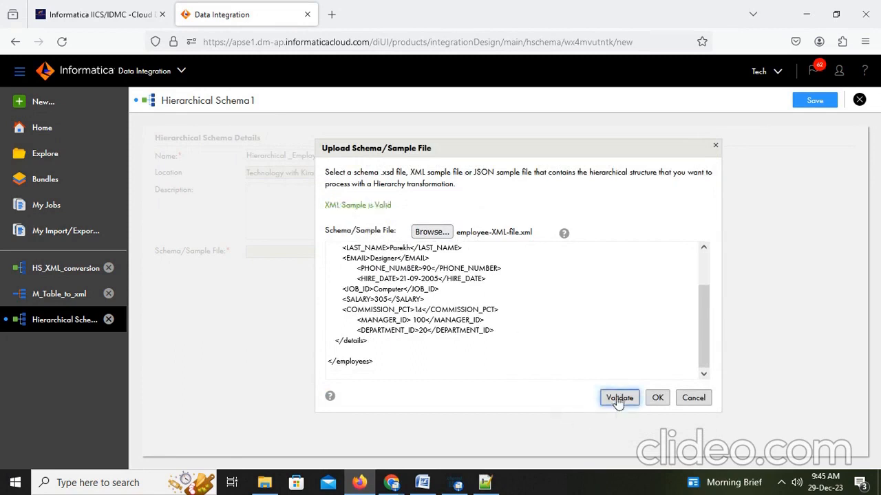
click(657, 397)
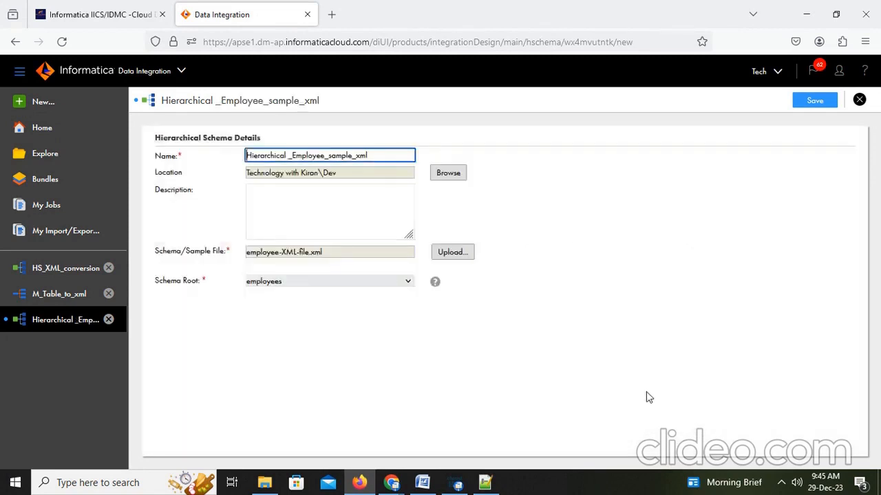
click(813, 101)
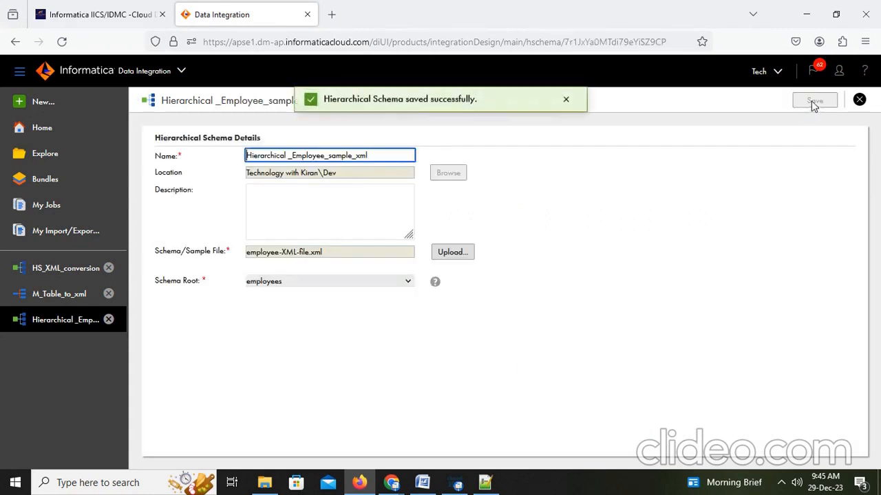
Create a new blank mapping asset
click(31, 102)
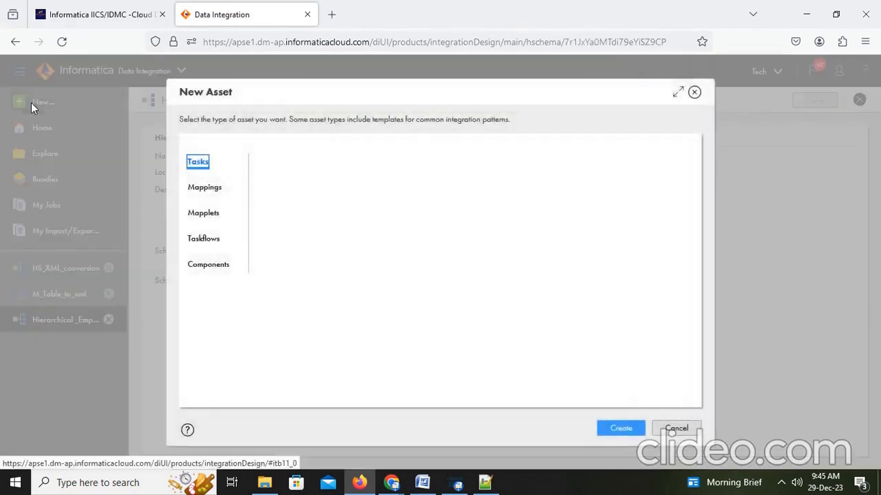
click(200, 187)
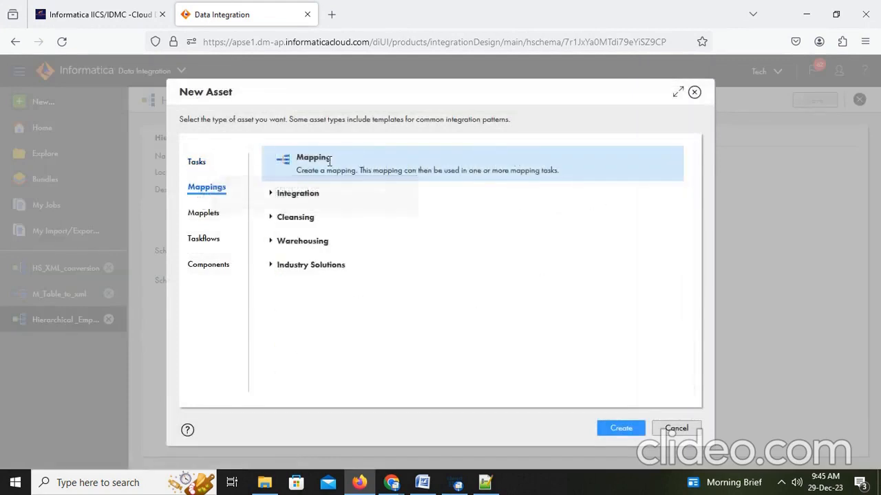
click(626, 429)
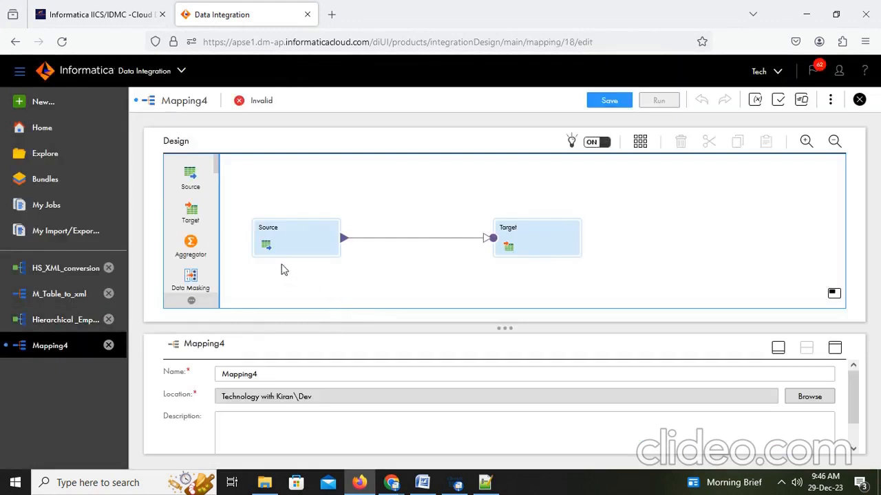
Name the new mapping M_Employeexml_XML_FILE
click(284, 241)
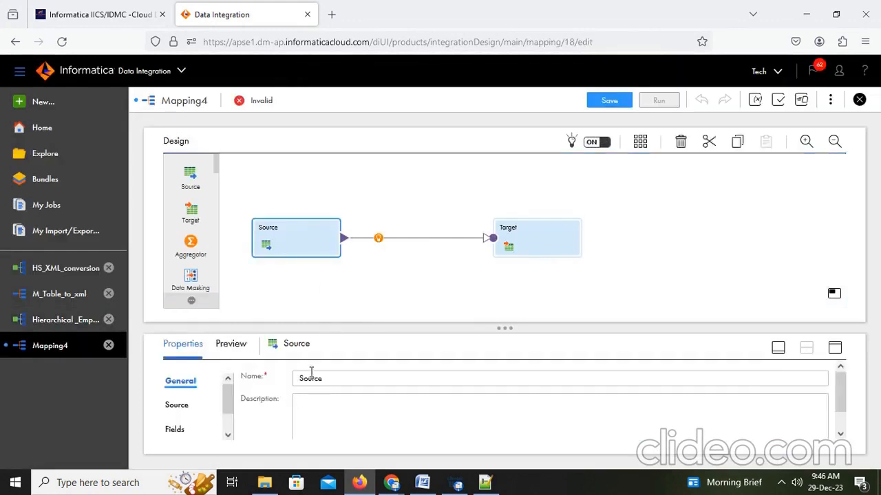
click(381, 208)
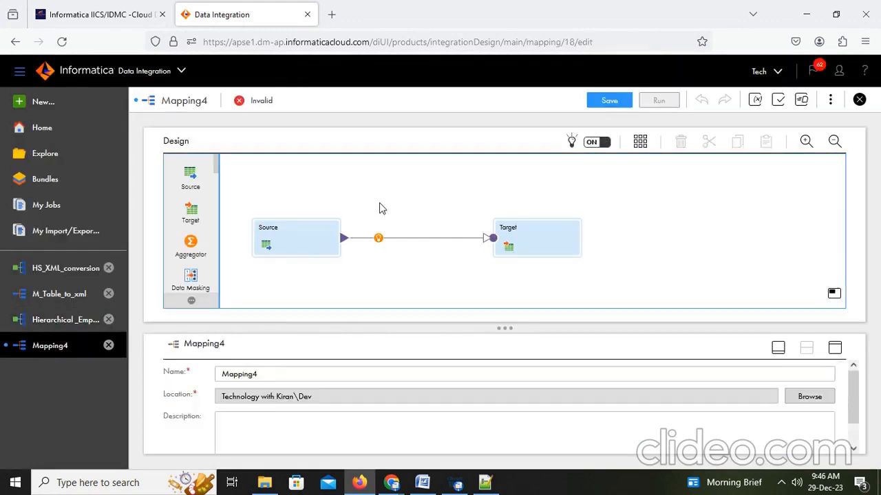
click(264, 375)
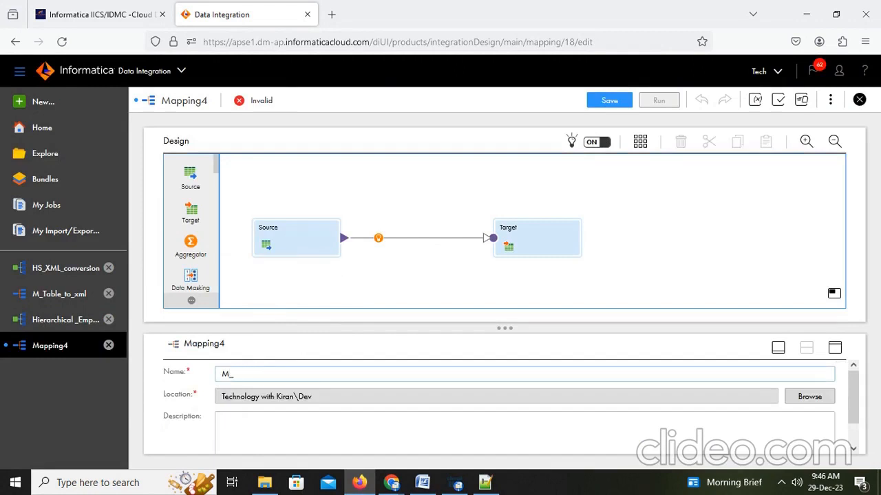
text(M_Employeexml_XML_FILE)
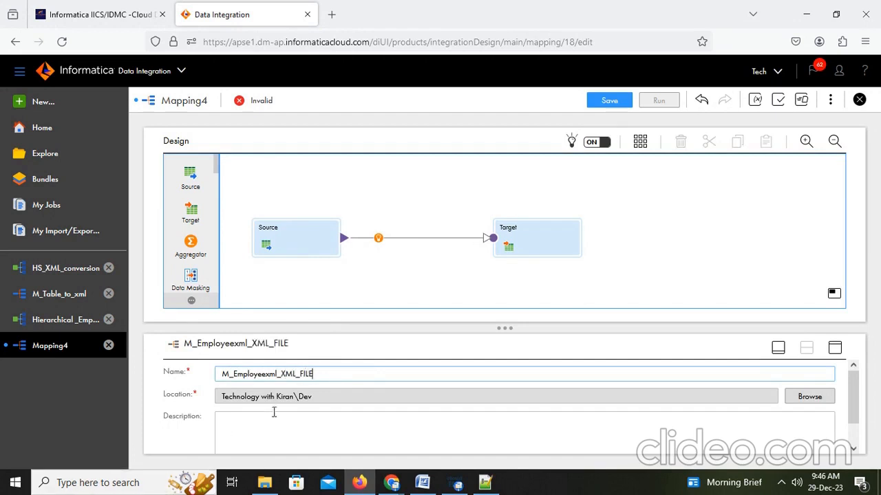
Set the Source transformation's connection to Oracle_src_desktop (Oracle)
click(300, 242)
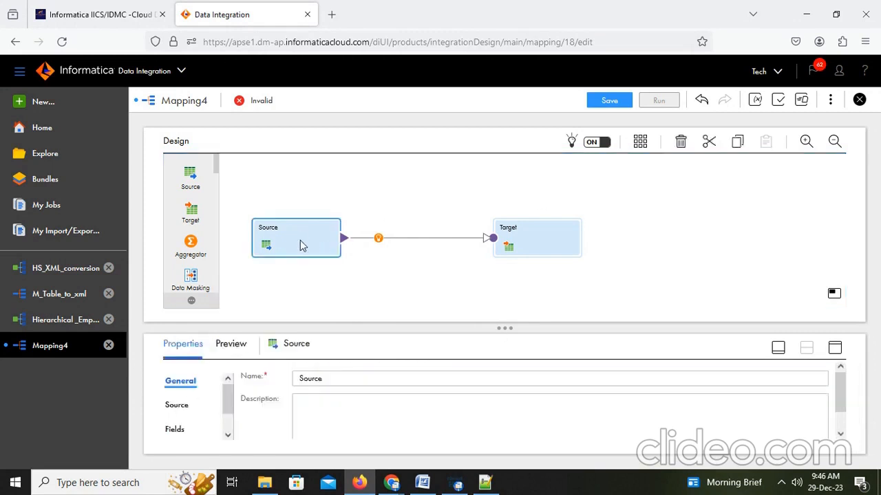
click(176, 405)
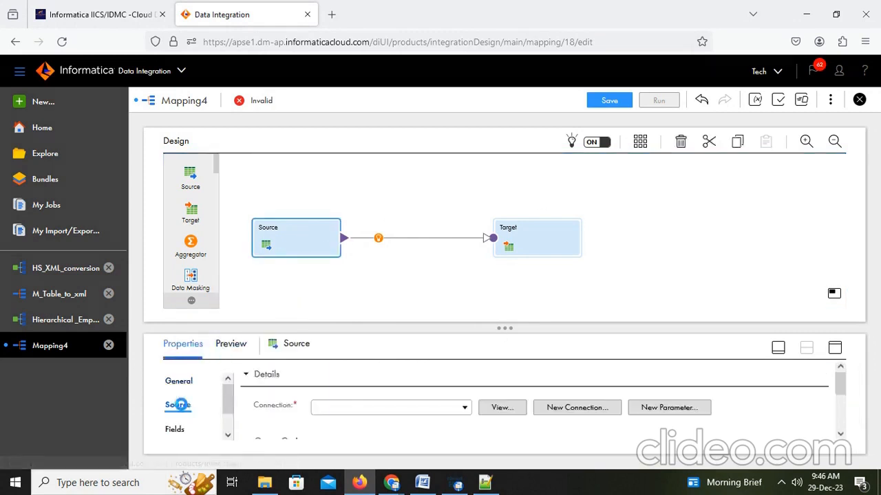
click(835, 348)
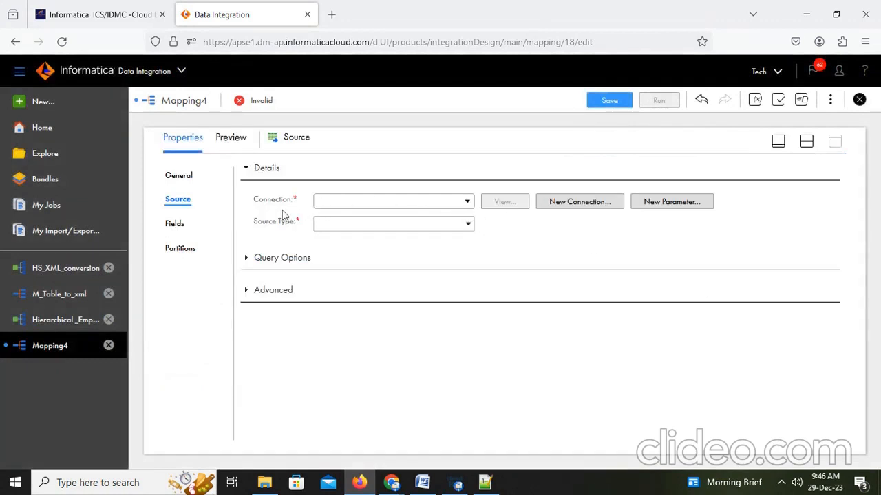
click(416, 202)
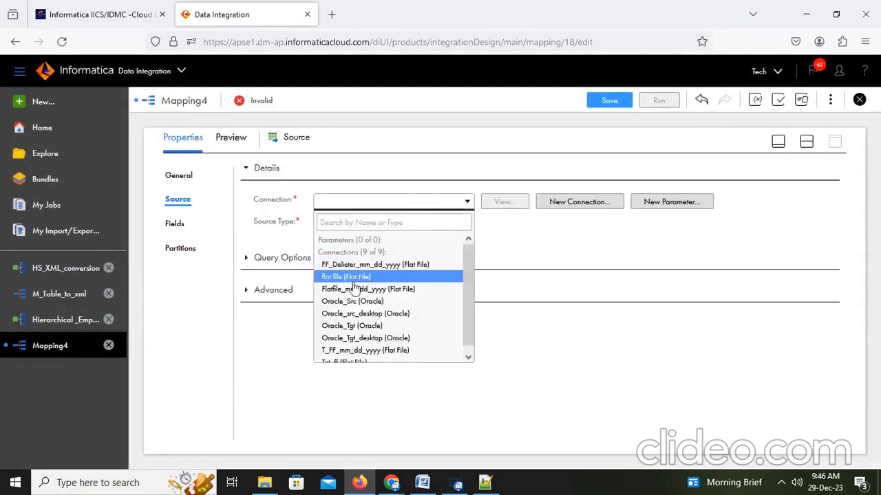
click(370, 314)
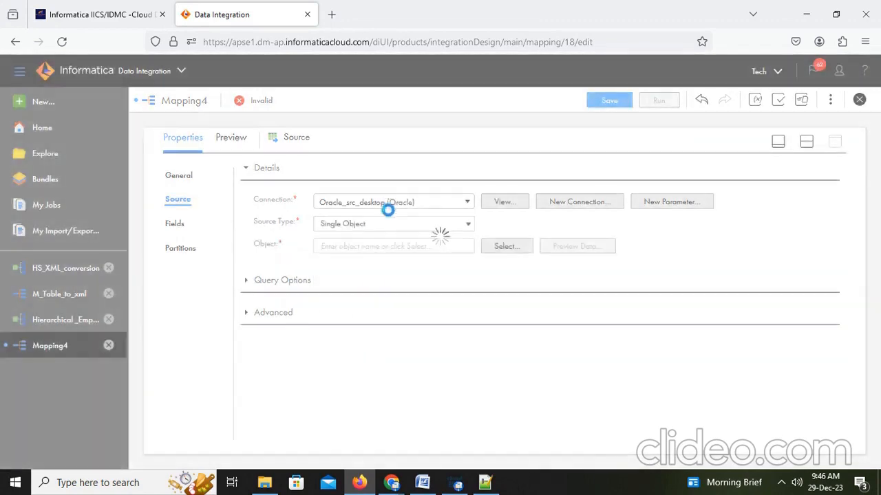
Search the source objects for "empl", select the EMPLOYEES table as the source object, and return to the mapping canvas
click(500, 246)
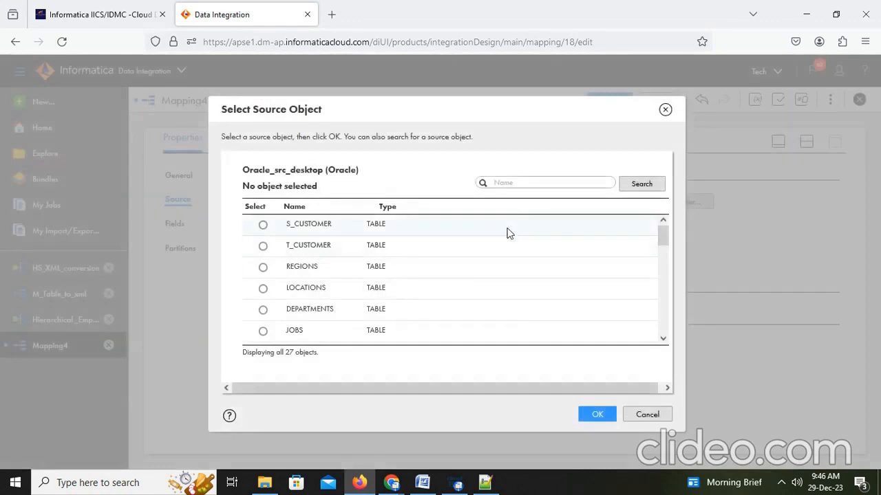
click(517, 181)
click(645, 185)
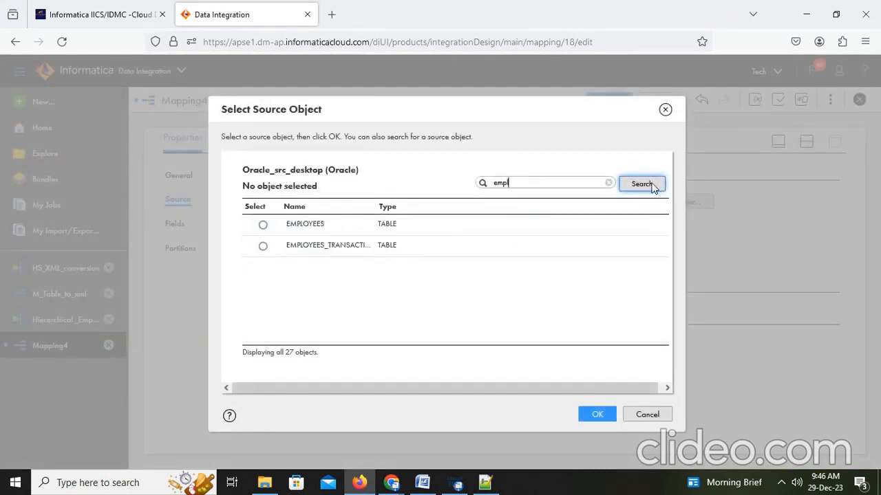
click(263, 225)
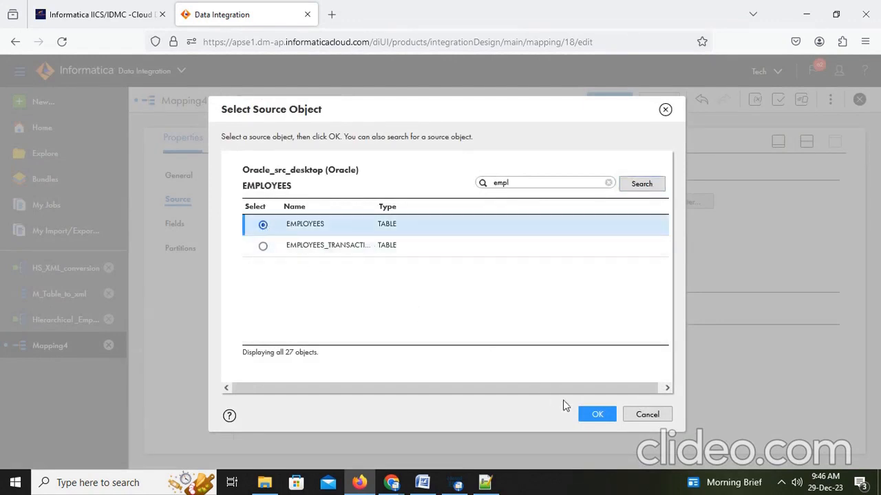
click(597, 414)
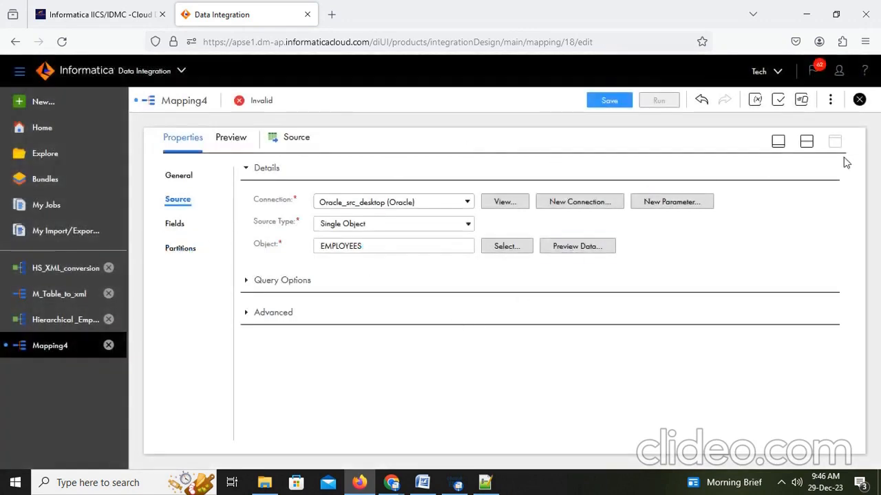
click(806, 142)
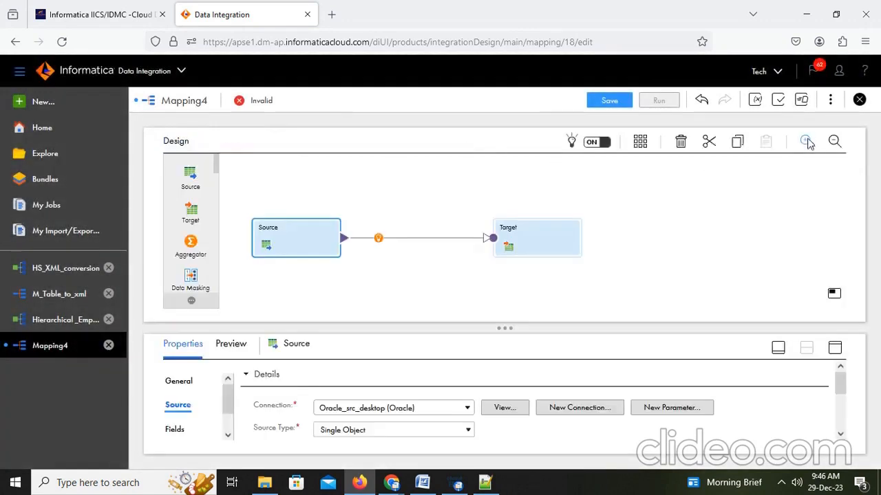
Insert a Hierarchy Builder transformation between the Source and Target transformations in the mapping
click(378, 239)
scroll(437, 323, down, 3)
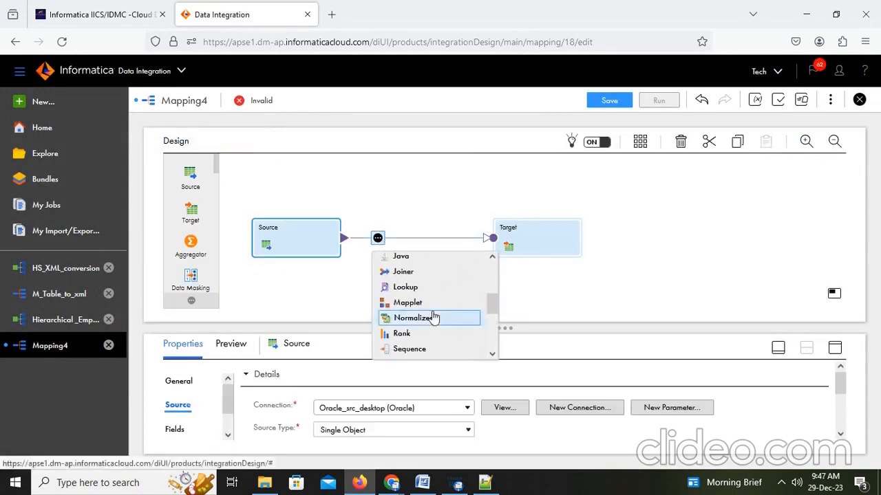
scroll(433, 313, up, 3)
scroll(435, 307, down, 1)
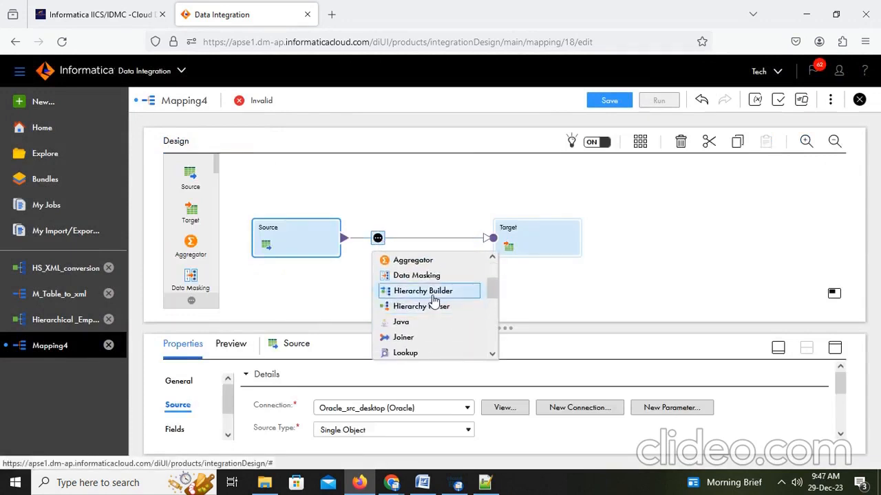
click(434, 291)
Switch to the Word notes, add the line "To create xml file we use hierarchial builder" at the end, and return to the mapping
click(423, 482)
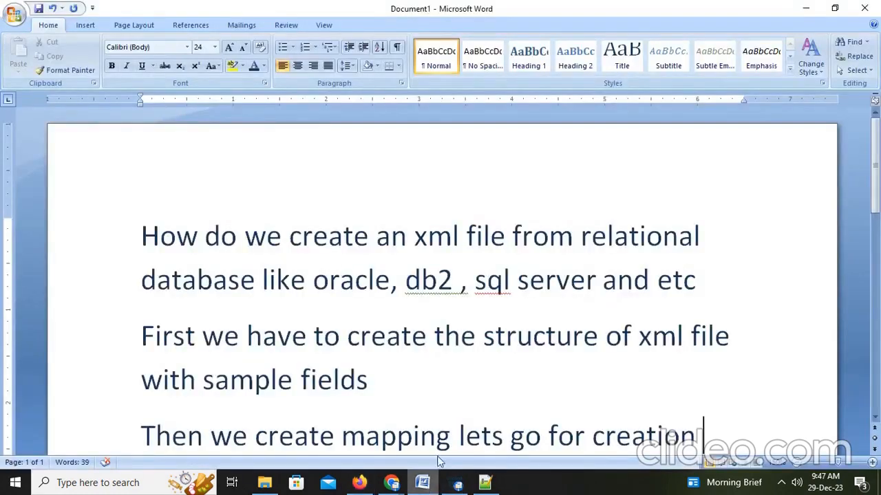
scroll(568, 398, down, 2)
key(Return)
text(tp)
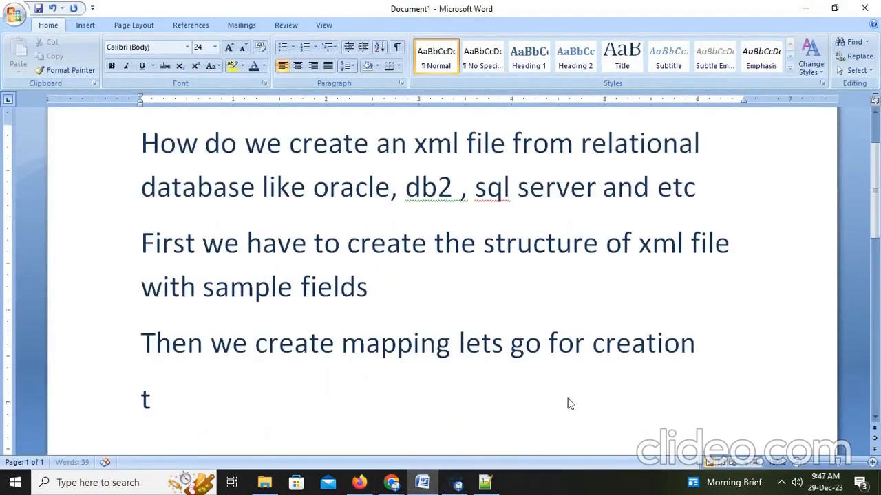
key(BackSpace)
key(BackSpace)
text(To)
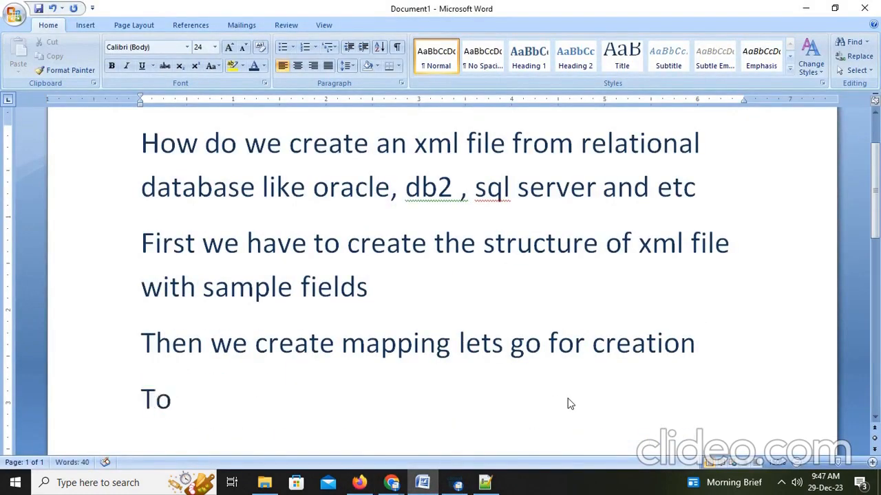
text( create )
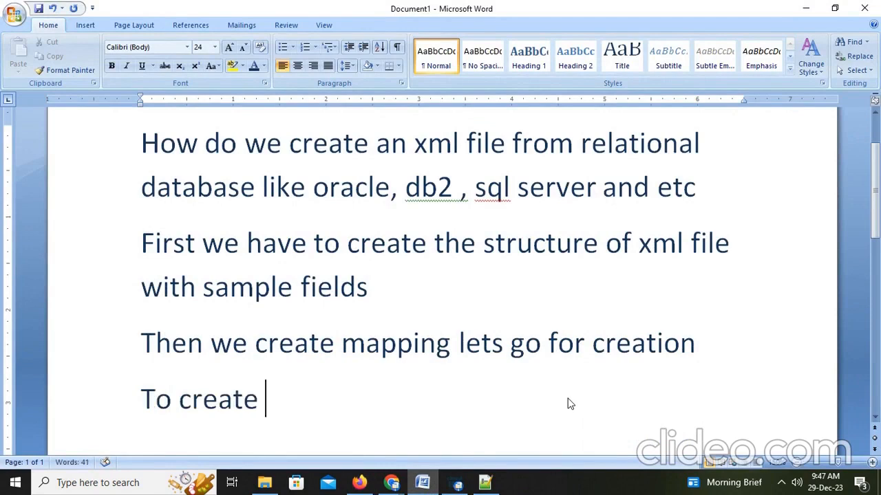
text(xml file w)
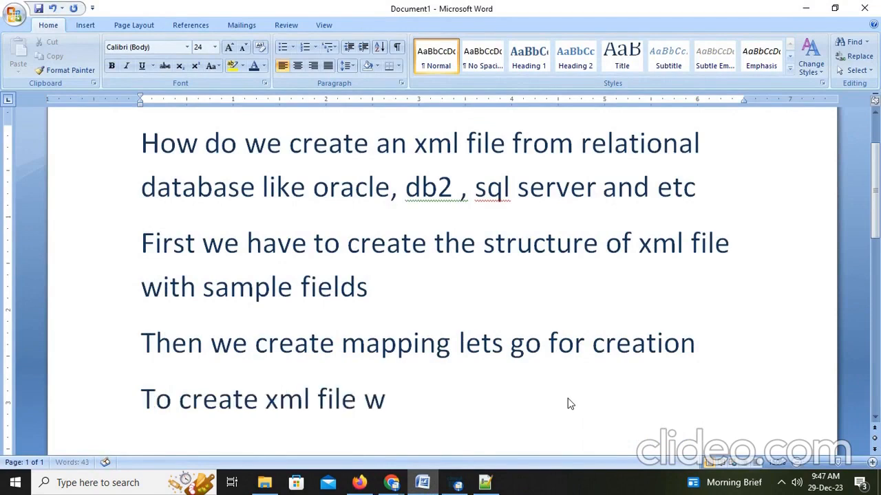
text(e use )
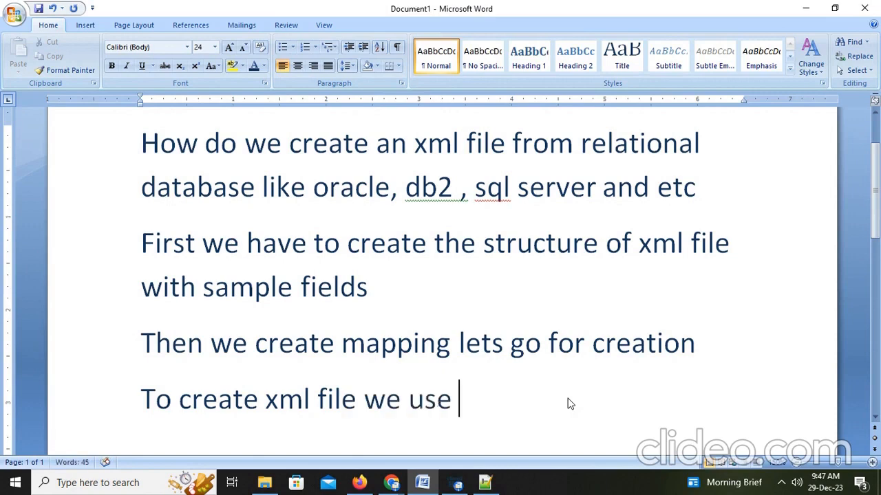
text(hier)
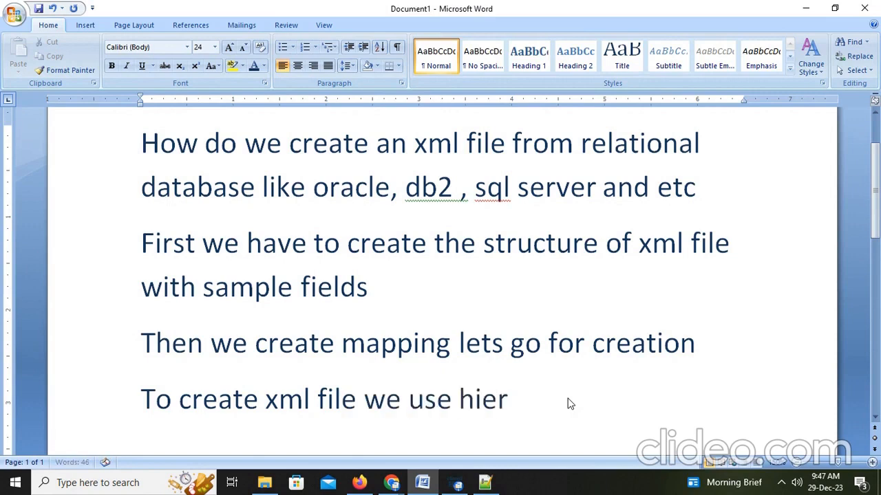
text(at)
key(BackSpace)
text(rchial )
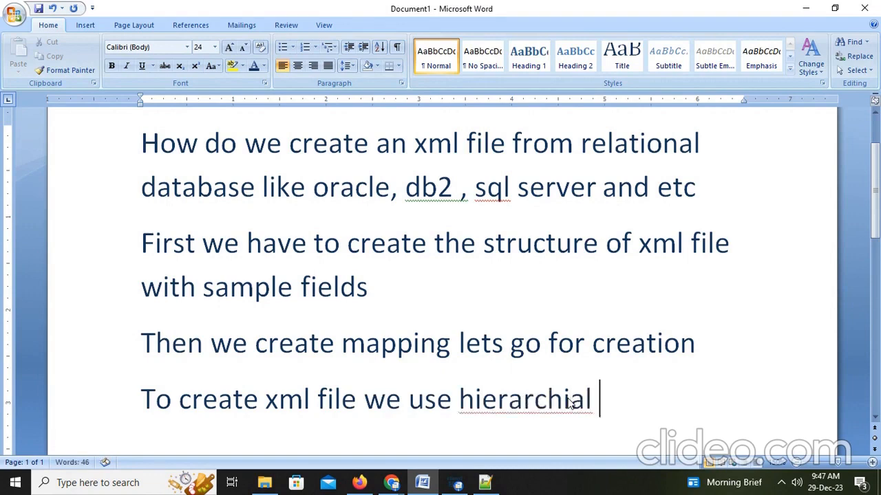
text(builde)
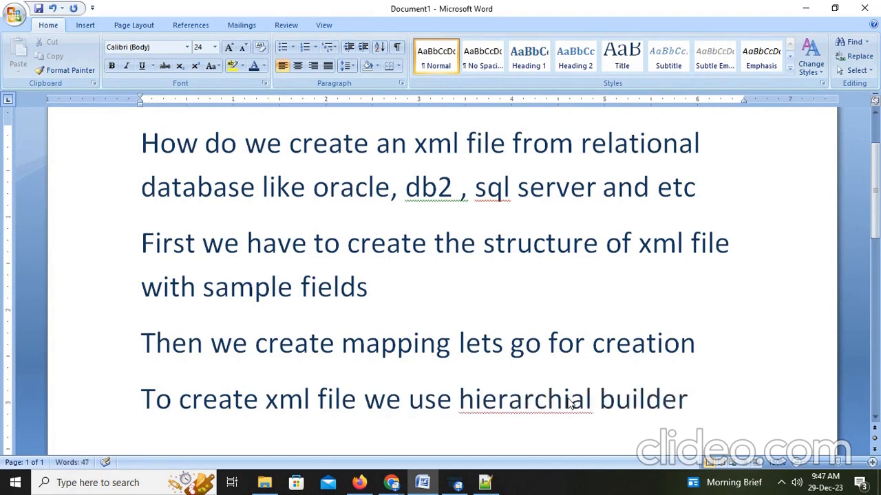
text(r)
key(alt+Tab)
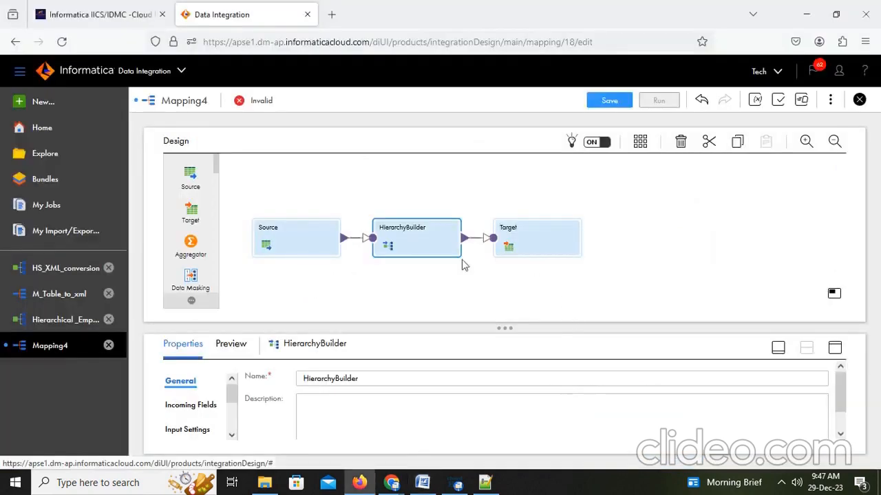
Examine the HierarchyBuilder transformation's incoming fields and input settings in the enlarged properties view
click(838, 349)
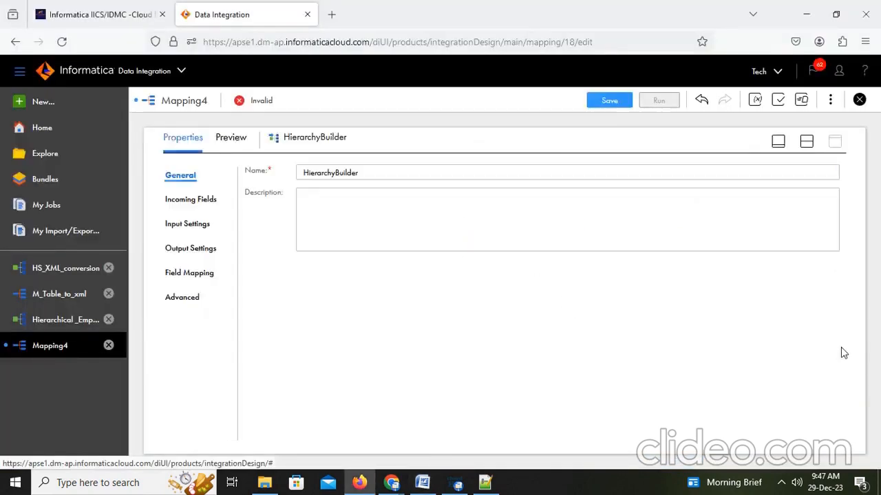
click(196, 199)
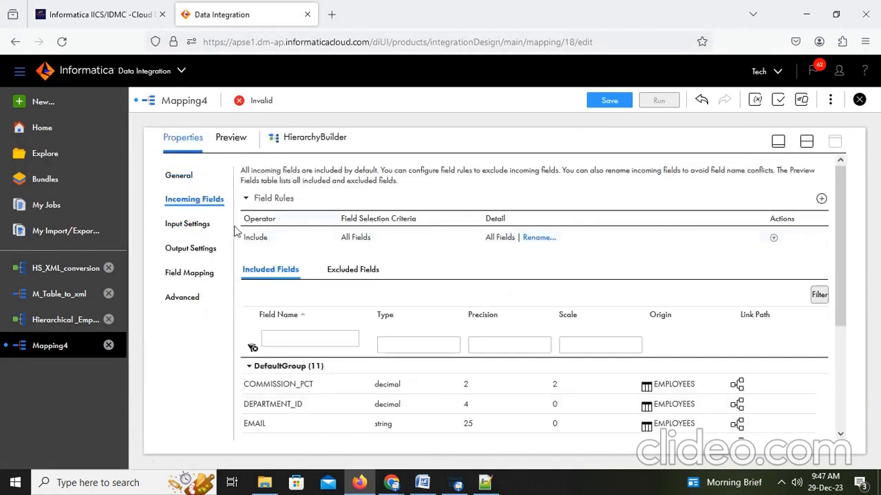
scroll(538, 255, down, 1)
scroll(539, 255, down, 3)
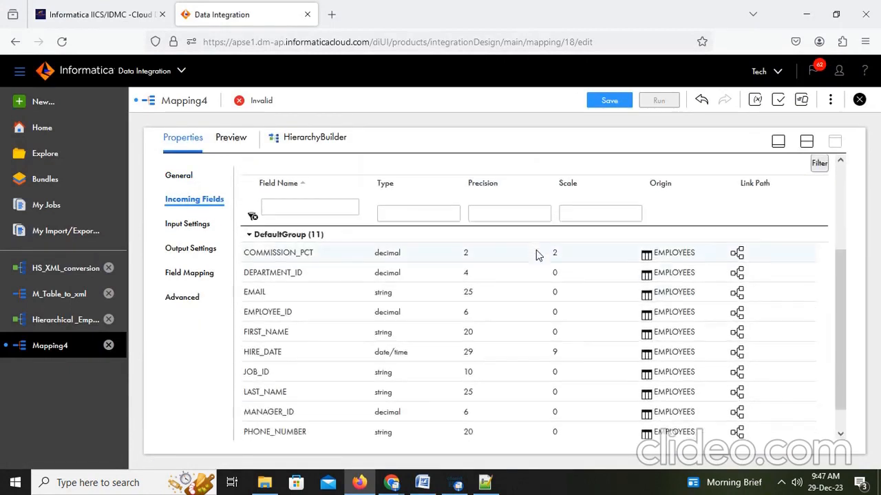
click(185, 227)
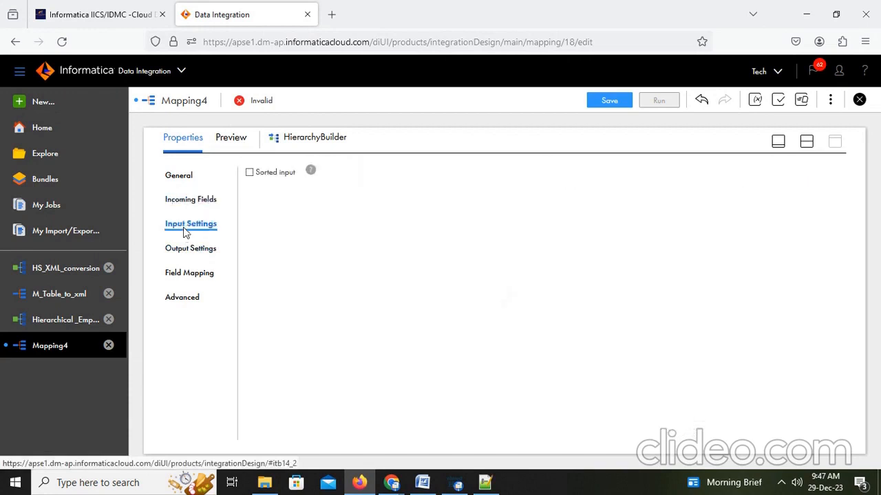
click(192, 199)
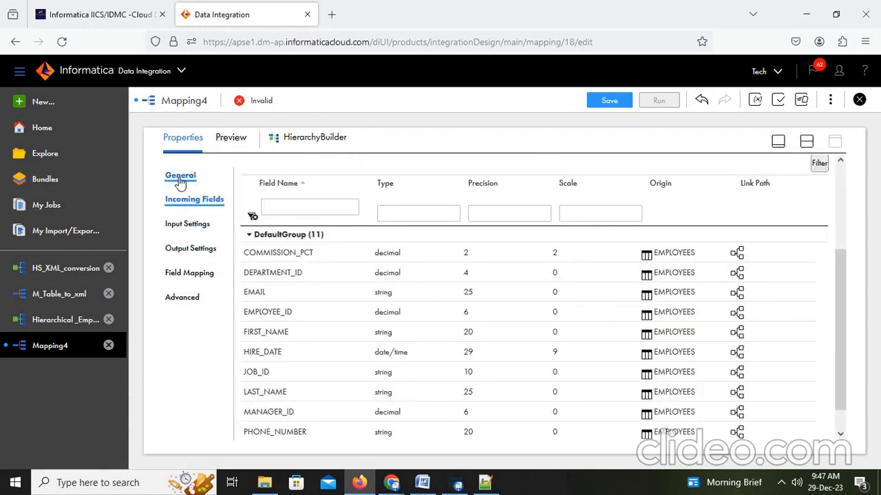
click(186, 225)
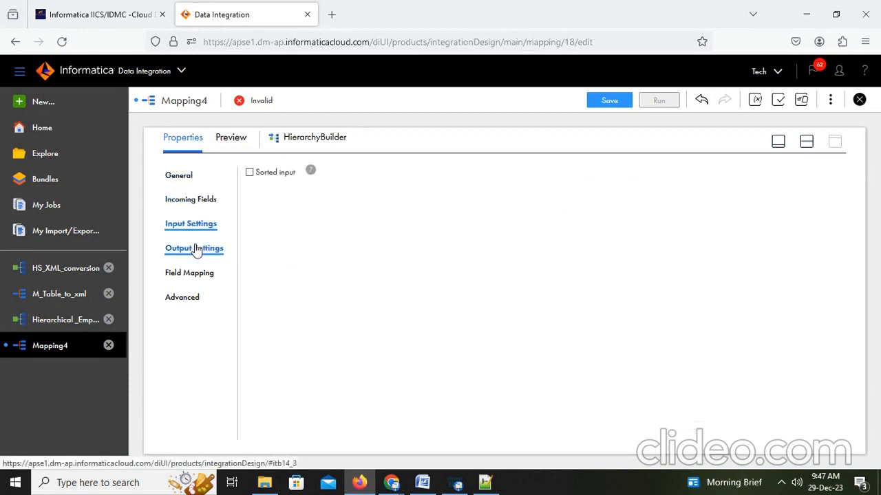
Set the HierarchyBuilder's output schema to Hierarchical _Employee_sample_xml from the project's Dev folder
click(196, 248)
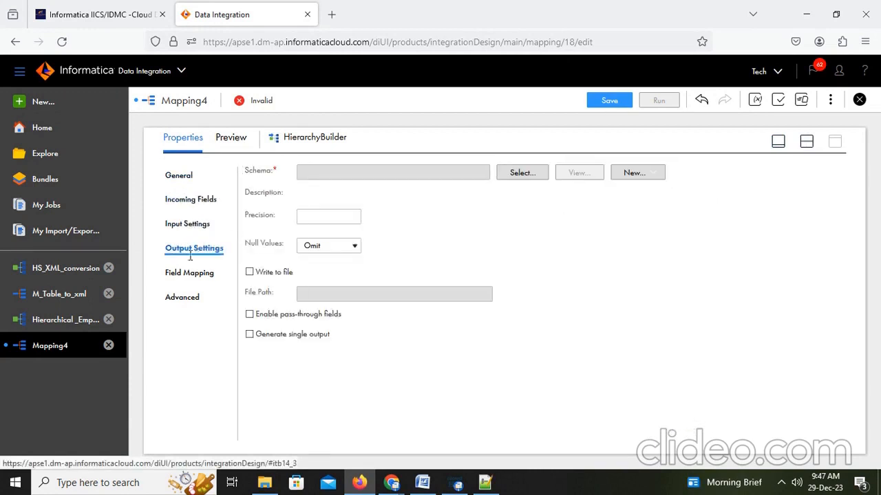
click(529, 172)
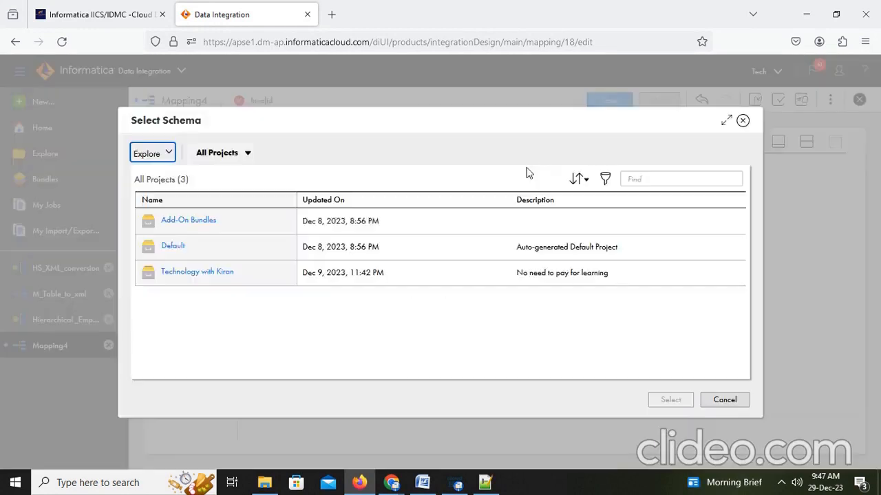
click(215, 275)
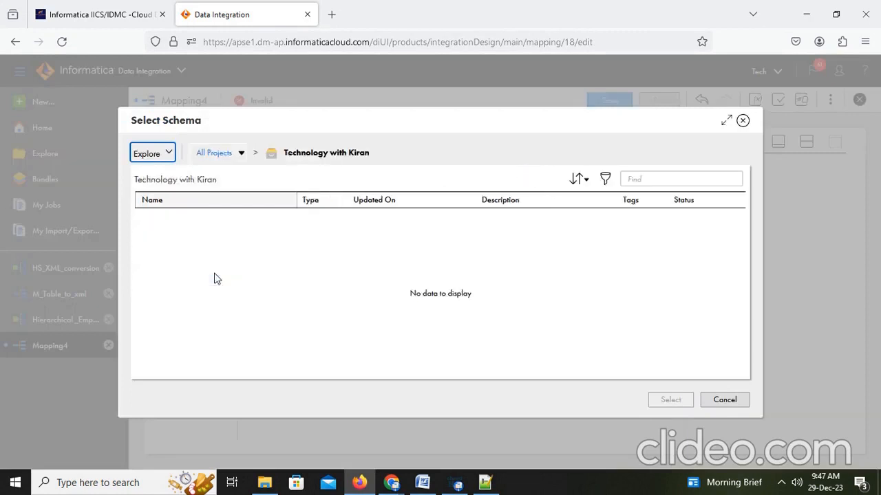
click(167, 226)
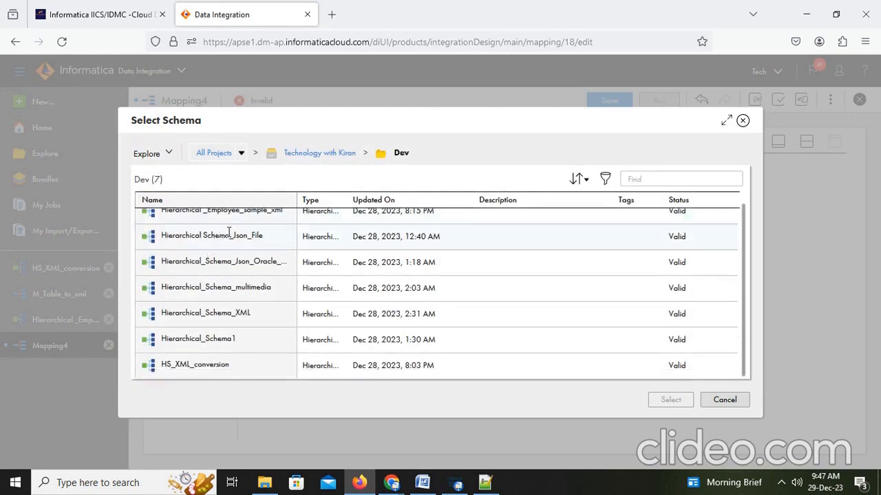
scroll(201, 375, down, 1)
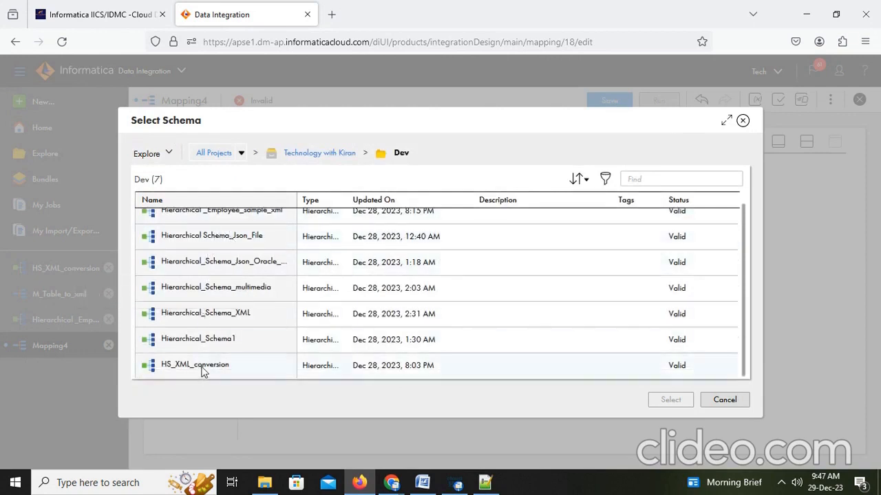
scroll(203, 313, up, 1)
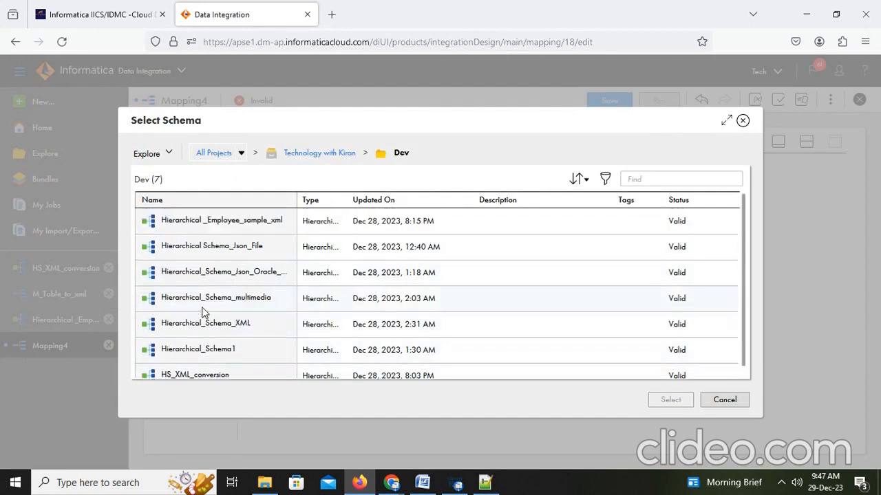
click(236, 223)
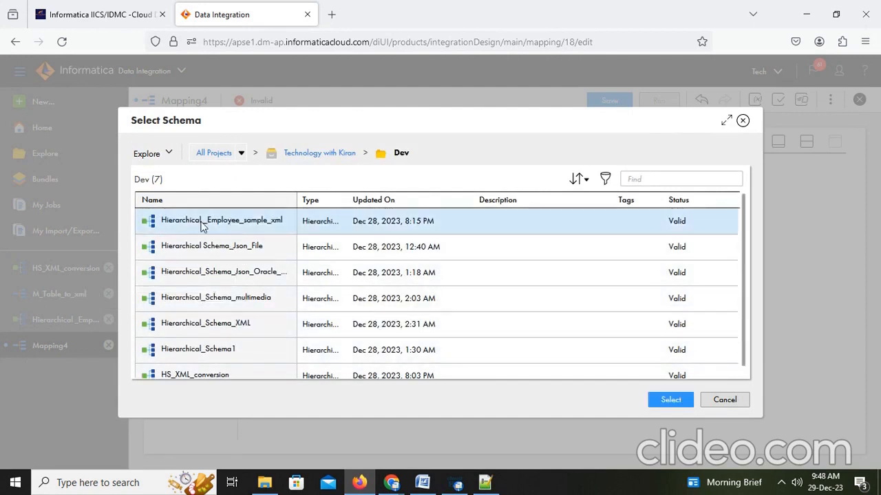
click(685, 404)
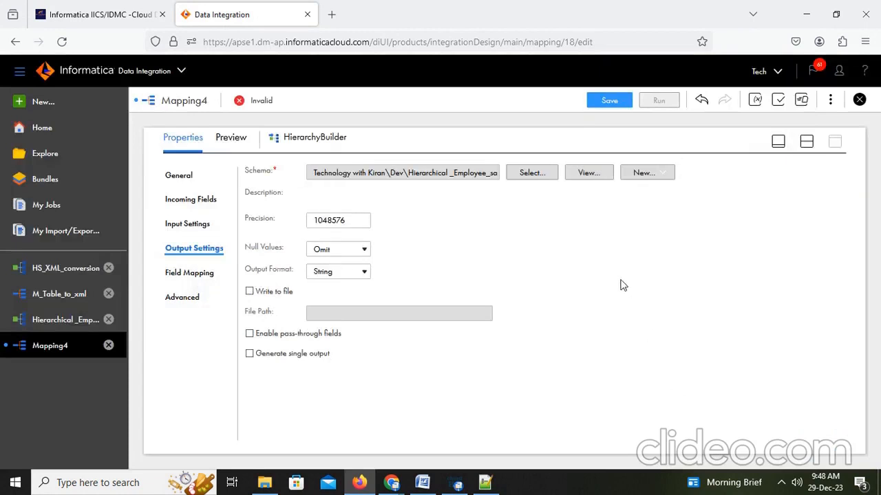
Review the selected schema's details, return to the mapping, and inspect the employees hierarchy in the HierarchyBuilder's field mapping
click(590, 174)
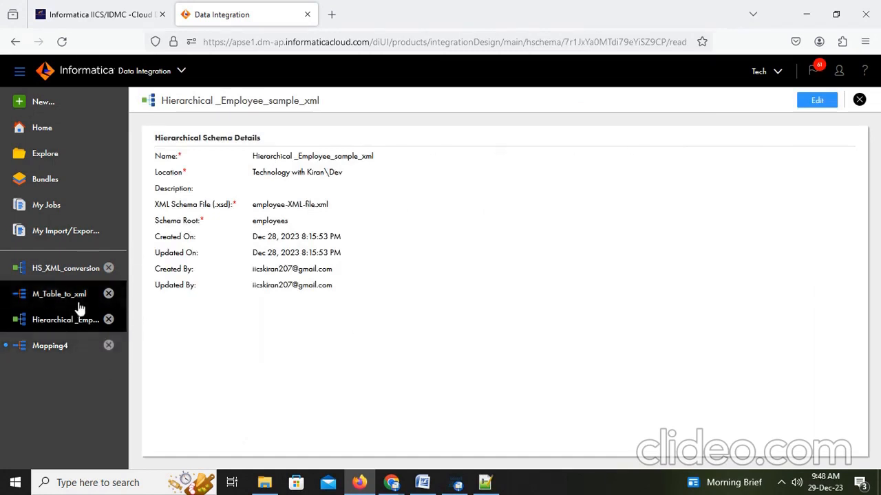
click(55, 348)
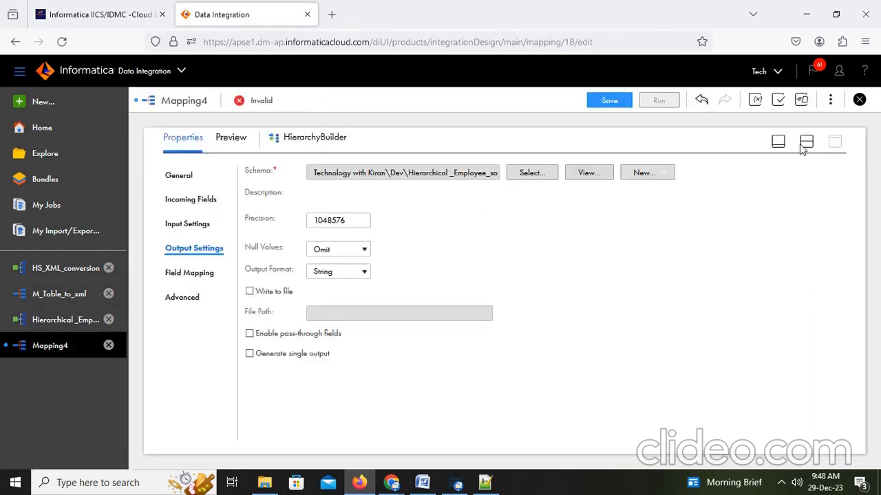
click(192, 275)
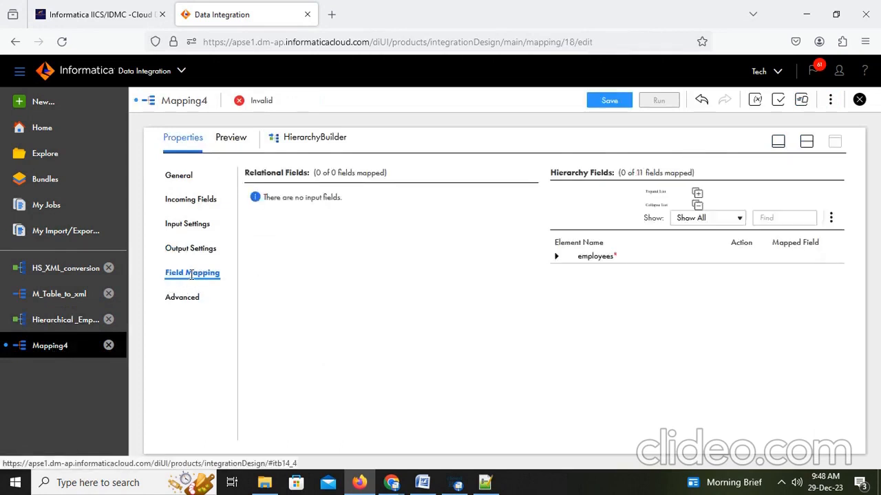
click(558, 259)
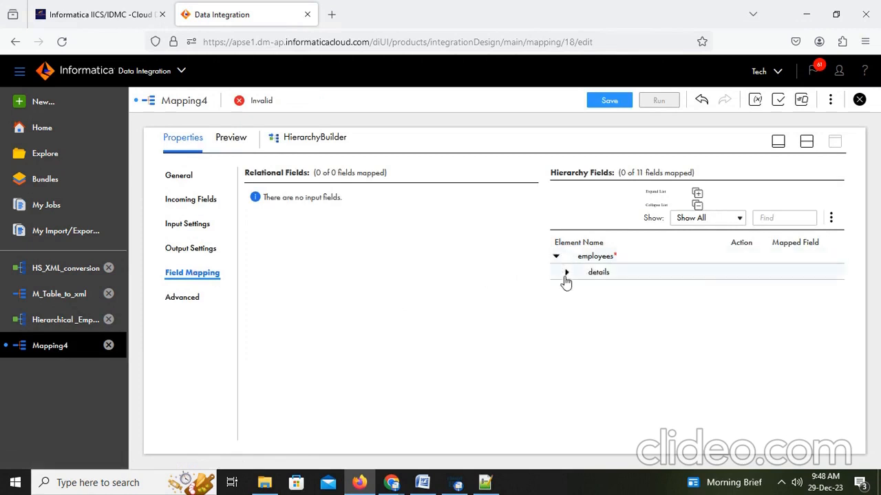
click(566, 275)
click(566, 273)
click(556, 258)
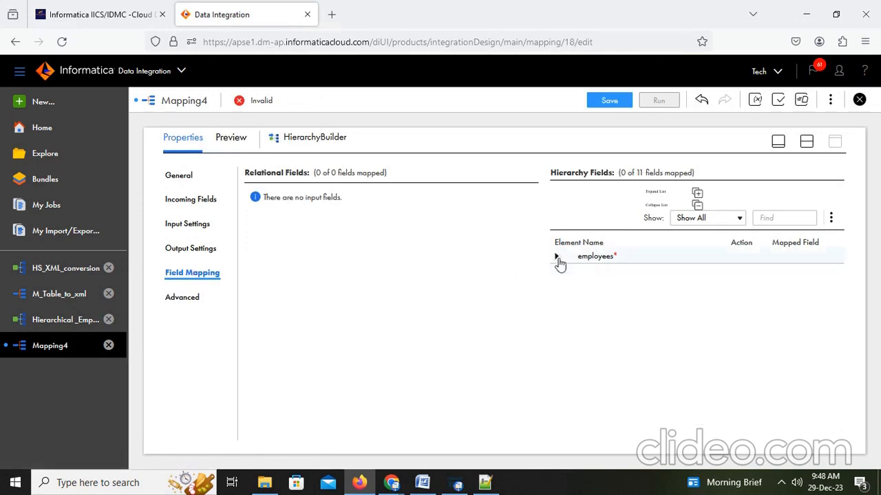
Link the Source to the HierarchyBuilder transformation and expand the employees element in its enlarged field mapping
click(806, 142)
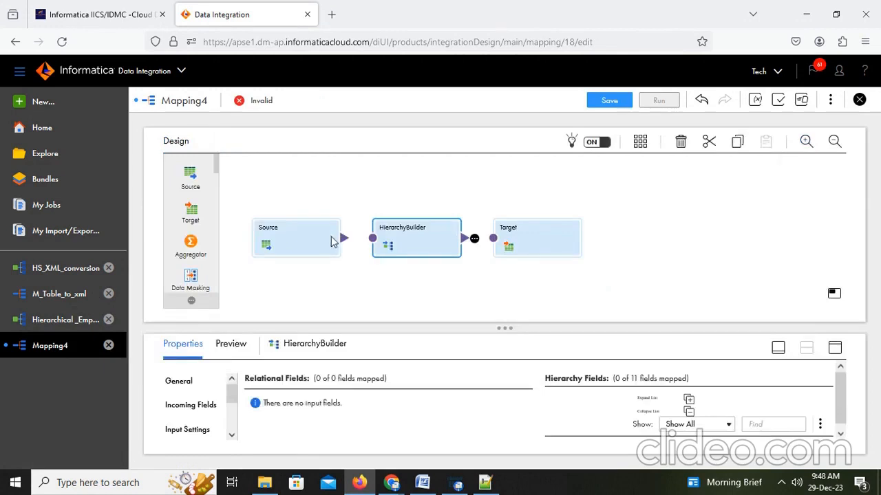
drag(343, 240, 372, 239)
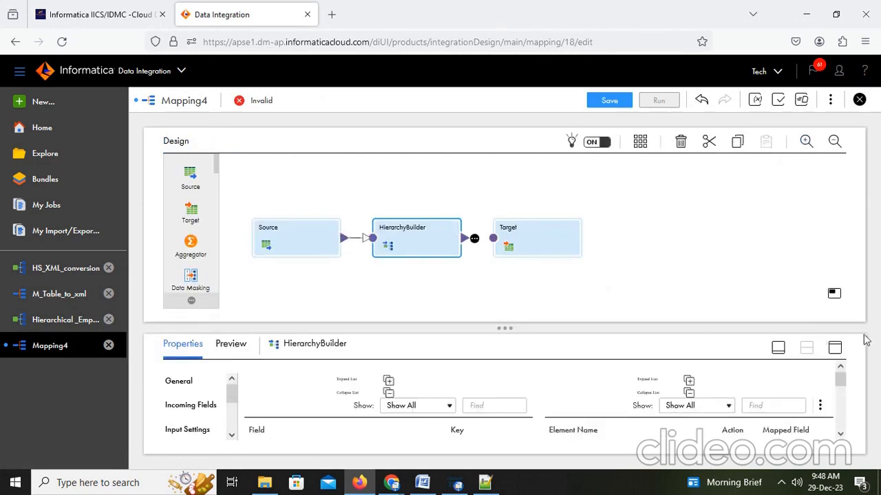
click(834, 351)
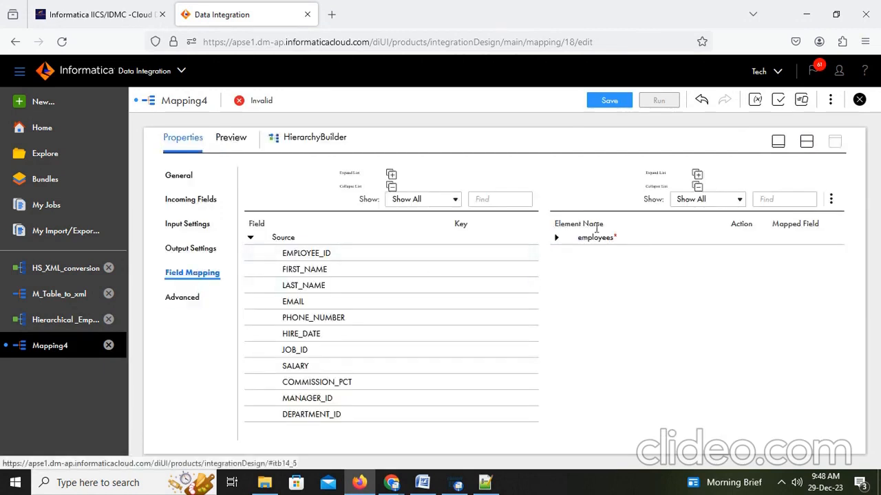
click(558, 238)
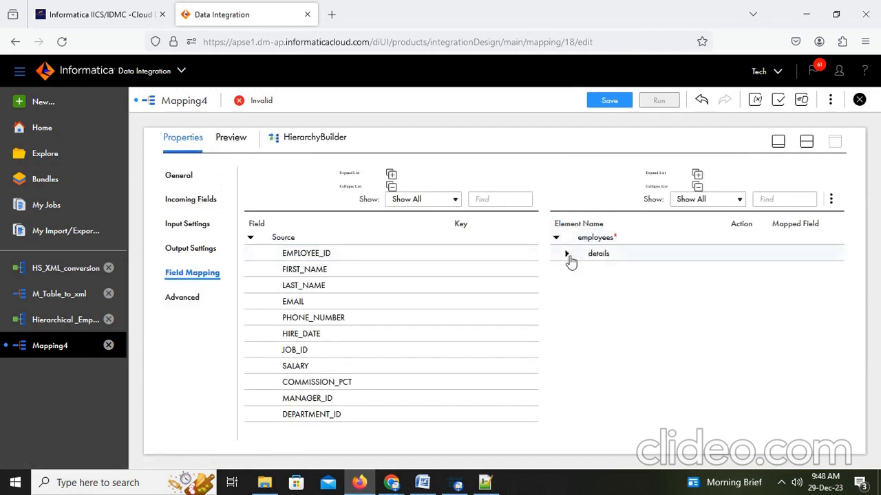
Expand the details element and map EMPLOYEE_ID, FIRST_NAME, LAST_NAME and EMAIL from the Source to the matching elements
click(568, 256)
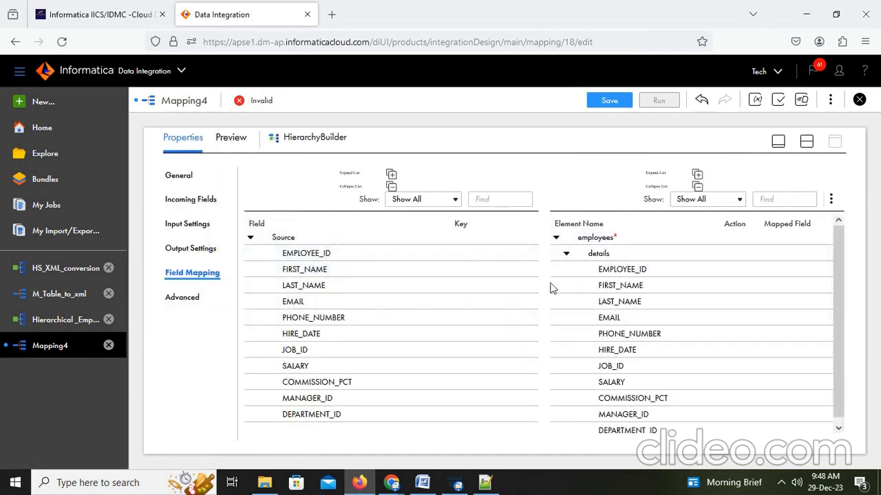
drag(289, 256, 684, 270)
drag(292, 270, 700, 287)
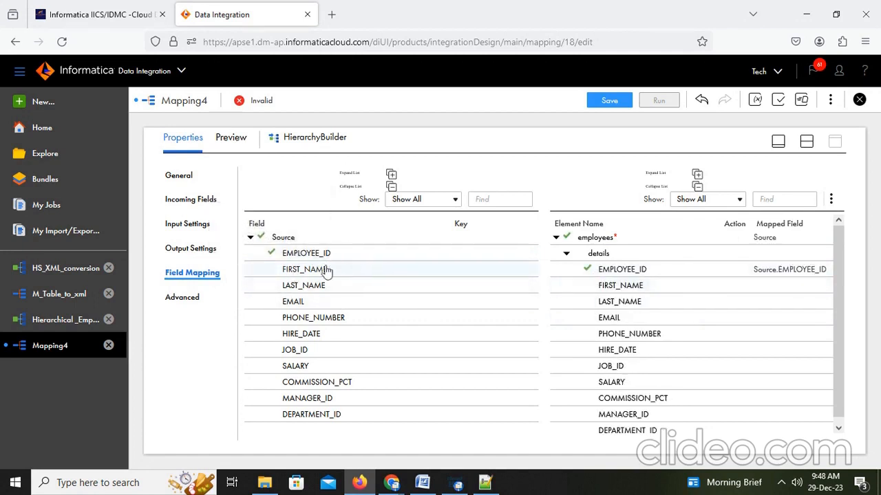
drag(327, 272, 767, 289)
drag(300, 289, 750, 292)
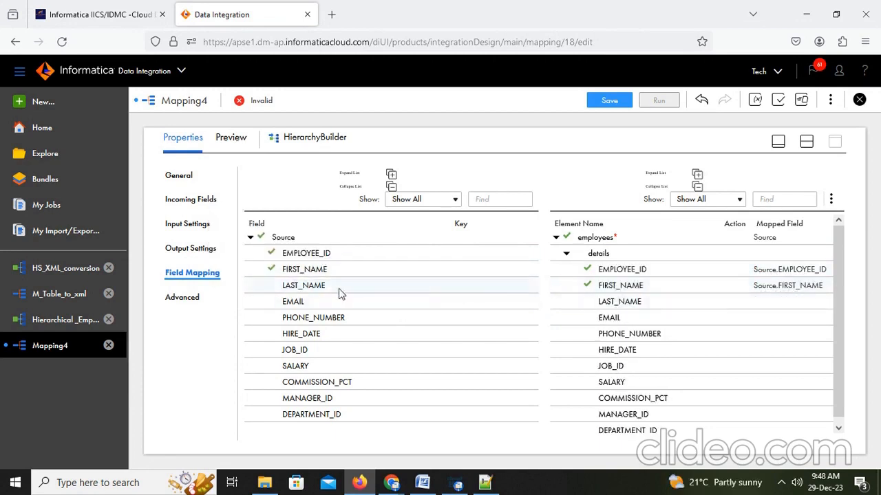
drag(338, 294, 780, 302)
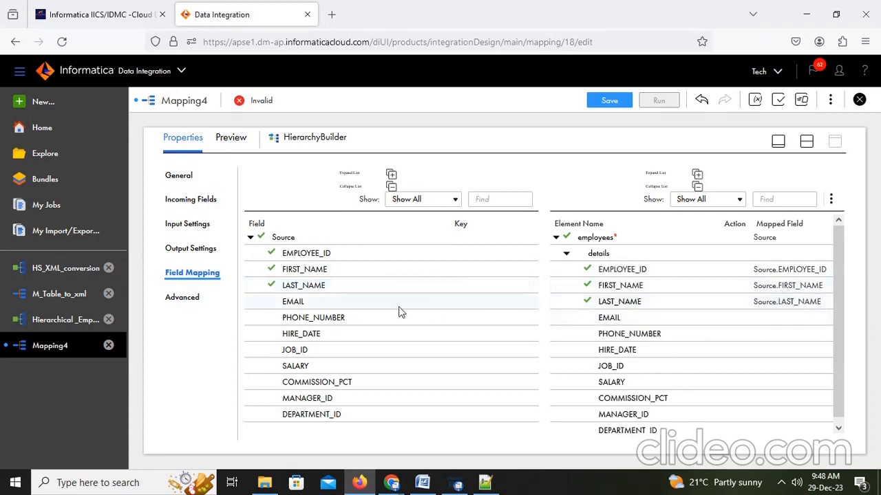
drag(303, 307, 777, 318)
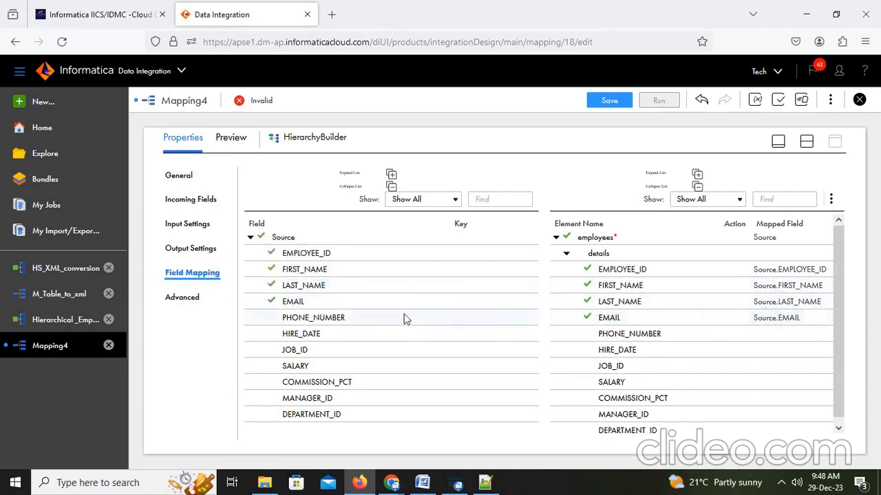
Map the remaining Source fields from PHONE_NUMBER through DEPARTMENT_ID to their matching elements and save the mapping as M_Employeexml_XML_FILE
drag(322, 319, 766, 331)
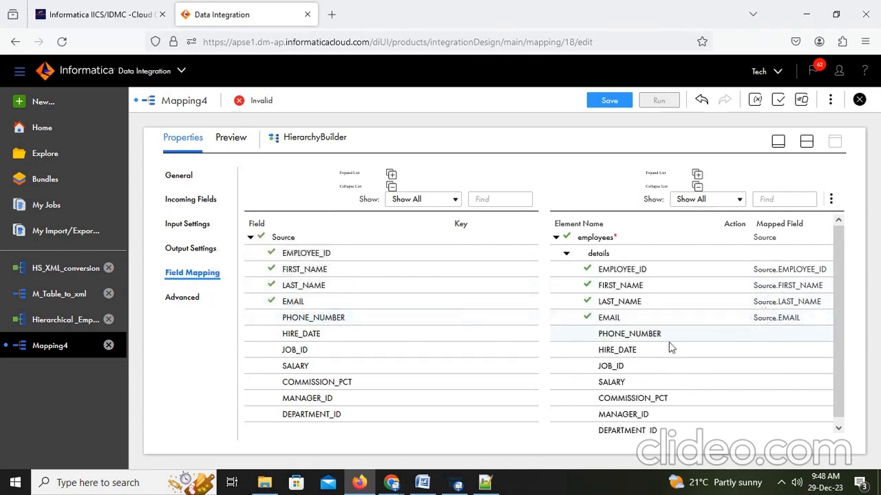
drag(294, 319, 735, 335)
drag(301, 334, 764, 351)
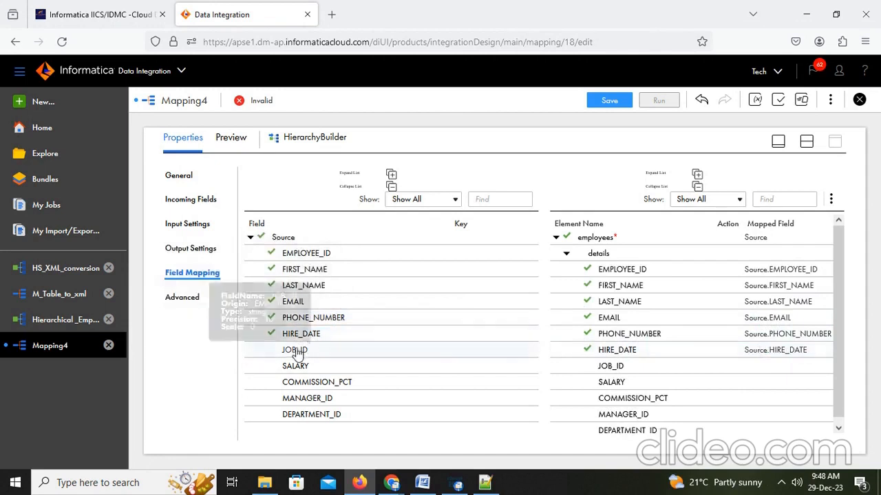
drag(294, 350, 760, 367)
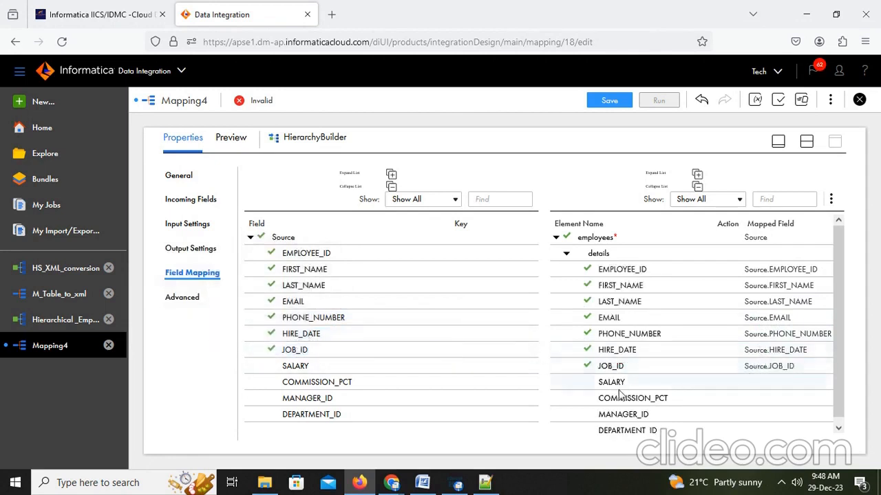
drag(296, 366, 745, 383)
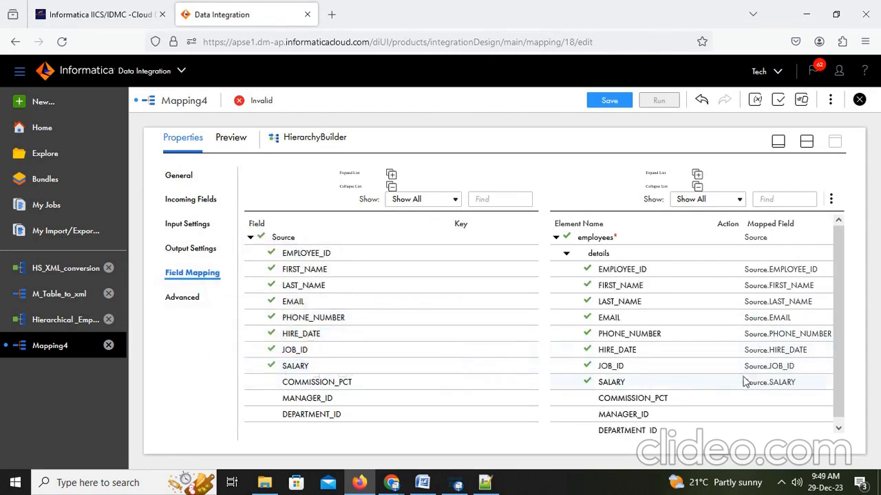
drag(279, 383, 755, 399)
drag(307, 399, 757, 415)
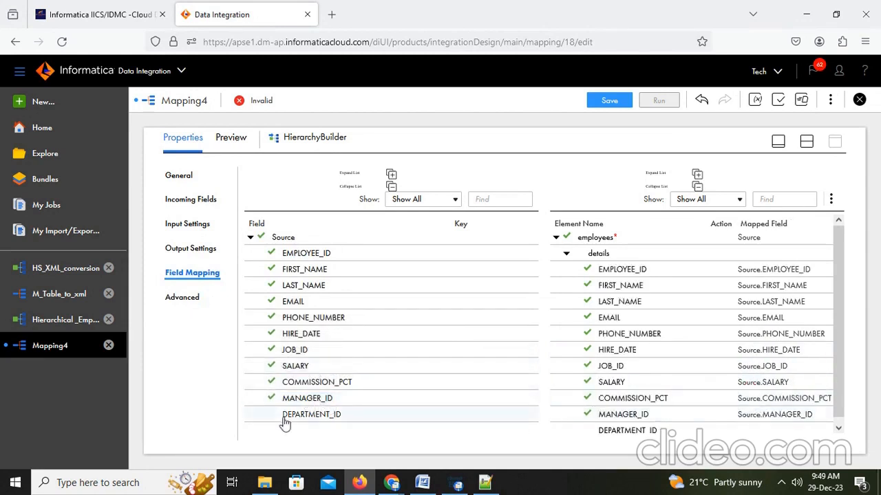
drag(285, 423, 777, 430)
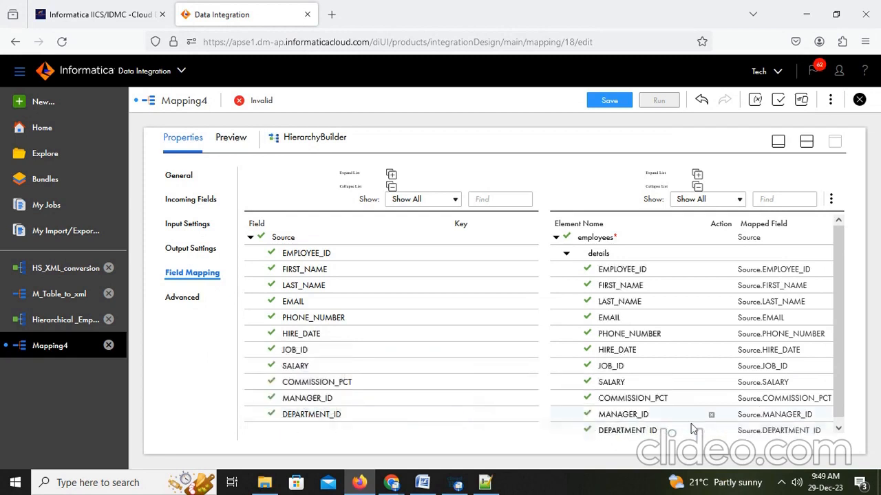
click(610, 102)
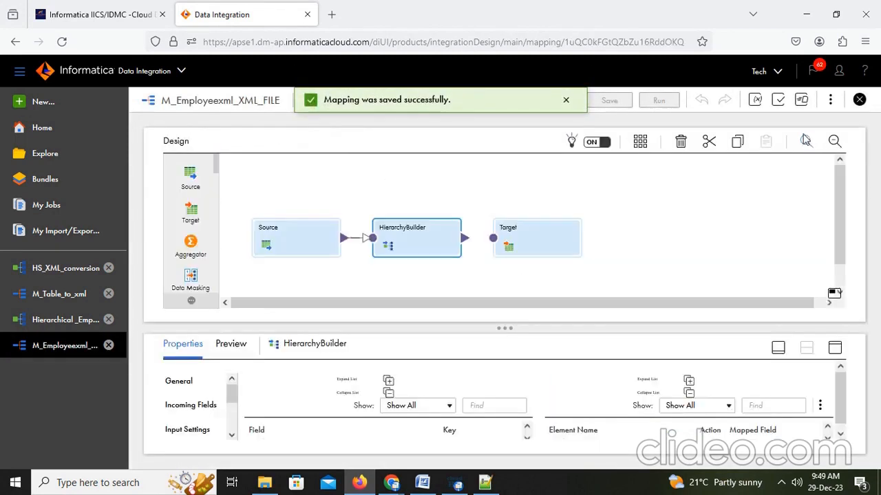
Link the HierarchyBuilder to the Target and check the Target's incoming fields in its enlarged properties view
drag(462, 241, 494, 238)
click(543, 235)
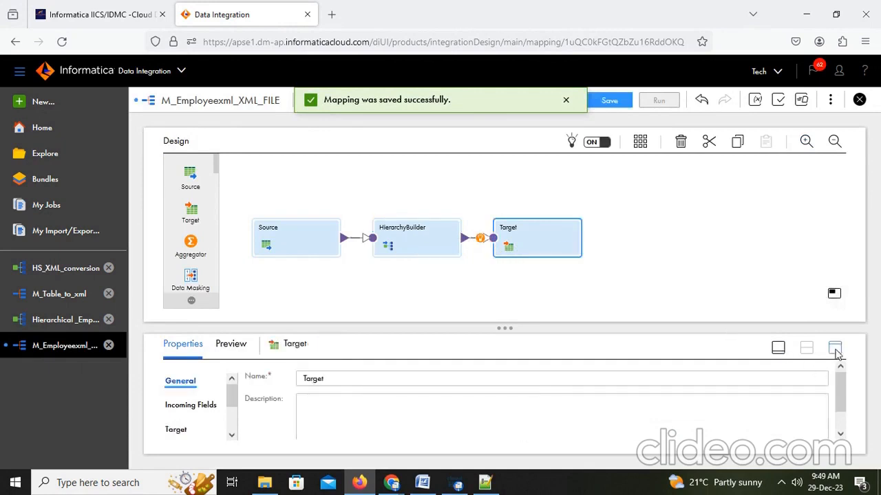
click(835, 347)
click(184, 205)
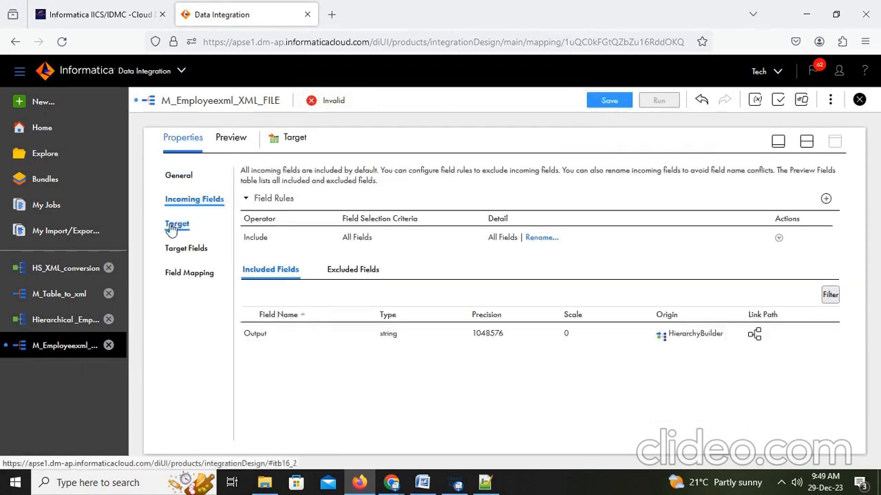
Set the Target's connection to Tgt_ff (Flat File) and review the connection's directory
click(175, 226)
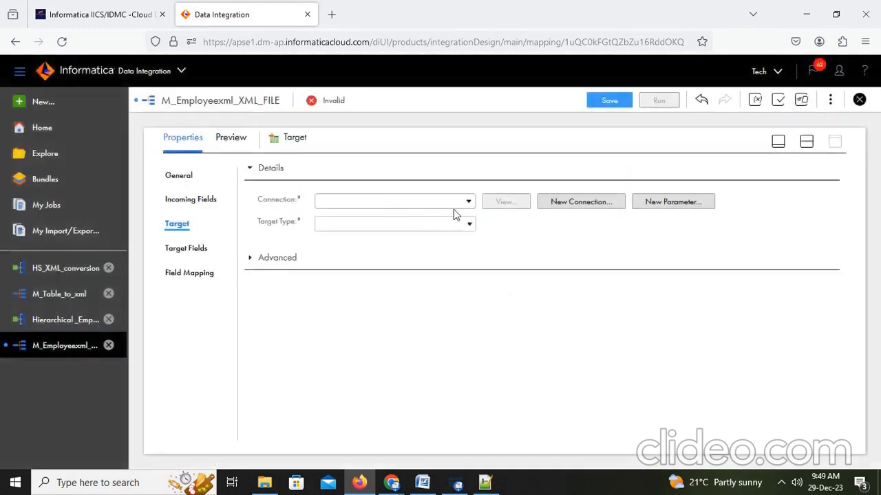
click(467, 201)
scroll(413, 289, down, 1)
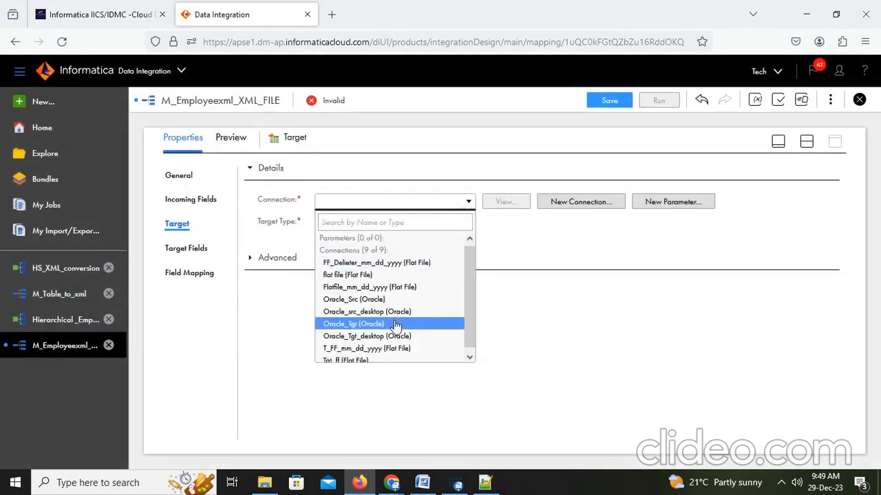
click(347, 358)
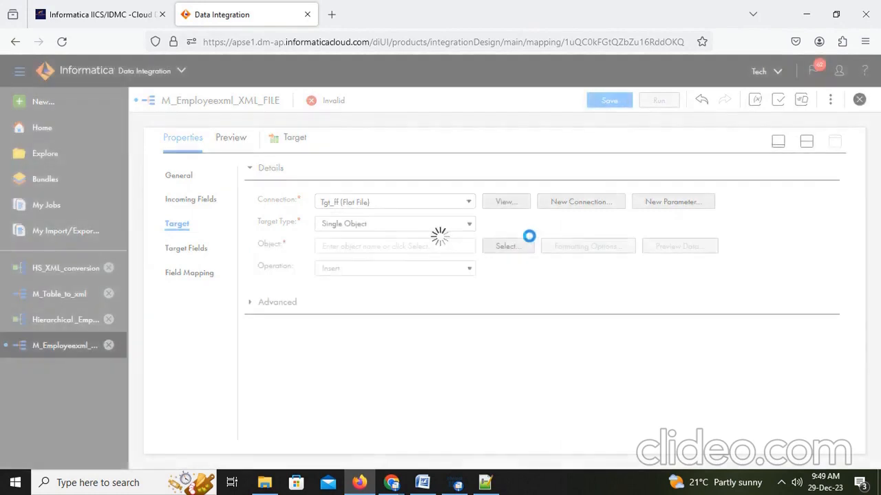
click(506, 203)
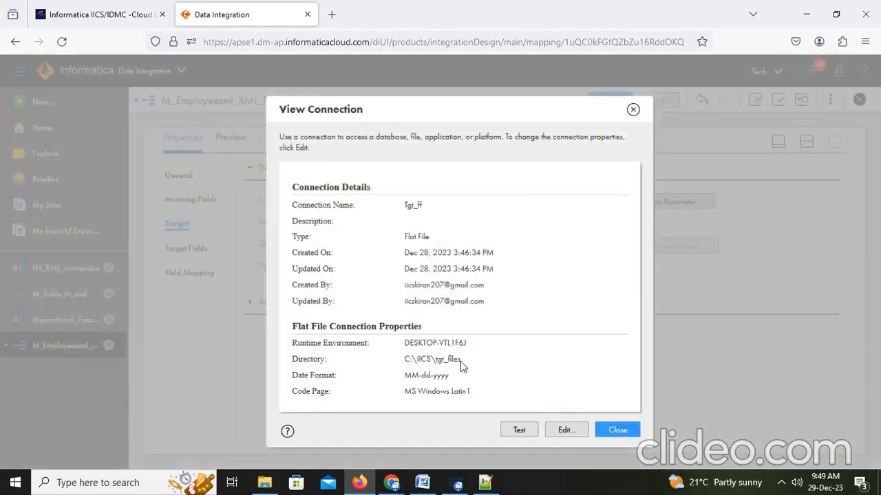
drag(461, 363, 405, 363)
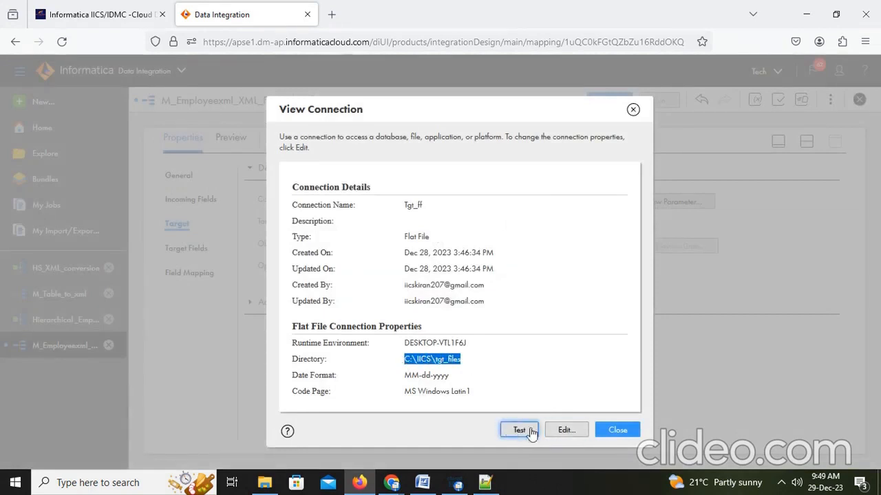
click(616, 431)
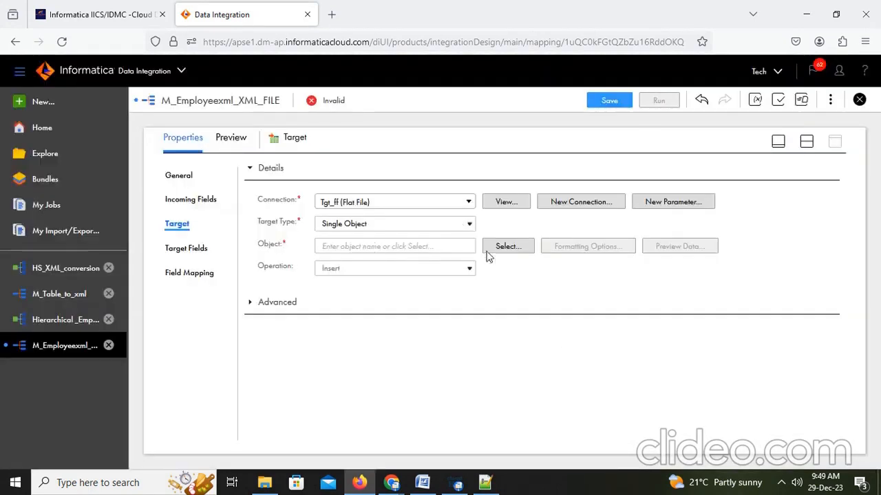
Set the target object to Create New at Runtime and enter T_Employee as the start of its static file name
click(507, 246)
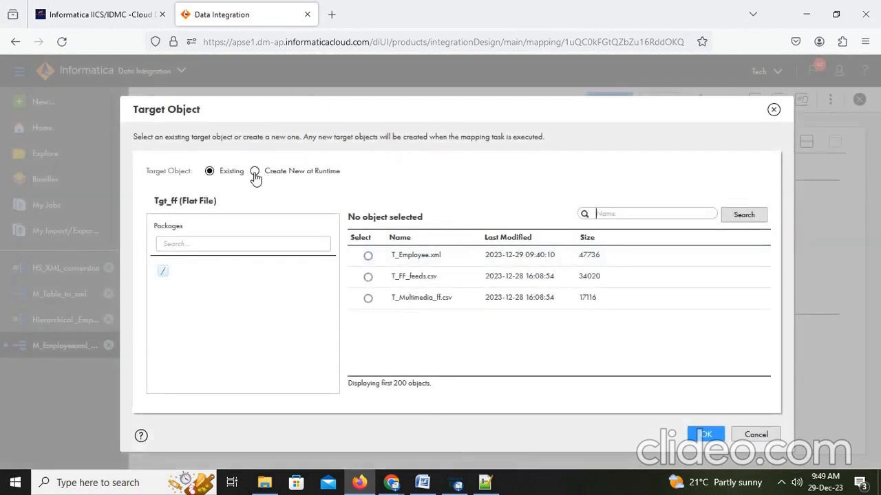
click(256, 172)
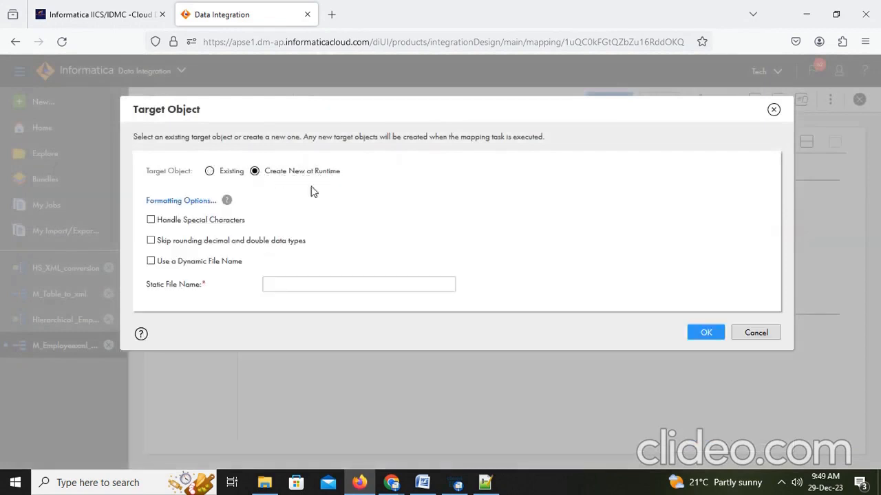
click(311, 285)
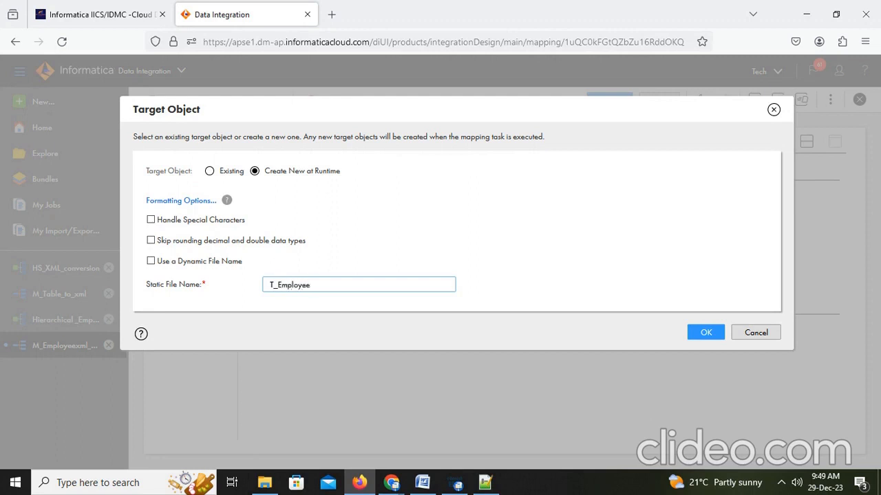
Switch to File Explorer and delete the T_Employee XML file from the C:\IICS\tgt_files folder
click(266, 483)
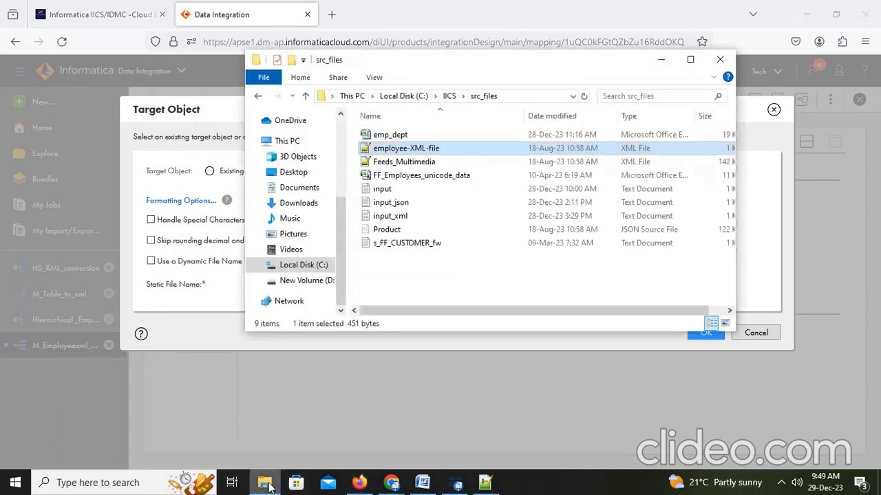
click(451, 96)
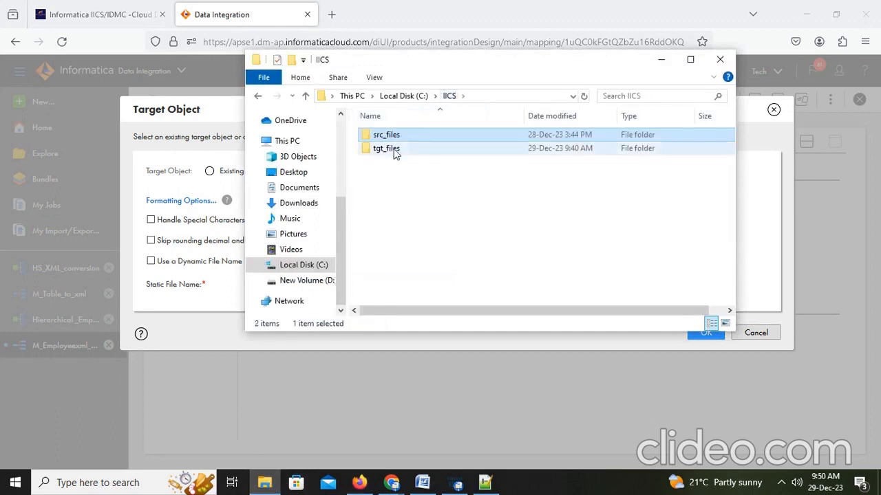
double_click(393, 148)
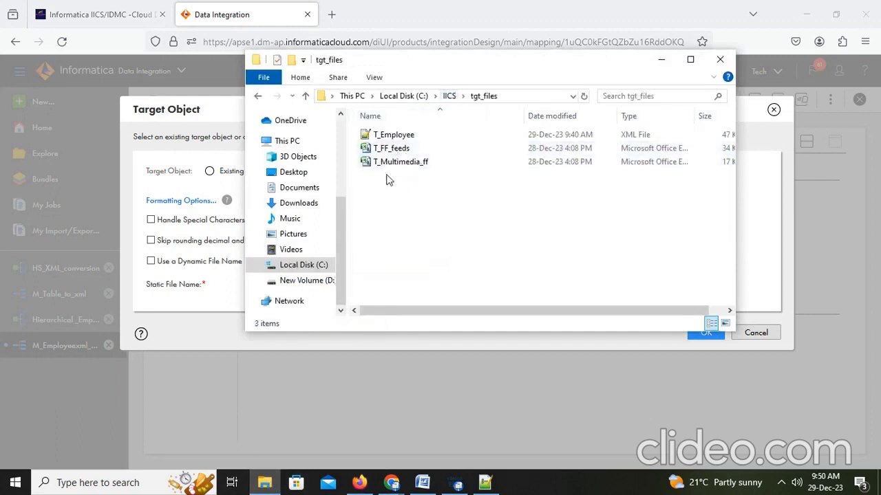
click(414, 137)
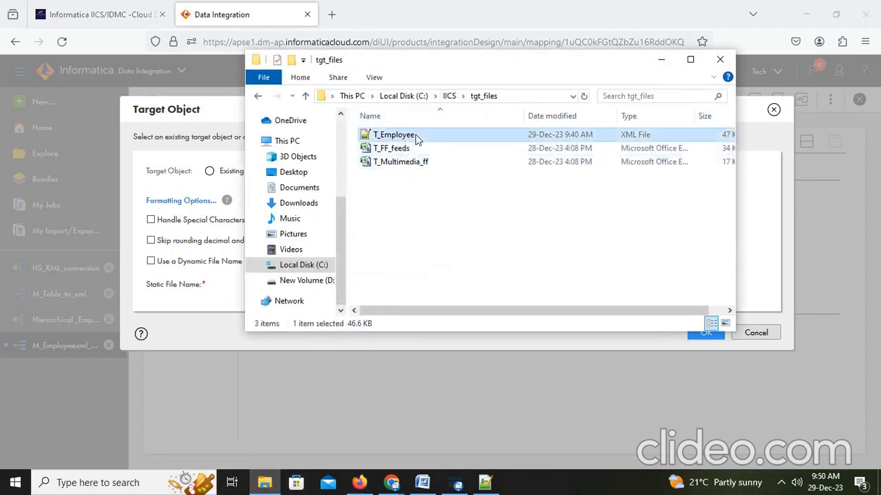
key(Delete)
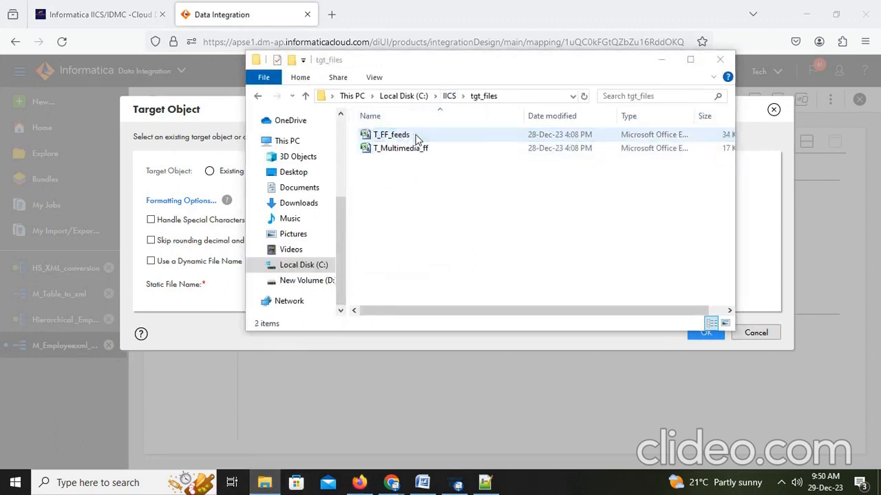
Return to the Target Object dialog and complete the static file name as T_Employee_inxml.xml
click(663, 62)
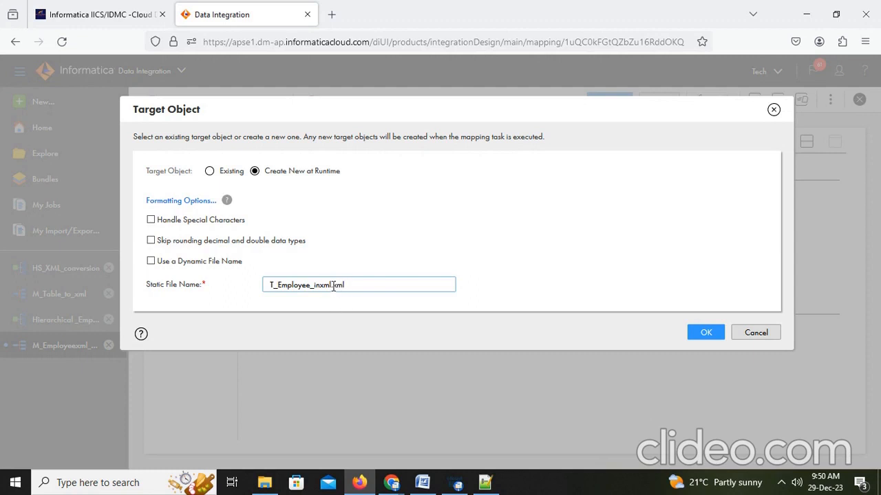
drag(330, 286, 350, 287)
click(363, 287)
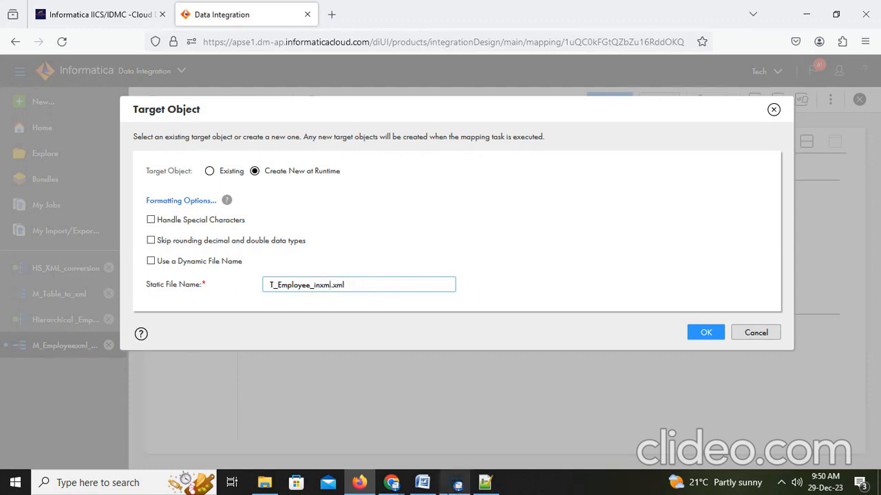
Switch to the Word document and add the line "Here we give file name with .xml extension" below the hierarchial builder line
click(422, 491)
key(Return)
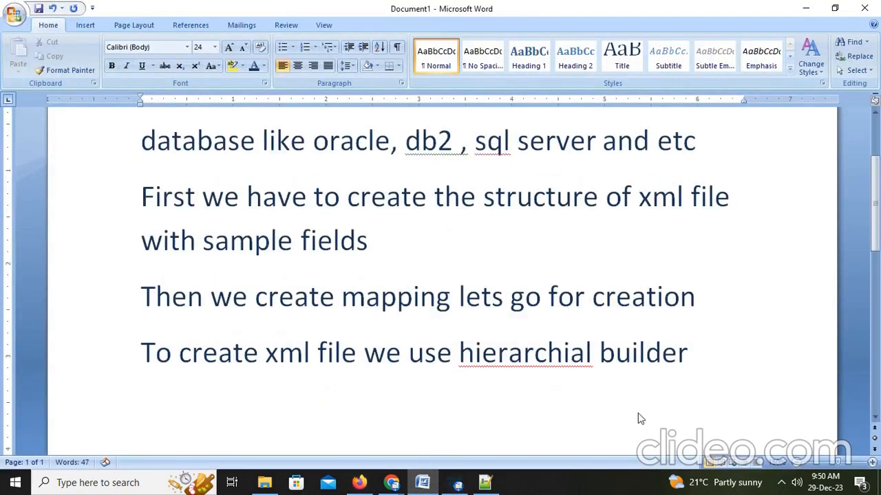
text(here we gi)
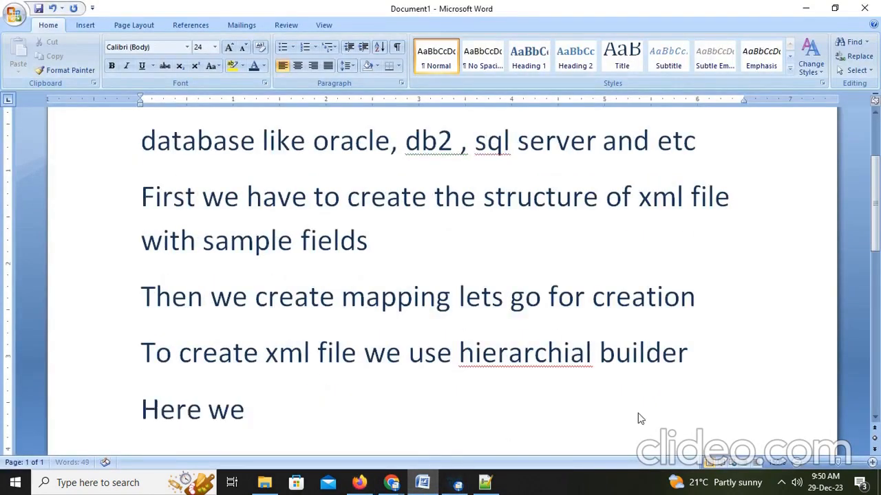
text(ve file)
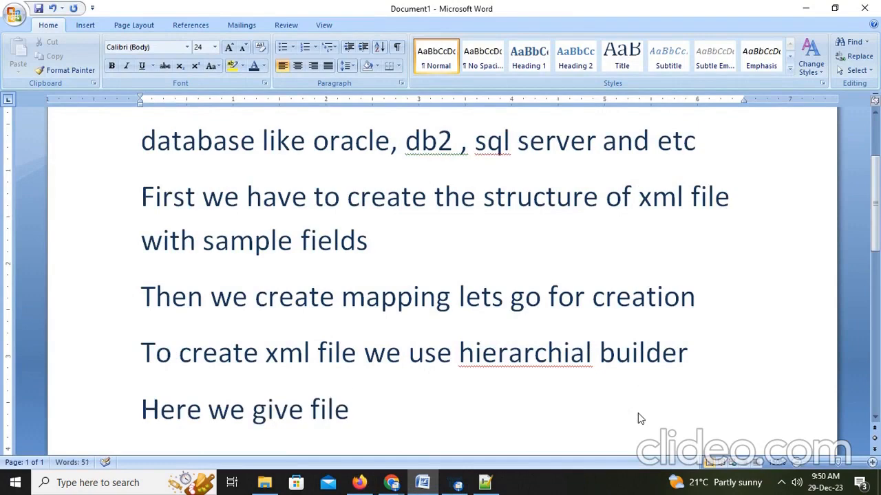
text( name with )
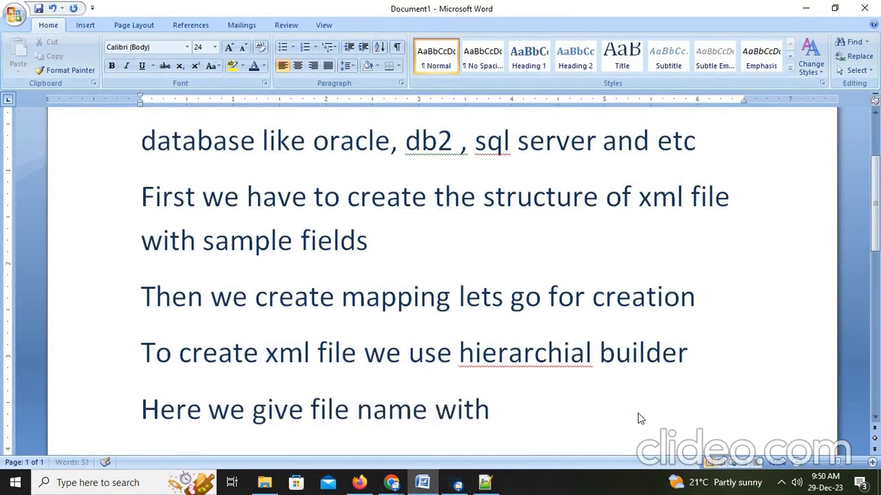
text(.xml)
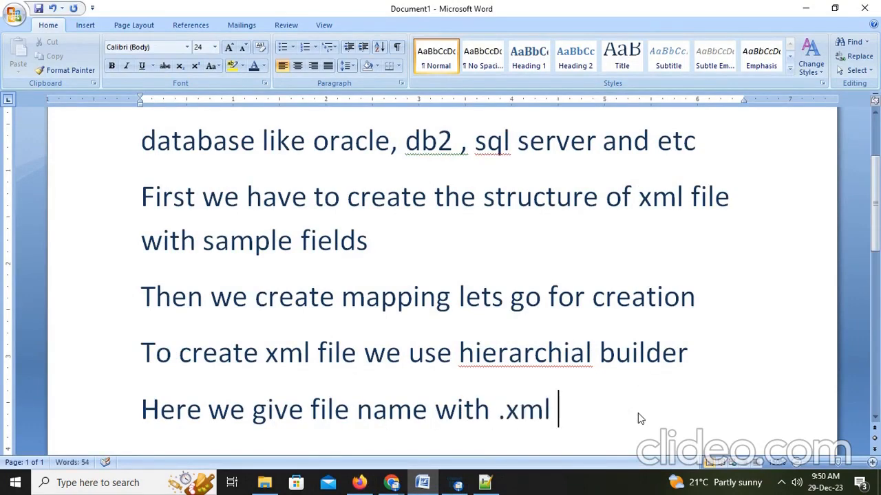
text( extension)
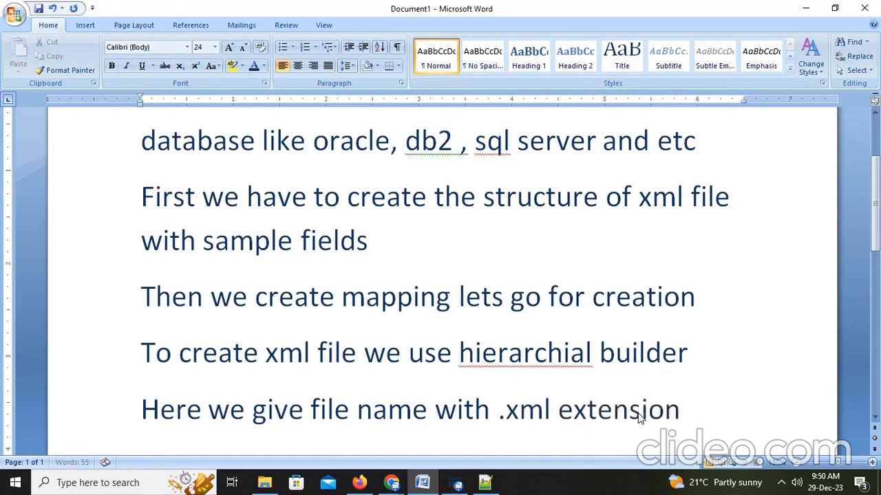
Return to Data Integration, accept the new target object, check the target fields and field mapping, and save the mapping
key(alt+Tab)
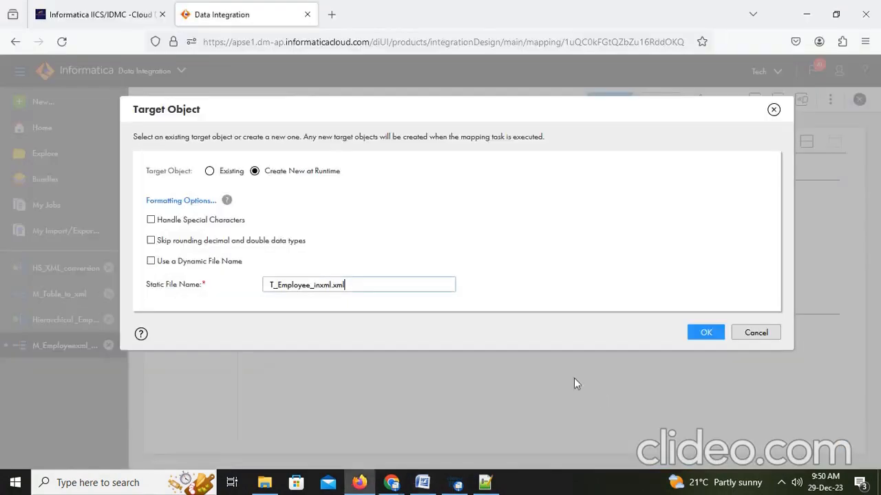
click(709, 334)
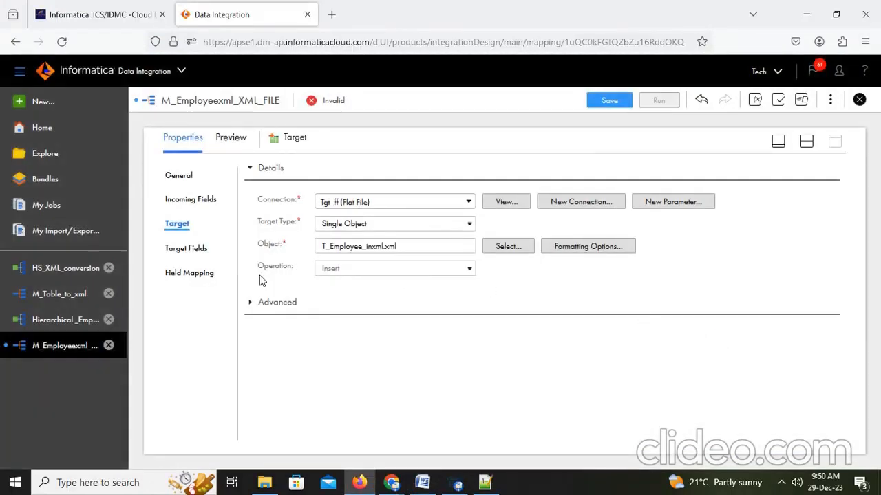
click(190, 251)
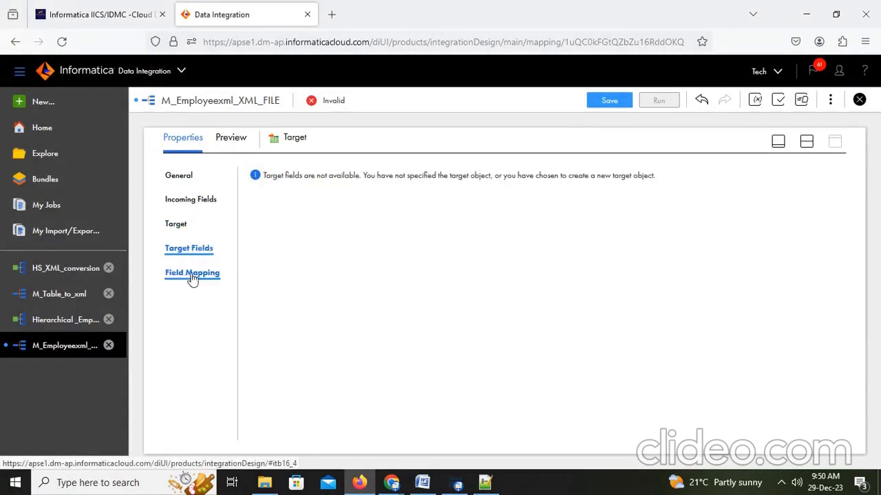
click(192, 275)
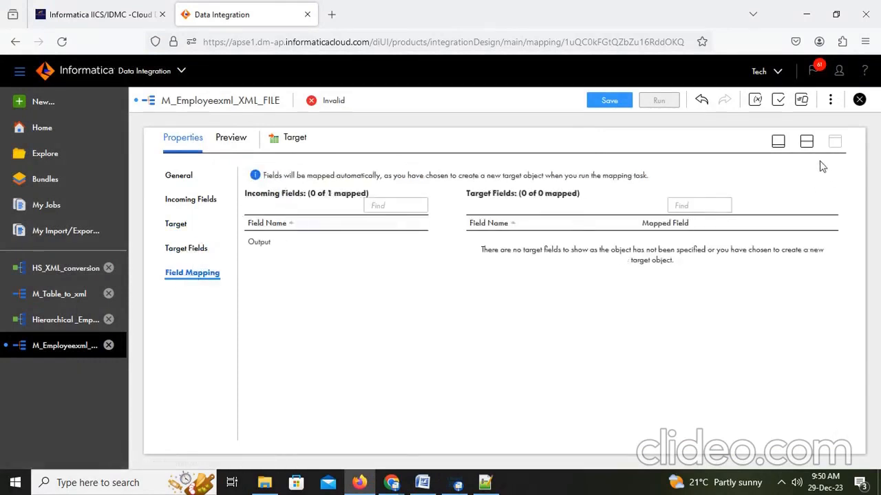
click(608, 102)
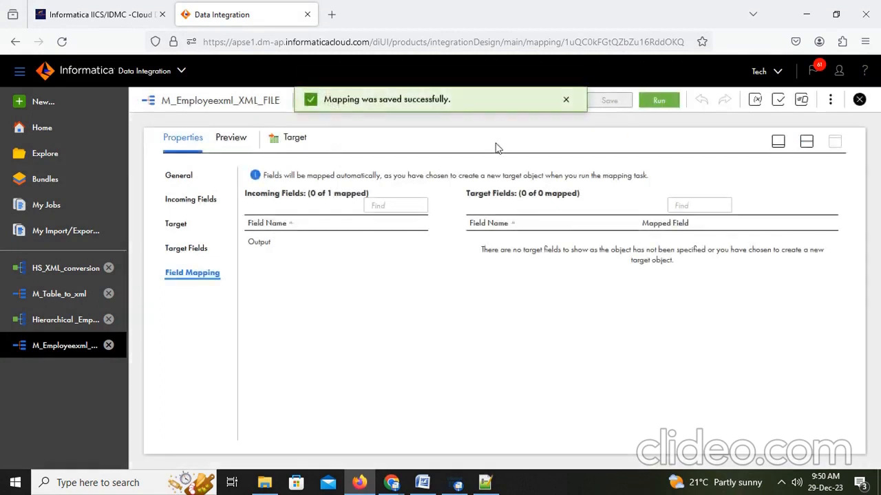
Bring the mapping canvas back into view and run M_Employeexml_XML_FILE on the DESKTOP-VTL1F6J runtime environment
click(806, 143)
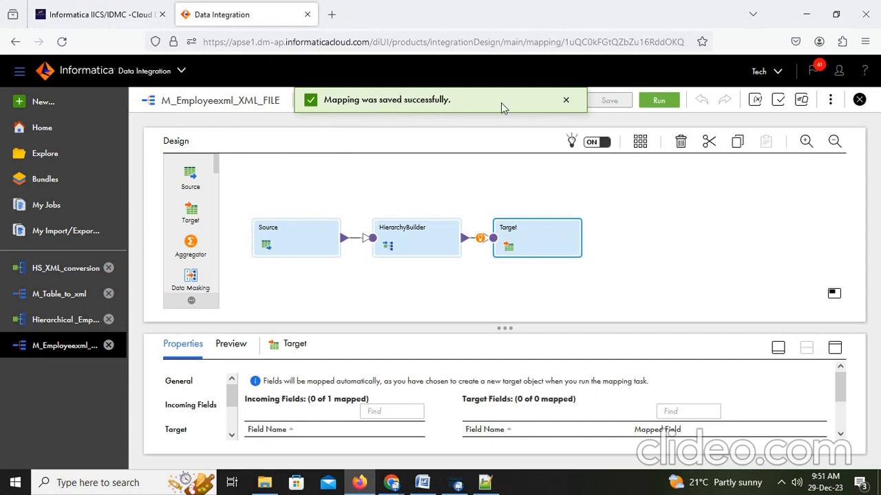
click(566, 103)
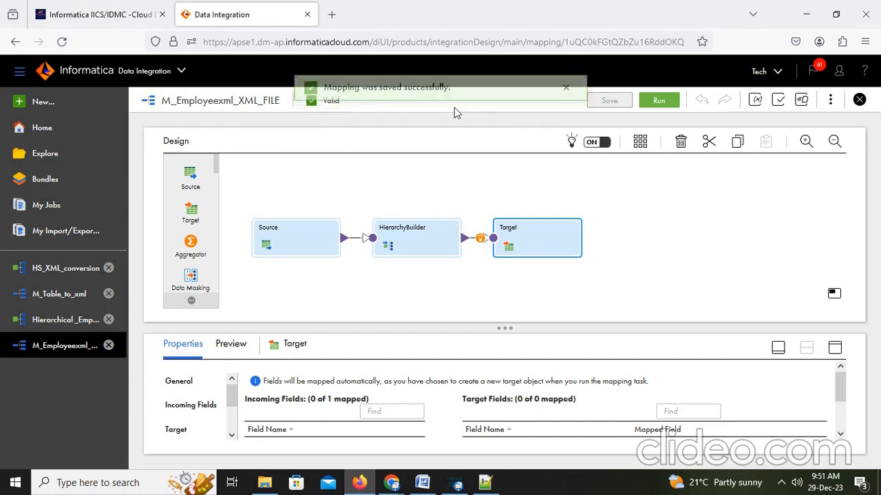
click(352, 104)
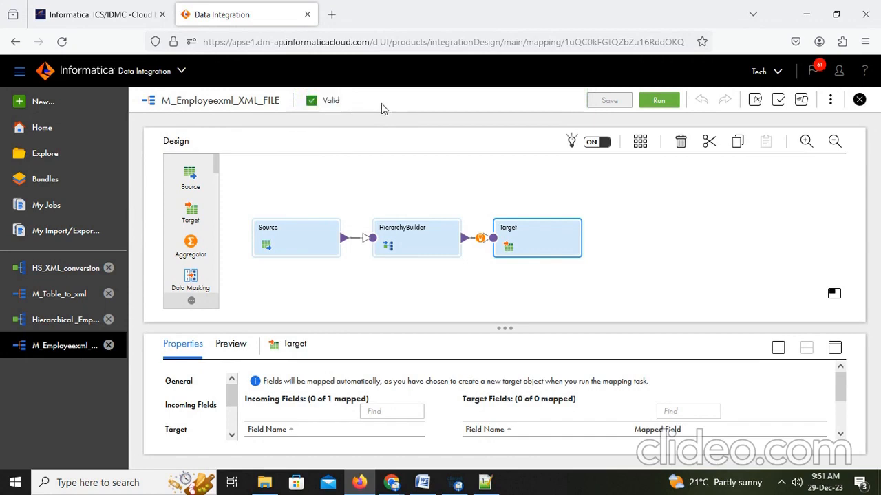
click(657, 103)
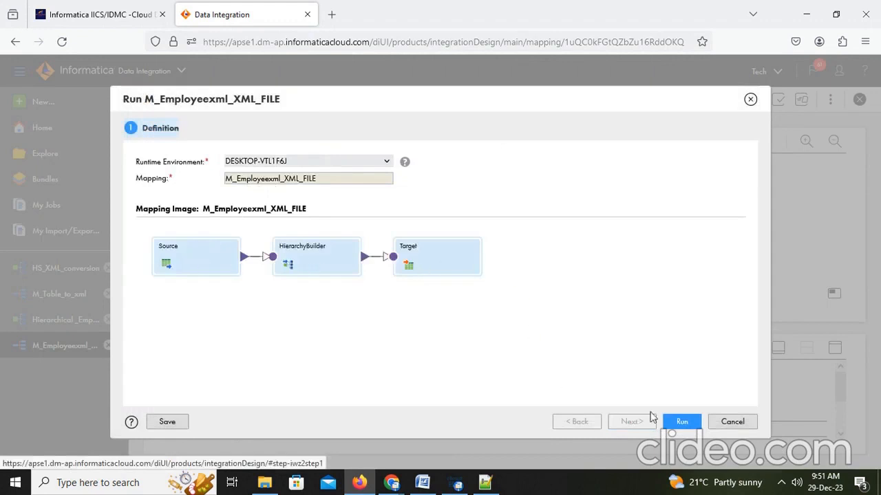
click(683, 422)
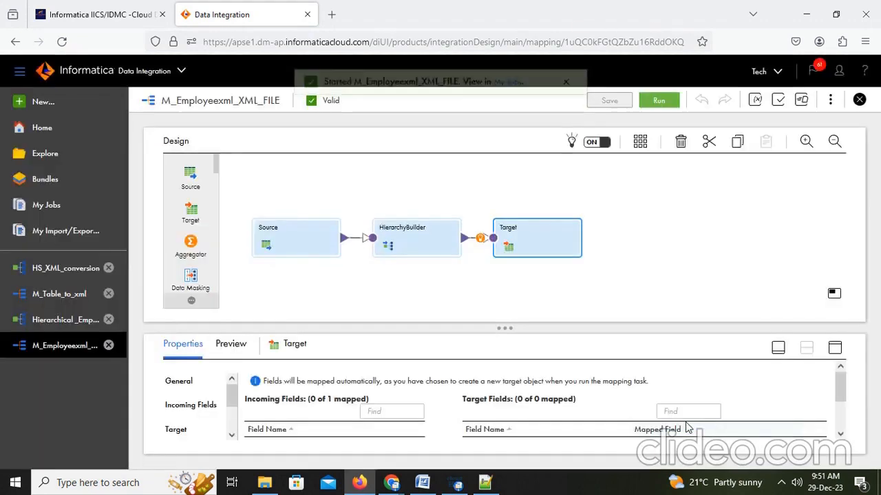
Monitor the M_Employeexml_XML_FILE run in My Jobs until it finishes, then examine its job details and target result
click(507, 101)
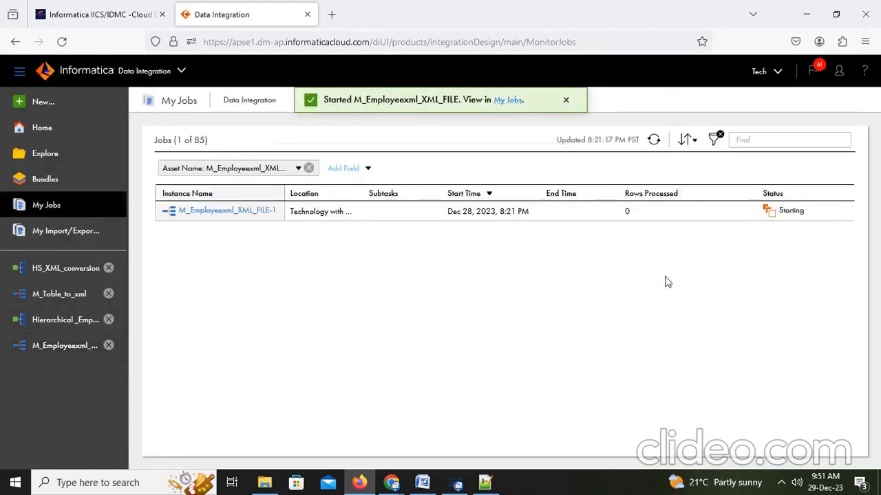
click(654, 141)
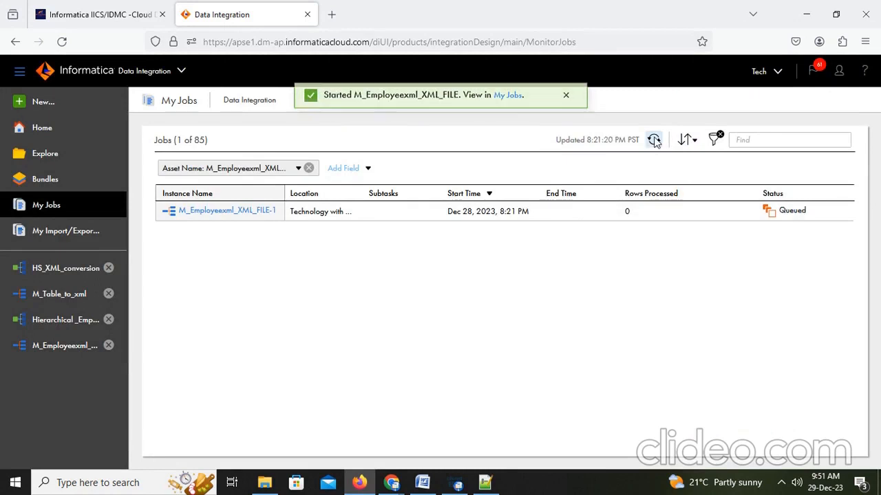
click(654, 140)
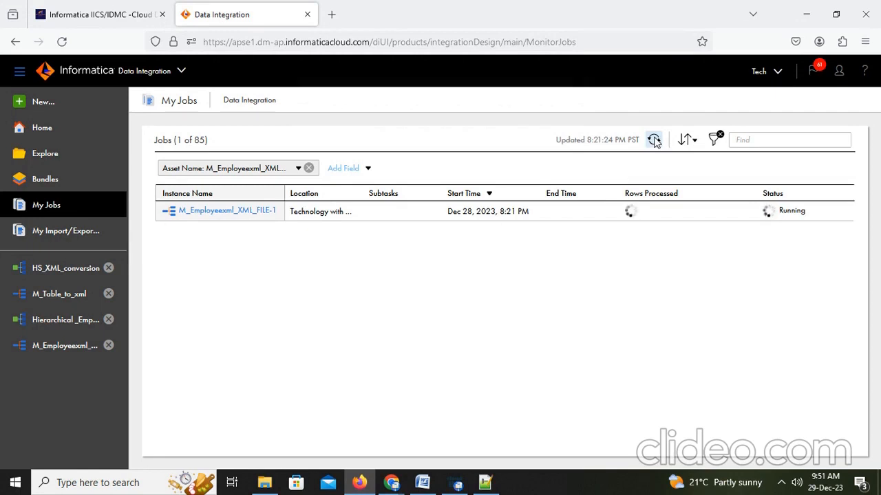
click(653, 140)
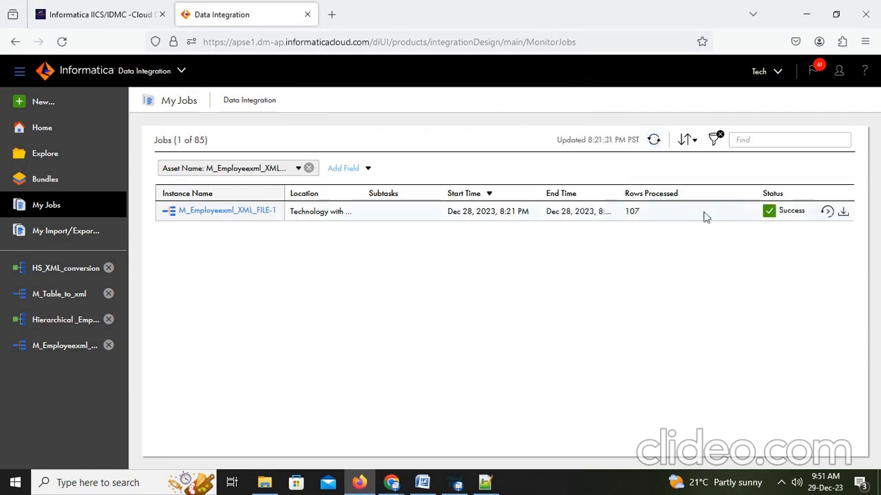
double_click(628, 212)
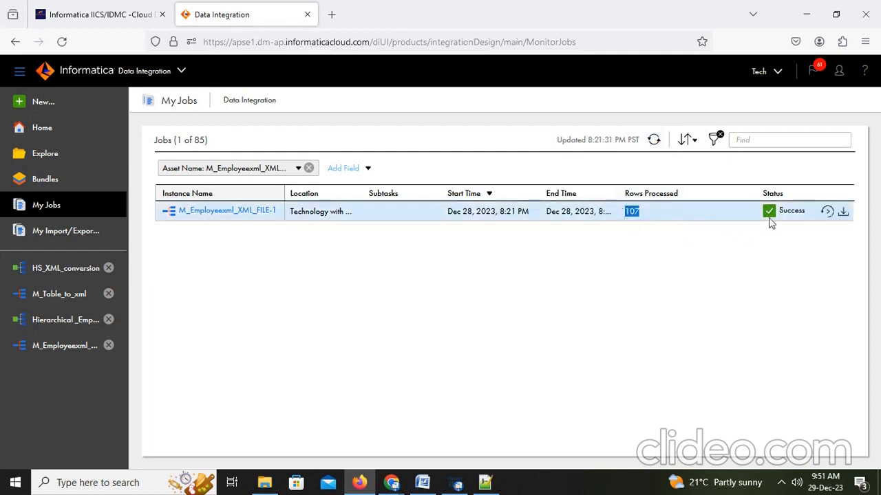
click(227, 211)
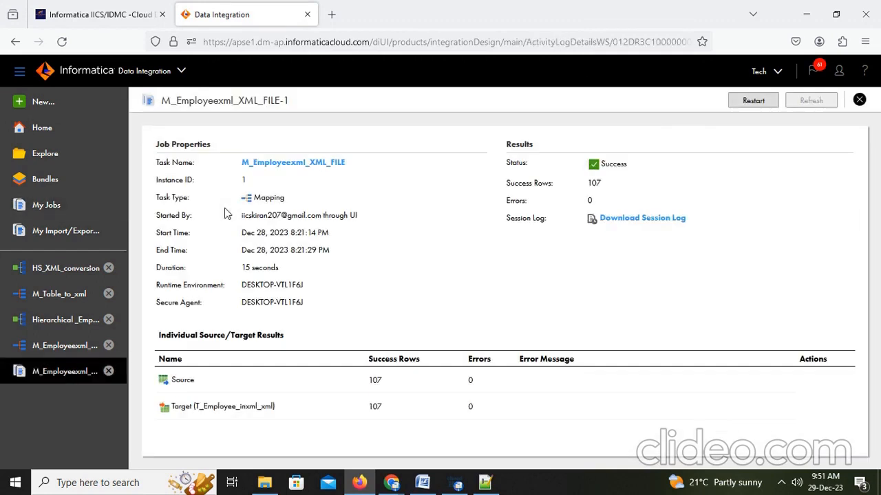
drag(311, 405, 154, 406)
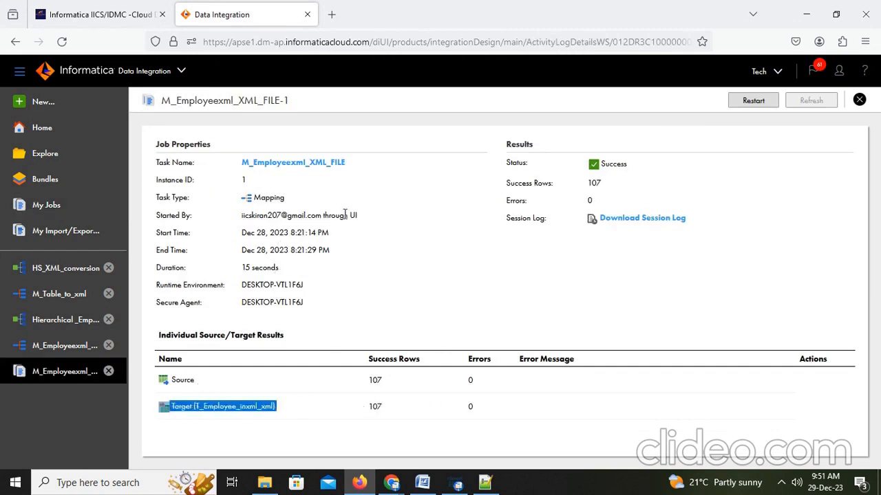
Switch to File Explorer and check the file type of T_Employee_inxml in the tgt_files folder through its properties
click(267, 483)
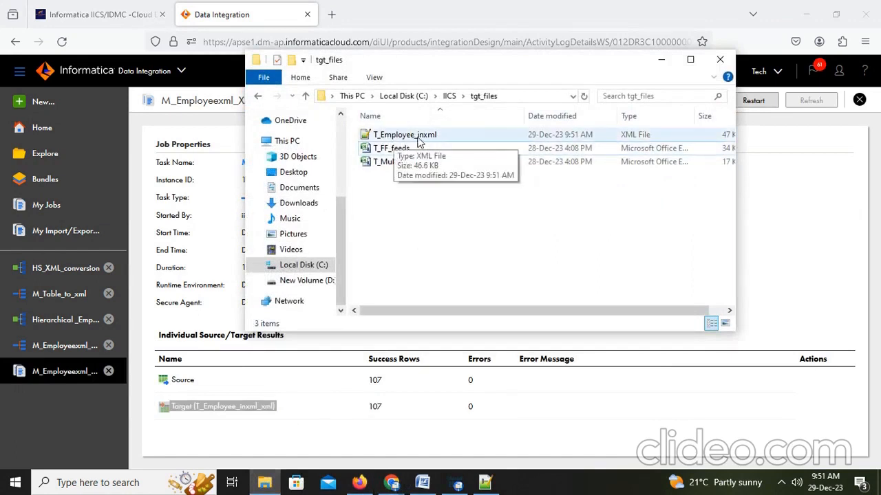
click(420, 142)
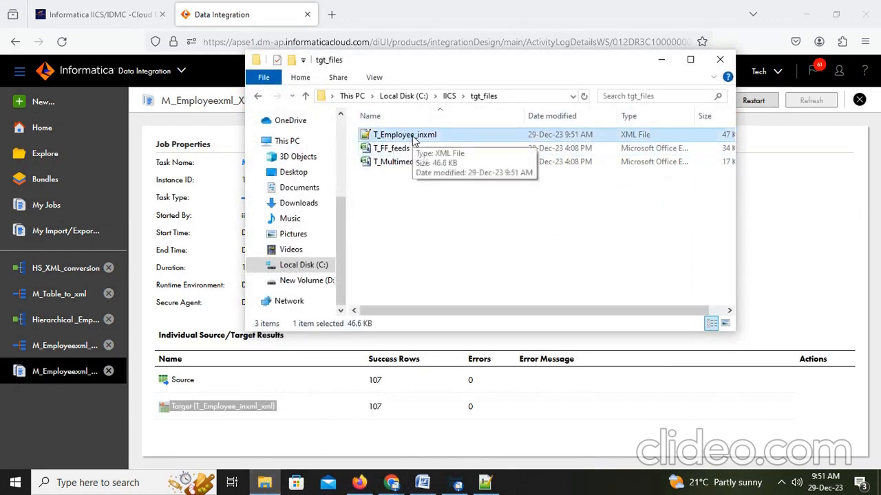
right_click(413, 140)
click(448, 421)
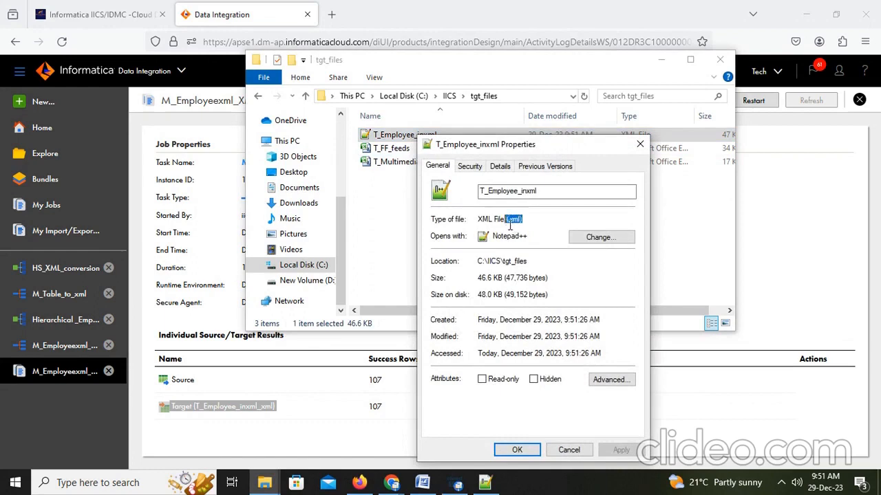
click(527, 453)
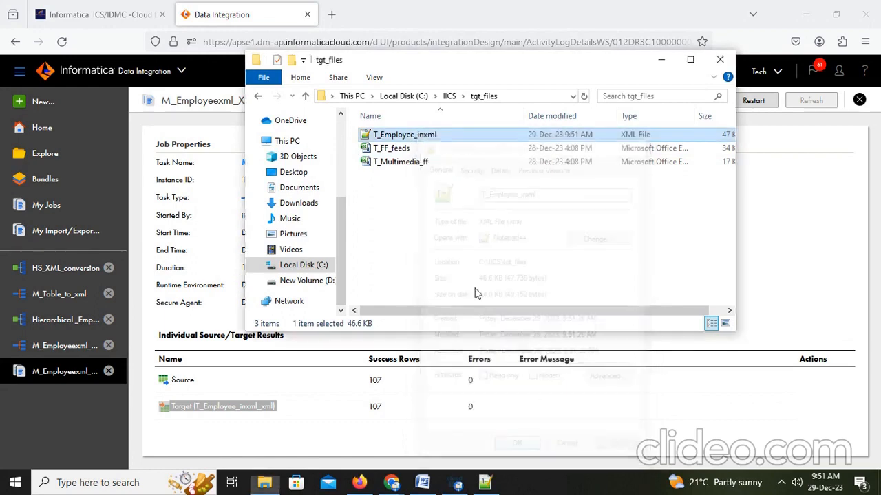
Open T_Employee_inxml in Notepad++ and examine the XML structure and employee records
double_click(389, 141)
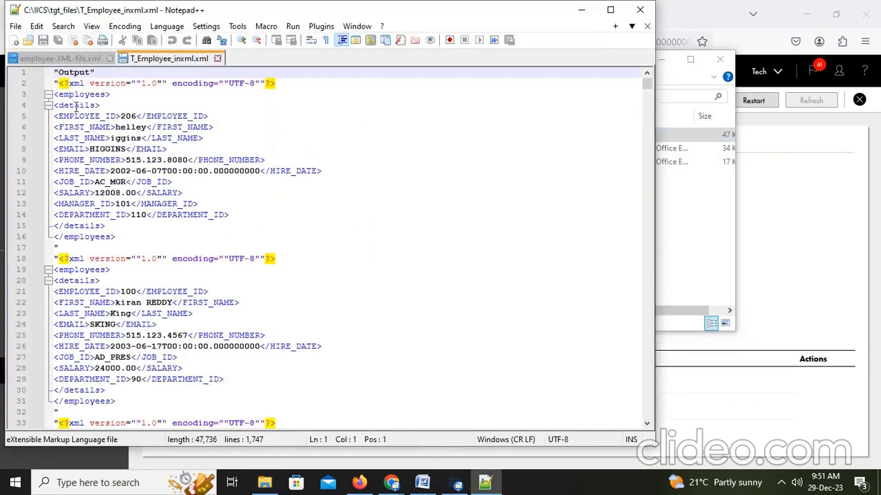
click(75, 83)
click(83, 106)
click(119, 116)
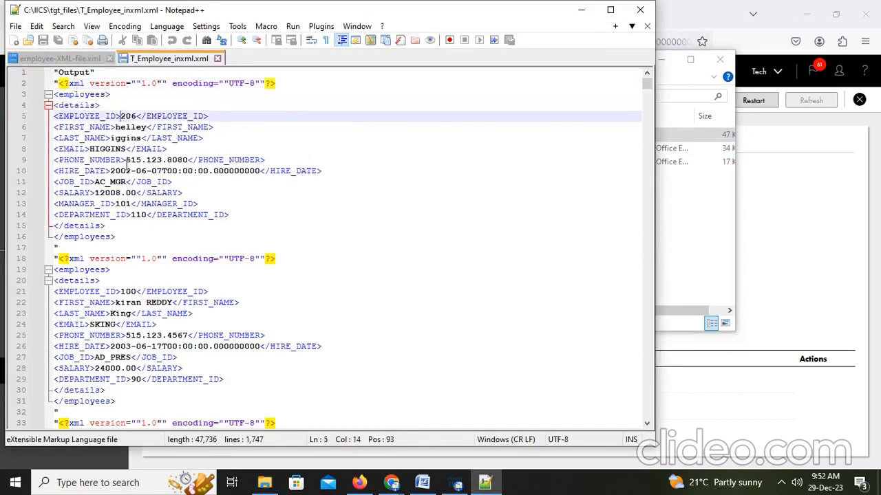
click(142, 249)
scroll(145, 247, down, 20)
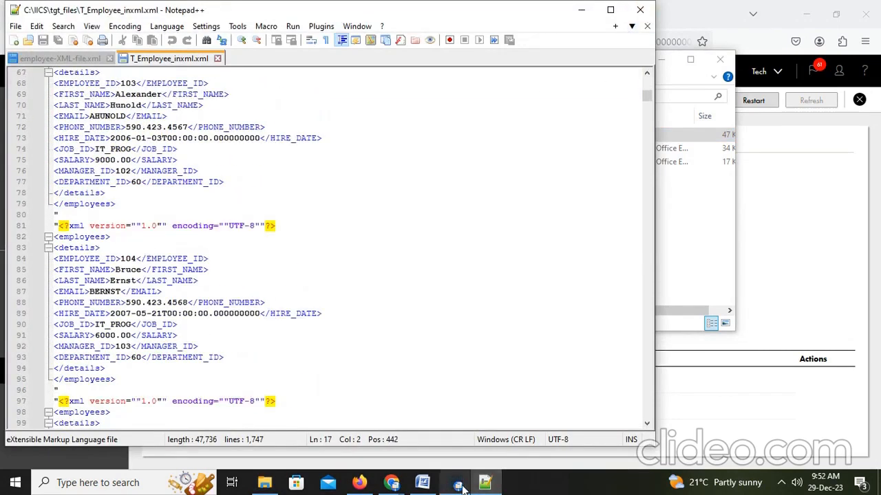
Switch to the Word notes and add the line "Please subscribe and like......" below the existing text
click(422, 483)
scroll(583, 365, down, 2)
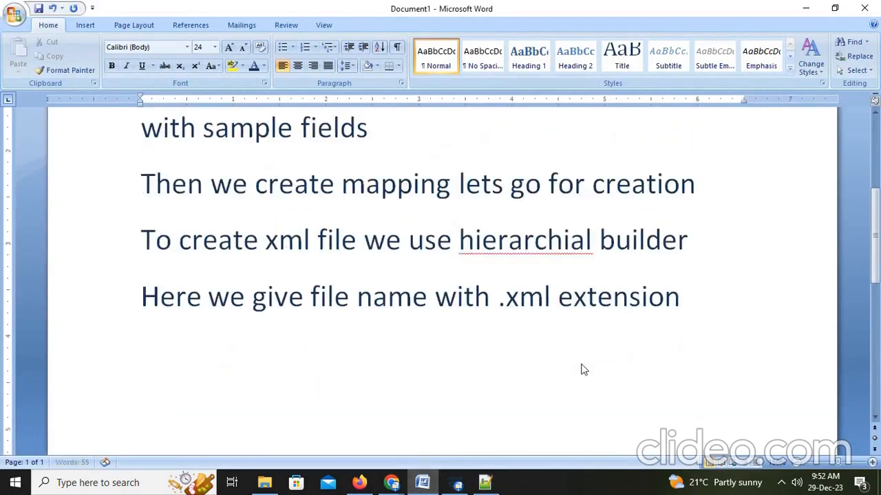
click(582, 365)
text(ples)
key(BackSpace)
text(ase)
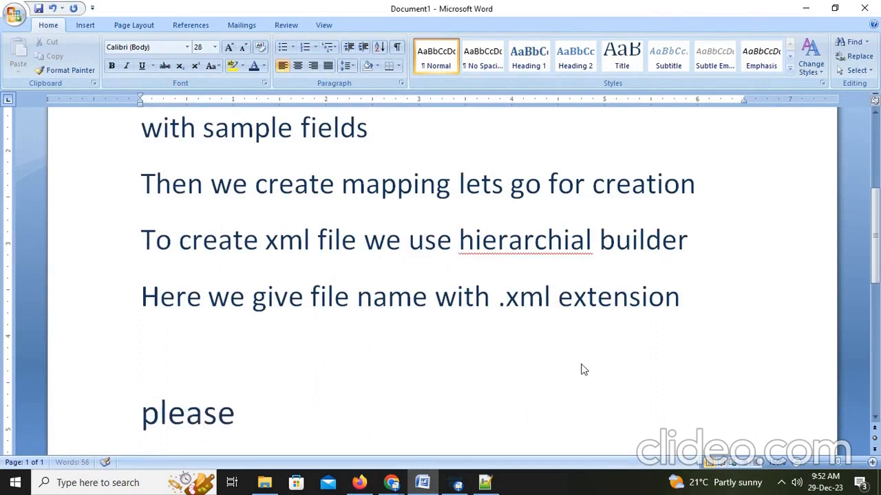
text( subscribv)
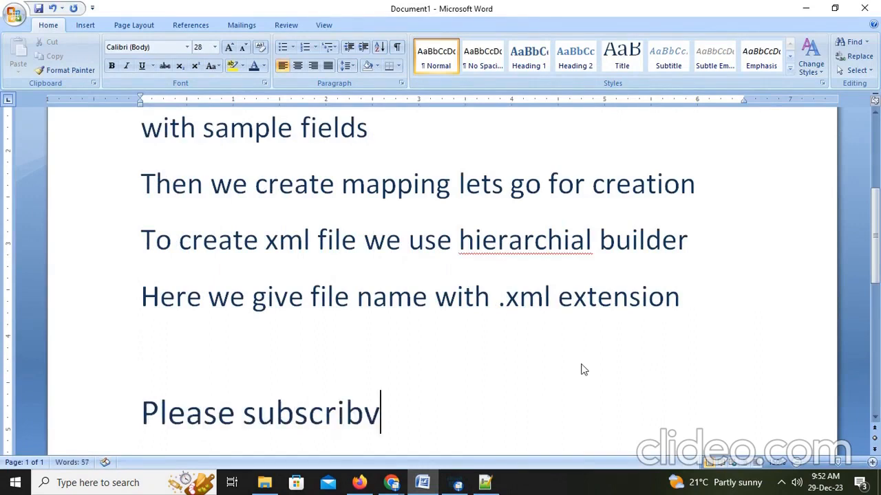
key(BackSpace)
text(e and like)
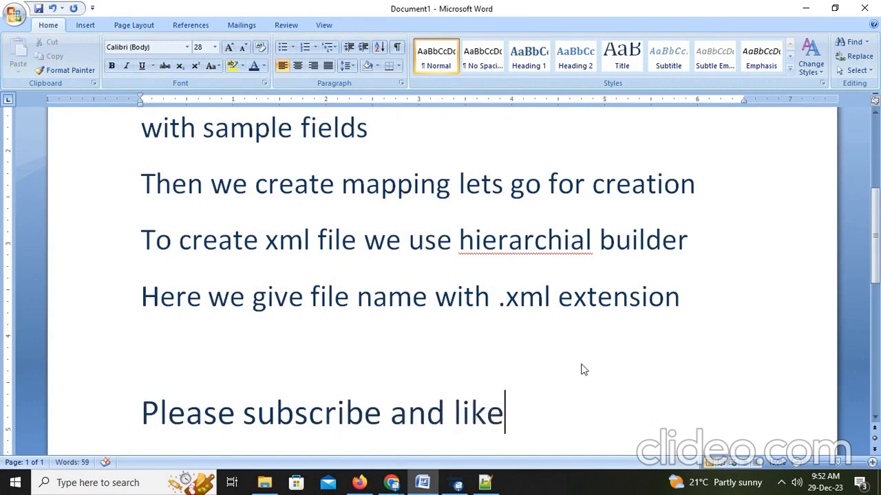
text(......)
Write the title "Loading the data from oracle table to snowflake cloud database" in the blank Word document
click(454, 485)
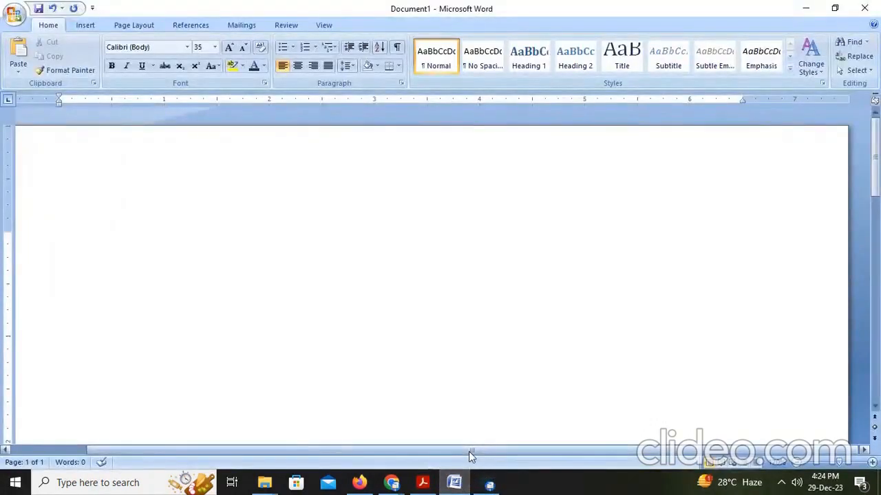
text(o)
key(BackSpace)
text(Load)
key(BackSpace)
text(a)
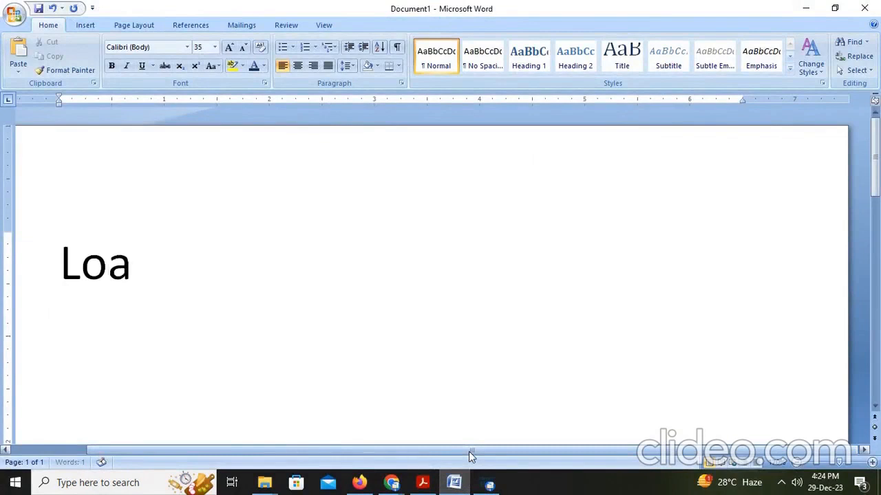
text(di)
key(BackSpace)
text(ding the d)
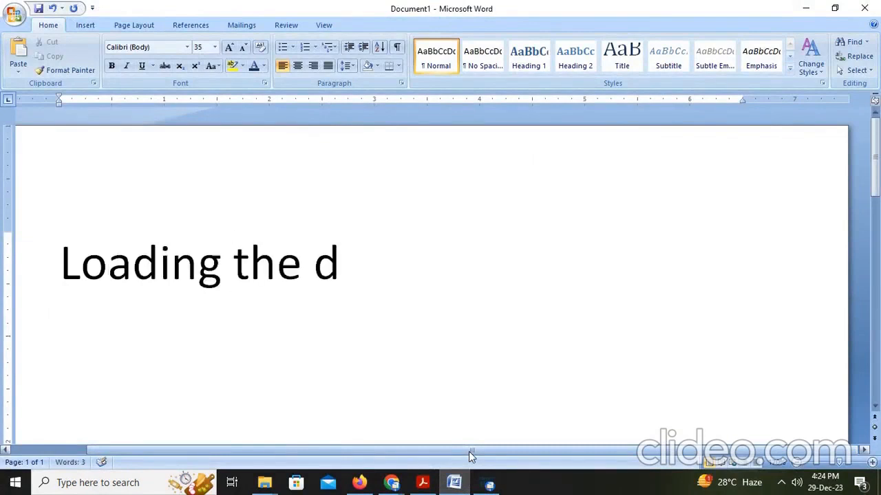
key(BackSpace)
text(t)
key(BackSpace)
text(dat)
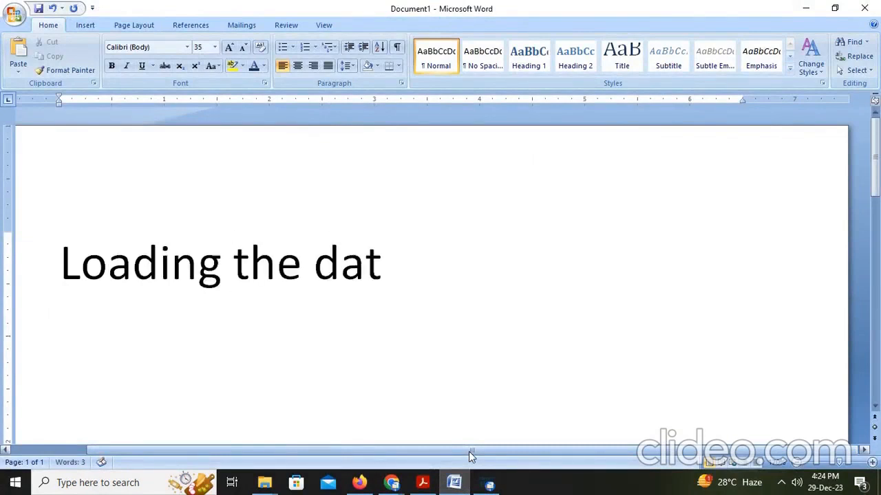
text(a from o)
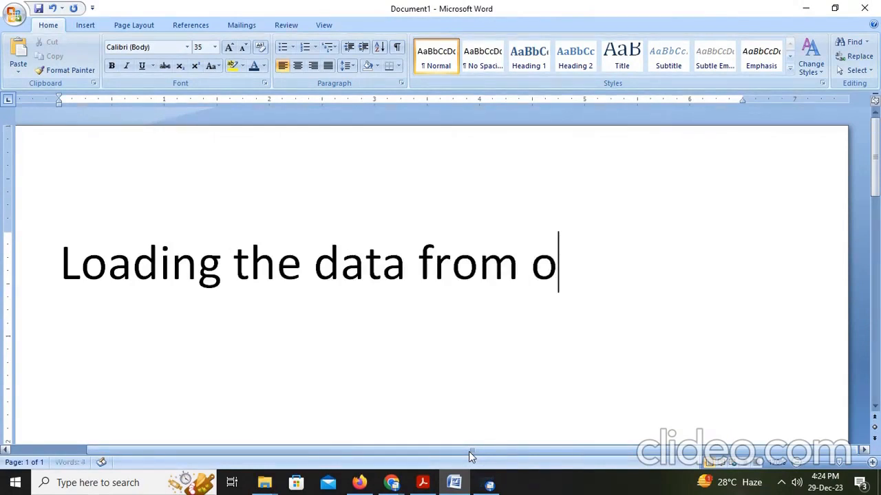
text(racle to)
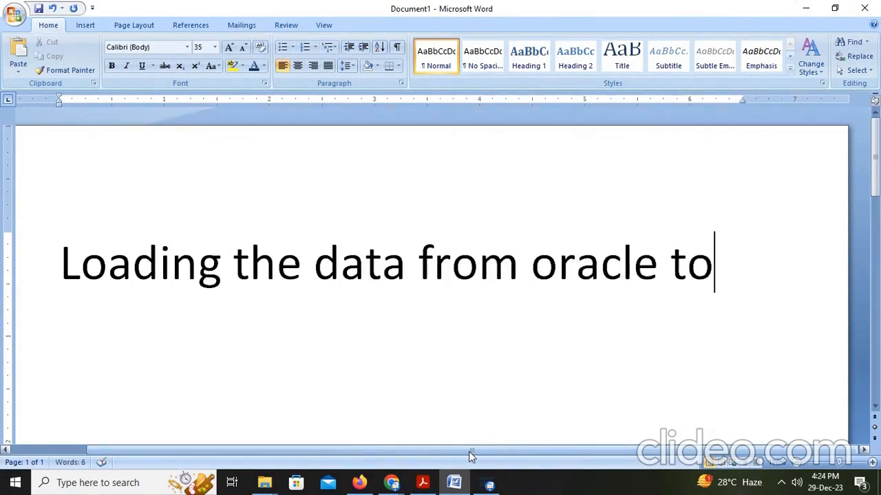
key(BackSpace)
key(BackSpace)
text(table to)
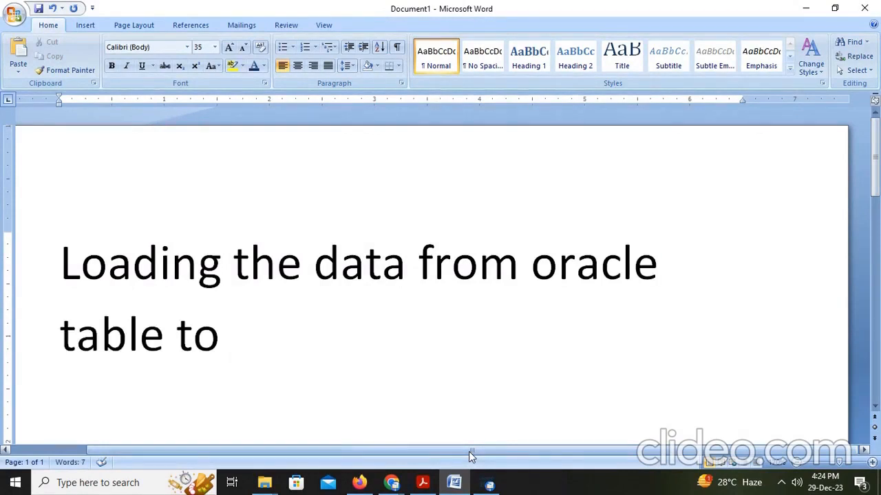
text( snow)
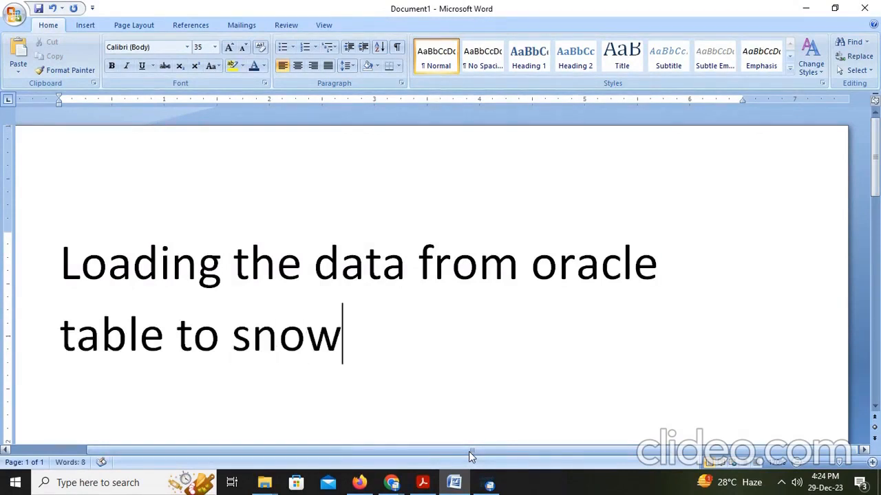
text(flake)
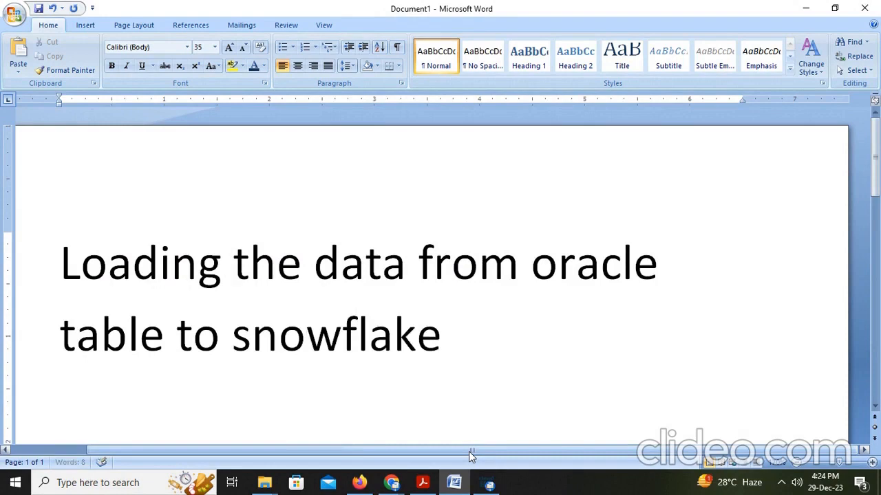
text( cloud)
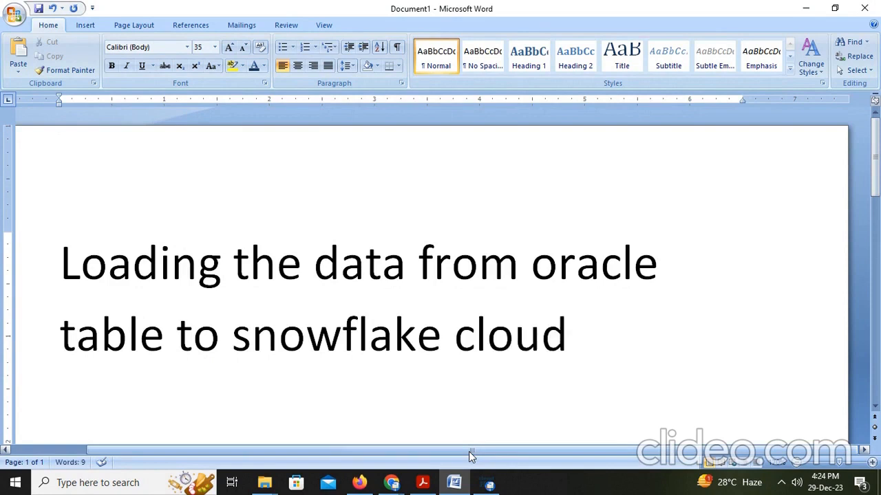
text(databas)
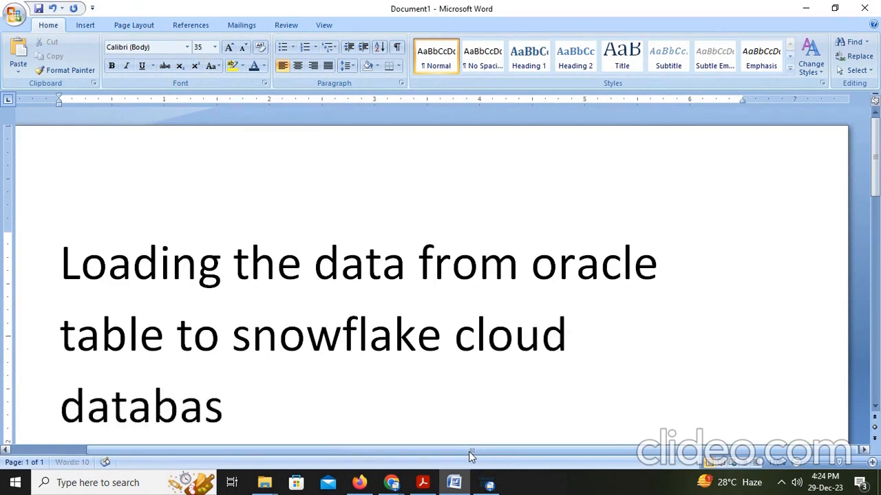
text(e)
Add the line "First we have to register free account" below the title
key(Return)
text(fi)
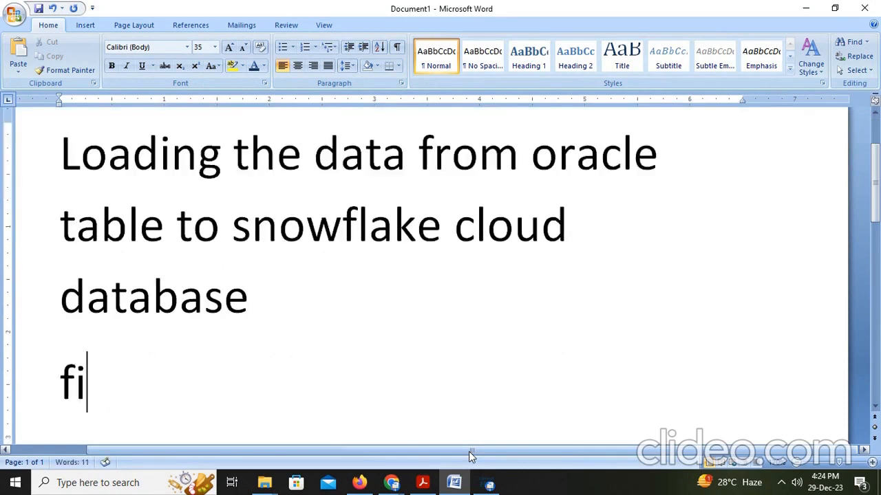
text(rst we ha)
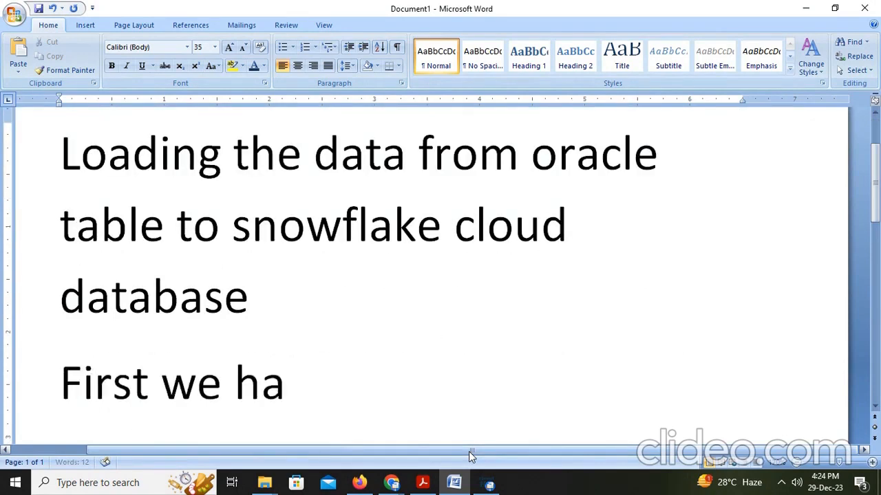
text(ve to en)
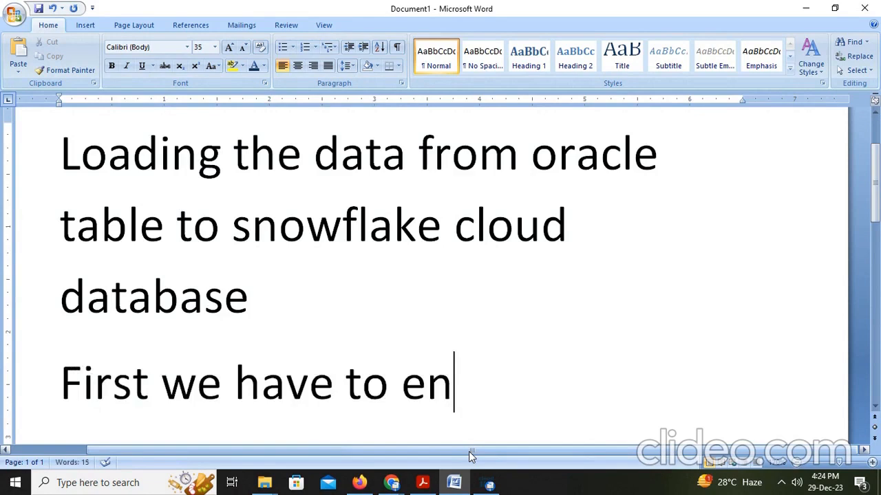
key(BackSpace)
key(BackSpace)
text(e)
key(BackSpace)
text(re)
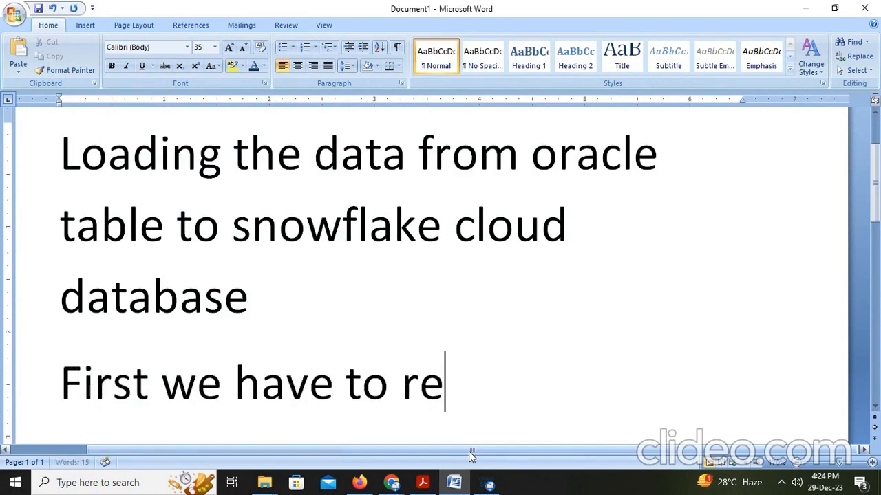
text(gister fr)
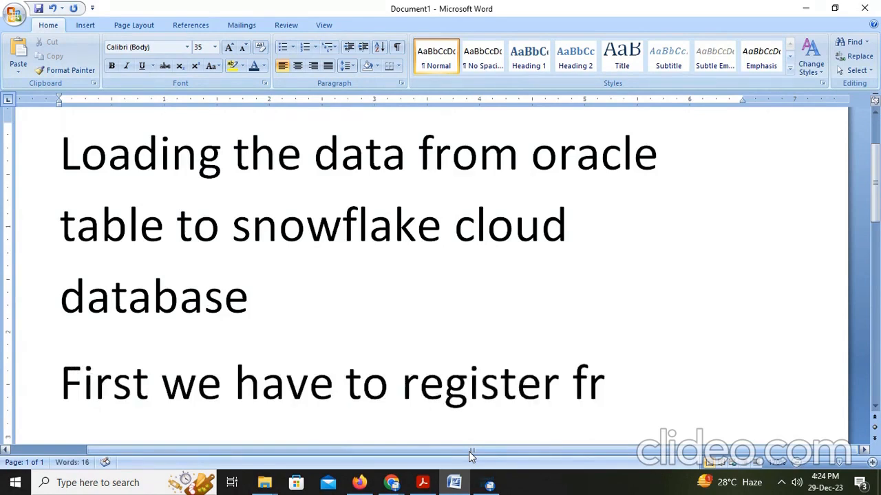
text(ee acount)
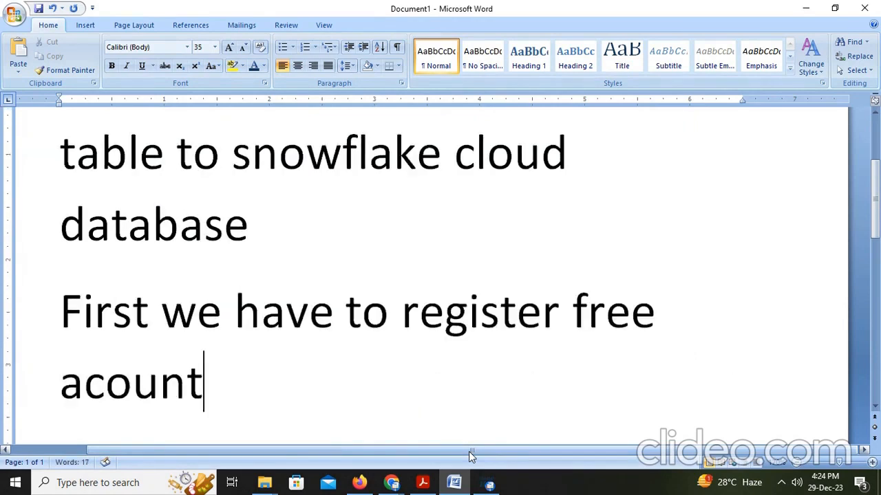
Add the line "Then we have to create a dataware house" below the free account line
key(Return)
text(then )
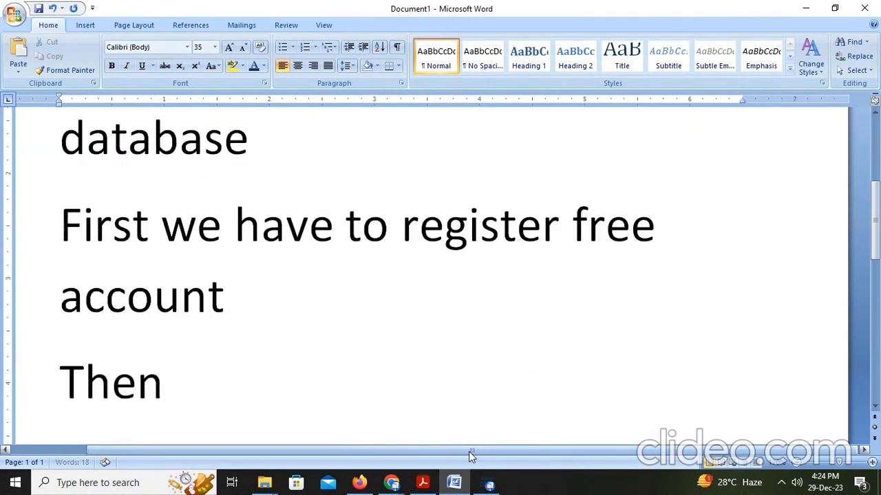
text(we have)
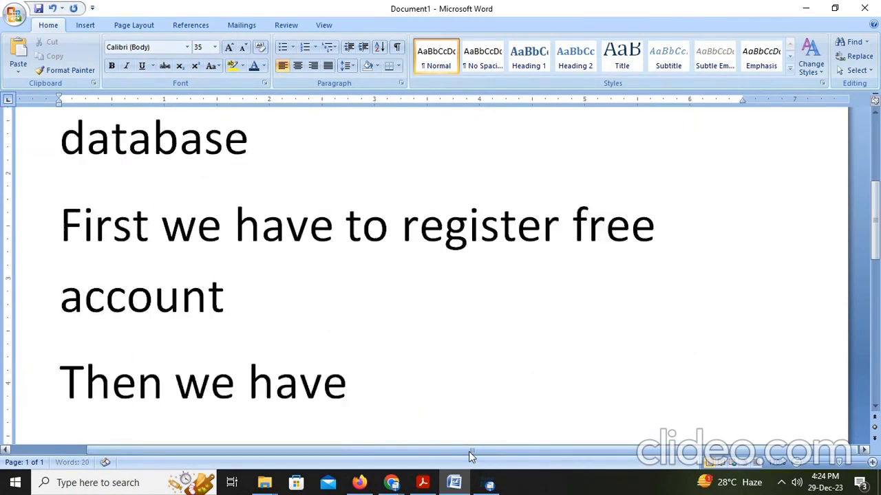
text( to cra)
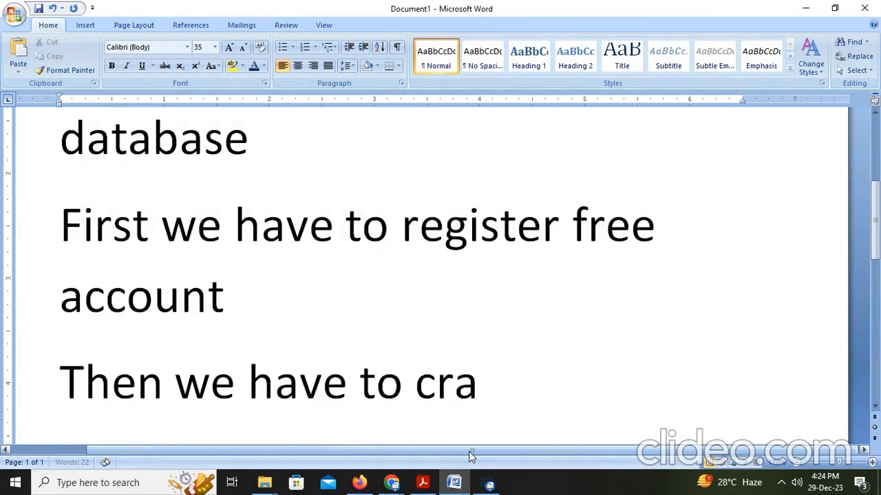
key(BackSpace)
text(eate a)
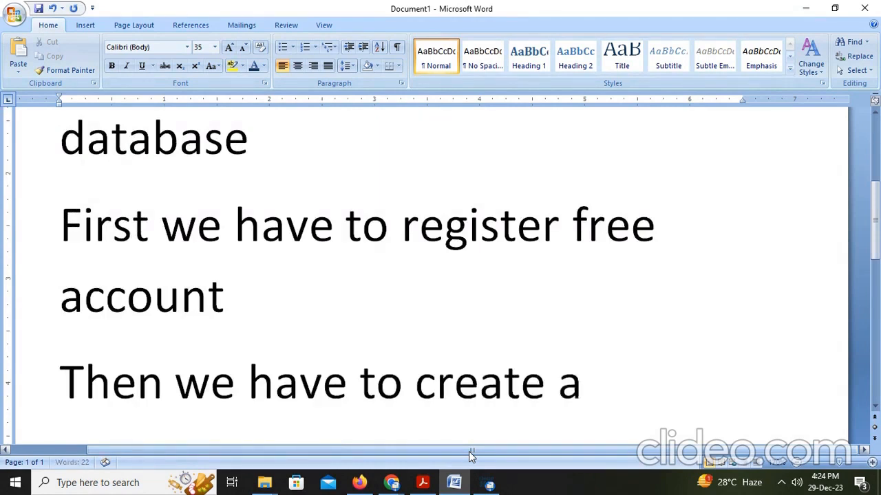
text( da)
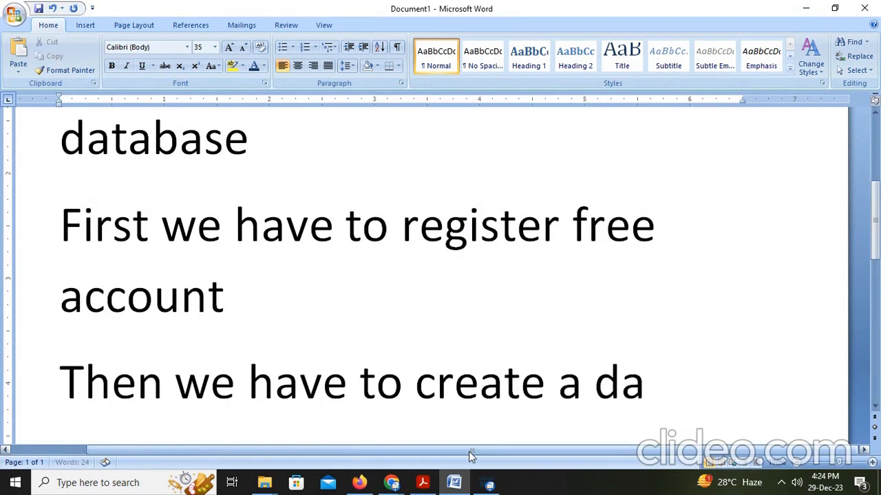
text(tawar)
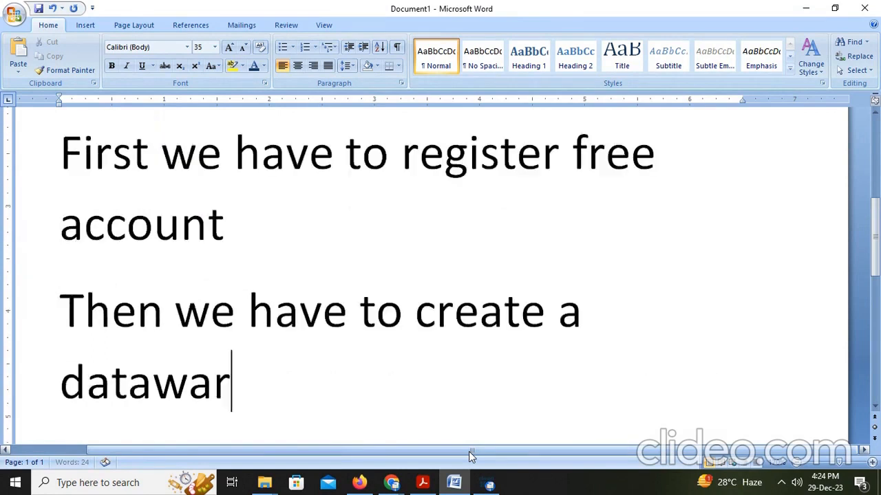
text(e house)
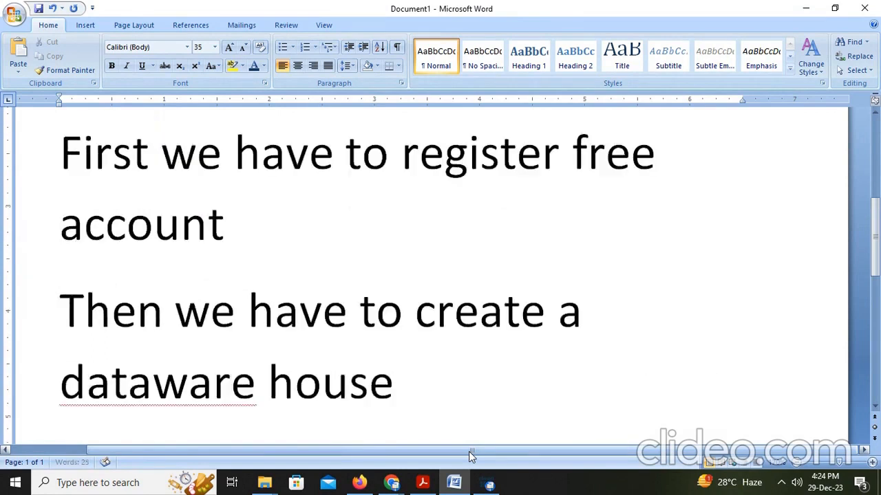
Add "EDW" on its own line below the dataware house line
key(Return)
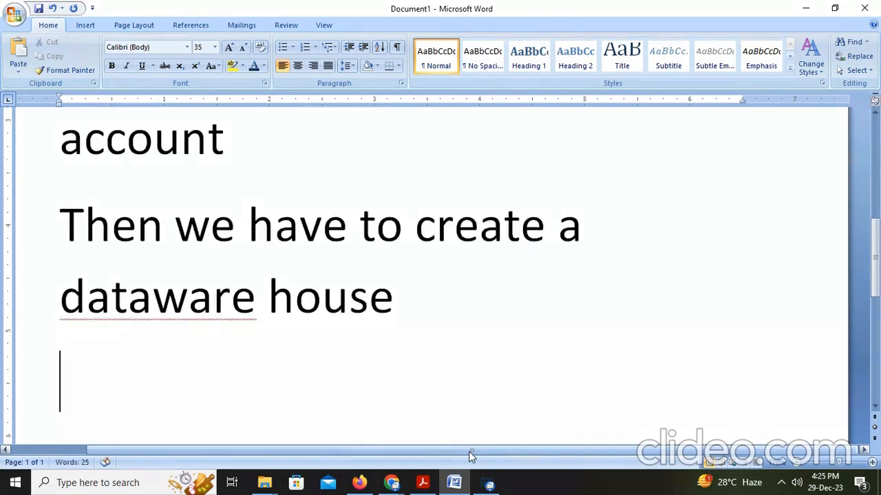
text(e)
key(BackSpace)
key(BackSpace)
text(EDW)
Add the line "In that we create tgt_db which is target database. Let see" below EDW
key(Return)
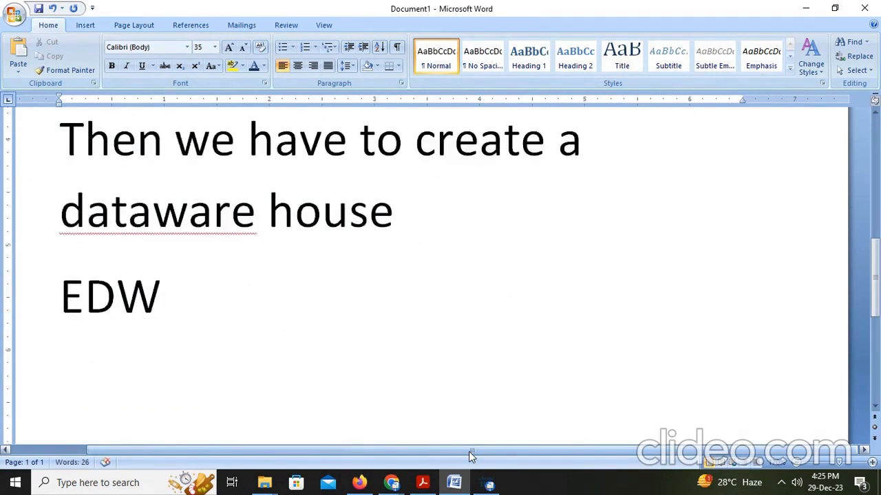
text(In)
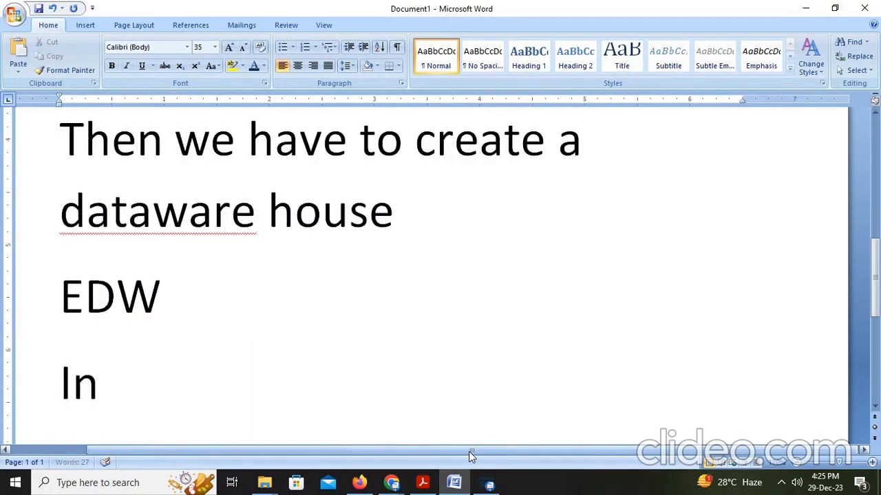
text( that)
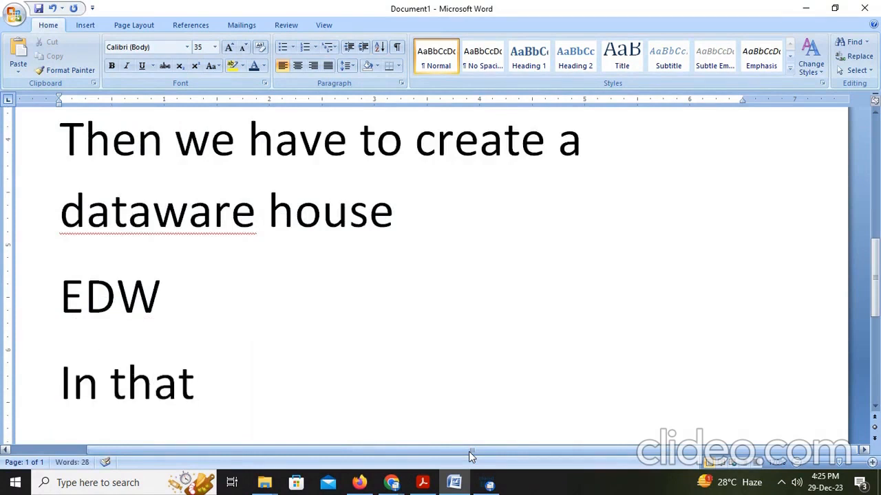
text( we create)
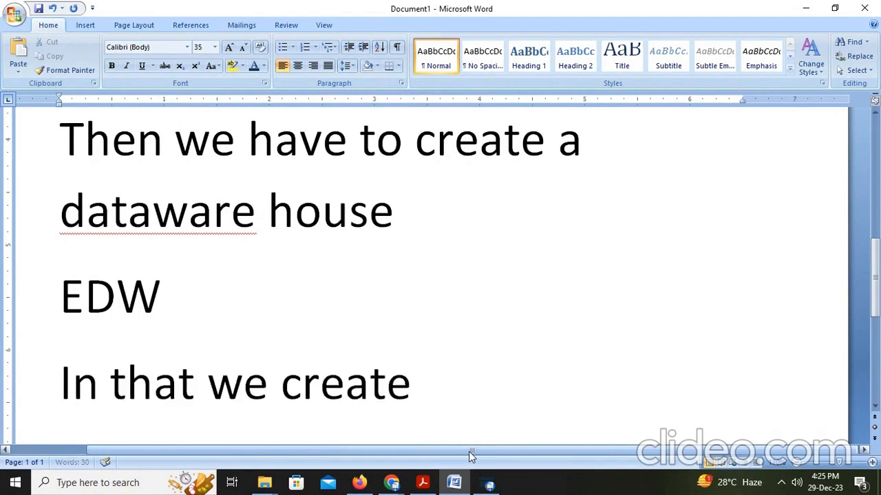
text( ta)
key(BackSpace)
text(gt_db)
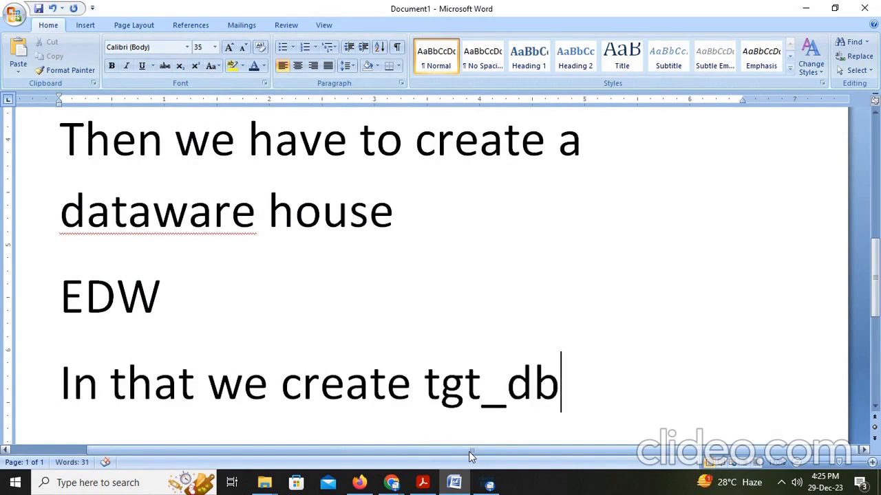
text( whci)
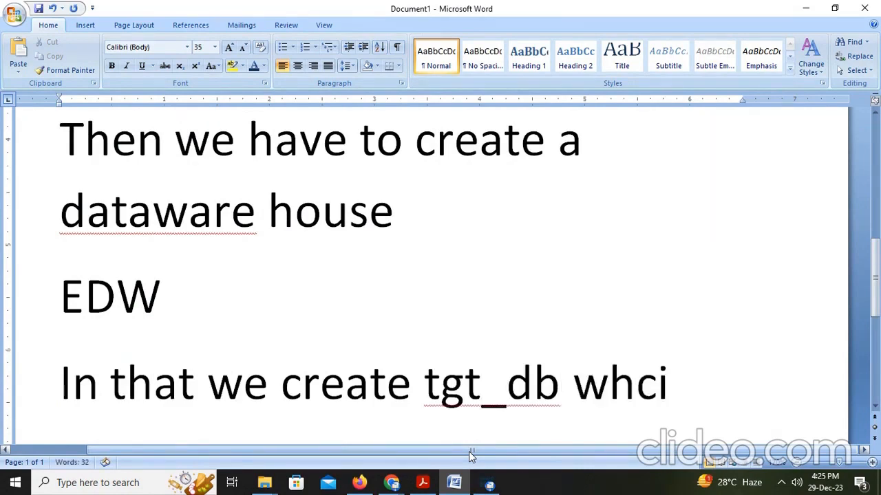
key(BackSpace)
key(BackSpace)
text(io)
key(BackSpace)
text(ch)
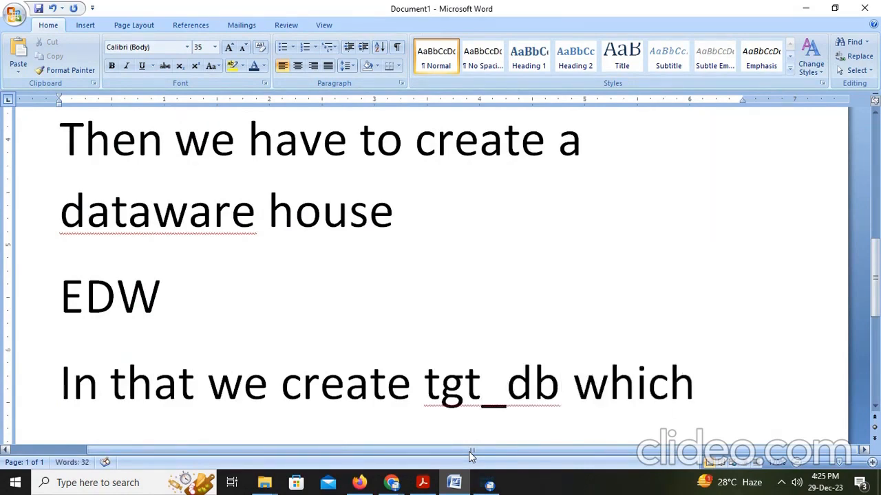
text( is target)
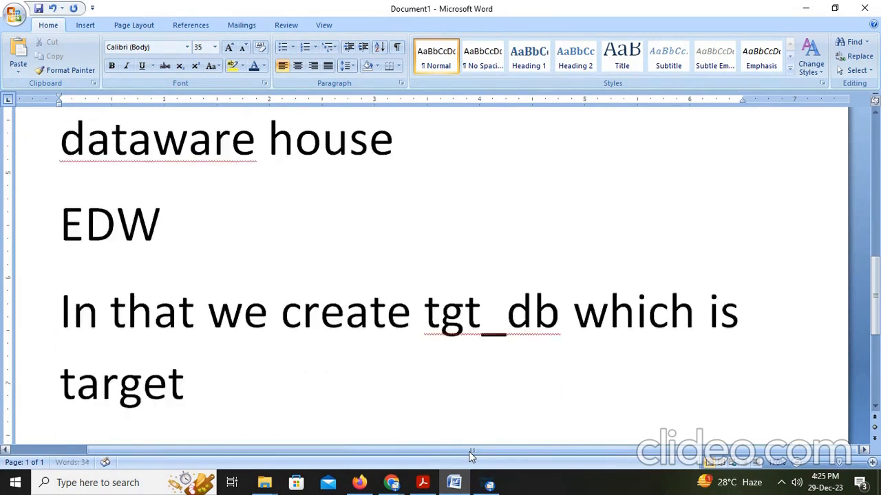
text( da)
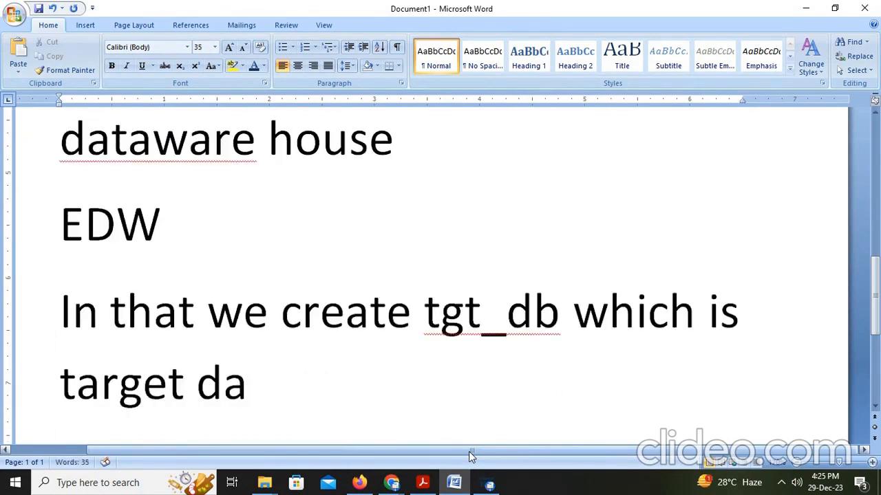
text(tabase)
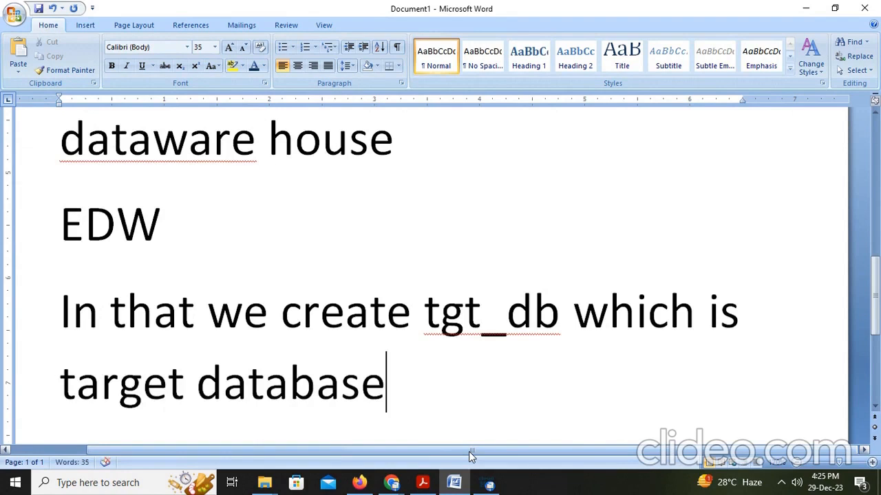
text(. let see)
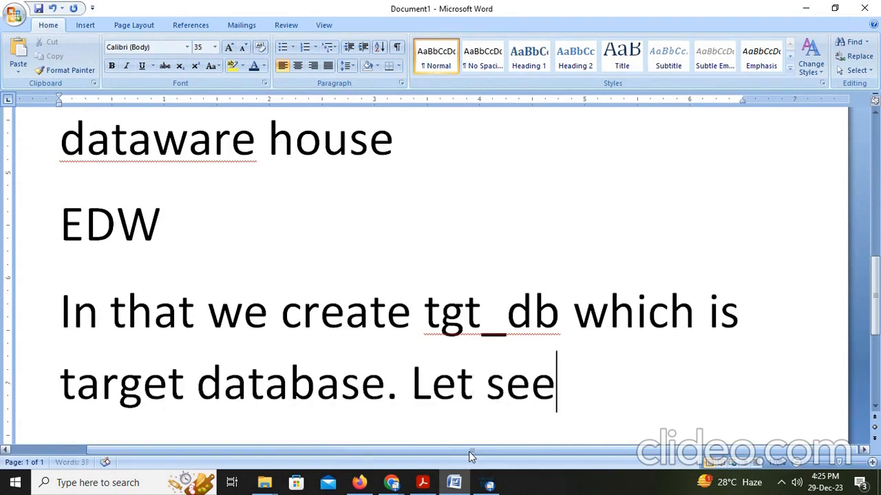
Switch to the Snowflake worksheet in Chrome, list the databases, and expand TARGET_DB to view its CORE schema details
mouse_move(391, 482)
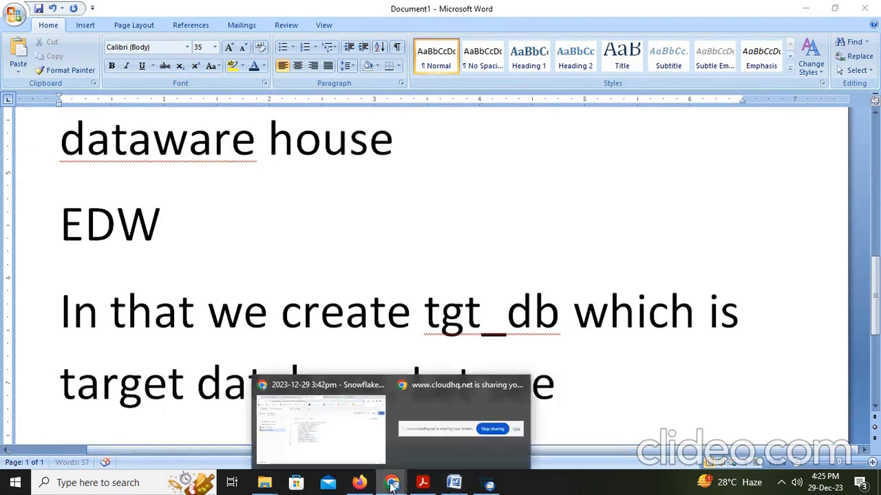
click(358, 438)
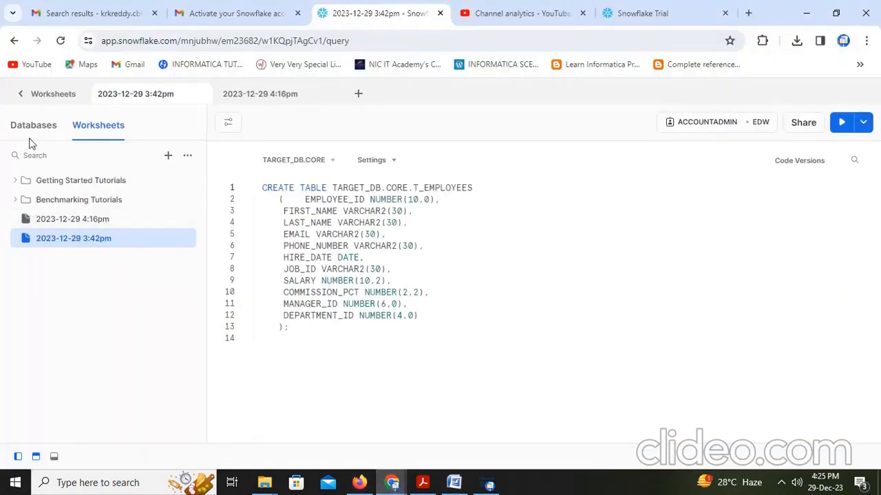
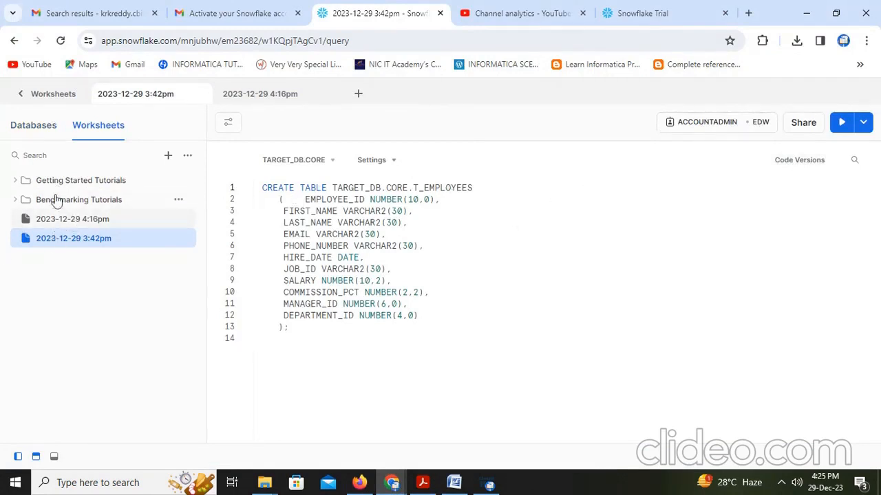
click(35, 125)
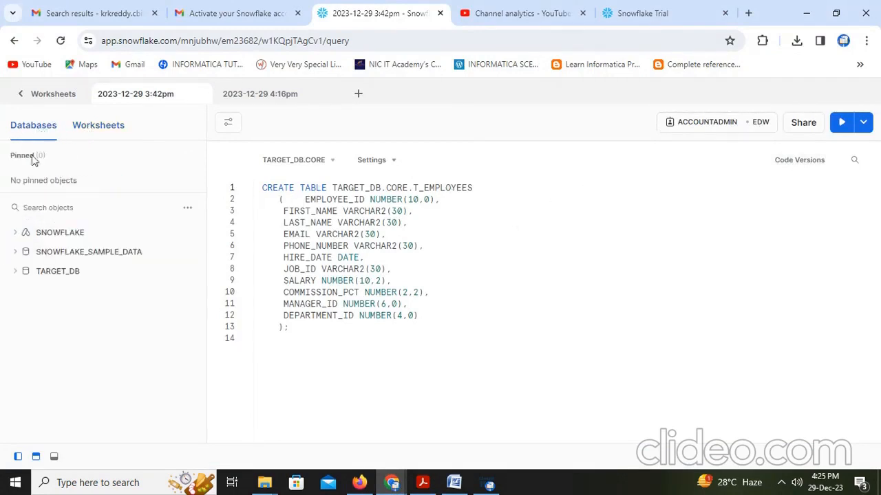
mouse_move(69, 275)
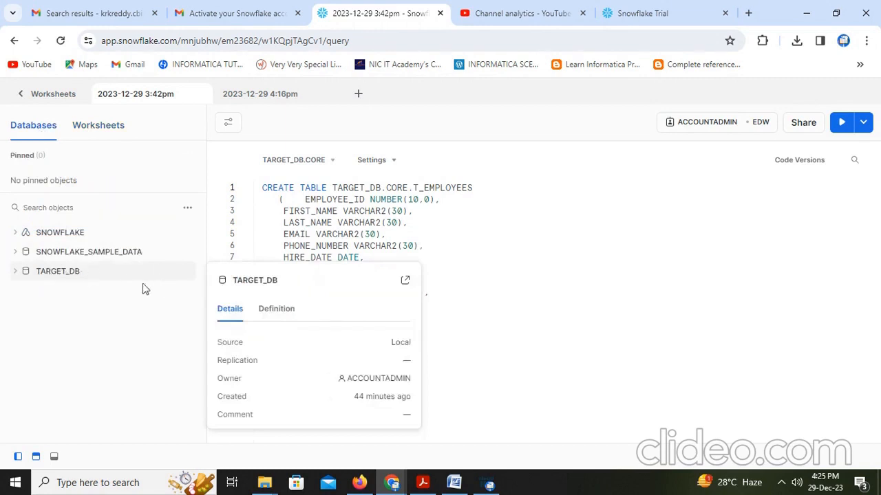
click(25, 276)
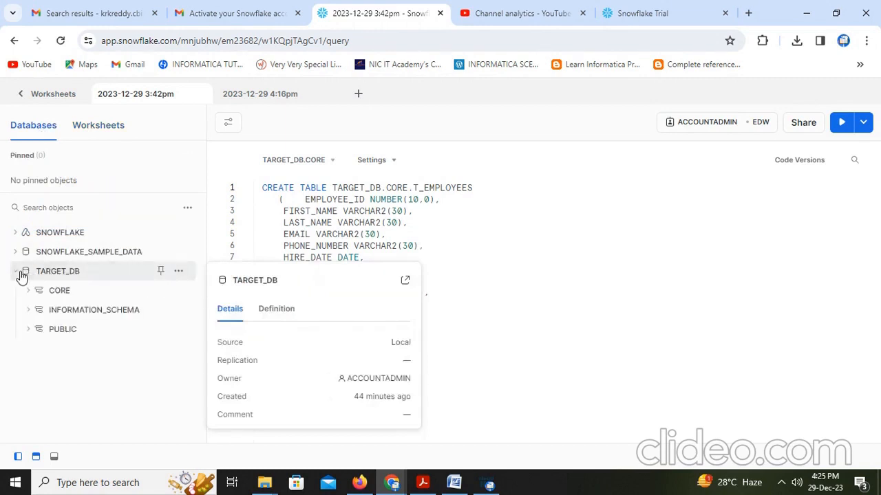
mouse_move(44, 293)
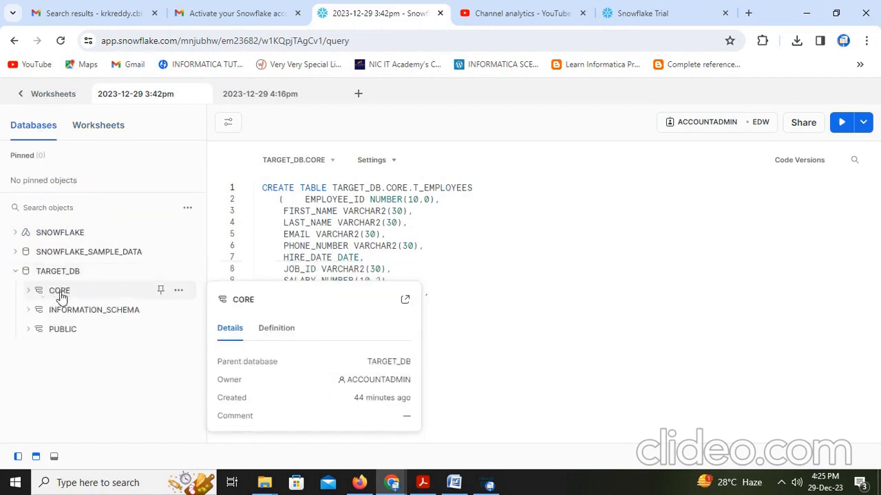
Switch to the Word document and add the line "In that target db we have to create schema" below the target database line
key(alt+Tab)
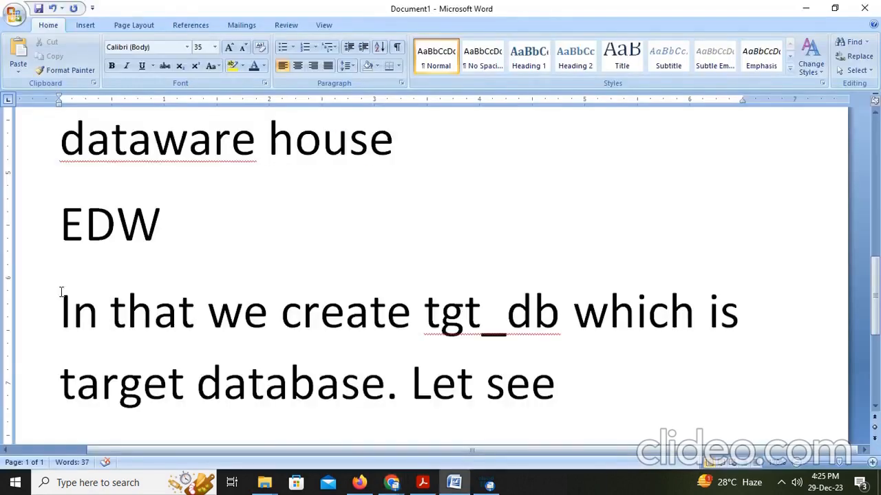
key(Return)
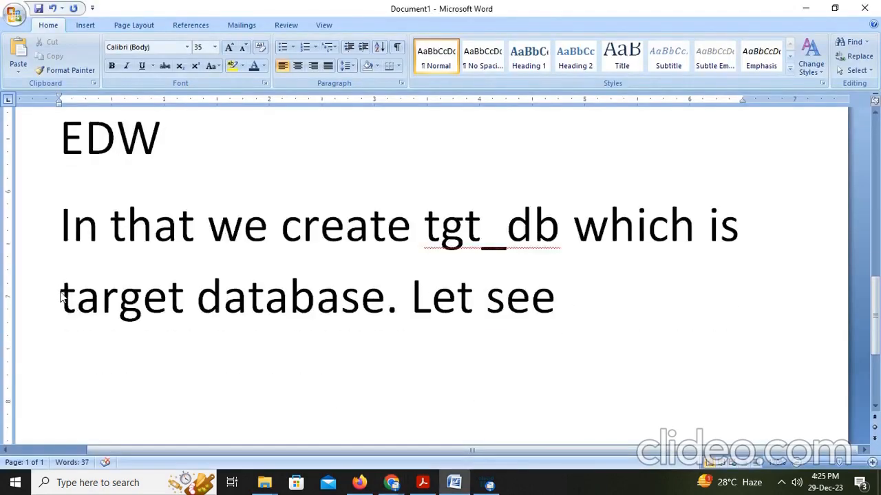
text(inth)
key(BackSpace)
key(BackSpace)
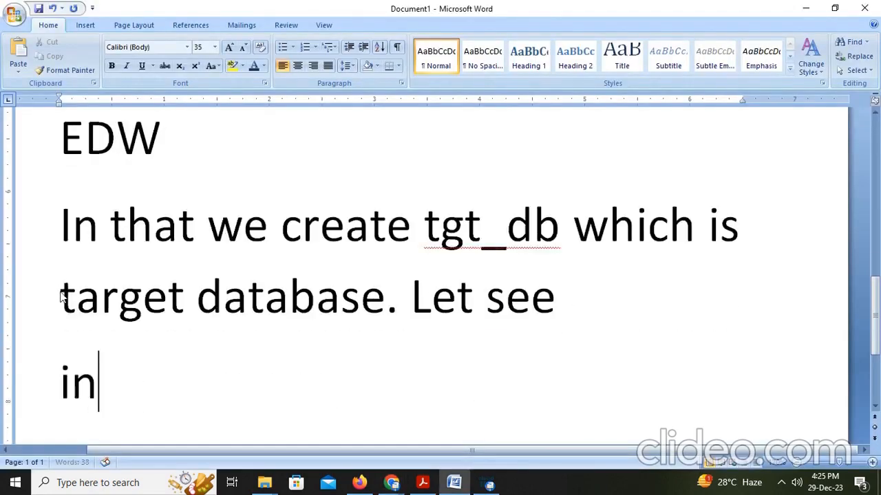
text(that tart)
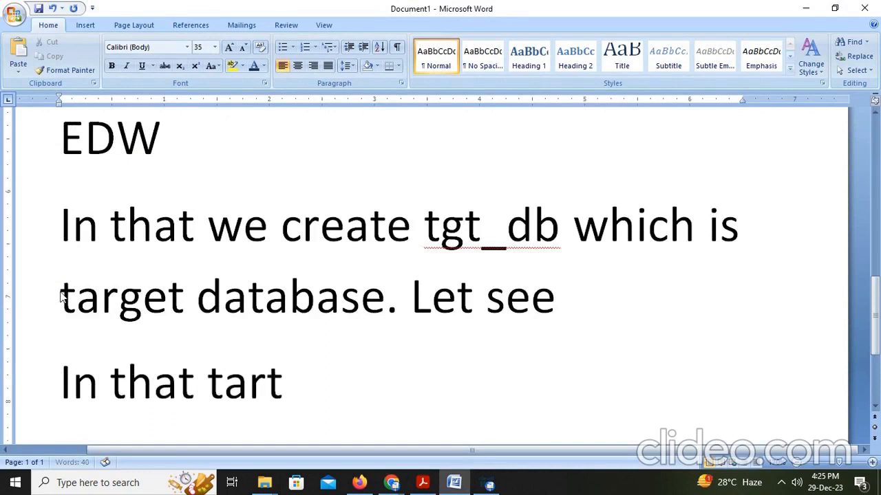
key(BackSpace)
text(get t)
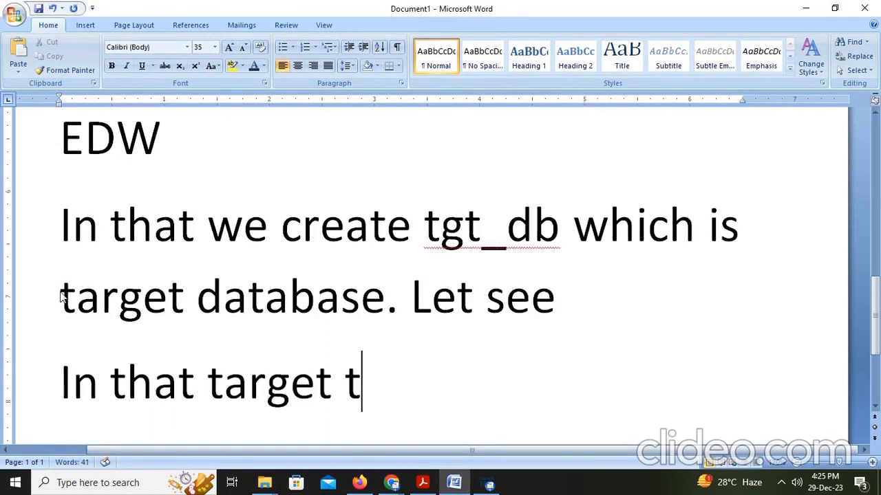
key(BackSpace)
text(db w)
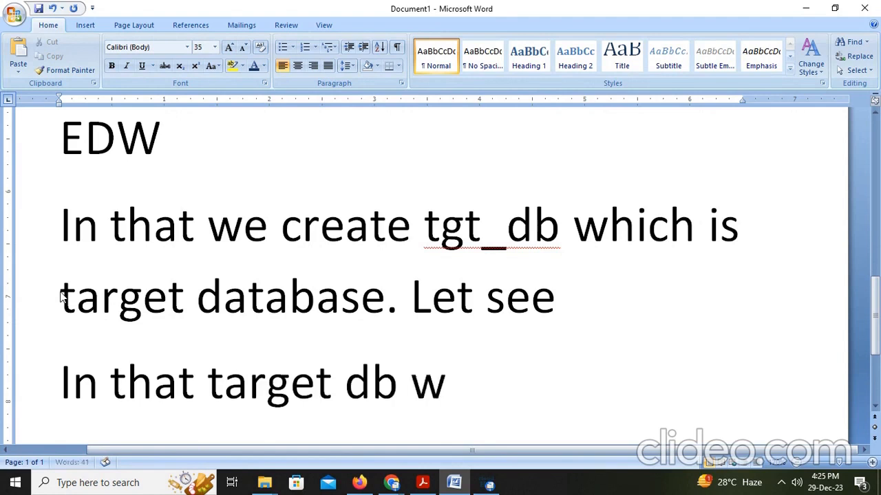
text(e have t)
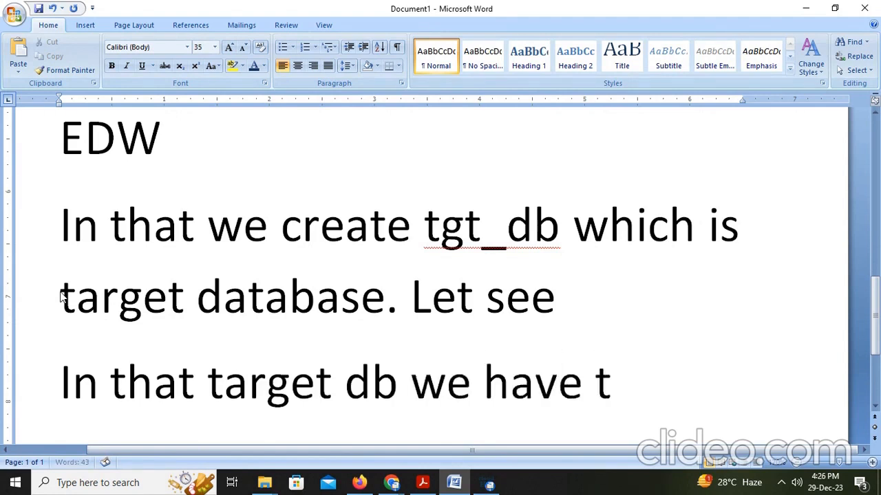
text(o cre)
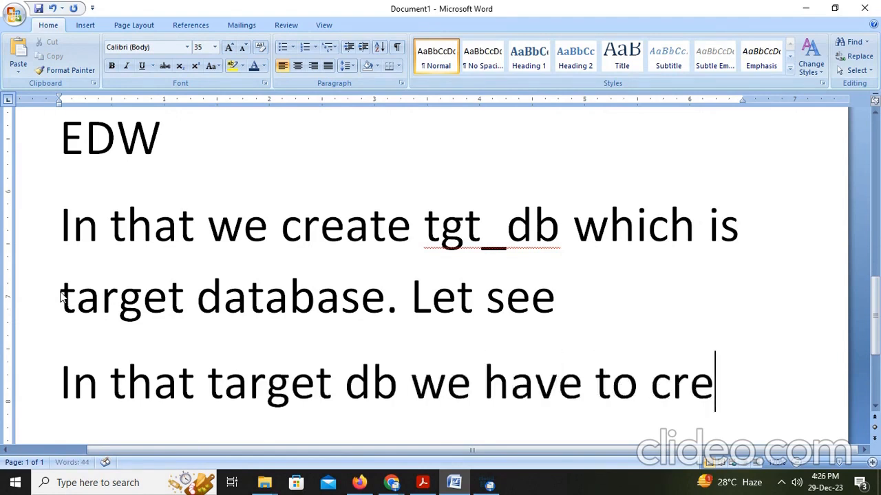
text(ate schema)
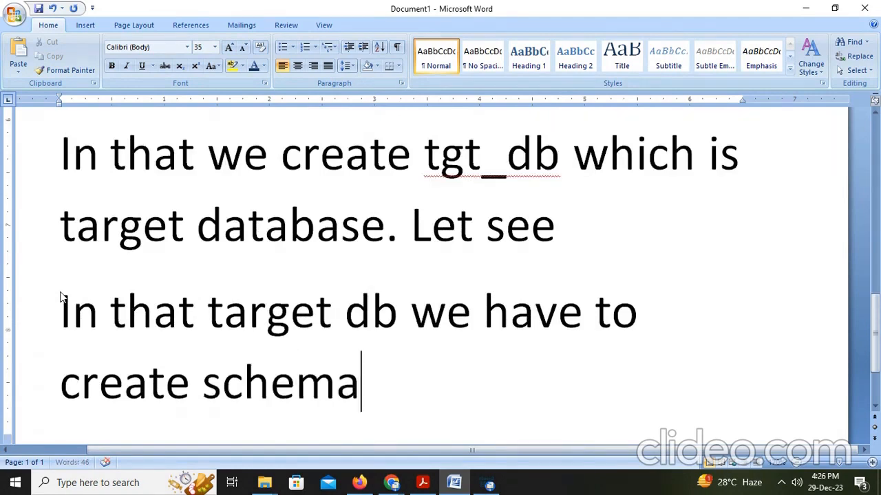
Switch to Snowflake in Chrome, leave the worksheet, and open TARGET_DB from the databases list to view its details and schemas
key(alt+Tab)
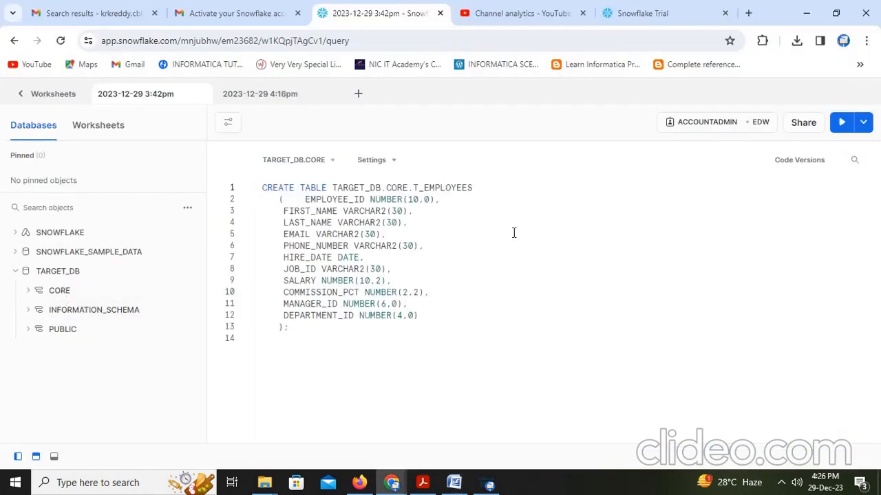
click(40, 273)
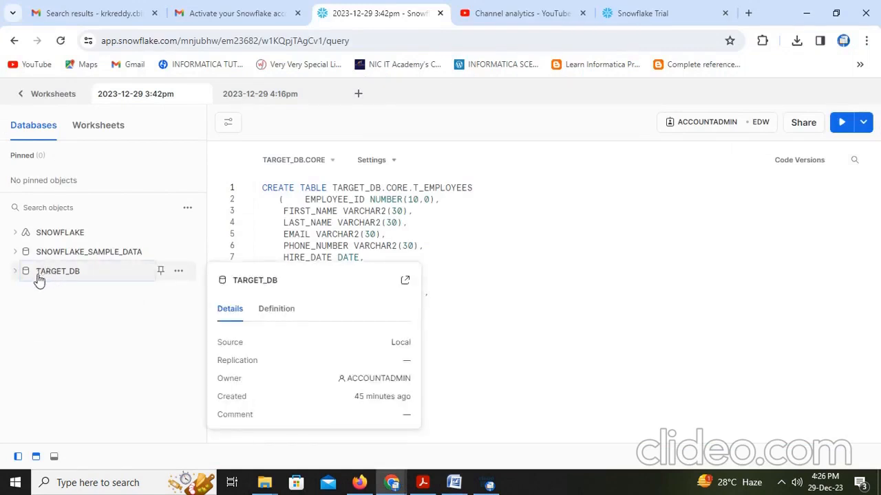
click(21, 100)
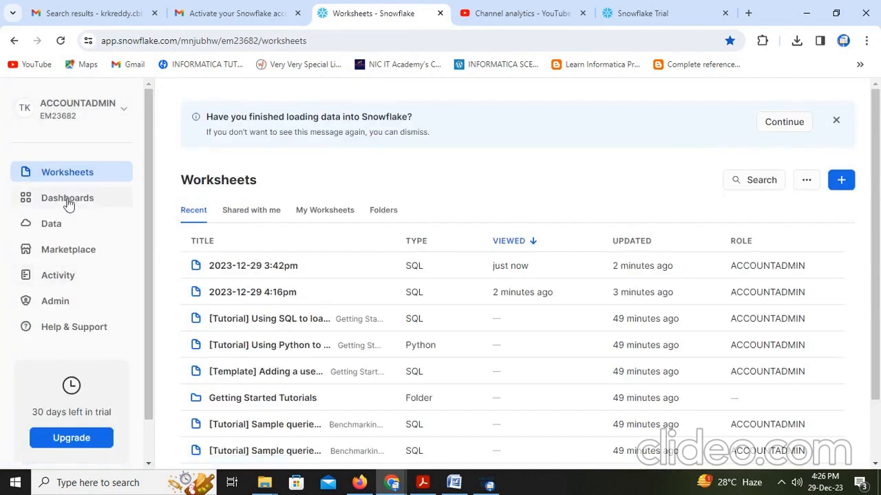
click(57, 229)
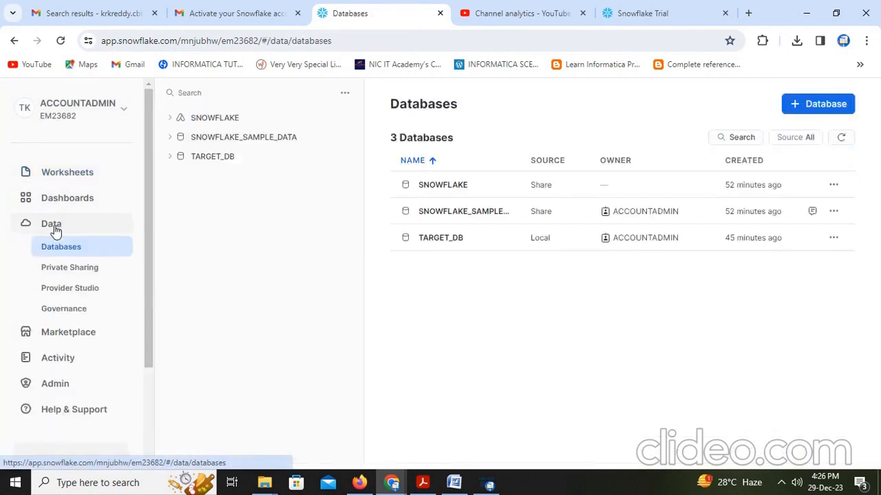
click(441, 239)
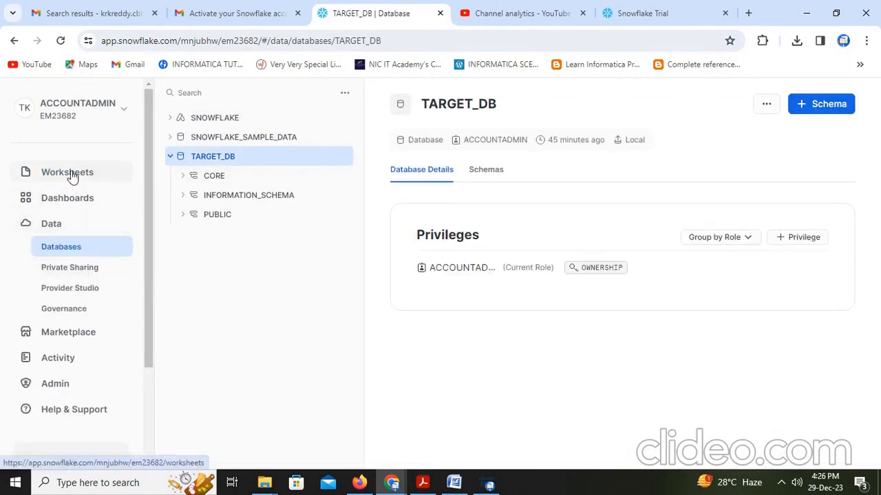
Switch to the Word document, insert a page break, and write "If we want to create a table we go" on the new page
click(454, 482)
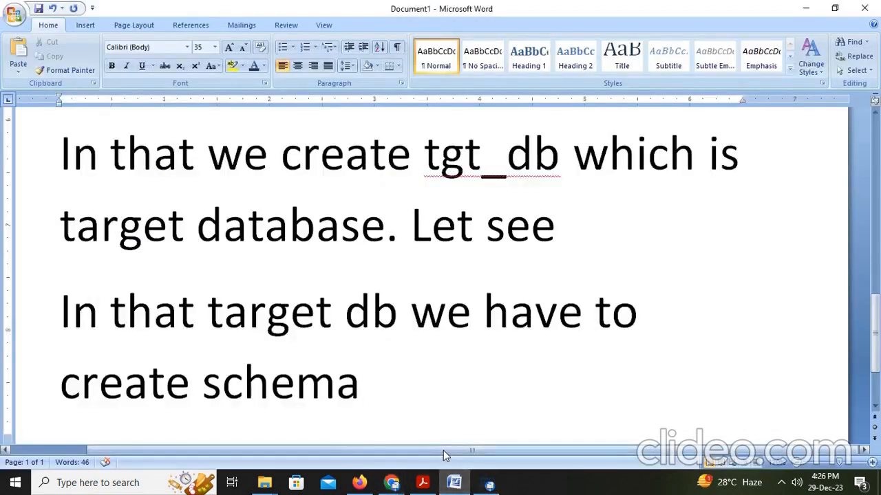
key(ctrl+Return)
text(If)
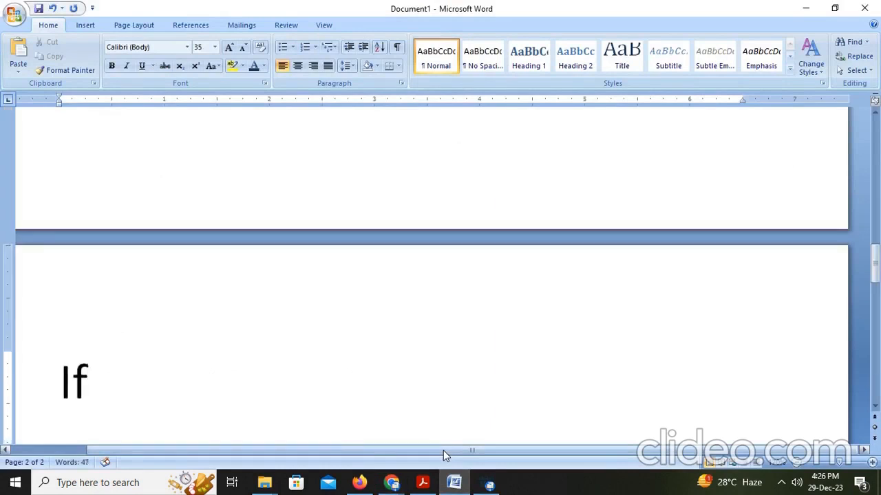
text( we want t)
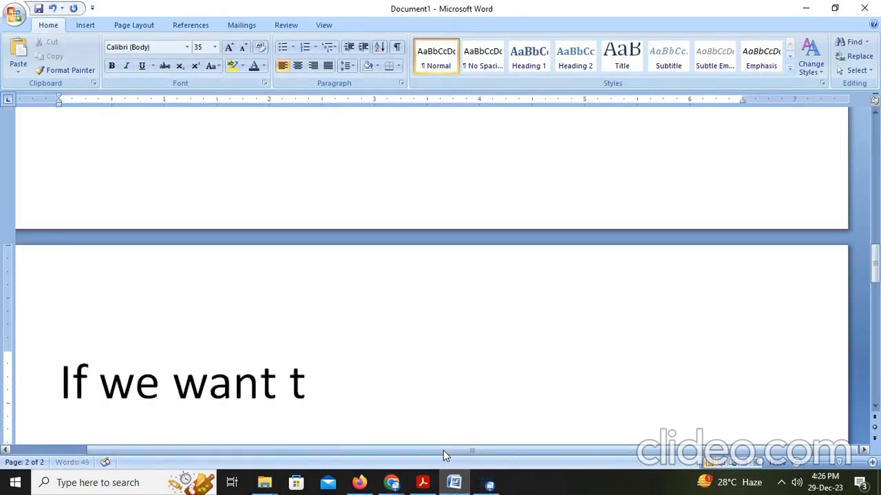
text(o creat)
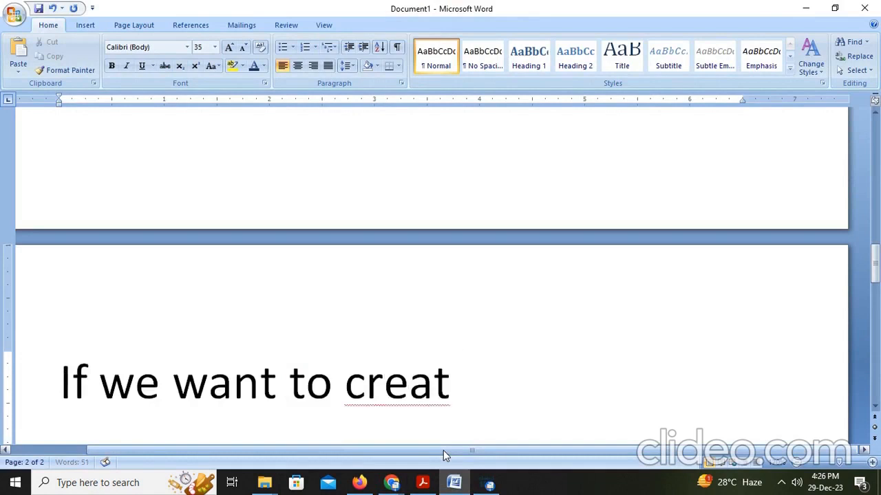
key(BackSpace)
key(BackSpace)
text(te a)
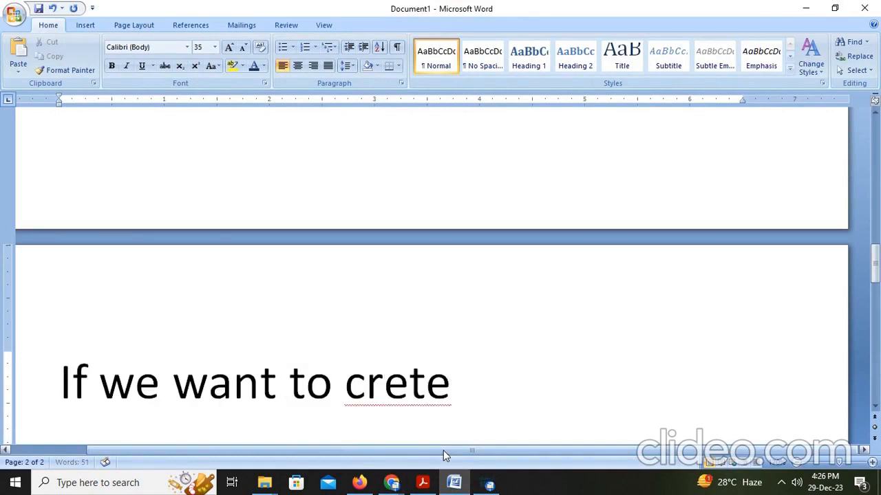
key(BackSpace)
key(BackSpace)
key(BackSpace)
key(BackSpace)
key(BackSpace)
text(at)
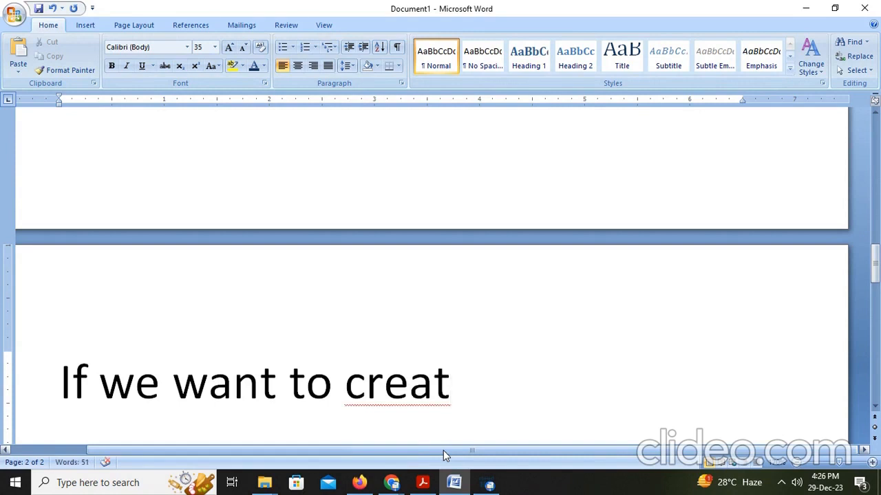
text(e )
text(a tab)
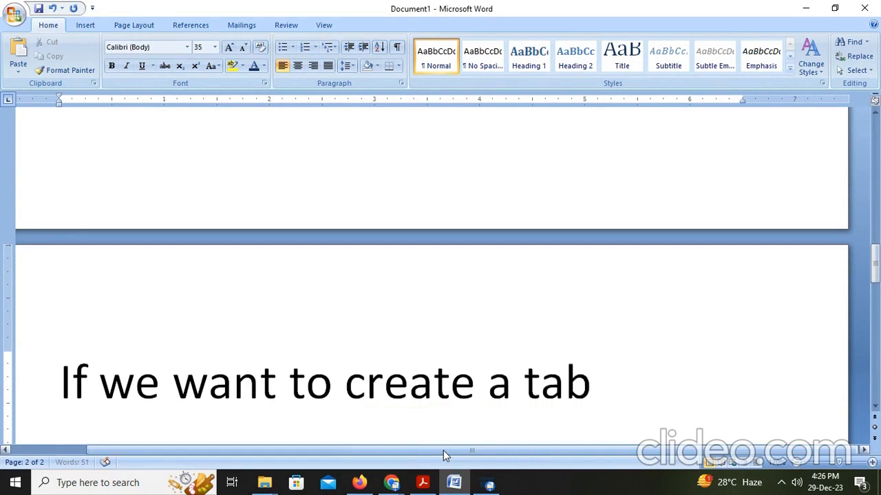
text(le we got)
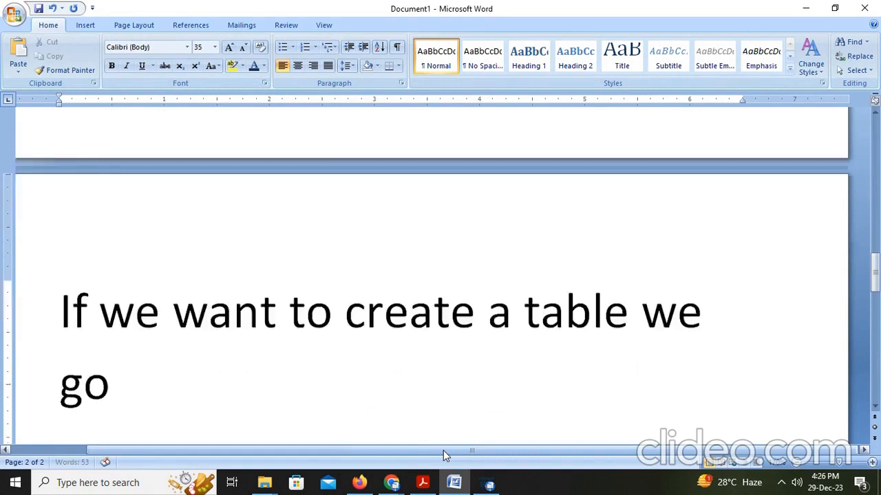
Complete the table sentence so that it ends with "we goto work sheet and create the syntax"
text(po)
key(BackSpace)
key(BackSpace)
text(o work)
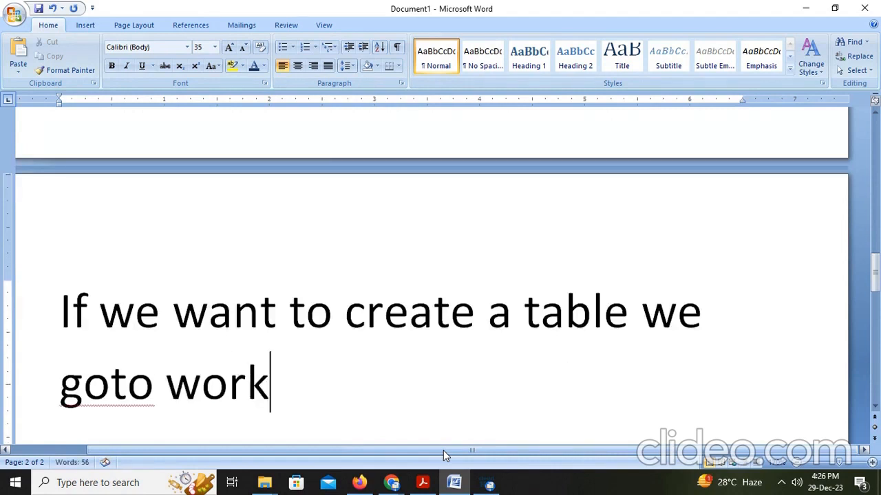
text( sheet and )
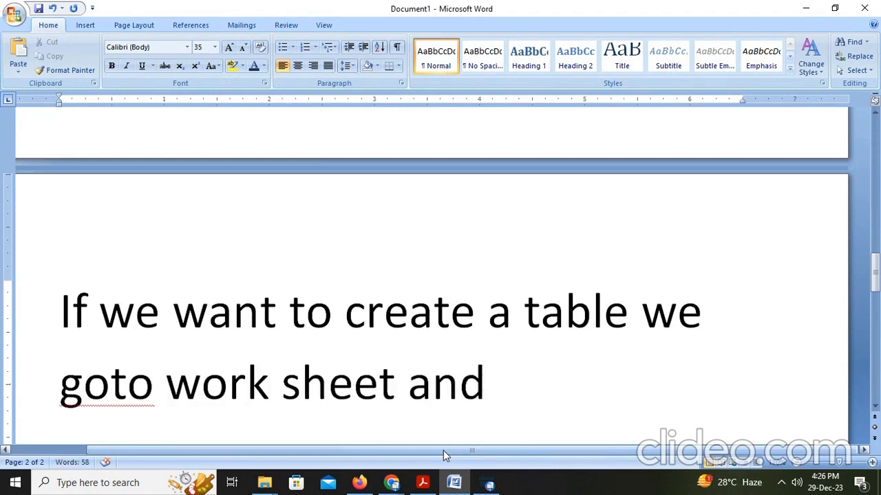
text(c)
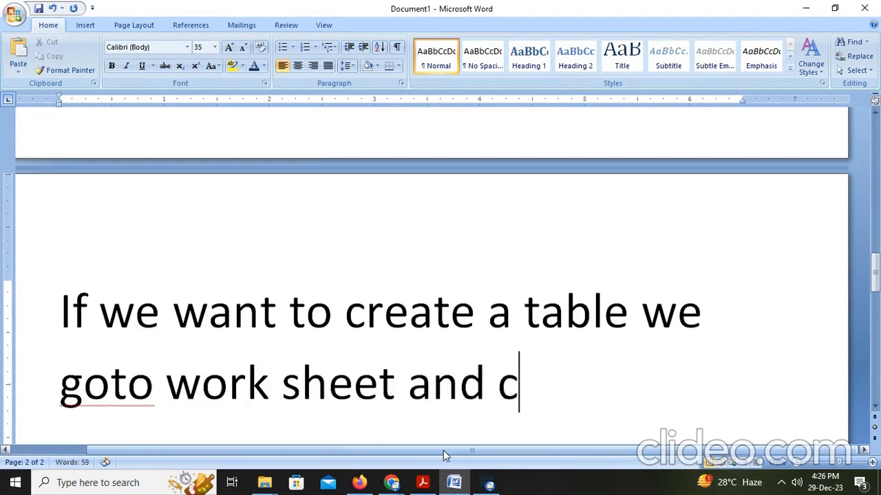
text(reate the )
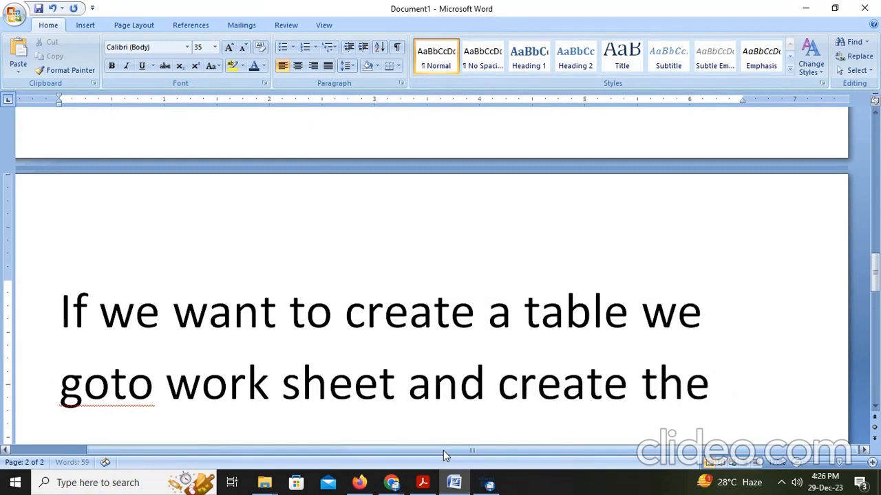
text(syntazx)
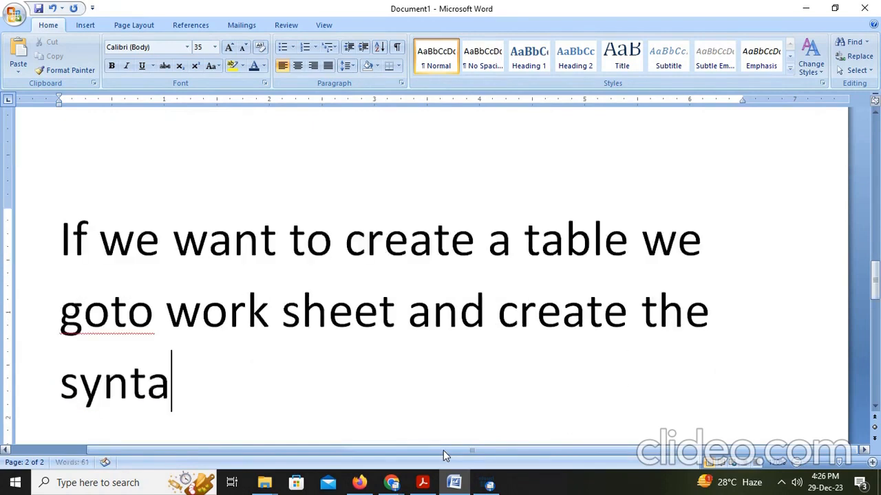
key(BackSpace)
key(BackSpace)
text(x)
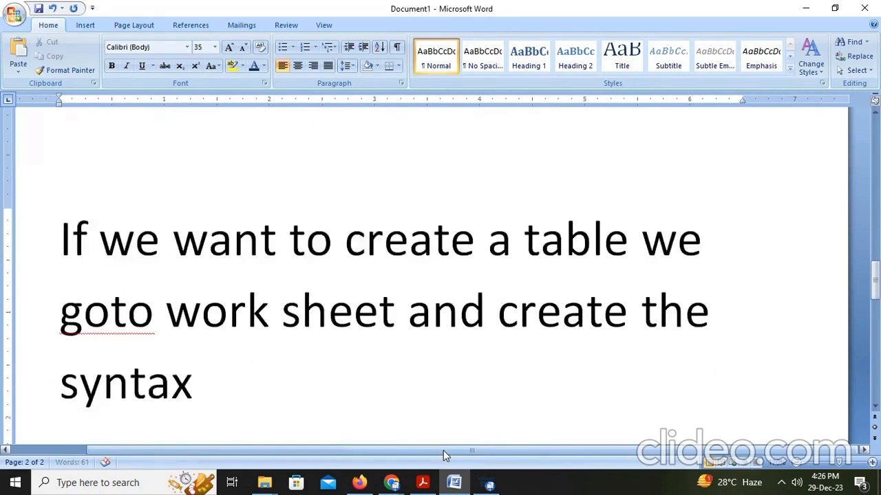
Switch to Snowflake in Chrome, view the 2023-12-29 4:16pm worksheet from the worksheets list, and return to the list
key(alt+Tab)
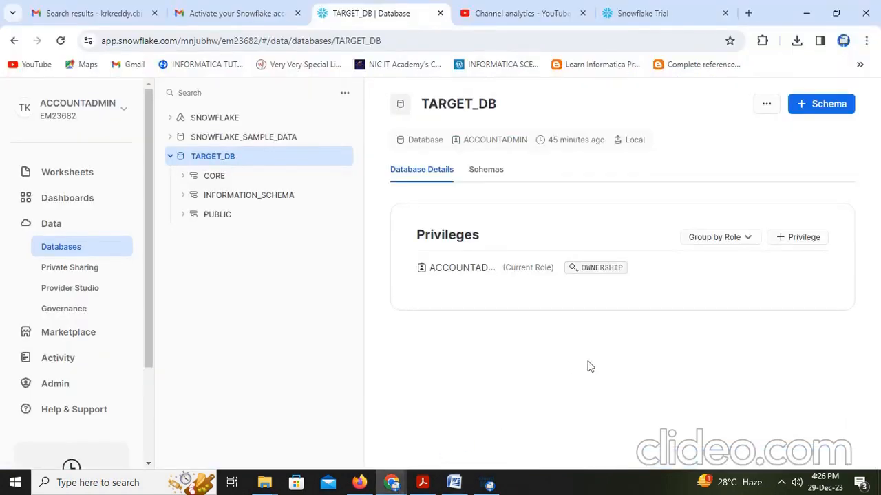
click(83, 172)
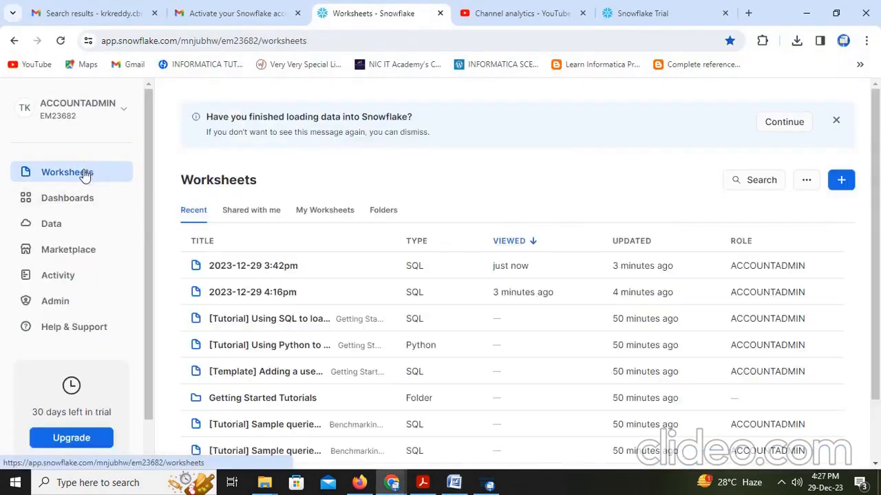
click(260, 296)
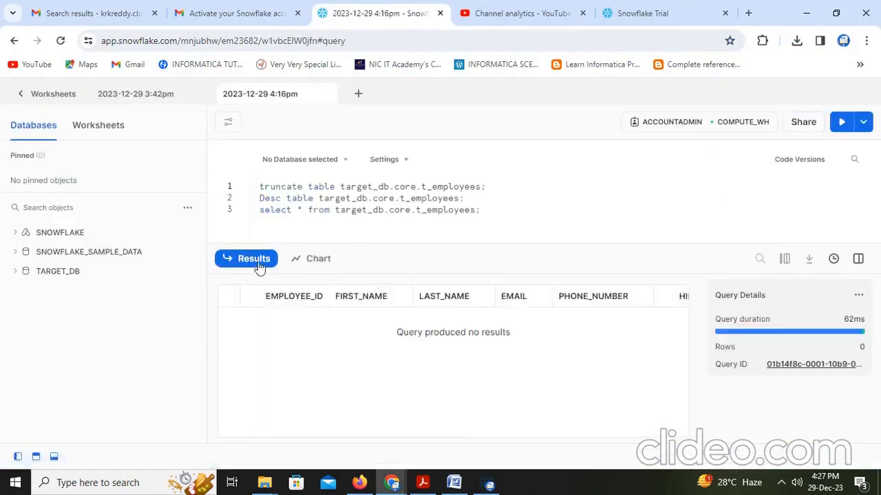
click(21, 94)
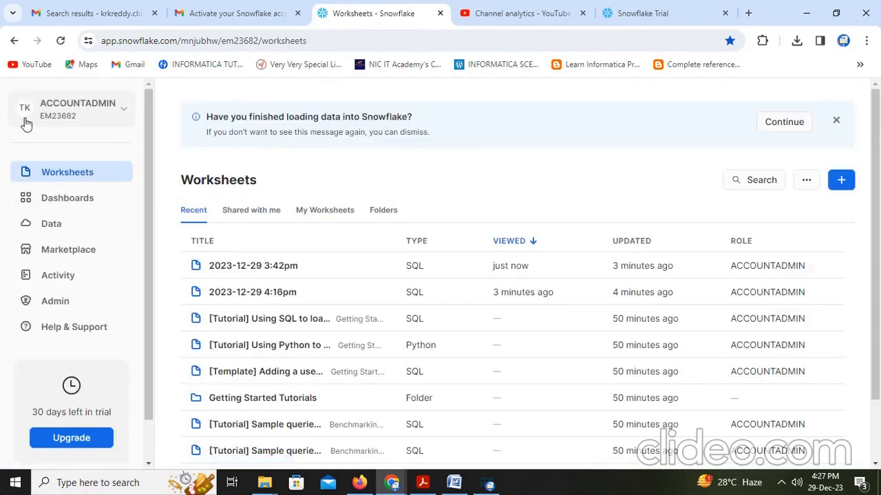
click(55, 201)
click(57, 182)
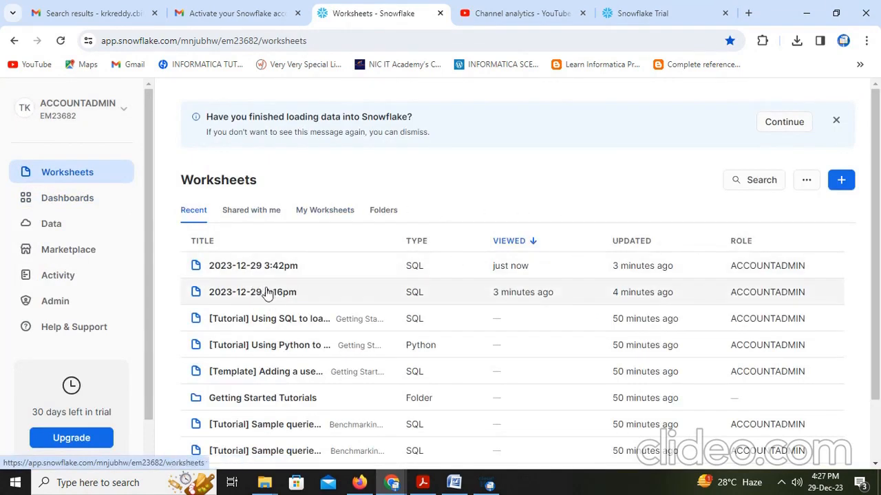
click(267, 292)
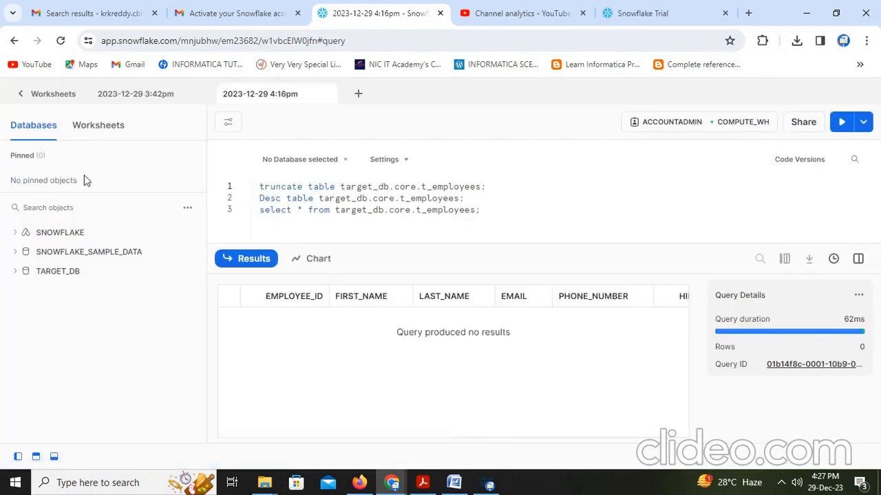
click(21, 93)
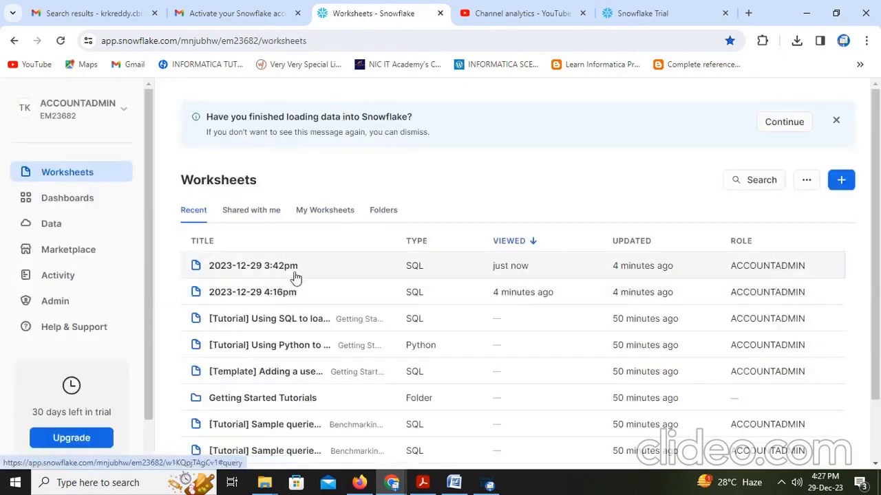
Open the 2023-12-29 3:42pm worksheet and highlight its complete CREATE TABLE statement for TARGET_DB.CORE.T_EMPLOYEES
click(296, 268)
drag(263, 191, 292, 327)
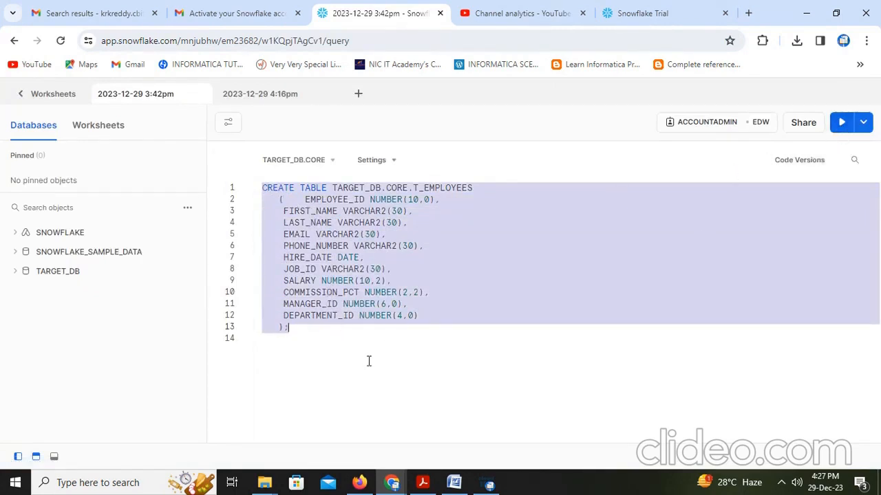
Switch to the Word document and add the line "Then it creats table" below the table sentence
key(alt+Tab)
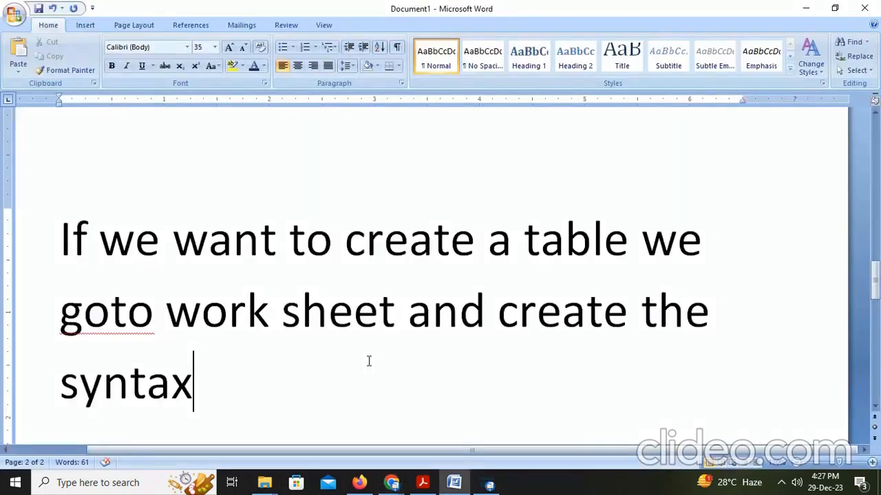
key(Return)
text(then)
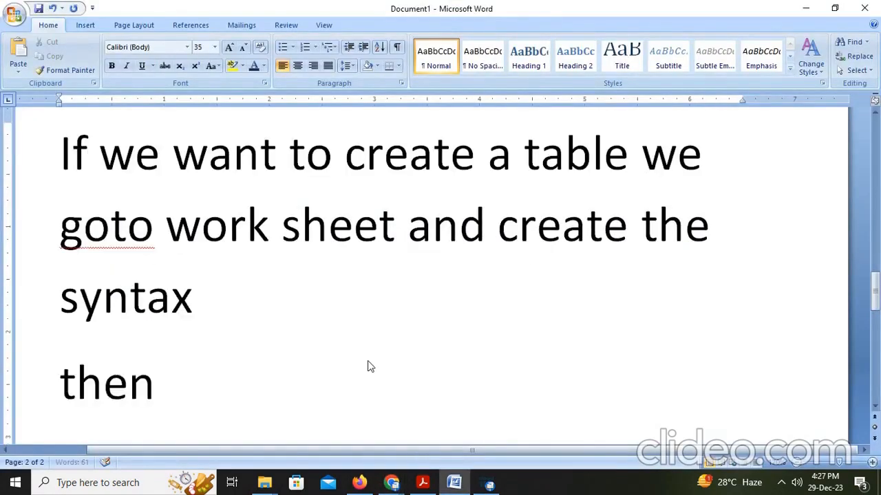
text( it creat)
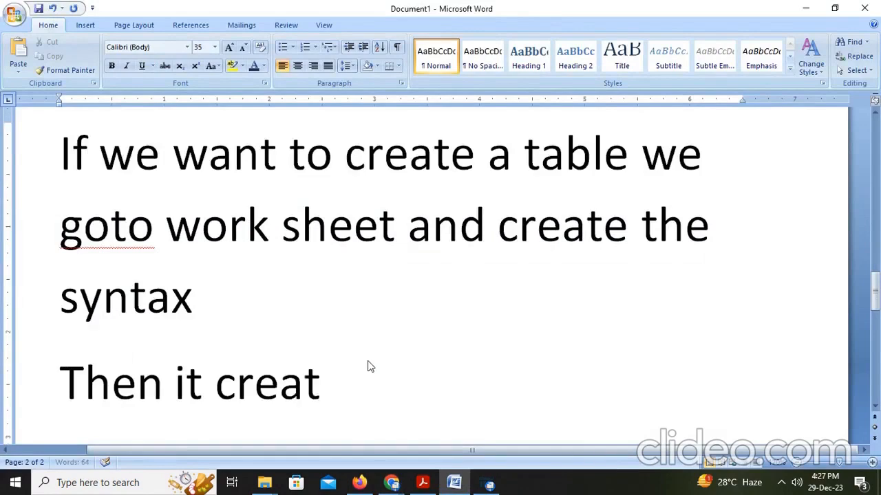
text(s table)
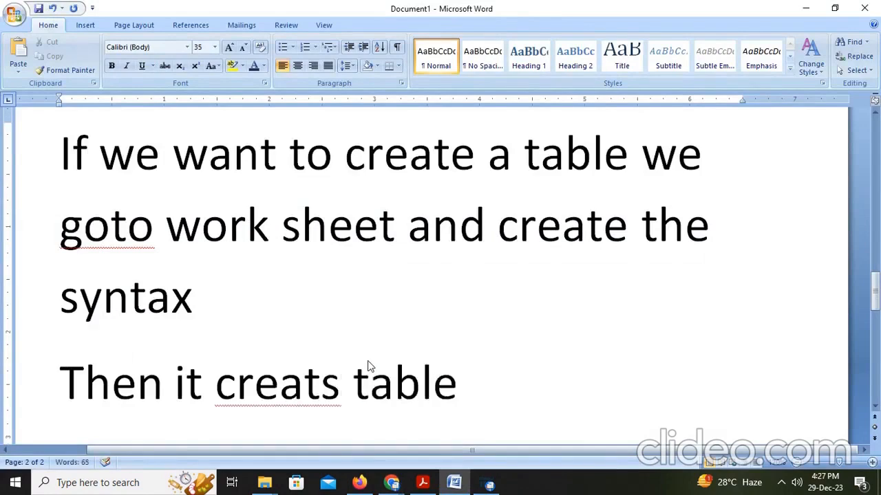
Switch to Snowflake in Chrome, open the 2023-12-29 4:16pm worksheet, and run its select query on target_db.core.t_employees
key(alt+Tab)
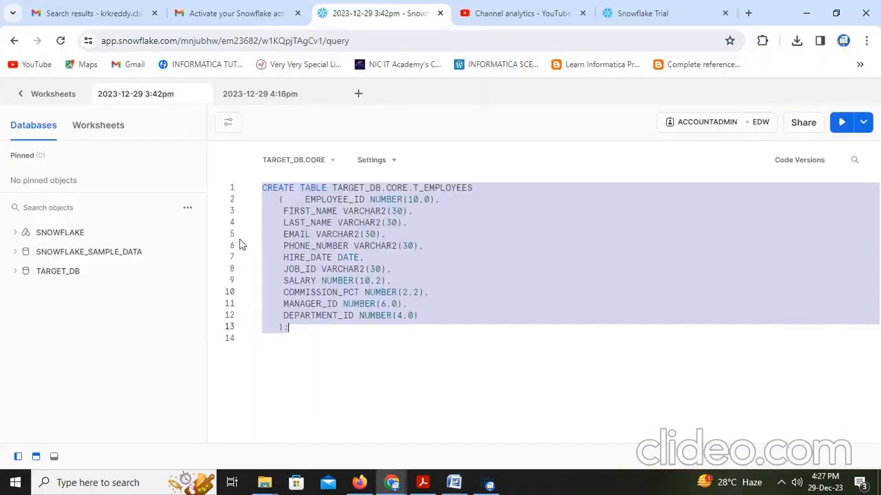
click(103, 126)
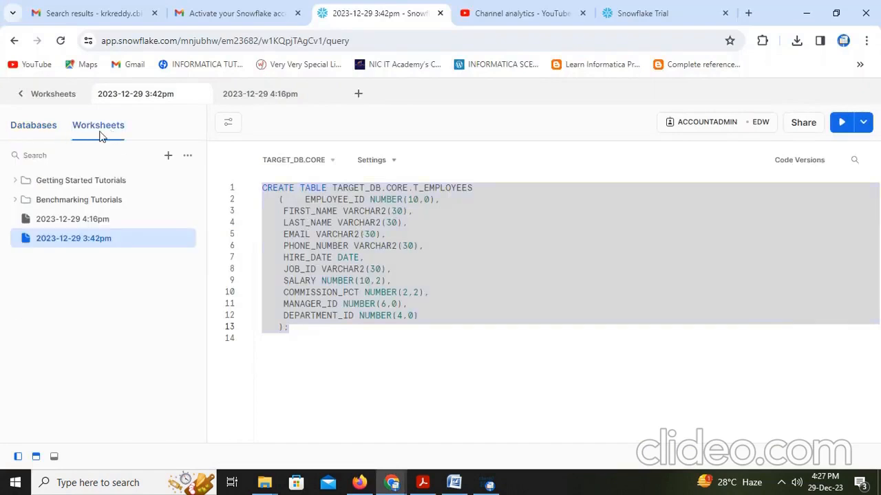
click(65, 220)
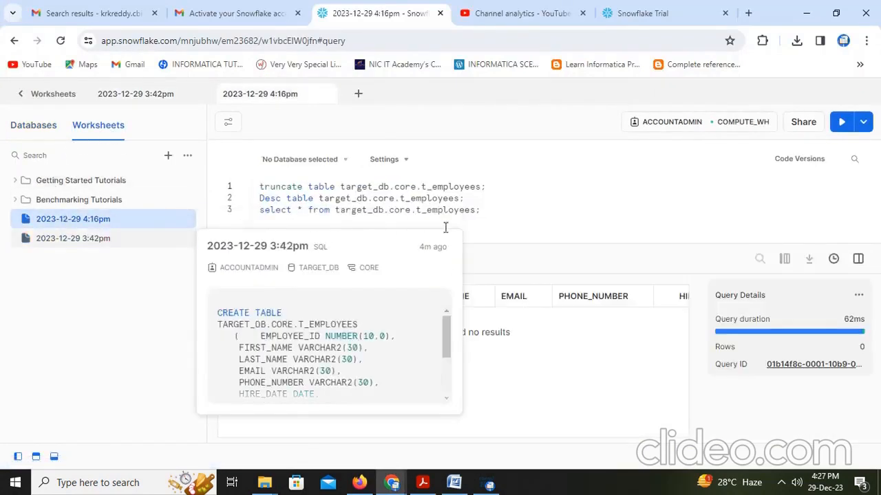
click(520, 208)
key(ctrl+Return)
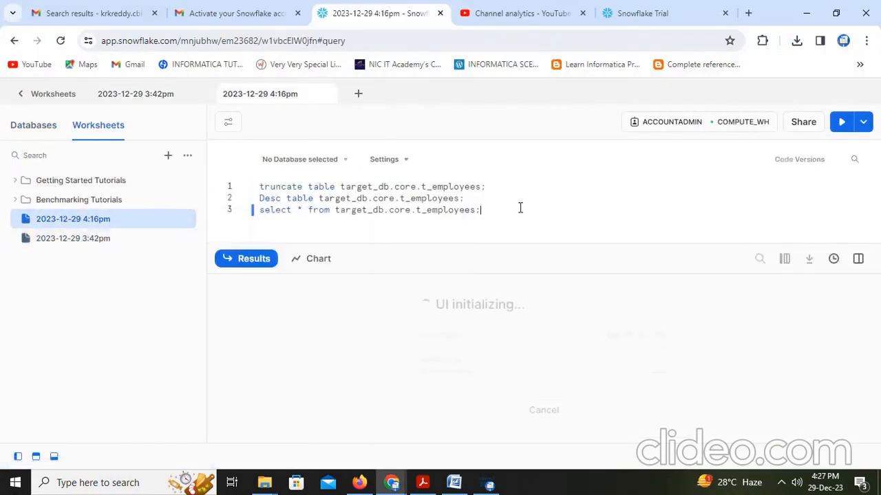
Switch to the Word document and add the line "Here we don't have any data we goto iics and map"
key(alt+Tab)
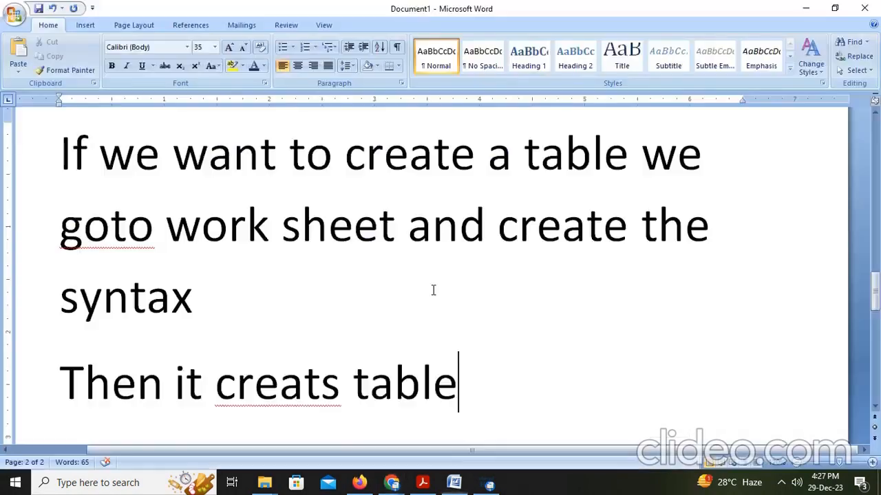
key(Return)
text(Here we d)
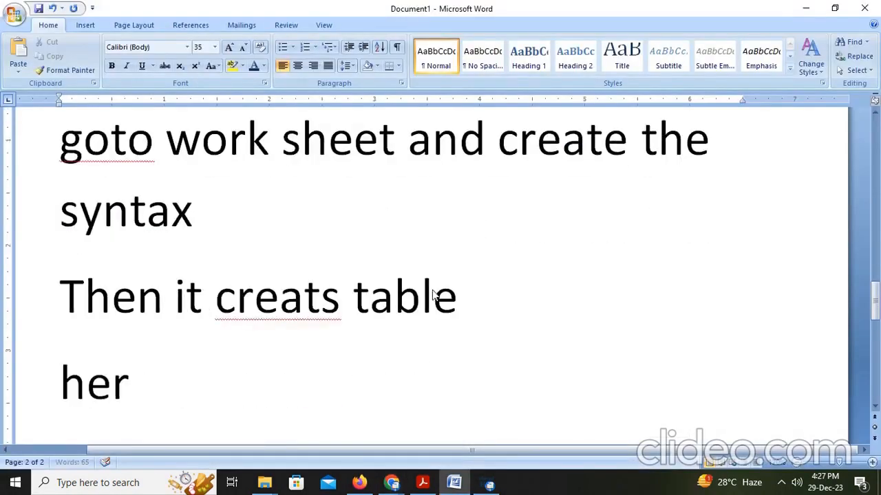
text(on't have an)
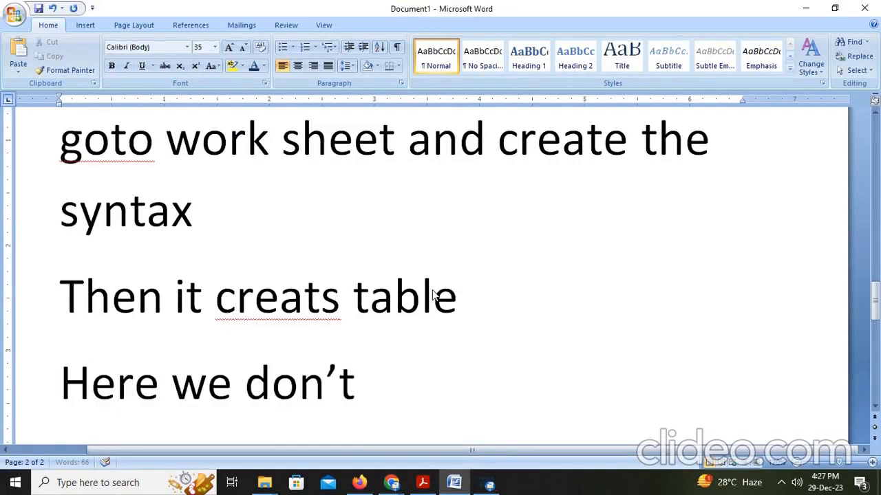
text(y)
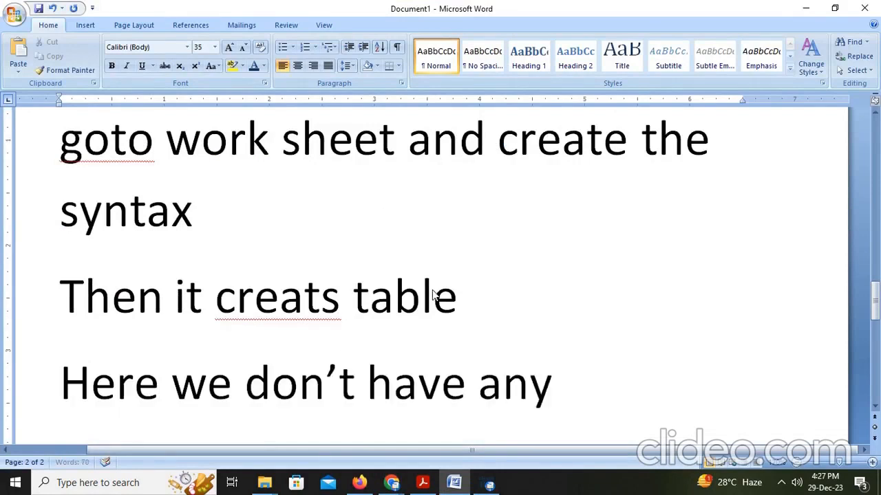
text( data we)
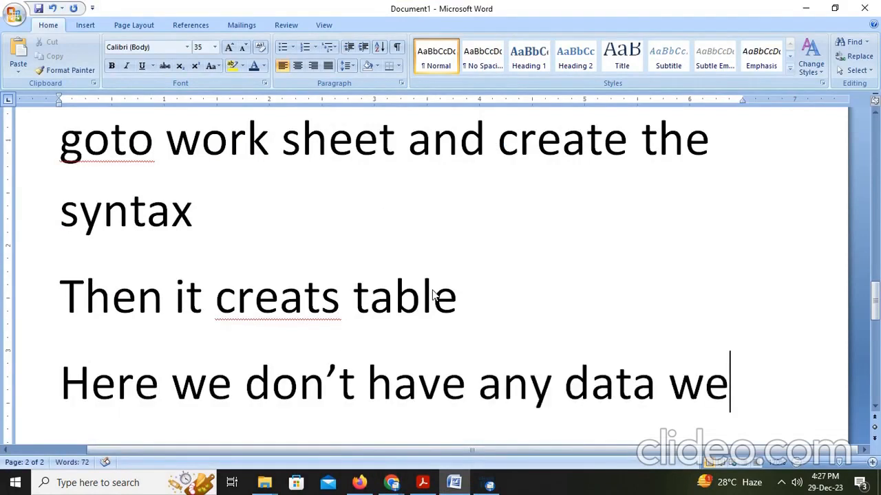
text( go)
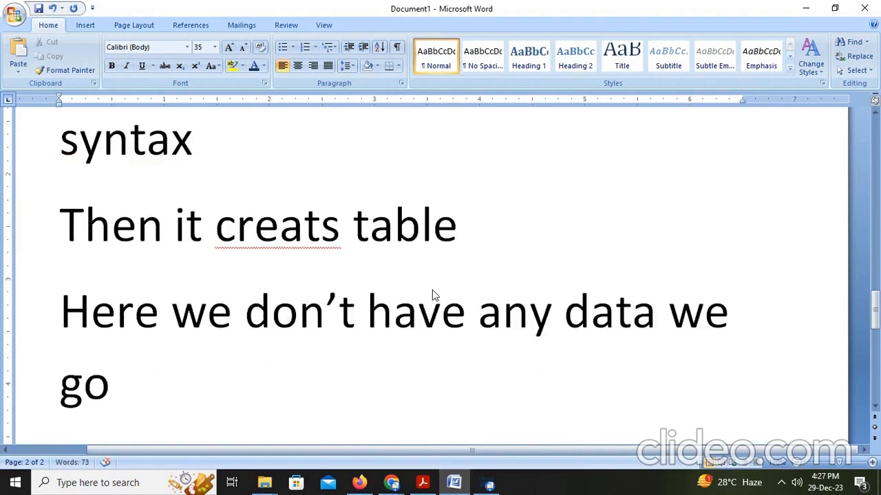
text(to iics)
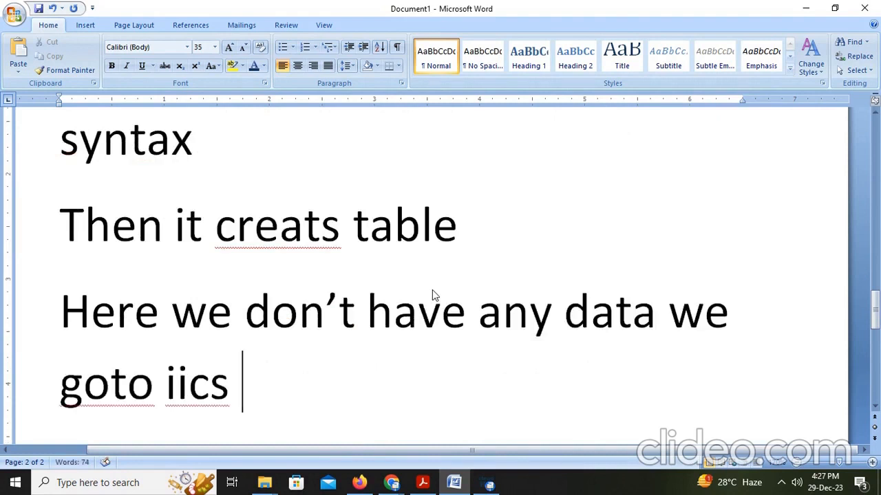
text( and map)
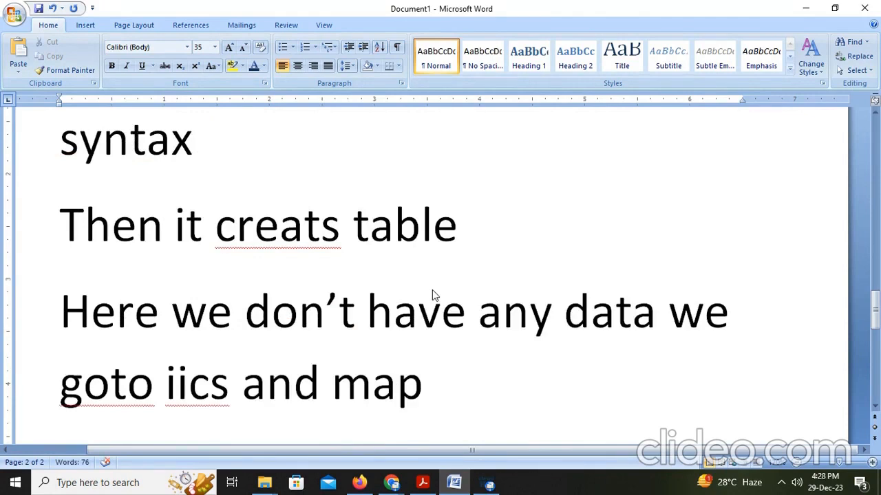
Switch to Informatica Data Integration in Firefox, open the M_oracleTable_snowflakecloud_emp mapping from the Dev folder, and show its design canvas
key(alt+Tab)
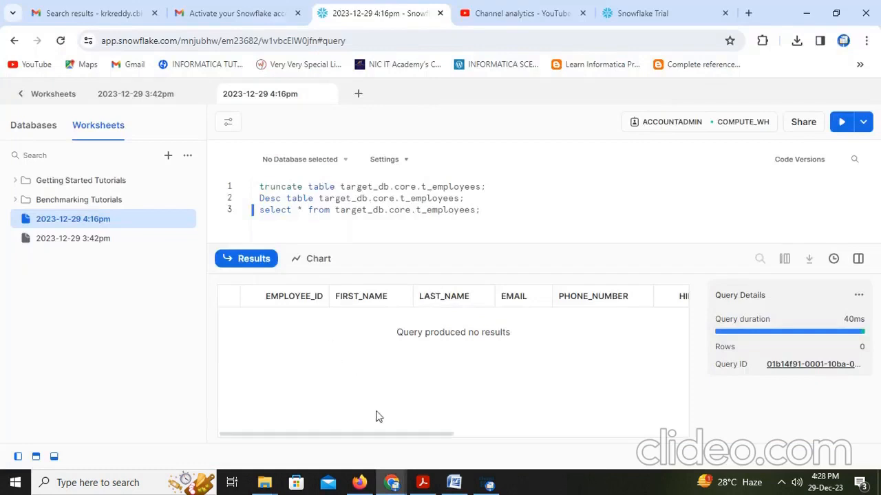
click(359, 482)
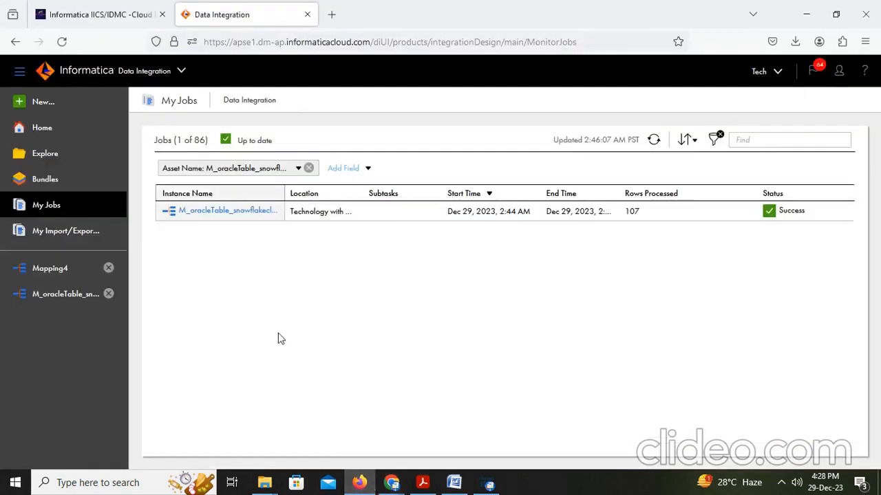
click(52, 155)
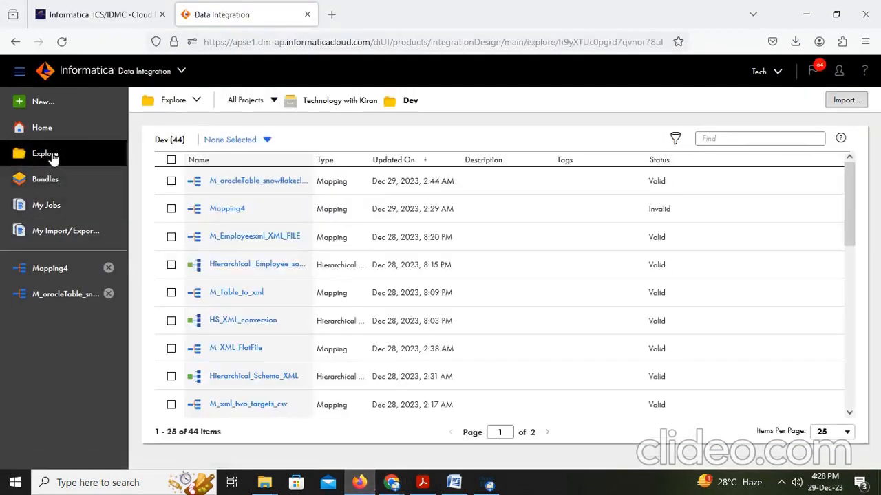
click(241, 182)
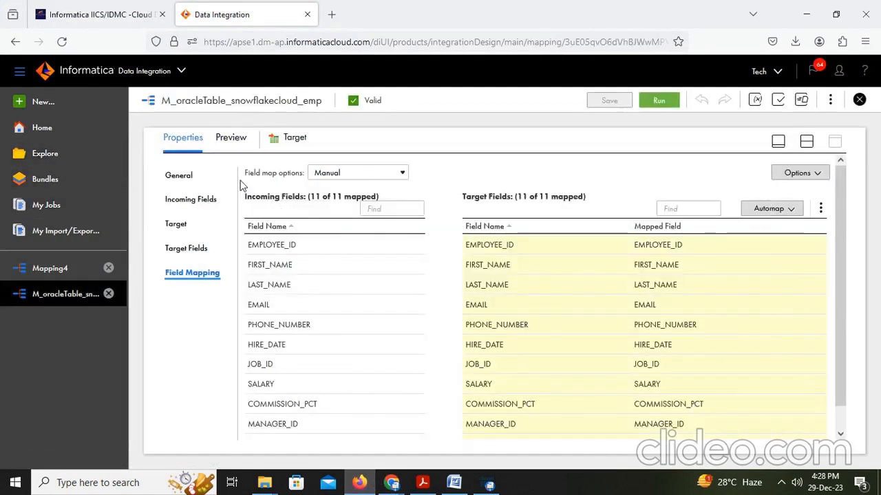
click(806, 142)
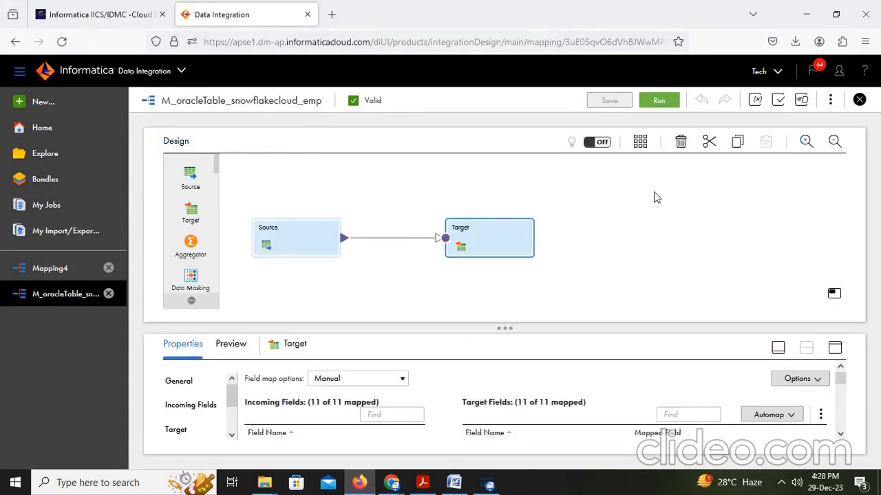
Select the mapping's Source transformation and view its source connection and object settings in the maximized properties
click(280, 237)
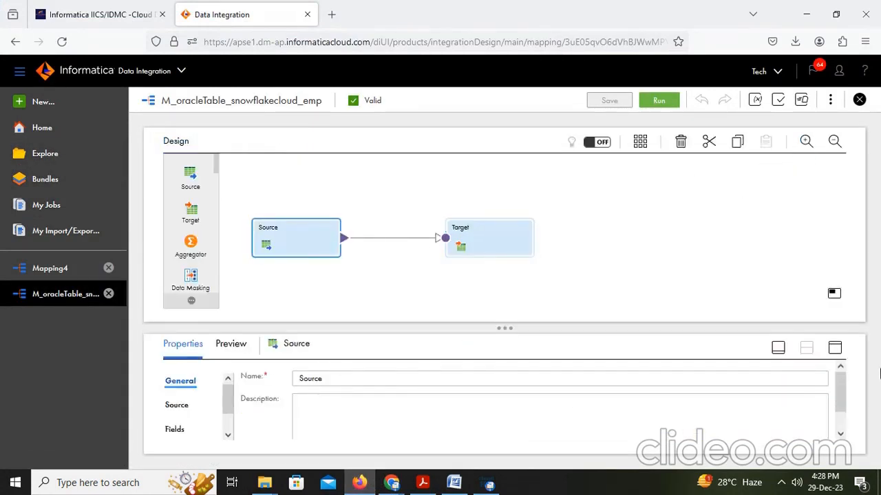
click(835, 348)
click(178, 204)
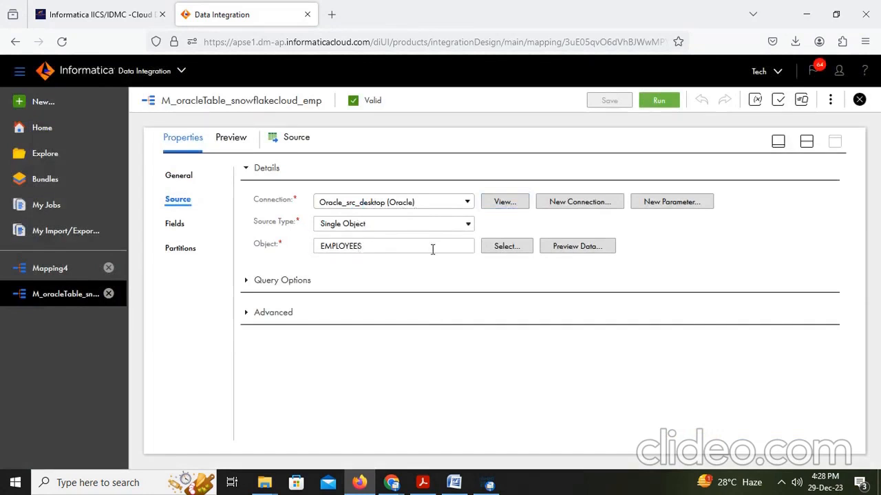
Search the Oracle source objects for "emp", cancel the selection, and look through the available source connections without choosing another
click(512, 246)
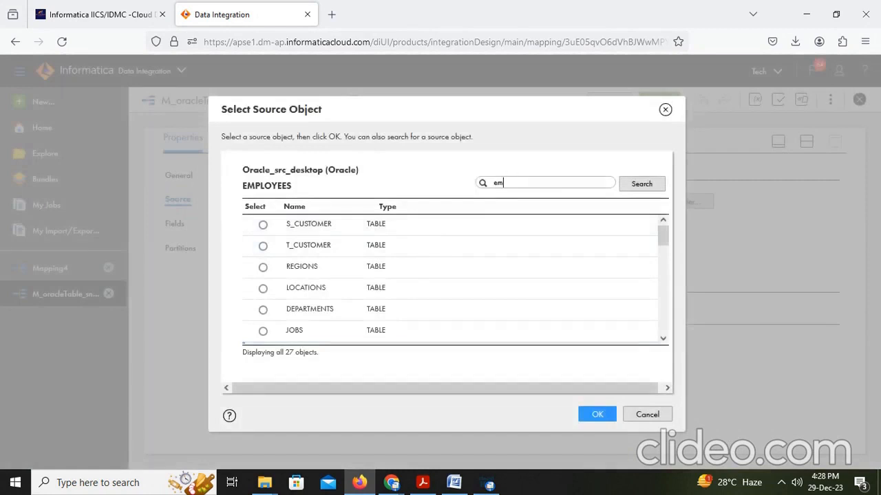
click(639, 181)
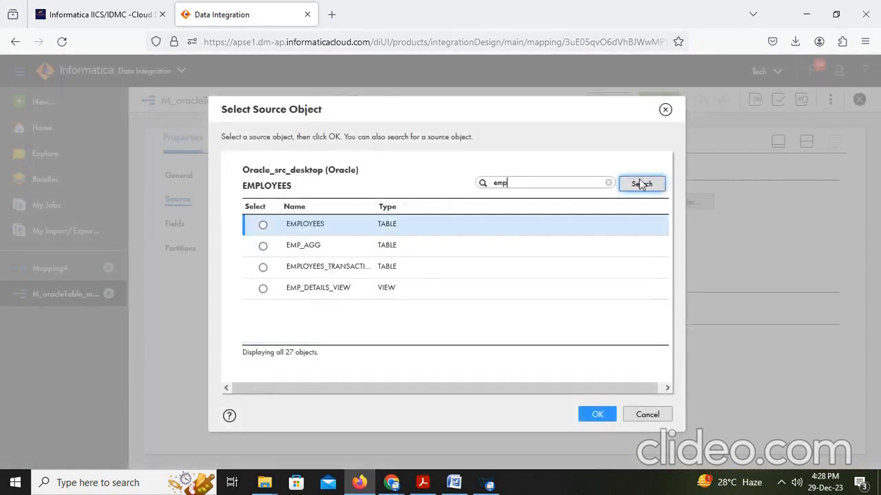
click(647, 414)
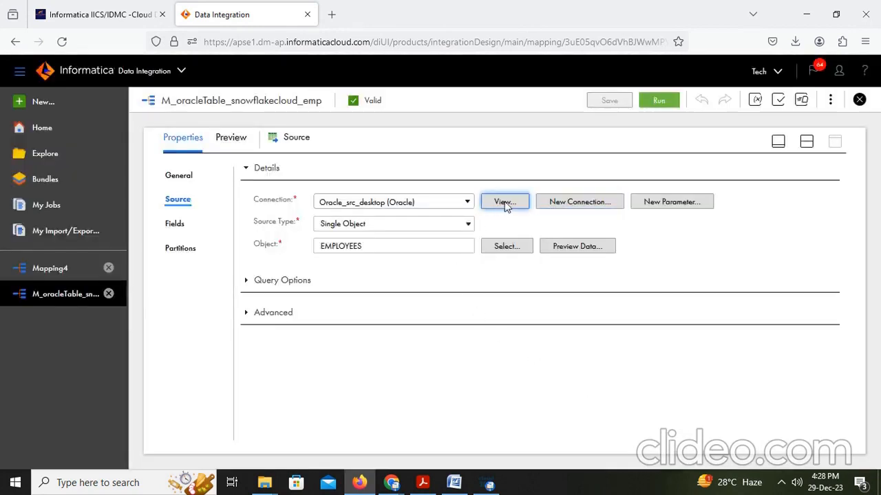
click(440, 203)
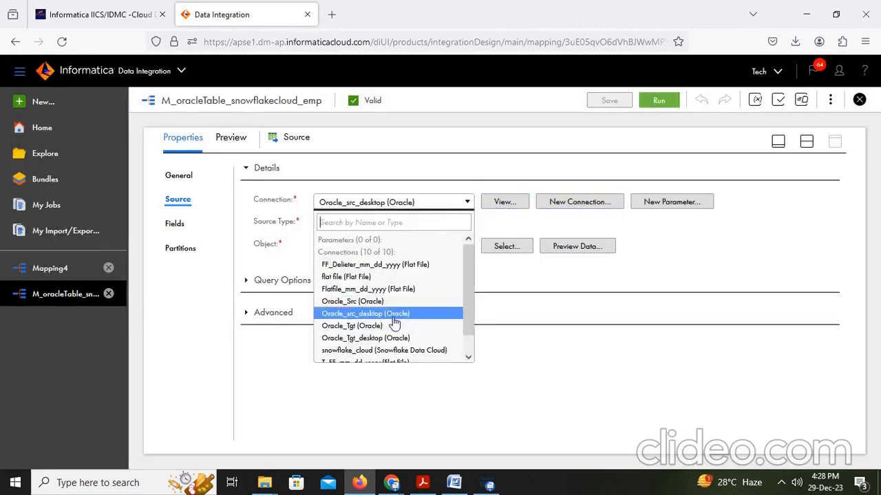
click(623, 335)
click(562, 377)
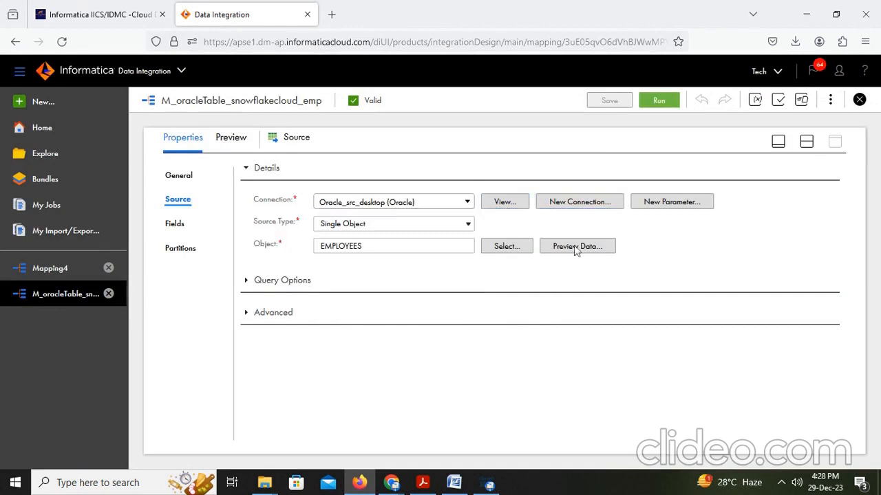
Return to the design canvas, select the Target transformation, and view its target settings in the maximized properties
click(805, 144)
click(503, 234)
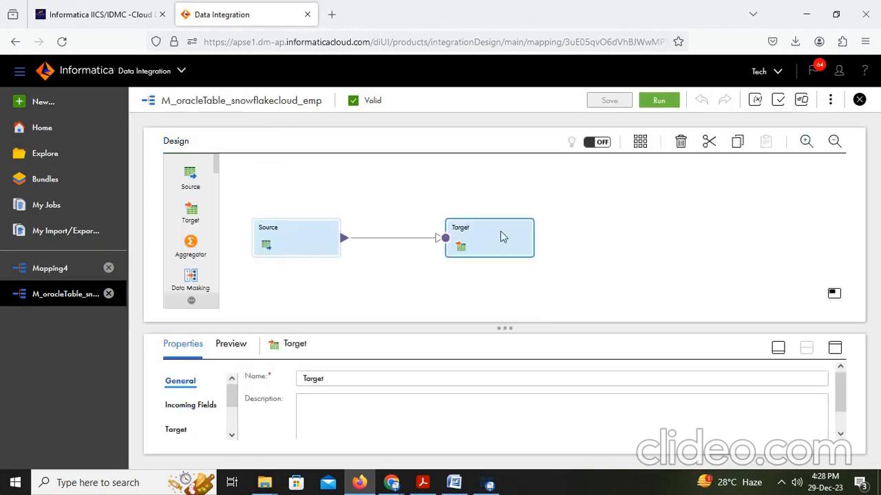
click(835, 348)
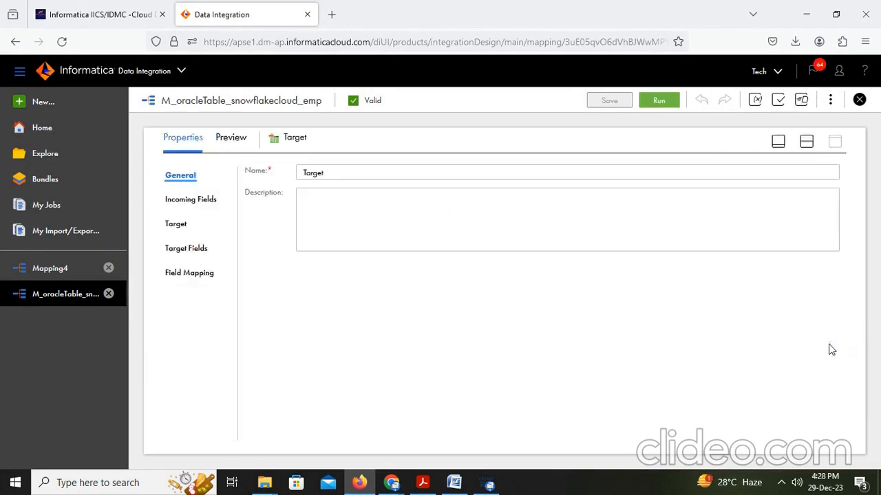
click(180, 225)
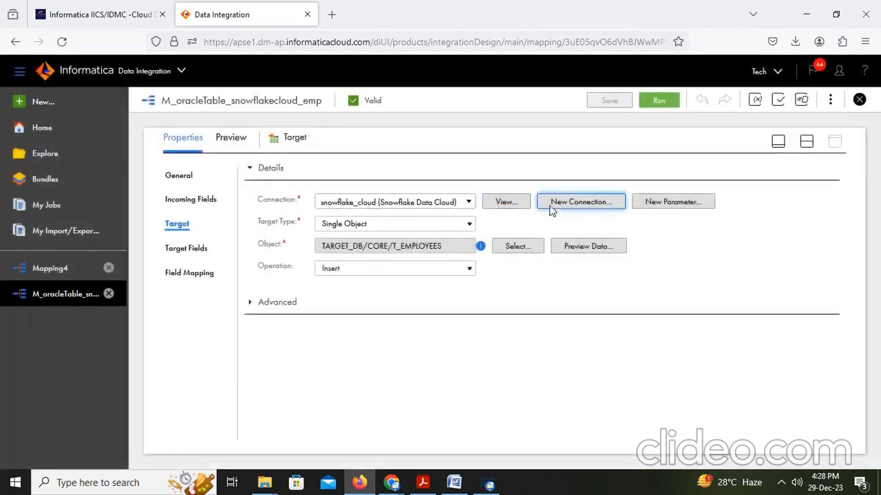
View the snowflake_cloud connection's details and open the connection for editing
click(507, 202)
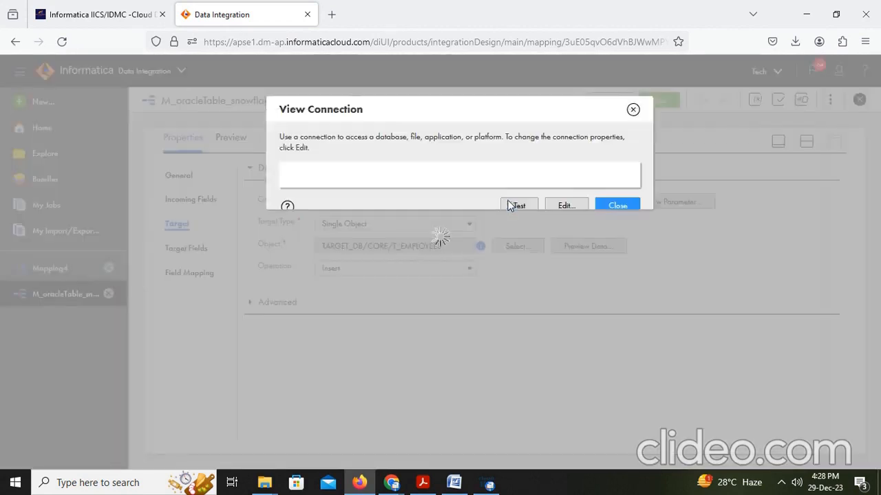
click(525, 210)
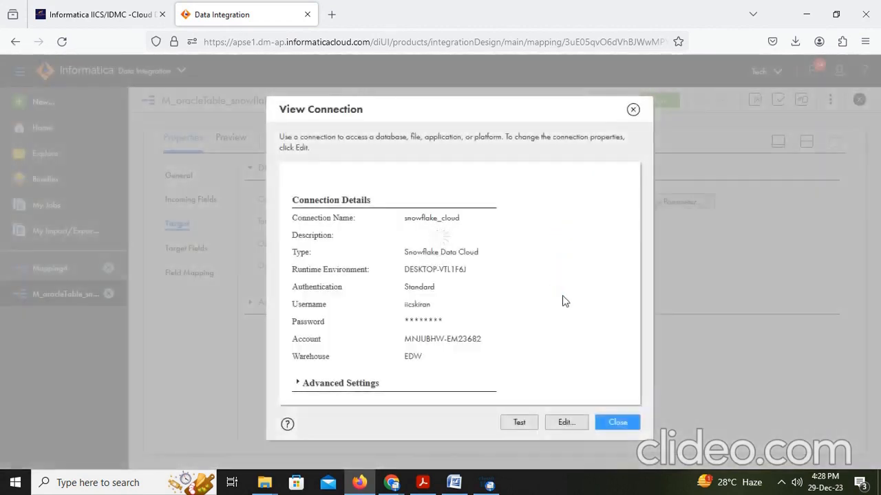
click(566, 423)
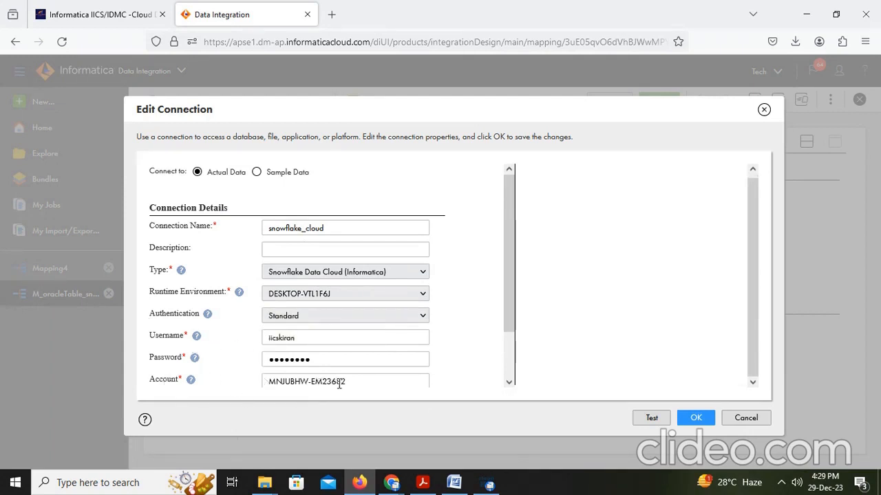
Switch to Snowflake, view the active accounts in administration, and locate the account identifier within the current account's URL
mouse_move(391, 481)
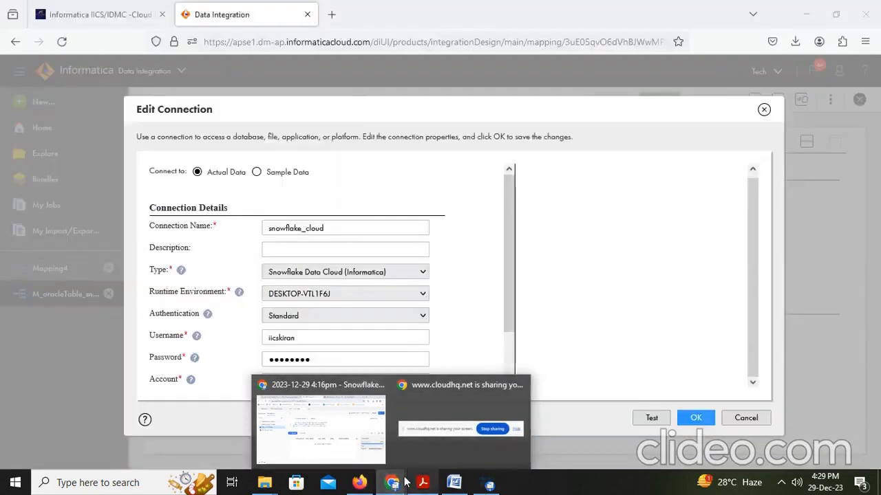
click(343, 435)
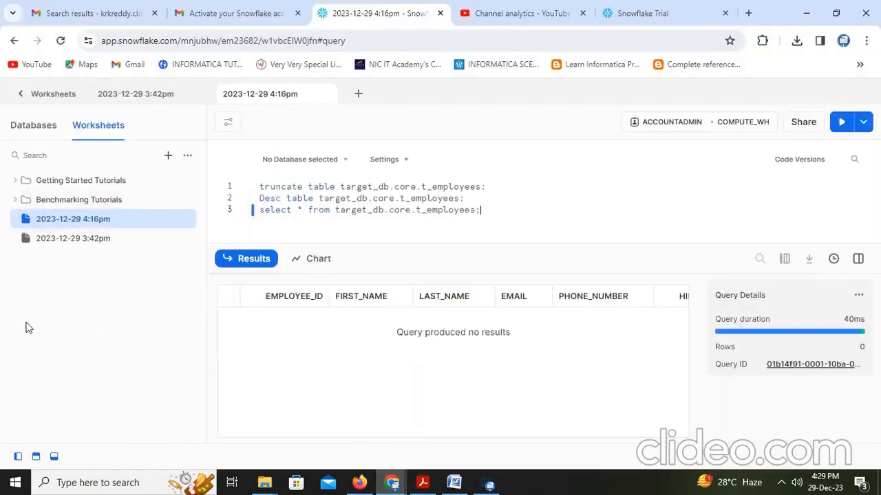
click(21, 96)
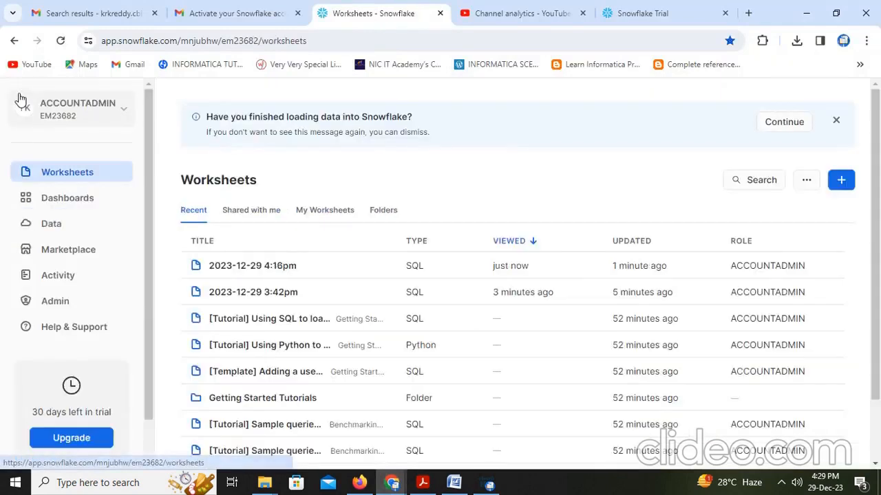
click(59, 305)
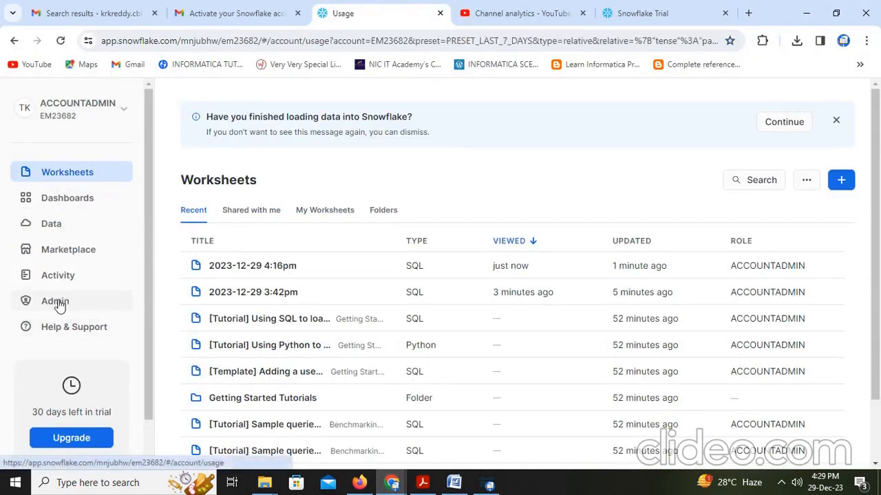
scroll(69, 399, down, 2)
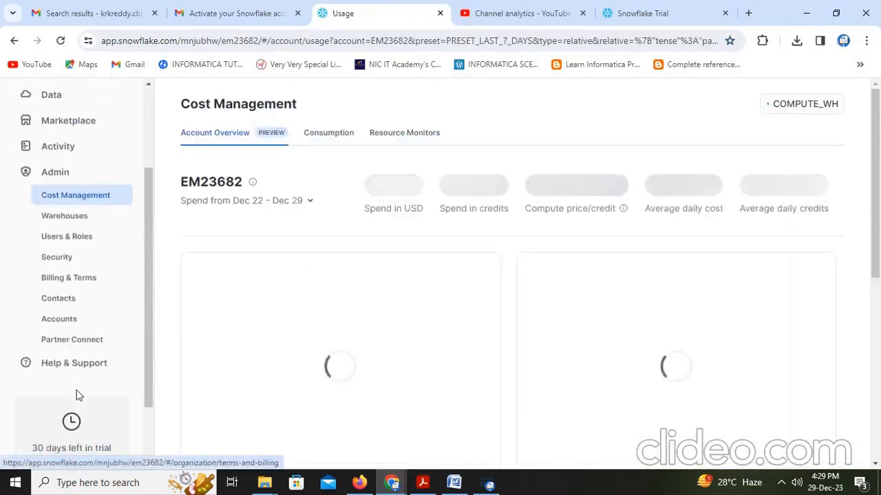
click(64, 325)
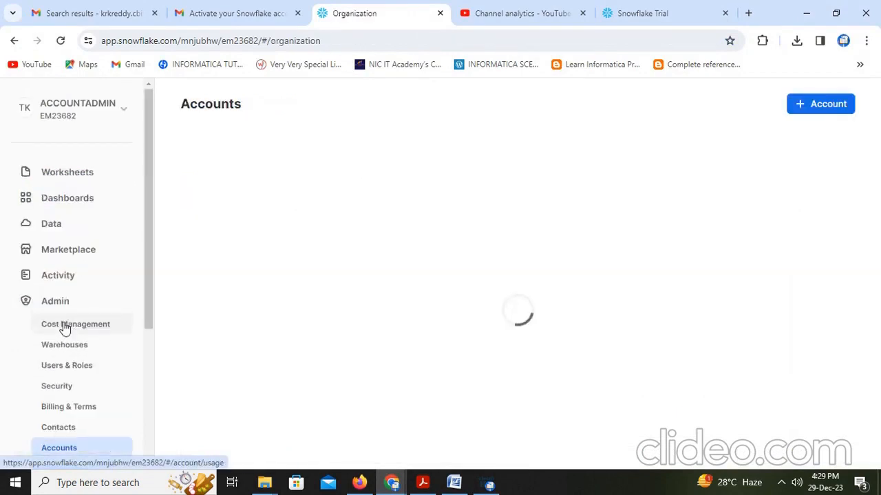
mouse_move(223, 240)
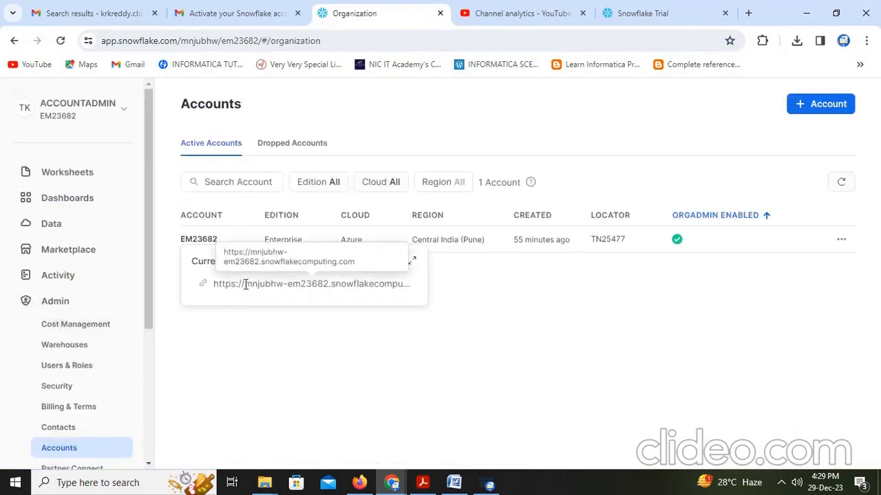
drag(245, 285, 323, 286)
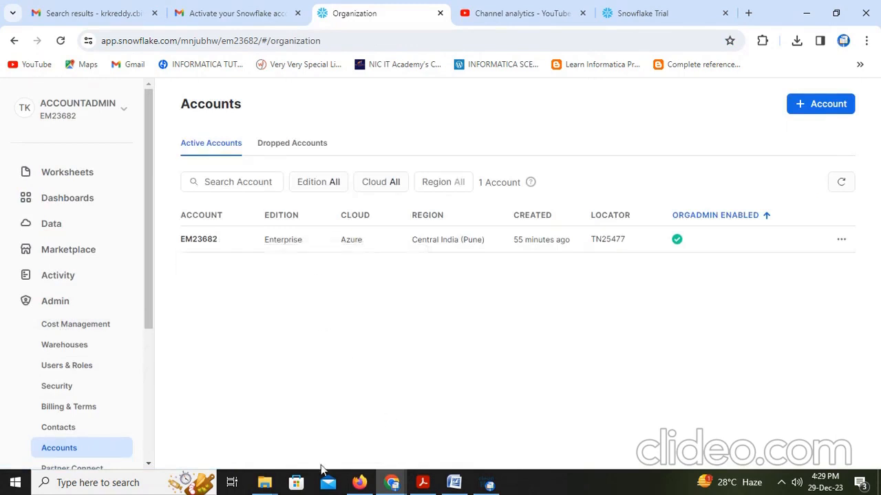
Return to Informatica, cancel the connection edit, and view the Target transformation's target fields and field mapping
click(358, 484)
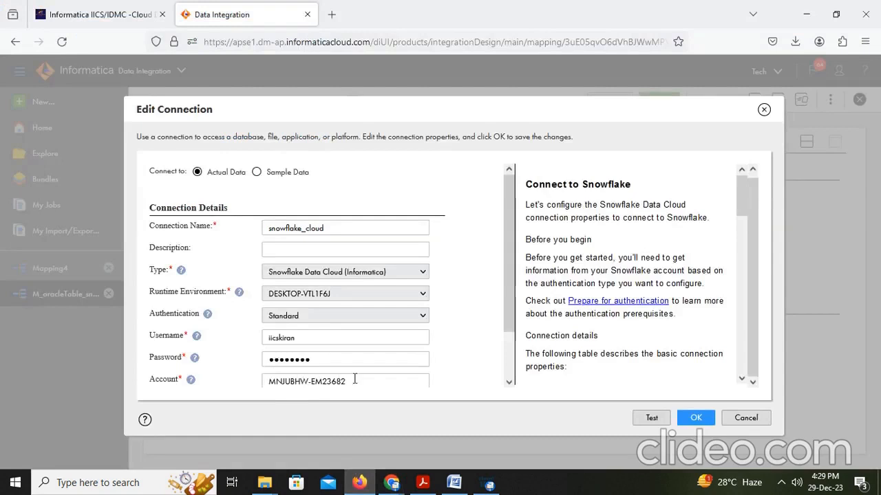
click(750, 421)
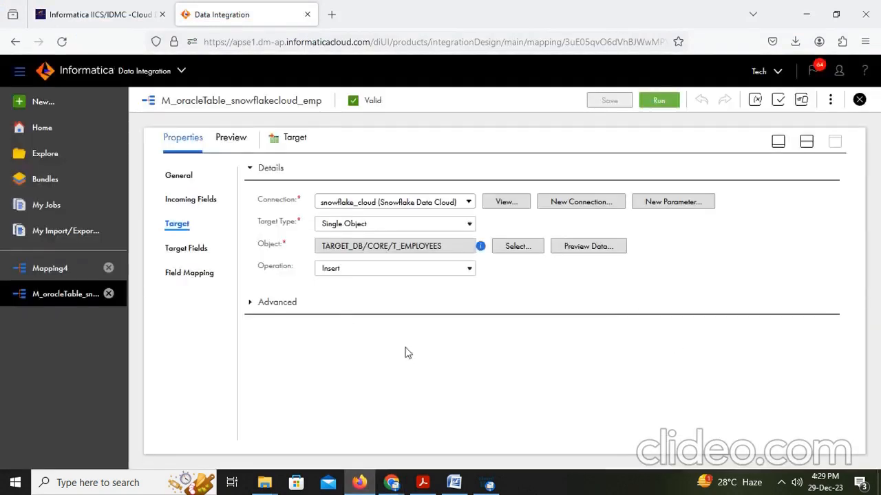
click(189, 250)
click(191, 274)
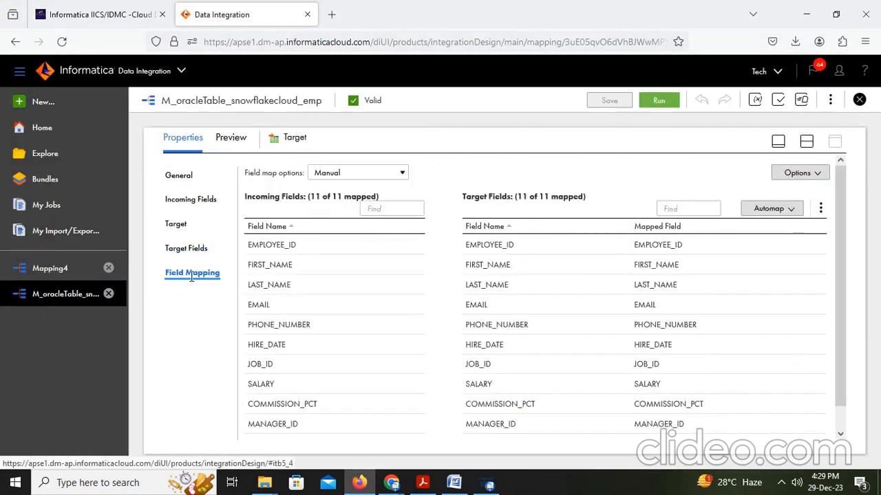
Run the M_oracleTable_snowflakecloud_emp mapping on the DESKTOP-VTL1F6J runtime environment and open its job in My Jobs
click(662, 102)
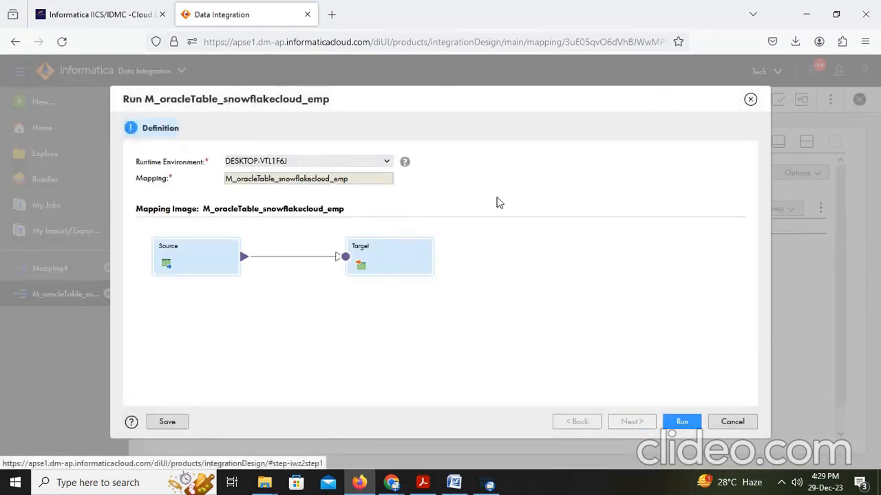
click(689, 421)
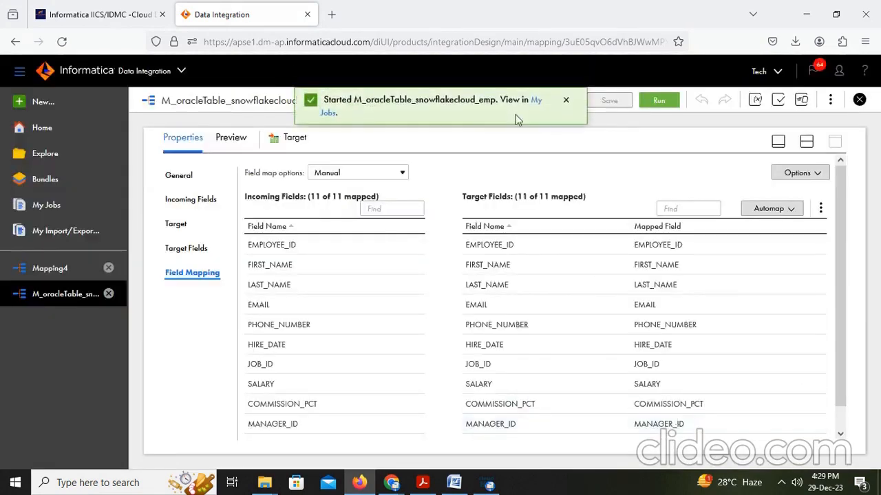
click(331, 117)
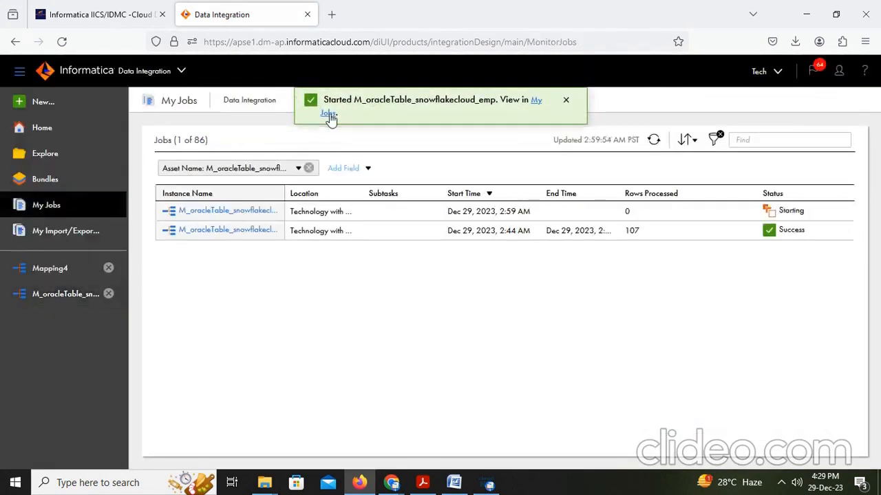
Refresh the job list repeatedly to monitor the mapping run's status and processed rows until it finishes
click(653, 140)
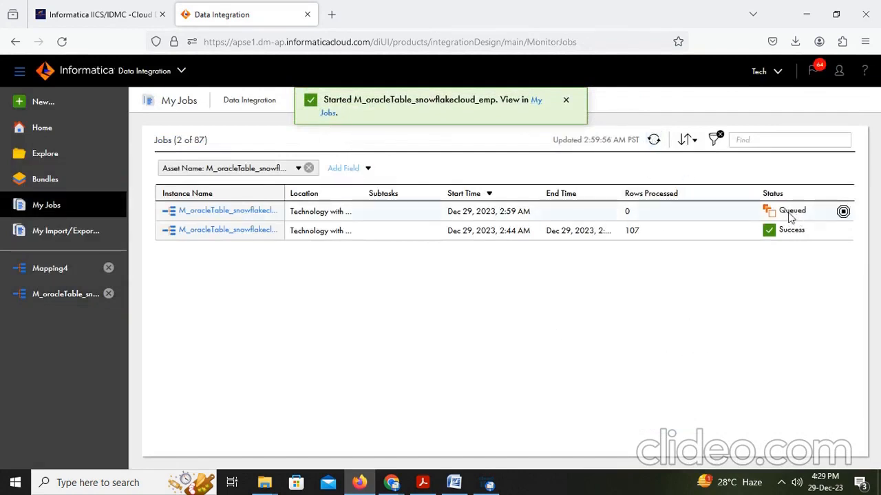
click(653, 140)
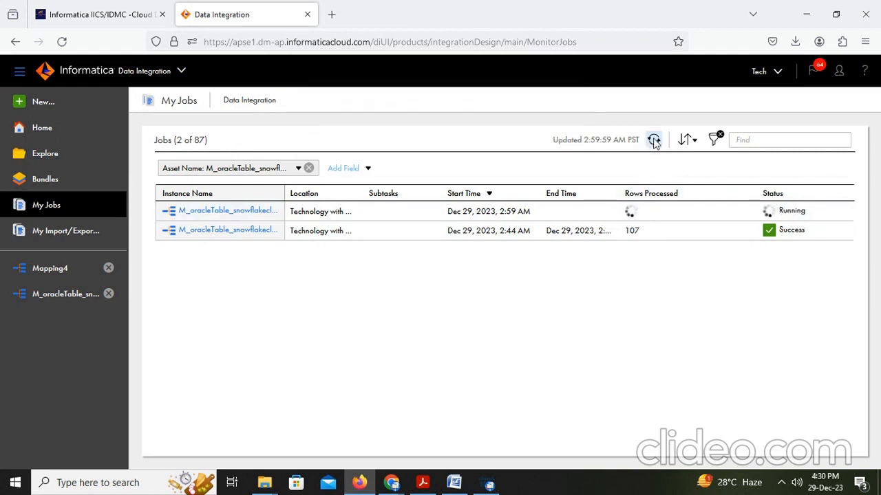
click(653, 140)
click(654, 140)
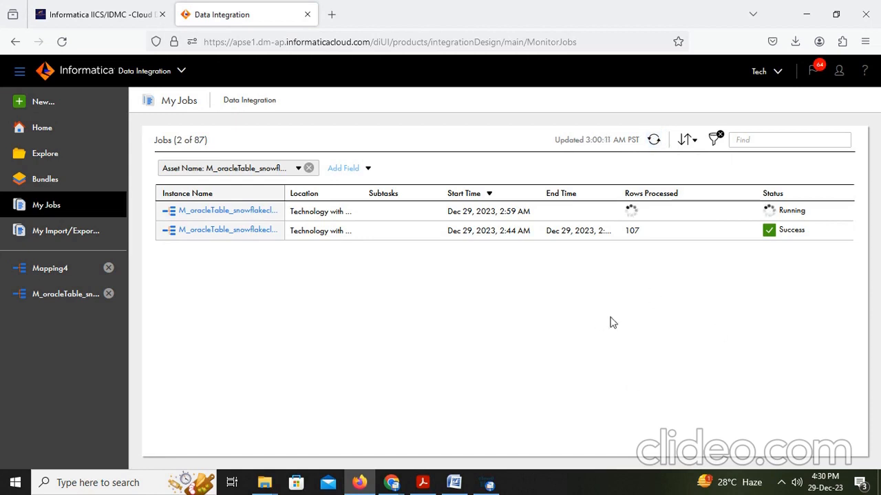
click(654, 141)
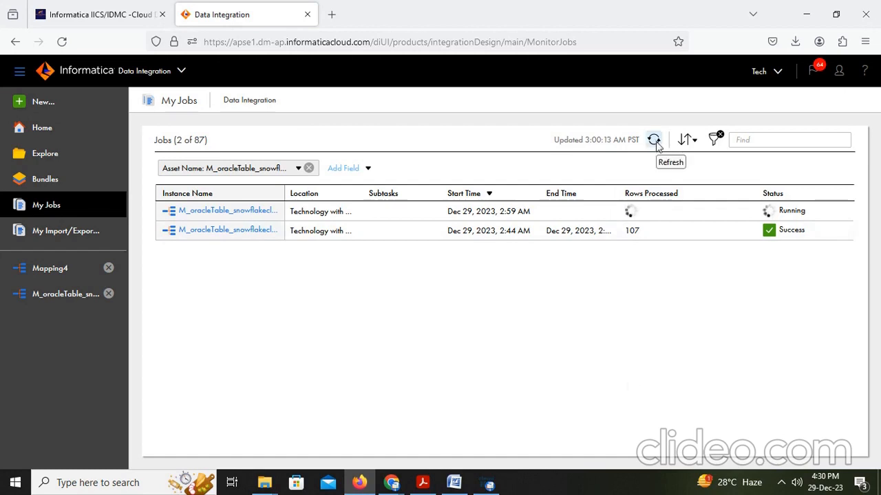
click(656, 145)
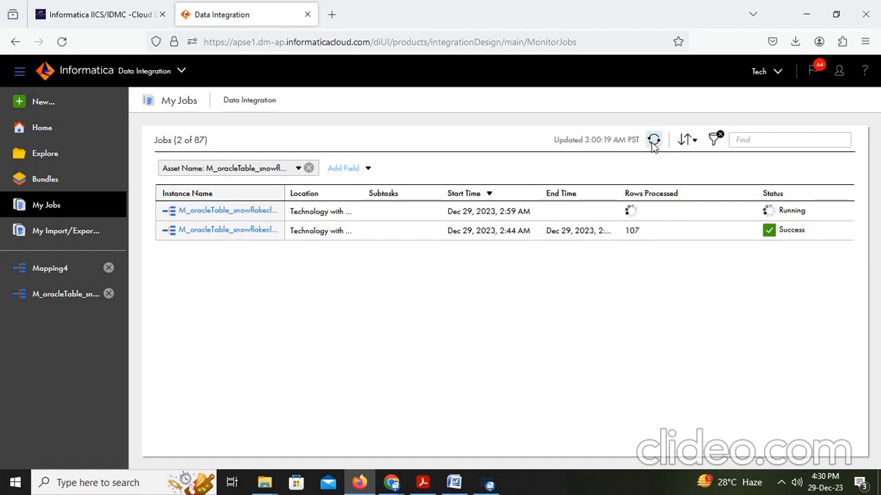
click(654, 143)
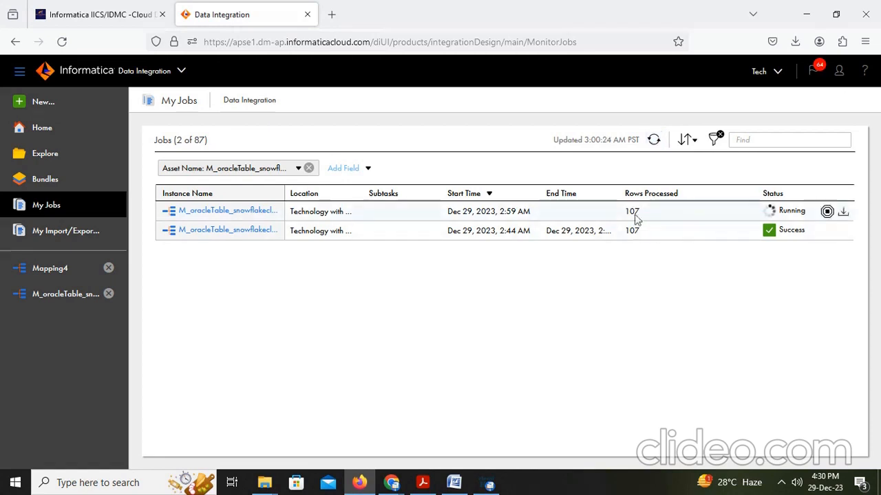
click(654, 142)
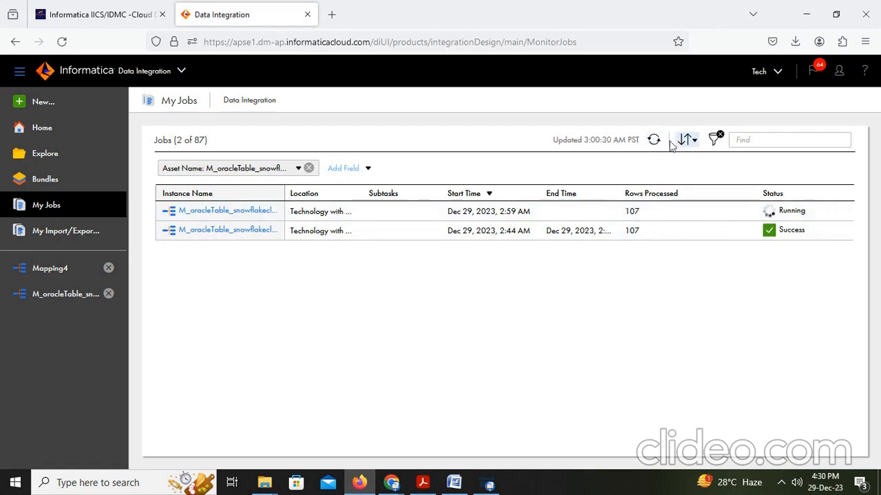
click(653, 141)
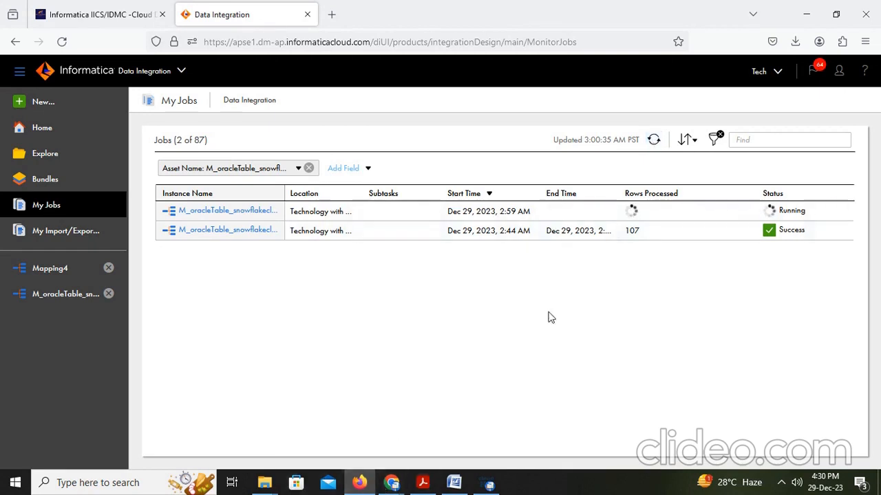
click(649, 141)
click(652, 145)
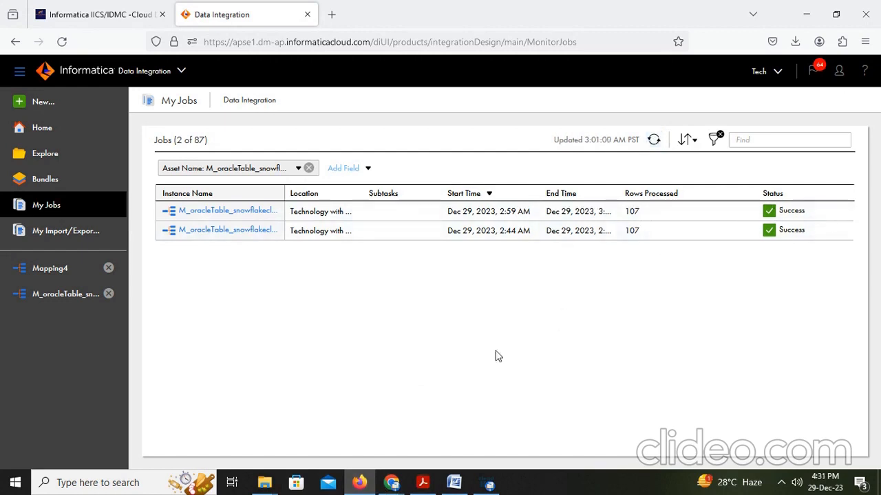
Switch to Snowflake, reopen the 2023-12-29 4:16pm worksheet, run the select on target_db.core.t_employees, and look through the returned rows and columns
mouse_move(394, 476)
click(338, 421)
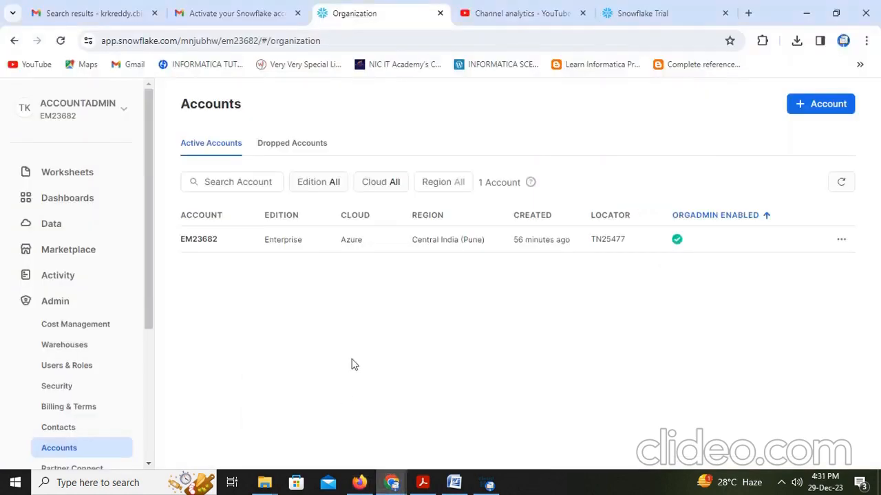
click(81, 175)
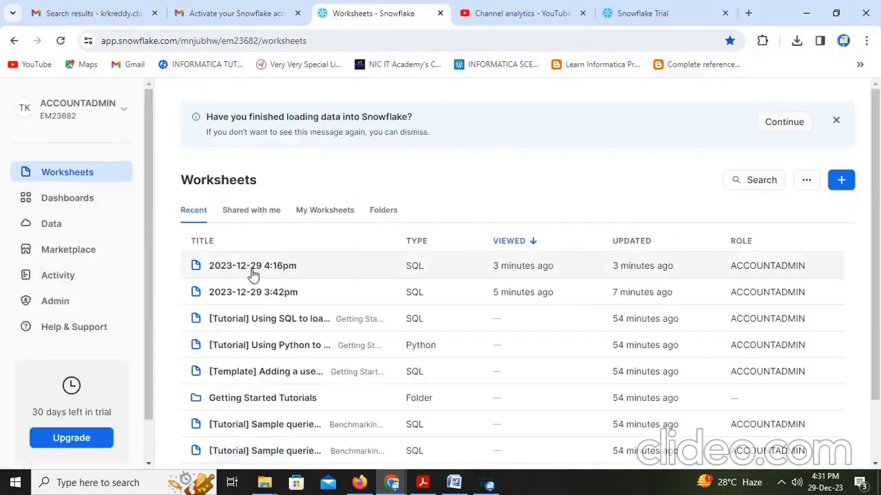
click(252, 273)
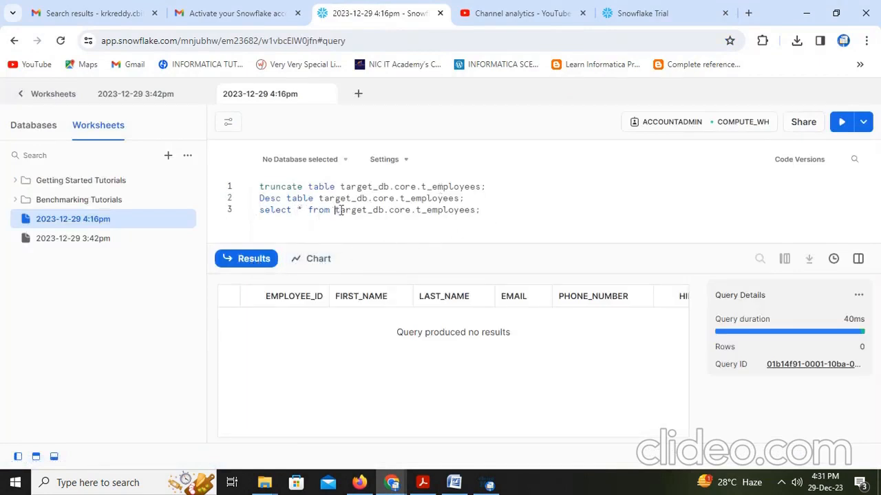
drag(335, 210, 477, 211)
click(495, 214)
click(842, 122)
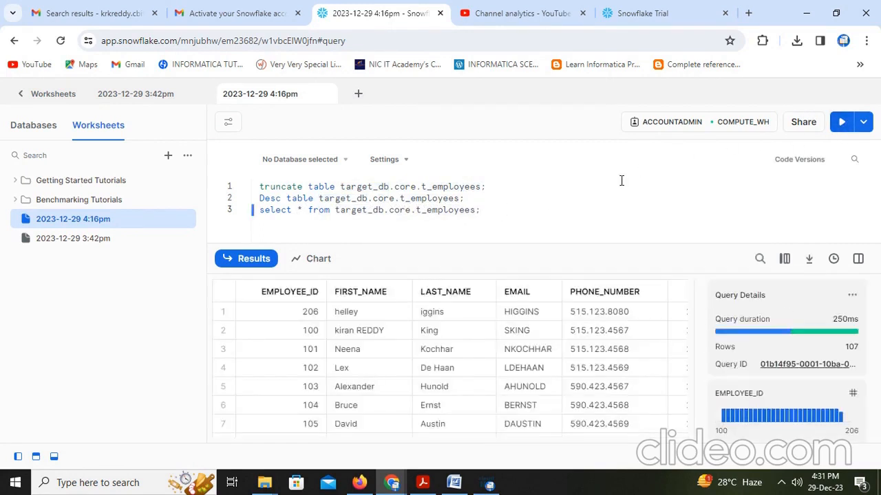
scroll(503, 361, down, 12)
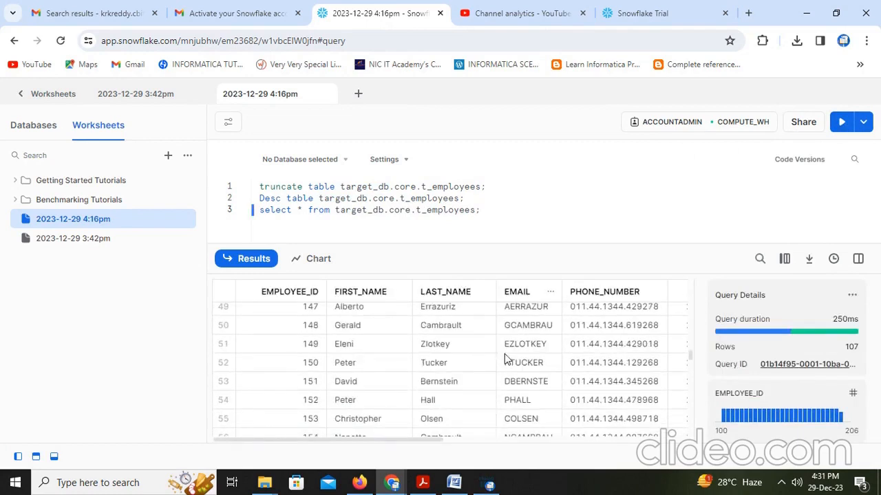
scroll(504, 359, down, 6)
click(401, 441)
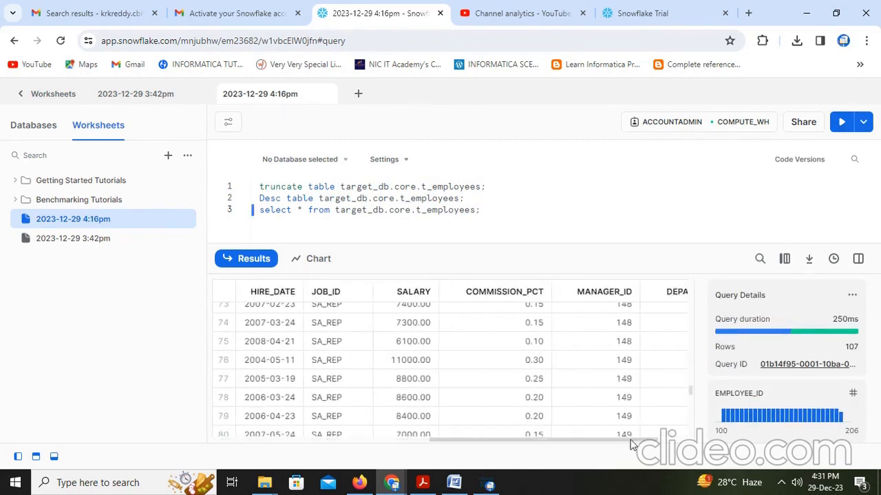
Switch to the Word notes and add the lines "Like this we will store the data" and "Subscribe and like"
click(454, 484)
key(Return)
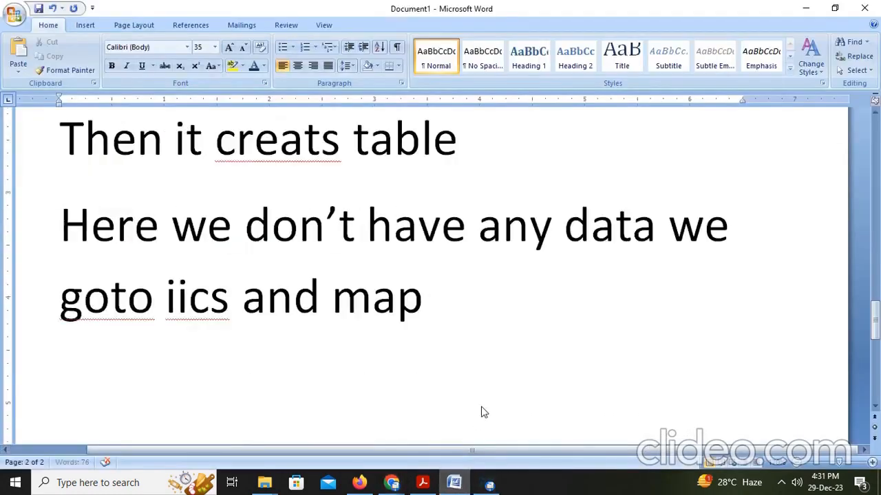
text(Like th)
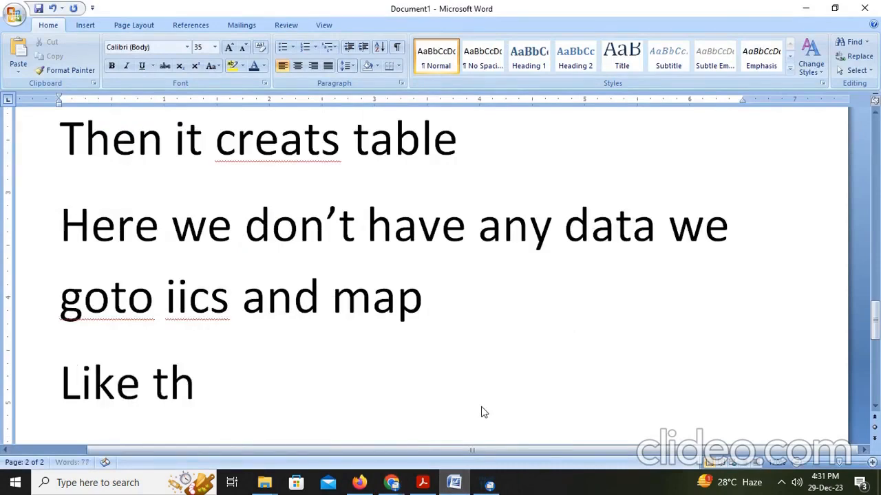
text(is we )
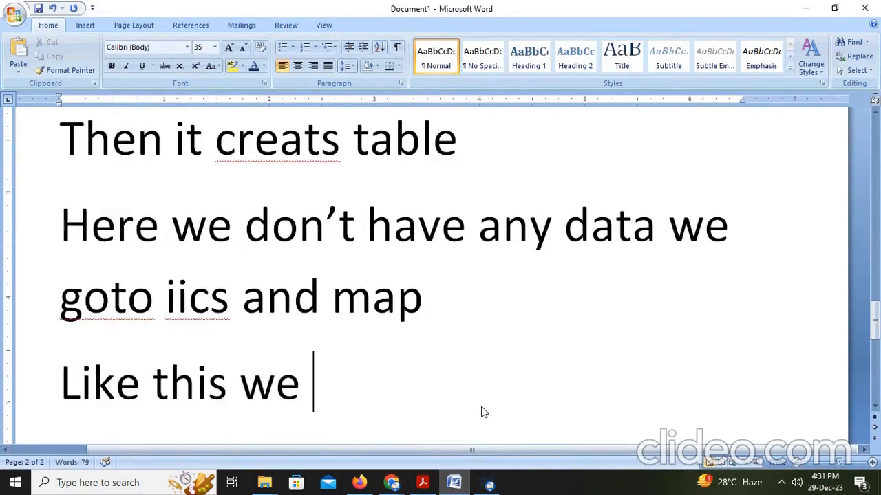
text(will store)
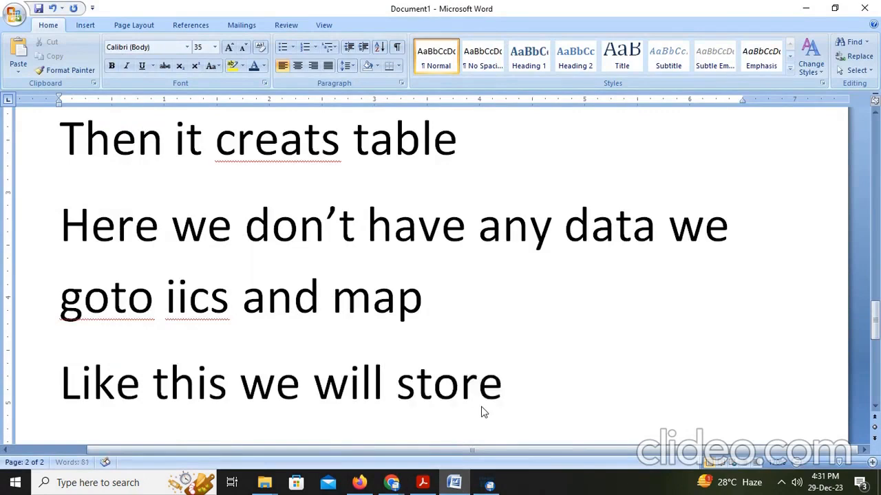
text( the data)
key(Return)
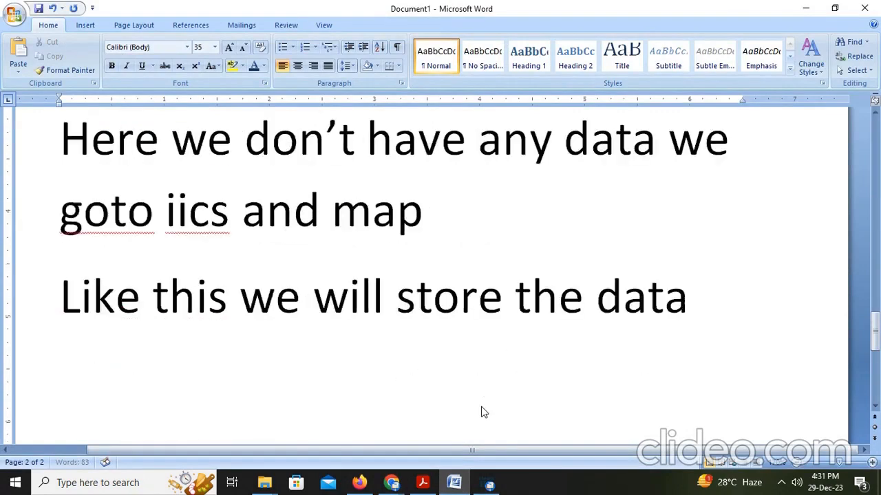
text(subsc)
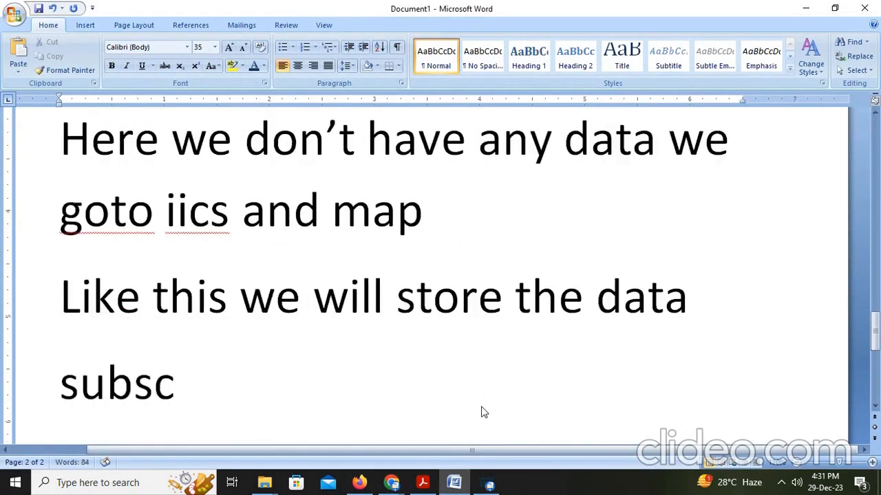
text(ribe and like)
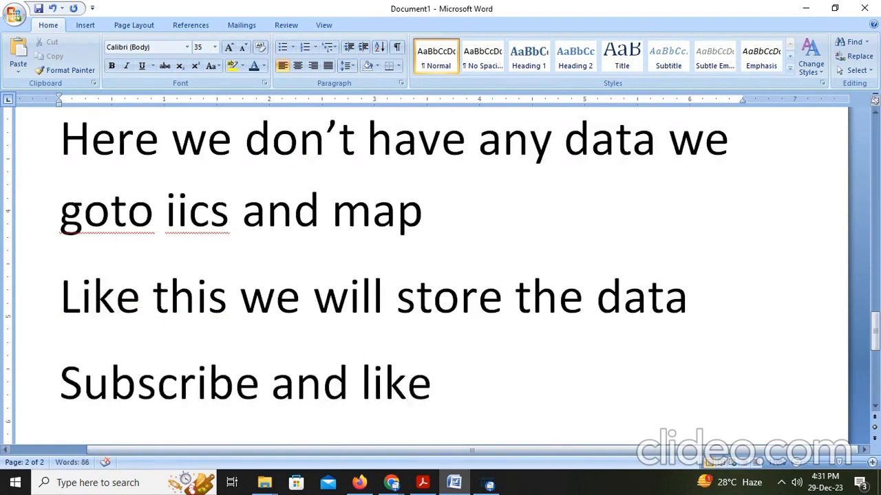
click(489, 485)
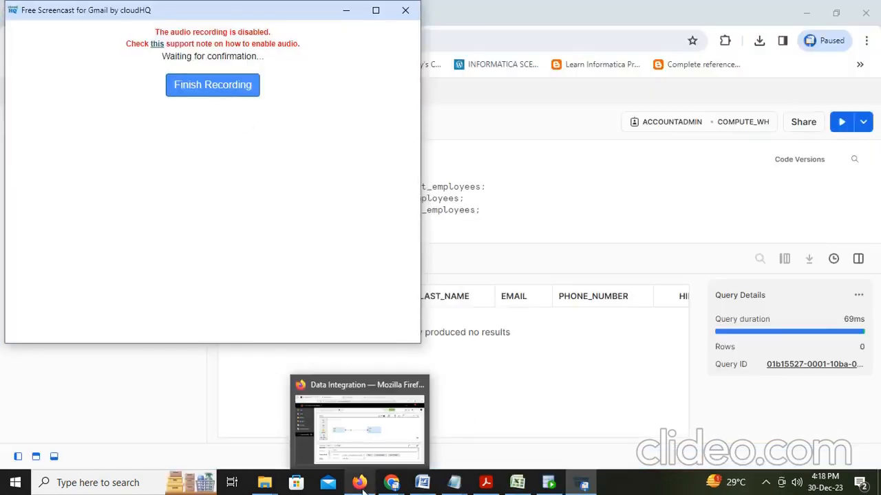
Switch to the Word document and add the line "Source qualifier transformation excercises" below the SELECT query, followed by a new line
click(359, 483)
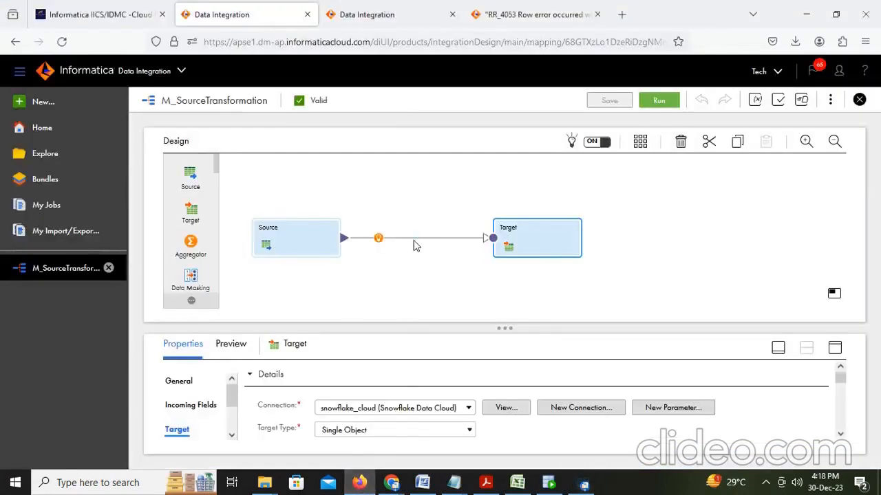
click(423, 483)
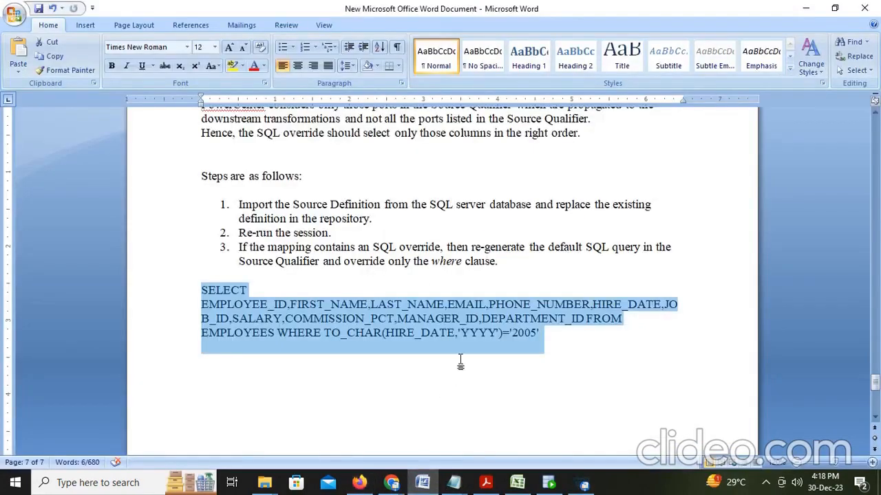
click(584, 352)
key(Return)
key(Return)
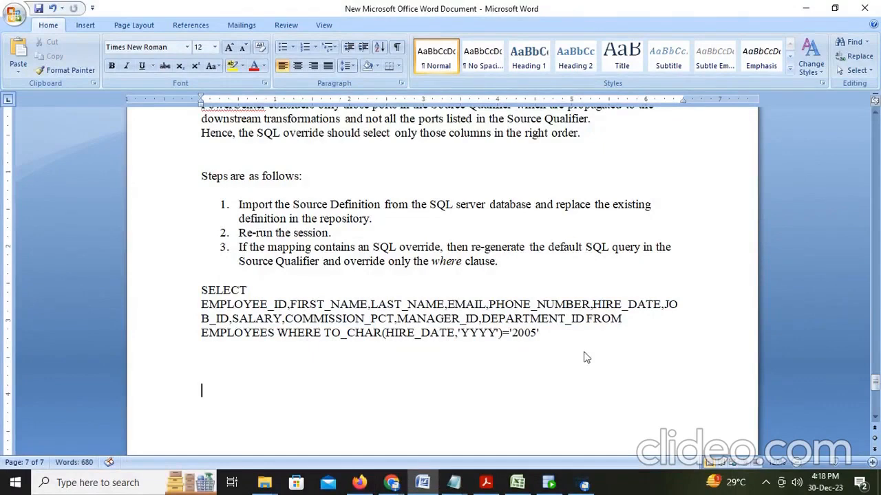
text(Sourc)
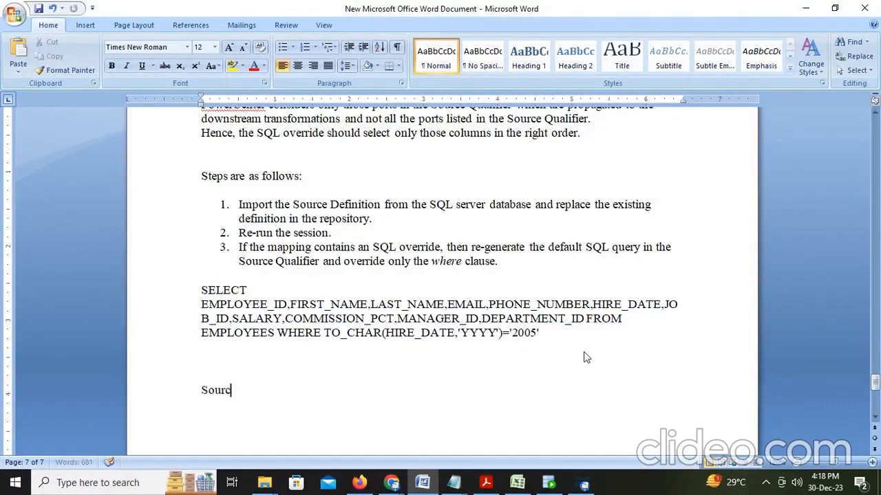
text(e qual)
key(BackSpace)
text(alifier t)
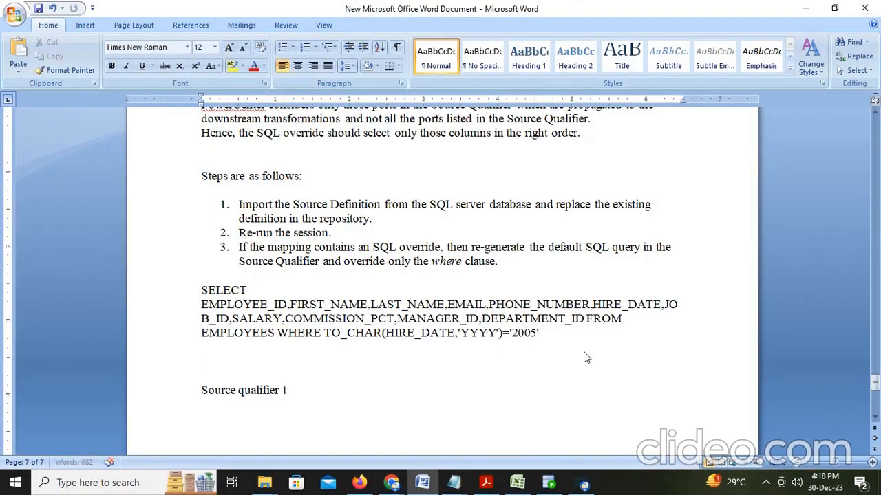
text(ransformation excer)
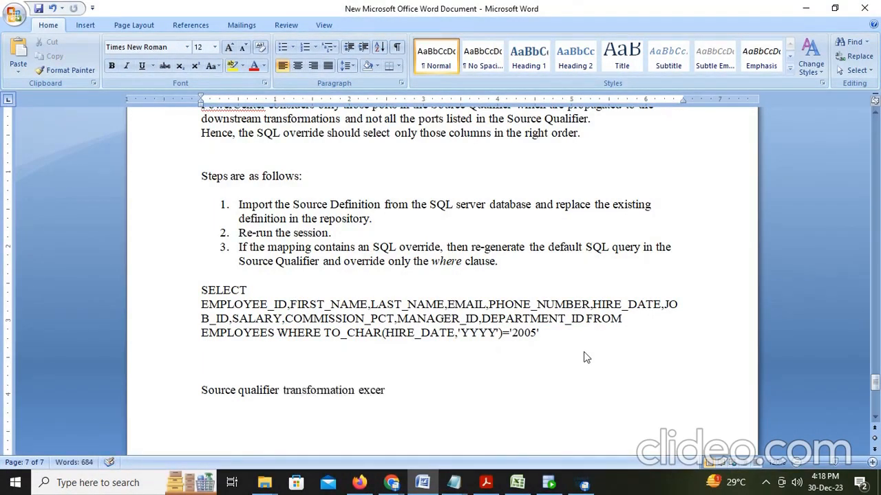
text(cises)
key(Return)
Return to Informatica, maximize the Source transformation's properties, and view its connection, object and query options
key(alt+Tab)
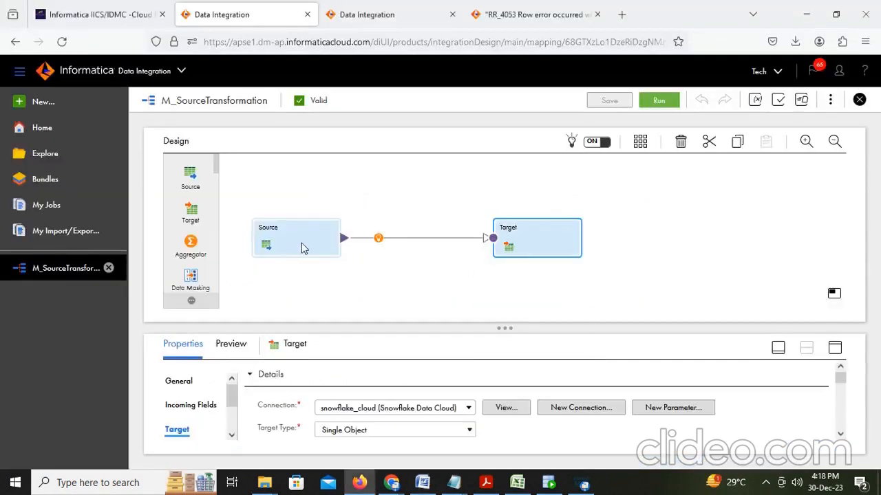
click(303, 247)
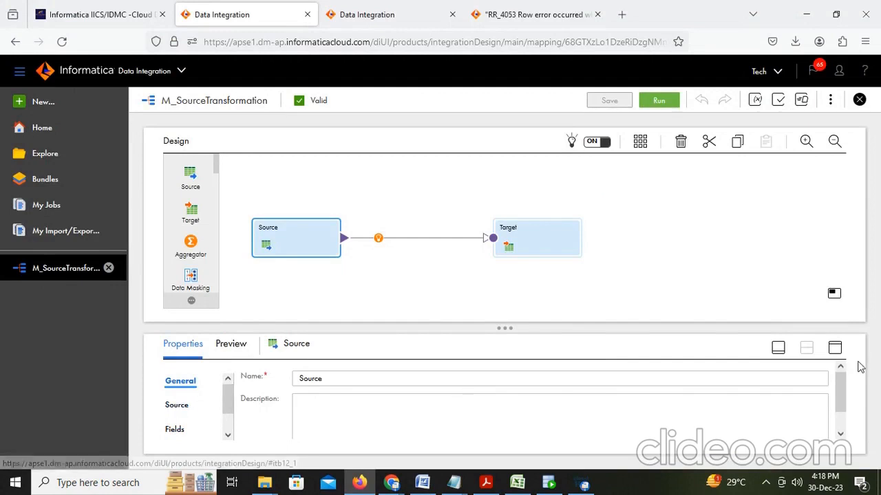
click(835, 348)
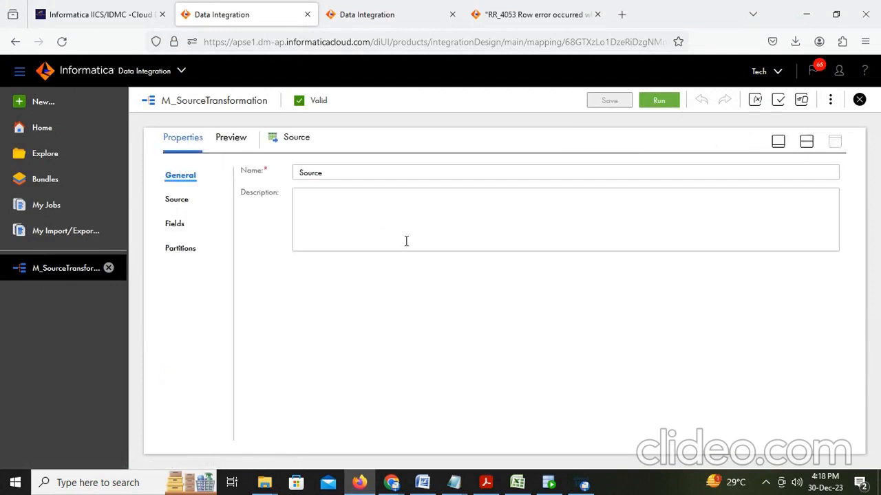
click(178, 200)
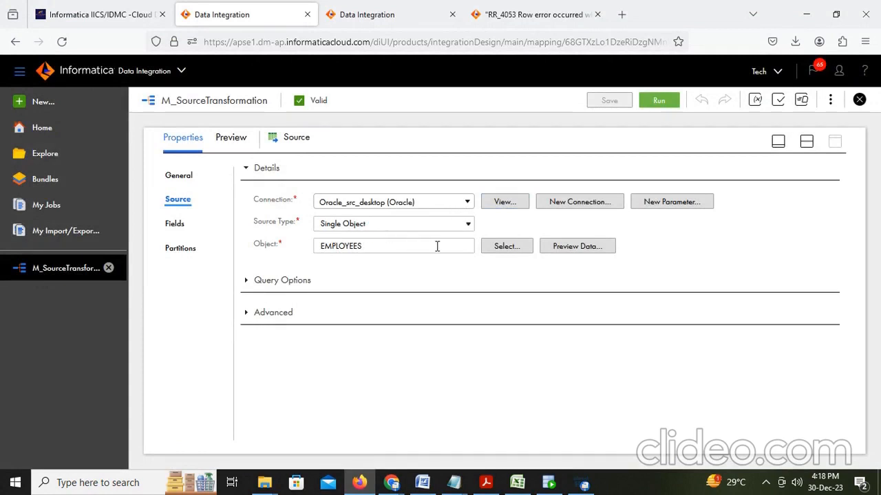
click(247, 282)
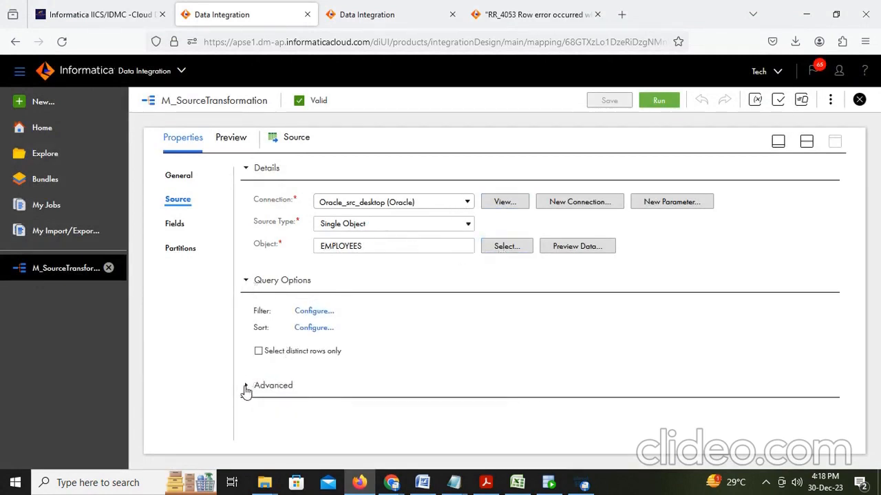
Expand the Source transformation's advanced settings, copy the SQL Override query, and clear it from the field
click(246, 391)
scroll(417, 393, down, 5)
click(433, 325)
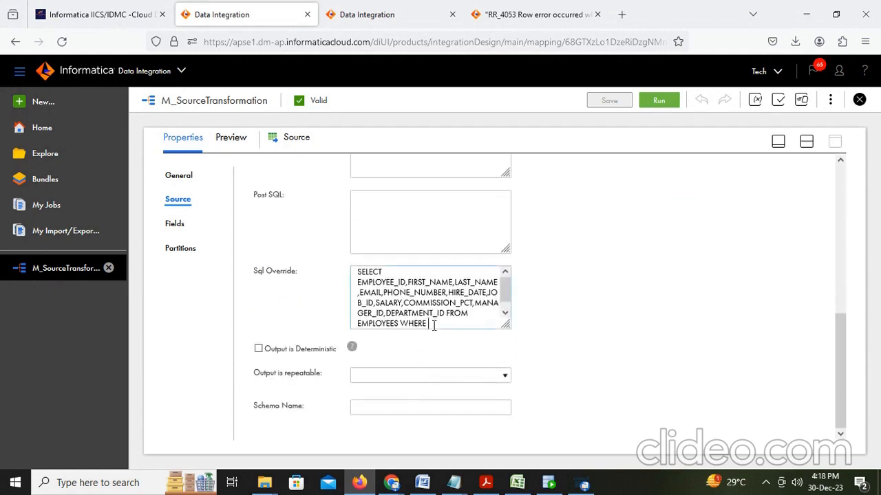
text(TO_CHAR(HIRE_DATE,'YYYY')='2005')
drag(492, 327, 334, 248)
key(ctrl+c)
key(BackSpace)
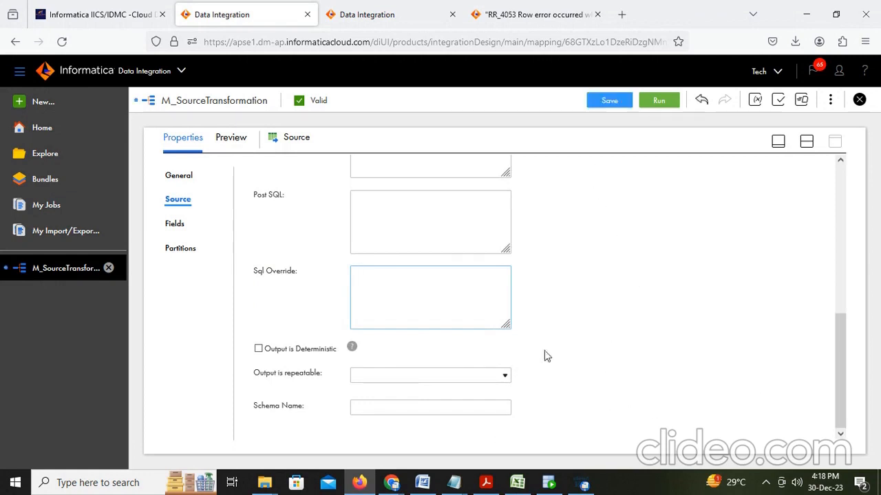
scroll(550, 355, up, 4)
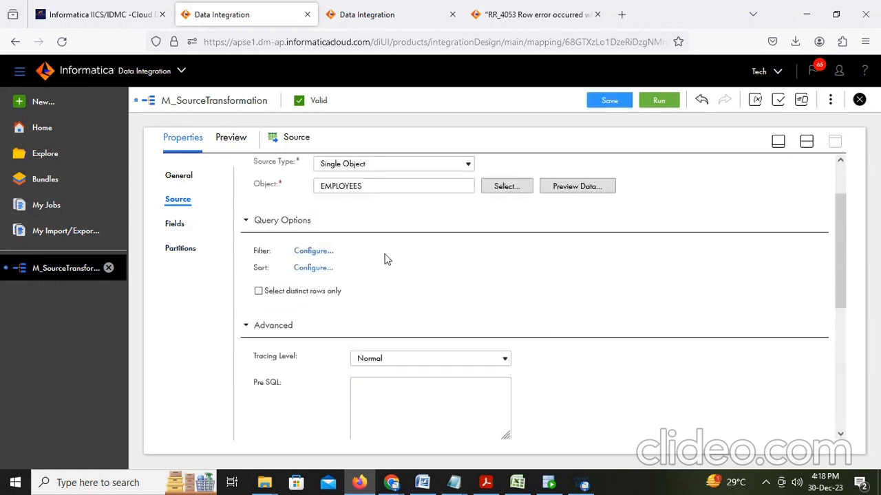
Open the Target transformation with maximized properties and view its connection, object and operation details
click(807, 143)
click(540, 246)
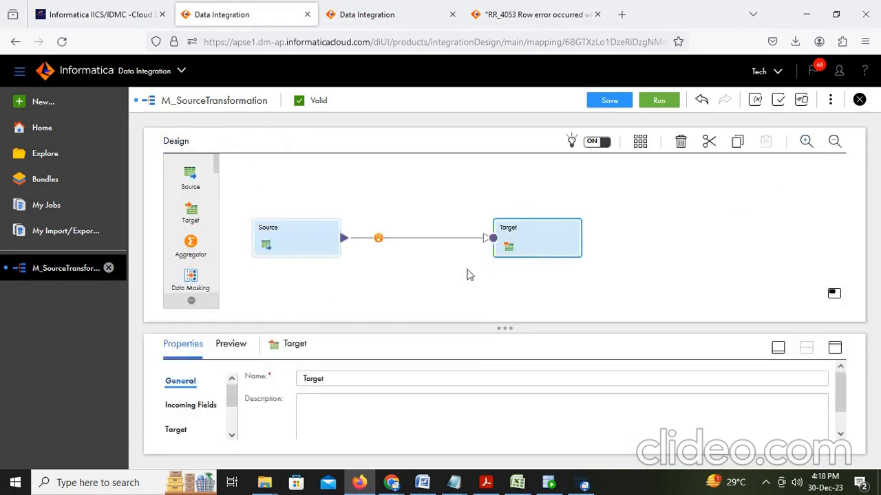
click(835, 348)
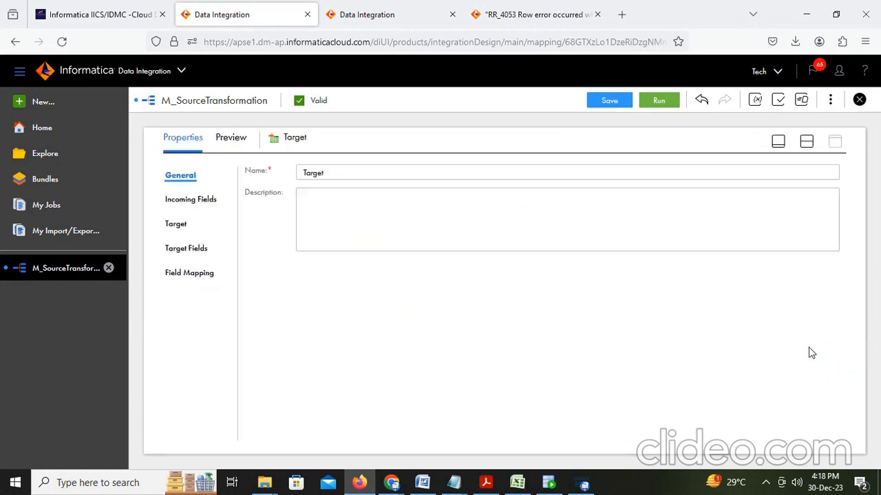
click(186, 229)
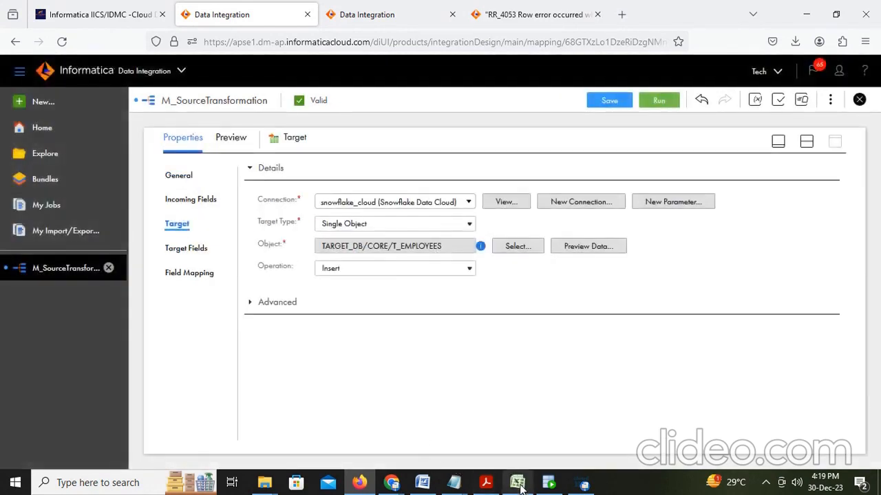
Switch to the Word document and paste the copied SQL override over the existing SELECT query
click(422, 482)
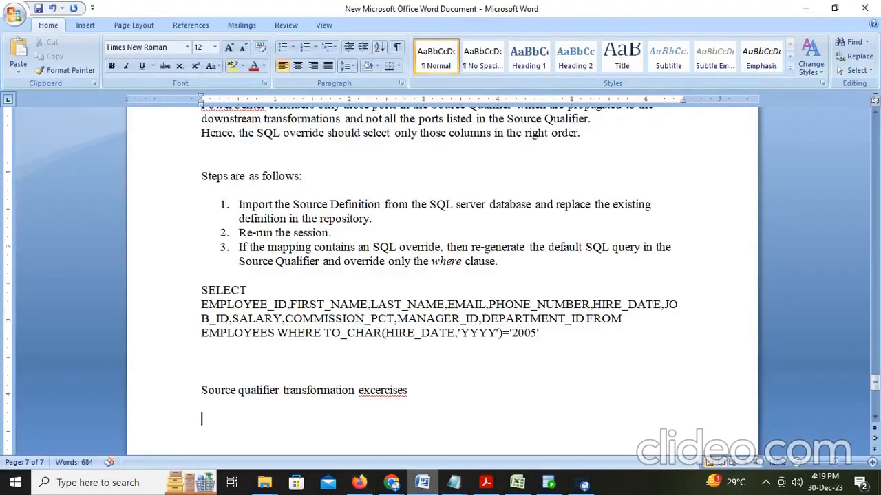
text(as)
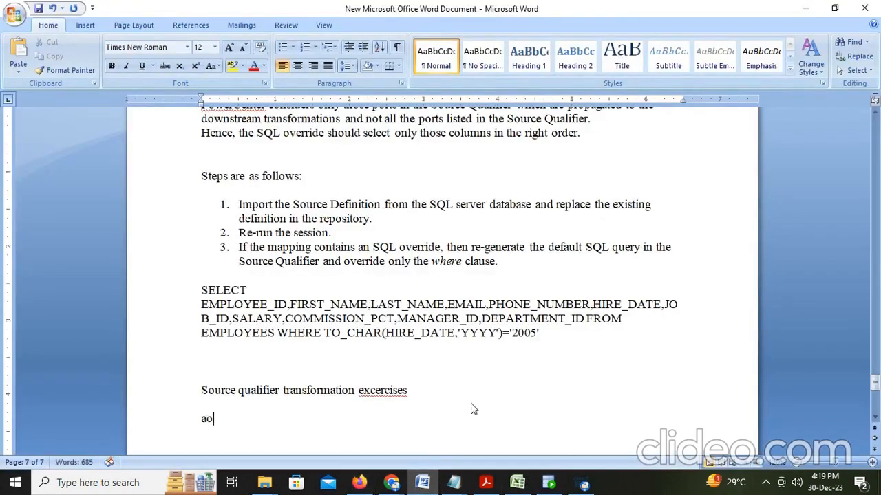
key(BackSpace)
key(BackSpace)
text(spir)
key(BackSpace)
key(BackSpace)
key(BackSpace)
drag(548, 336, 189, 291)
key(ctrl+v)
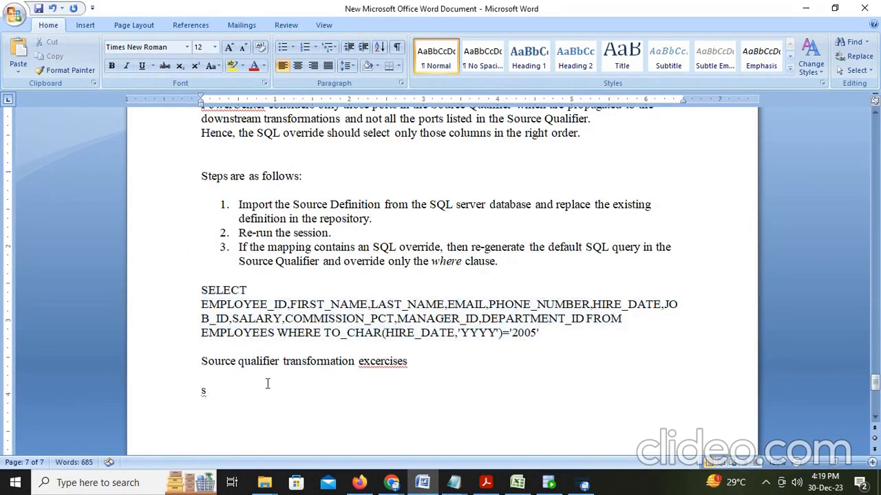
Complete the line "Source is assigned to oracle table and target is for snowflake cloud" and start another reading "Now we will do"
text(ource is assigned to oracle tab)
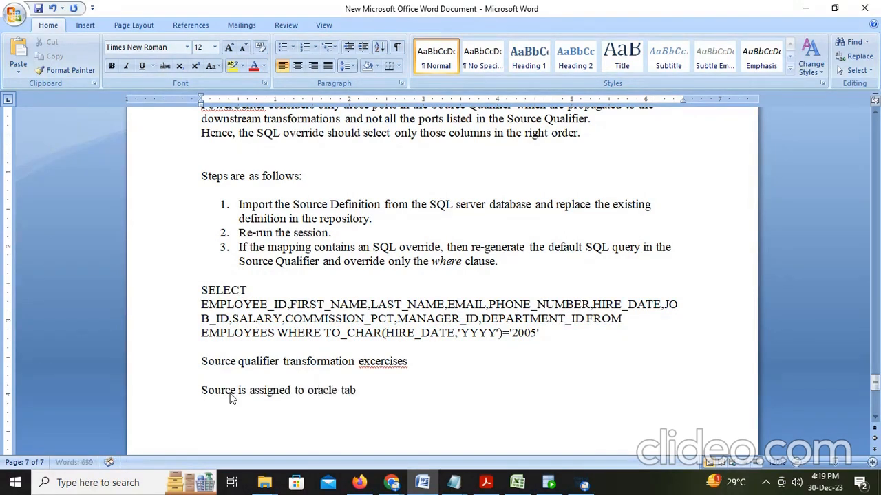
text(le and target is )
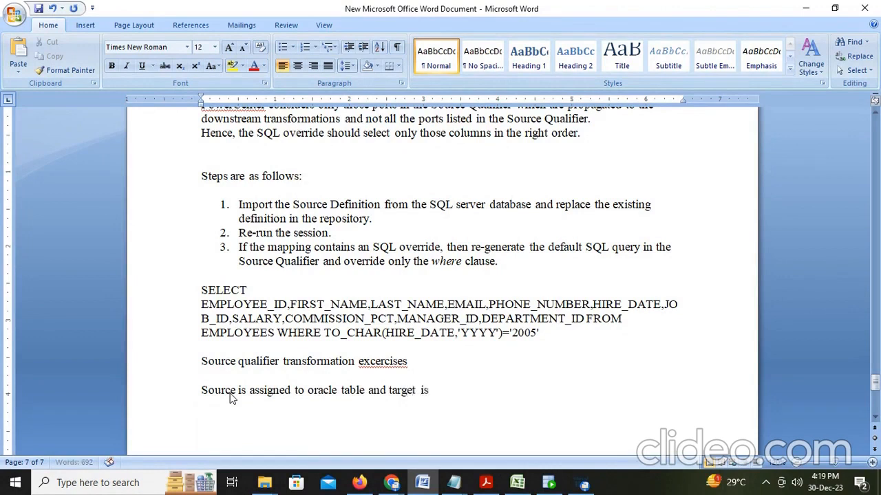
text(for n)
key(BackSpace)
text(snowflake)
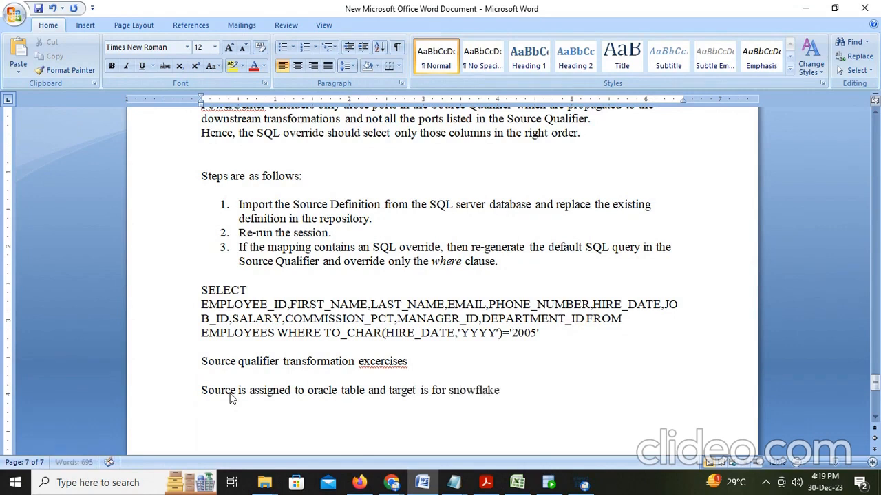
text( cloud)
key(Return)
text(Now we )
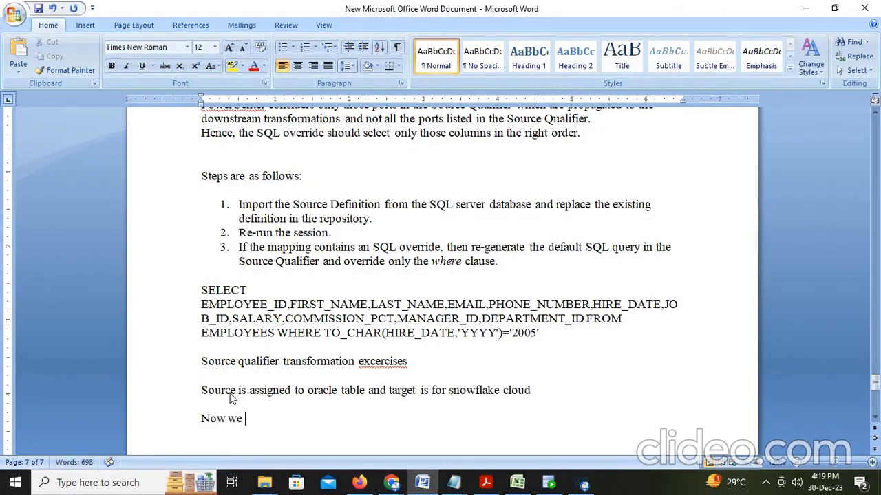
text(will do)
Switch to Informatica, expand the Target transformation's advanced settings to review them, and restore the split design view
key(alt+Tab)
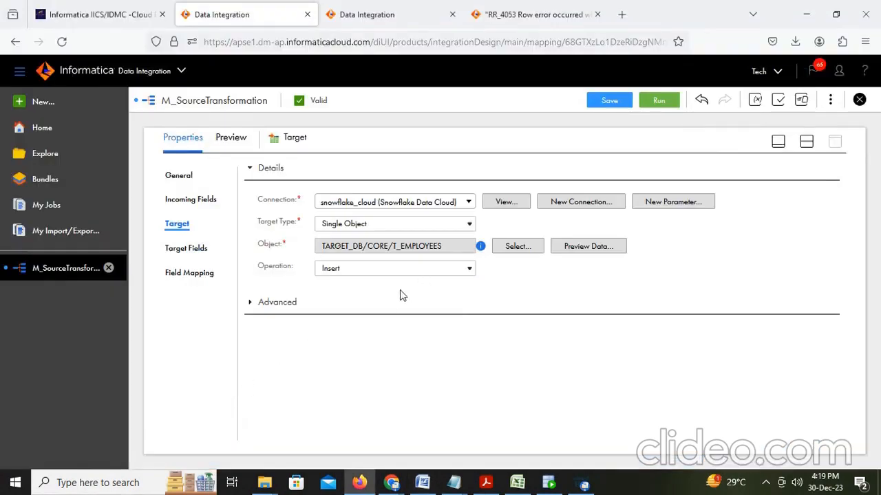
click(254, 309)
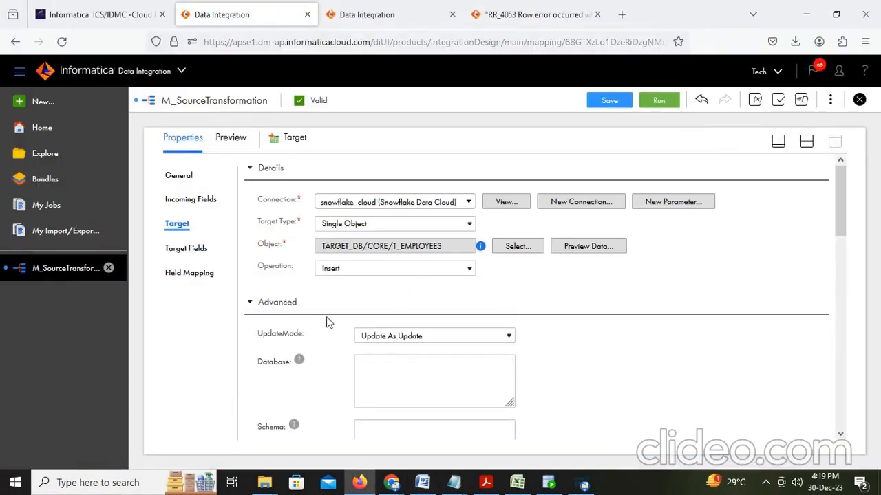
scroll(369, 346, down, 2)
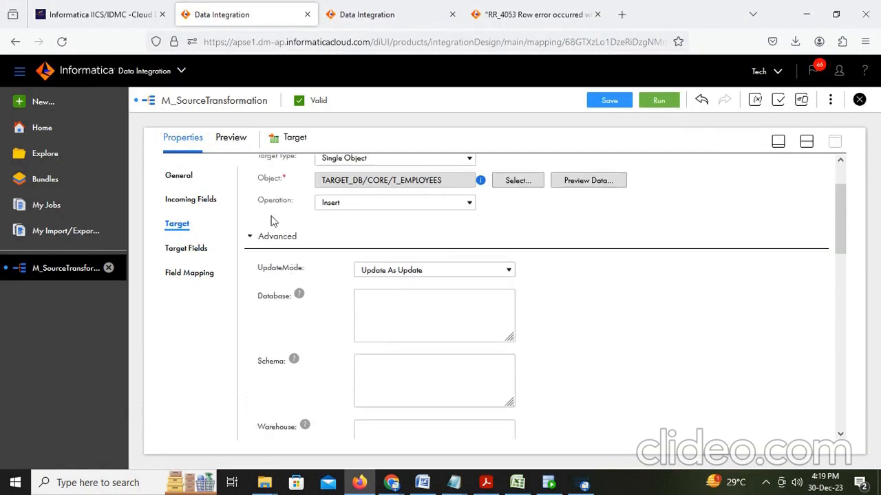
click(807, 143)
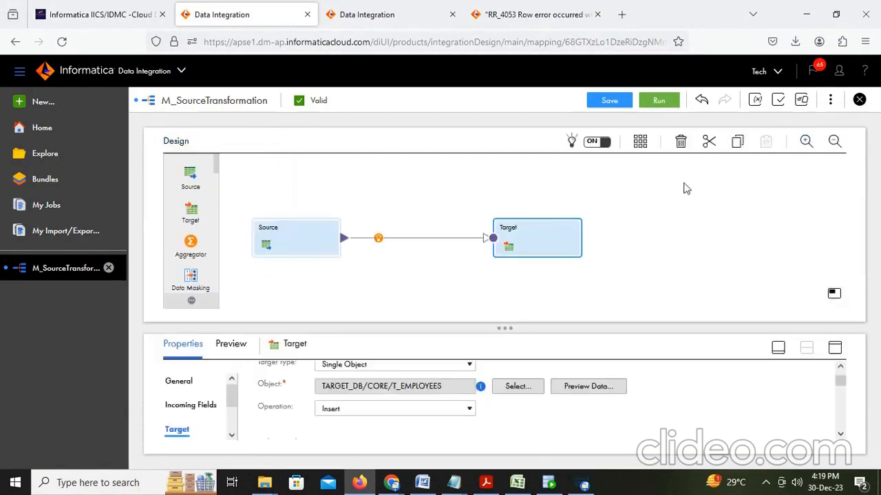
Open the Source transformation's maximized properties, expand its query options and open the filter configuration
click(280, 246)
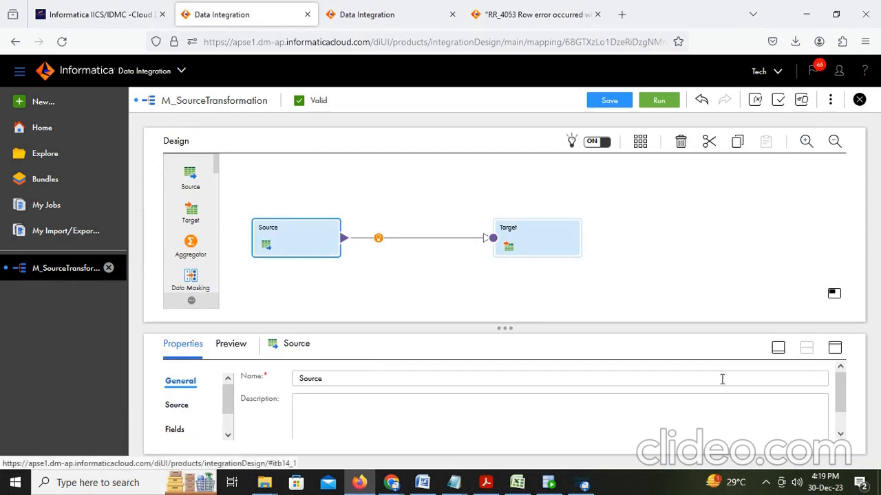
click(835, 348)
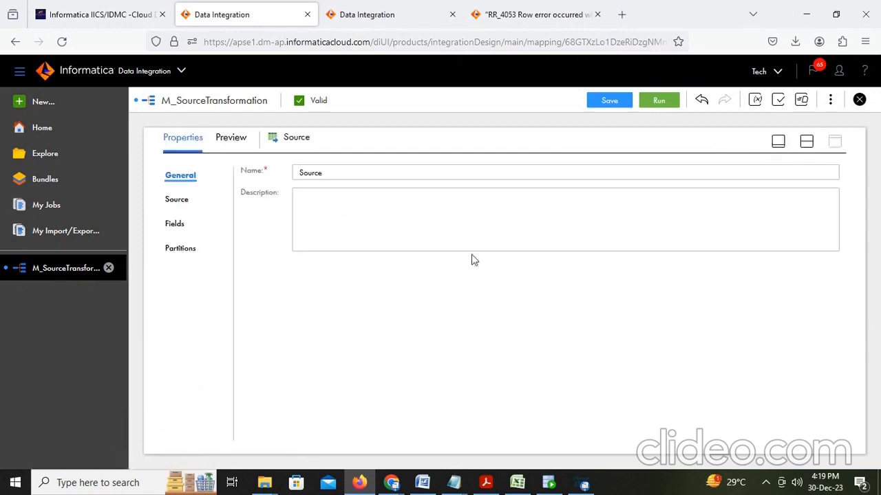
click(178, 207)
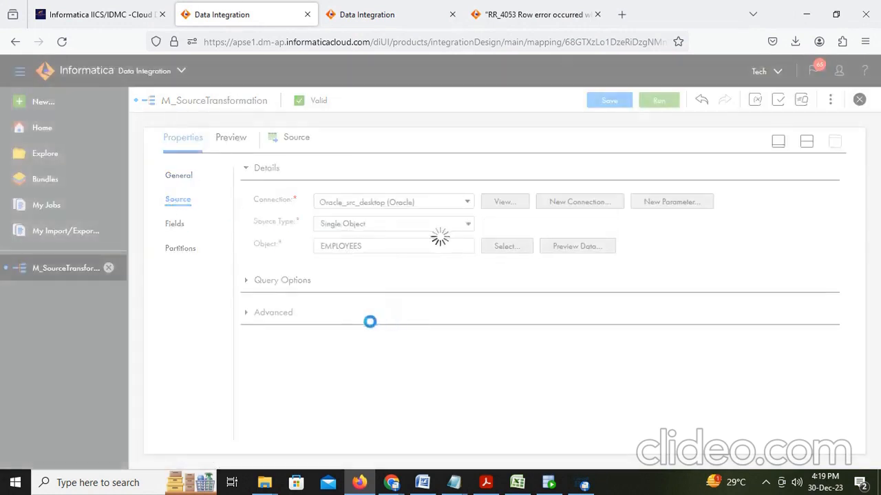
click(246, 281)
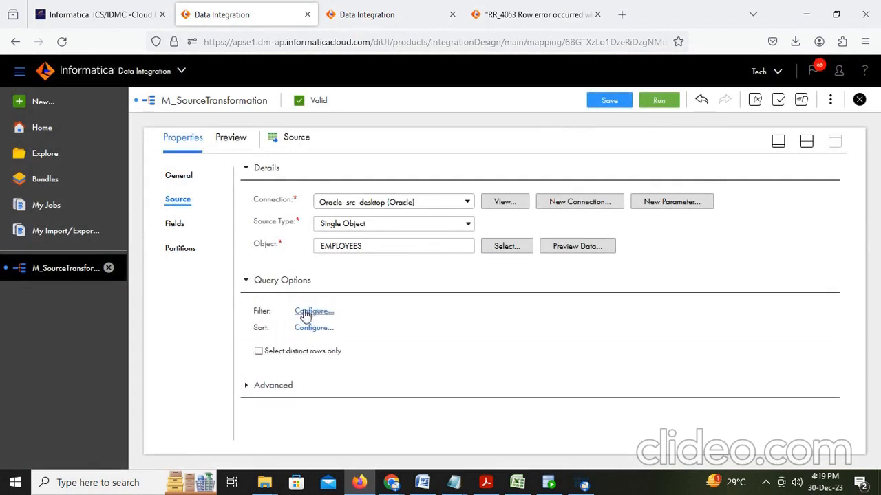
drag(272, 311, 255, 311)
click(310, 312)
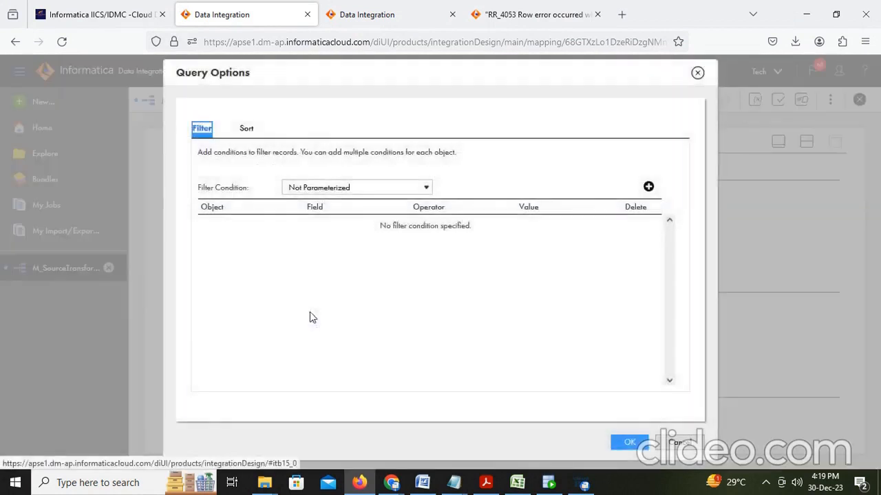
Add a source filter condition on the EMPLOYEES object where SALARY is less than 5000, and apply it
click(648, 187)
click(267, 232)
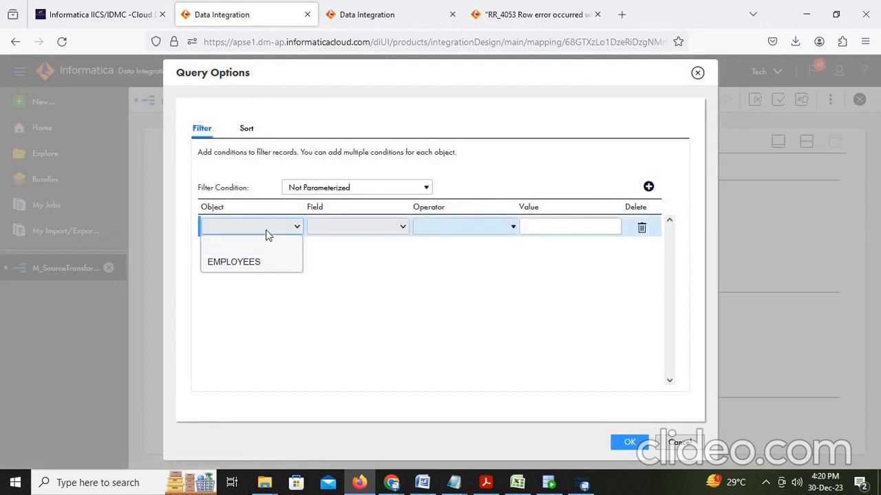
click(230, 266)
click(359, 237)
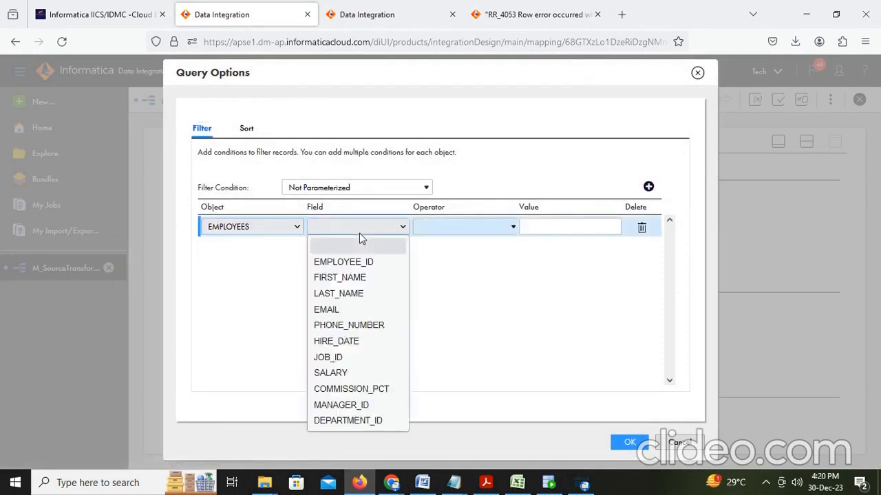
click(345, 370)
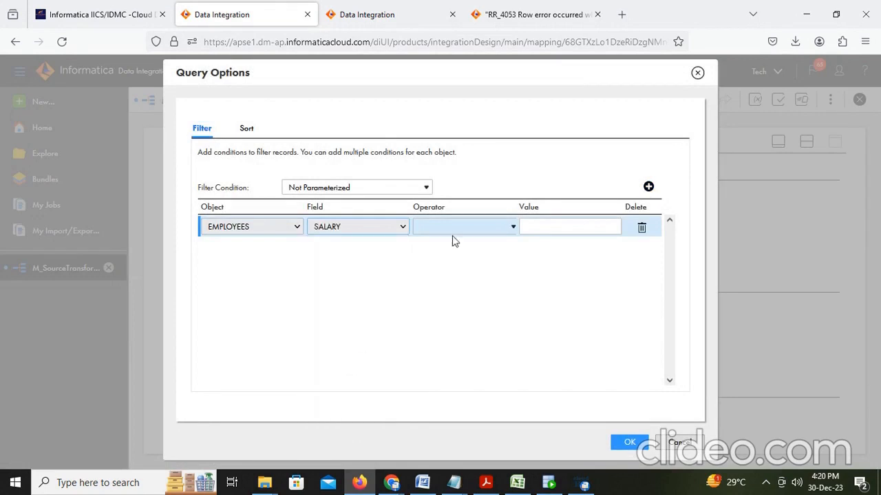
click(458, 233)
click(458, 278)
click(553, 230)
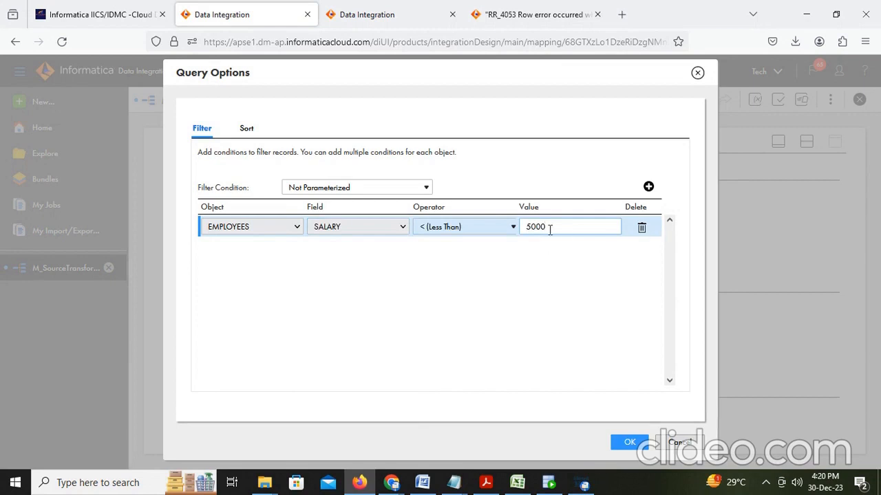
drag(549, 229, 519, 233)
click(633, 443)
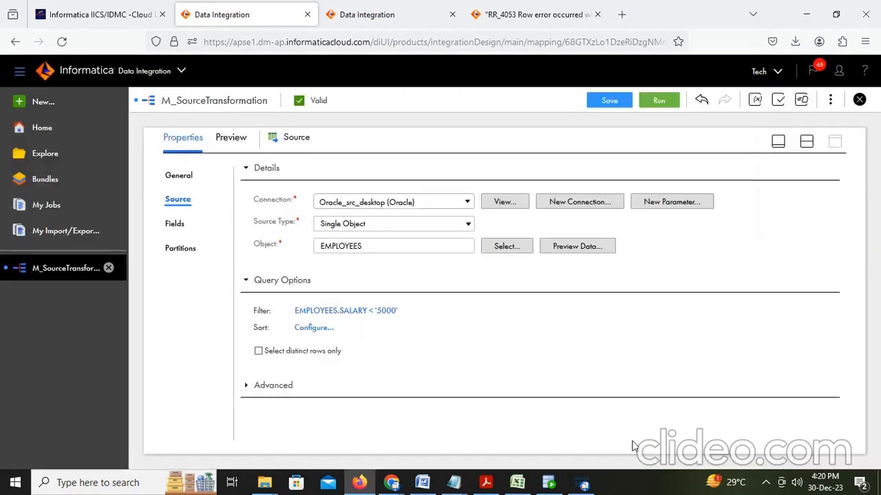
Save the M_SourceTransformation mapping, restore the split view, and run the mapping in its selected runtime environment
click(616, 103)
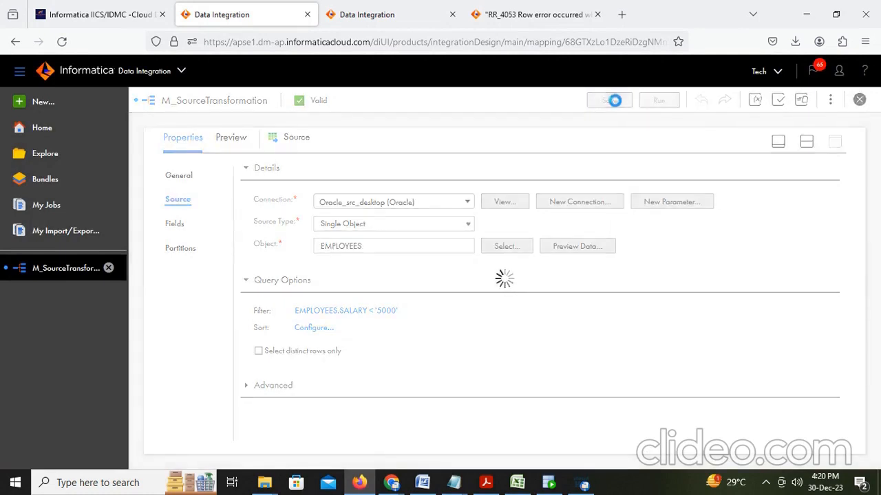
click(807, 143)
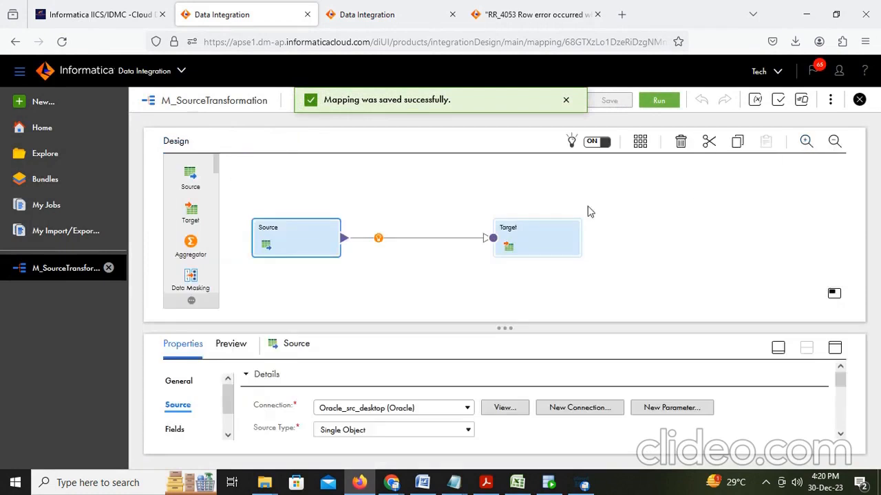
click(660, 101)
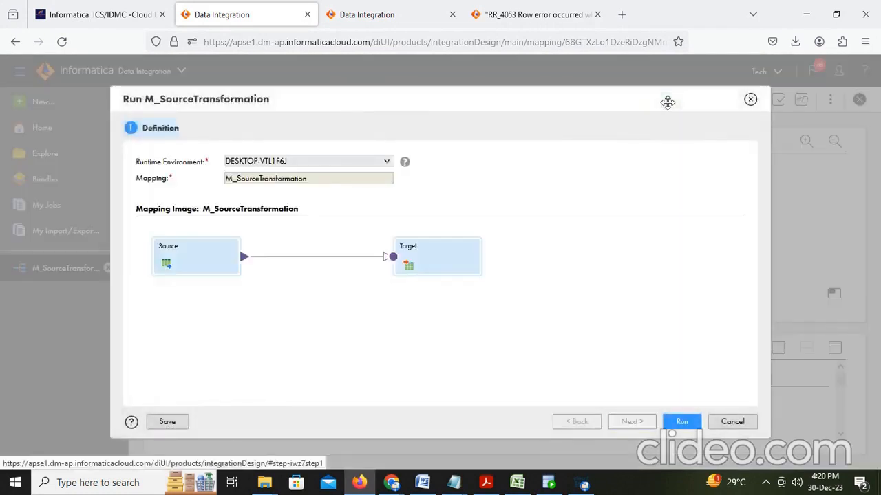
click(681, 422)
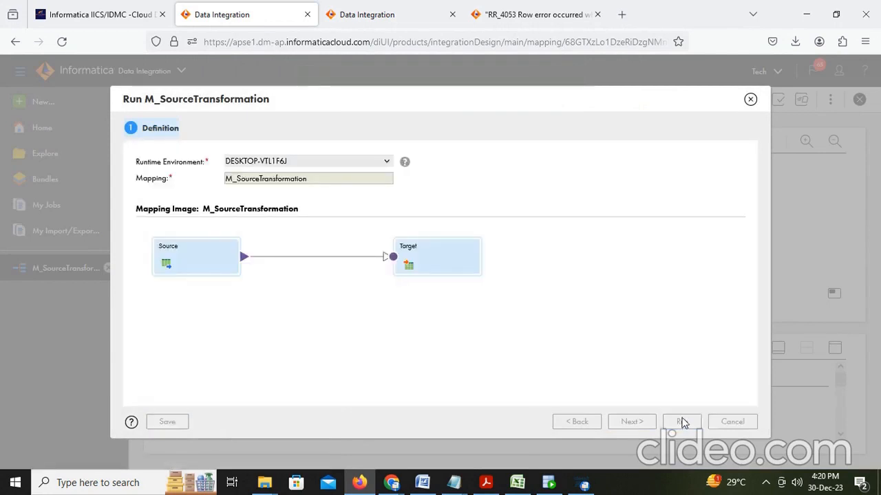
Switch to the Snowflake worksheet, run the select query on target_db.core.t_employees, and check the target table's contents
click(392, 482)
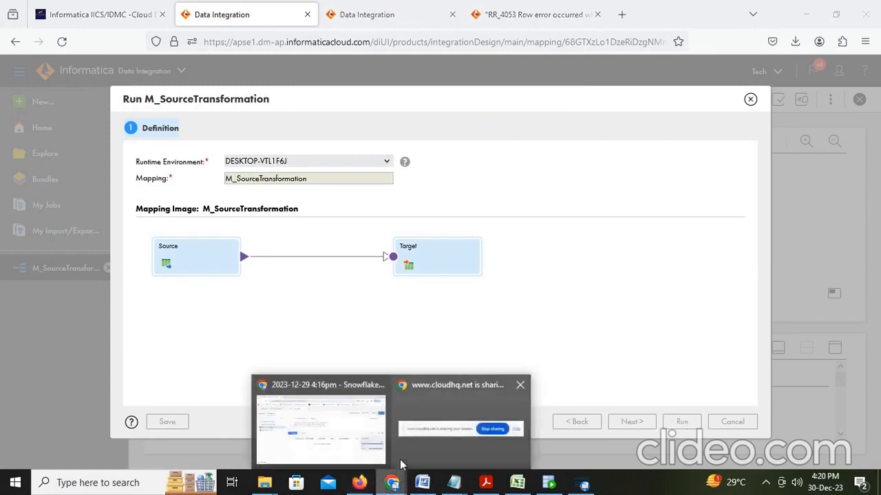
click(309, 436)
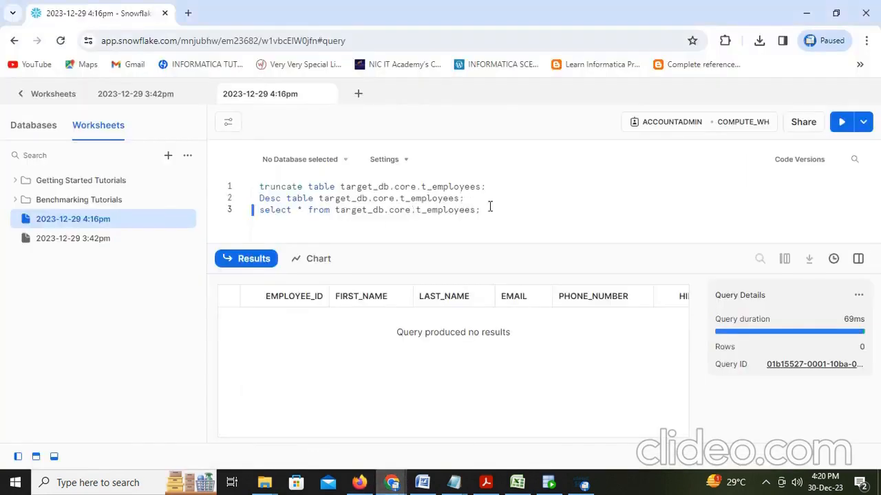
key(ctrl+Return)
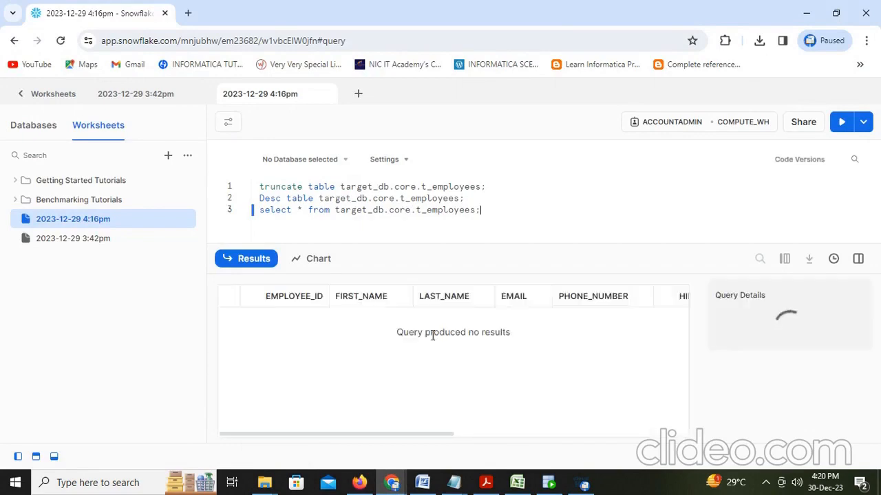
drag(590, 333, 452, 347)
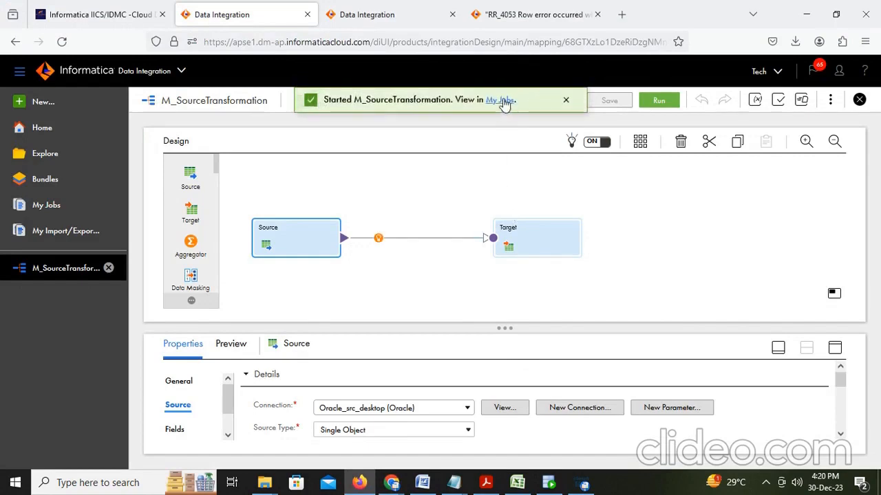
Open the job list in Informatica and refresh it until the newest M_SourceTransformation run reports its rows processed
click(501, 102)
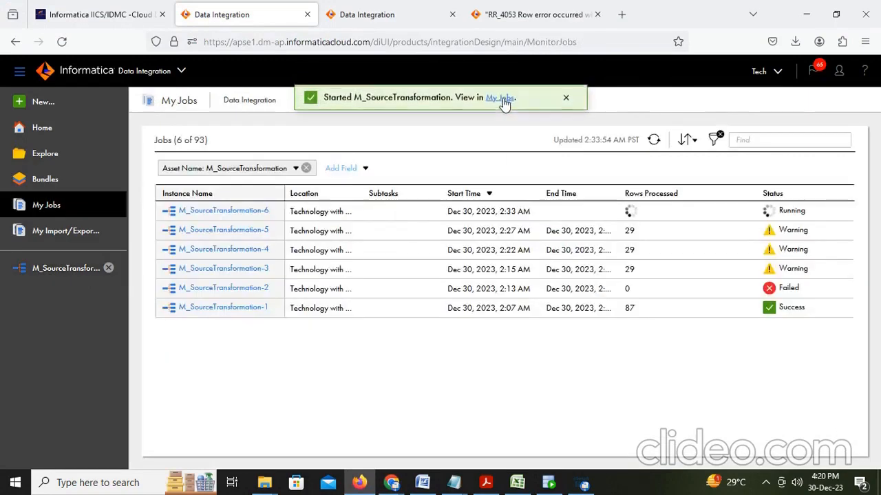
click(654, 140)
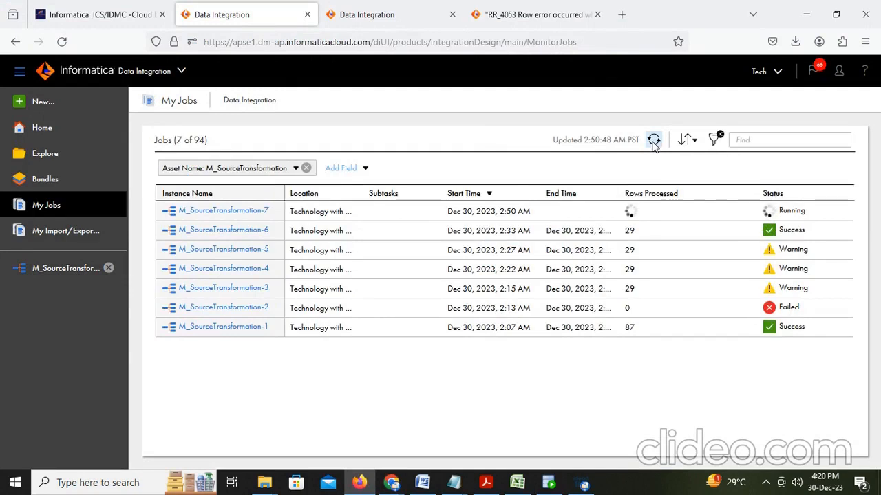
click(654, 142)
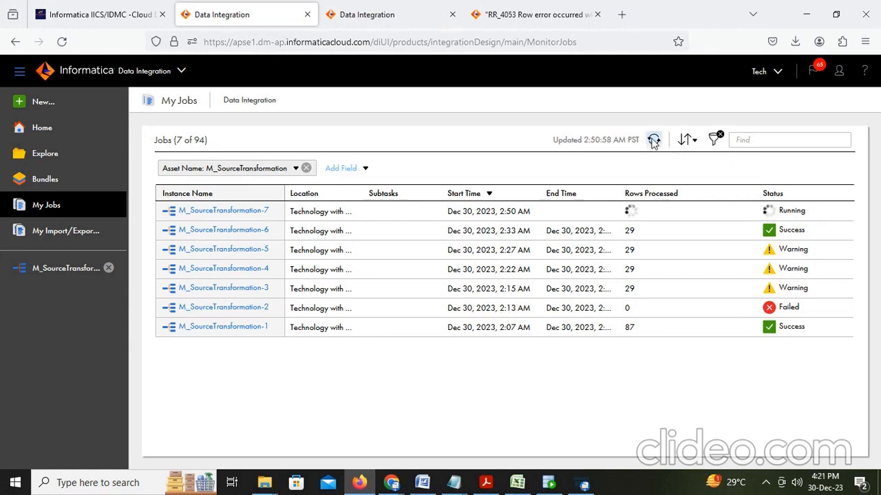
click(653, 140)
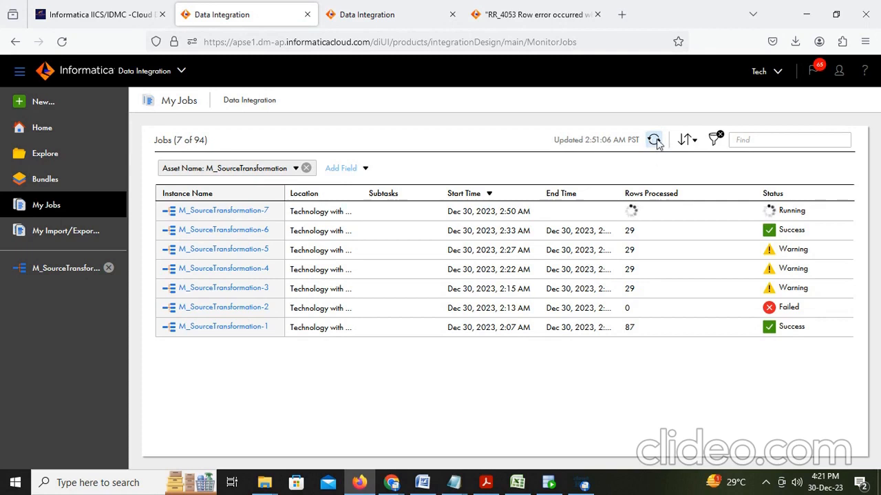
click(654, 140)
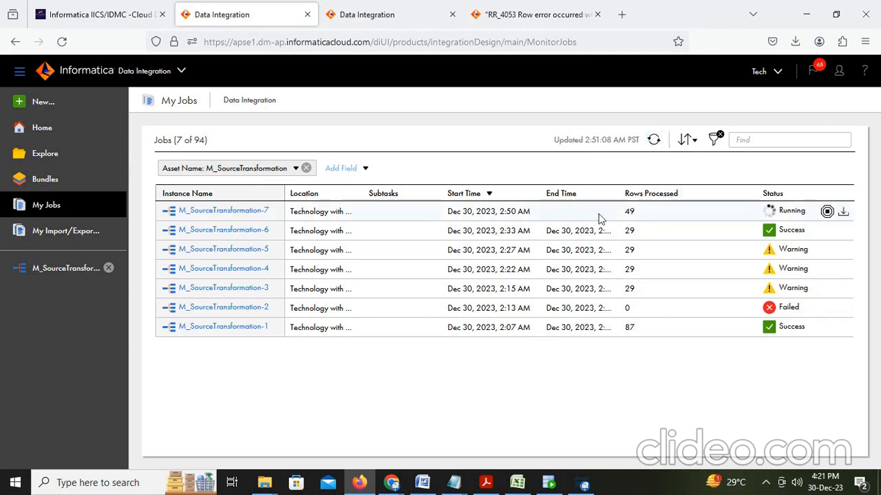
double_click(630, 212)
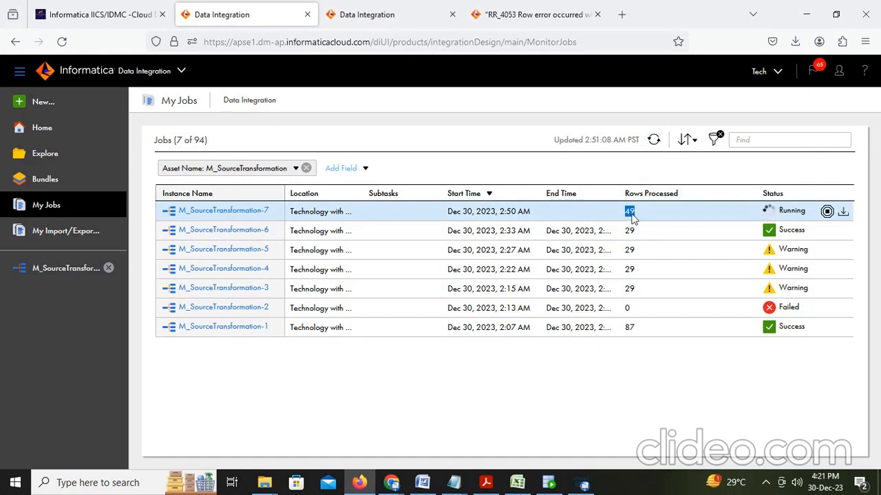
Rerun the t_employees select query in Snowflake, look through the loaded rows, and return to the Informatica job list
click(392, 483)
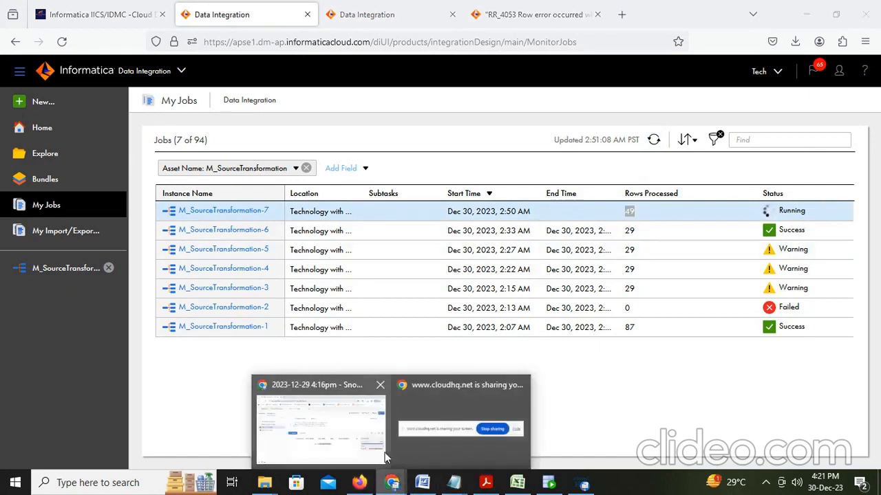
click(385, 457)
click(490, 213)
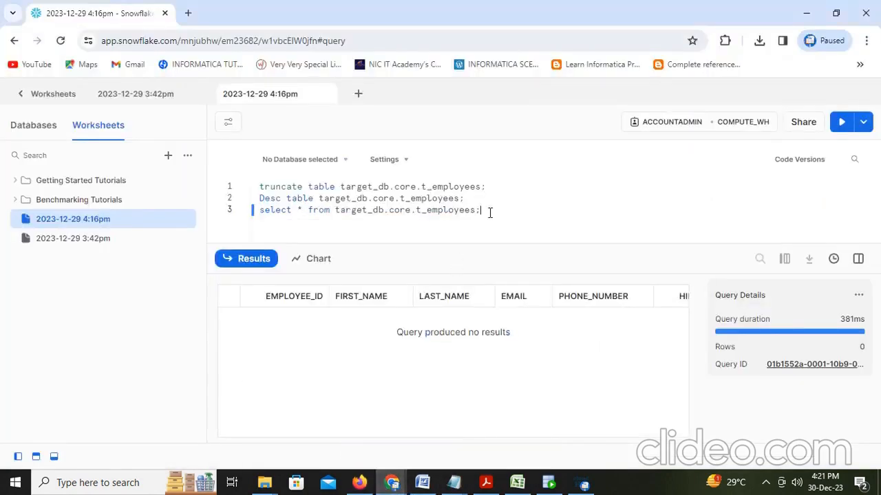
key(ctrl+Return)
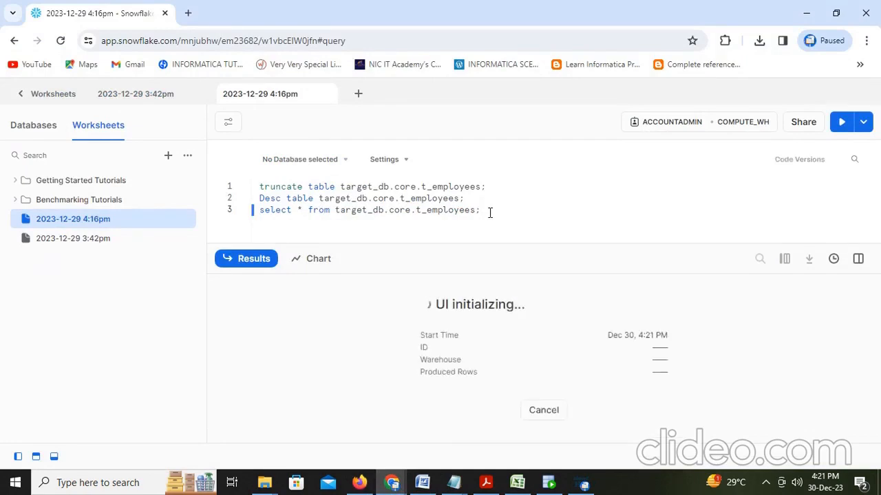
click(320, 315)
right_click(321, 318)
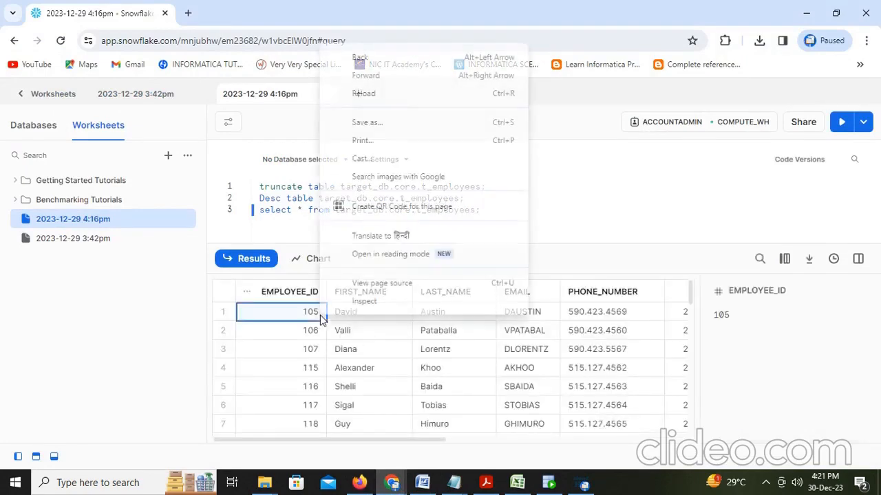
scroll(268, 357, down, 10)
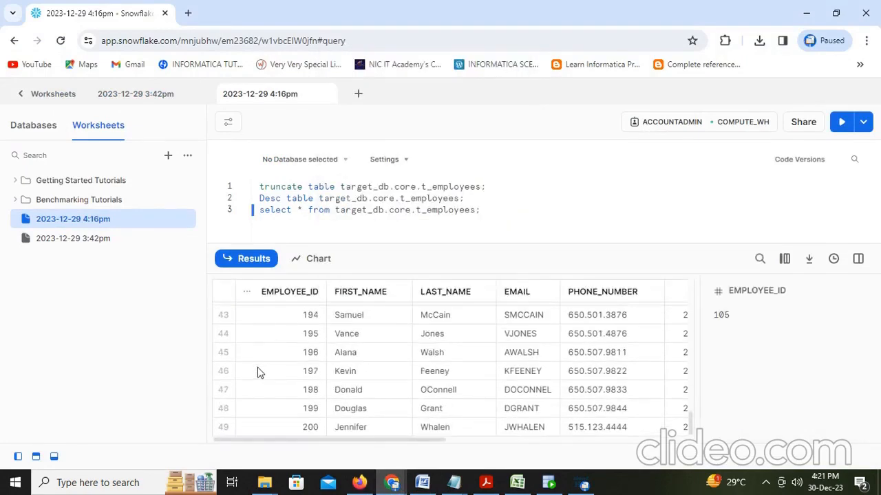
scroll(337, 364, up, 10)
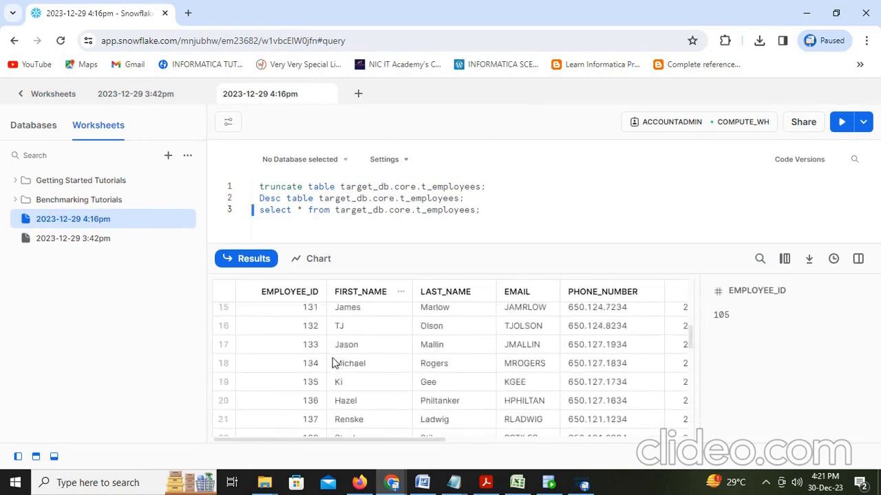
key(alt+Tab)
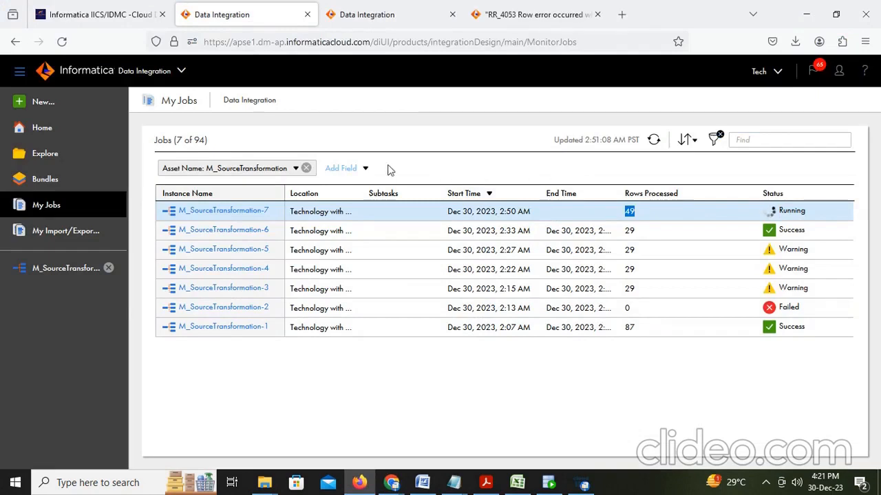
Return to the M_SourceTransformation mapping, maximize the source properties, and delete the EMPLOYEES.SALARY filter condition from the query options
click(60, 272)
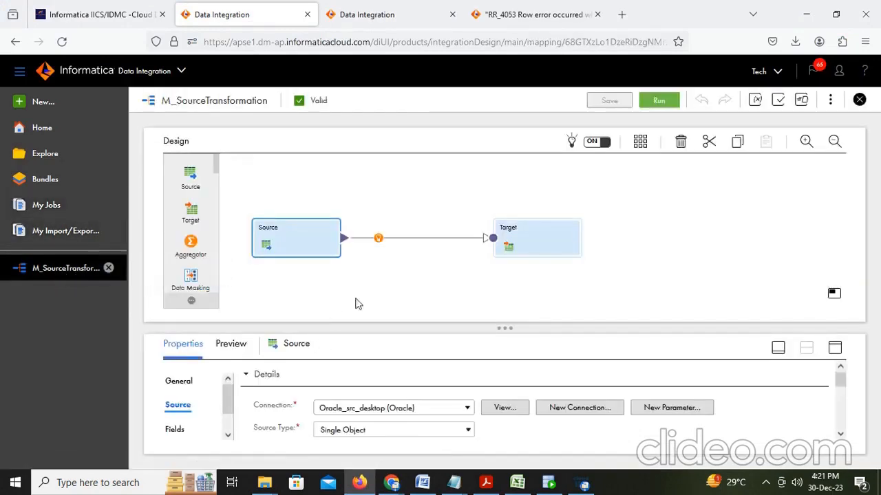
click(833, 349)
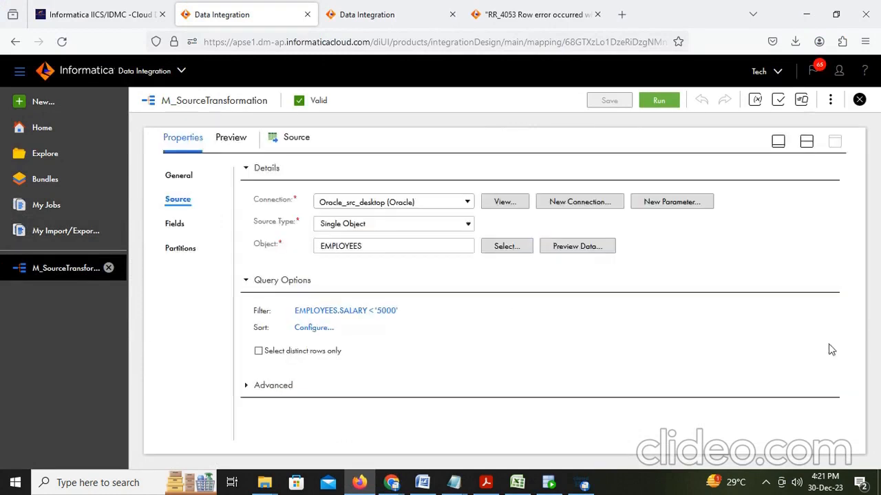
click(376, 313)
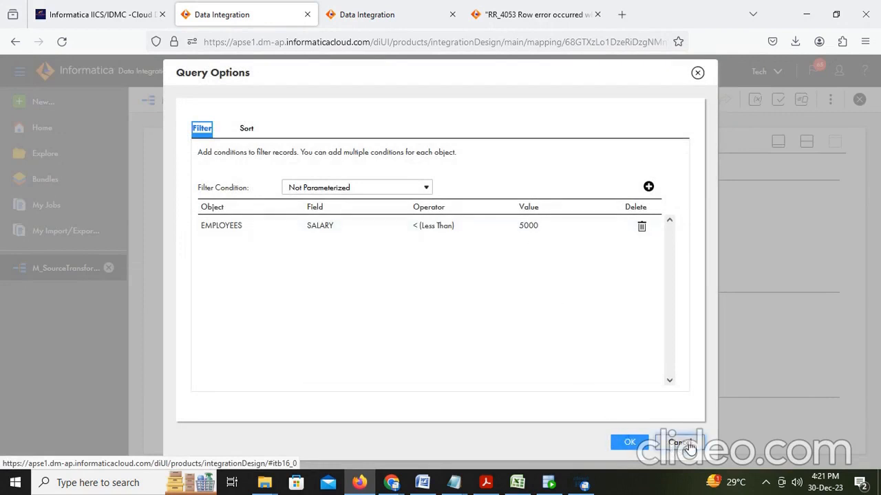
click(640, 228)
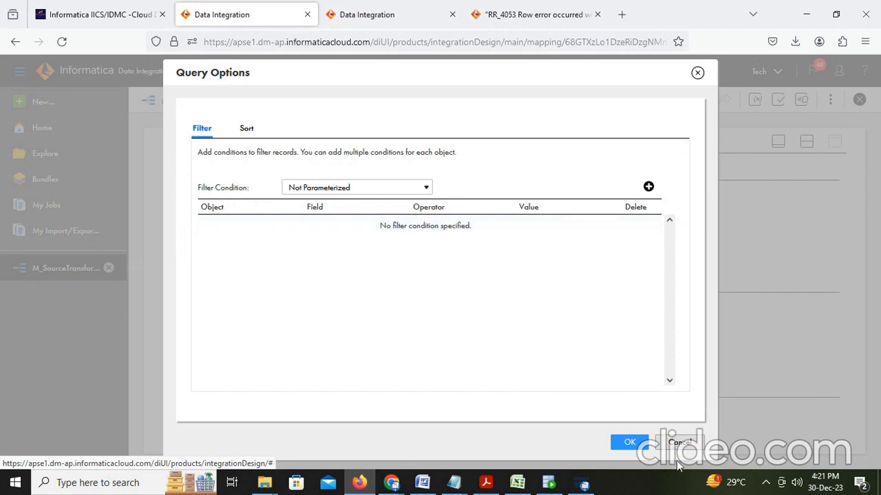
click(631, 443)
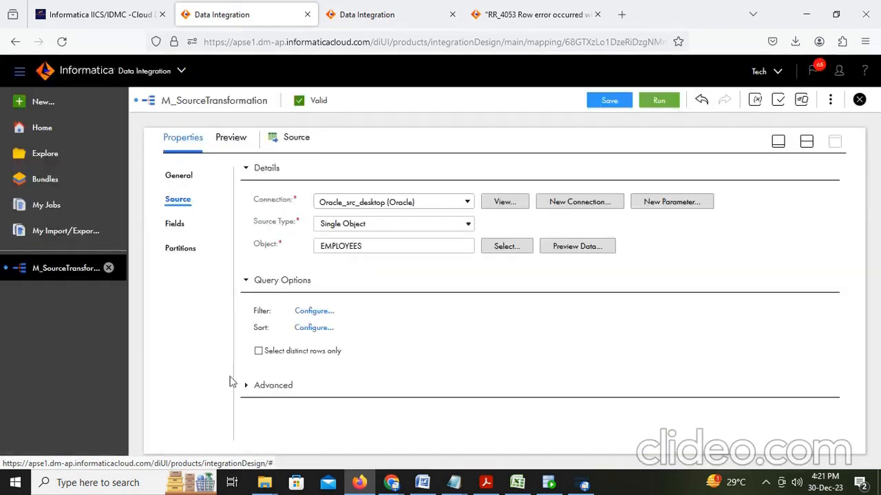
Configure the source query options to sort the EMPLOYEES object by the SALARY field in ascending order
click(313, 328)
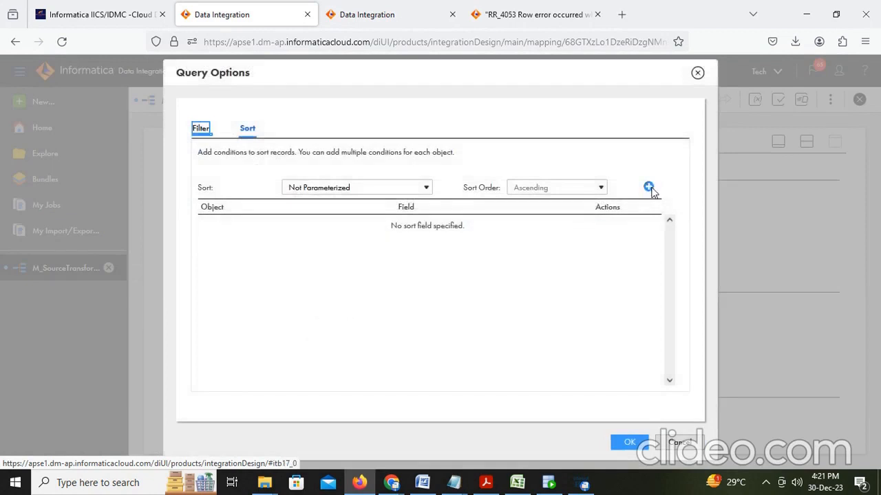
click(648, 186)
click(348, 232)
click(299, 263)
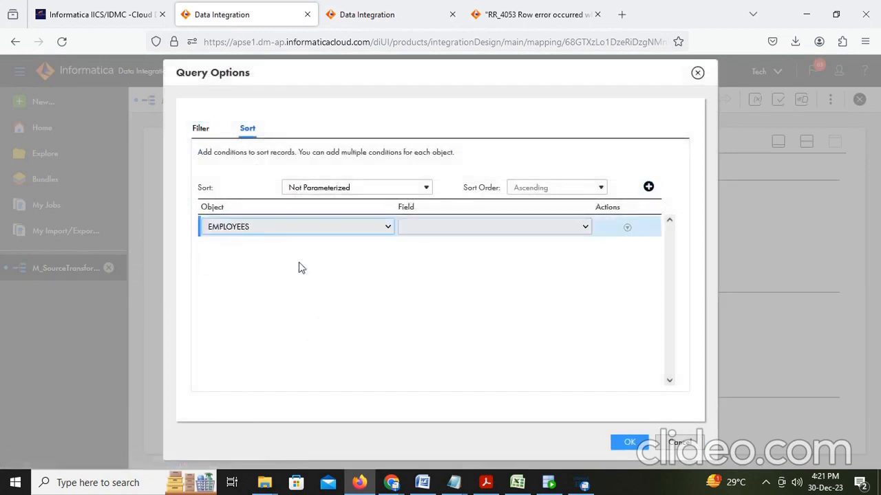
click(473, 222)
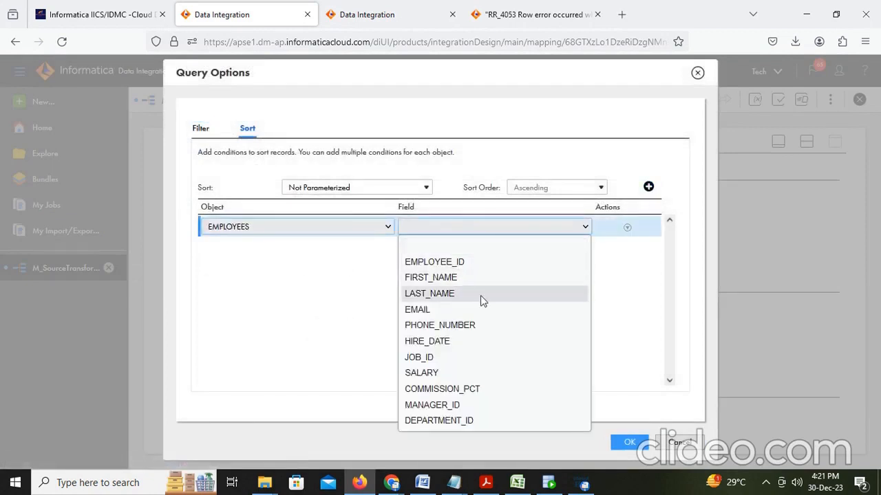
click(441, 370)
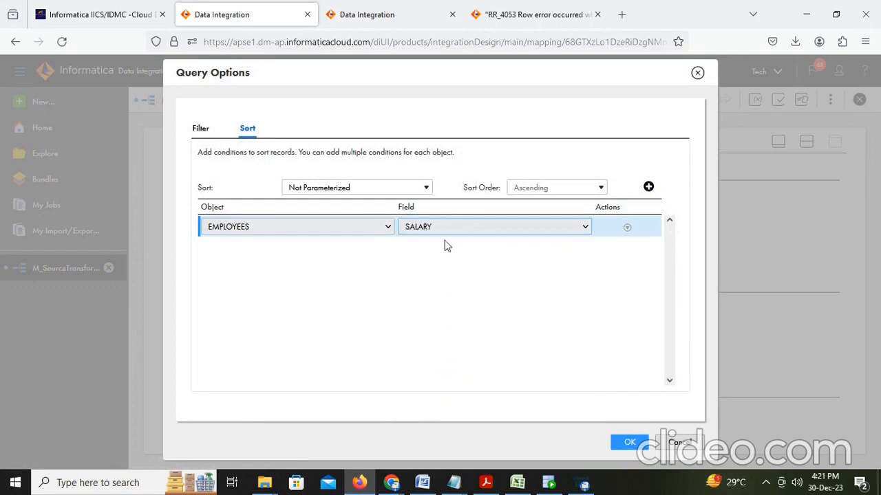
click(632, 442)
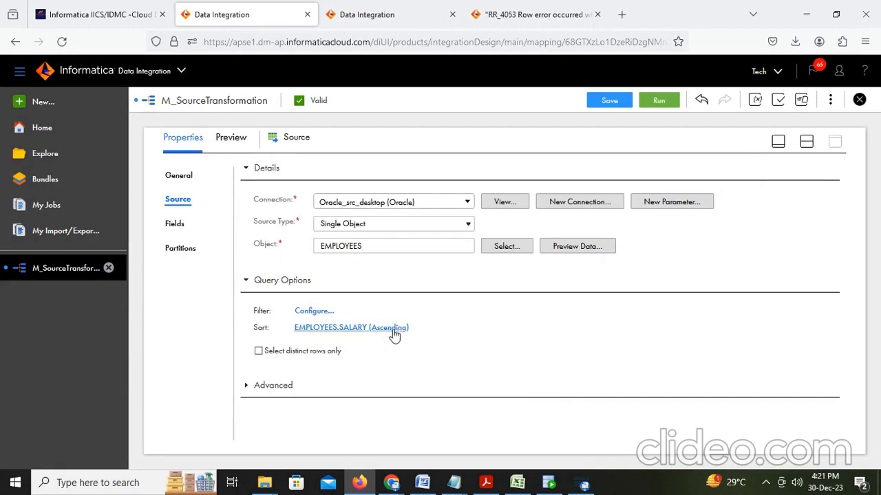
Save the M_SourceTransformation mapping and run it in the preselected runtime environment
click(609, 100)
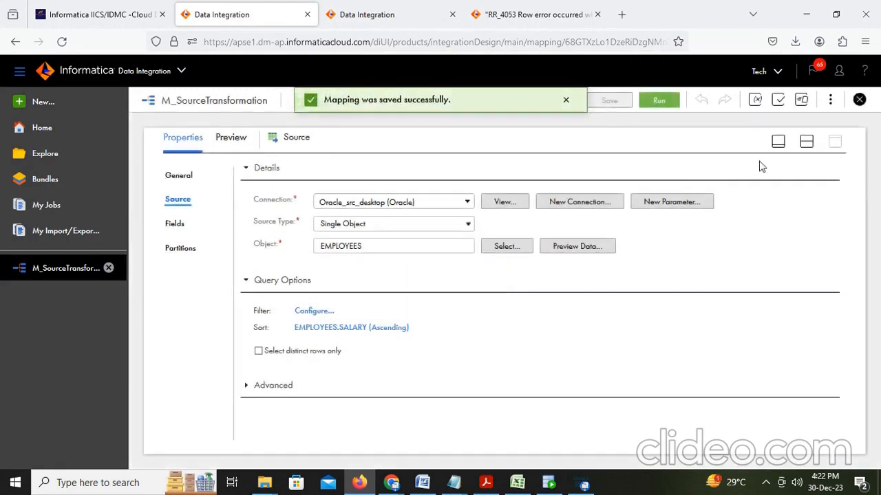
click(662, 103)
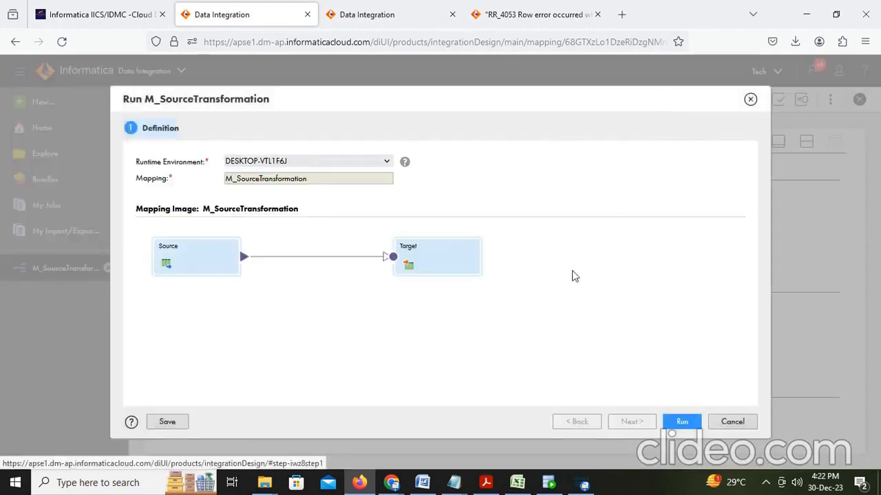
click(683, 422)
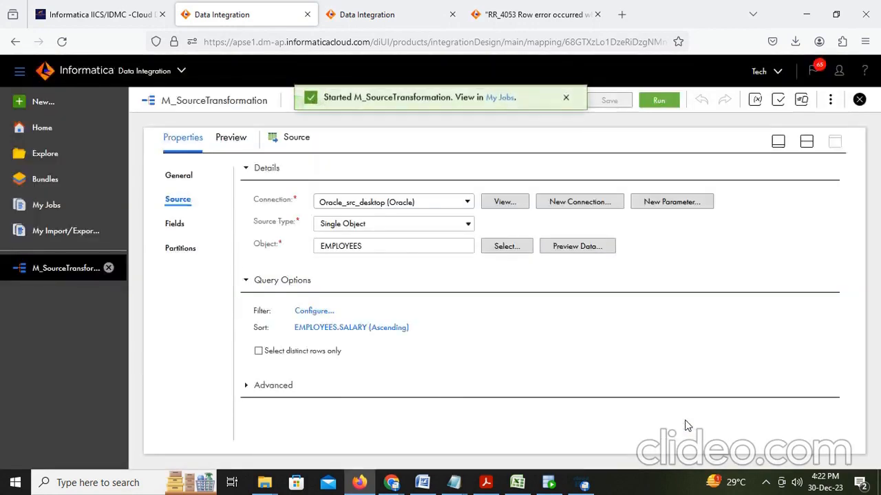
Open the job list and refresh it until the newest M_SourceTransformation run finishes, closing the duplicate Data Integration browser tab meanwhile
click(508, 101)
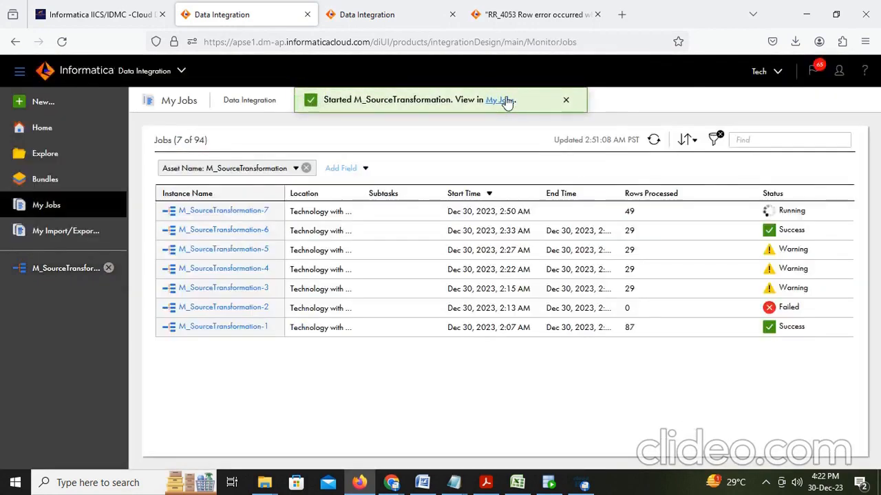
click(653, 141)
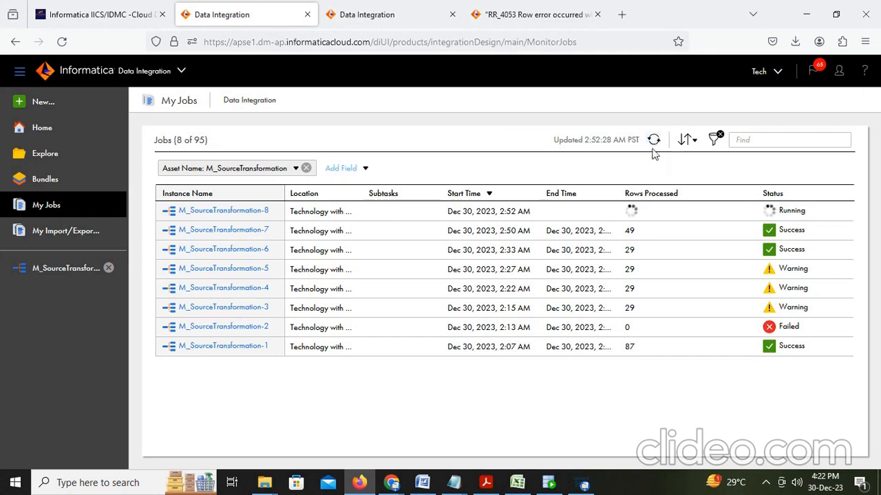
click(654, 141)
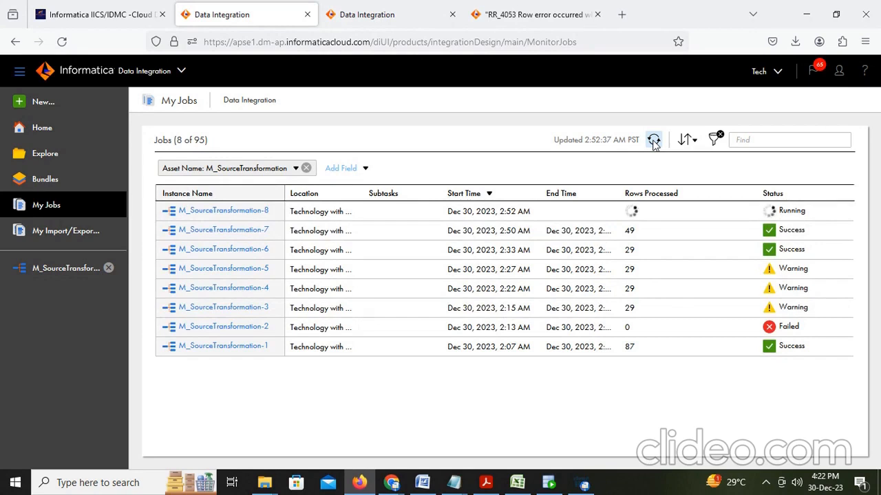
click(386, 18)
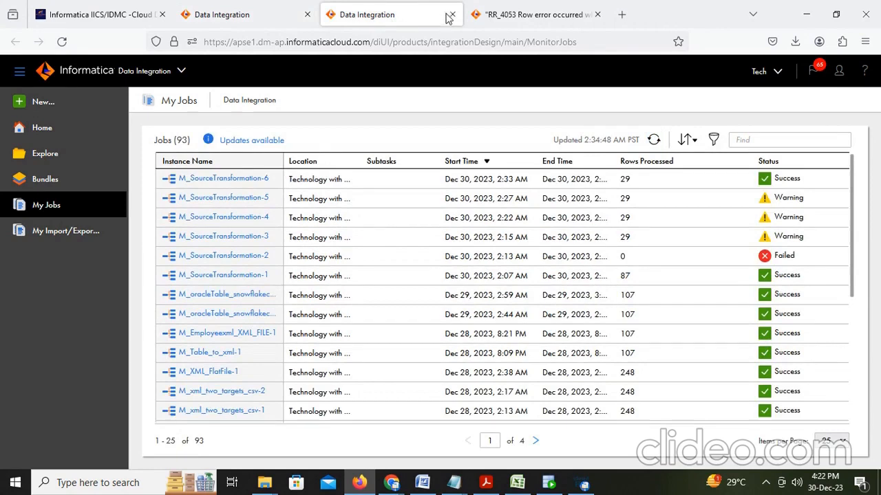
click(451, 15)
click(252, 19)
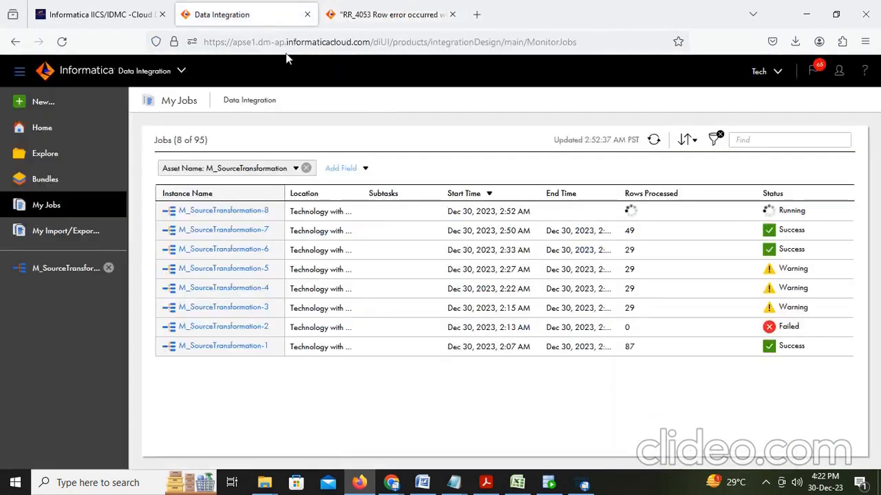
click(653, 140)
double_click(632, 211)
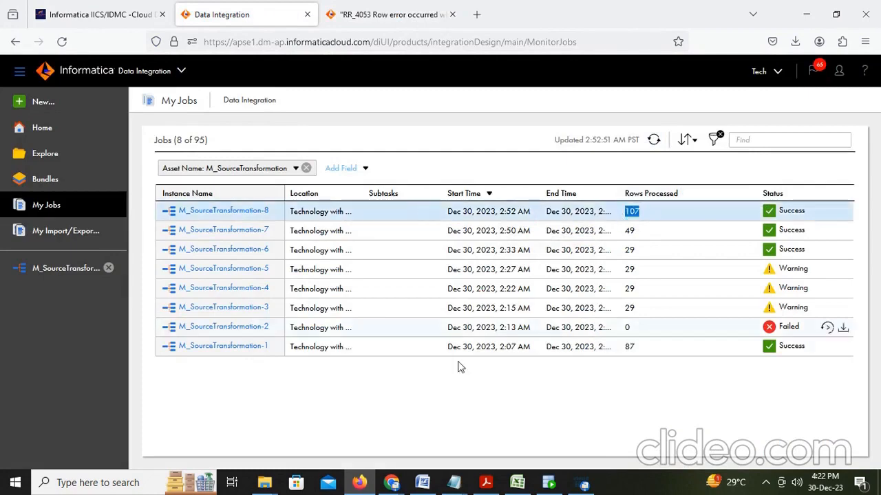
Switch to Snowflake, rerun the select query on target_db.core.t_employees, and examine the order of the SALARY values in the loaded rows
mouse_move(391, 482)
click(357, 444)
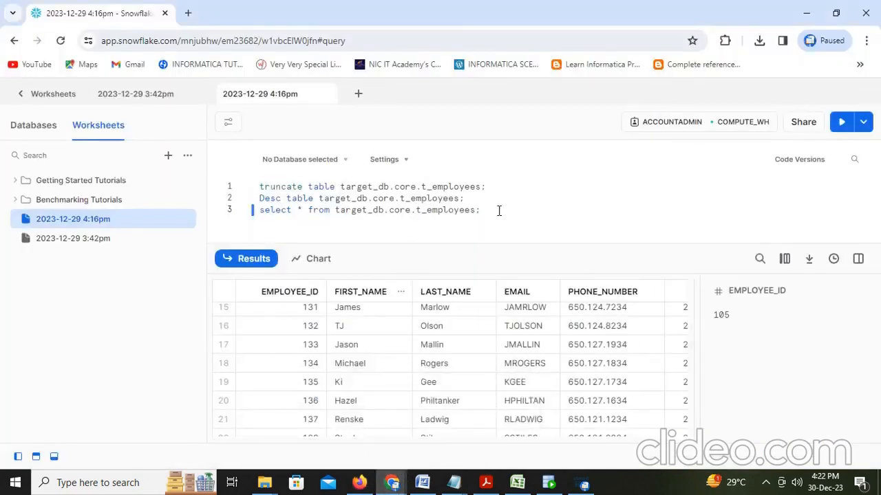
key(ctrl+Return)
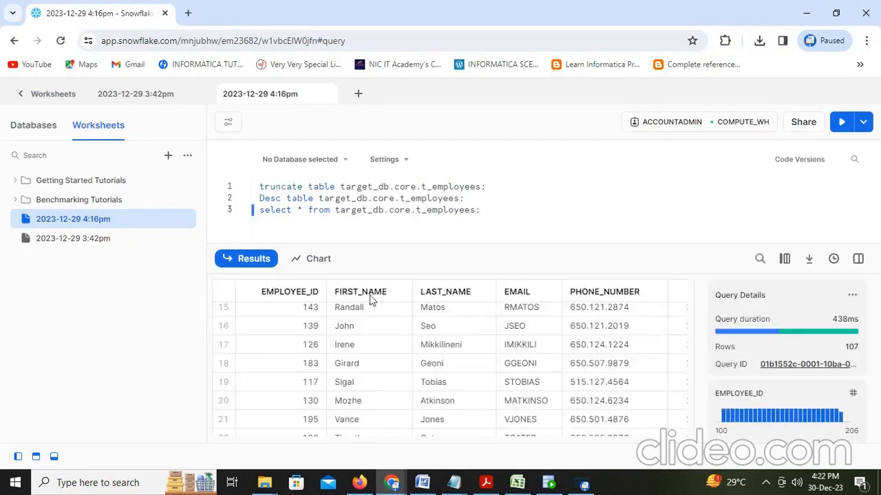
scroll(232, 374, down, 15)
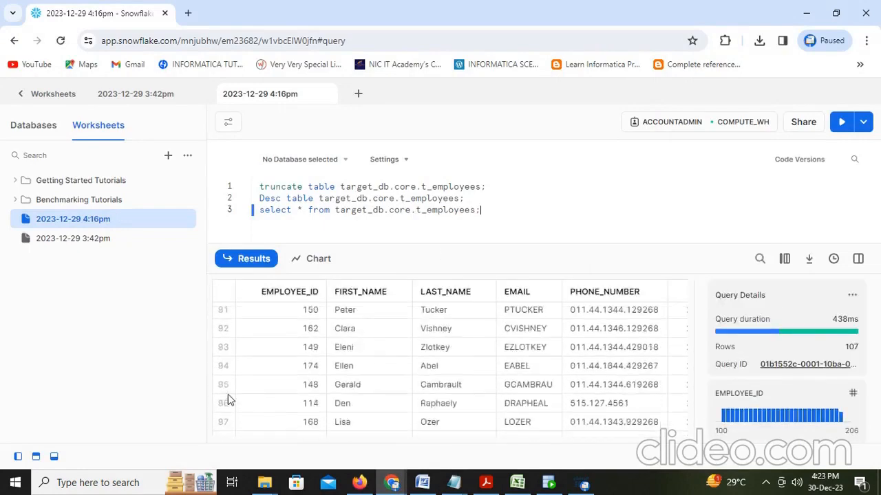
scroll(227, 402, down, 5)
scroll(434, 370, up, 12)
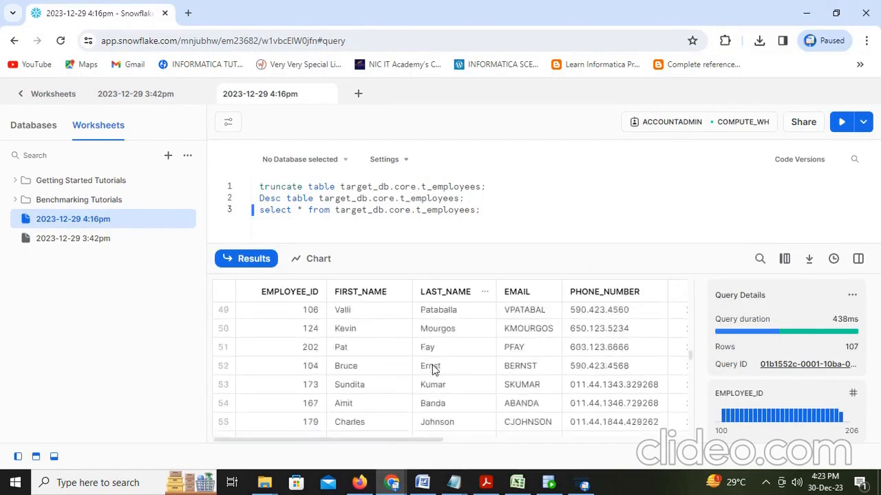
scroll(434, 370, up, 4)
drag(411, 442, 536, 444)
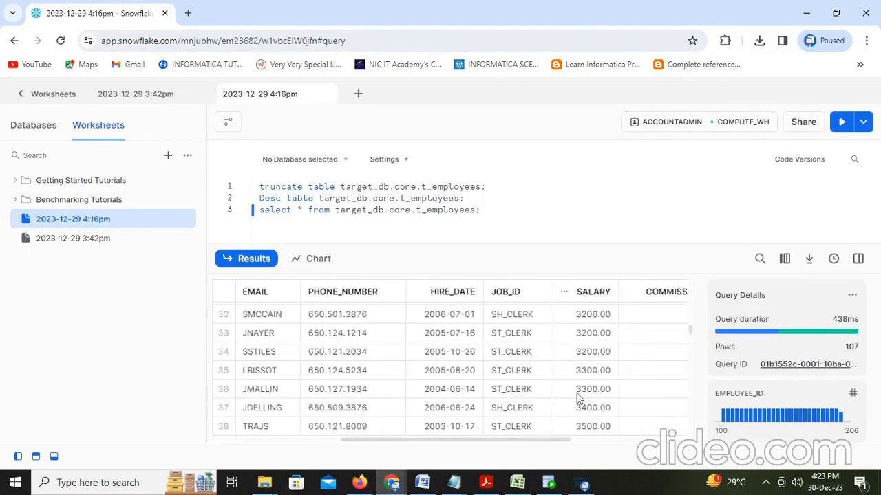
scroll(576, 398, up, 7)
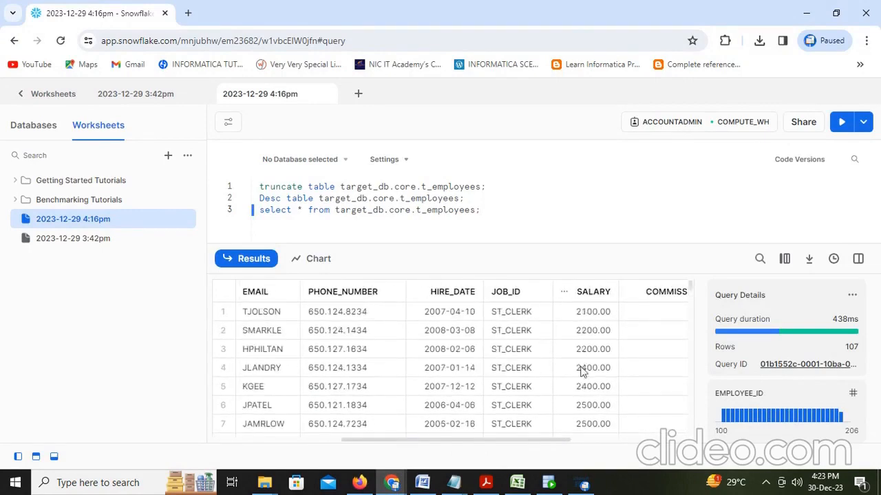
scroll(582, 403, down, 3)
scroll(582, 399, down, 2)
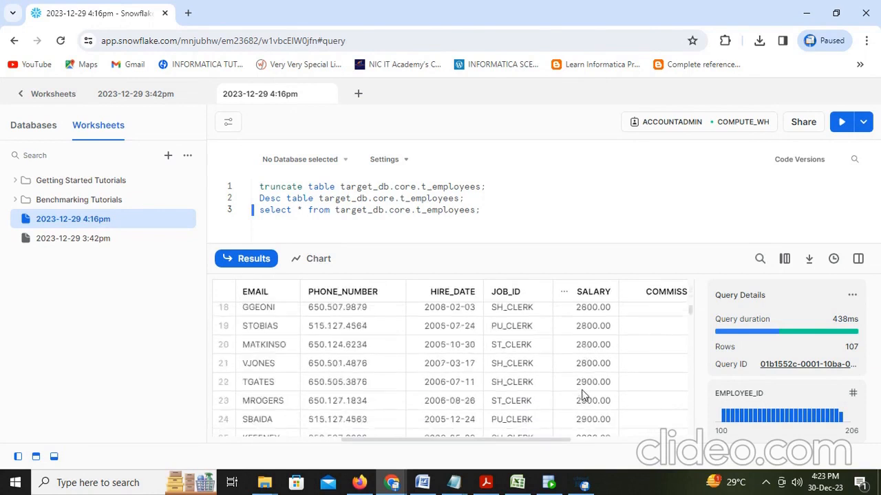
scroll(580, 400, up, 5)
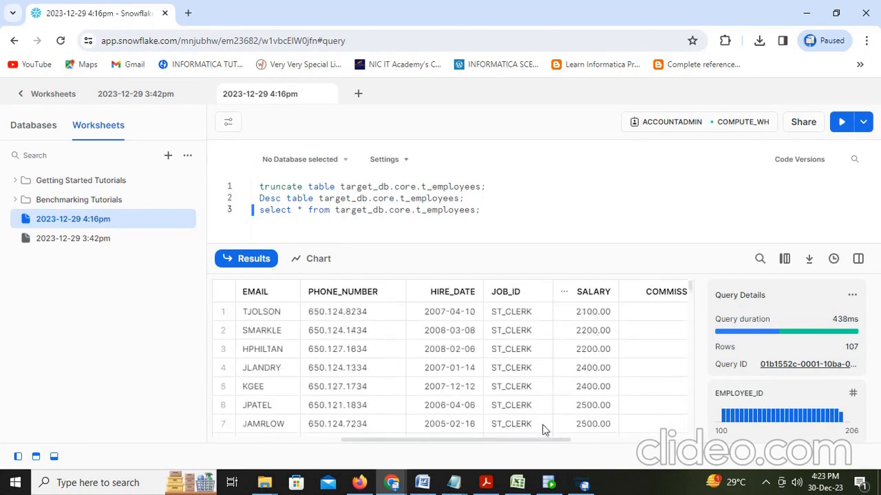
Switch back to Informatica, reopen the M_SourceTransformation mapping, and remove the SALARY sort field from the source query options
click(361, 483)
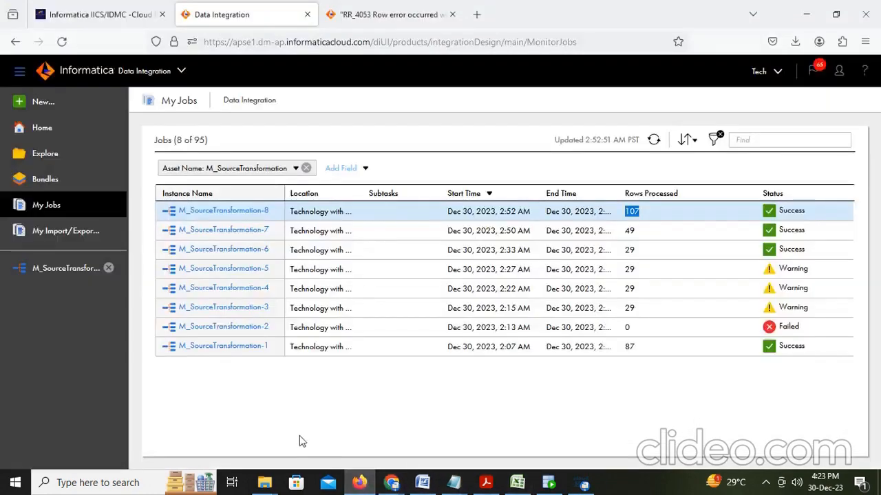
click(69, 274)
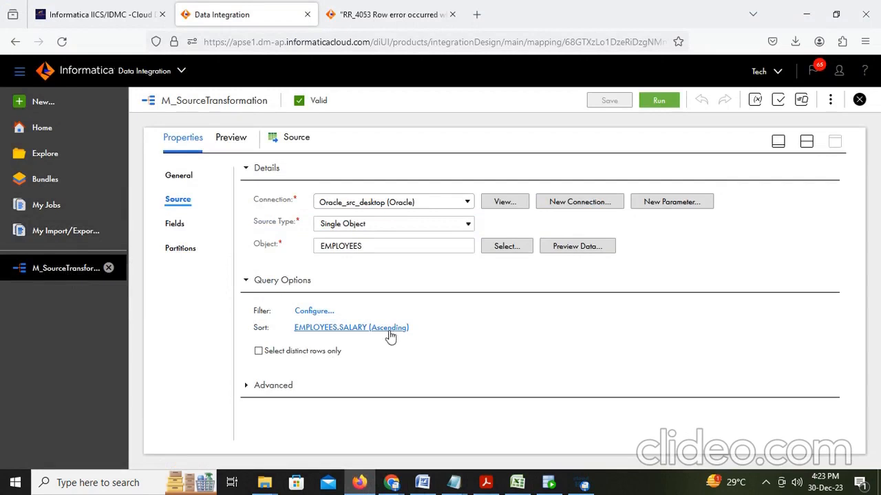
click(329, 328)
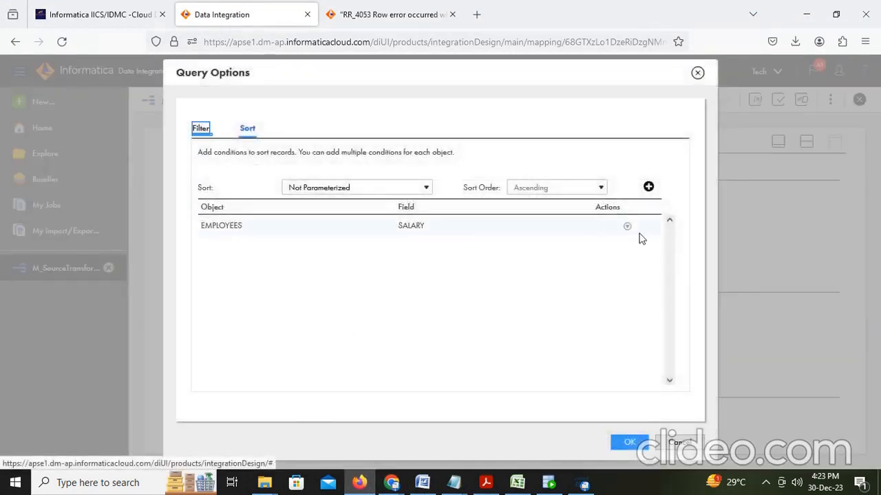
click(626, 227)
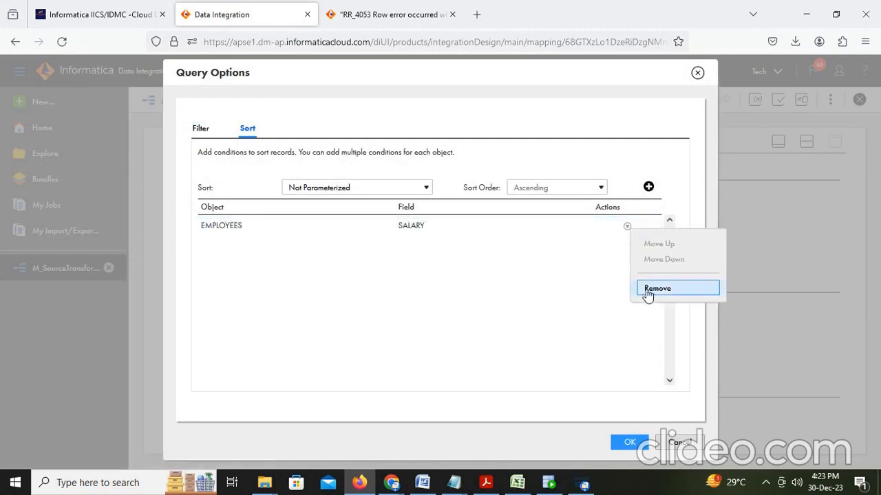
click(648, 292)
click(631, 443)
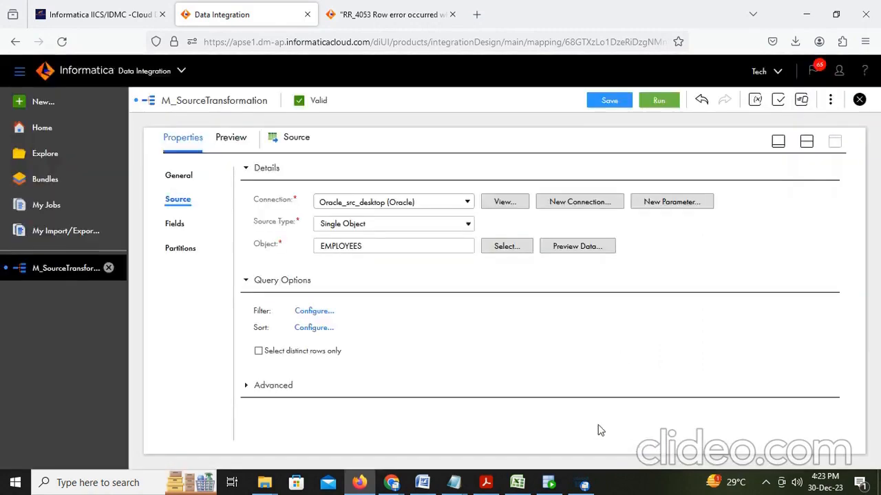
Fill the source's advanced SQL override with the EMPLOYEES SELECT query from the Word document, which filters on TO_CHAR(HIRE_DATE,'YYYY')='2005'
click(247, 387)
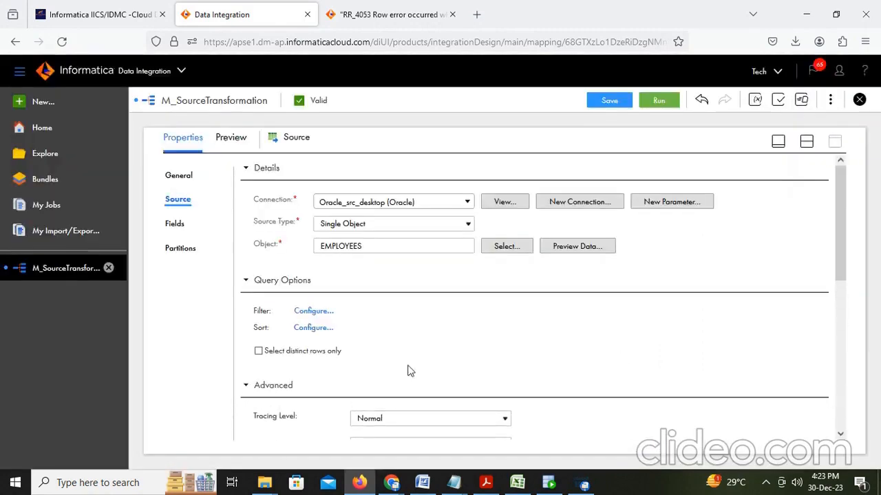
scroll(509, 346, down, 3)
scroll(605, 349, down, 2)
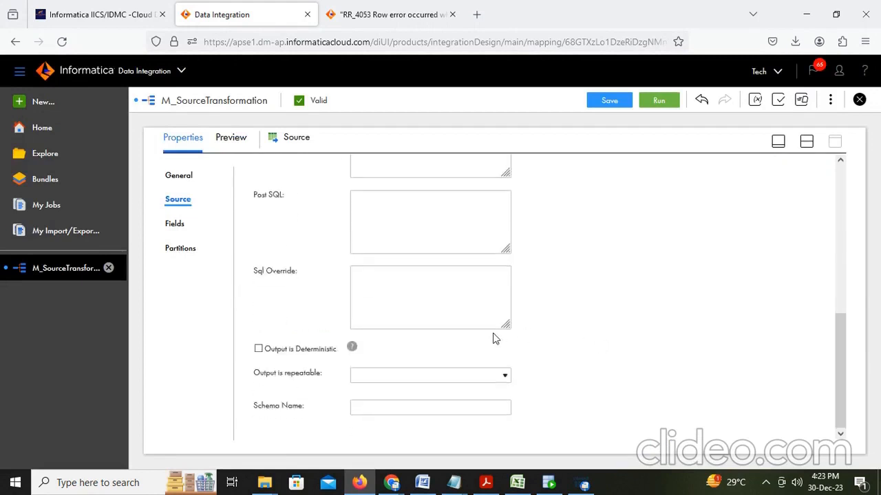
scroll(492, 334, up, 3)
scroll(420, 322, down, 3)
click(413, 297)
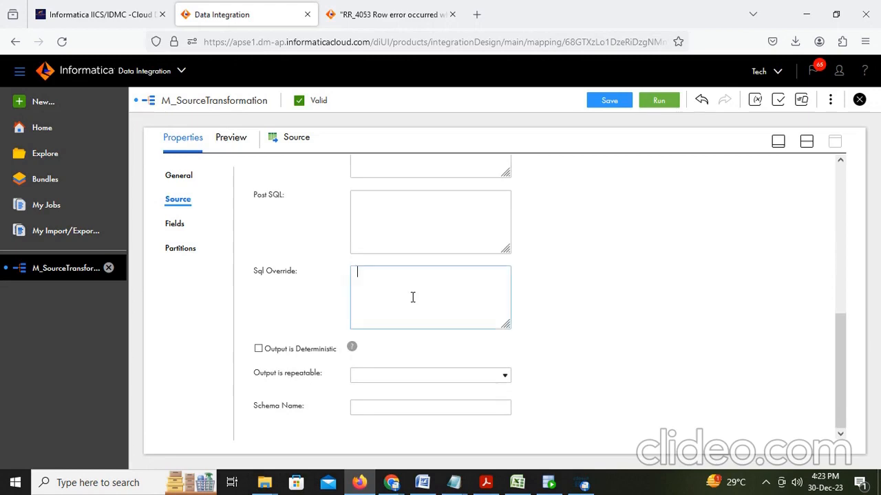
click(422, 482)
drag(544, 335, 174, 285)
key(ctrl+c)
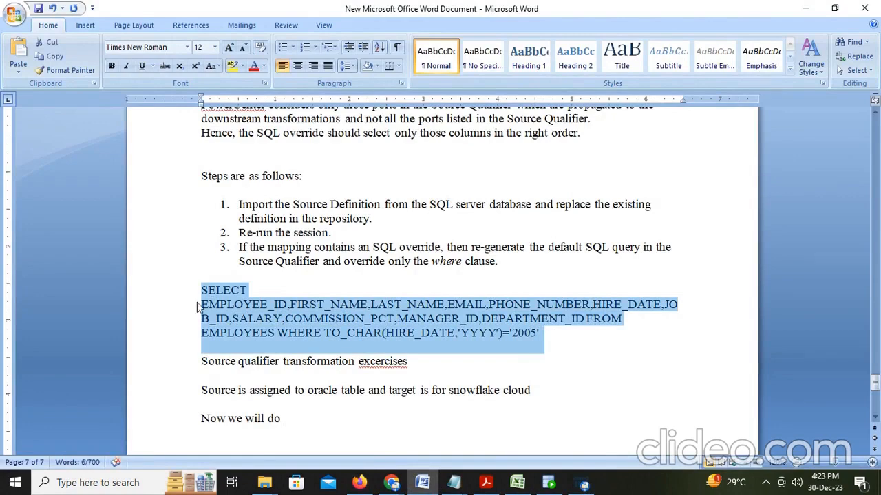
key(alt+Tab)
key(ctrl+v)
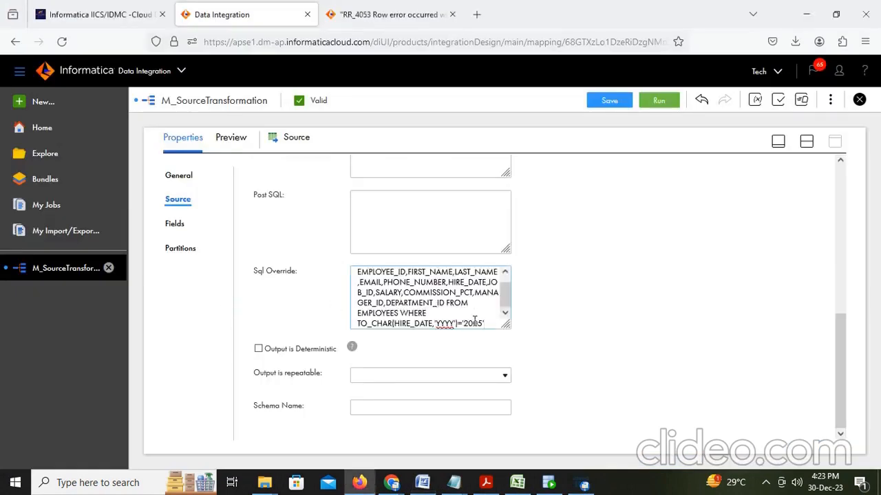
Switch to the Word document and add the line "Here I am retrieving who have joined in 2005" below "Now we will do"
click(423, 482)
scroll(511, 414, down, 2)
click(313, 372)
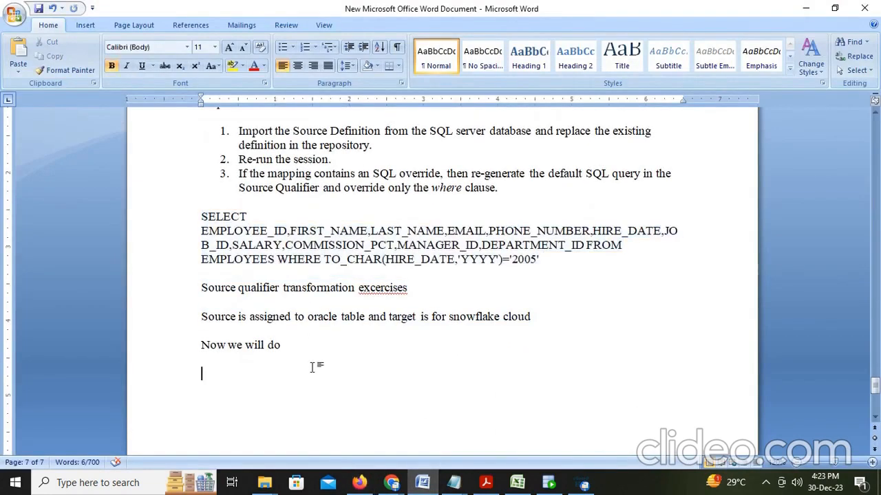
text(here I a)
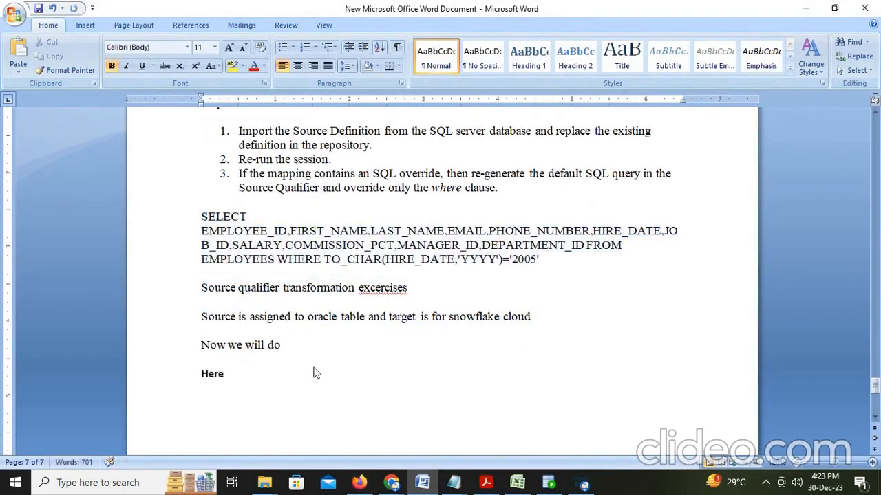
text(m t)
key(BackSpace)
text(retriev)
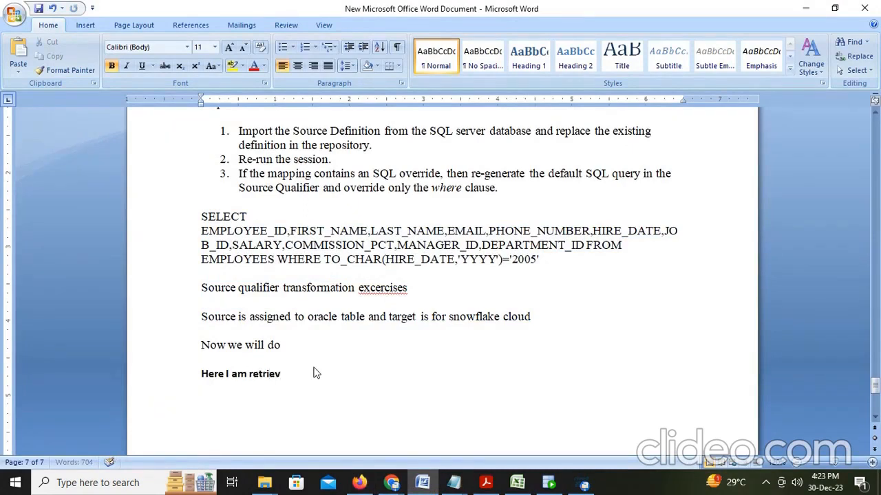
text(ing h)
key(BackSpace)
text(whh have joined in)
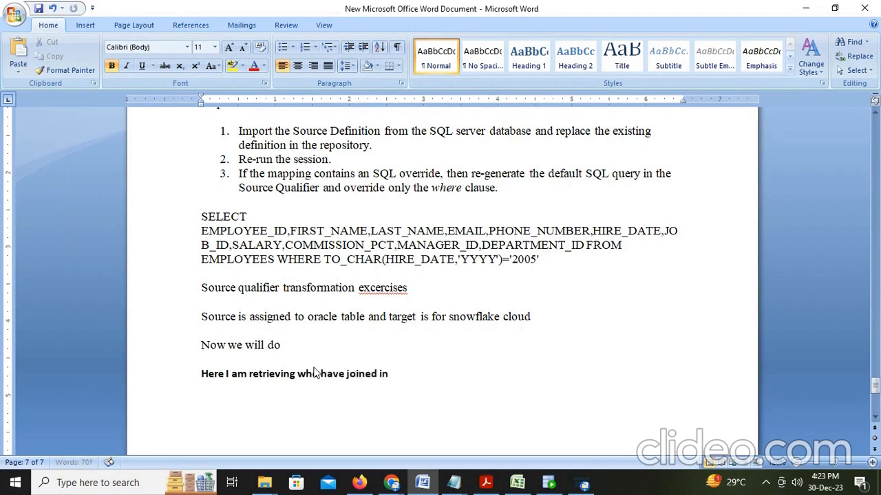
text( 2005)
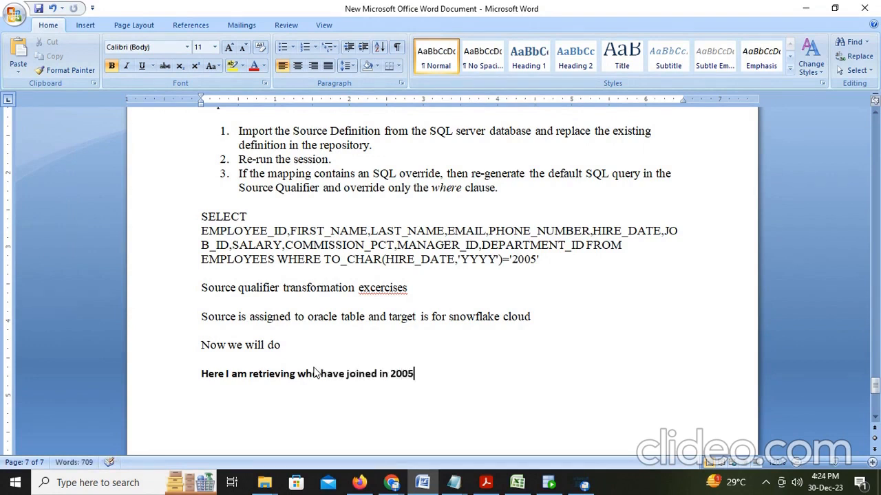
Switch back to Informatica, save the M_SourceTransformation mapping with its SQL override, and run it in the preselected runtime environment
key(alt+Tab)
scroll(573, 341, up, 3)
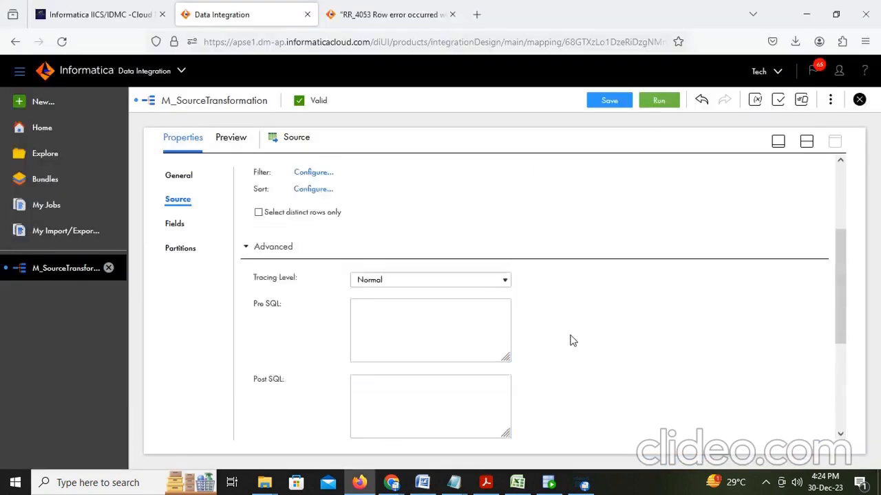
scroll(573, 341, up, 4)
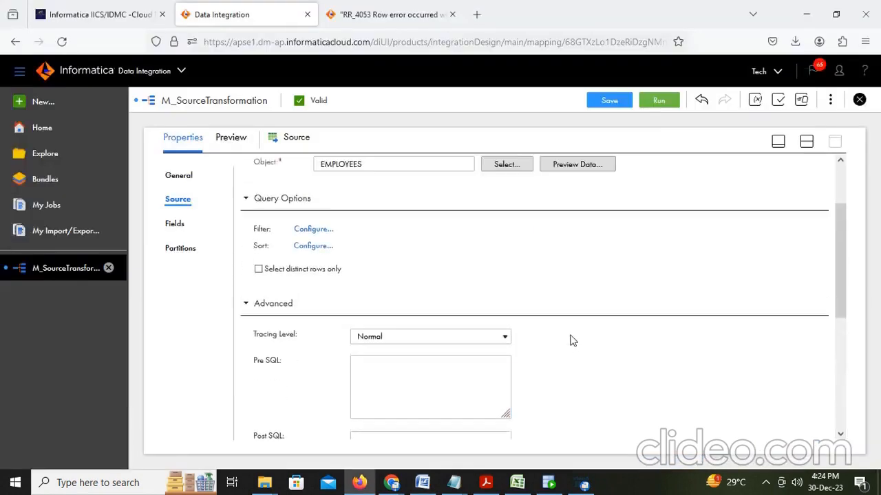
click(608, 102)
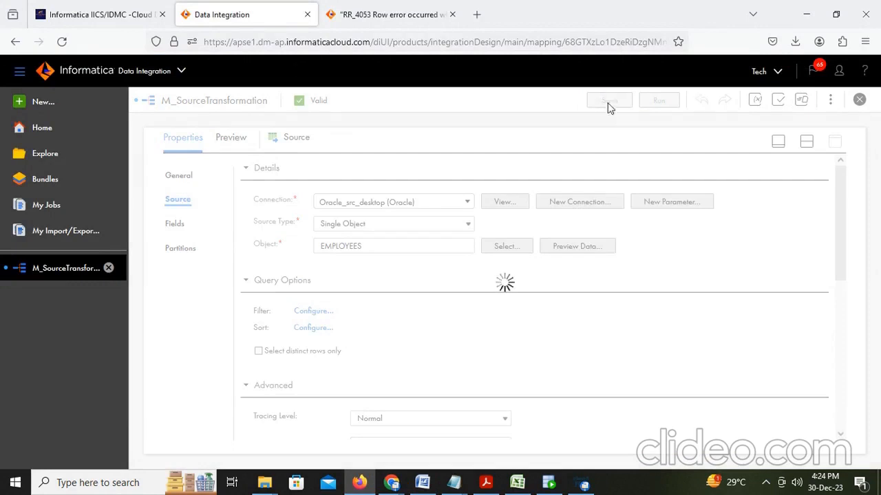
click(663, 97)
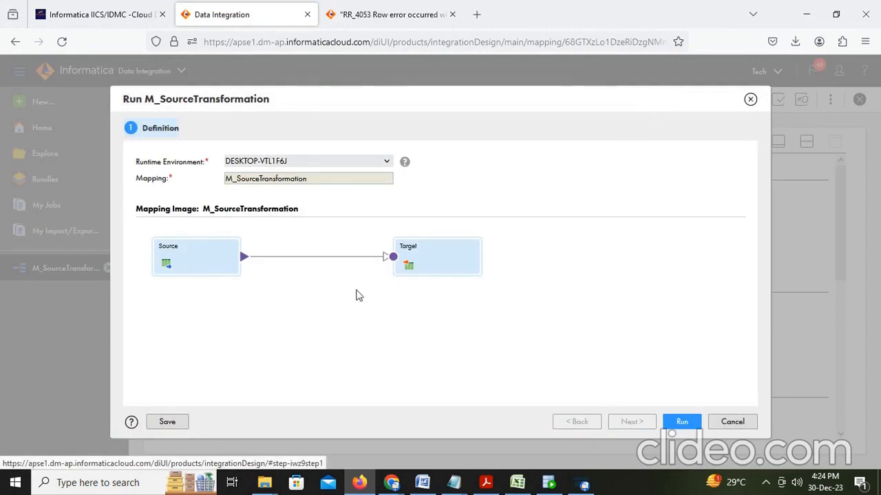
click(686, 422)
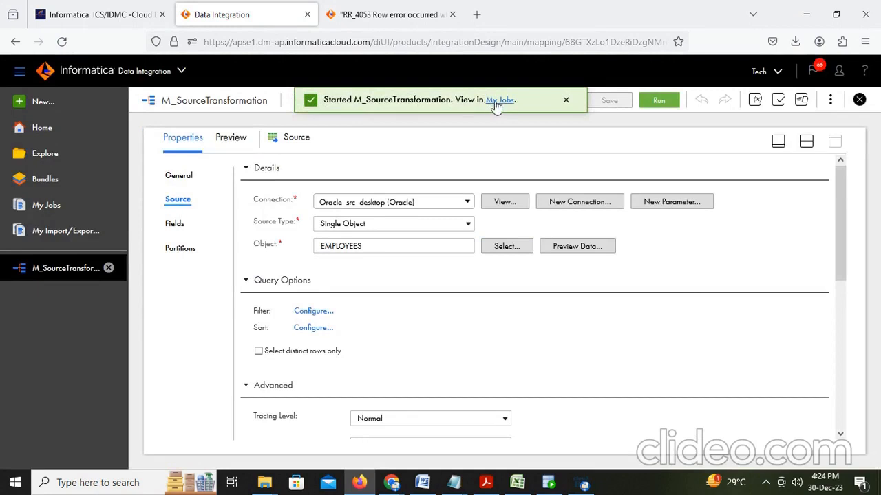
Open the job list and refresh it to follow the progress of the newest M_SourceTransformation run
click(496, 103)
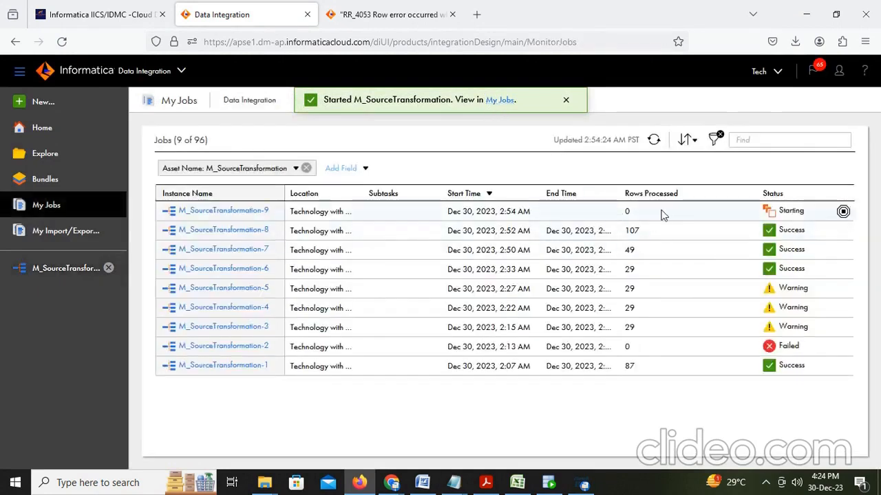
click(652, 141)
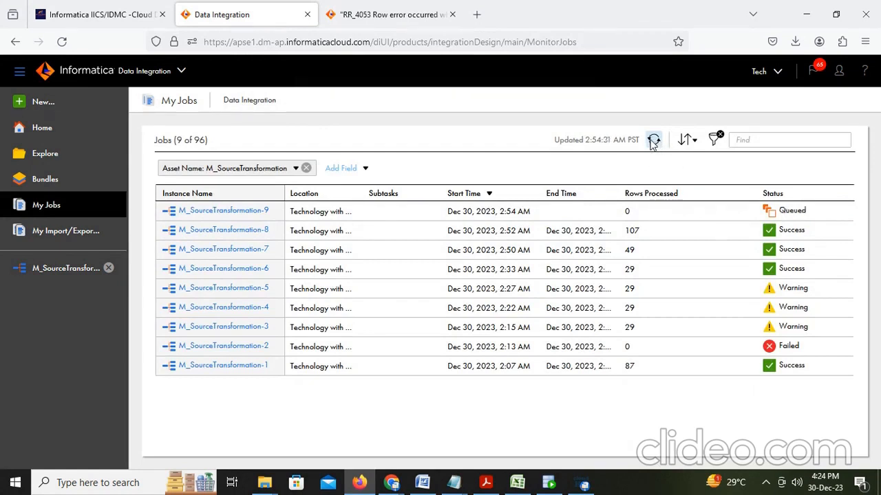
click(654, 141)
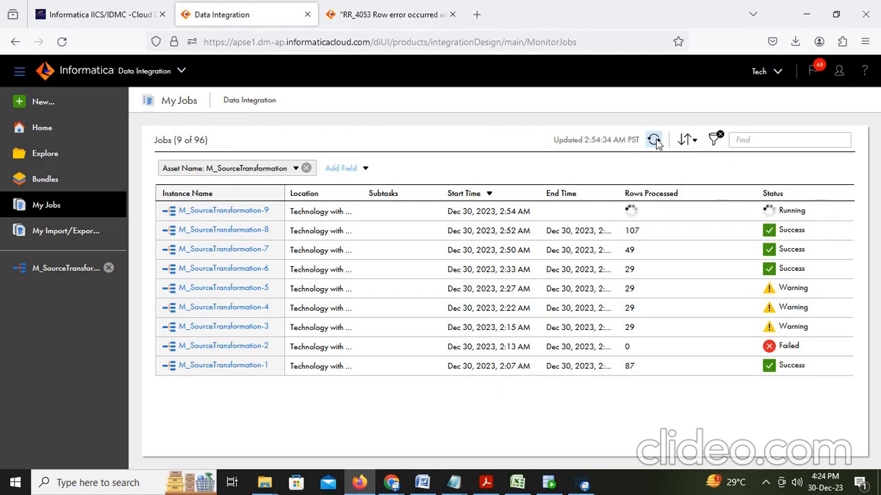
click(654, 140)
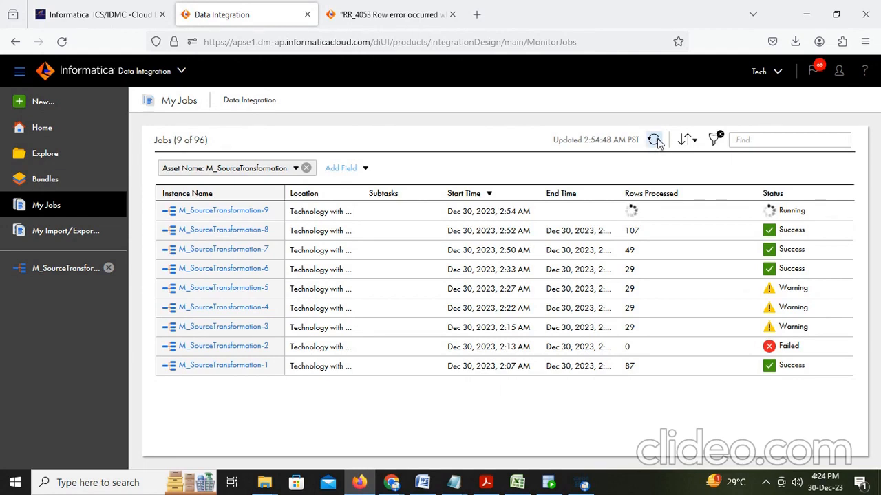
click(654, 140)
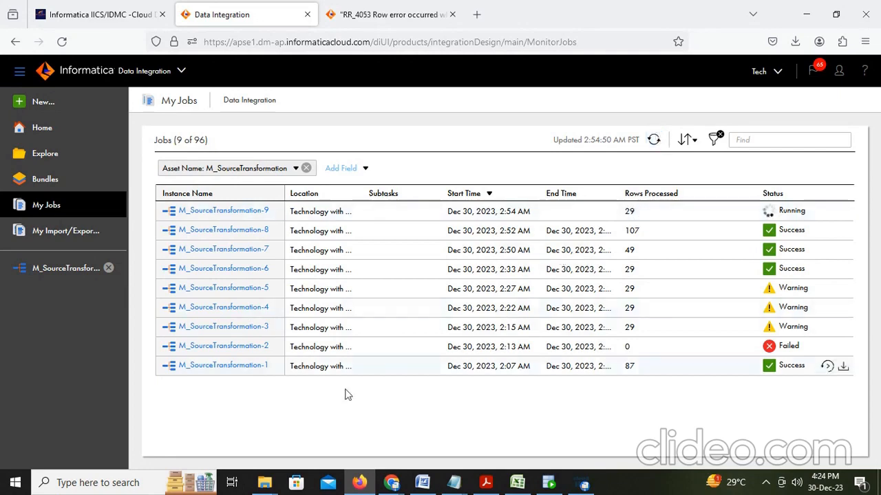
Switch to Snowflake, rerun the select query on target_db.core.t_employees, and look through the returned rows and column statistics
click(391, 483)
click(317, 427)
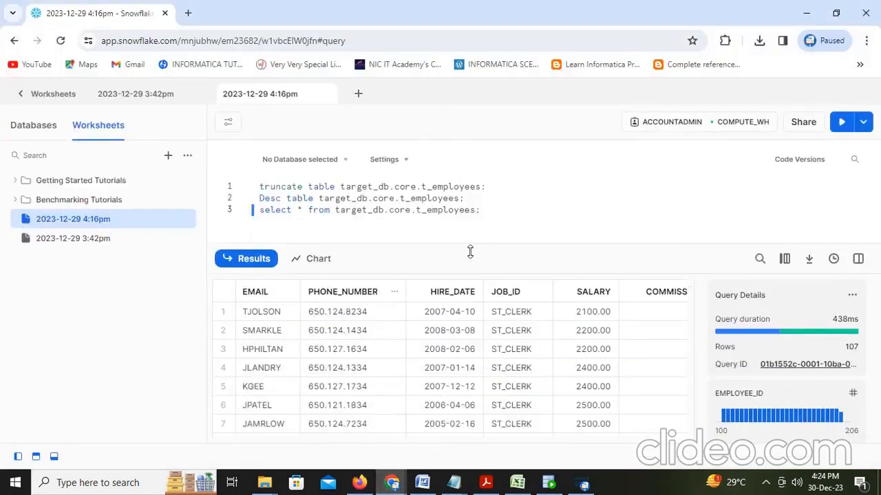
key(ctrl+Return)
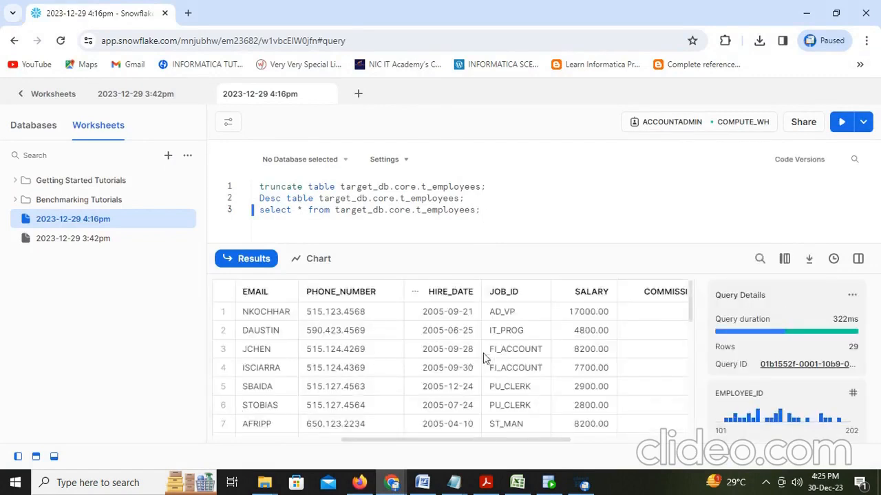
scroll(485, 357, down, 6)
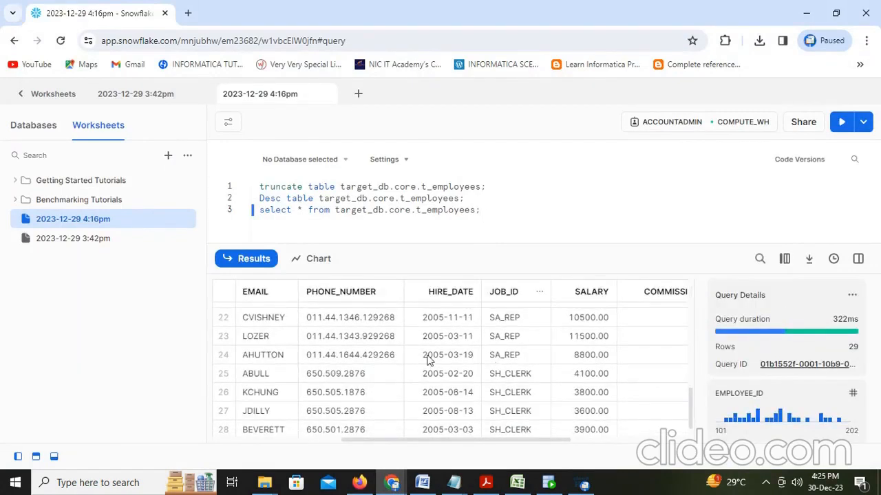
scroll(427, 358, down, 1)
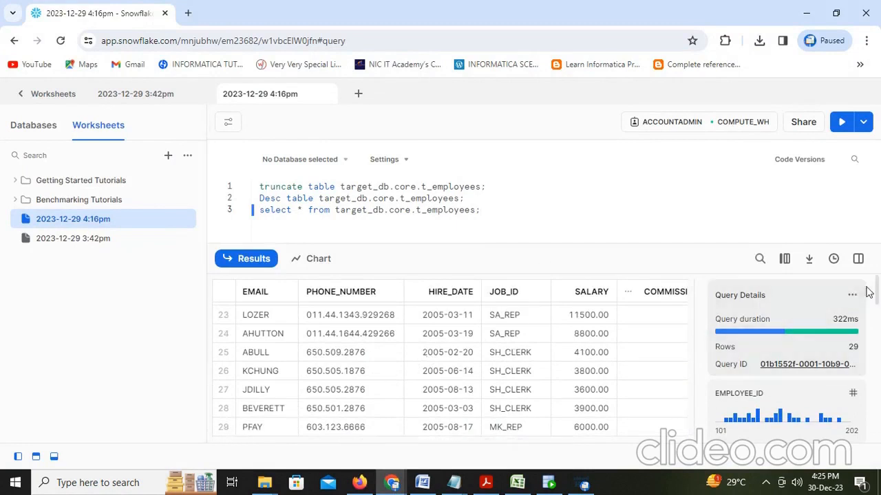
scroll(829, 318, down, 5)
scroll(829, 320, up, 2)
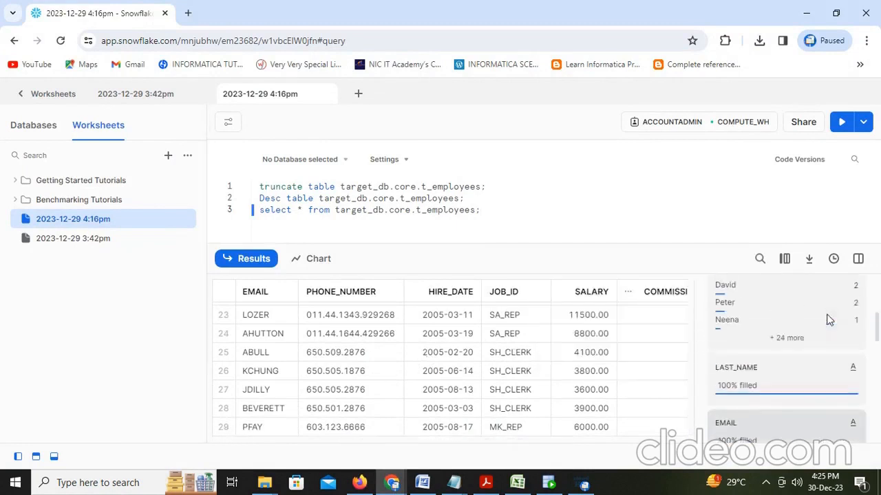
scroll(829, 320, down, 6)
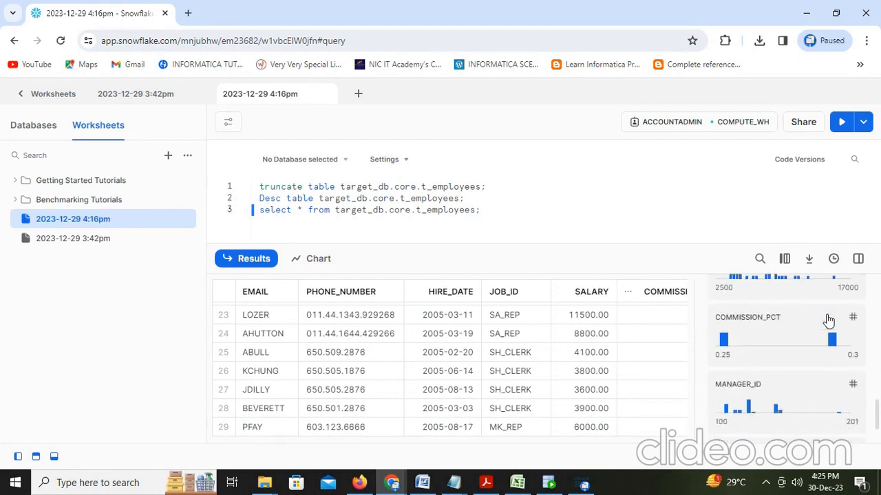
drag(431, 438, 470, 363)
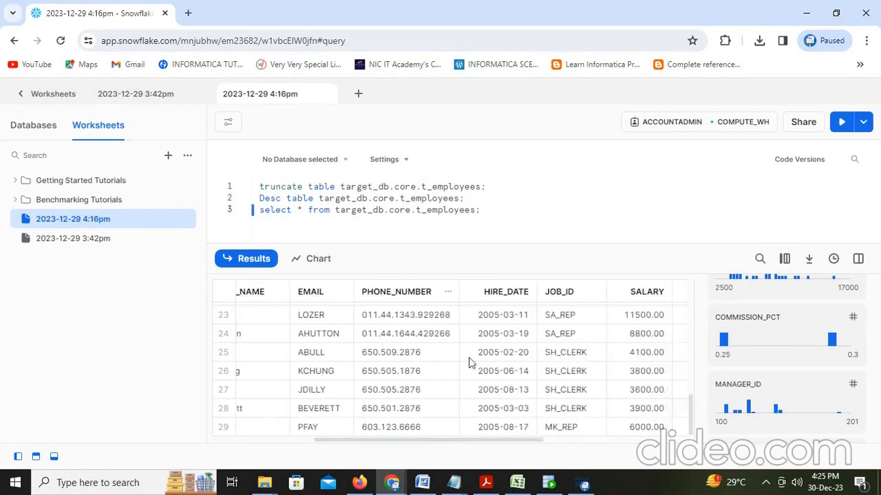
Examine the HIRE_DATE values through all loaded rows and view the date distribution of that column
click(485, 328)
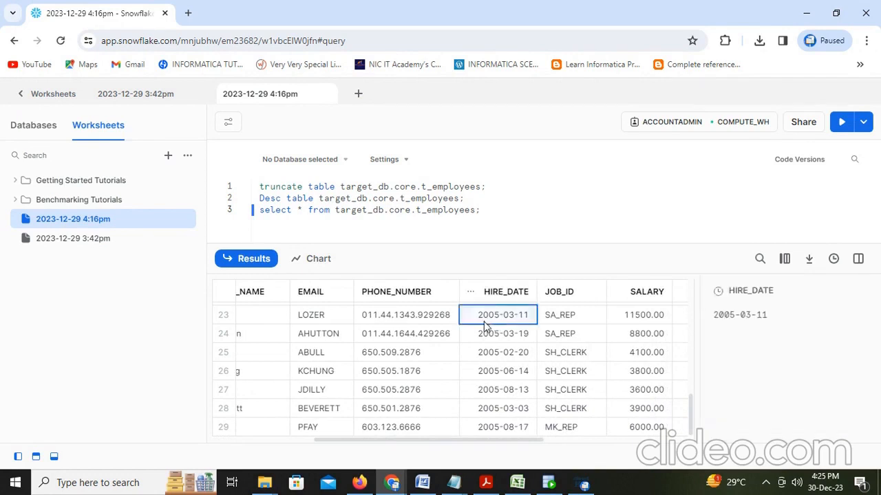
key(Down)
key(Up)
key(Up)
key(Up)
key(Up)
key(Up)
key(Up)
key(Up)
key(Up)
key(Up)
key(Up)
key(Up)
key(Up)
key(Up)
key(Up)
key(Up)
key(Up)
key(Up)
key(Up)
key(Up)
key(Up)
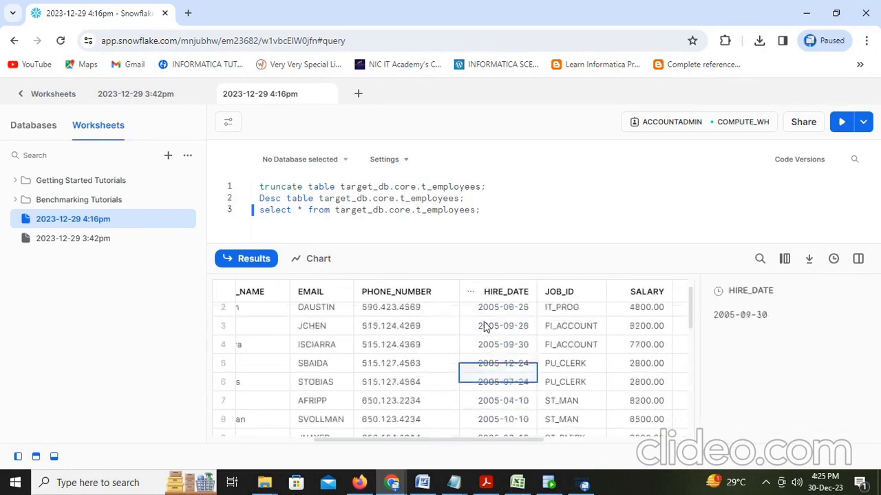
key(Up)
key(Up)
key(Up)
key(Up)
key(Down)
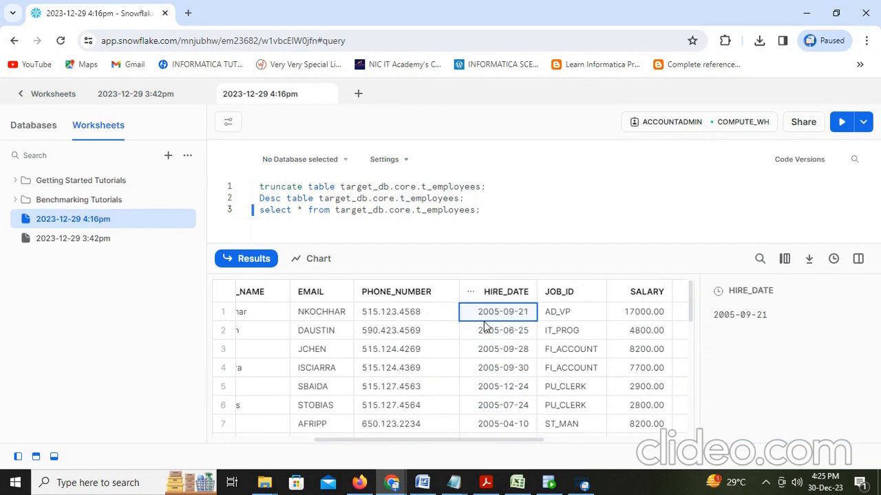
scroll(507, 309, down, 4)
click(507, 294)
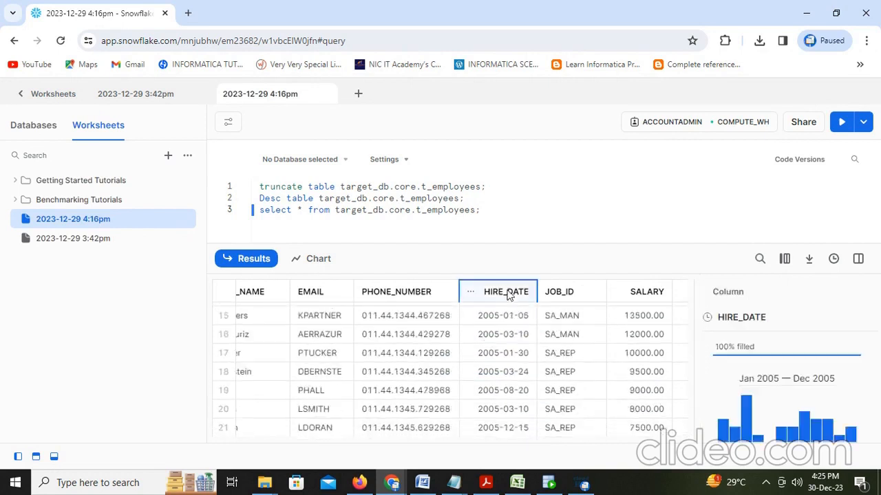
scroll(499, 352, down, 2)
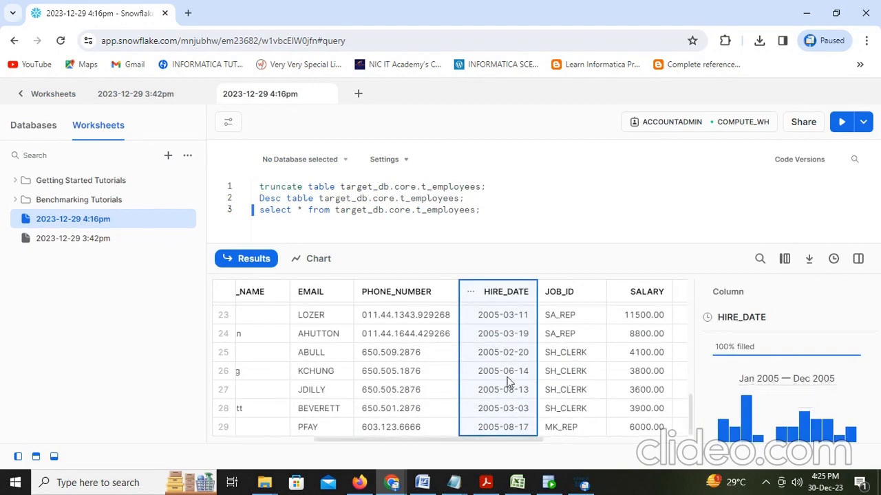
Switch to Word and add the line "Like this we will implement source qualifier properties lets see other in next video" below the 2005 note
click(423, 483)
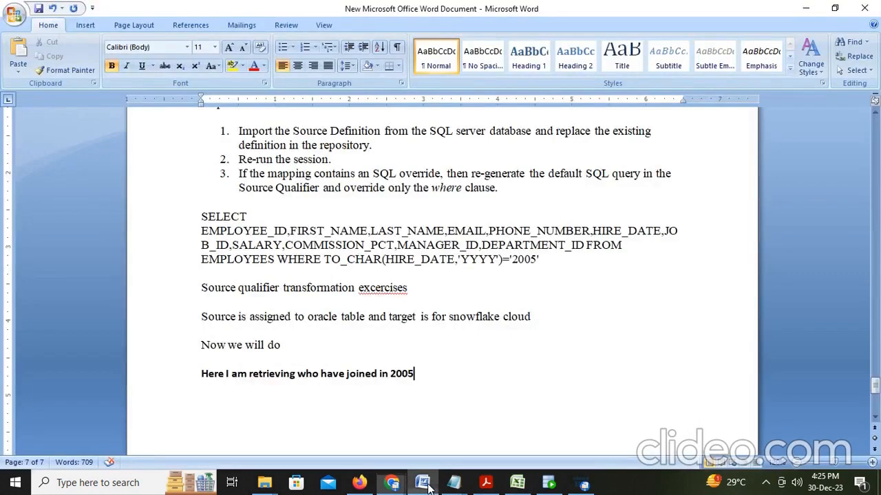
click(463, 413)
text(like)
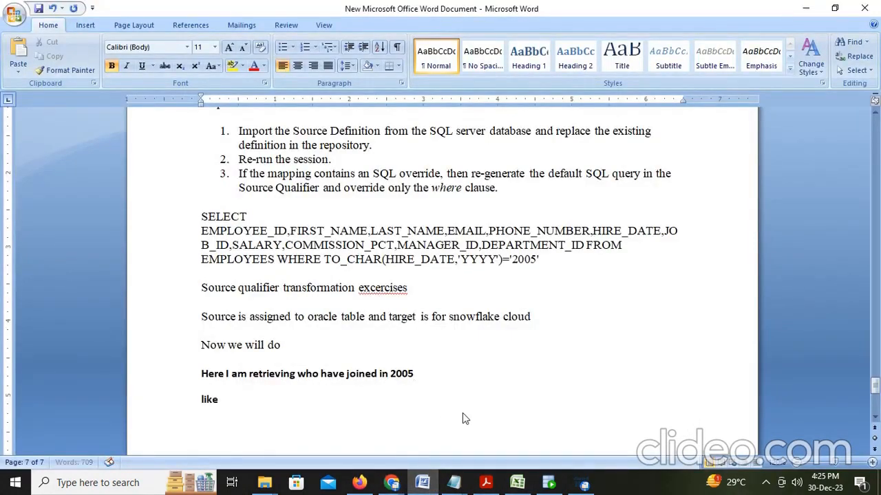
text( this we w)
text(ill implent)
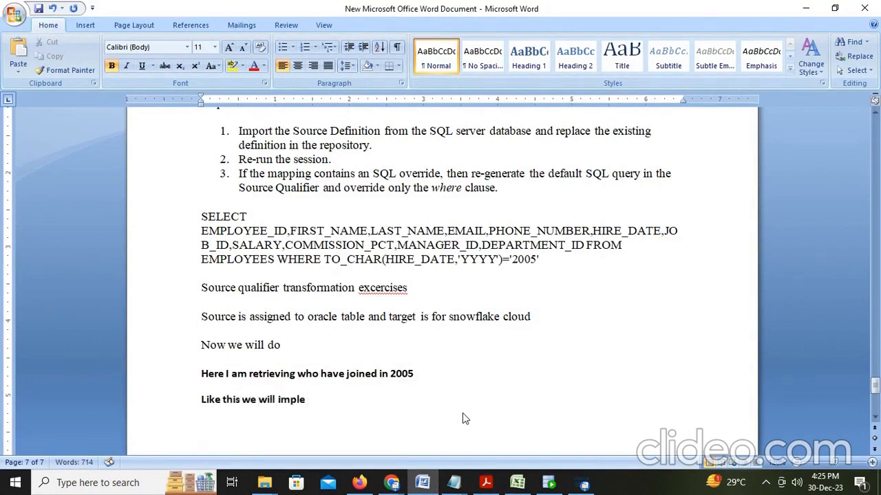
text( so)
key(BackSpace)
key(BackSpace)
key(BackSpace)
text(ment source)
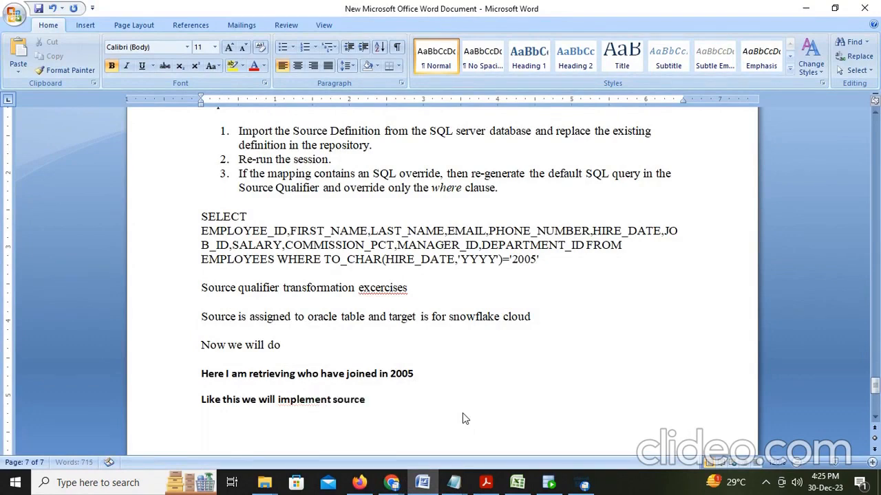
text( qualifier)
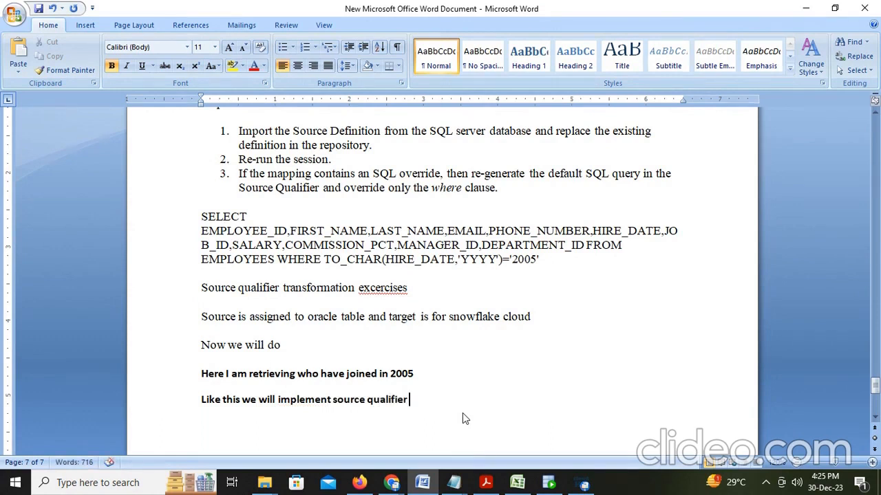
text( propertie)
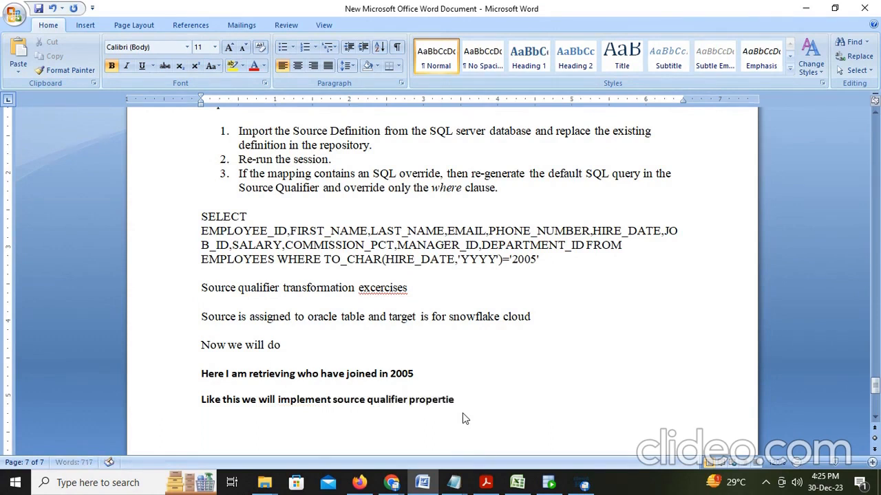
text(s lets see other in )
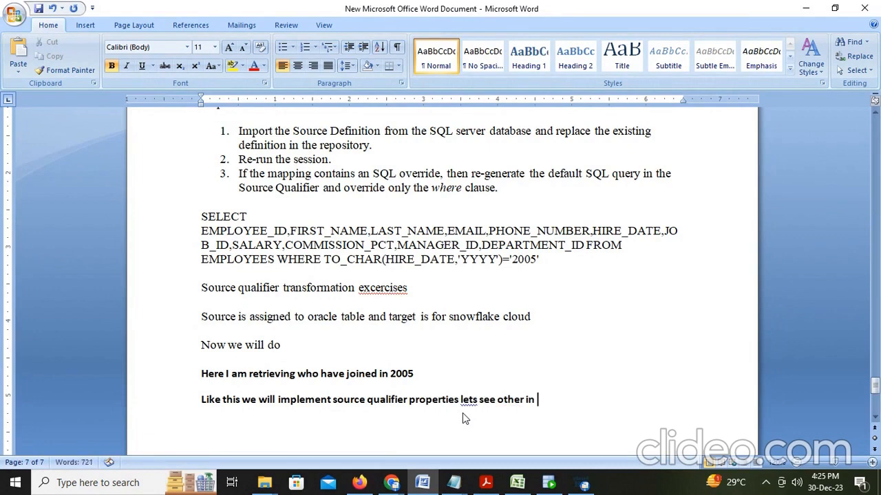
text(next video)
Add the closing line "Please subscribe and like" in bold 31-point text on a new line at the end of the notes
key(Return)
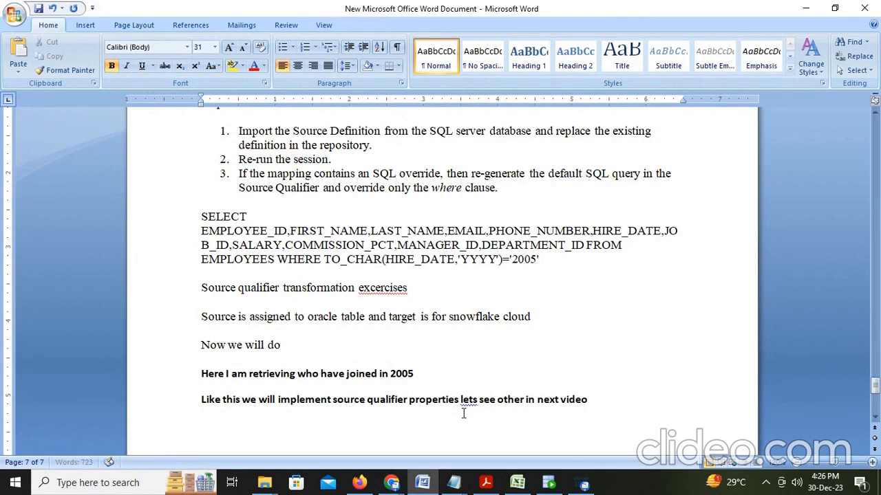
text(please)
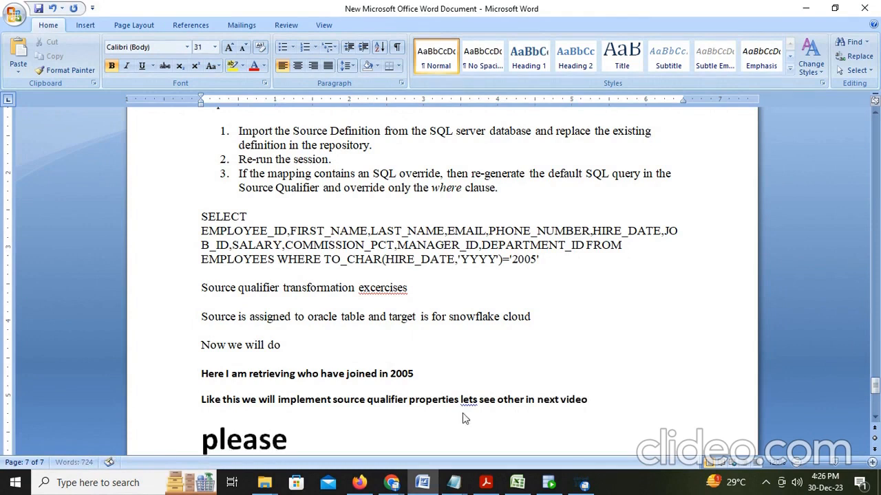
text( subsct)
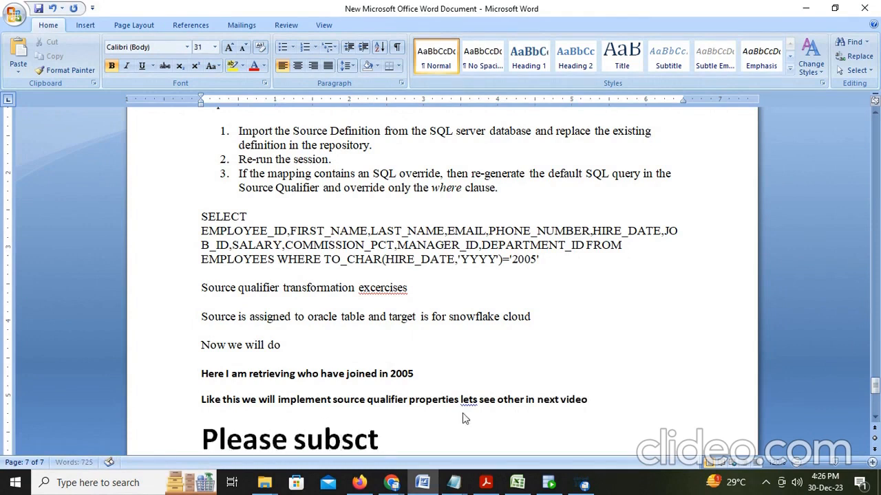
key(BackSpace)
text(ribe an)
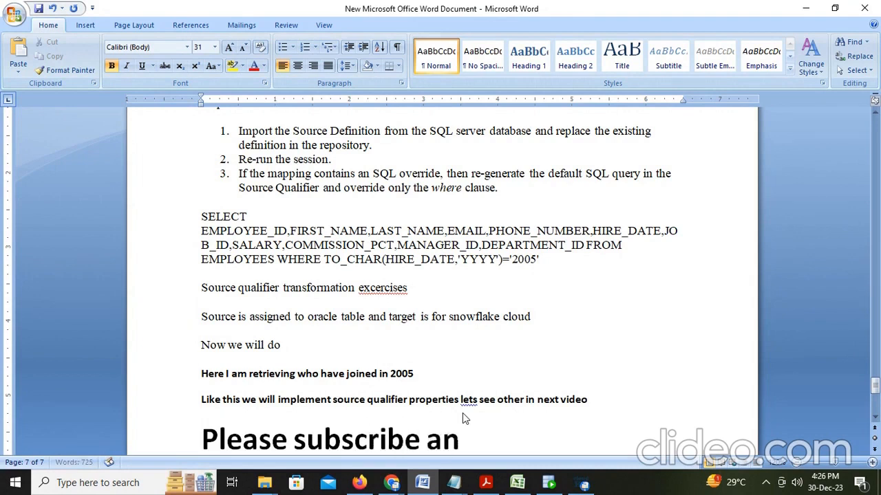
text(d like)
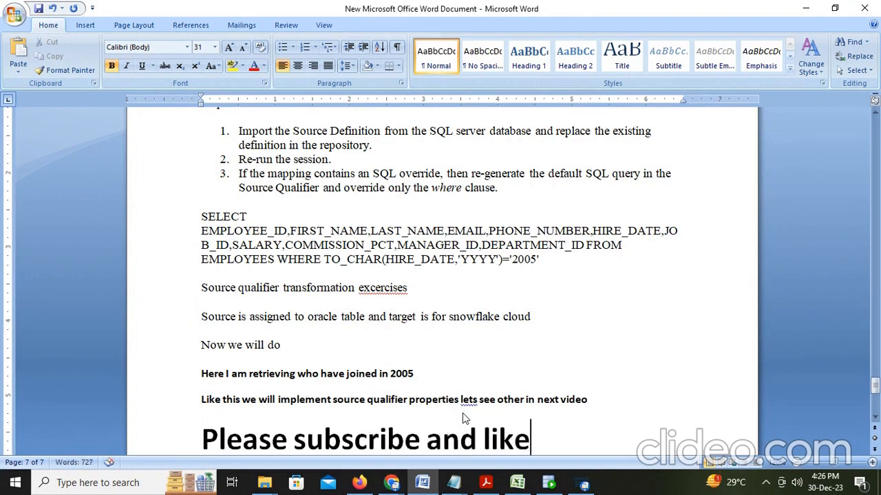
click(584, 484)
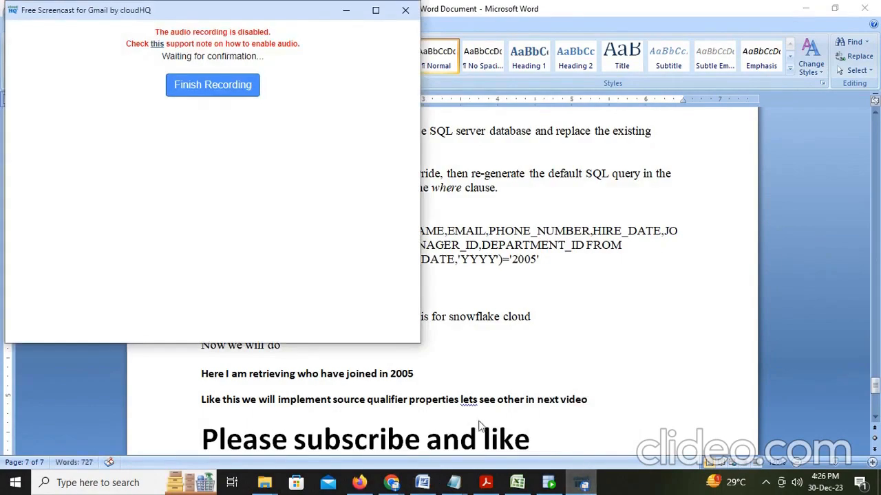